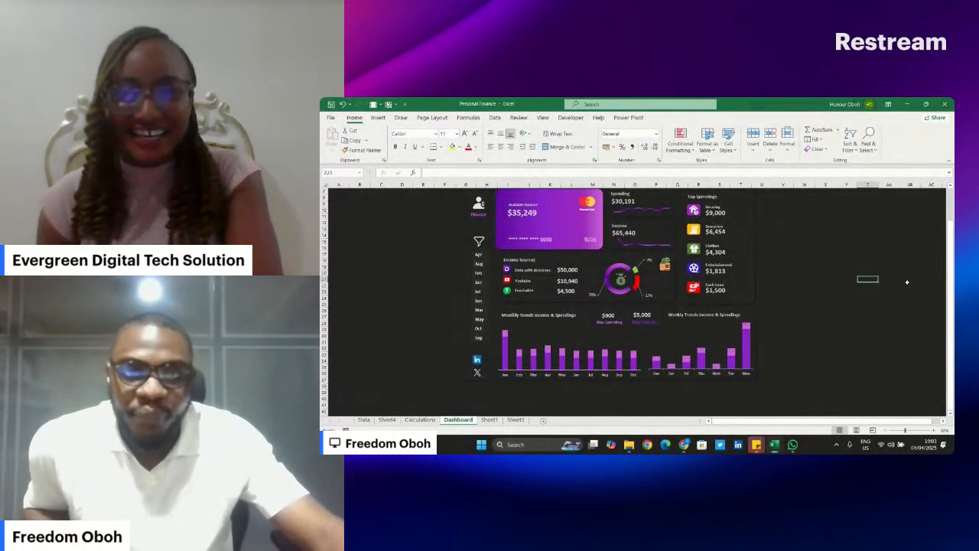
- Collapse the ribbon and bring the whole Personal Finance Tracker dashboard into view
click(949, 161)
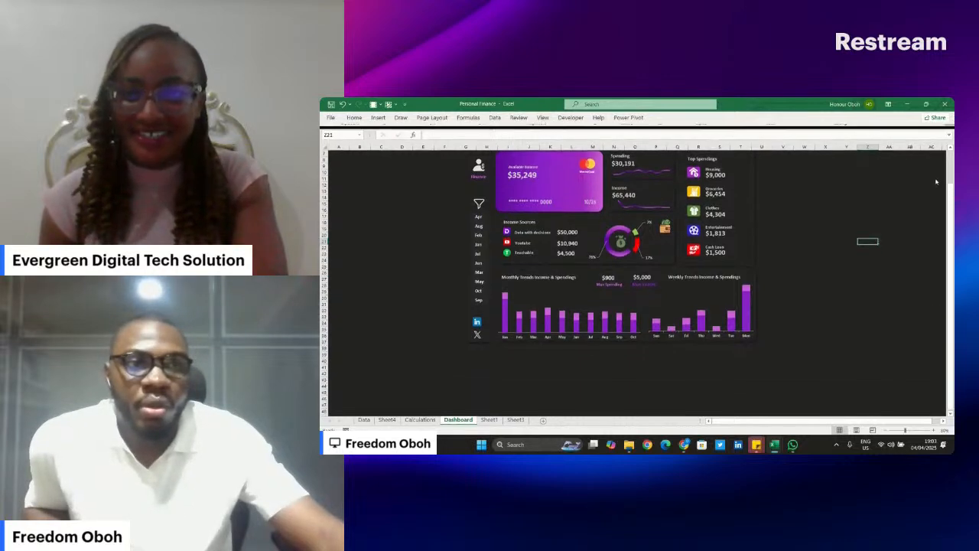
scroll(849, 228, up, 3)
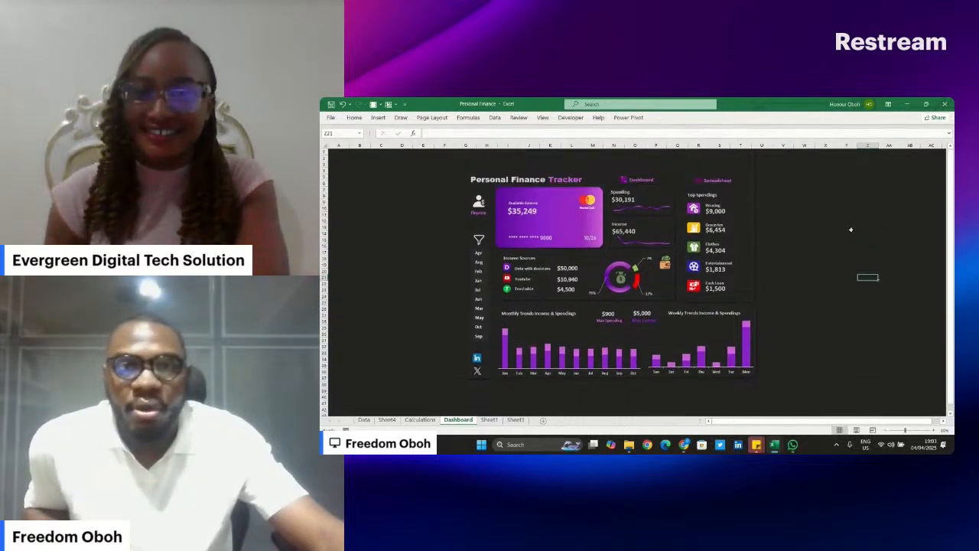
scroll(850, 228, down, 2)
scroll(850, 228, up, 2)
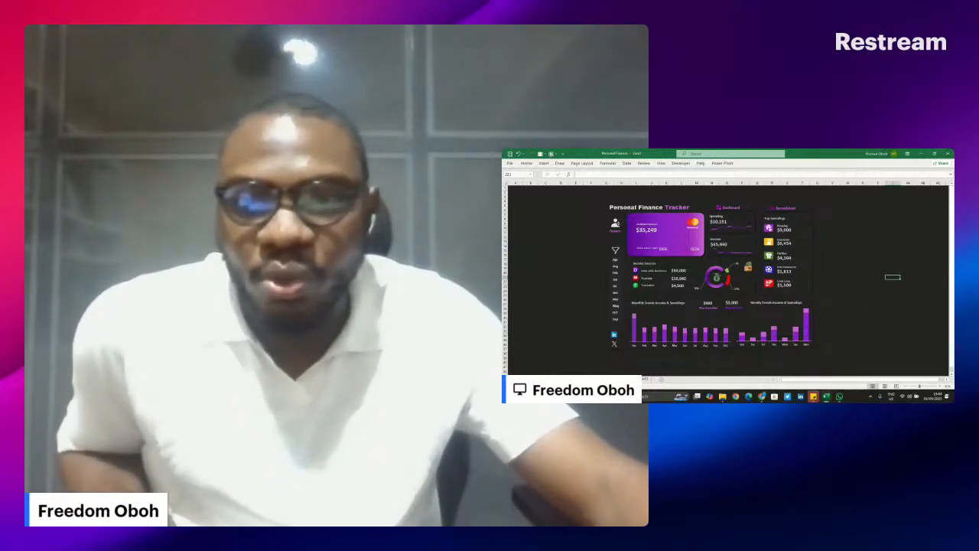
- Examine the pivot tables on the Calculations sheet, comparing them with the Dashboard sheet
click(576, 379)
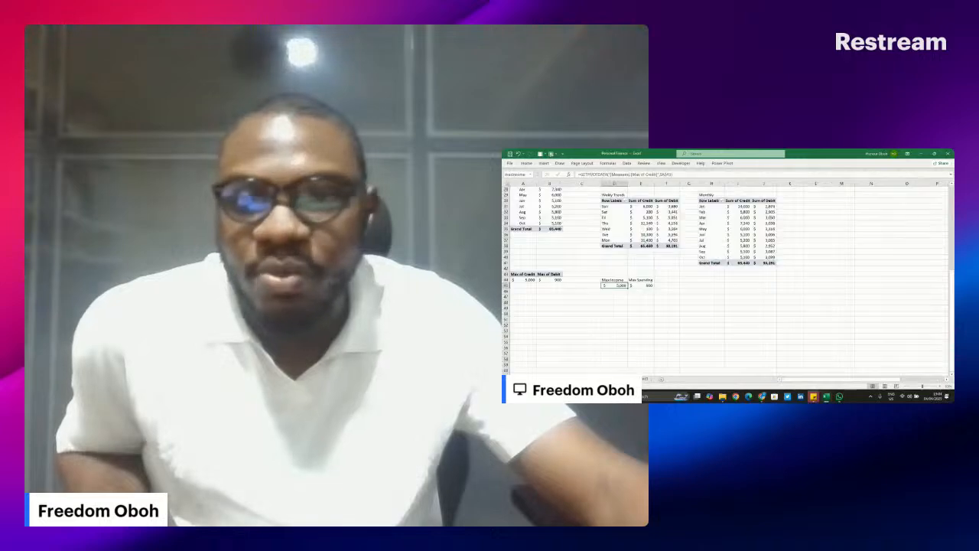
scroll(691, 319, up, 6)
scroll(696, 320, up, 3)
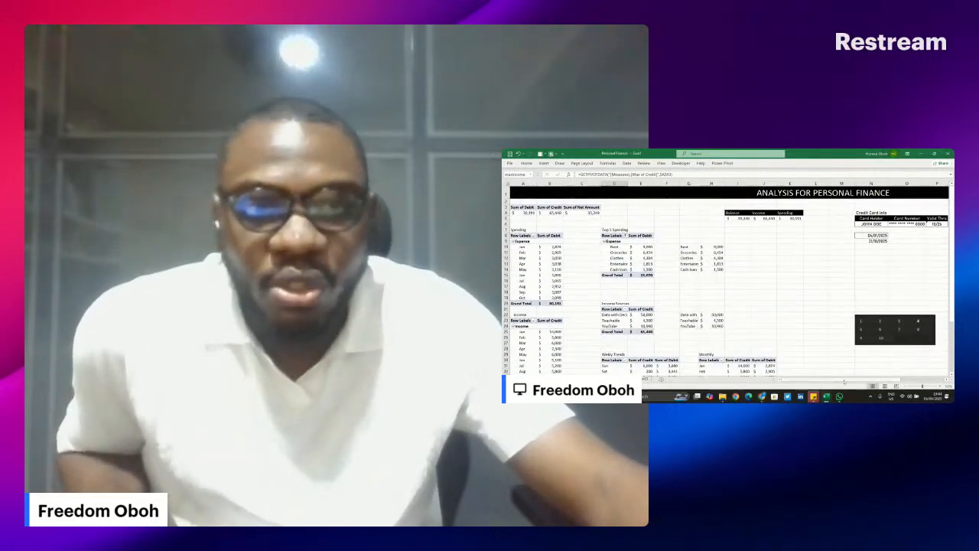
click(556, 378)
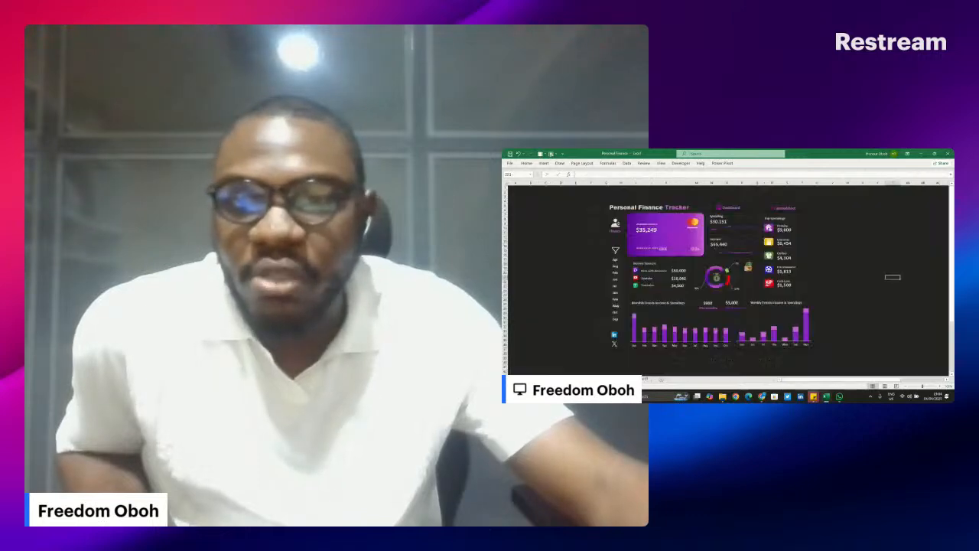
click(537, 380)
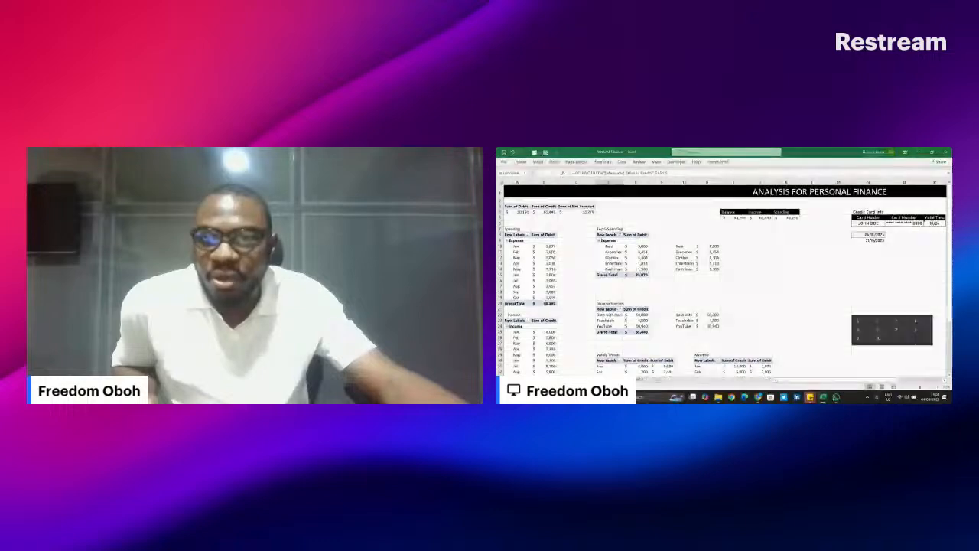
- Return to the Dashboard sheet and filter it by Aug and Feb in turn with the month slicer
click(557, 379)
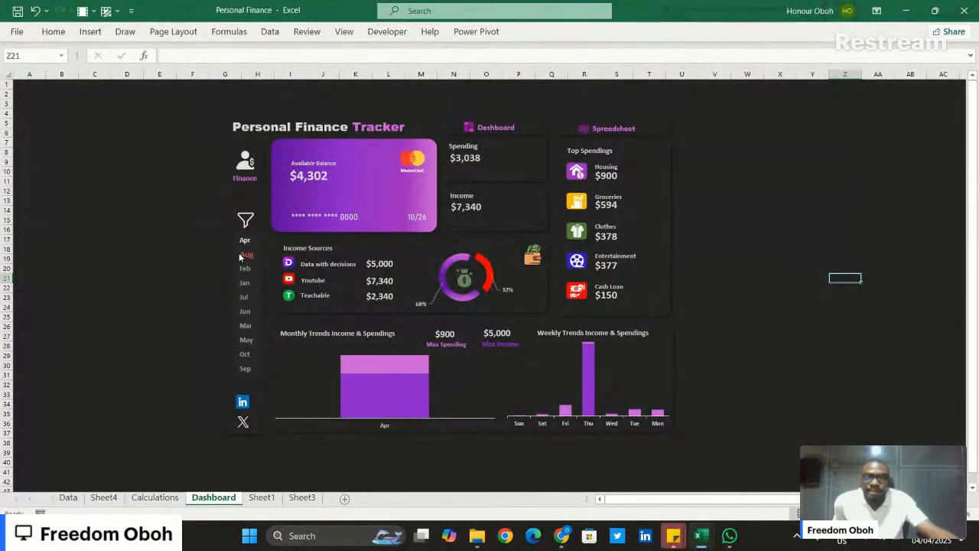
click(244, 255)
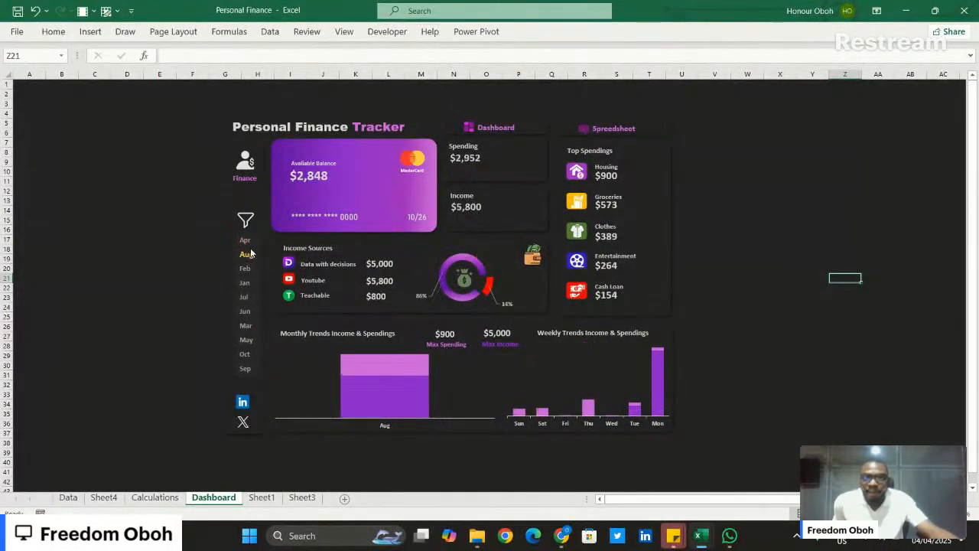
click(255, 265)
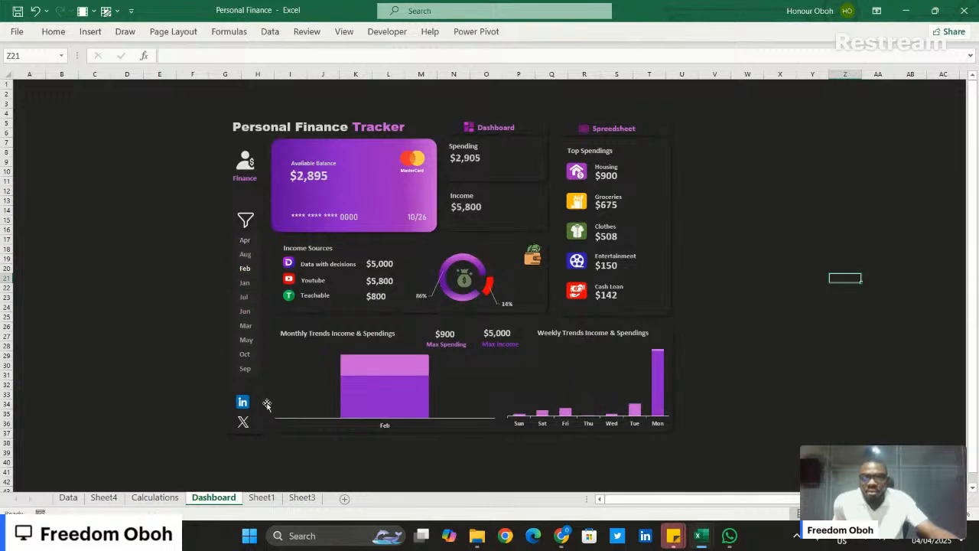
- Clear the dashboard's "Month Number" slicer filter and deselect the slicer
click(252, 380)
right_click(254, 380)
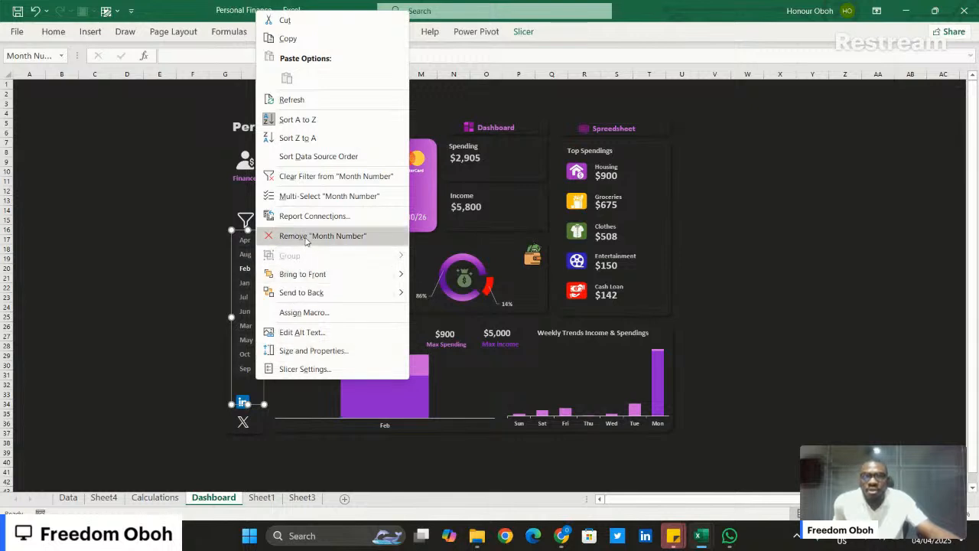
click(321, 177)
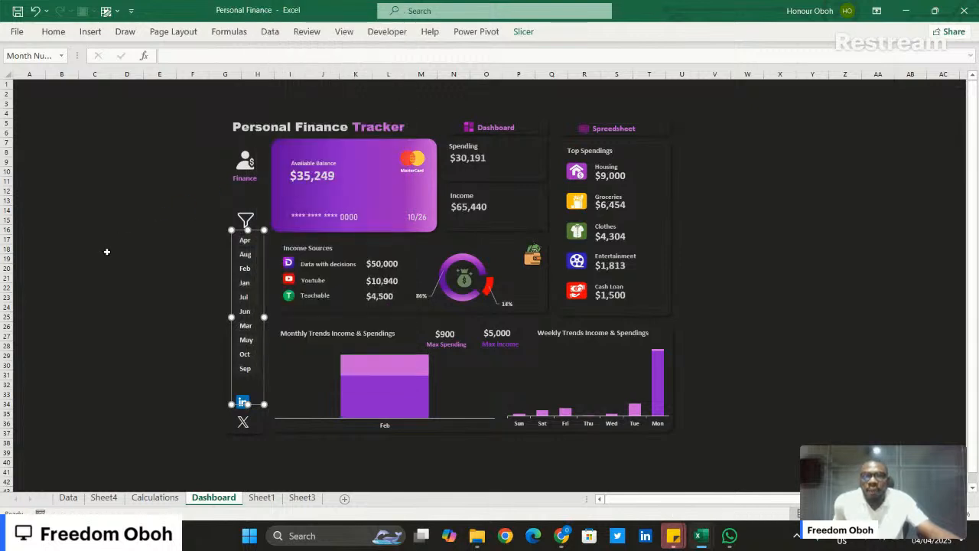
click(127, 248)
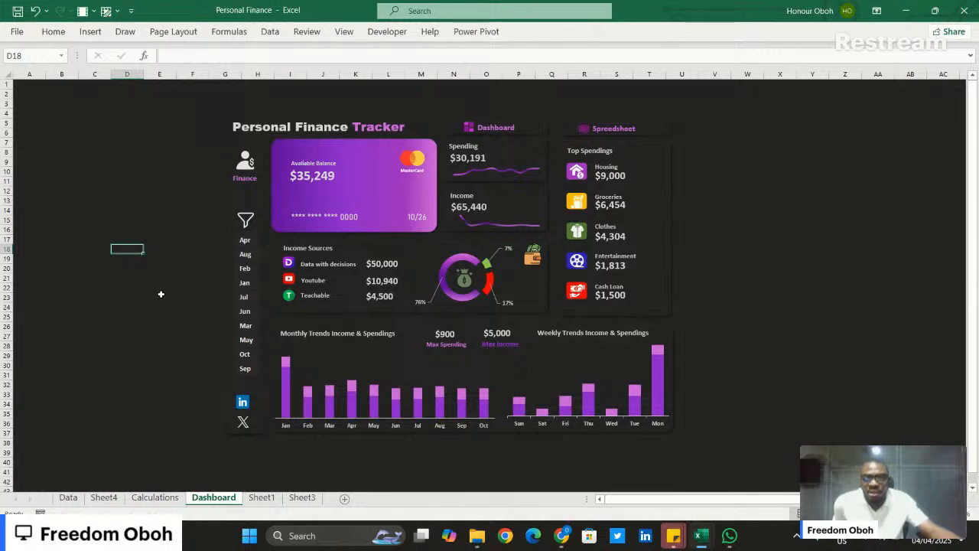
- View the Data sheet, and switch to the DATASET sheet of the Copy of PERSONAL FINANCE DATASETS(1) workbook
click(69, 497)
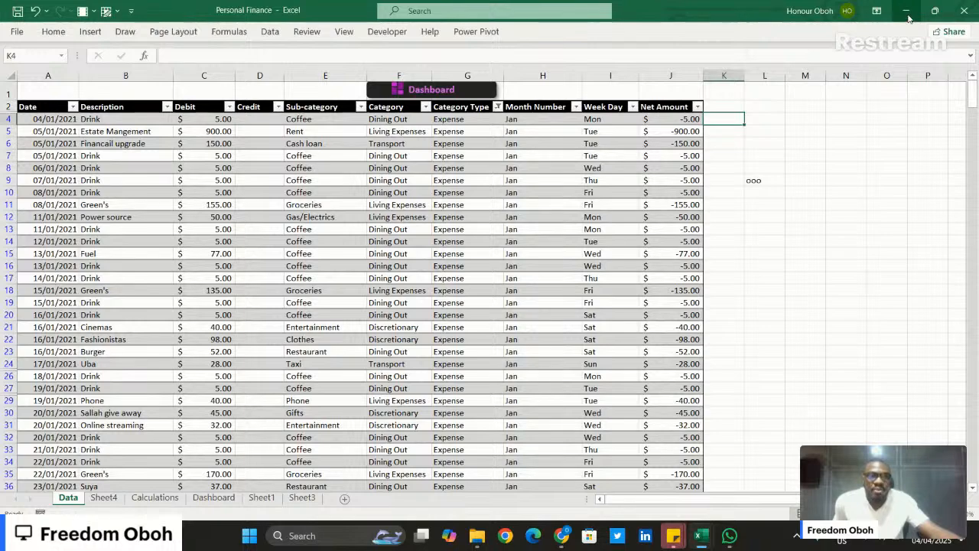
key(alt+Tab)
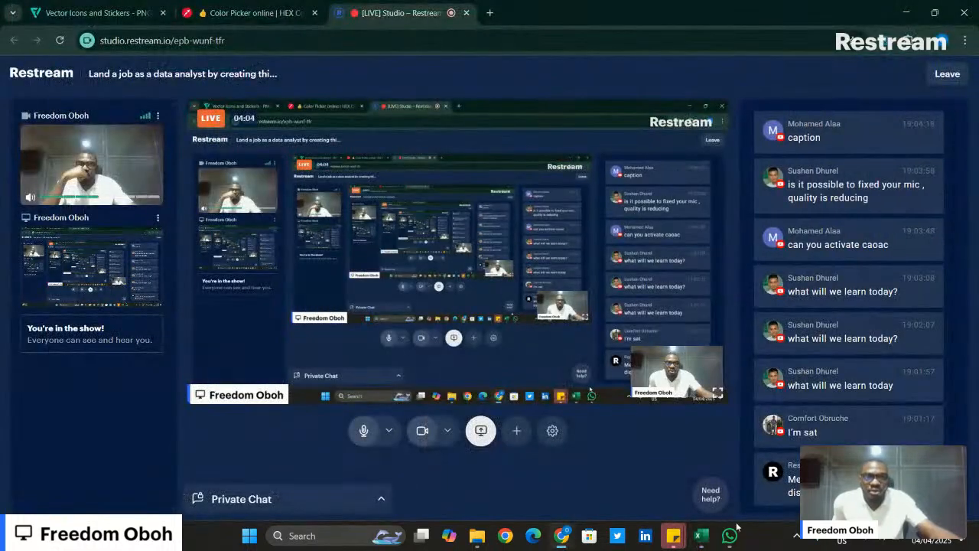
mouse_move(700, 536)
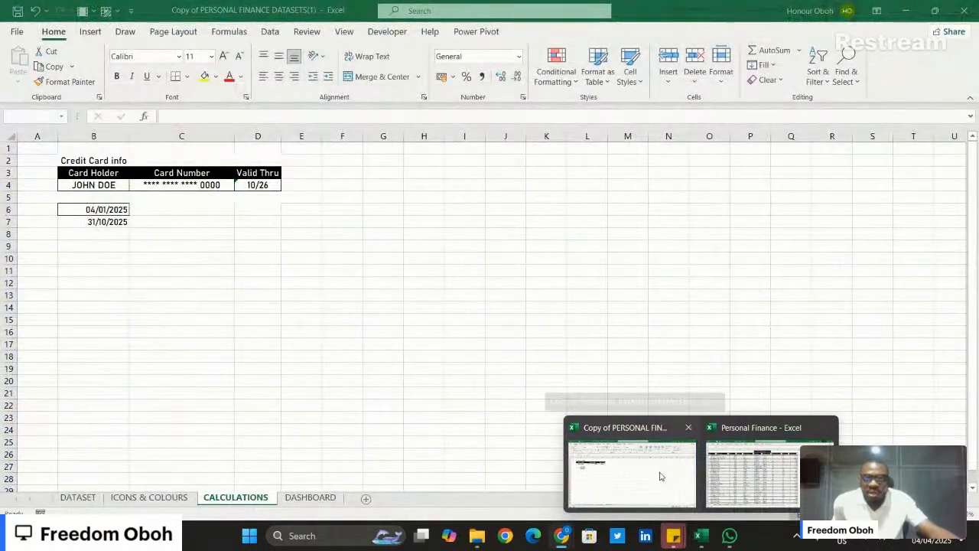
click(661, 476)
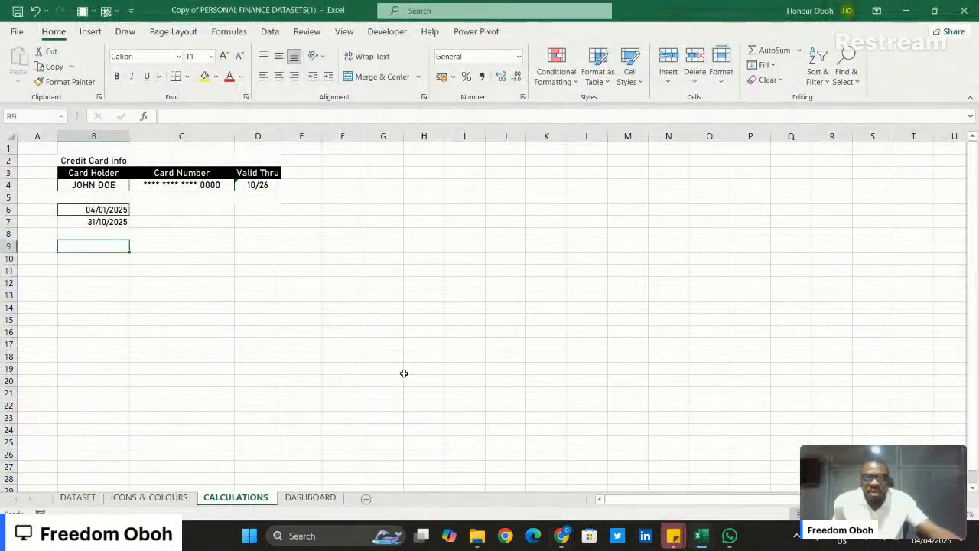
click(78, 498)
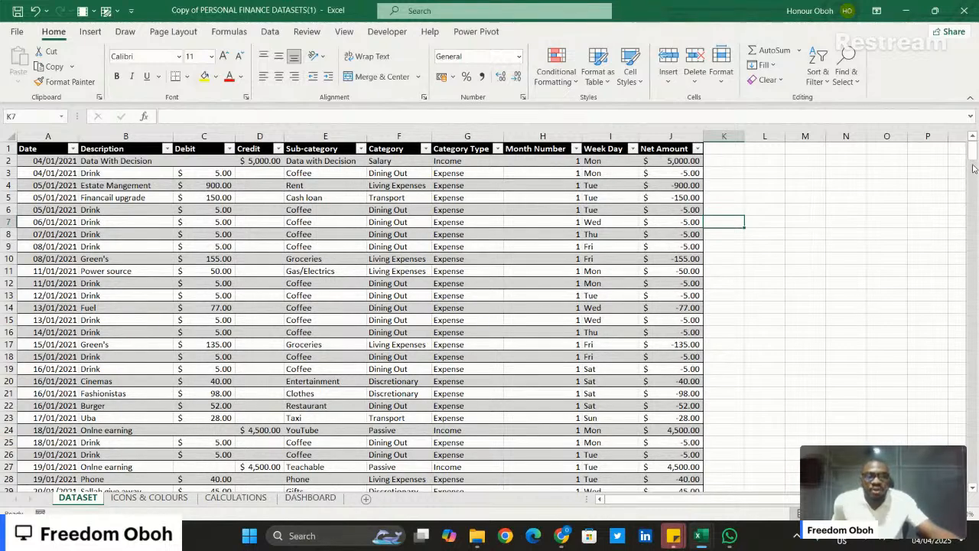
- Examine the Net Amount formula in J2 and look through the transaction rows from the Date column
drag(975, 158, 893, 149)
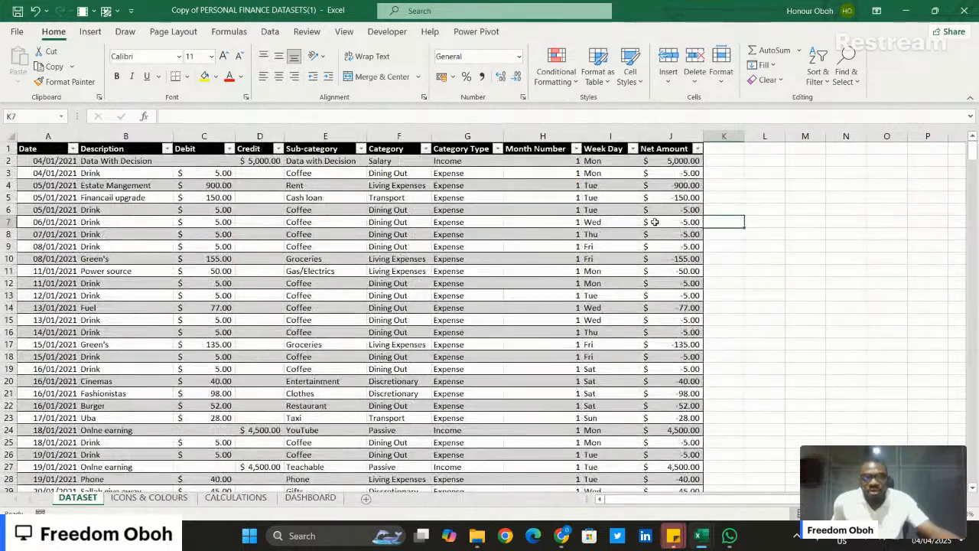
click(676, 163)
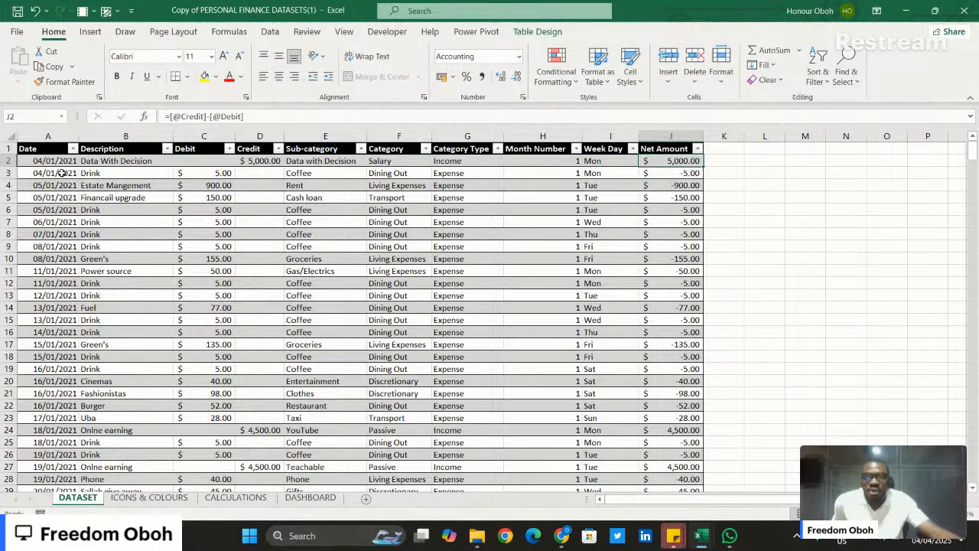
click(52, 147)
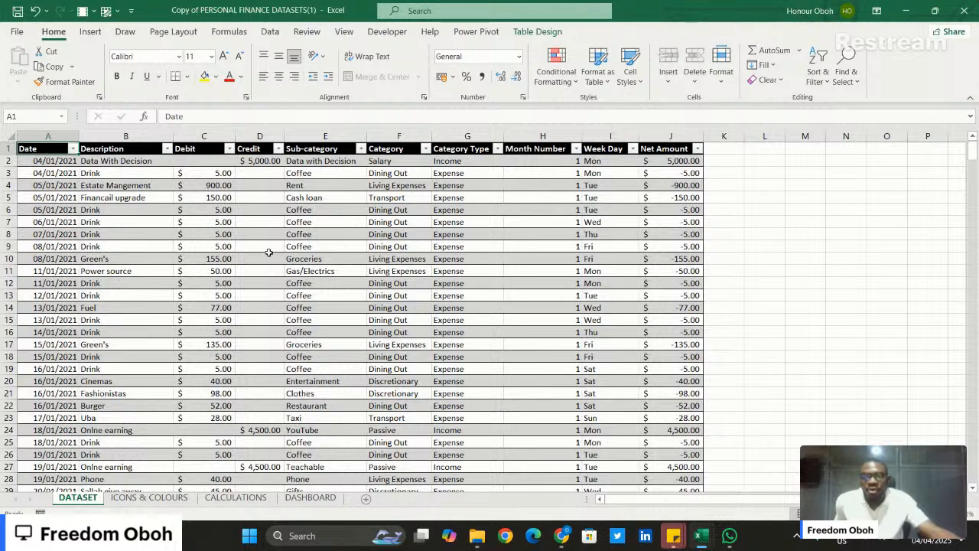
scroll(270, 271, down, 1)
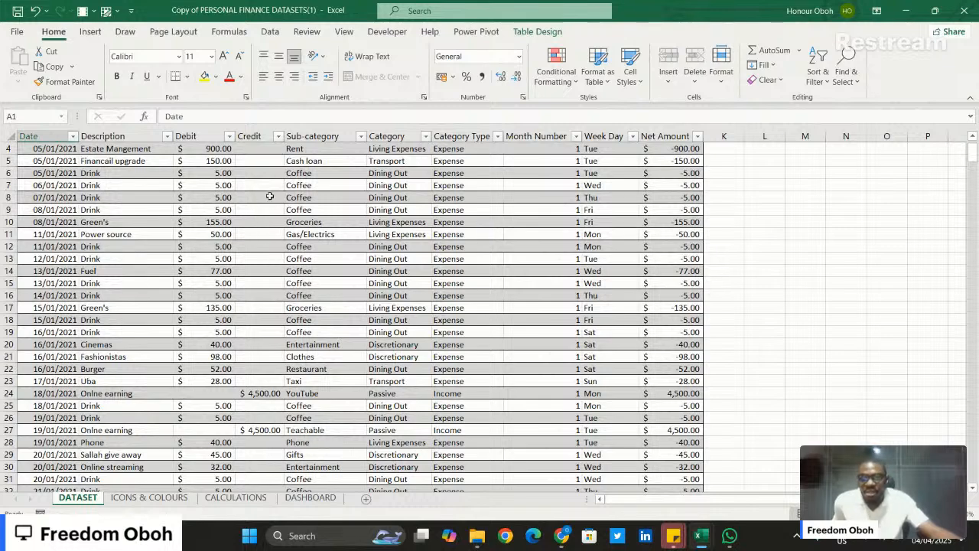
scroll(221, 223, up, 2)
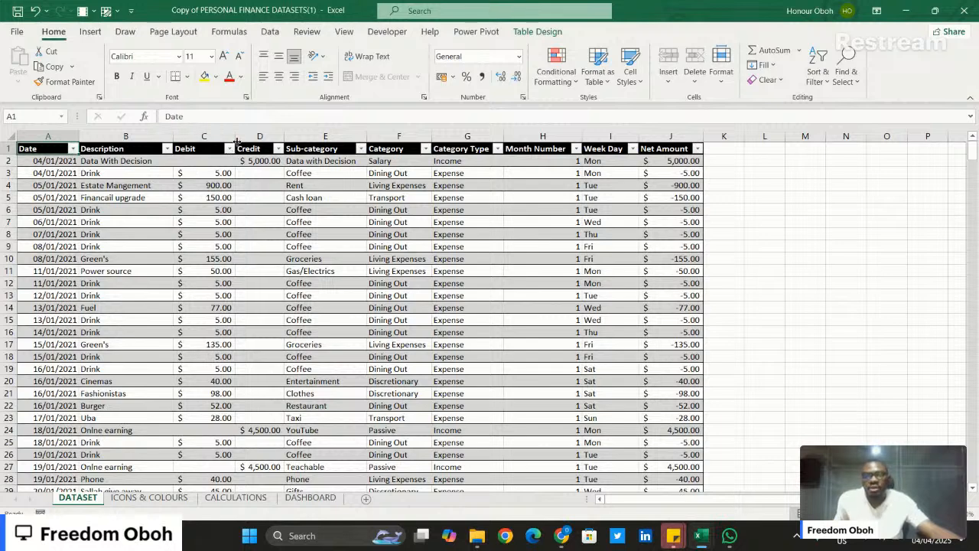
- Review the values in the Sub-category column's filter list, keeping all of them selected
click(361, 149)
mouse_move(304, 274)
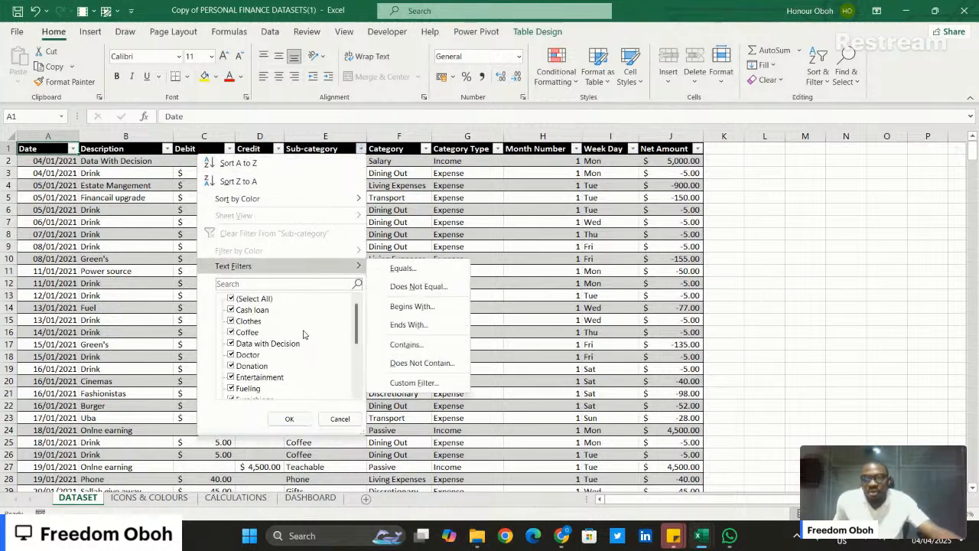
scroll(304, 329, down, 4)
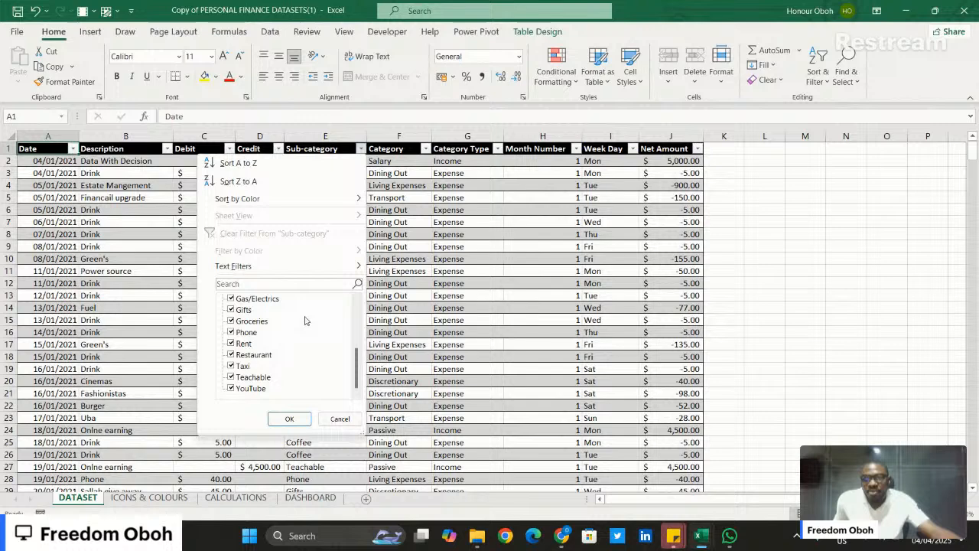
click(289, 418)
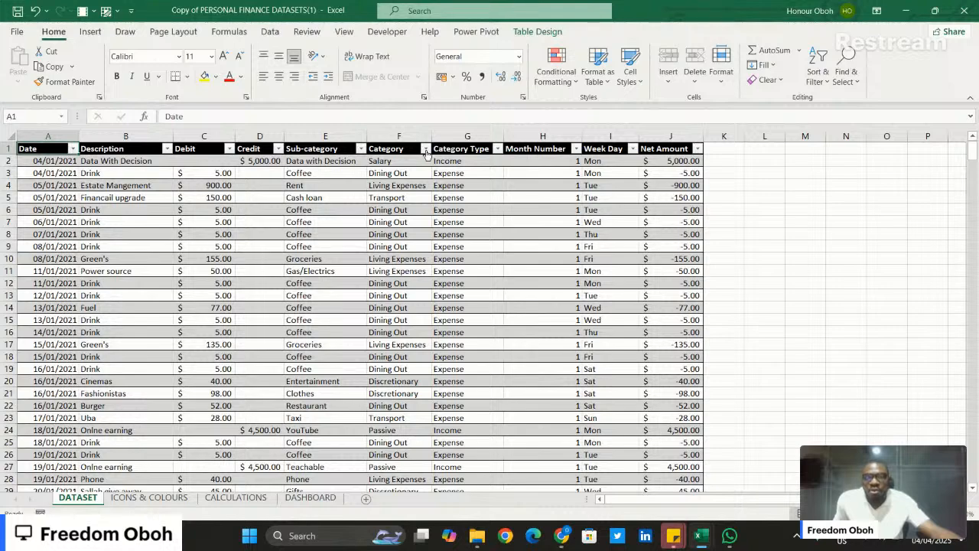
- Check the filter lists of the Category and Category Type columns, keeping every value selected
click(426, 149)
click(425, 150)
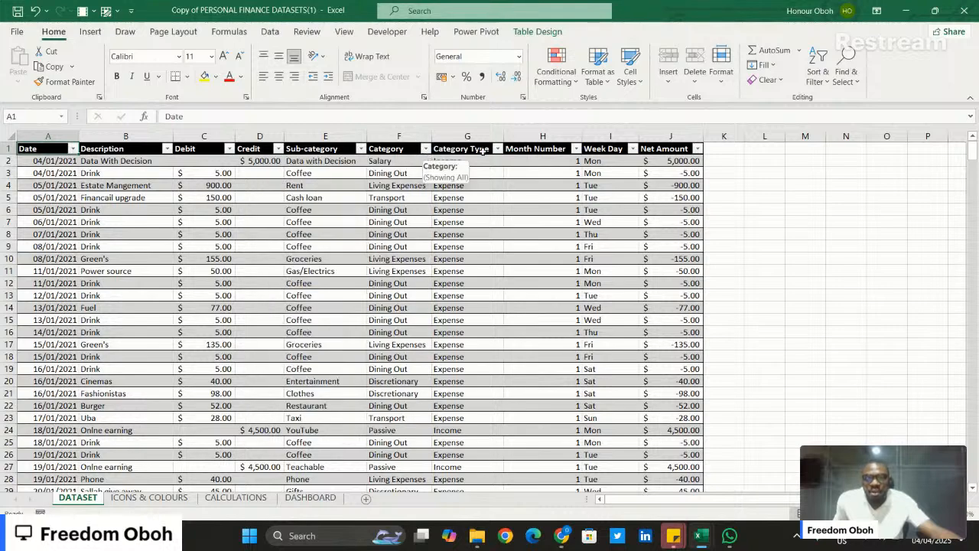
click(498, 149)
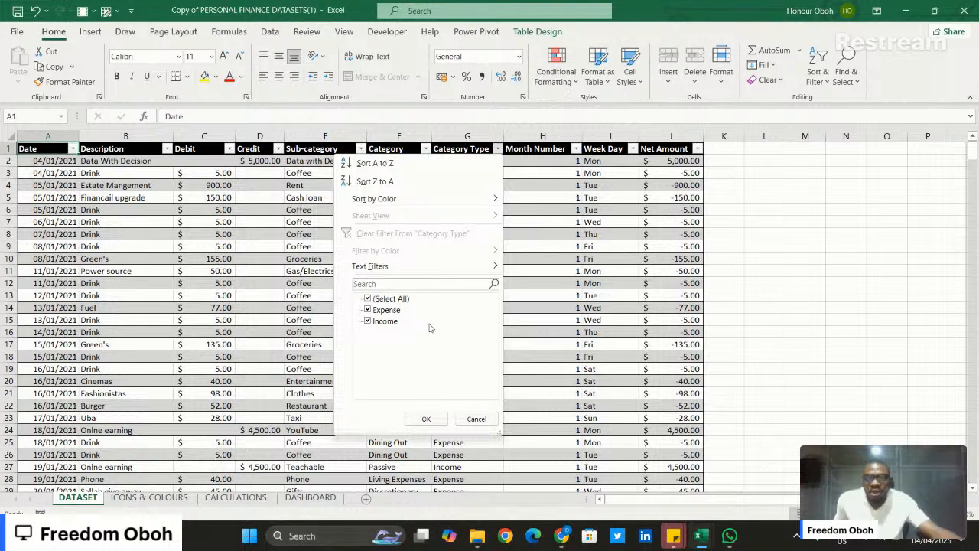
click(428, 414)
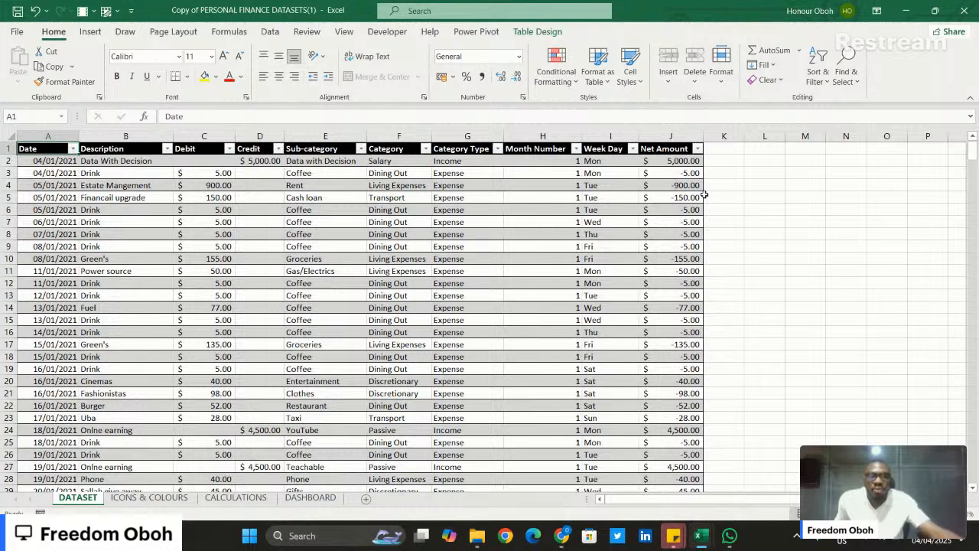
- Select all Net Amount values from J2 down to check their total, and return to the column header
click(671, 163)
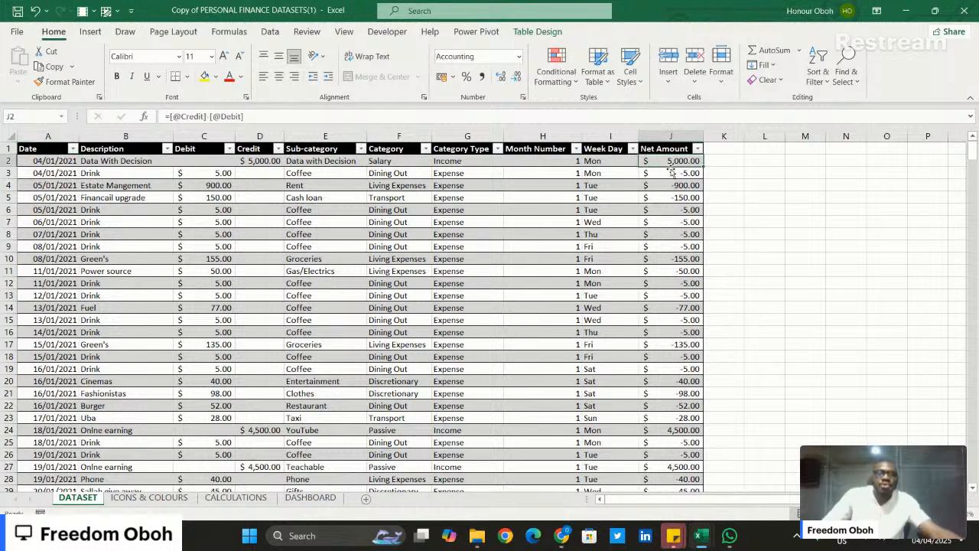
key(ctrl+shift+Down)
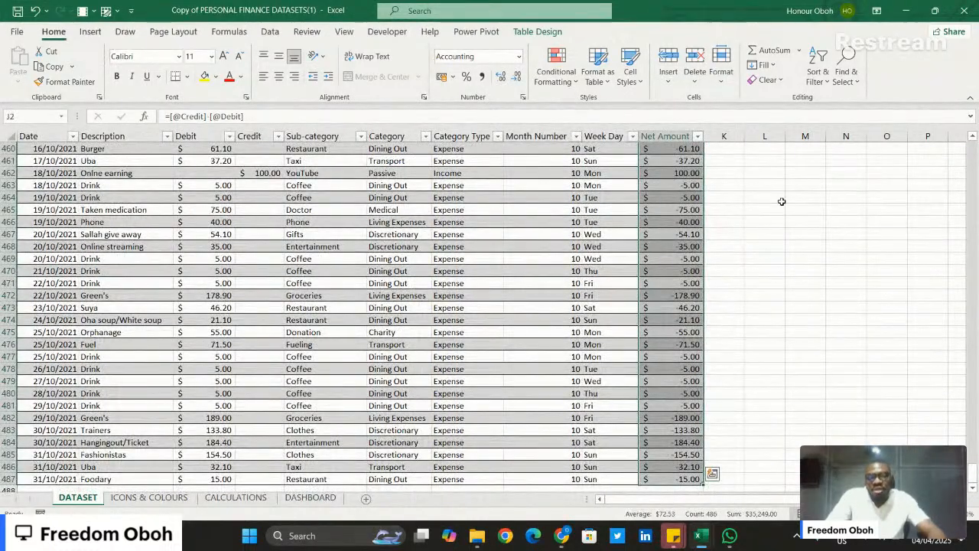
key(ctrl+Up)
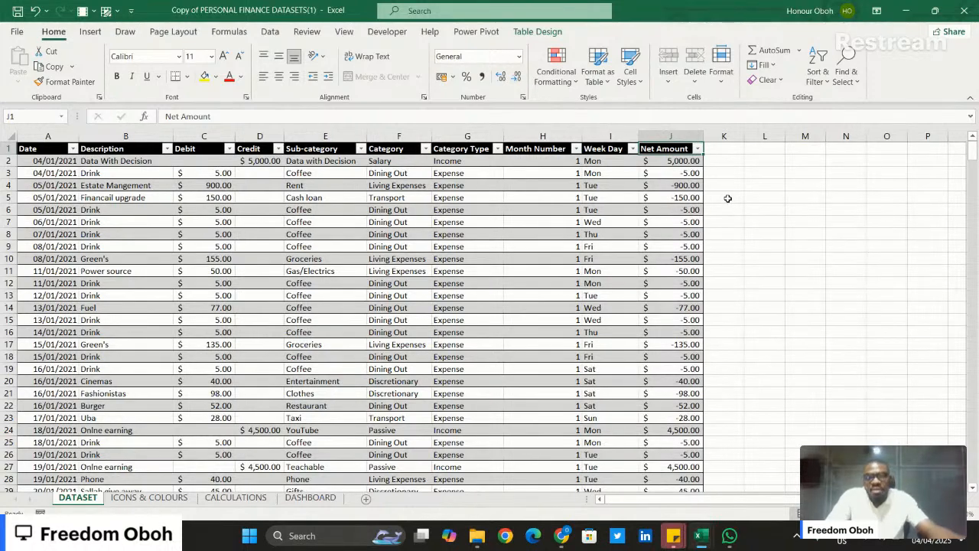
- Inspect the Week Day formula in cell I2 and leave it as it is
click(607, 160)
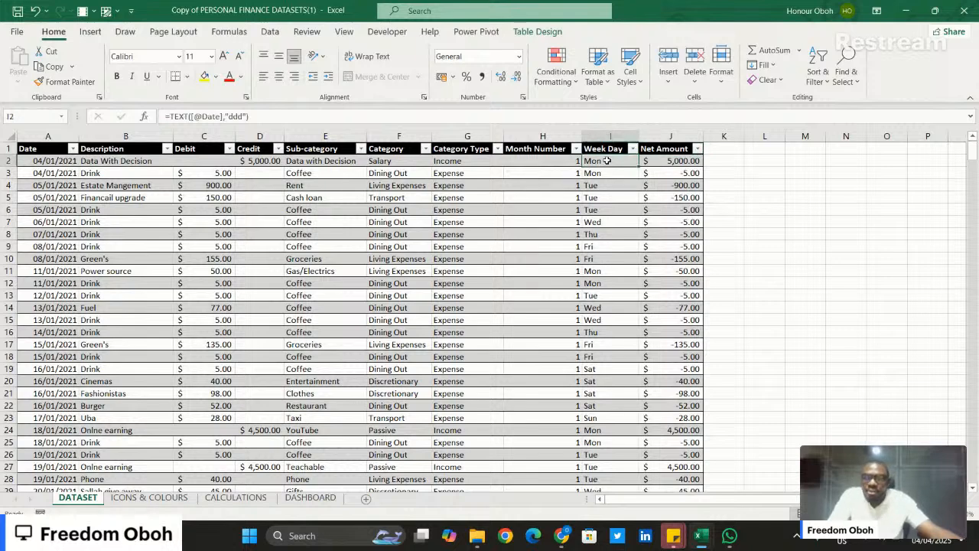
click(282, 116)
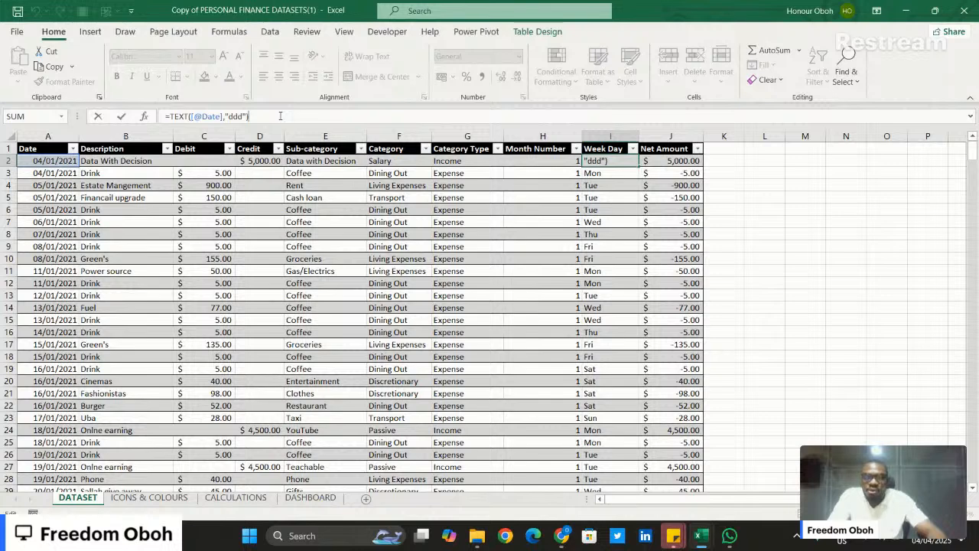
key(Return)
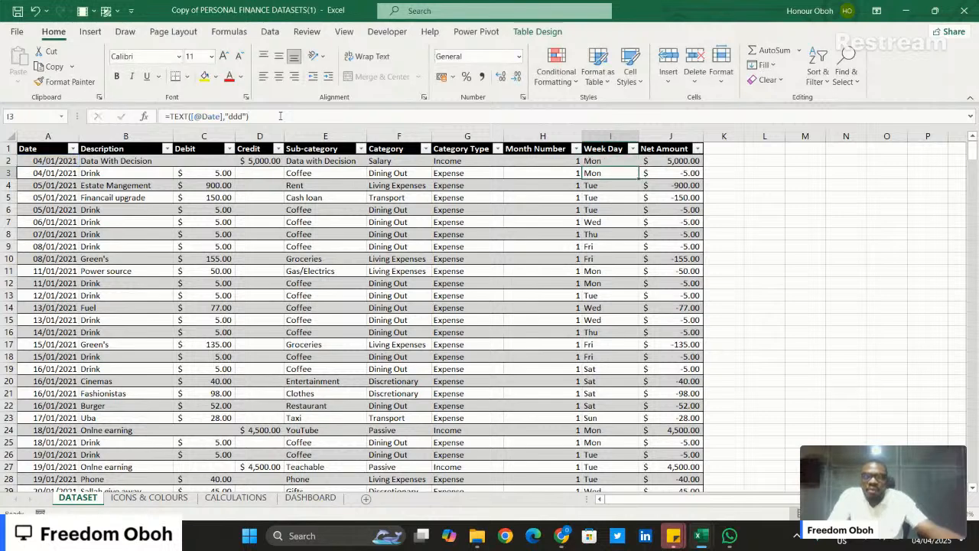
- Insert a blank table column between the Category Type and Month Number columns
click(549, 161)
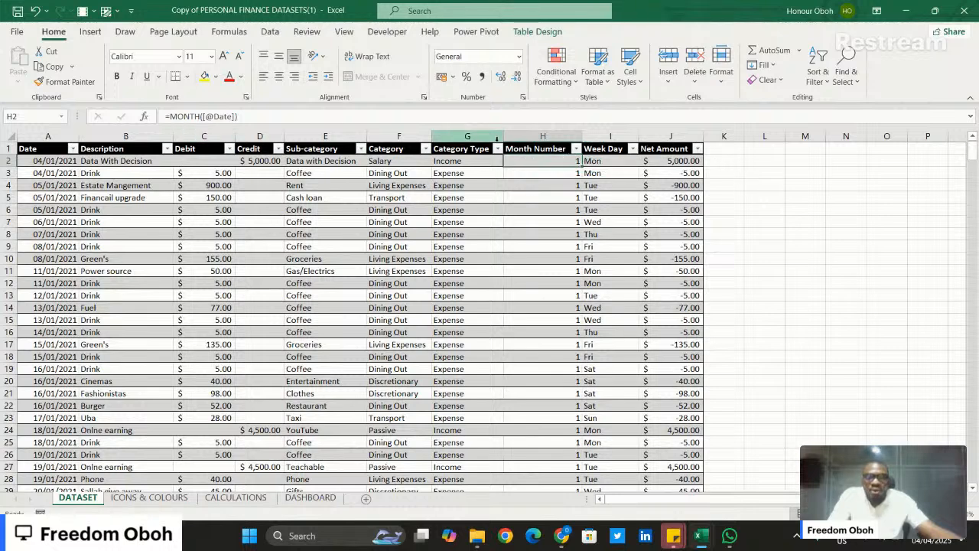
click(544, 136)
right_click(546, 139)
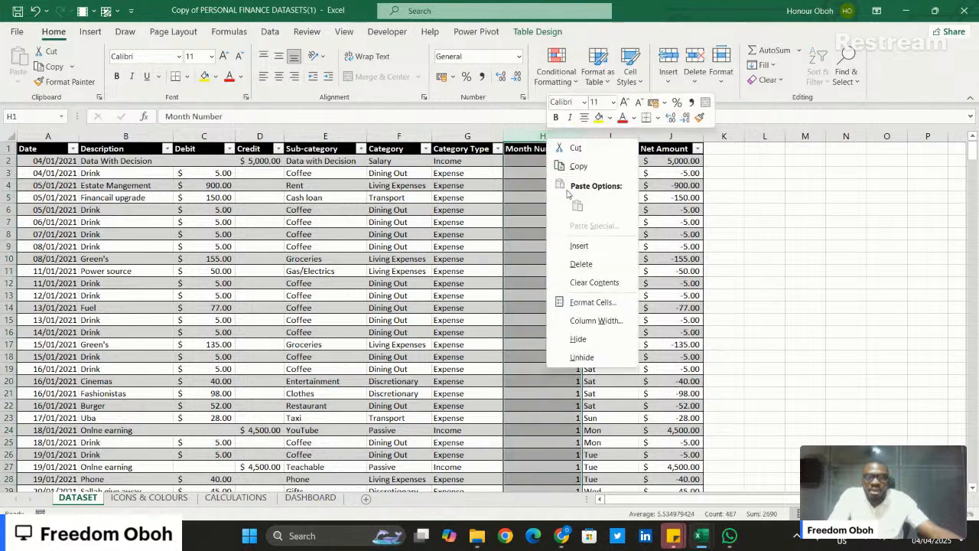
click(579, 246)
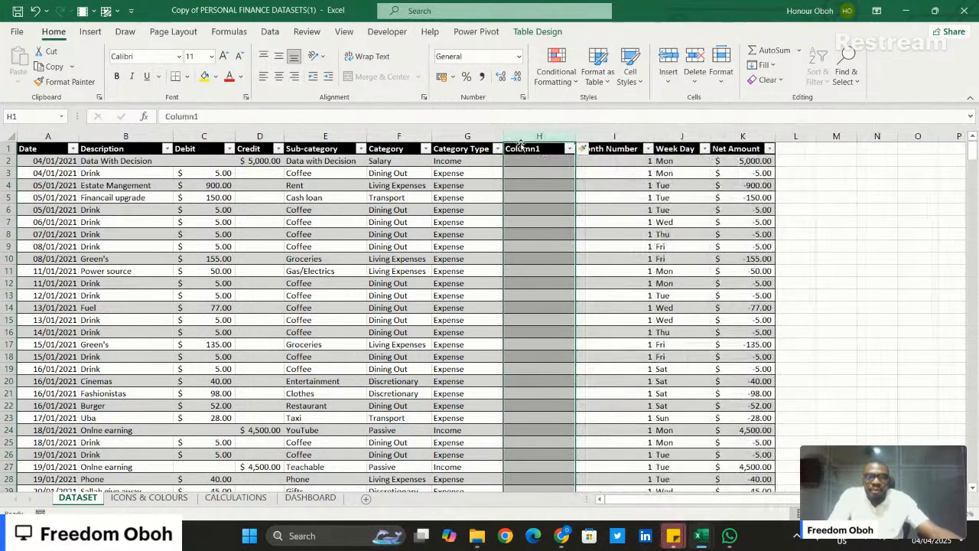
drag(519, 161, 520, 185)
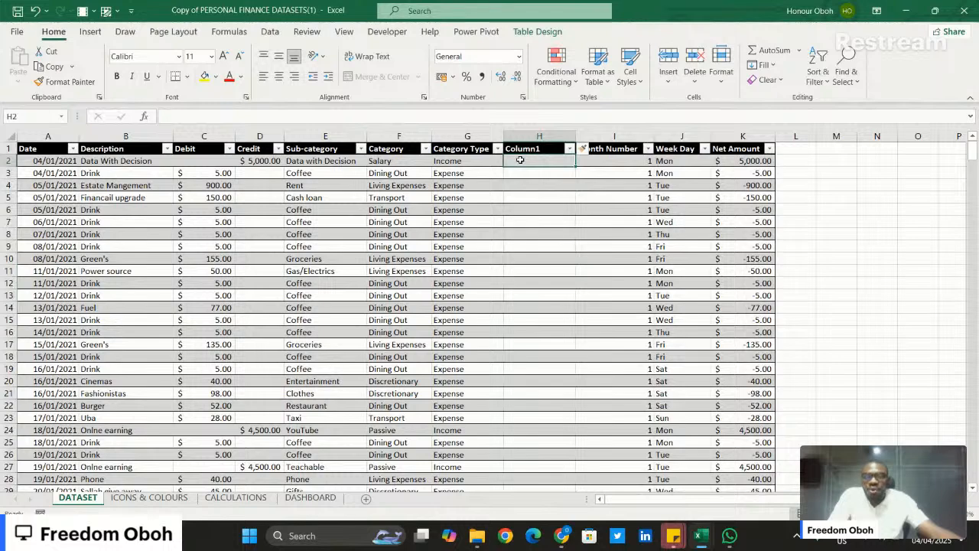
text(=)
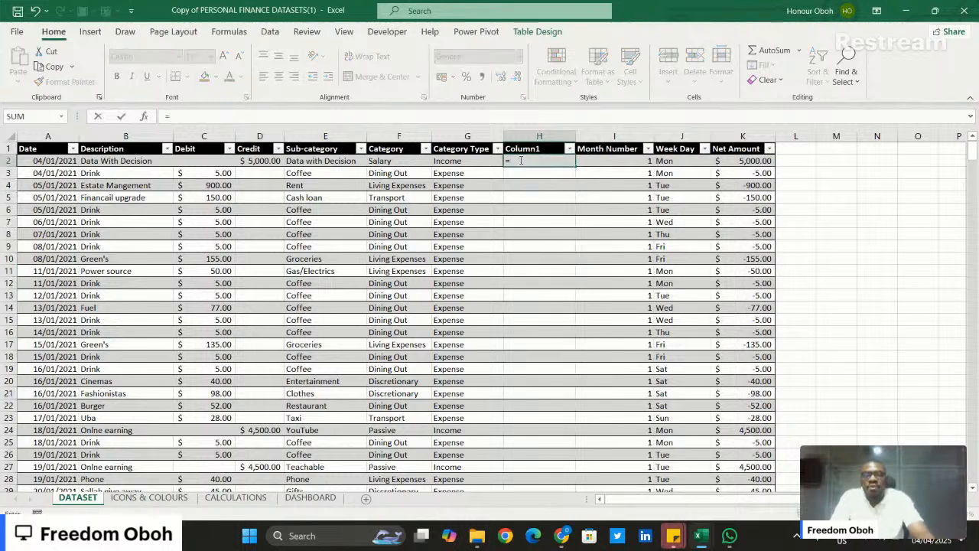
text(TEXT)
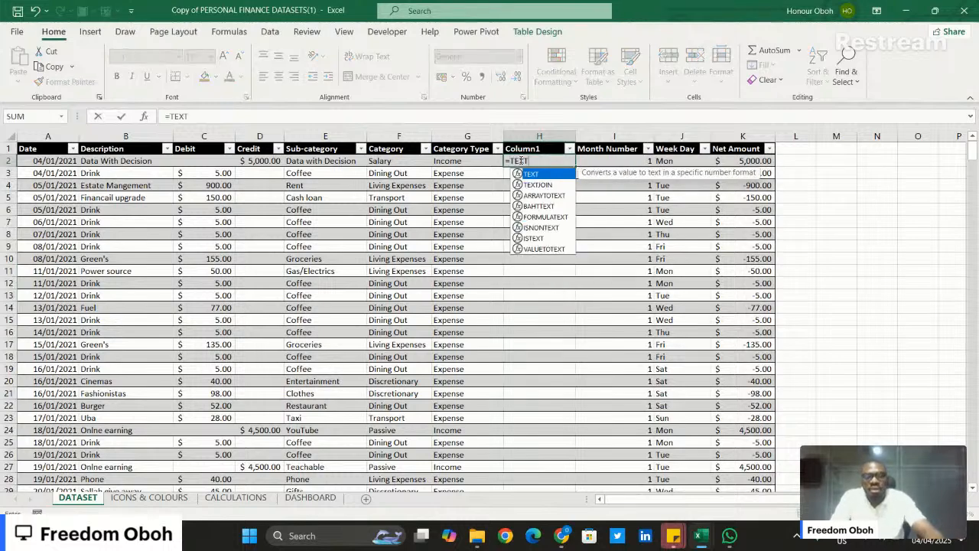
text(()
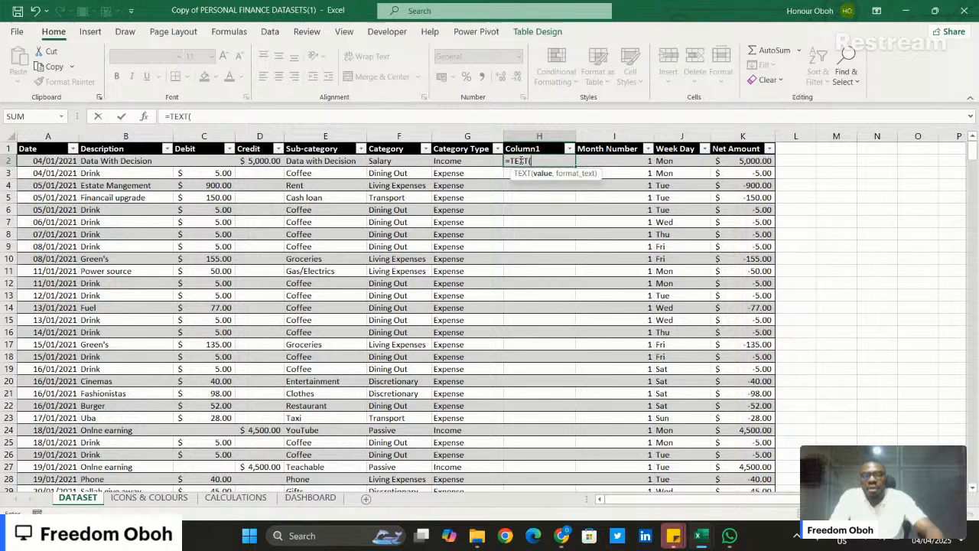
click(38, 160)
text(,)
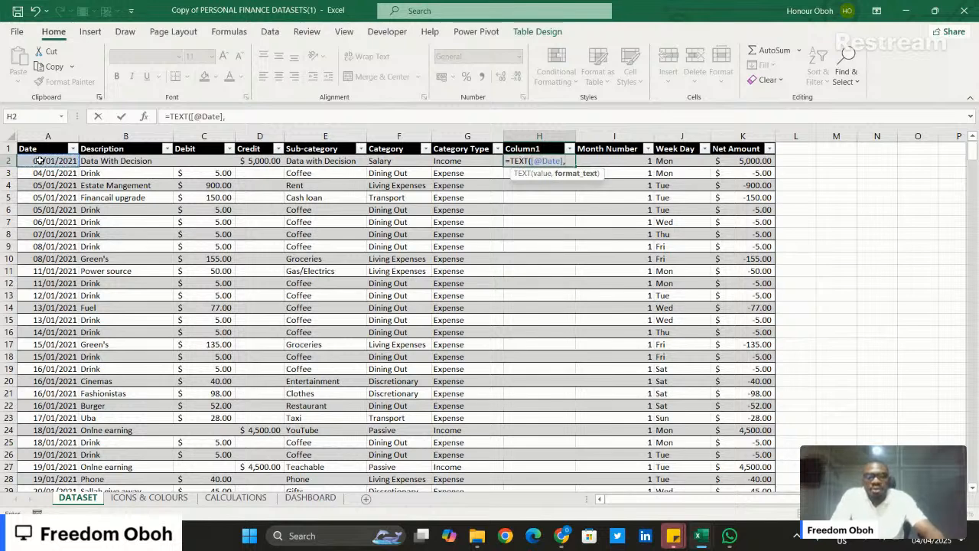
text("MMM)
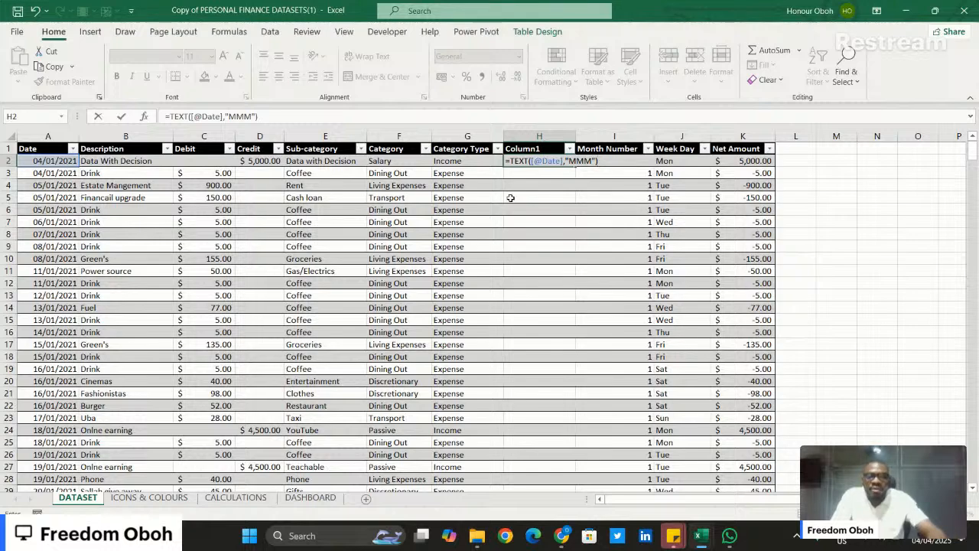
key(Return)
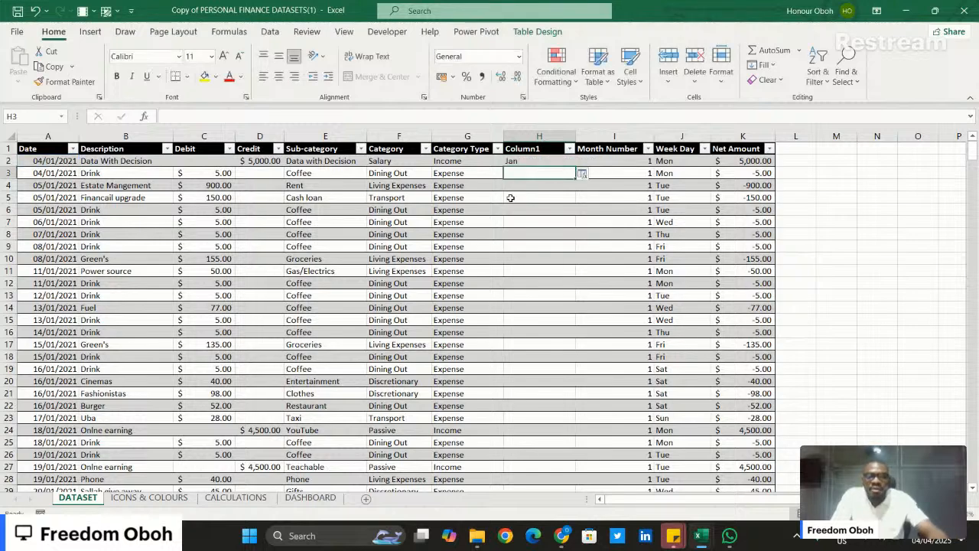
click(560, 163)
double_click(575, 167)
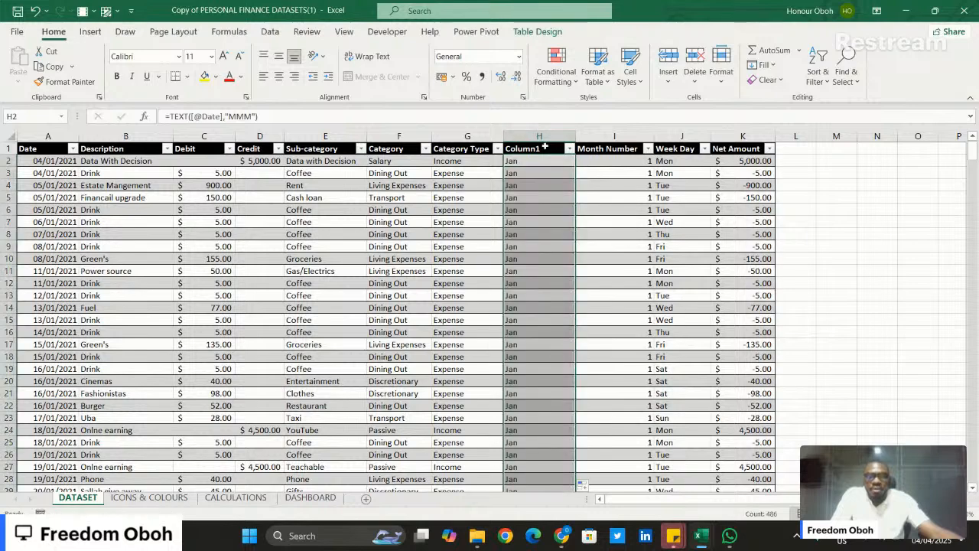
- Rename the header of the new column in H1 as MonthName
click(545, 147)
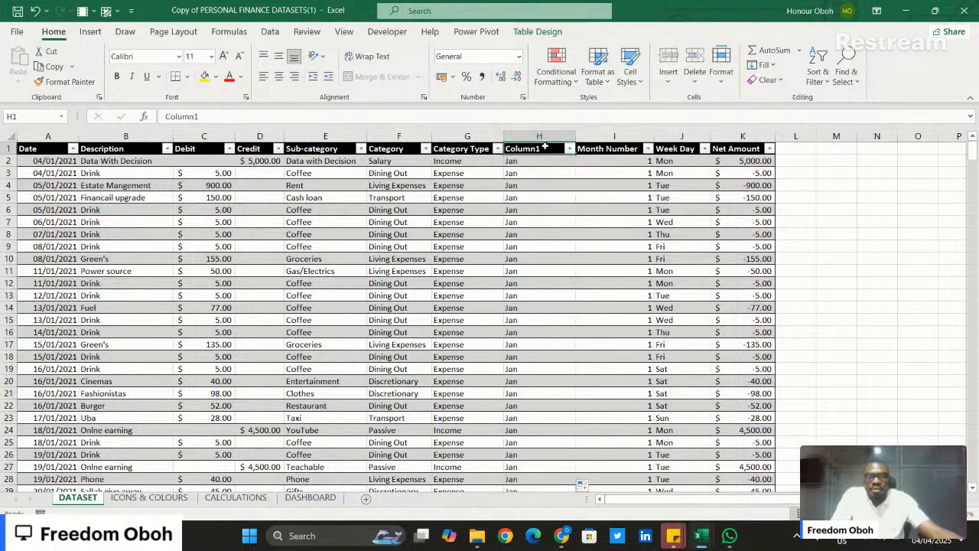
double_click(306, 118)
text(m)
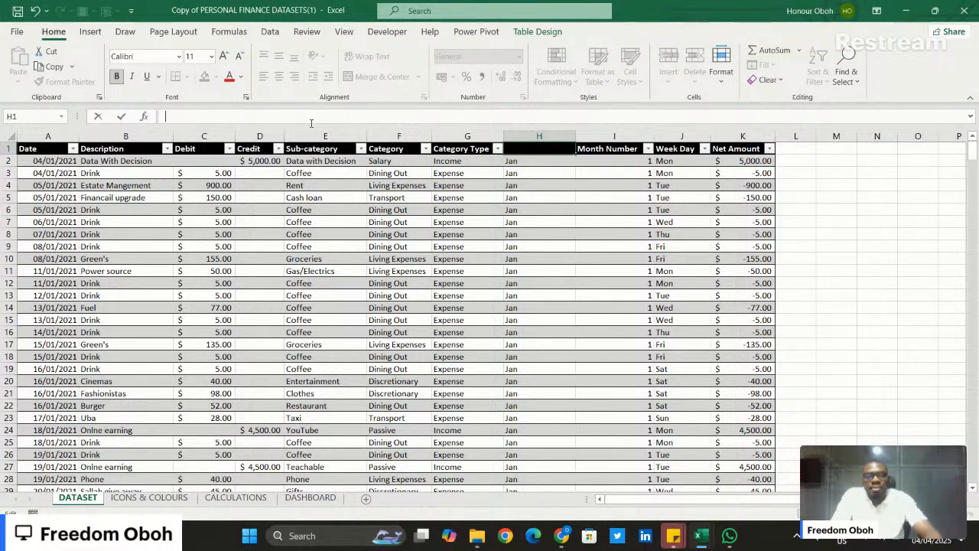
text(Month)
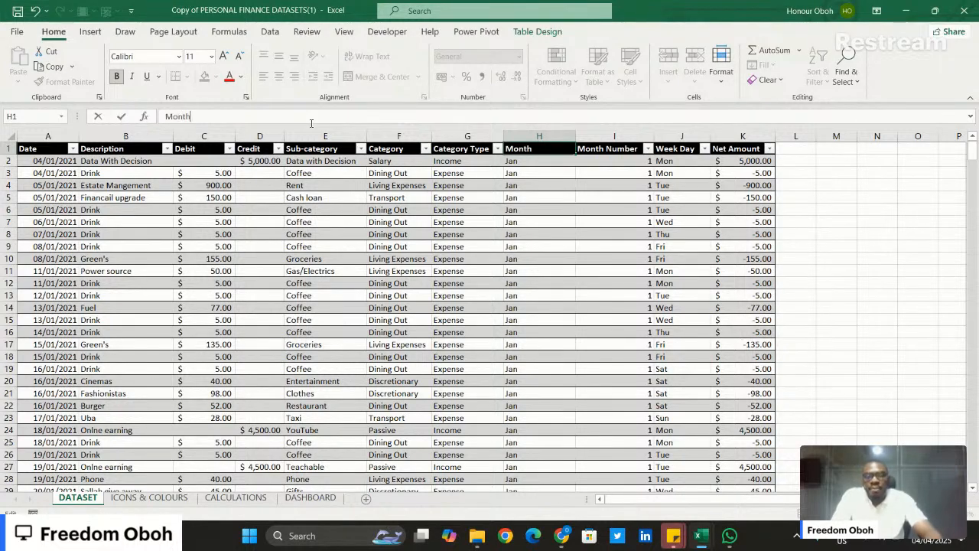
text(Name)
key(Return)
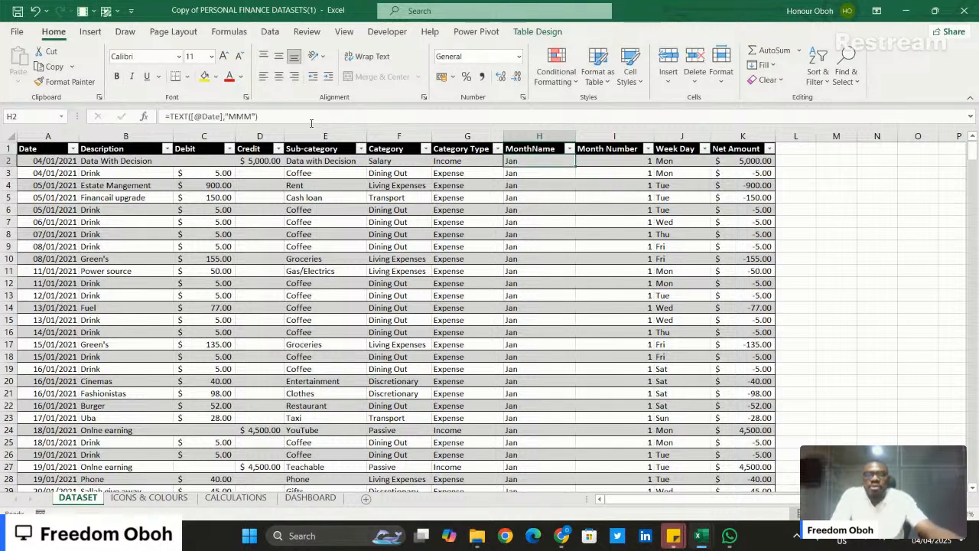
- Review the months in the MonthName column's filter list, keeping all of them selected
click(569, 149)
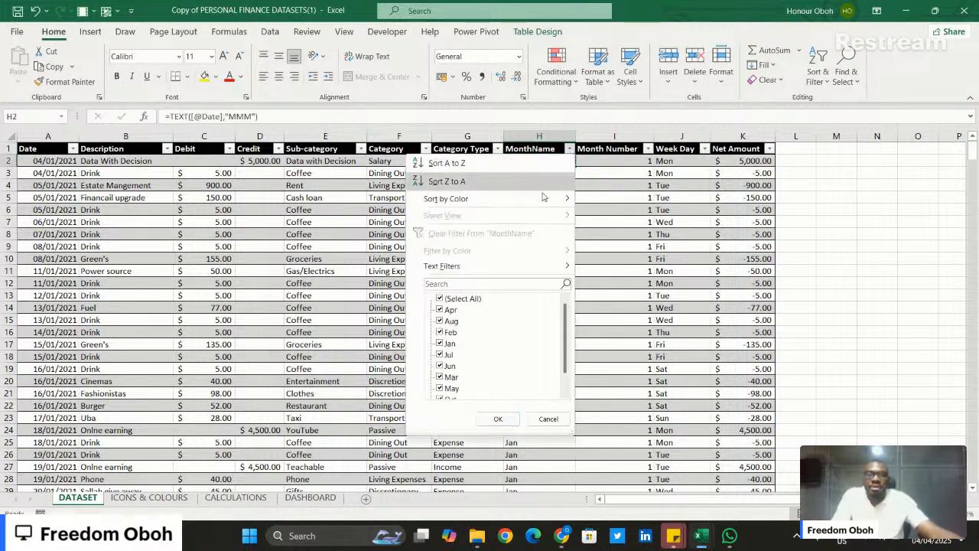
scroll(503, 331, down, 2)
scroll(502, 325, up, 2)
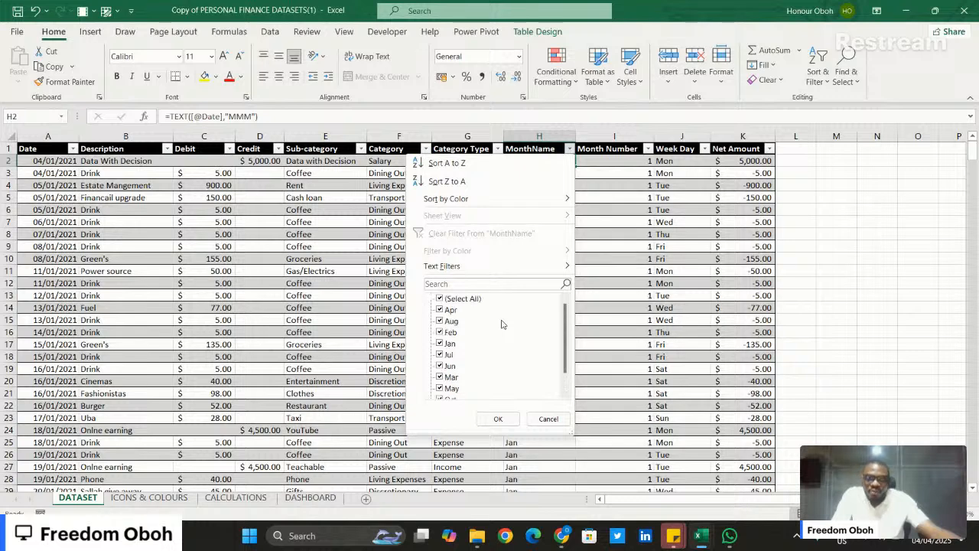
scroll(502, 325, down, 2)
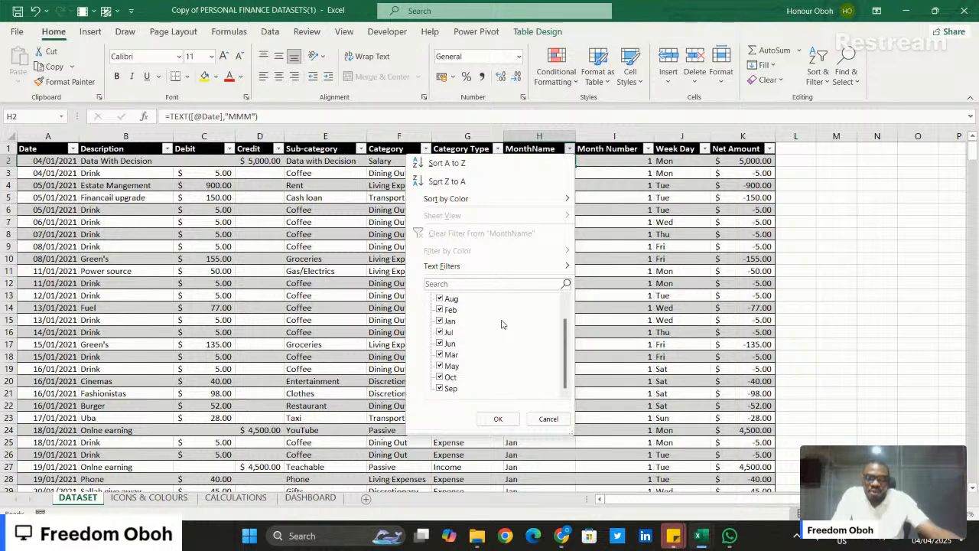
scroll(502, 325, up, 2)
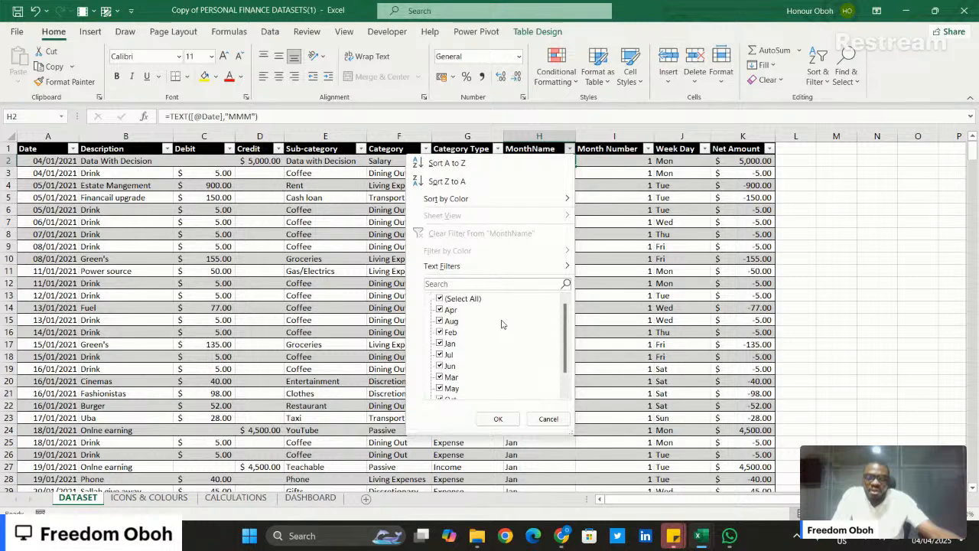
click(498, 419)
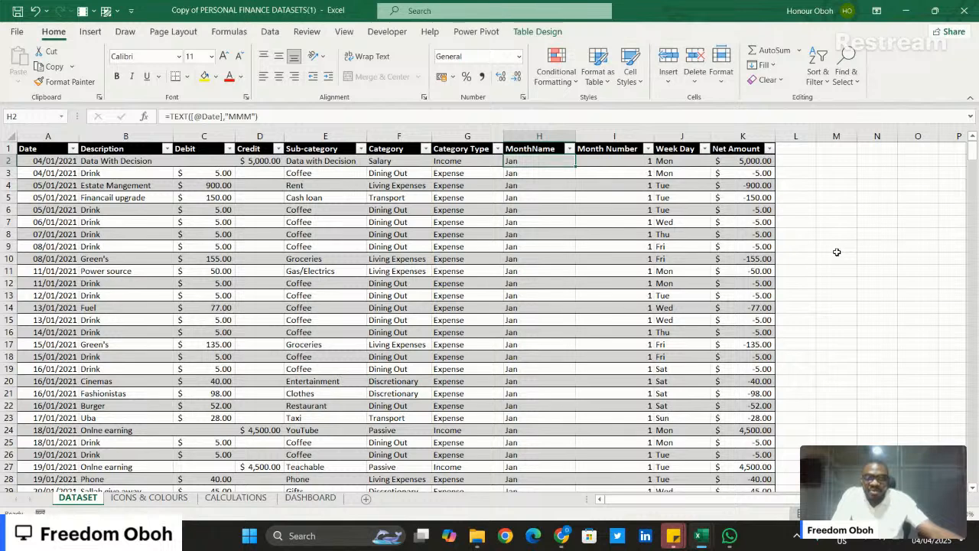
- Go through the Date, Description, Category and Category Type headers of the dataset
click(36, 151)
click(122, 153)
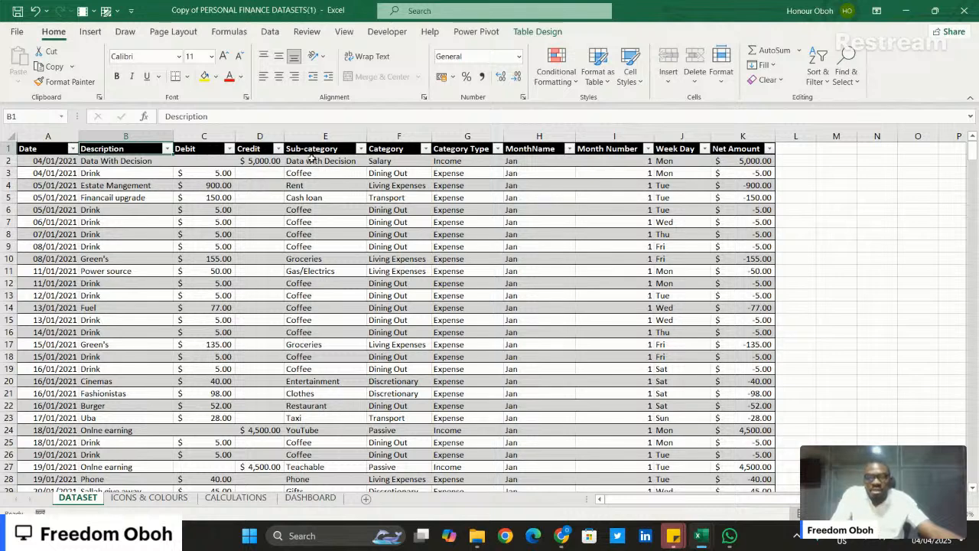
click(392, 149)
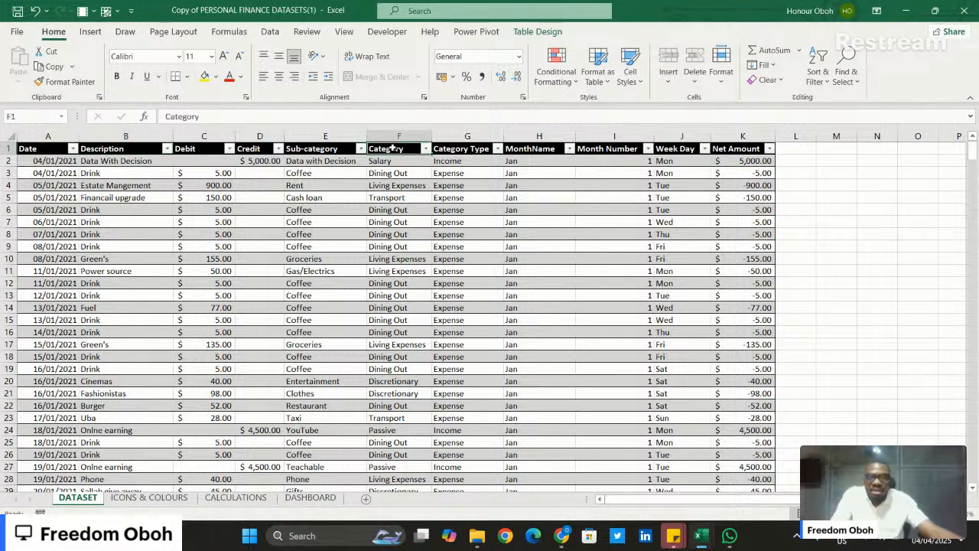
click(456, 150)
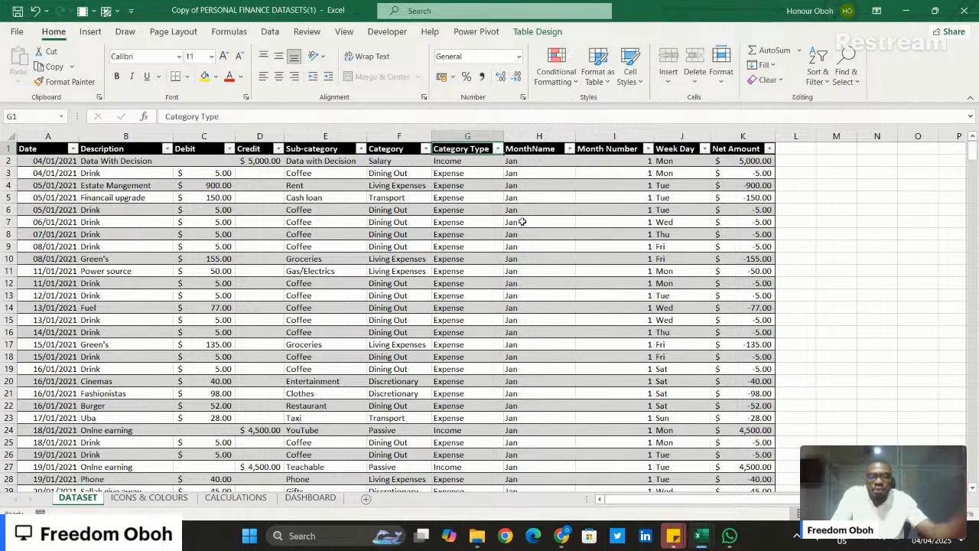
- Check the Net Amount column's total and its formula in K3, comparing it with the Credit value in D2
click(741, 148)
click(741, 136)
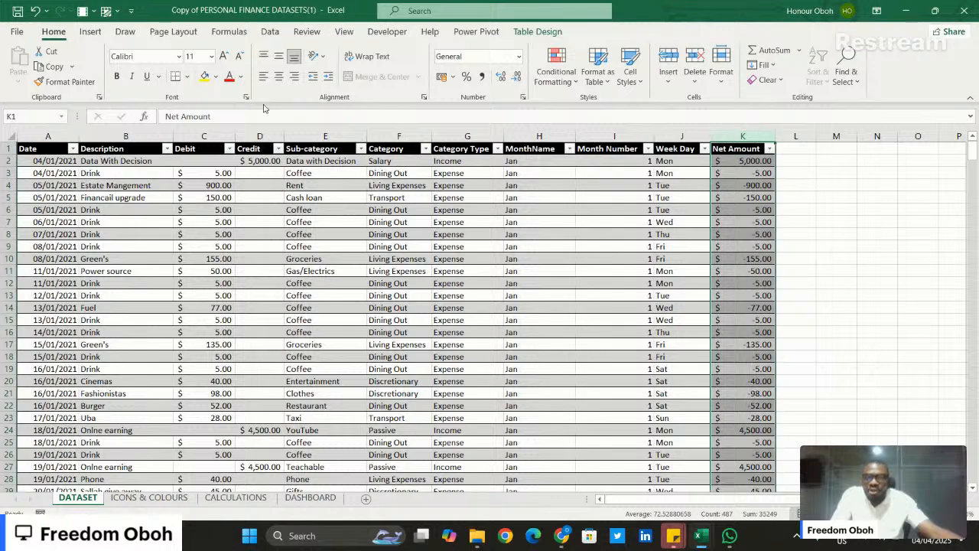
click(264, 161)
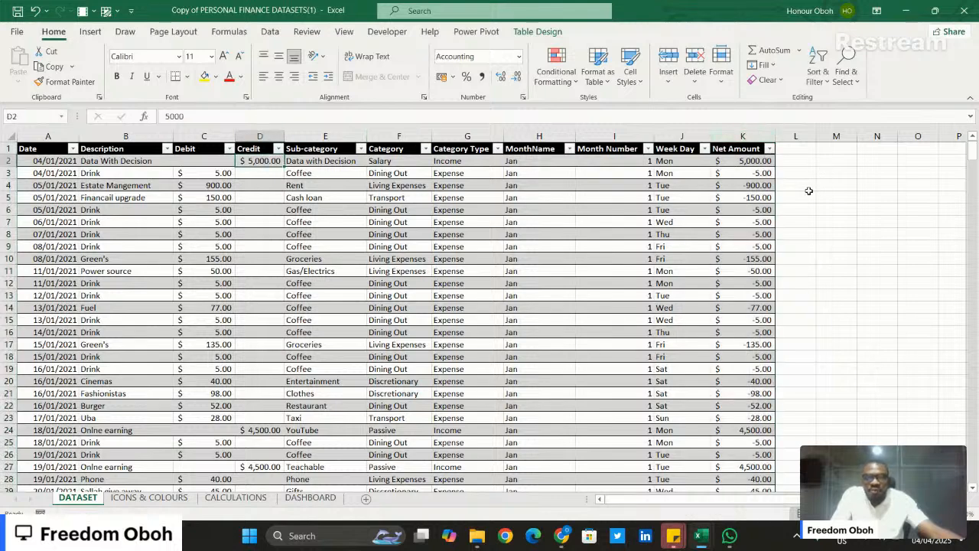
click(751, 173)
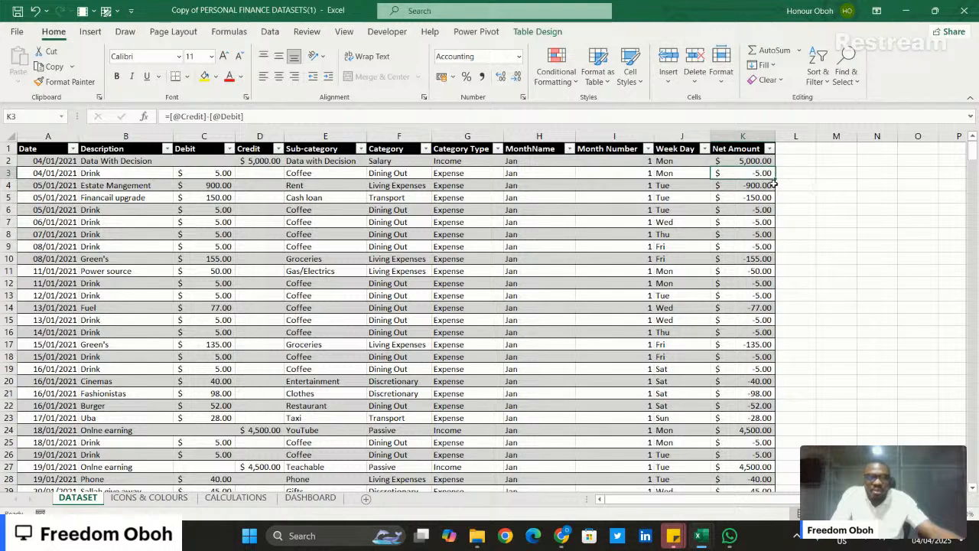
key(Up)
key(Up)
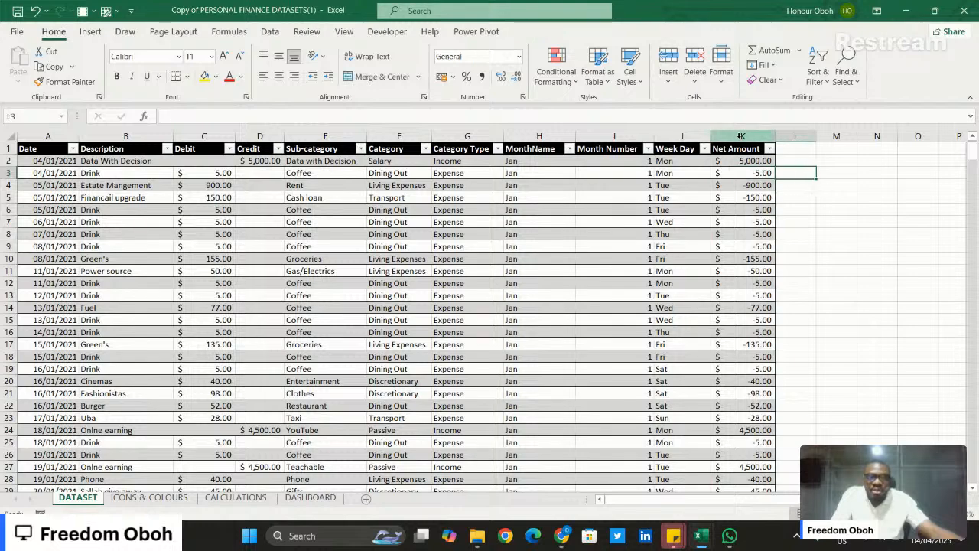
key(ctrl+shift+Down)
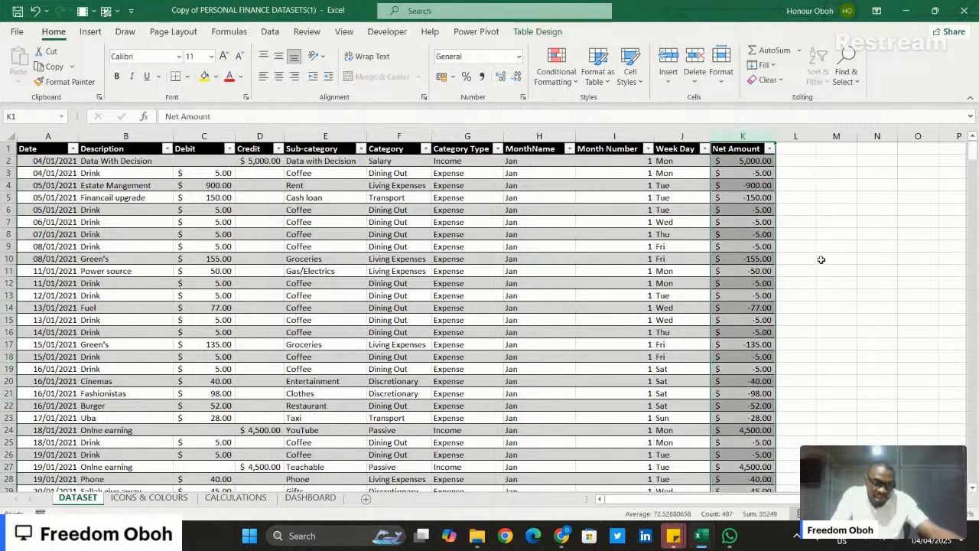
- Switch to the Personal Finance workbook to view its finished Dashboard sheet, and return to the dataset workbook
click(51, 161)
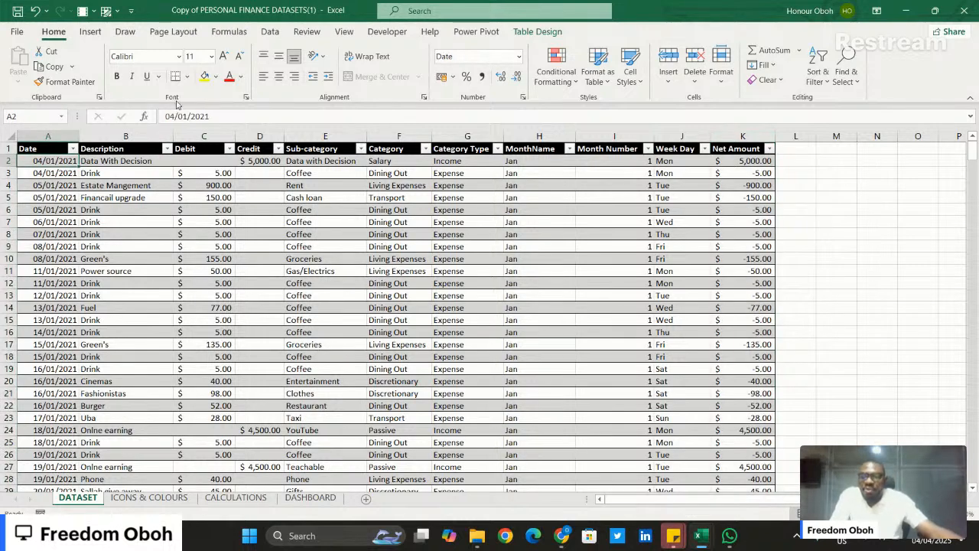
click(88, 32)
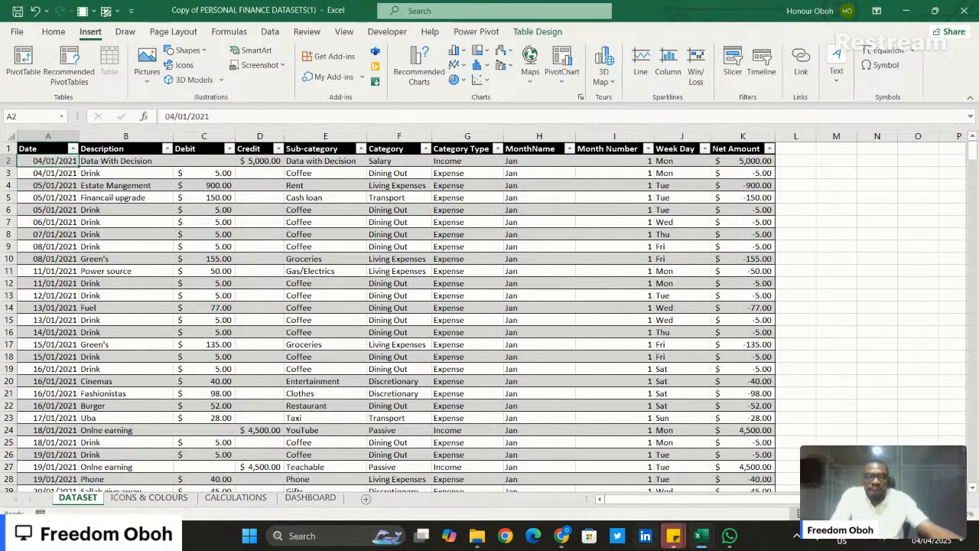
mouse_move(702, 541)
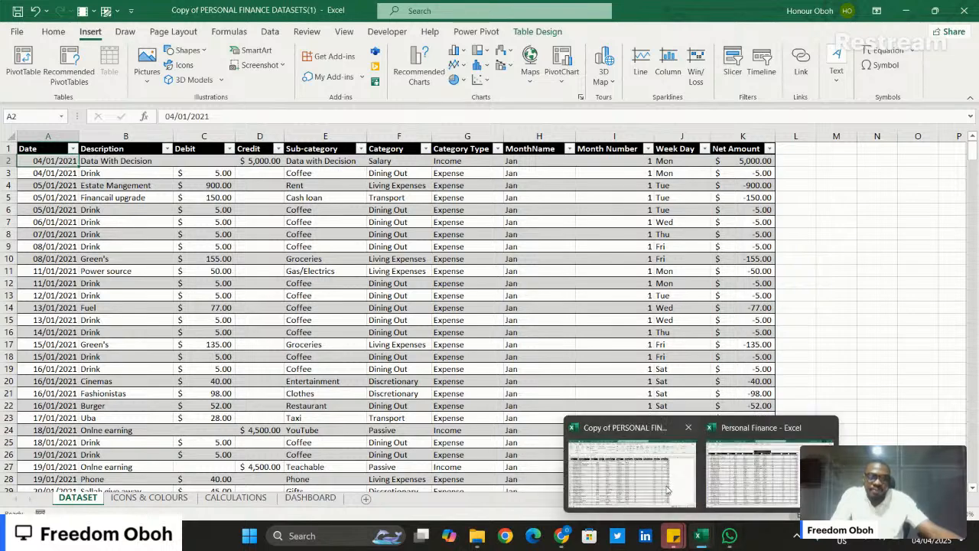
click(758, 468)
click(208, 499)
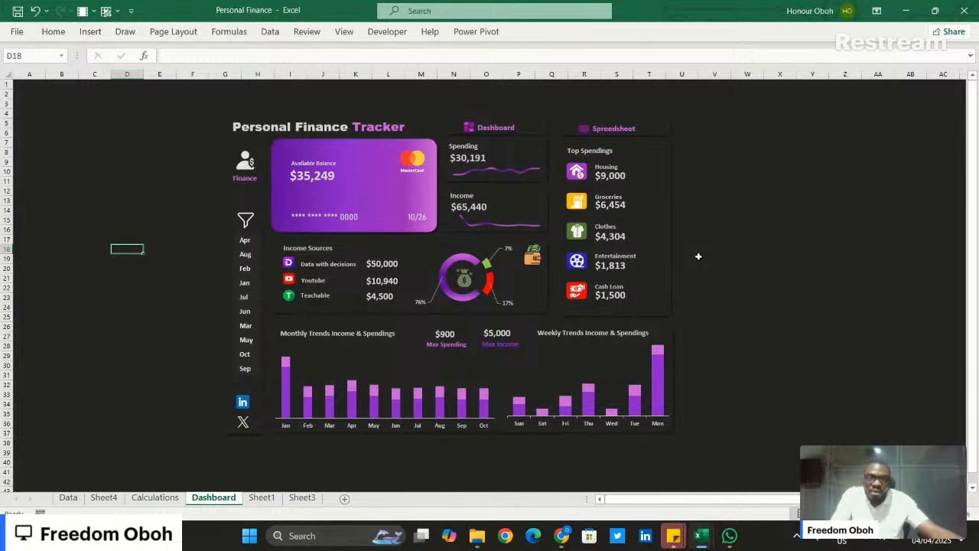
click(908, 11)
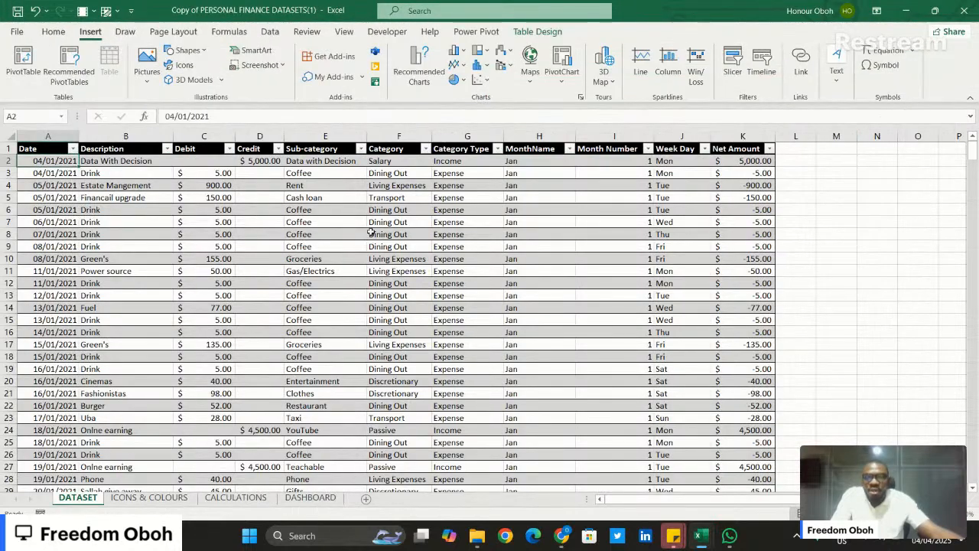
- Create a PivotTable from Table1 on the existing CALCULATIONS sheet, placed at cell B9
click(872, 237)
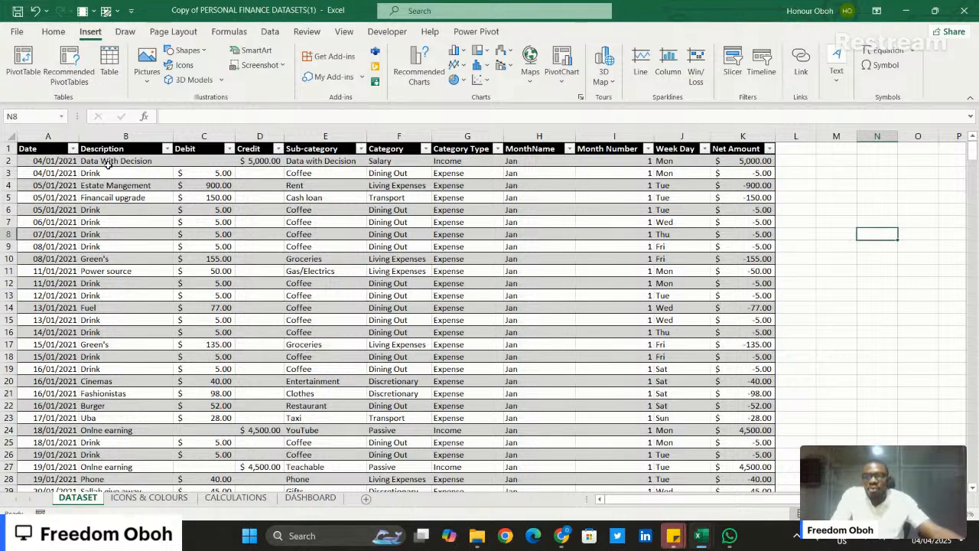
click(153, 221)
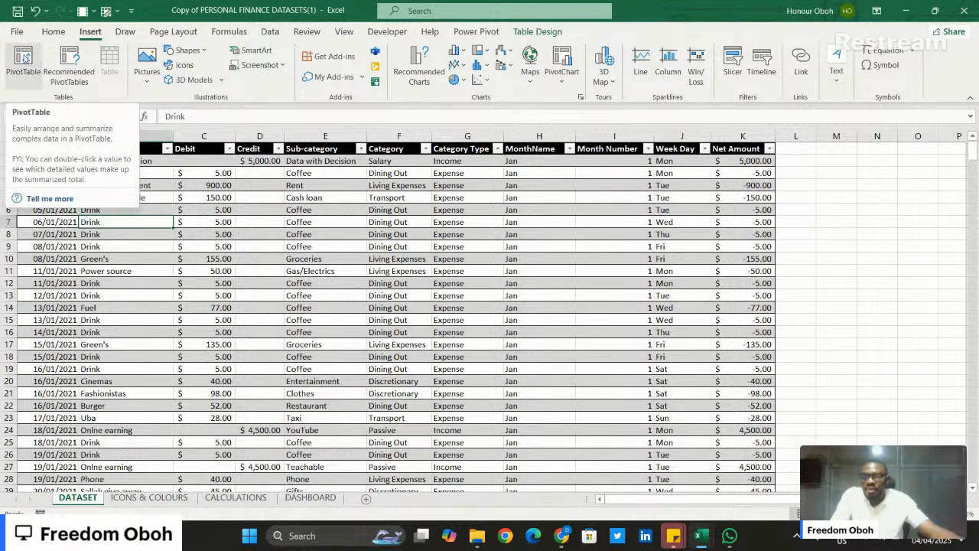
click(24, 57)
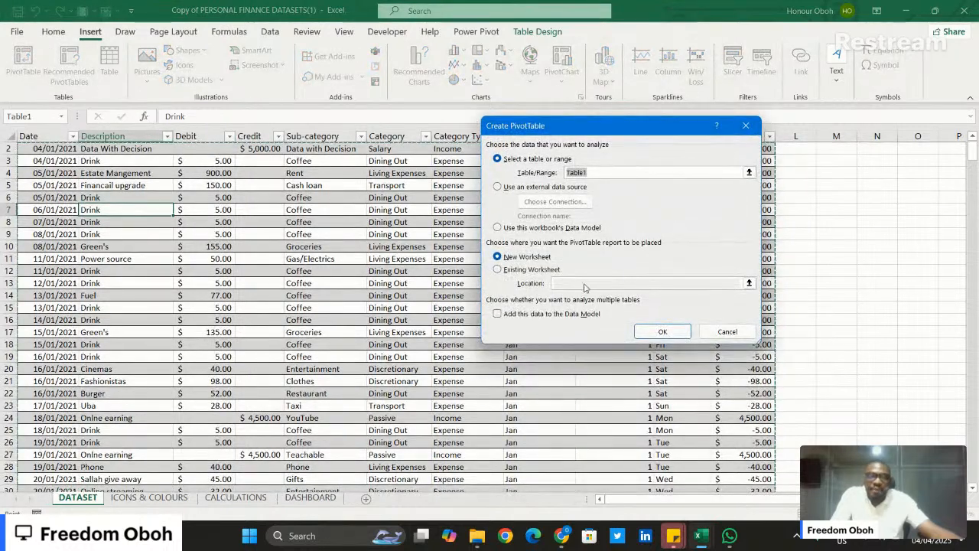
click(497, 272)
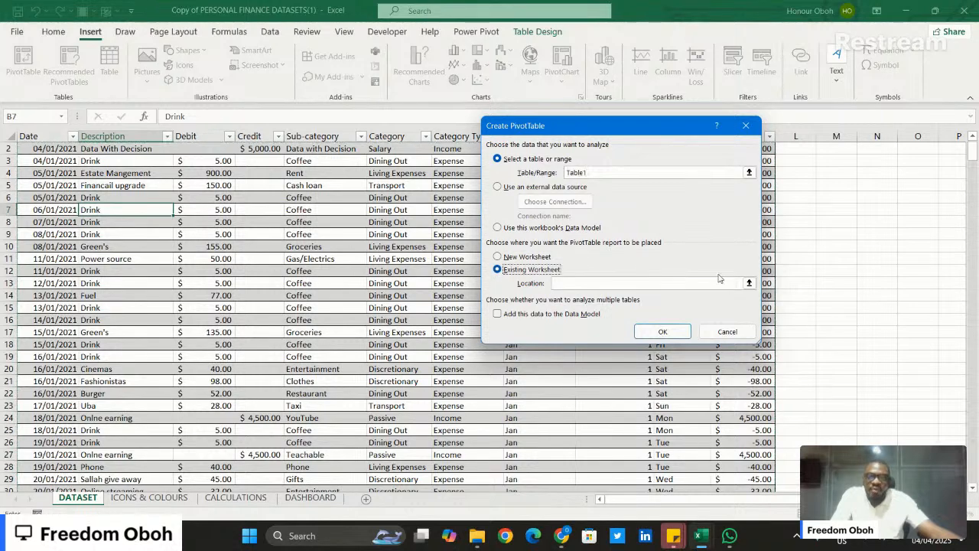
click(586, 282)
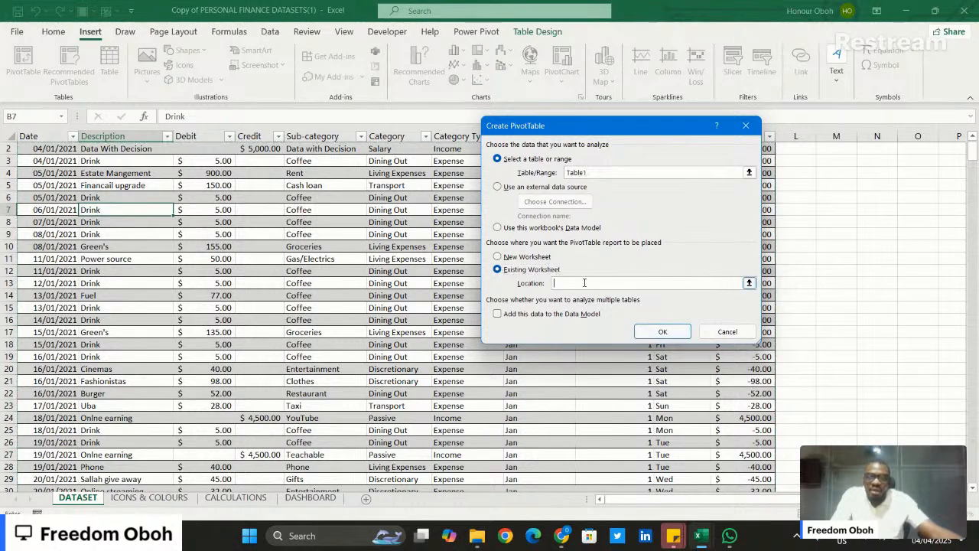
click(213, 498)
click(105, 246)
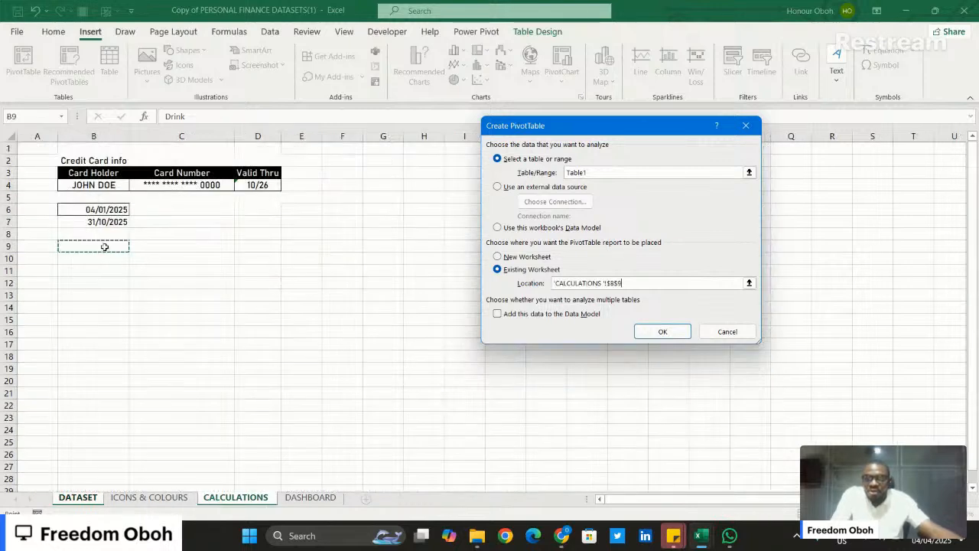
click(661, 331)
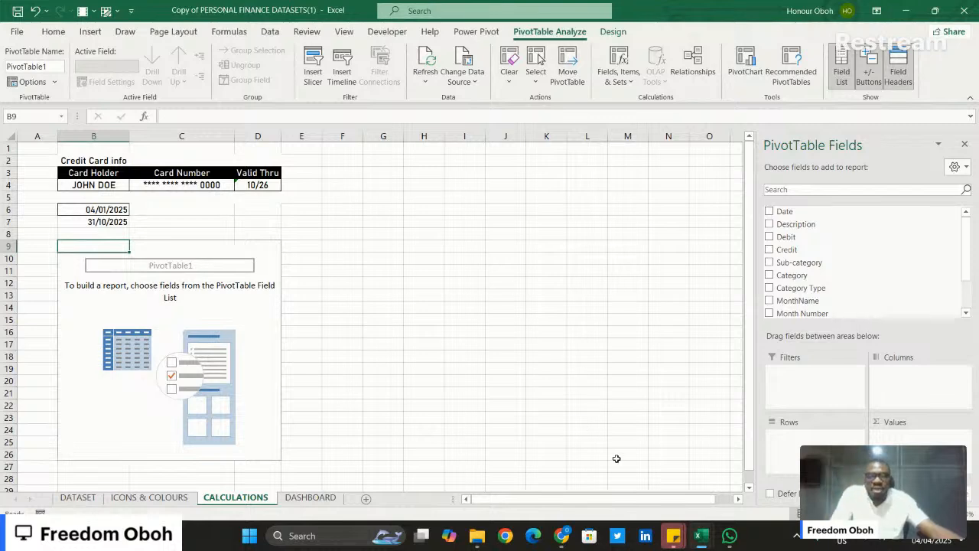
- Switch to the Personal Finance workbook to review the layout of its finished dashboard, and return to the dataset workbook
mouse_move(701, 536)
click(746, 451)
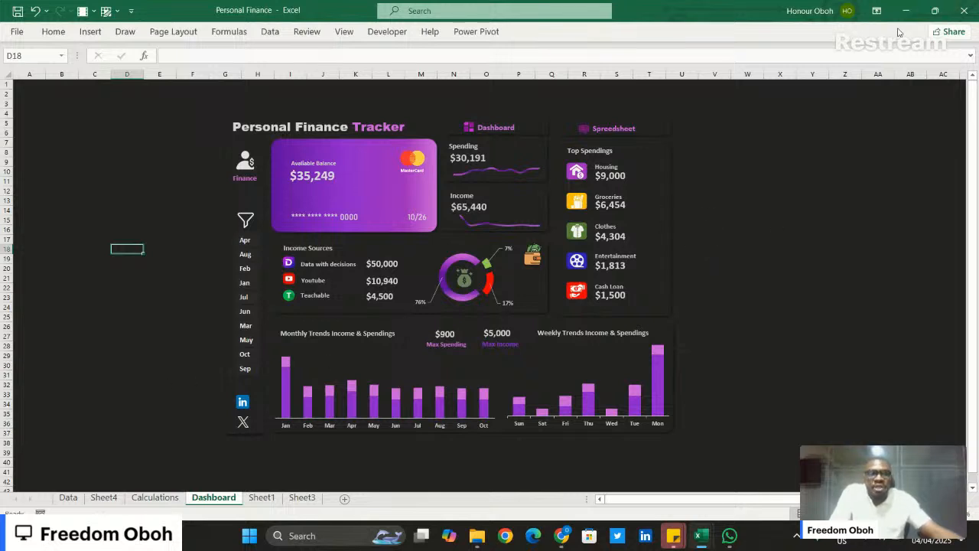
click(907, 11)
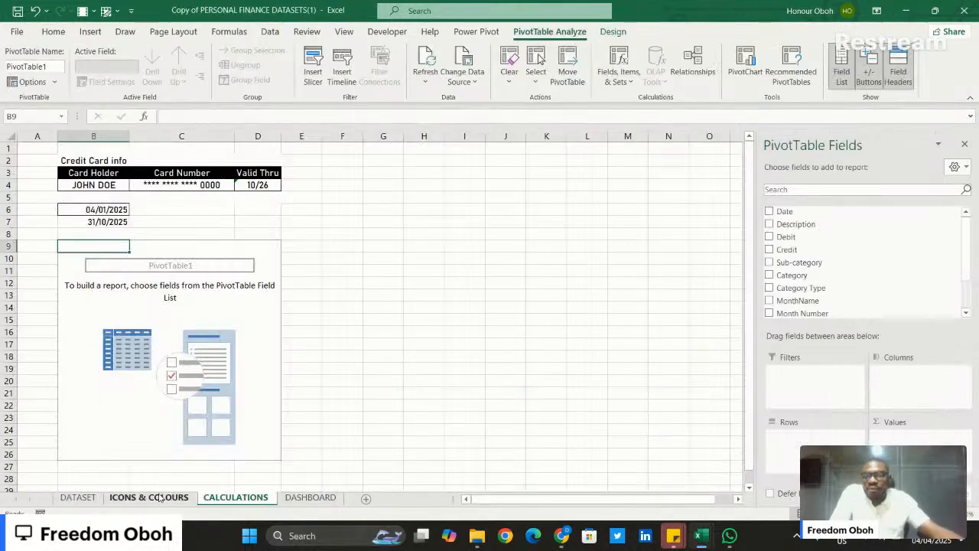
- Look over the icons, colour codes and slicer sample on the ICONS & COLOURS sheet
click(156, 498)
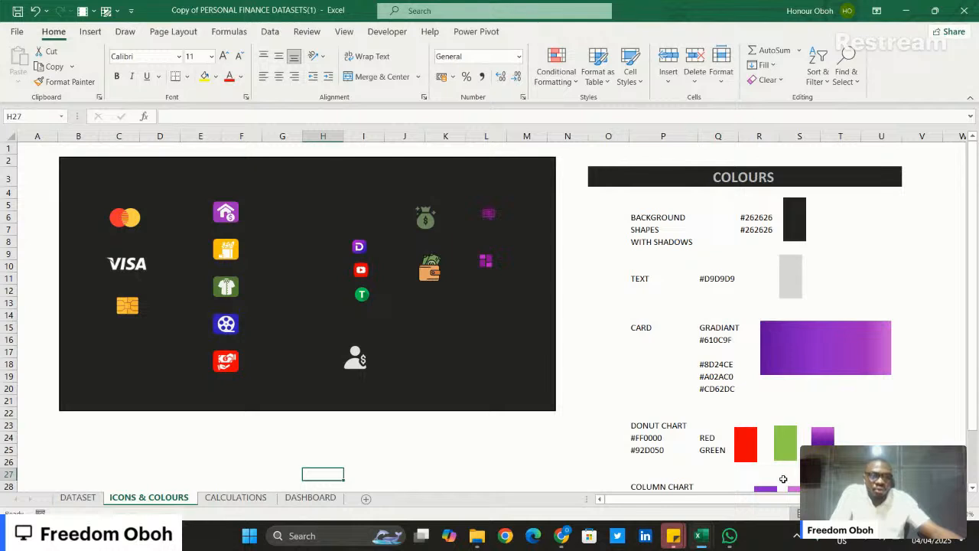
scroll(783, 479, right, 5)
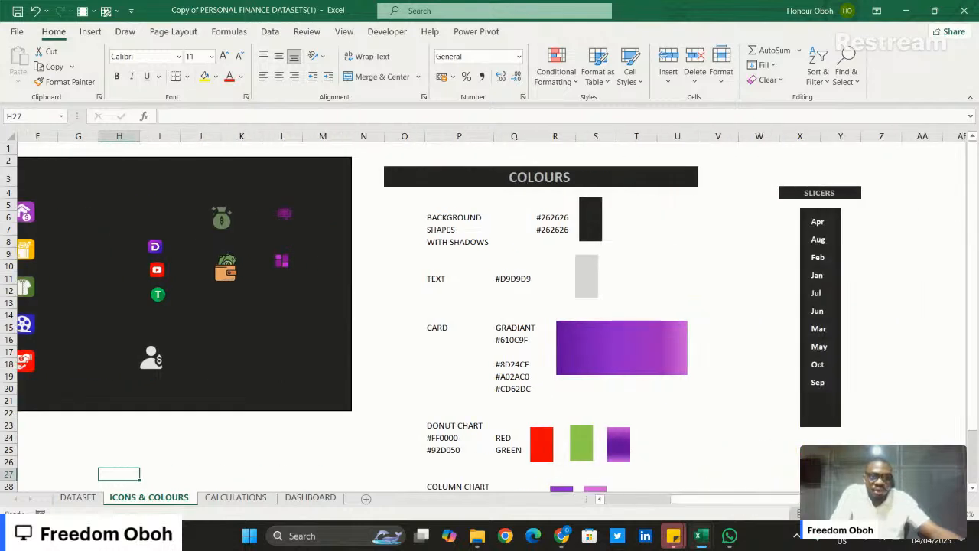
scroll(773, 391, down, 2)
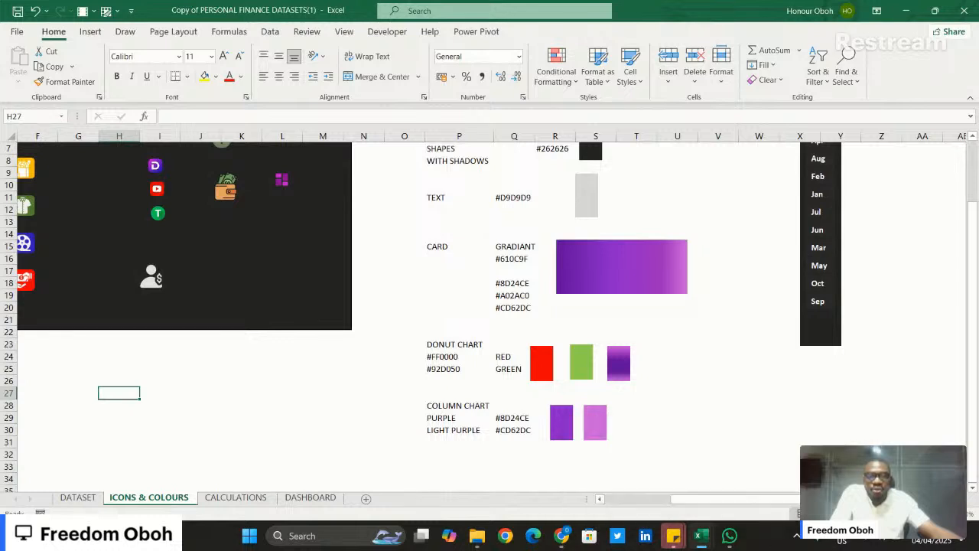
scroll(797, 506, left, 5)
scroll(432, 335, up, 1)
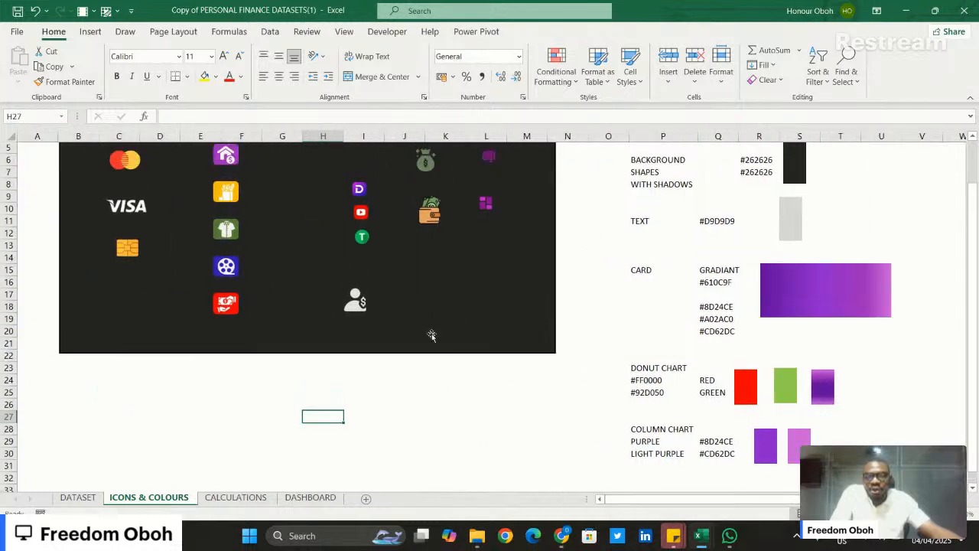
scroll(431, 336, up, 2)
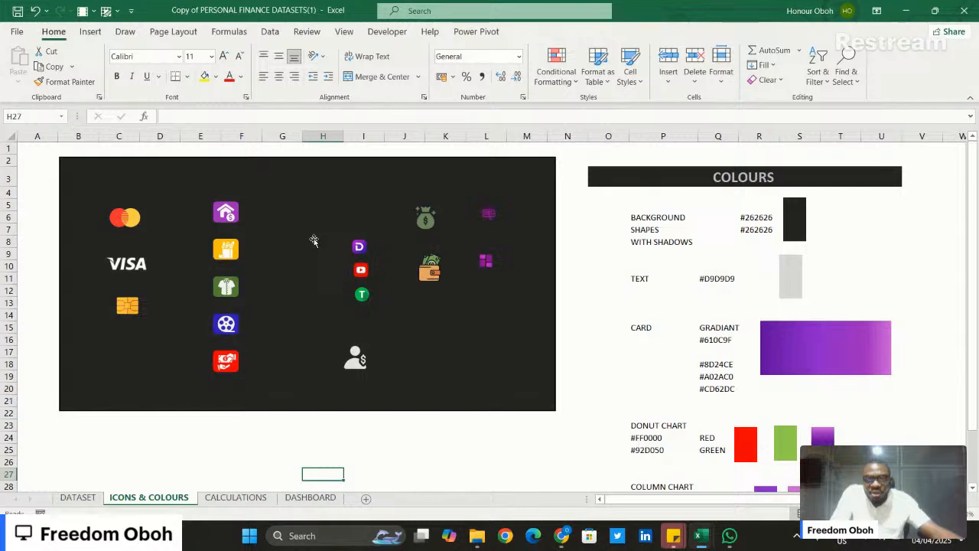
- Check the Card Number and Valid Thru cells of the Credit Card info table on the CALCULATIONS sheet
click(235, 498)
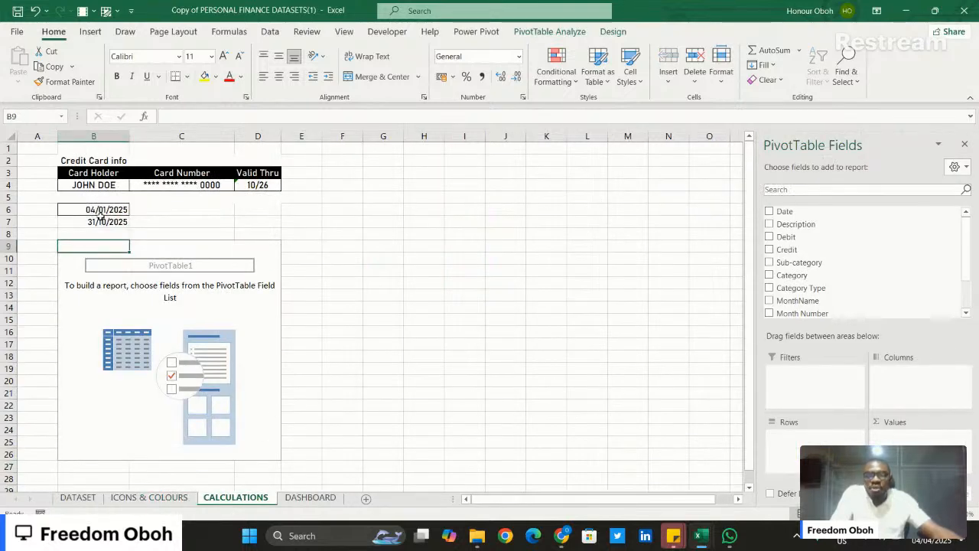
click(163, 186)
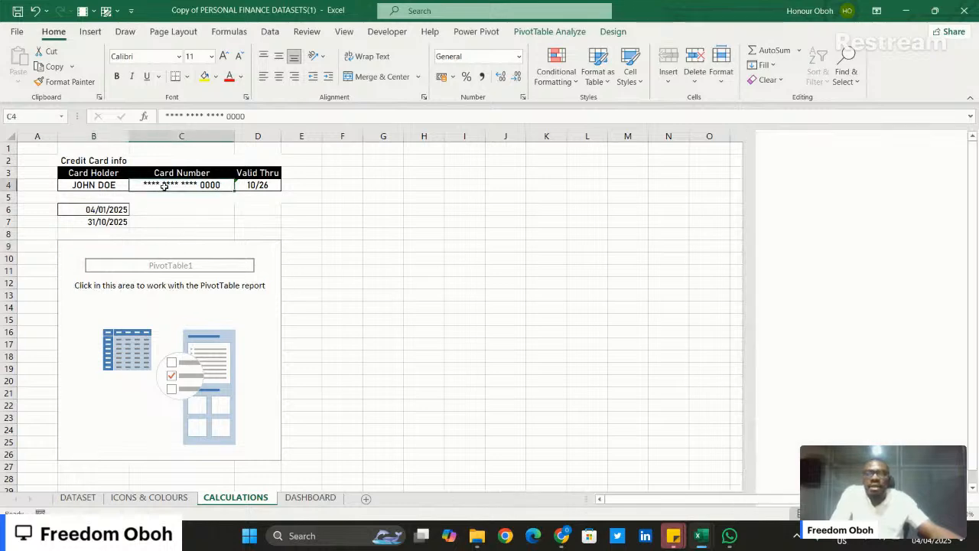
click(259, 187)
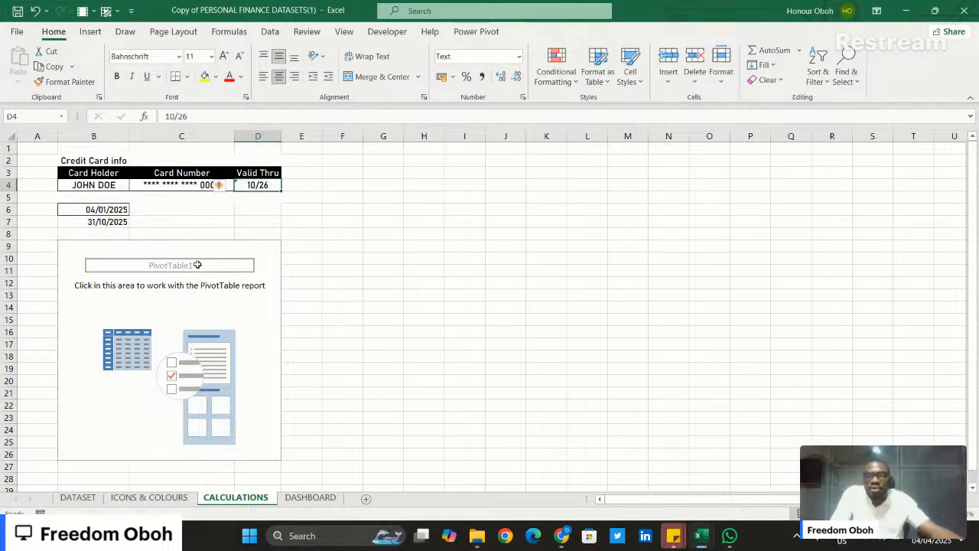
- Add the Debit, Credit and Net Amount fields as summed values in the empty PivotTable on the CALCULATIONS sheet
click(148, 264)
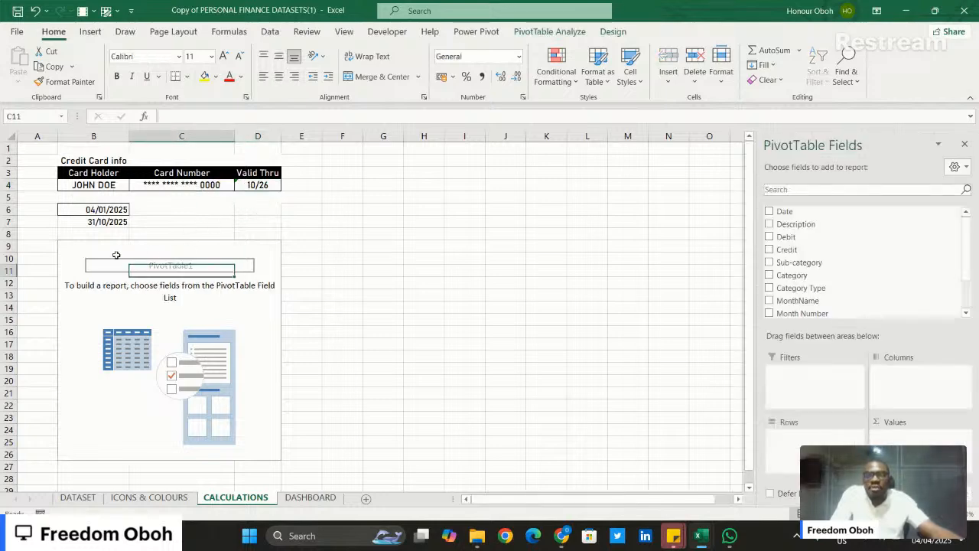
click(98, 267)
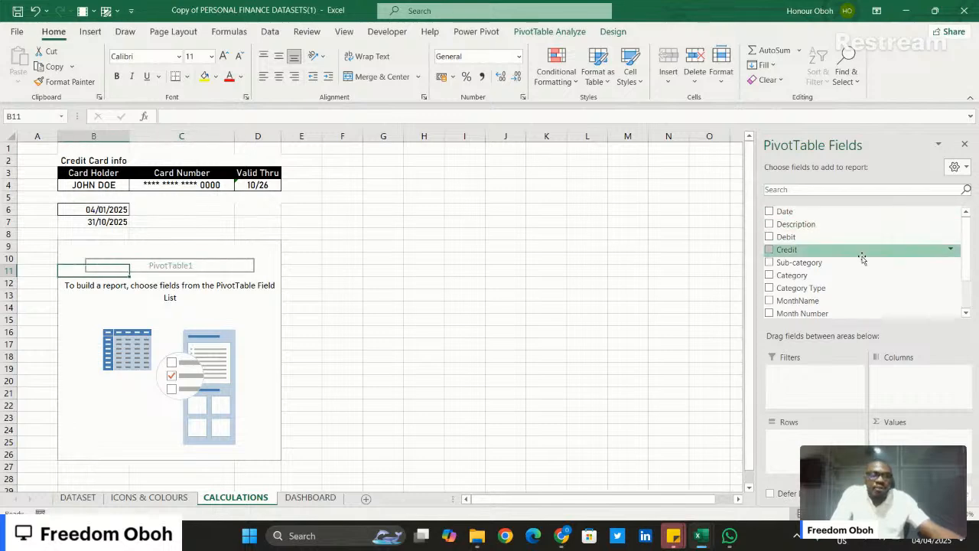
drag(846, 238, 895, 419)
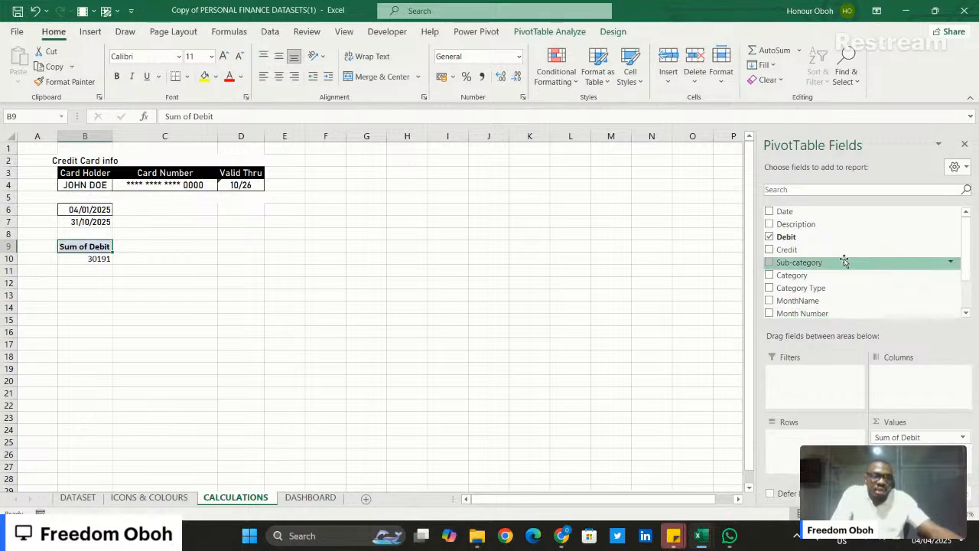
drag(855, 249, 924, 417)
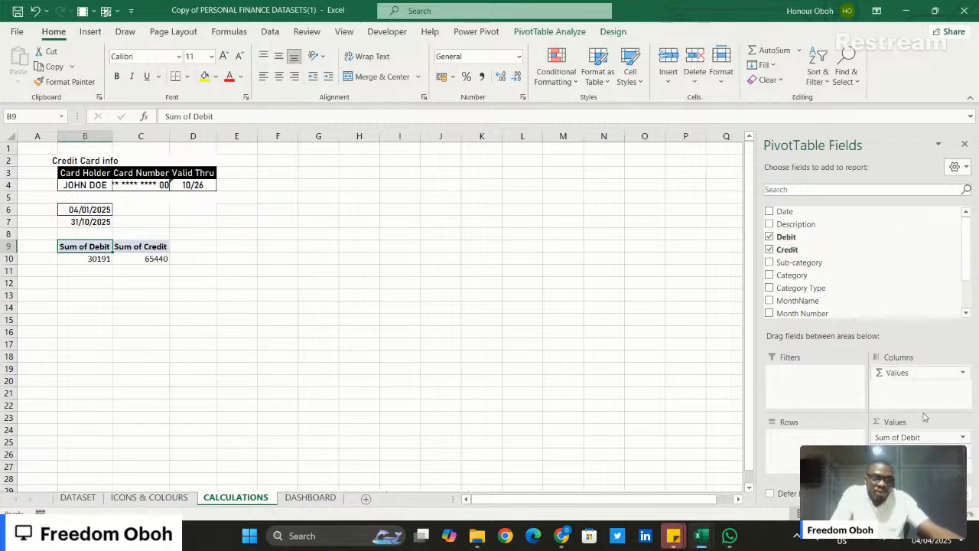
scroll(876, 254, down, 2)
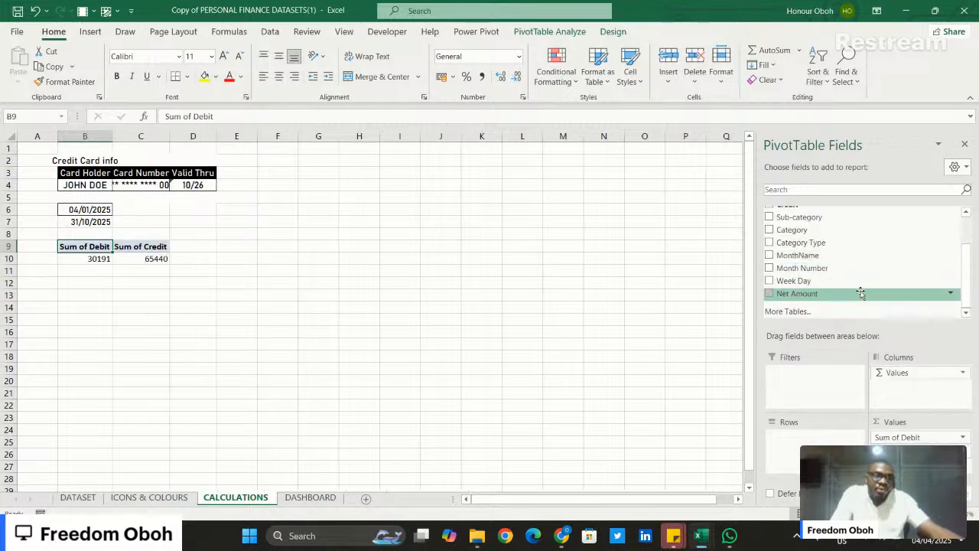
drag(861, 293, 914, 448)
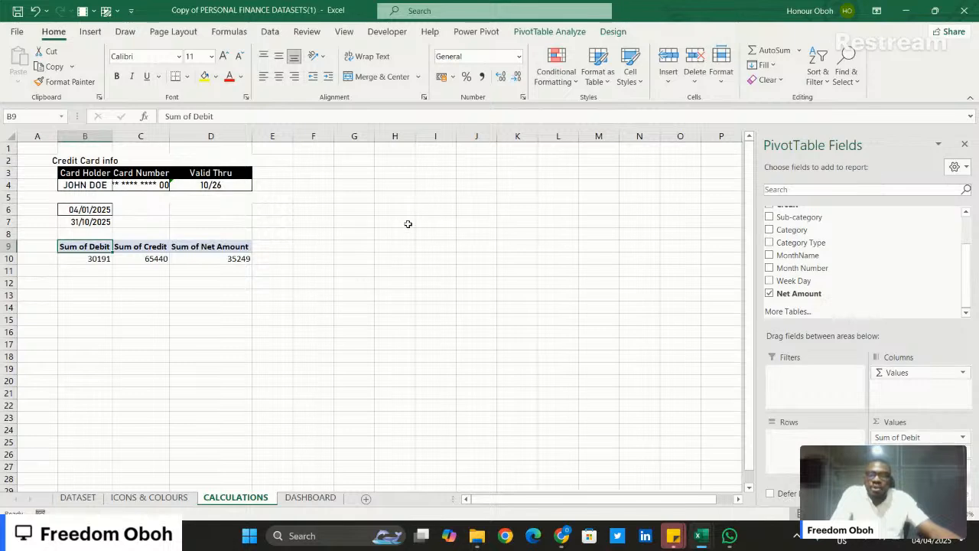
- Format the PivotTable totals in B10:D10 as US dollar accounting values with no decimal places
drag(105, 259, 244, 259)
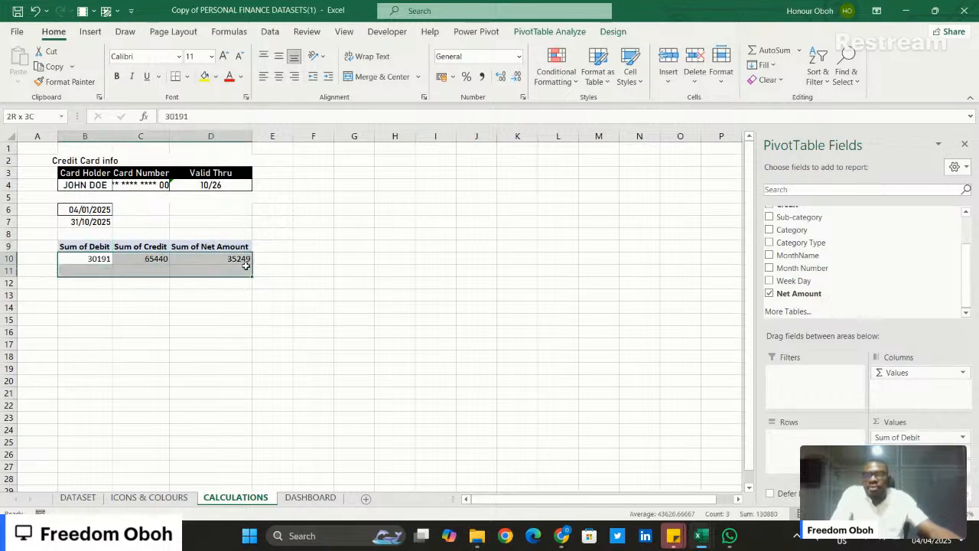
click(453, 76)
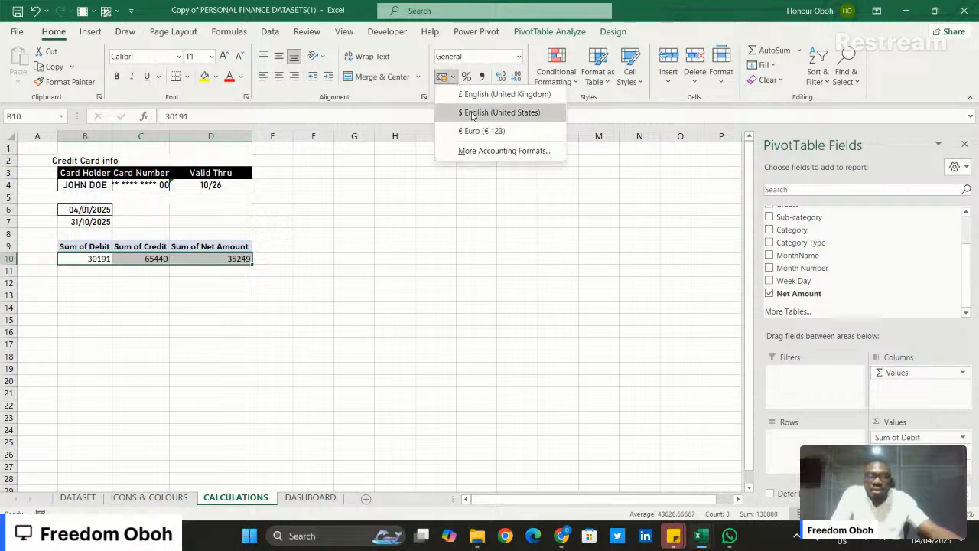
click(472, 112)
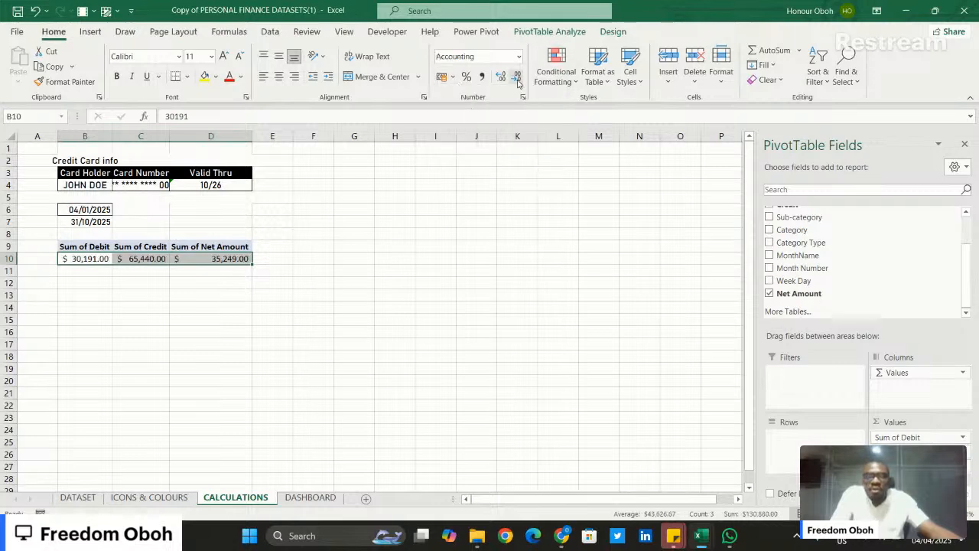
click(517, 79)
click(517, 80)
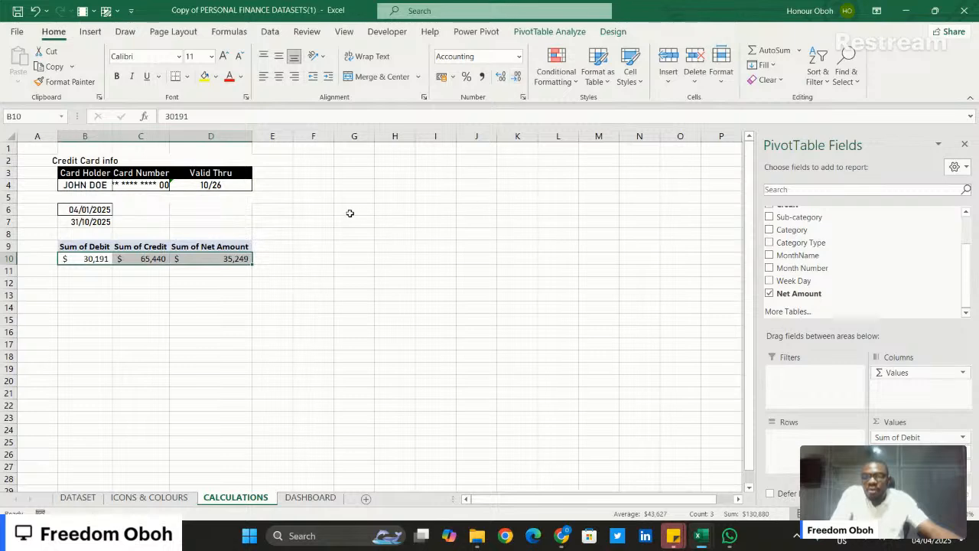
click(392, 208)
click(391, 195)
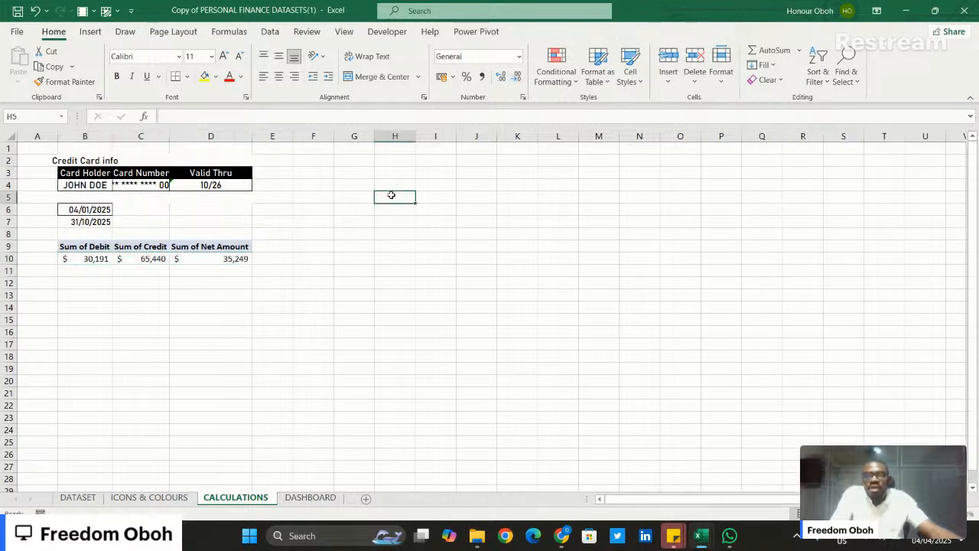
- Review the Sum of Credit and Sum of Net Amount totals in the PivotTable
click(136, 258)
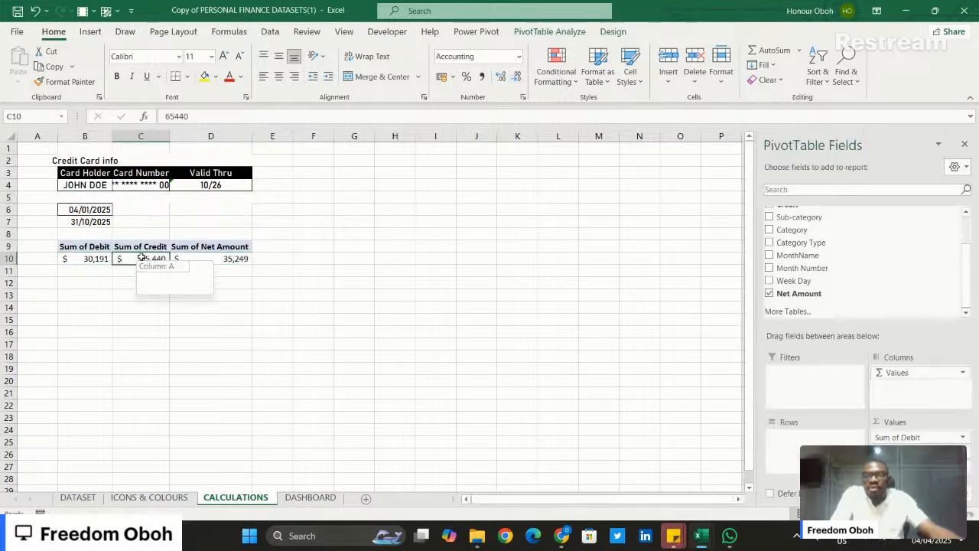
click(200, 270)
click(216, 254)
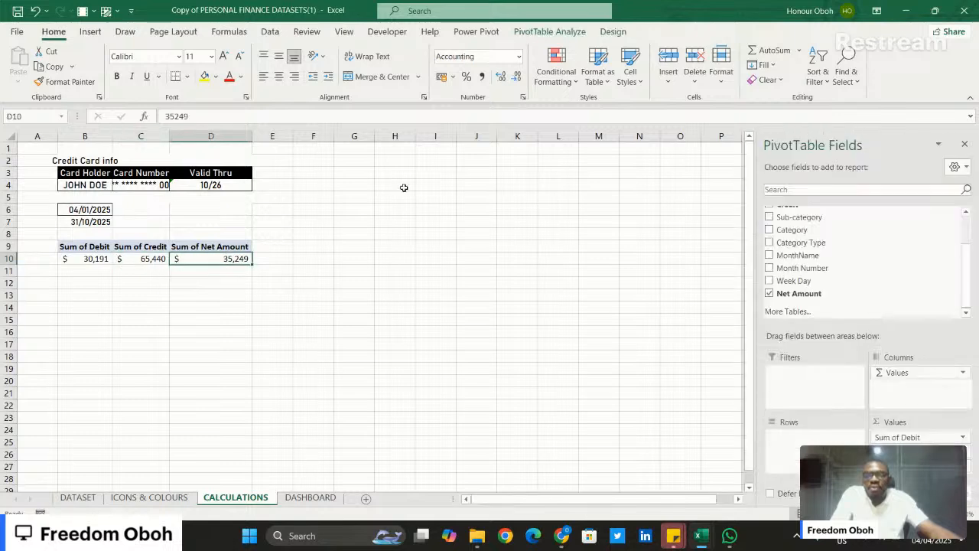
- Enter the labels KPI CARD, INCOME, SPENDING and BALANCE in cells G5 to G8 of the CALCULATIONS sheet
click(361, 198)
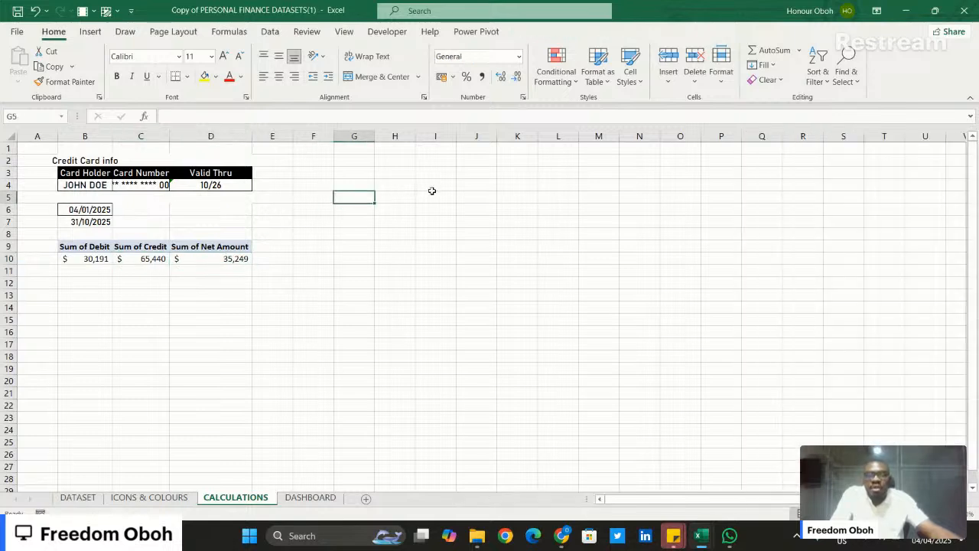
text(K)
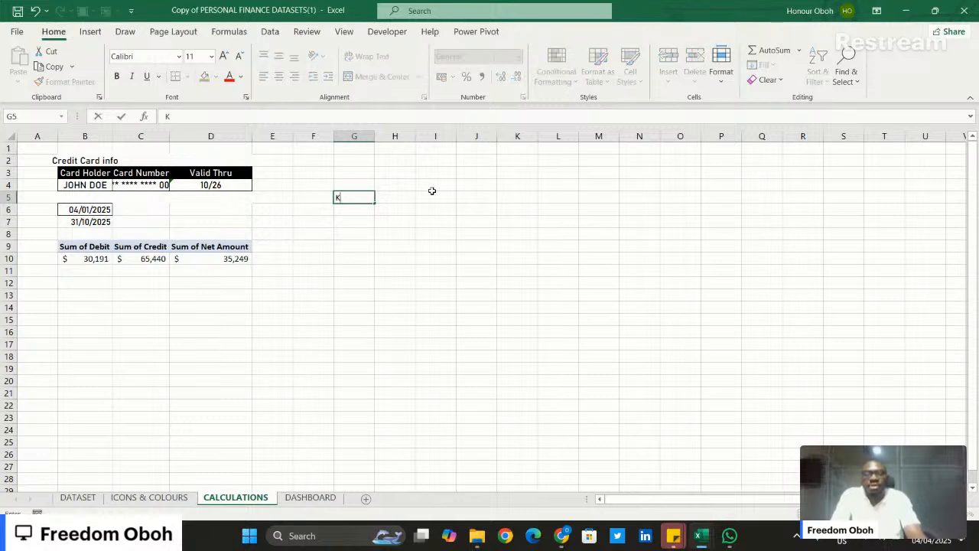
text(PI CARD)
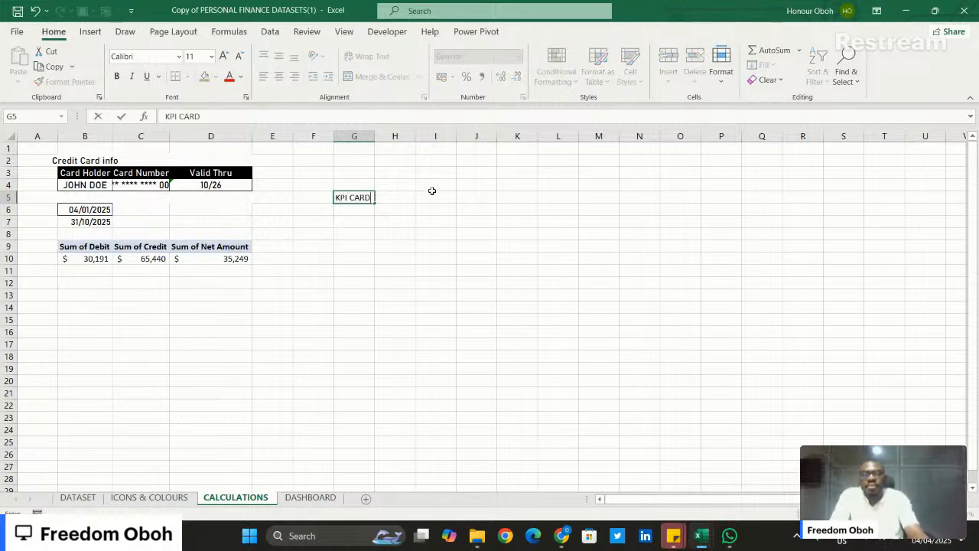
key(Return)
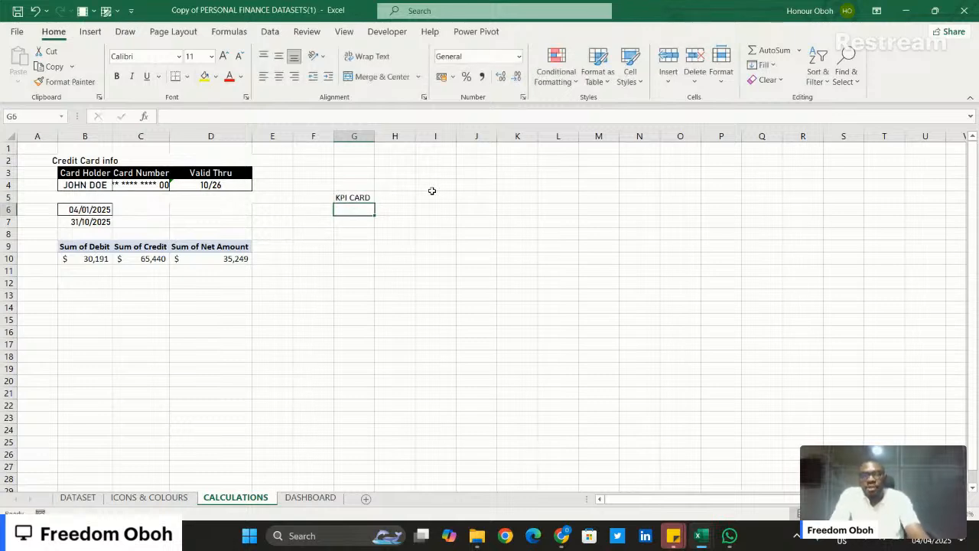
text(IN)
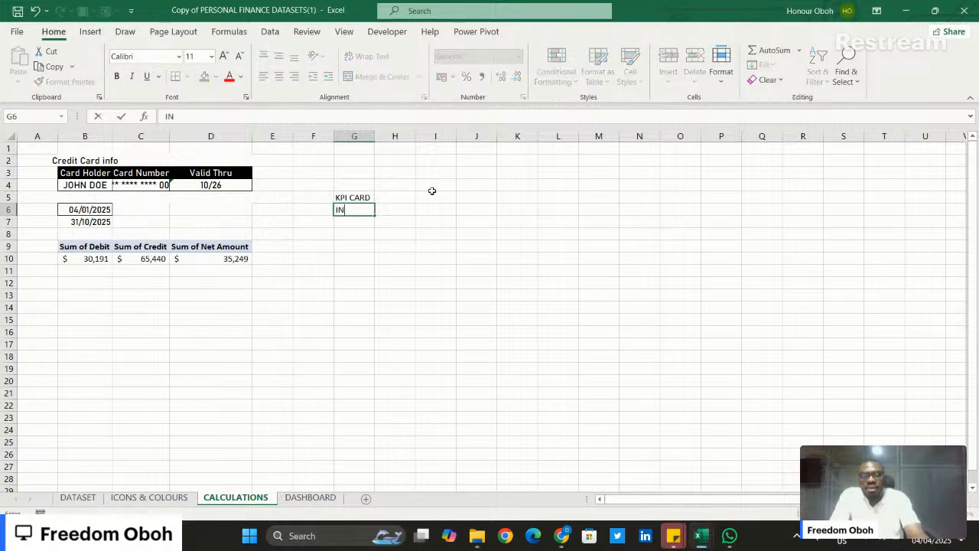
text(COME)
key(Return)
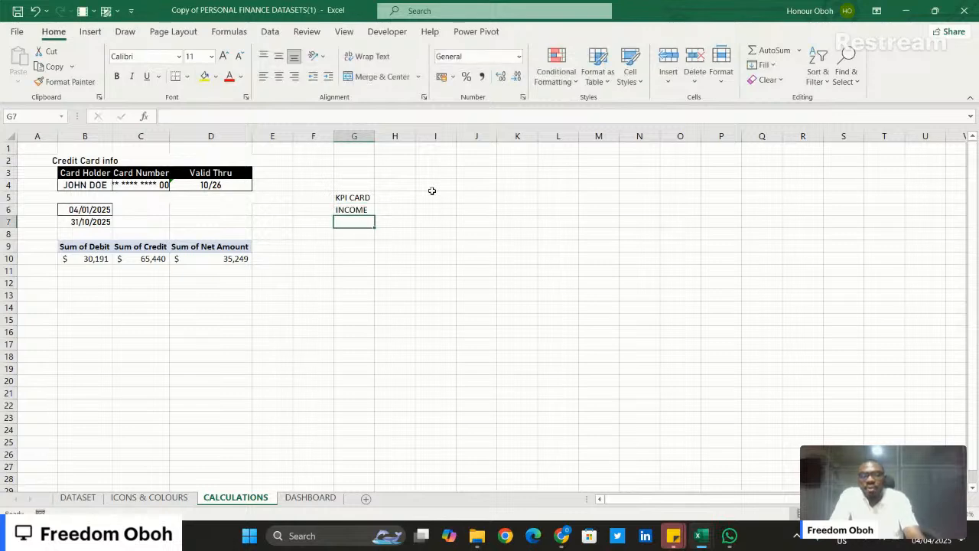
text(SPENDING)
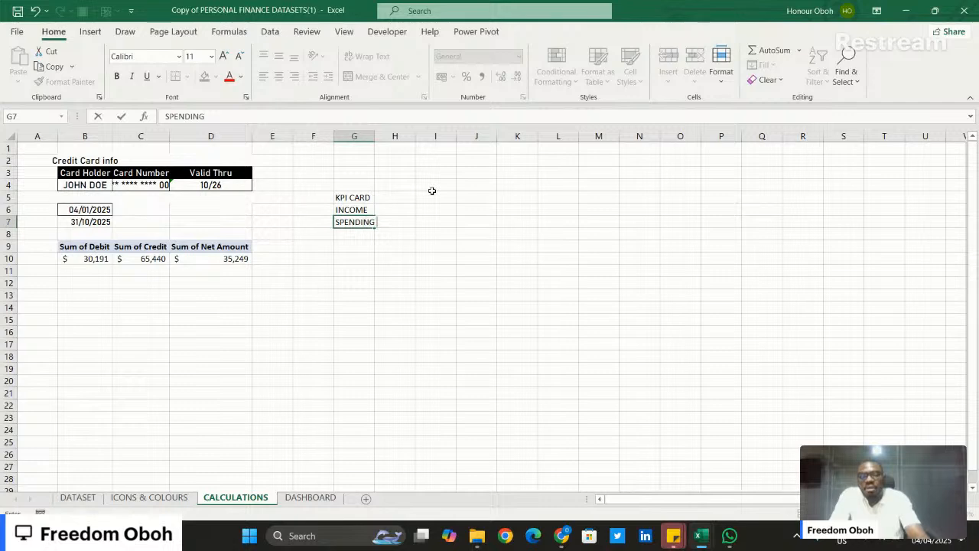
key(Return)
text(BA)
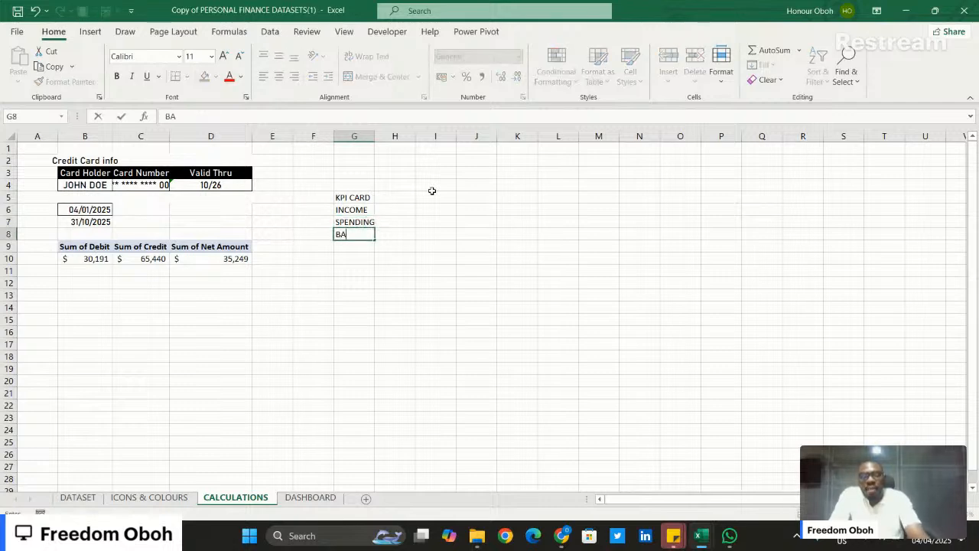
text(LANCE)
key(Return)
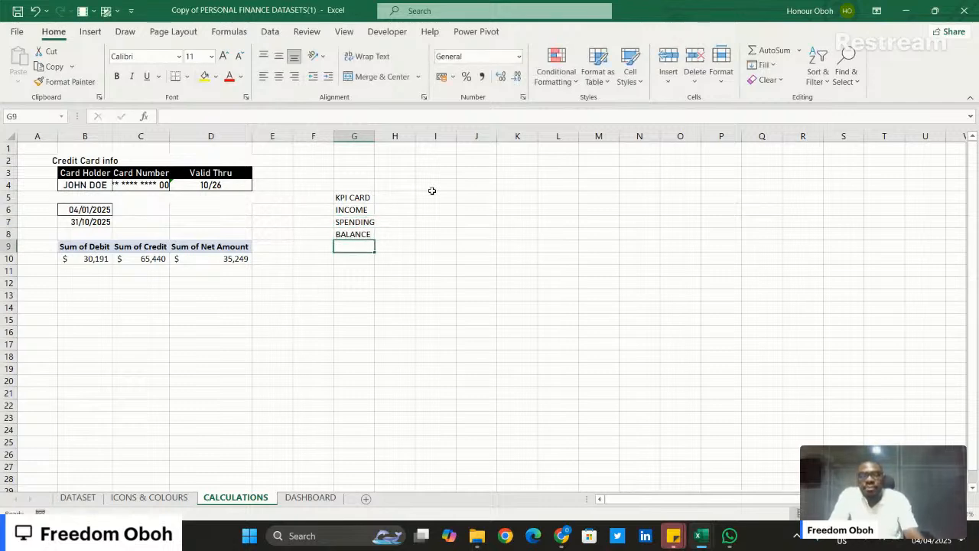
- Link H6, H7 and H8 to the PivotTable's Sum of Credit, Sum of Debit and Sum of Net Amount totals respectively
click(391, 210)
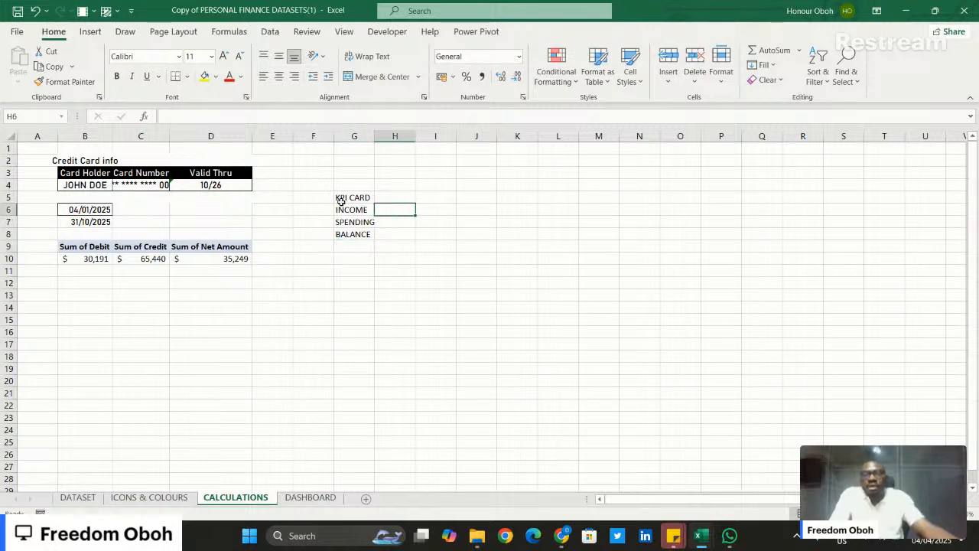
text(=)
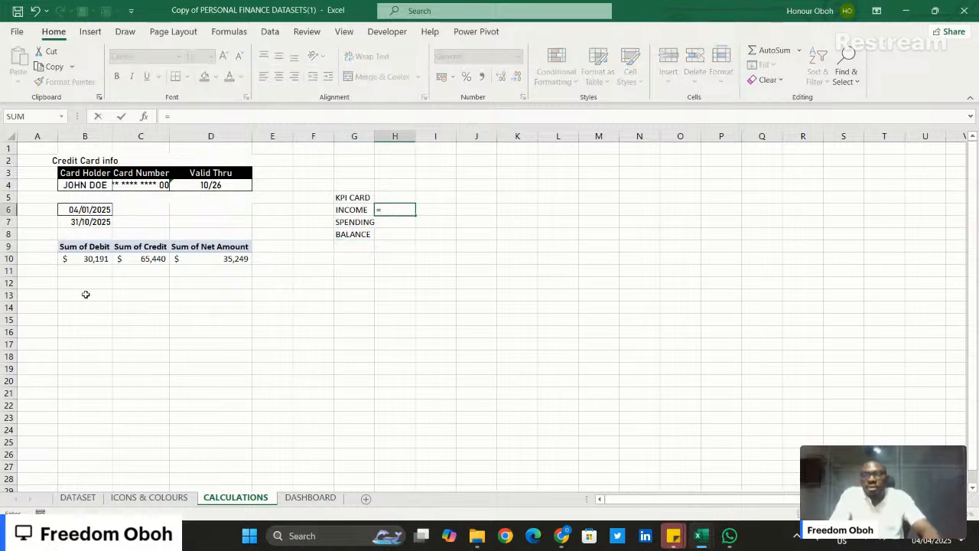
click(142, 259)
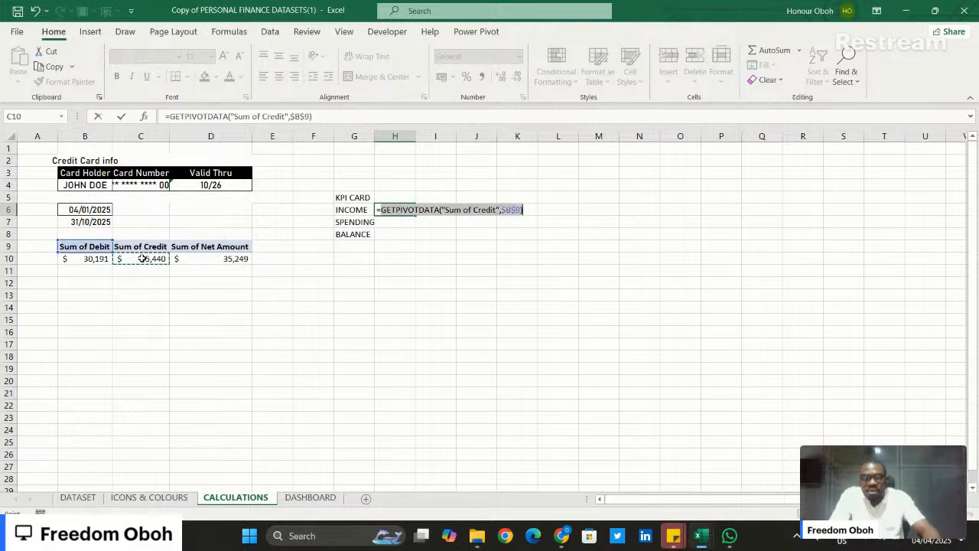
key(Return)
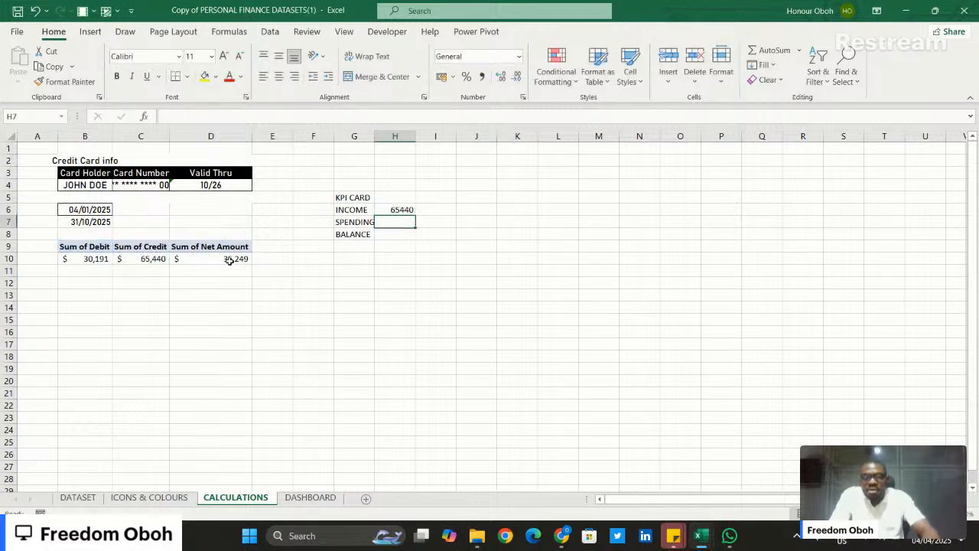
text(=)
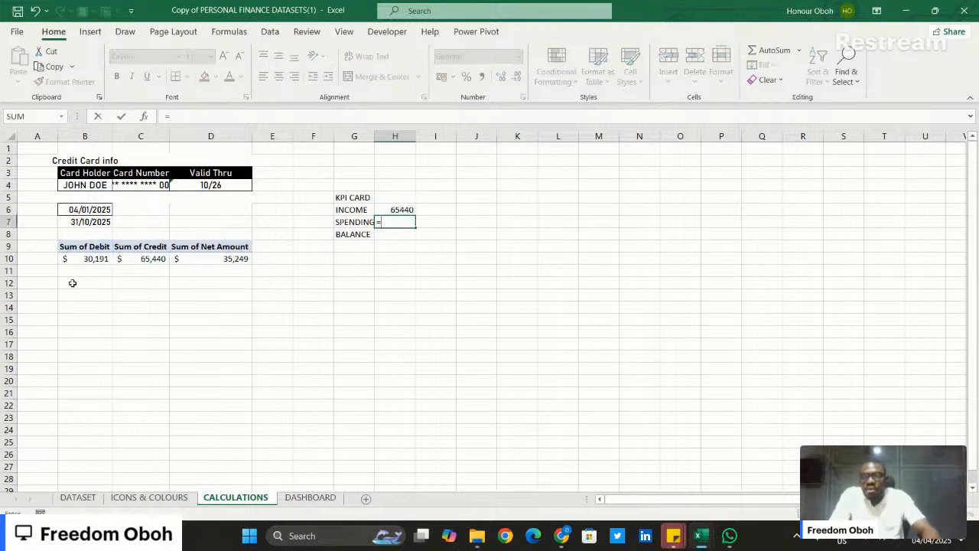
click(82, 259)
key(Return)
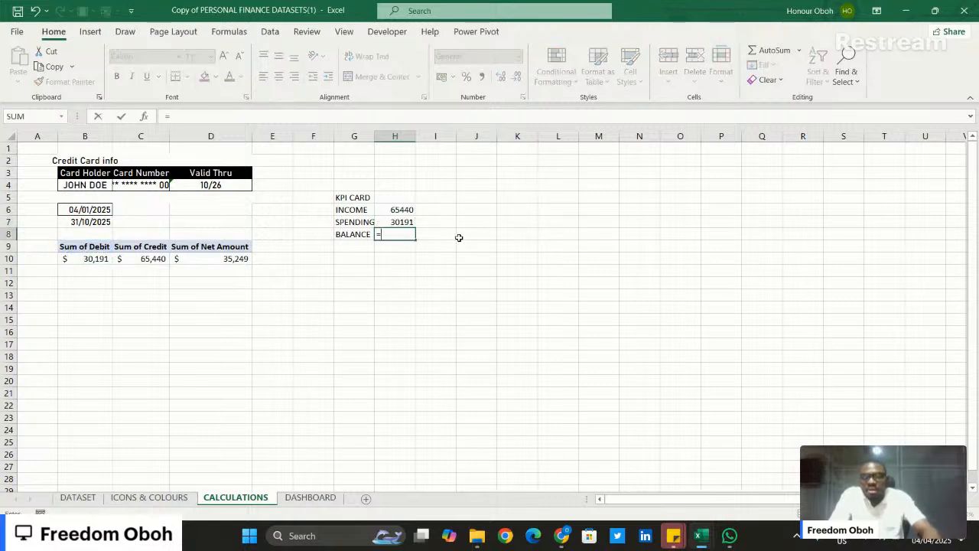
click(221, 259)
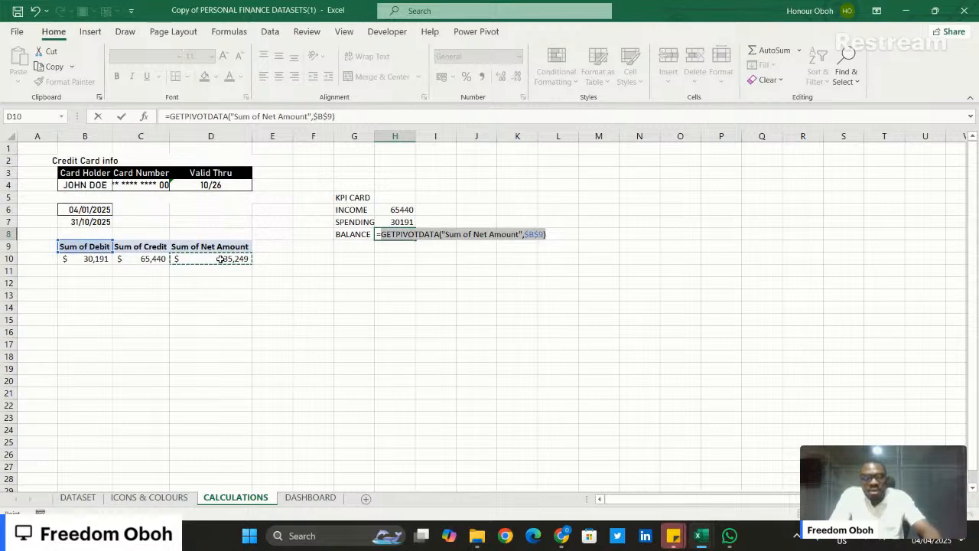
key(Return)
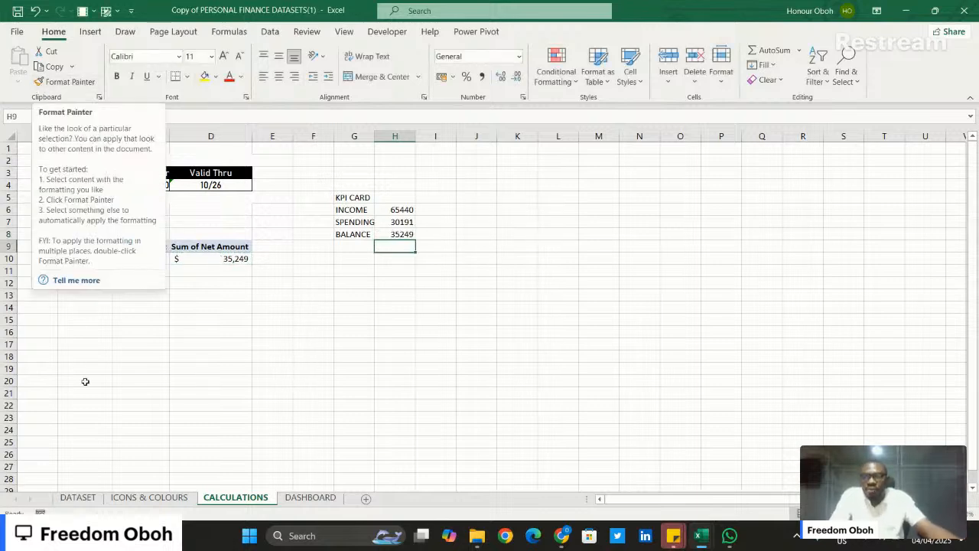
- Check the Net Amount column's total on the DATASET sheet, and return to the CALCULATIONS sheet
click(77, 497)
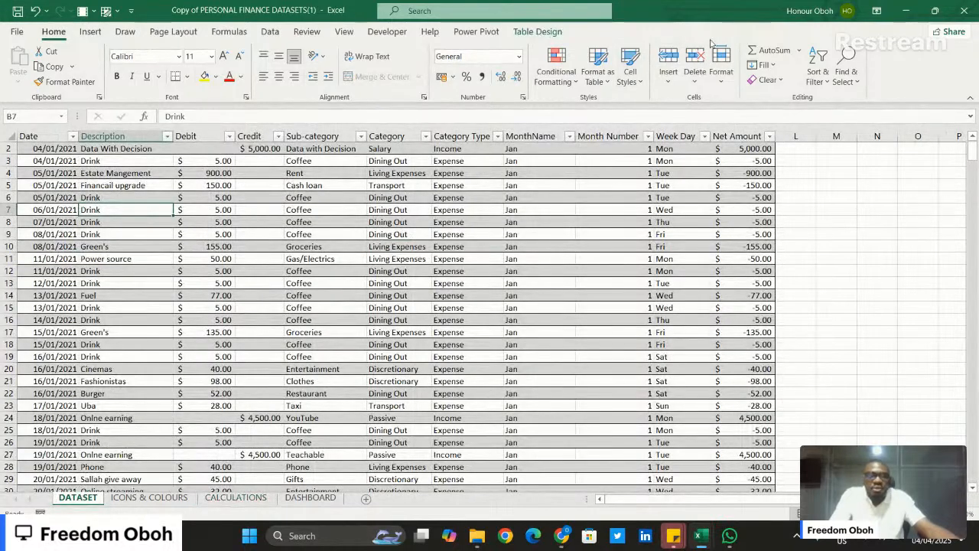
click(753, 135)
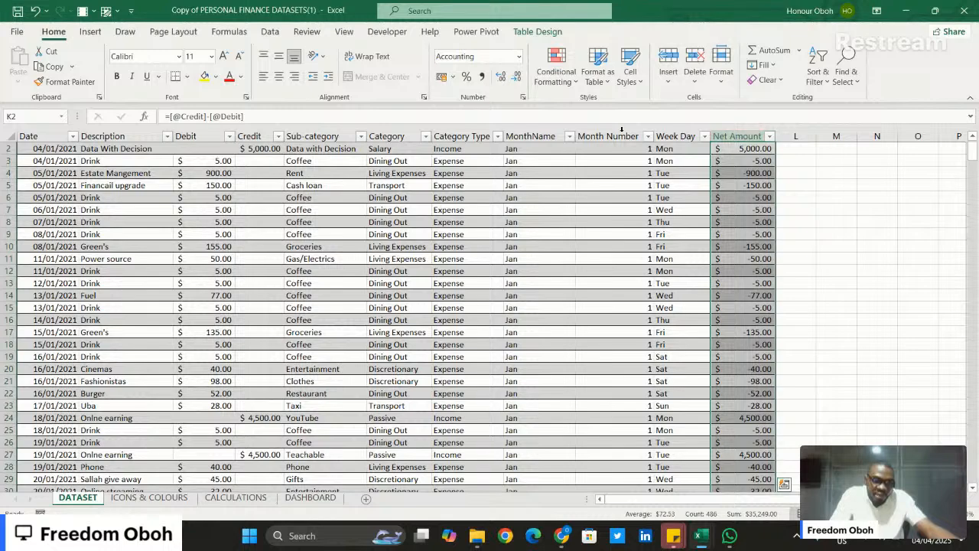
click(229, 498)
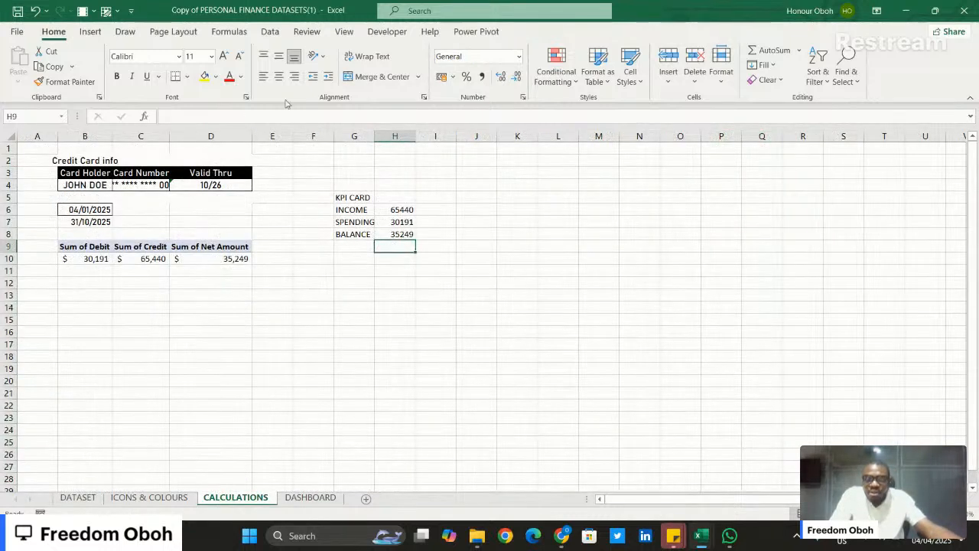
- Copy the accounting format of the Sum of Net Amount total in D10 to the KPI values in H6:H8
click(397, 210)
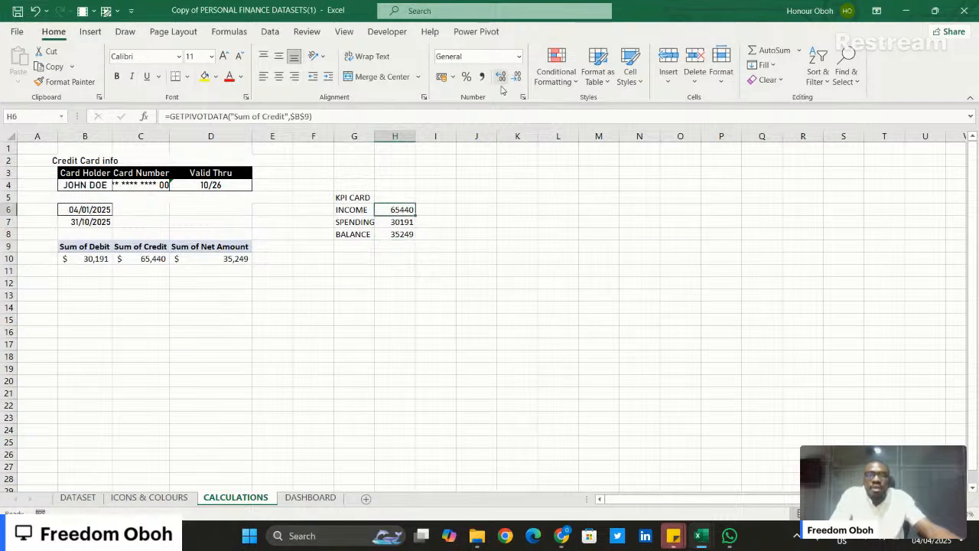
click(209, 257)
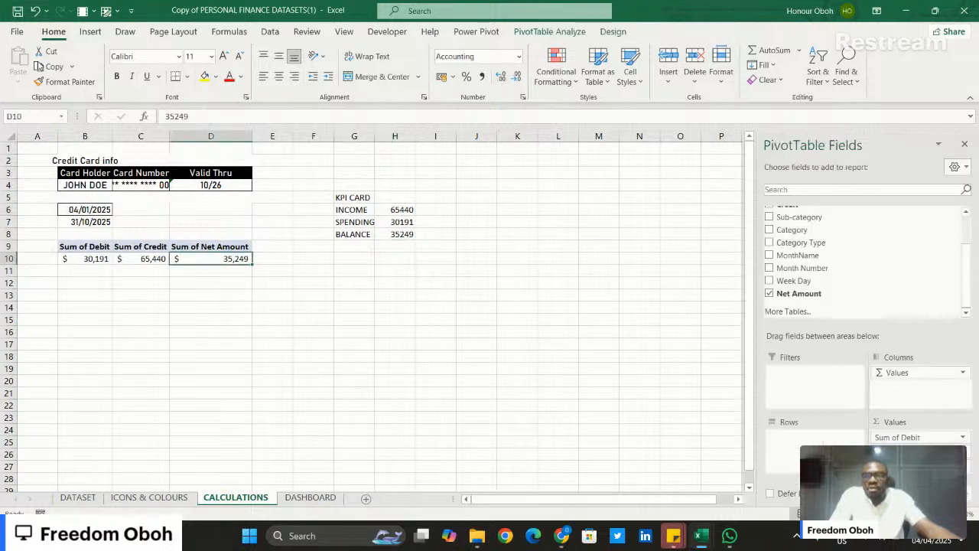
click(56, 82)
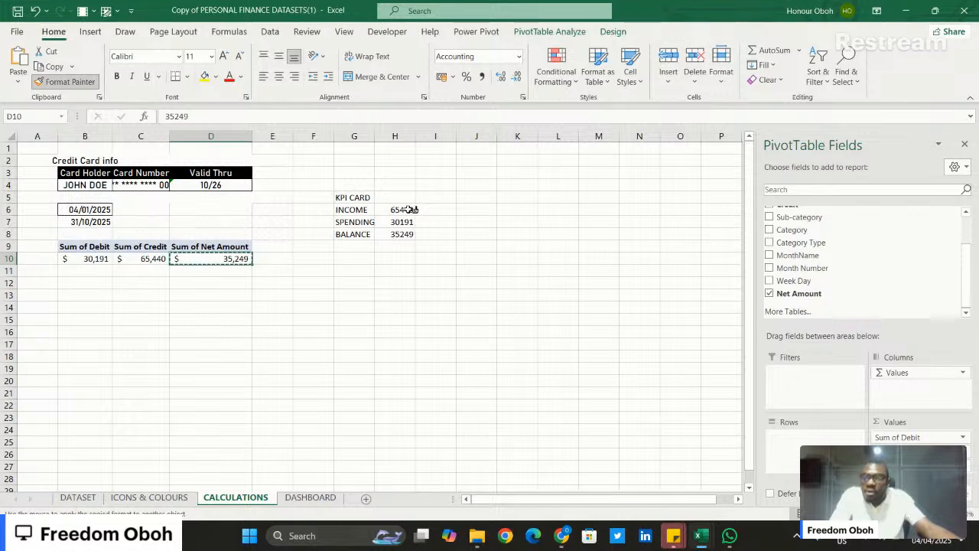
drag(404, 209, 408, 234)
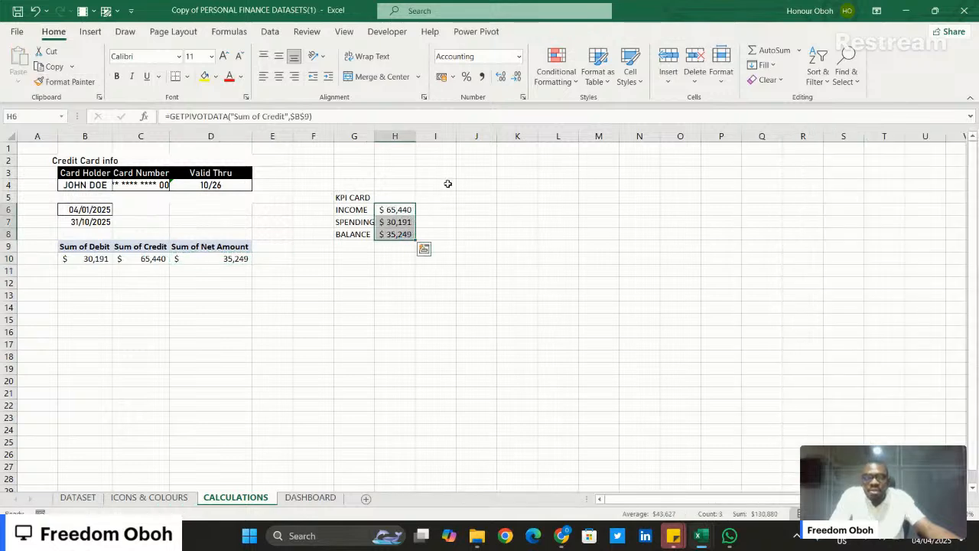
click(455, 176)
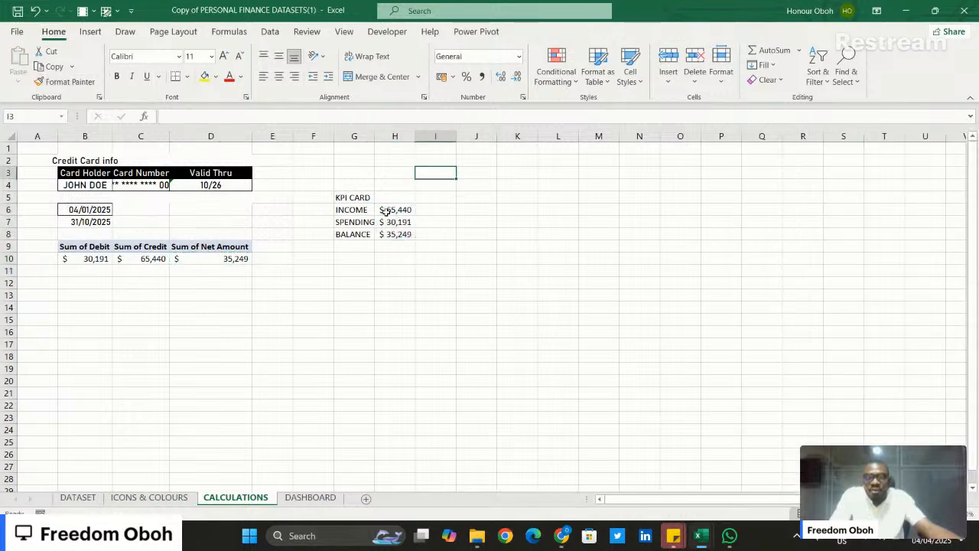
- Review the GETPIVOTDATA formulas behind the INCOME, SPENDING and BALANCE values in H6:H8
click(386, 211)
click(389, 224)
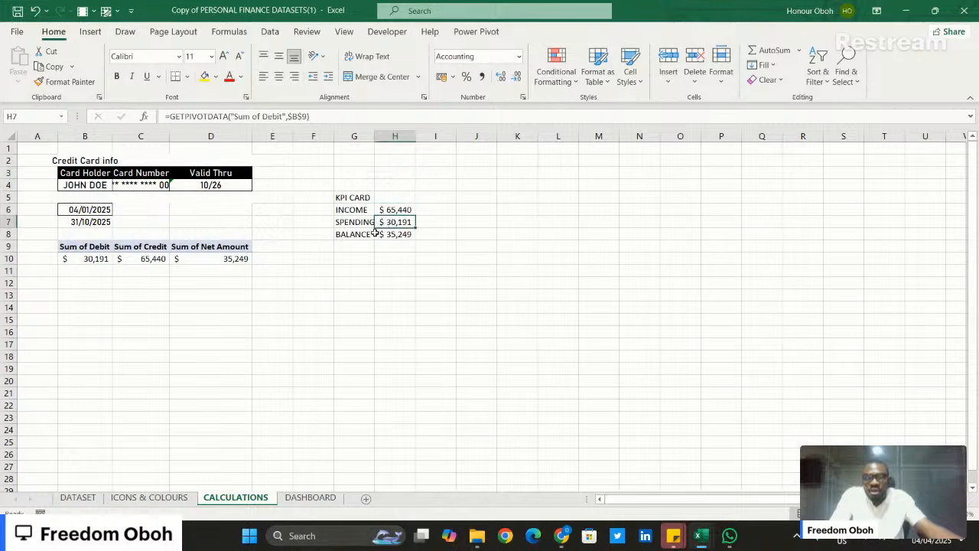
click(392, 235)
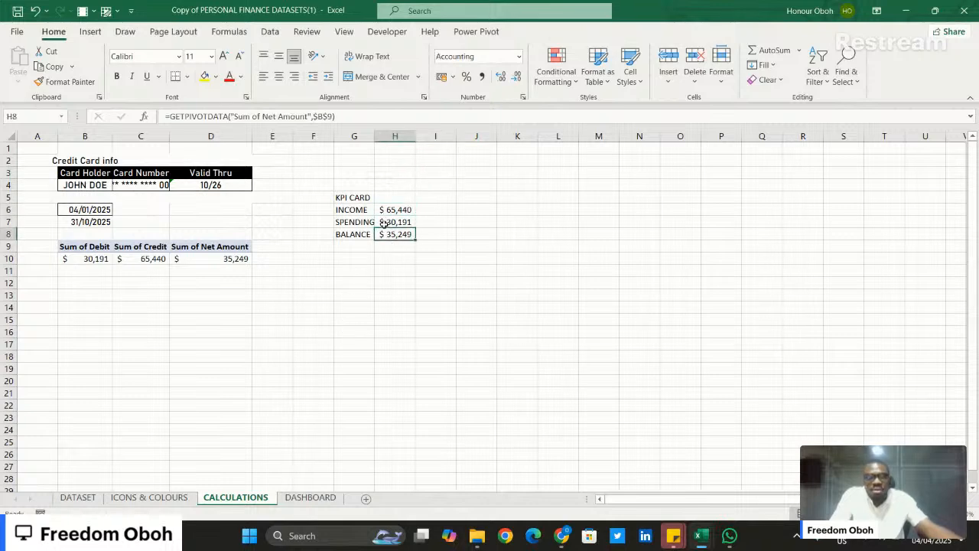
key(Up)
key(Up)
- Examine the finished dashboard in the Personal Finance workbook, and return to the working copy
mouse_move(698, 535)
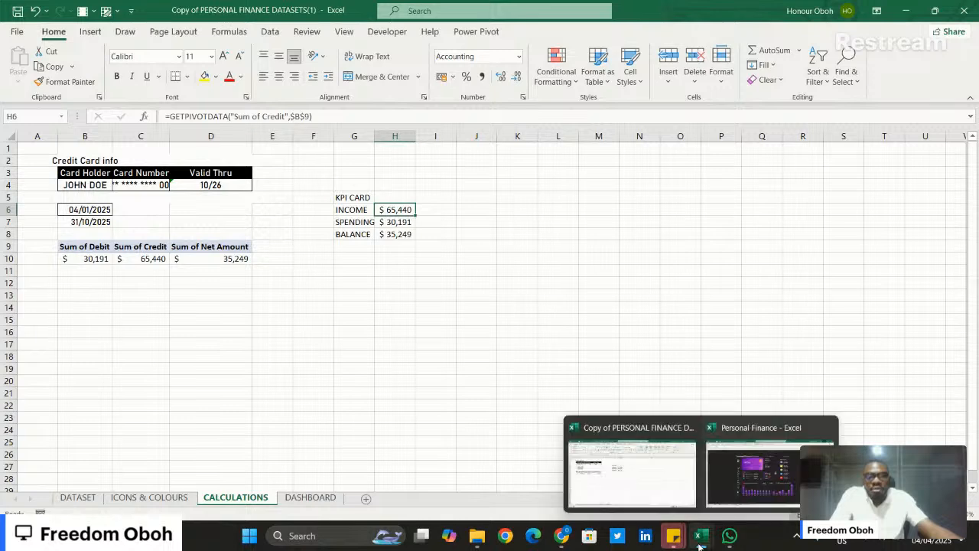
click(765, 474)
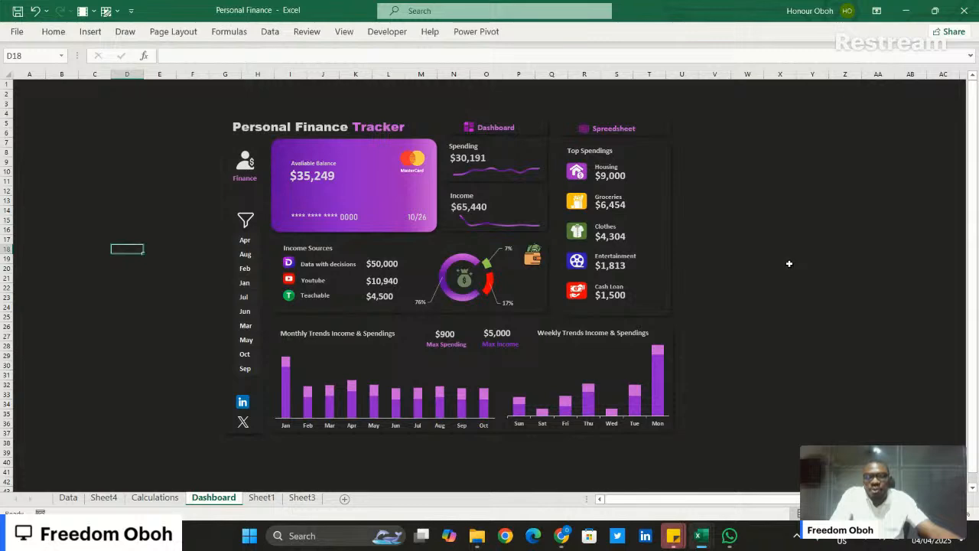
click(906, 10)
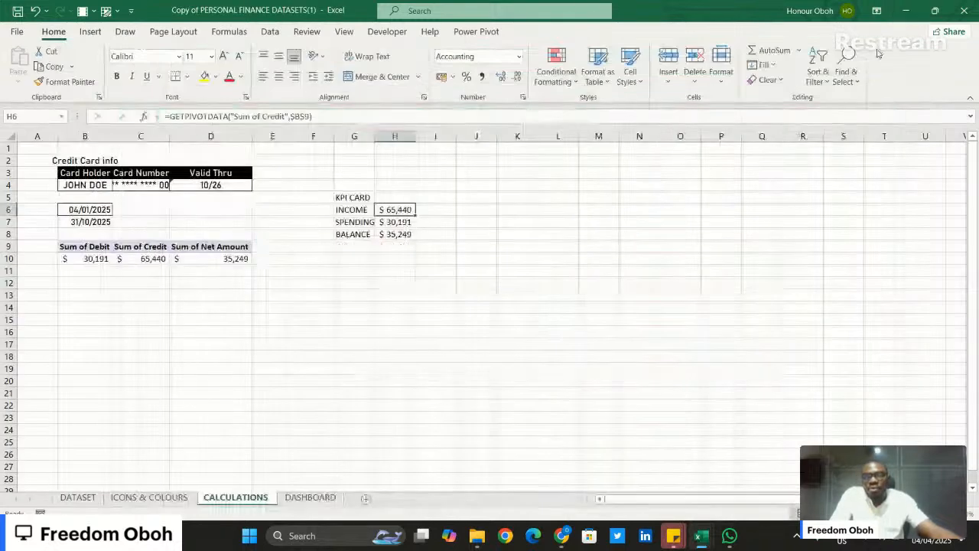
- Duplicate the PivotTable in B9:D10 to a new location starting at cell B14
click(63, 248)
drag(63, 249, 205, 258)
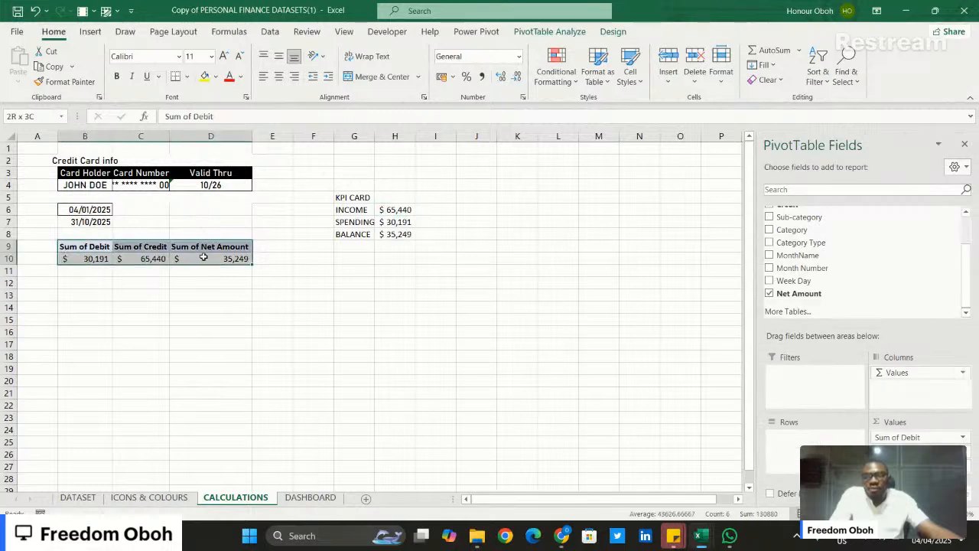
key(ctrl+c)
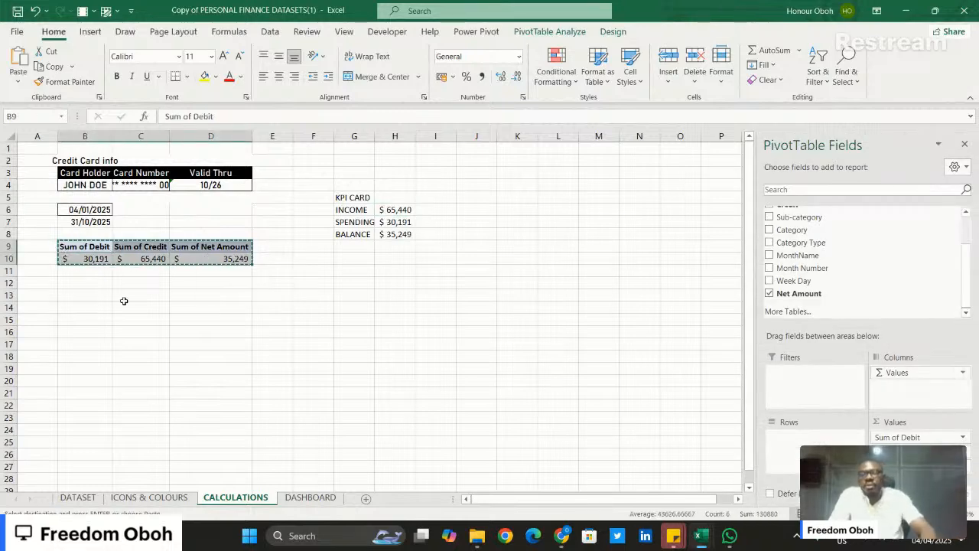
click(85, 311)
key(ctrl+v)
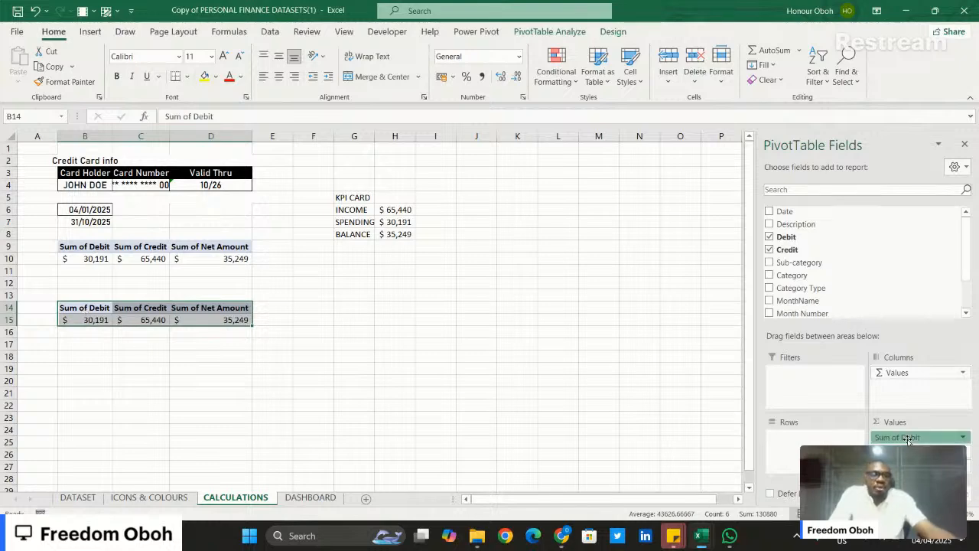
- Reduce the copied PivotTable at B14 to Sum of Credit only, and break it down by Category in rows
drag(909, 439, 635, 445)
drag(901, 449, 685, 449)
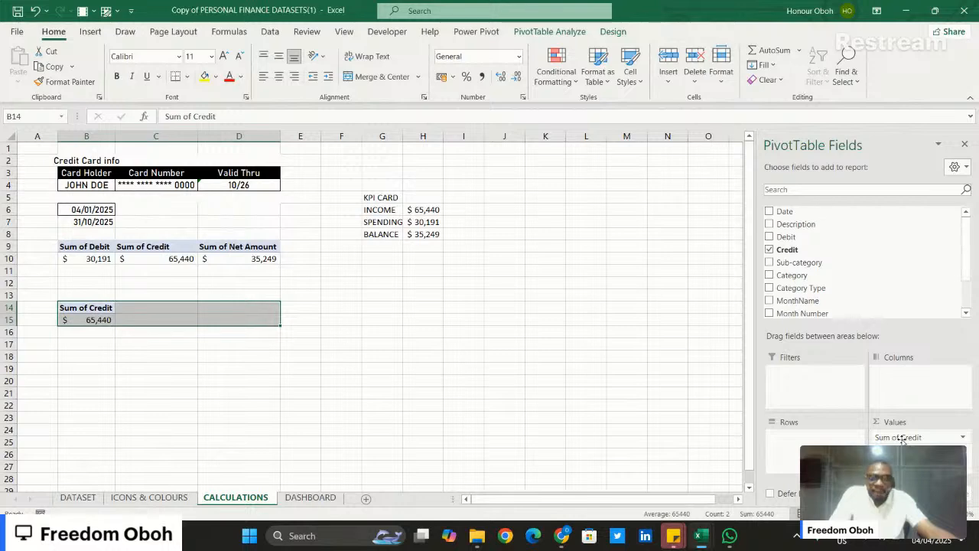
click(833, 280)
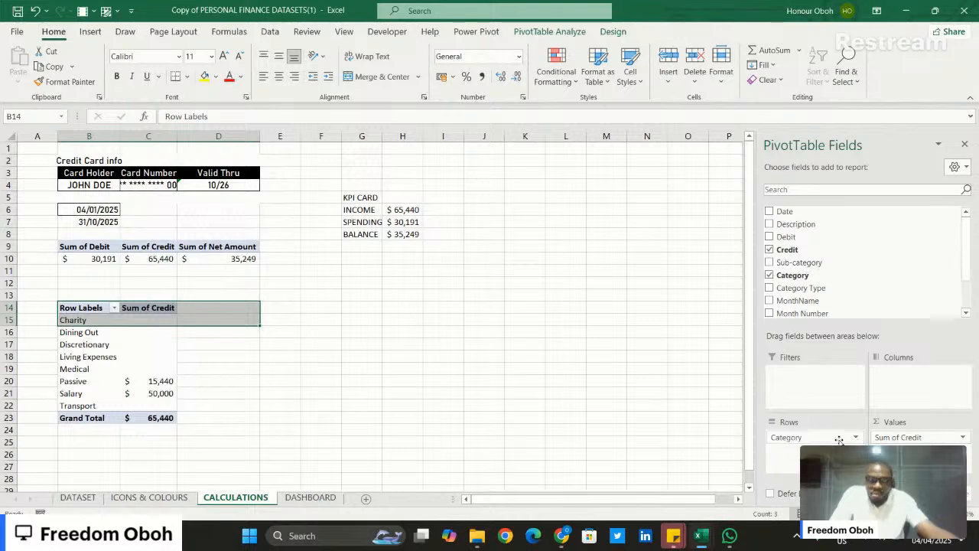
- Replace Category with Sub-category in the rows of the PivotTable at B14
drag(839, 439, 903, 276)
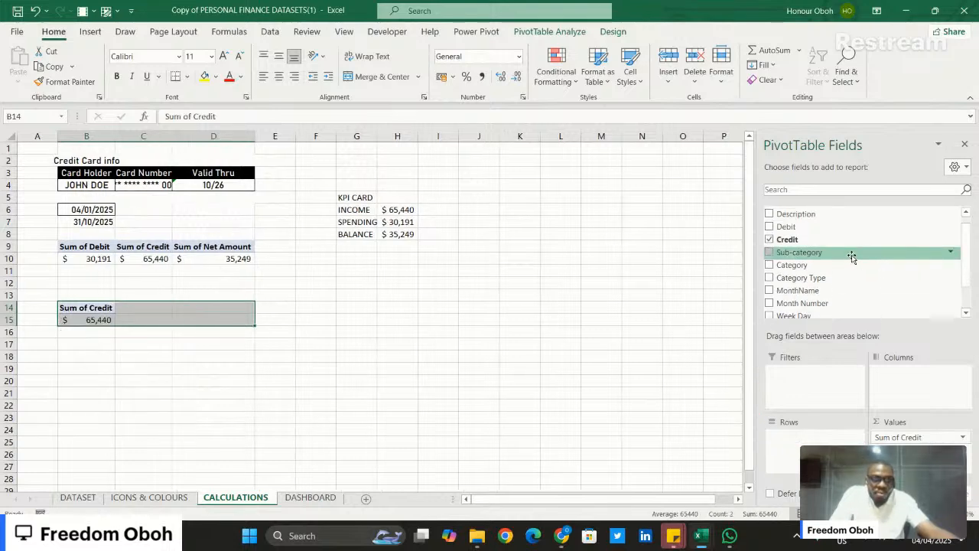
drag(852, 255, 853, 438)
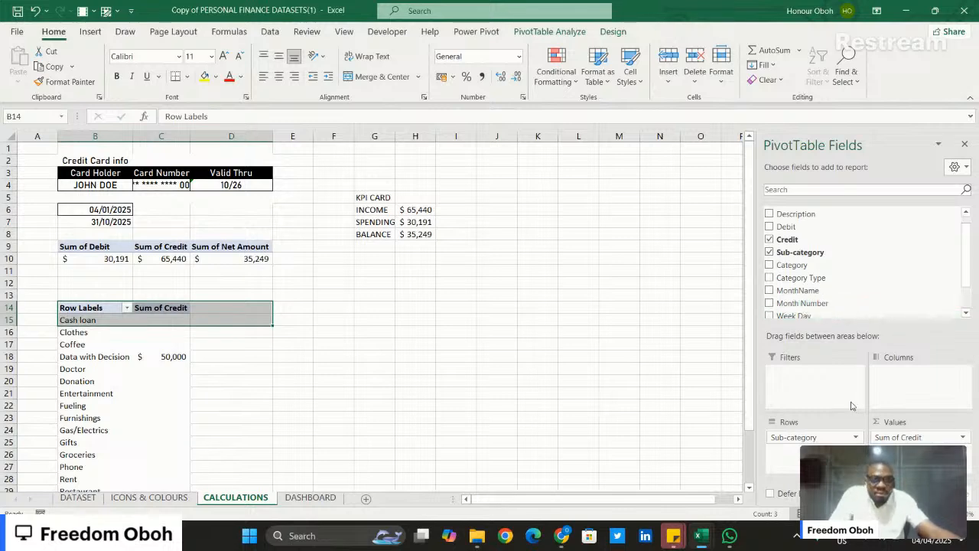
scroll(158, 363, down, 4)
scroll(159, 364, up, 2)
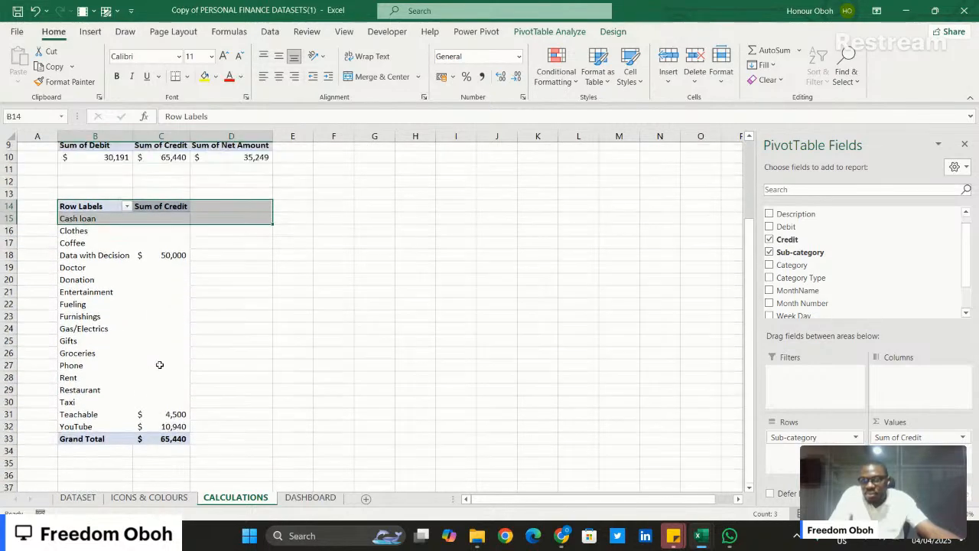
scroll(160, 364, up, 3)
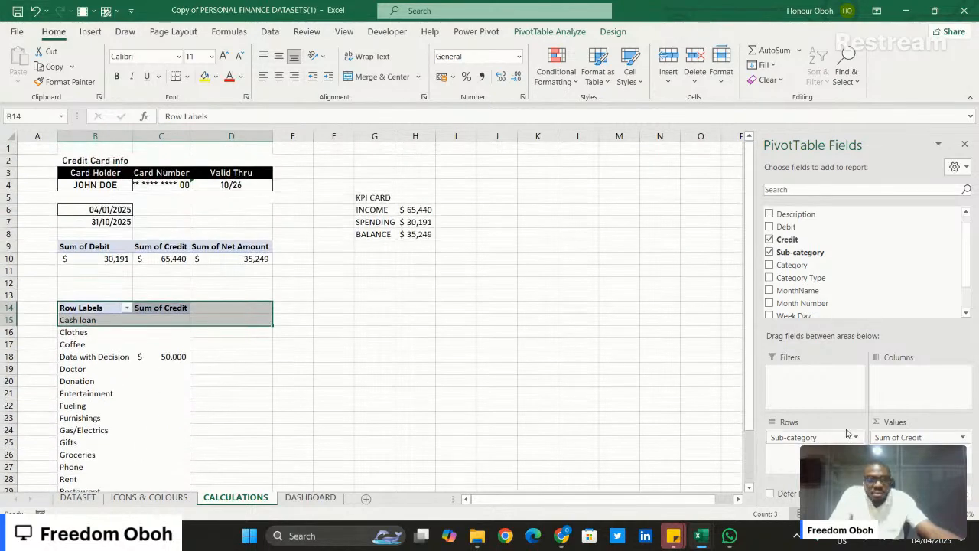
drag(841, 438, 833, 397)
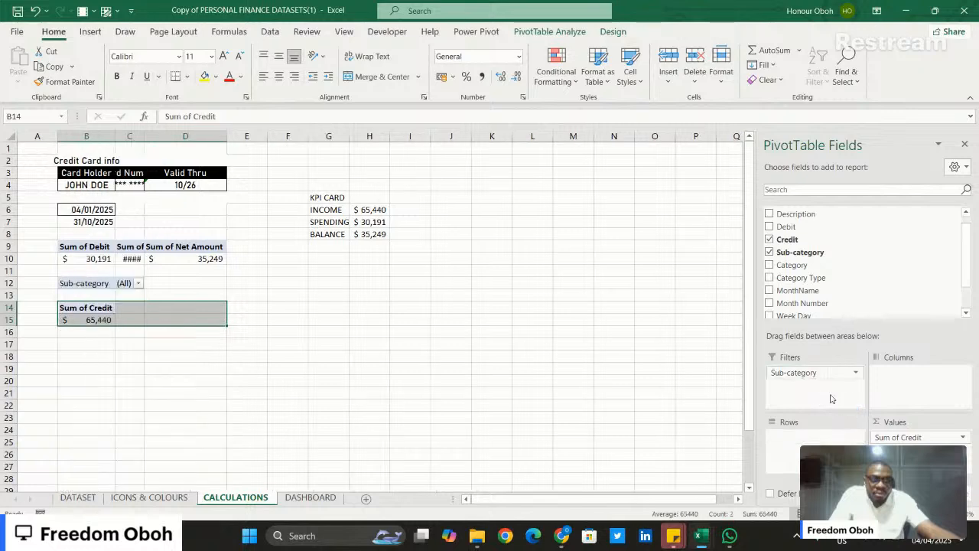
click(854, 374)
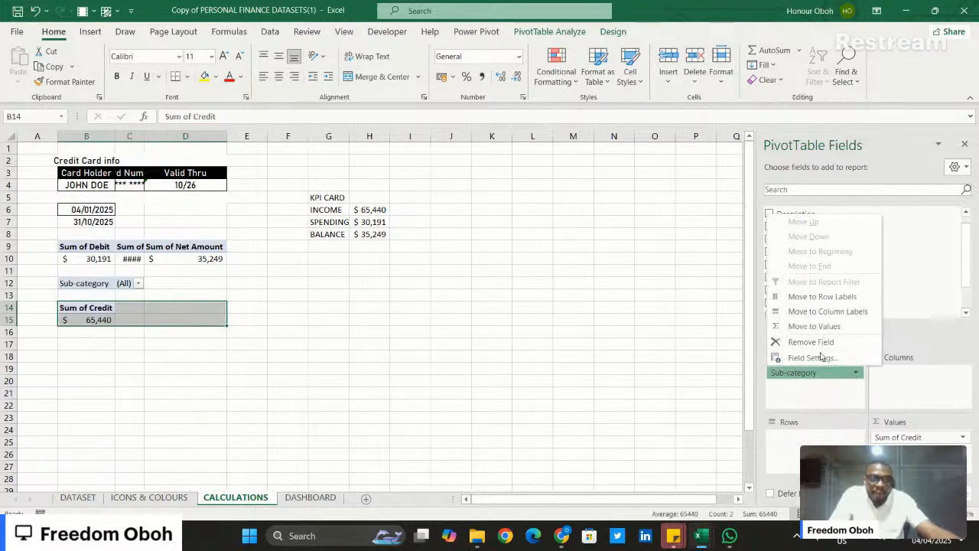
click(811, 391)
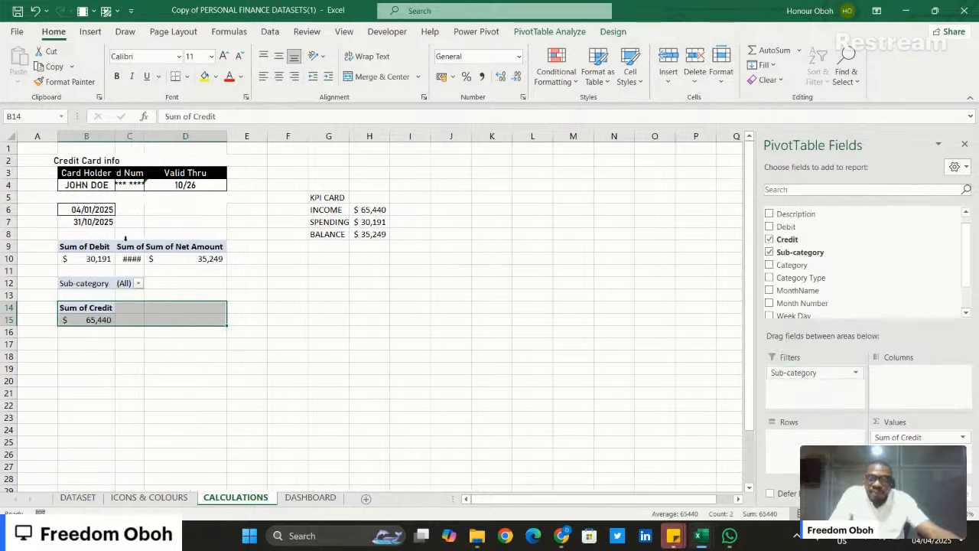
click(139, 283)
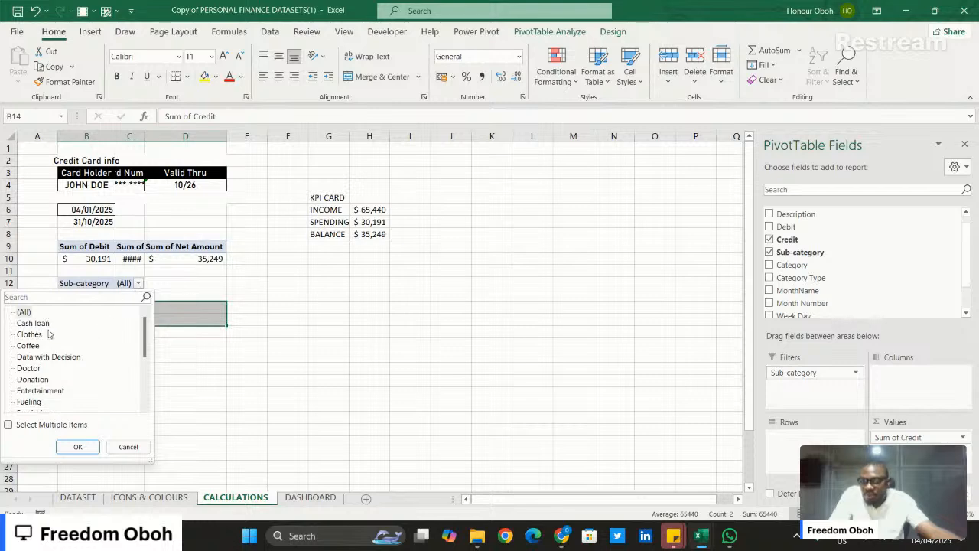
click(128, 448)
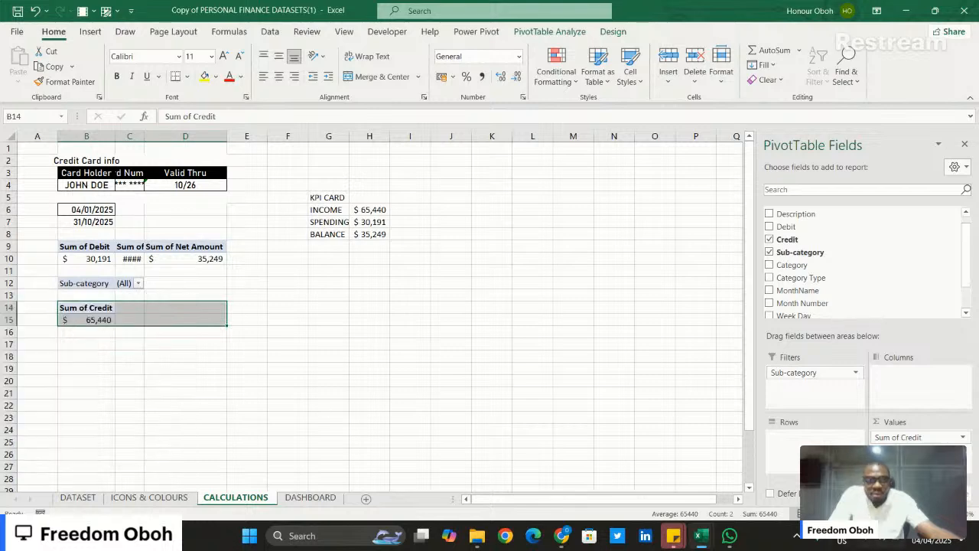
drag(819, 370, 822, 443)
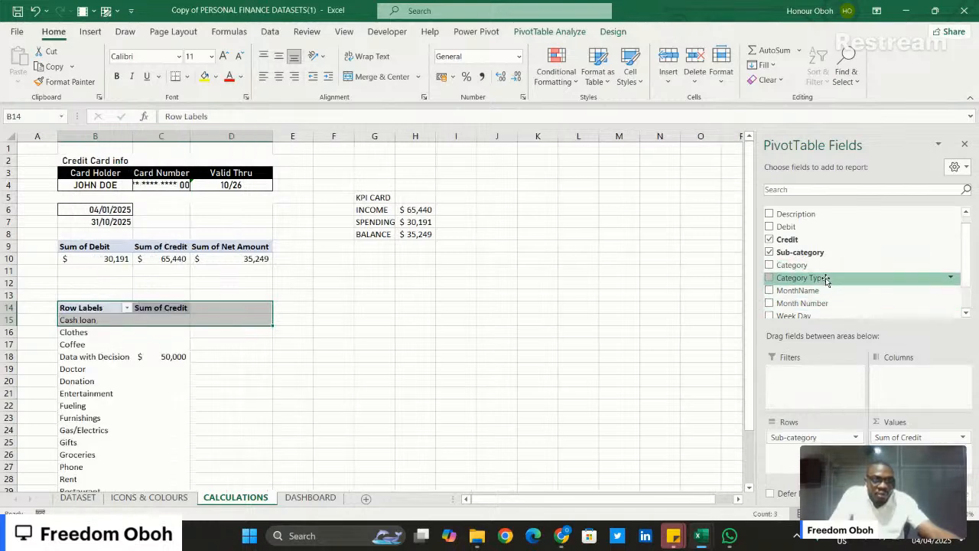
- Add Category Type as a report filter to the PivotTable at B14 and restrict it to Income
drag(826, 280, 830, 376)
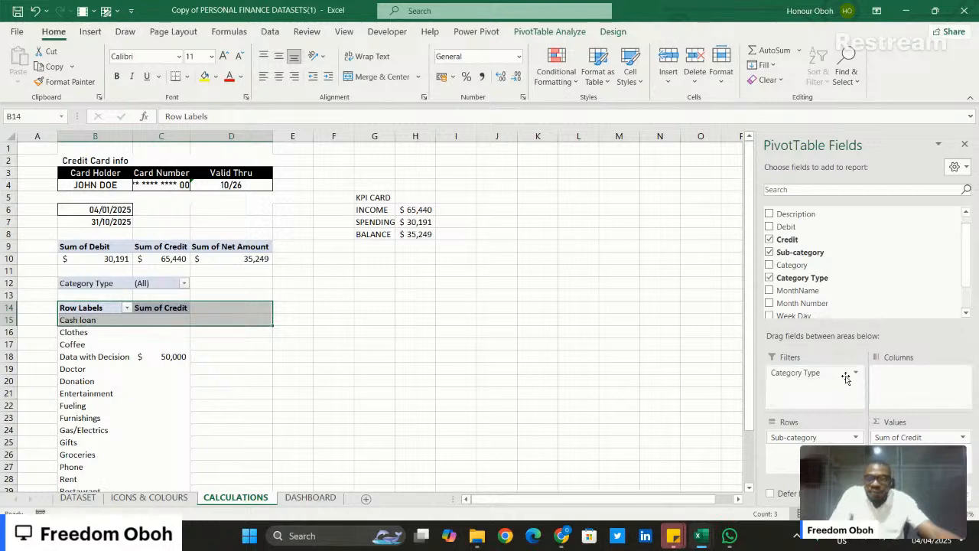
click(184, 284)
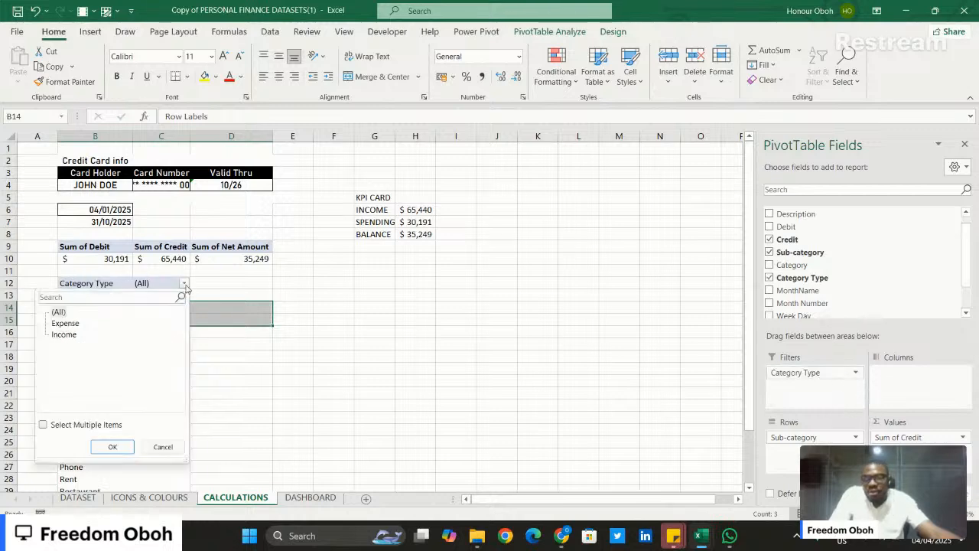
click(65, 335)
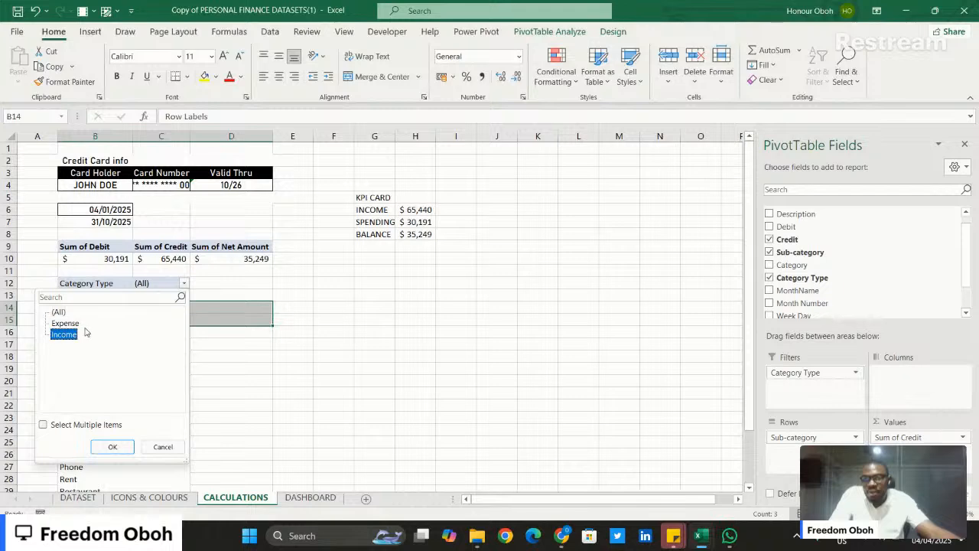
click(120, 451)
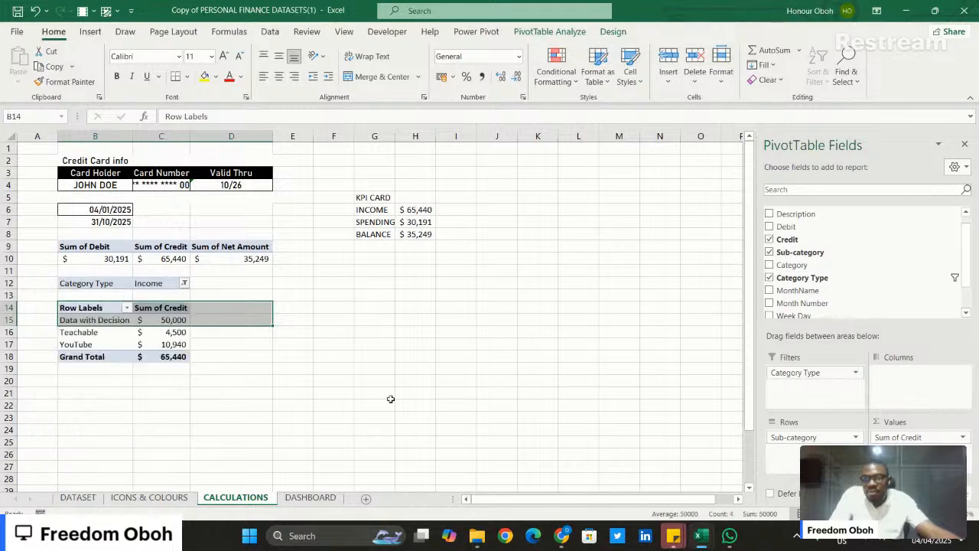
click(248, 362)
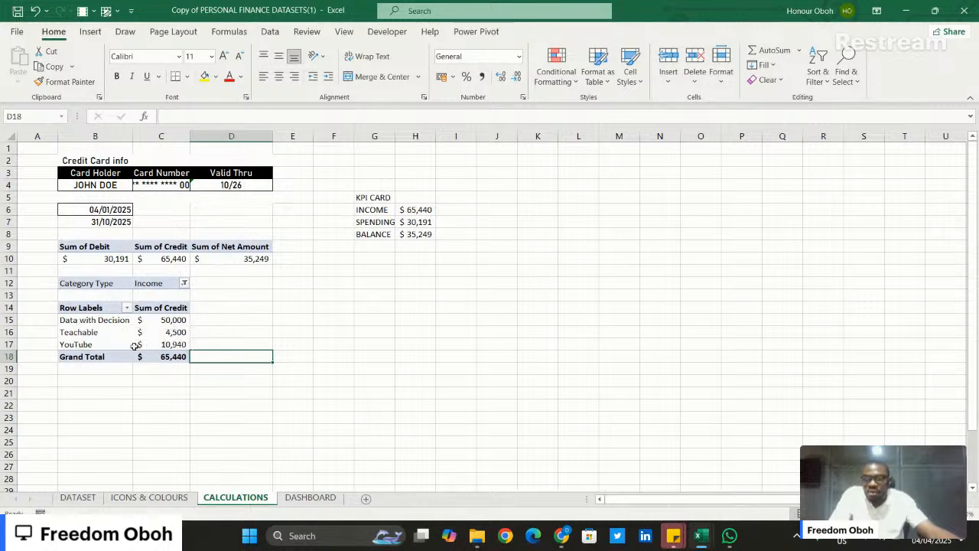
- Sort the income sub-categories by Sum of Credit from largest to smallest
right_click(175, 322)
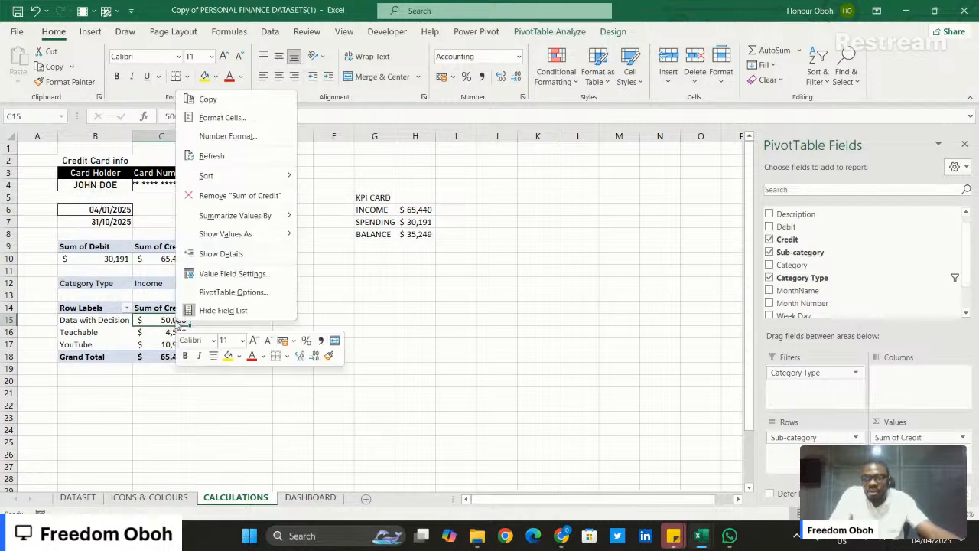
mouse_move(271, 183)
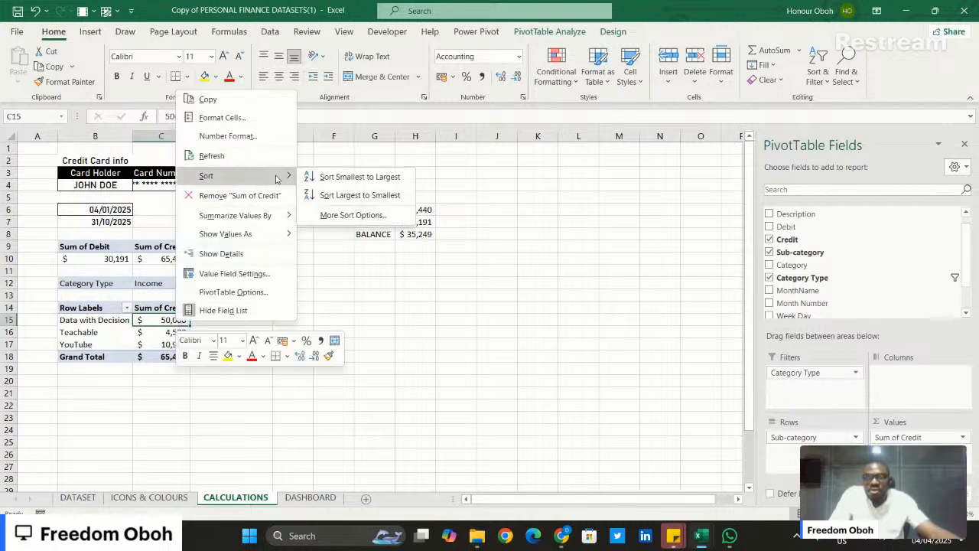
click(358, 195)
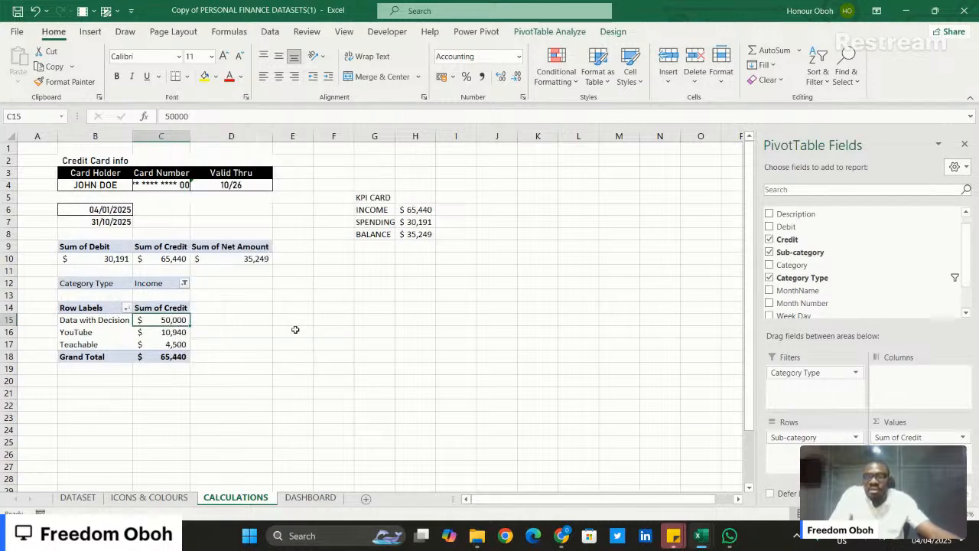
click(244, 367)
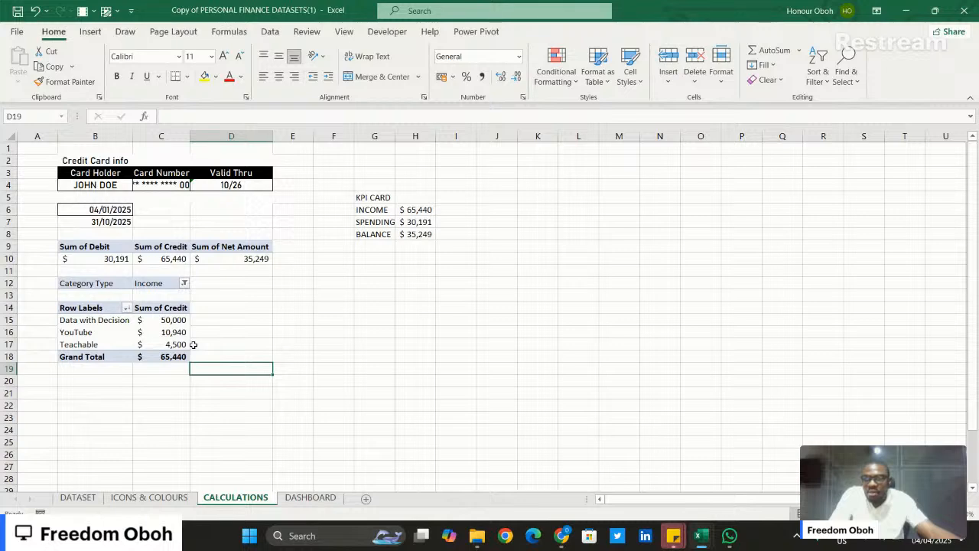
click(374, 335)
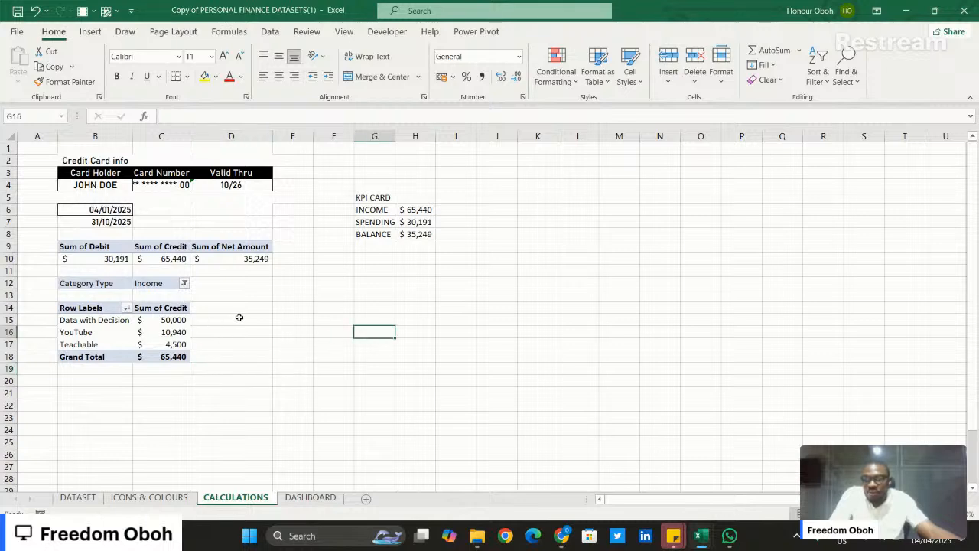
- Enter the heading INCOME SOURCES in cell B11 above the income PivotTable
click(93, 269)
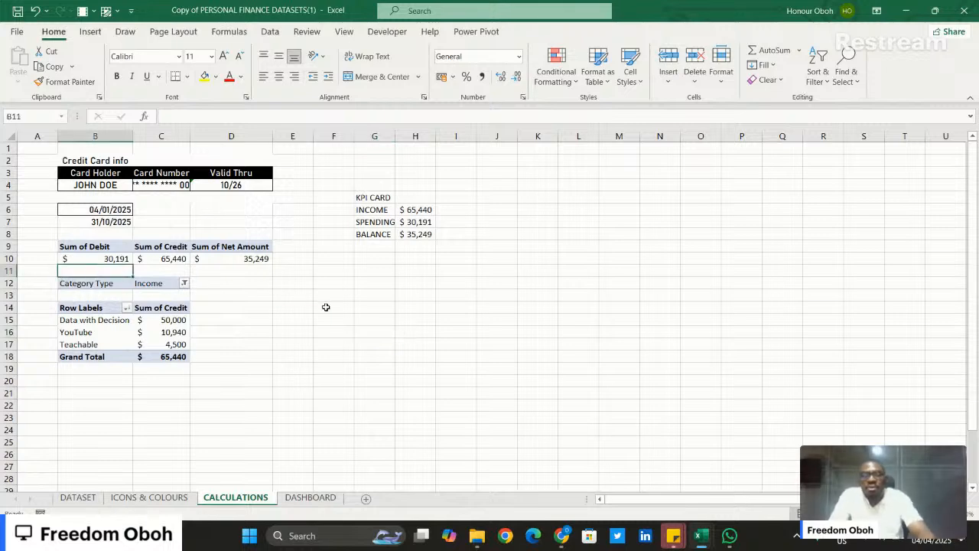
text(INCOME)
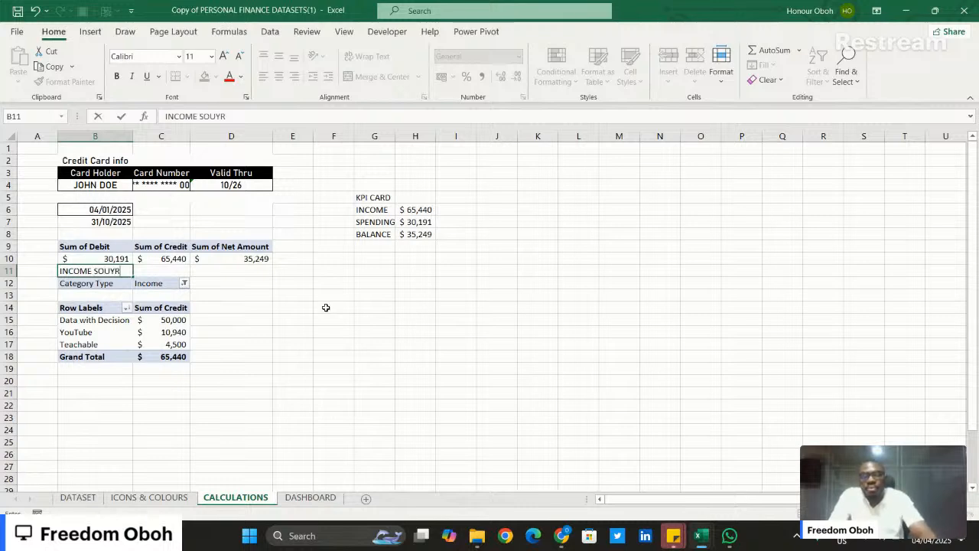
text( SOURC)
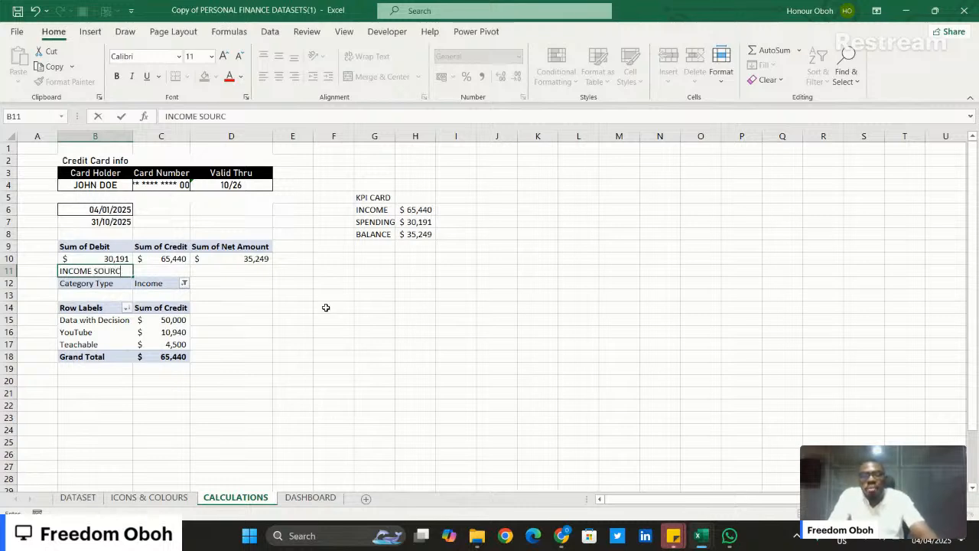
text(ES)
key(Return)
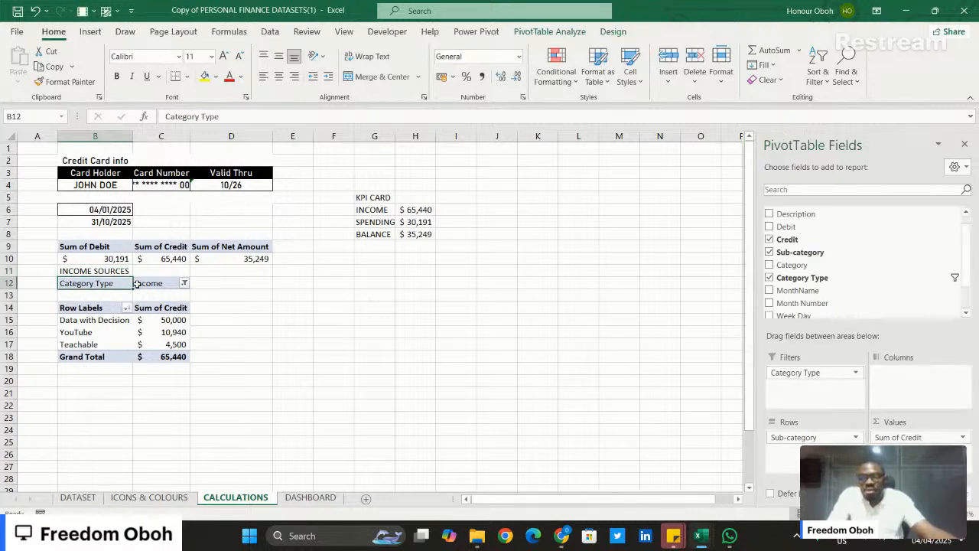
- Duplicate the income PivotTable in B12:C18, including its filter, to a new location starting at cell B21
drag(136, 283, 154, 357)
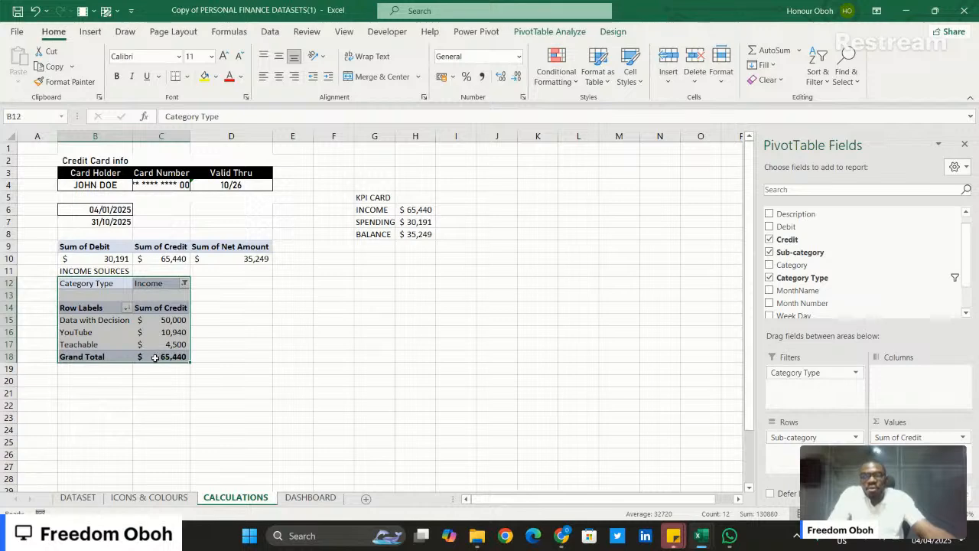
key(ctrl+c)
click(70, 390)
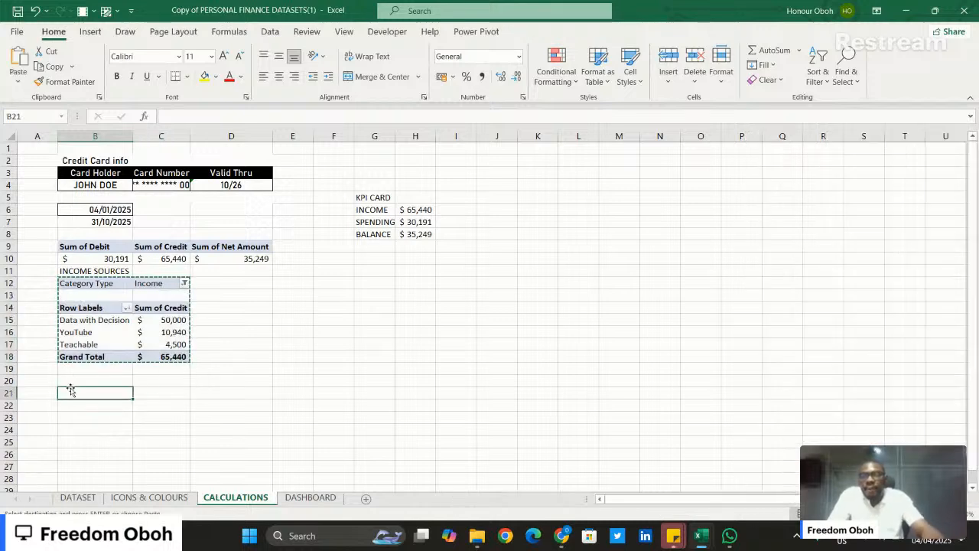
key(ctrl+v)
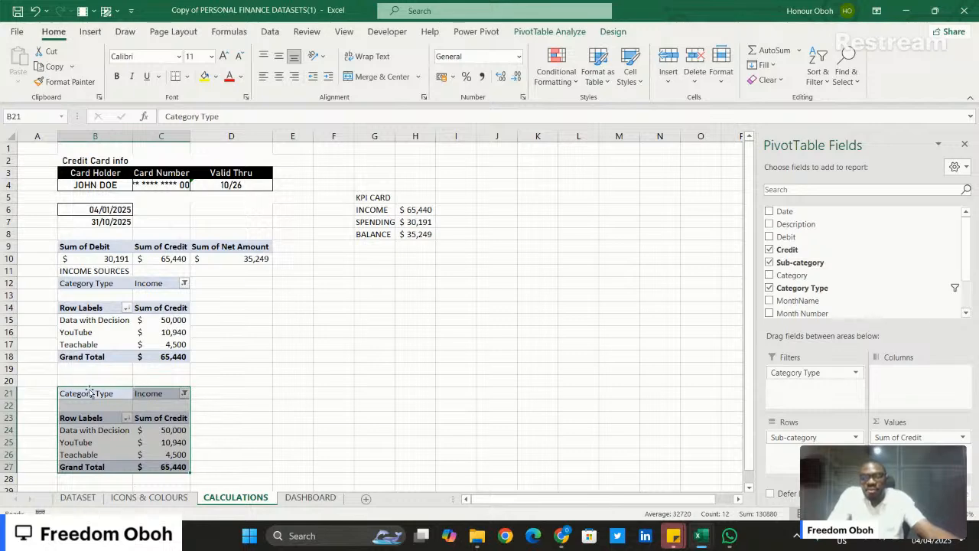
- Set the Category Type filter of the copied PivotTable at B21 to Expense
click(99, 432)
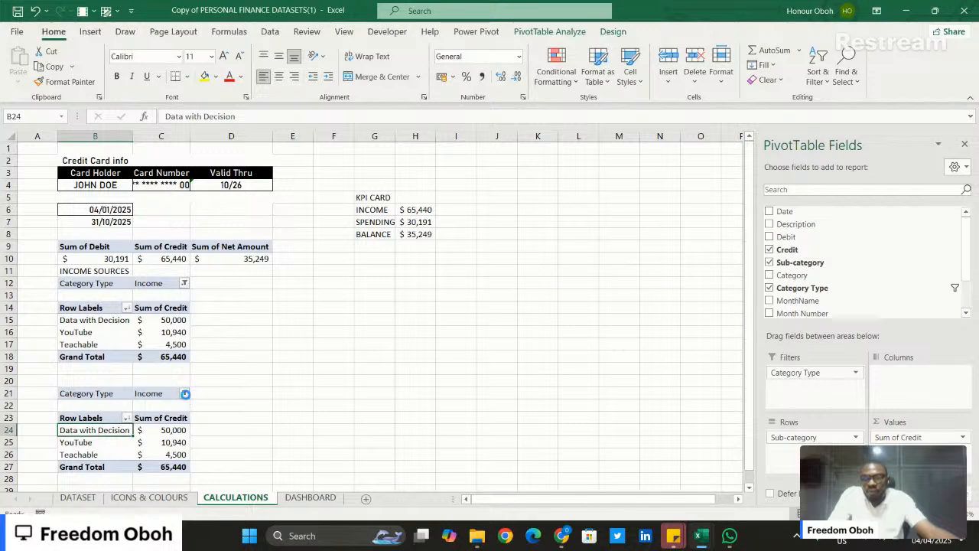
click(183, 393)
click(64, 248)
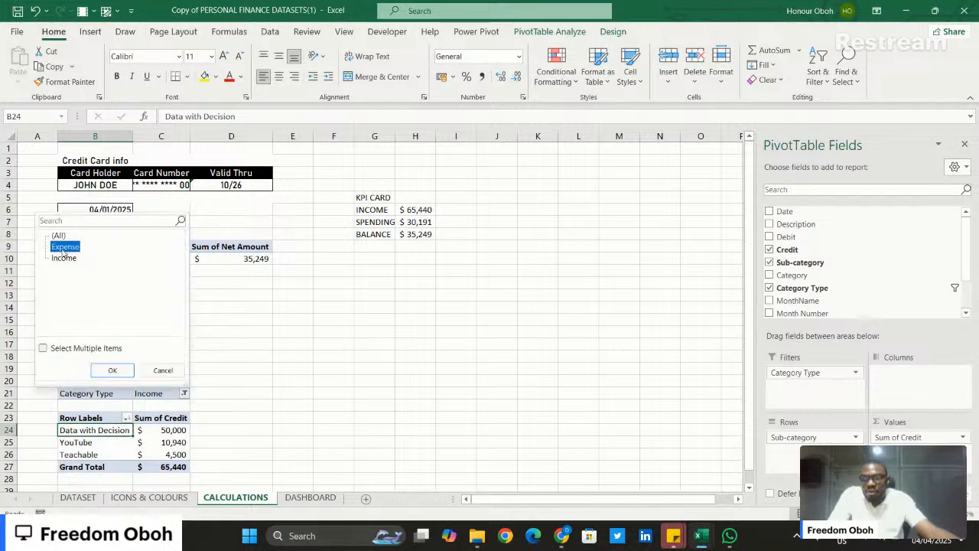
click(112, 367)
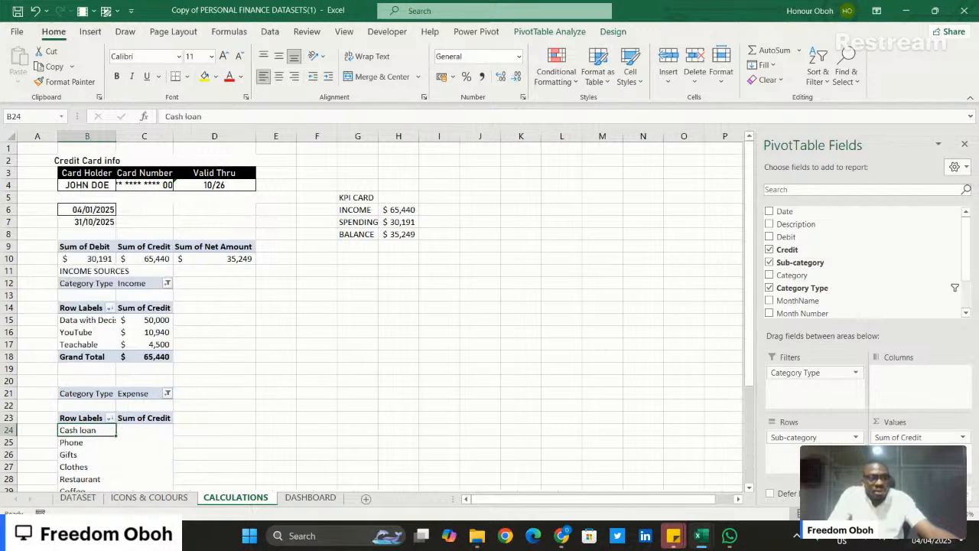
- Replace Sum of Credit with Sum of Debit as the values of the expense PivotTable
drag(918, 437, 646, 382)
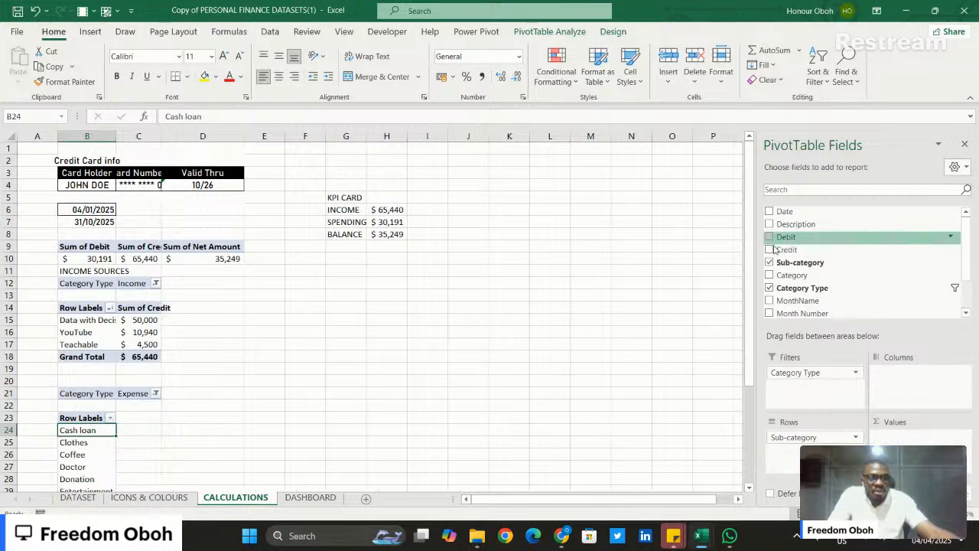
drag(786, 236, 923, 441)
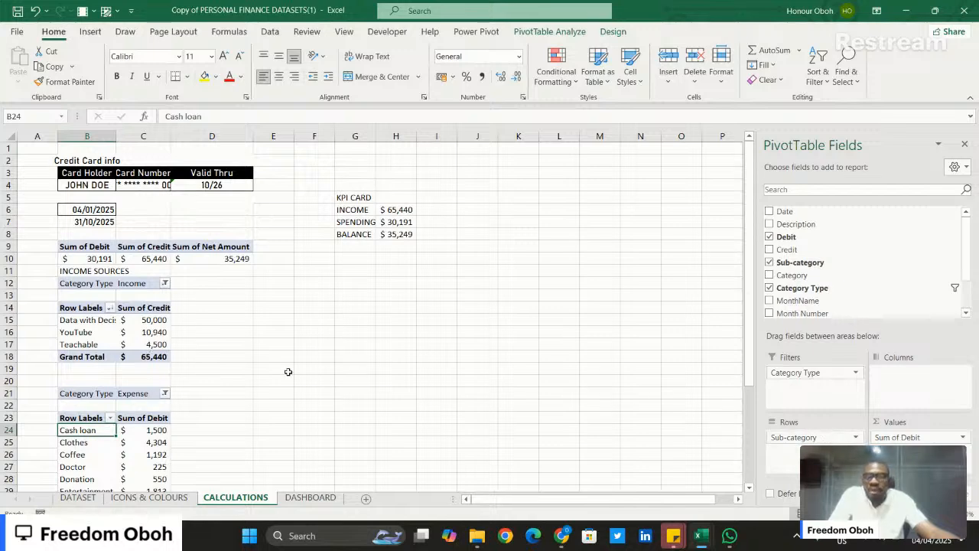
scroll(170, 393, down, 2)
scroll(170, 391, down, 4)
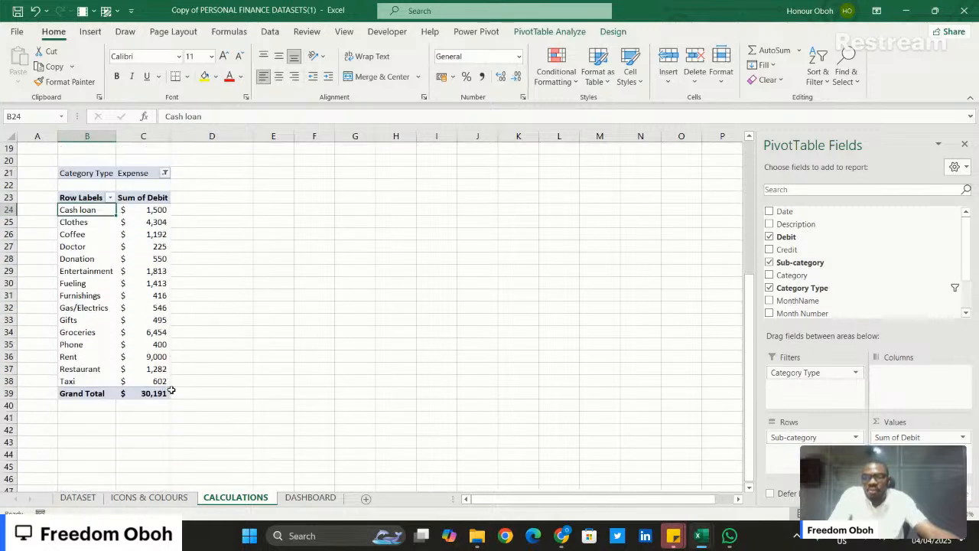
- Sort the expense PivotTable at B21 by Sum of Debit from largest to smallest
click(153, 283)
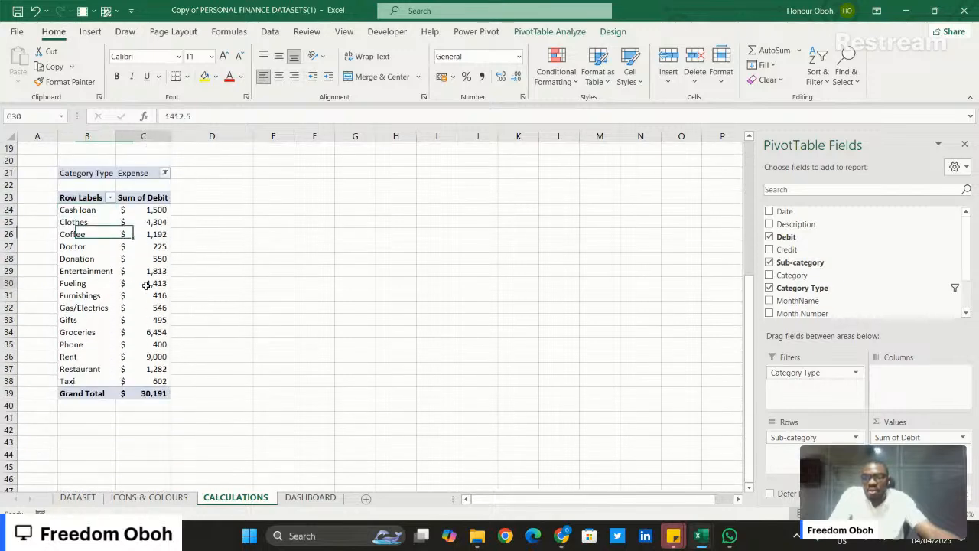
right_click(154, 284)
mouse_move(218, 411)
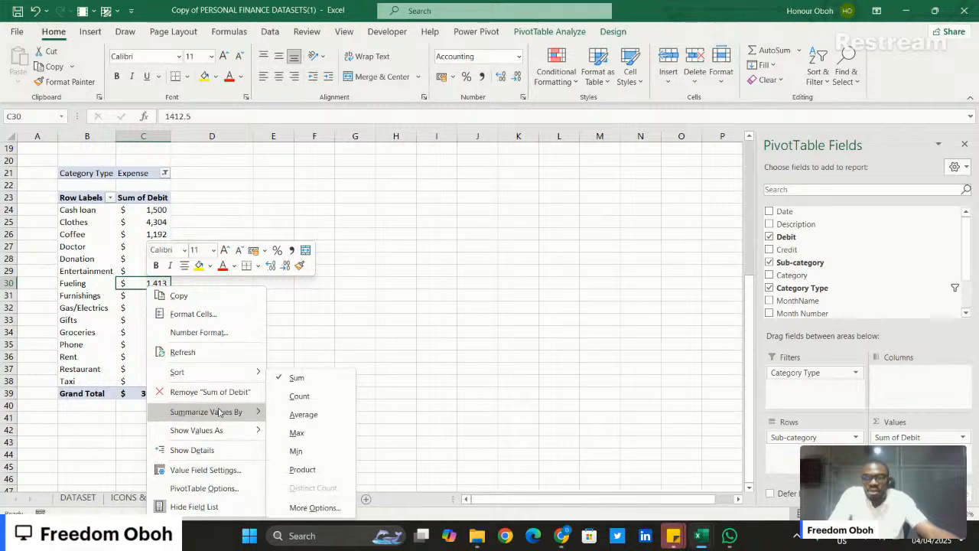
mouse_move(229, 373)
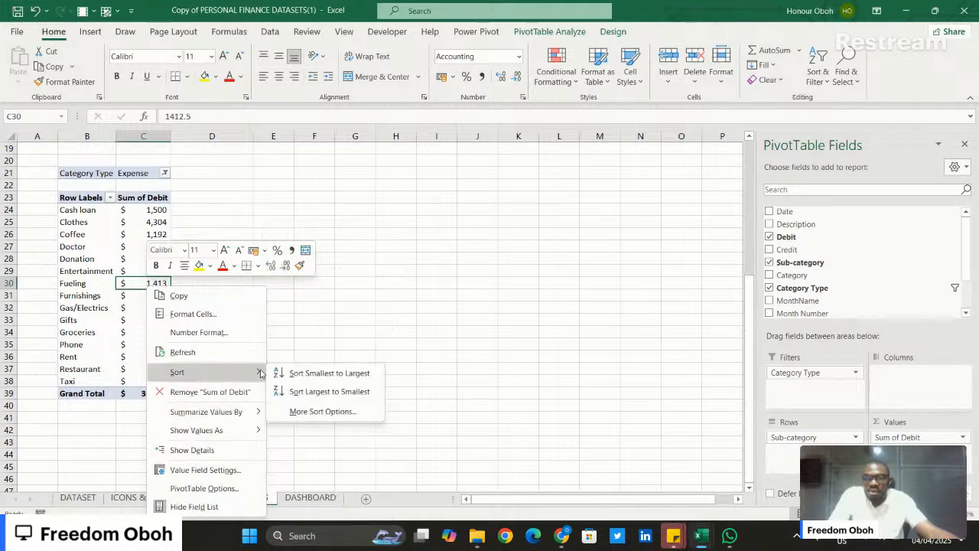
click(302, 393)
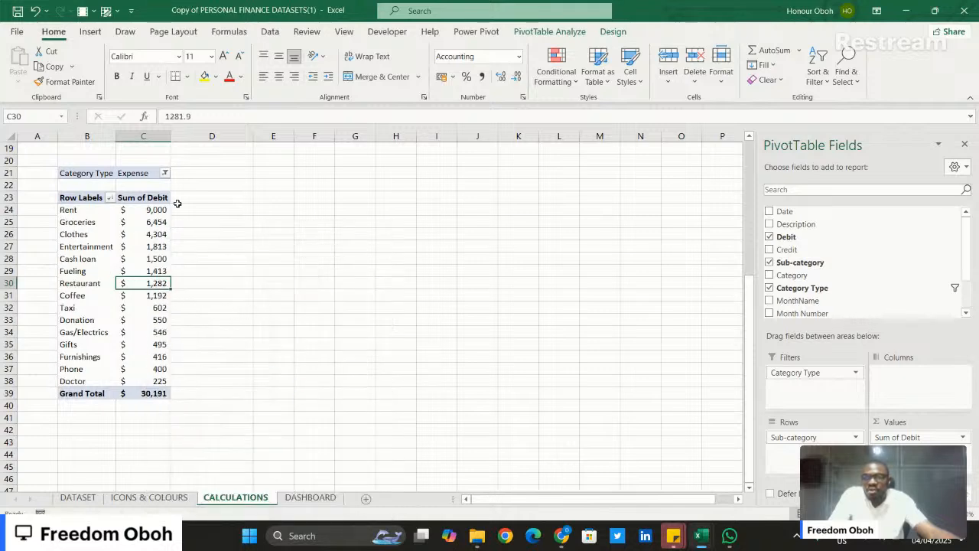
click(159, 210)
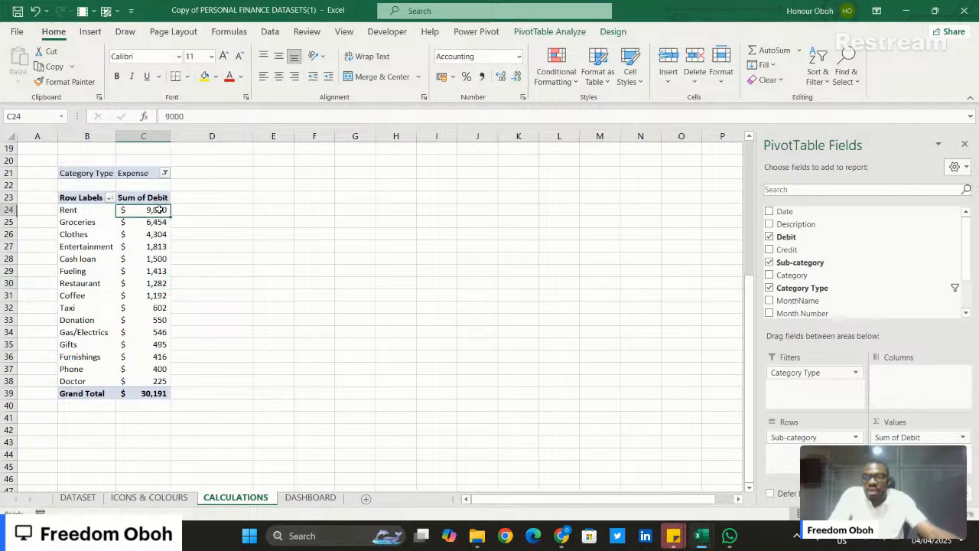
- Filter the expense PivotTable's sub-categories to the top 5 items by Sum of Debit
right_click(145, 258)
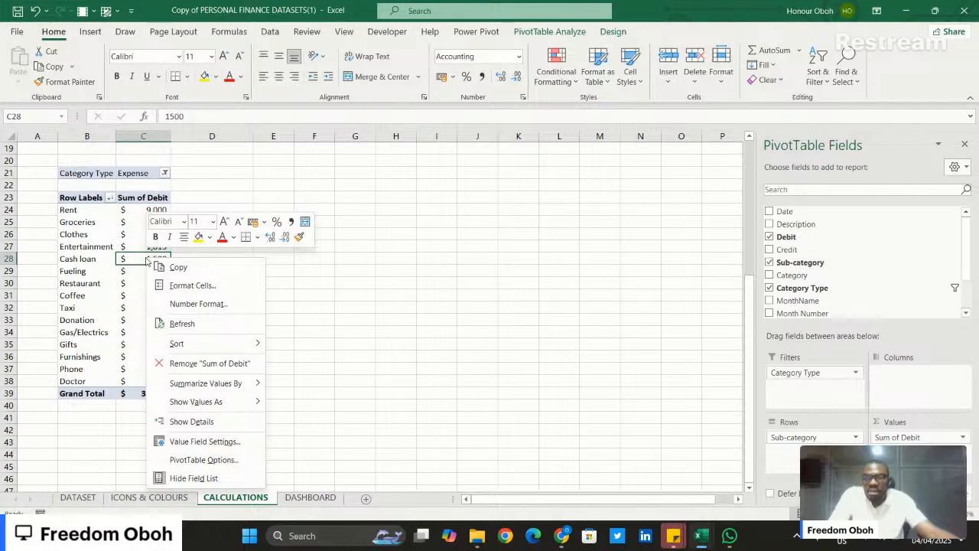
key(Escape)
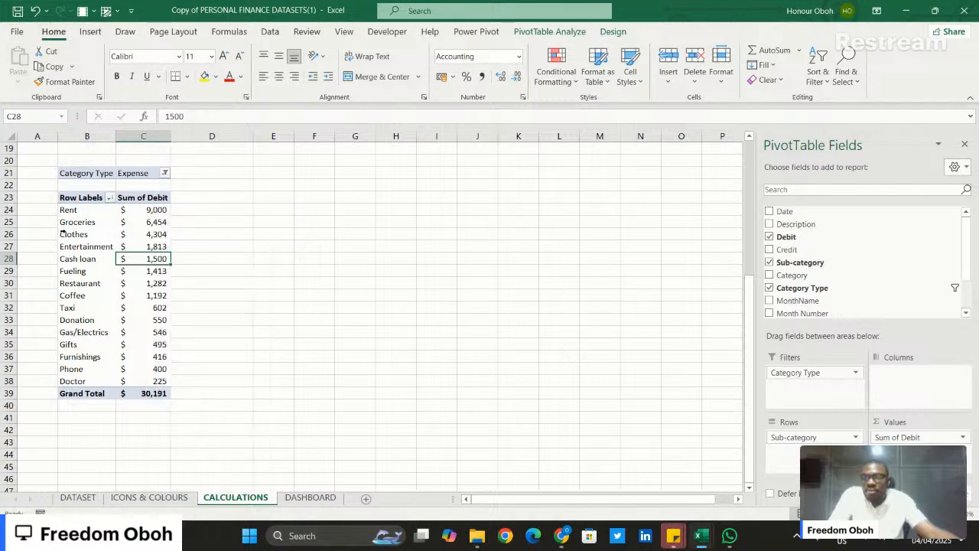
click(62, 234)
right_click(97, 234)
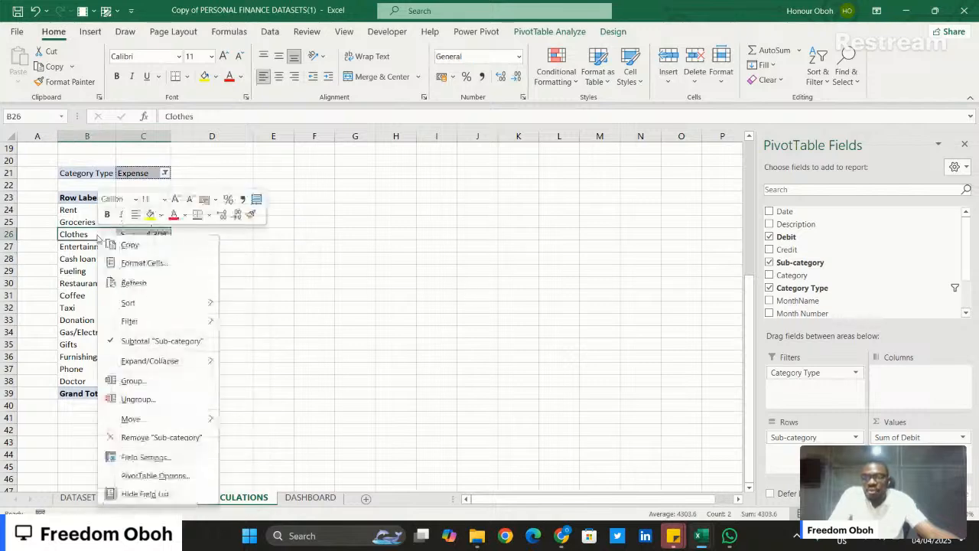
mouse_move(148, 322)
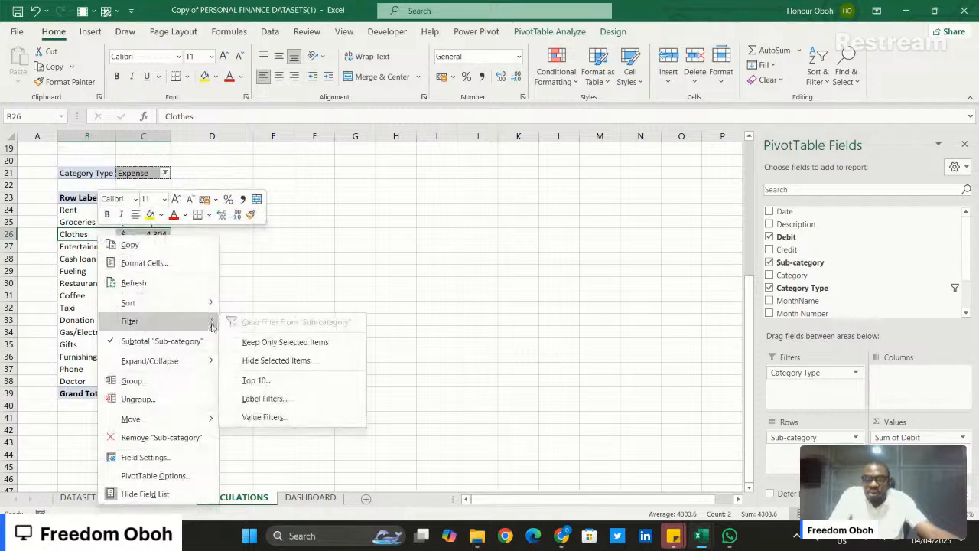
click(256, 380)
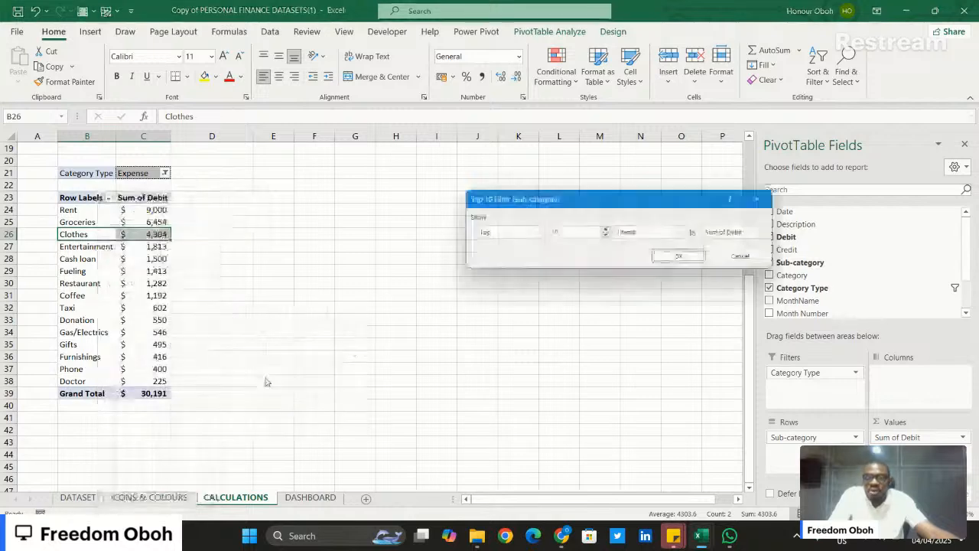
click(567, 233)
key(BackSpace)
key(BackSpace)
text(5)
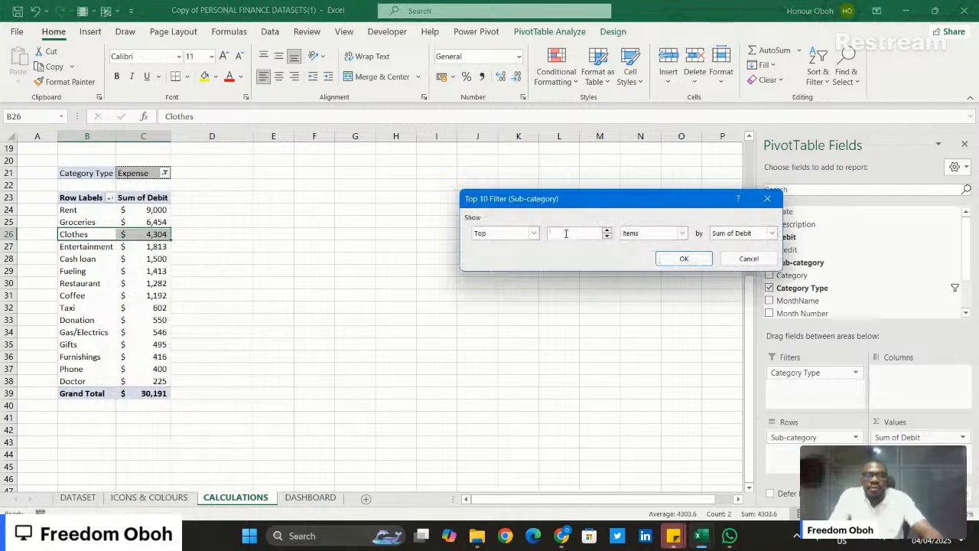
key(Return)
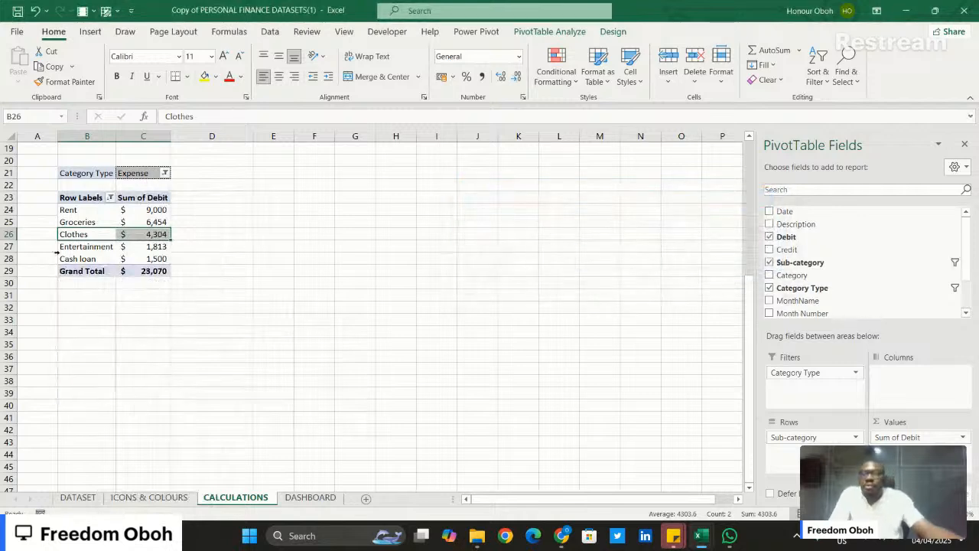
click(207, 259)
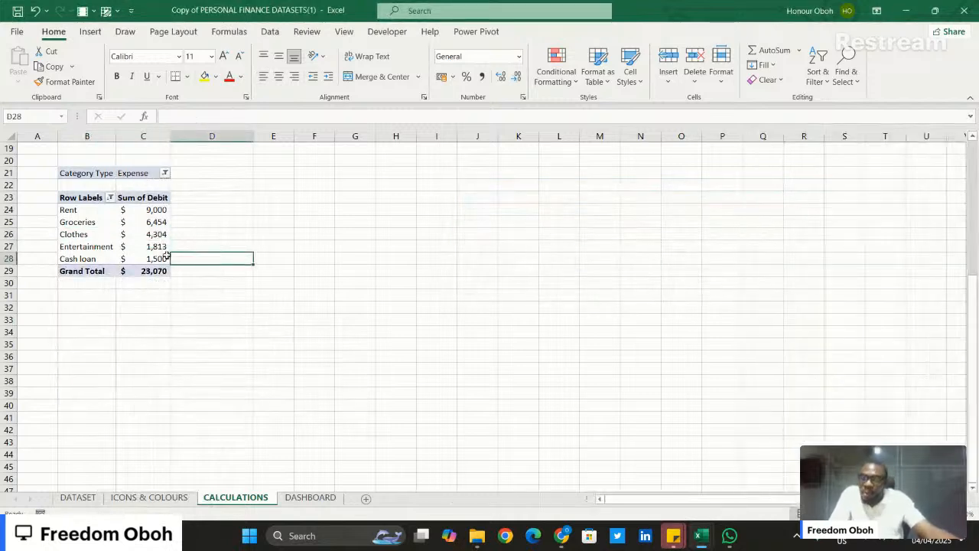
- Look at the finished dashboard in the Personal Finance workbook for reference, then return to the CALCULATIONS sheet
scroll(194, 221, up, 3)
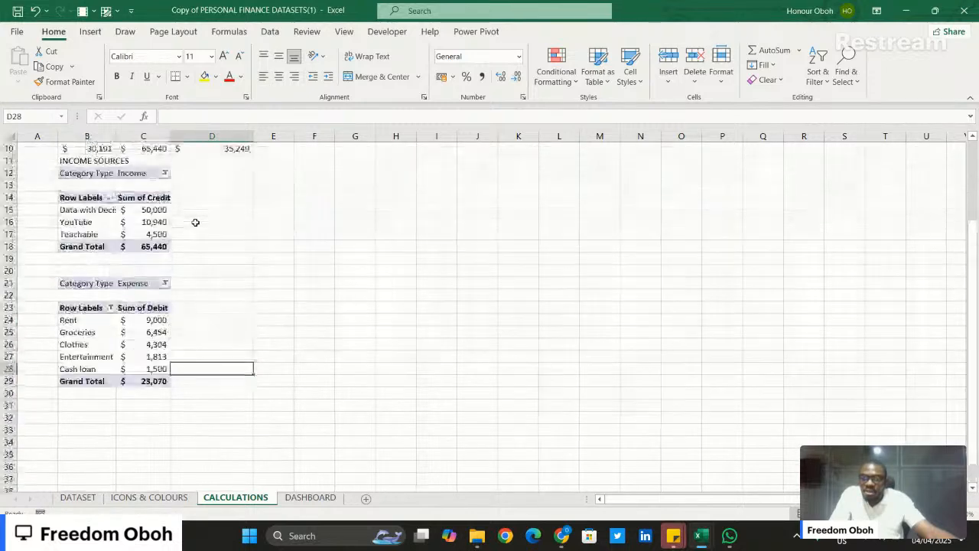
scroll(195, 221, down, 3)
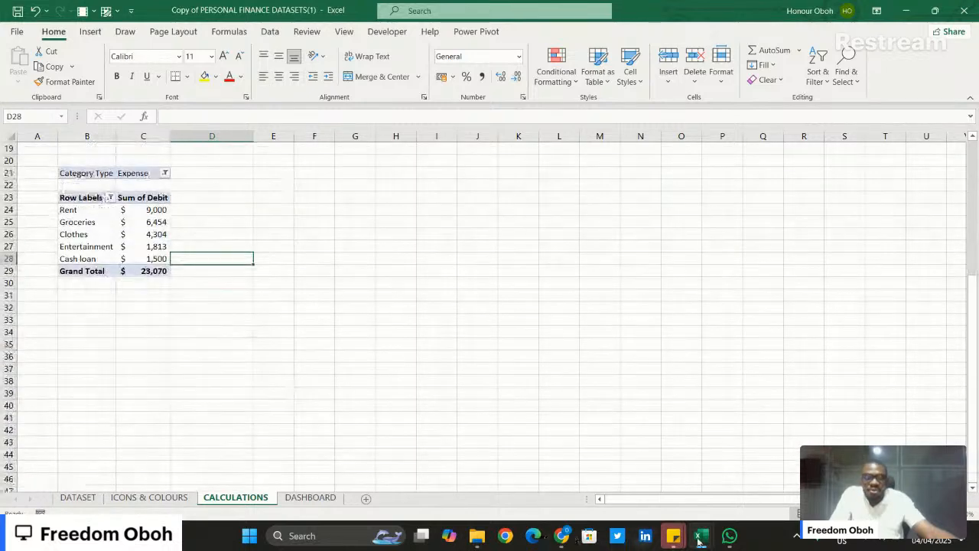
mouse_move(698, 537)
click(742, 484)
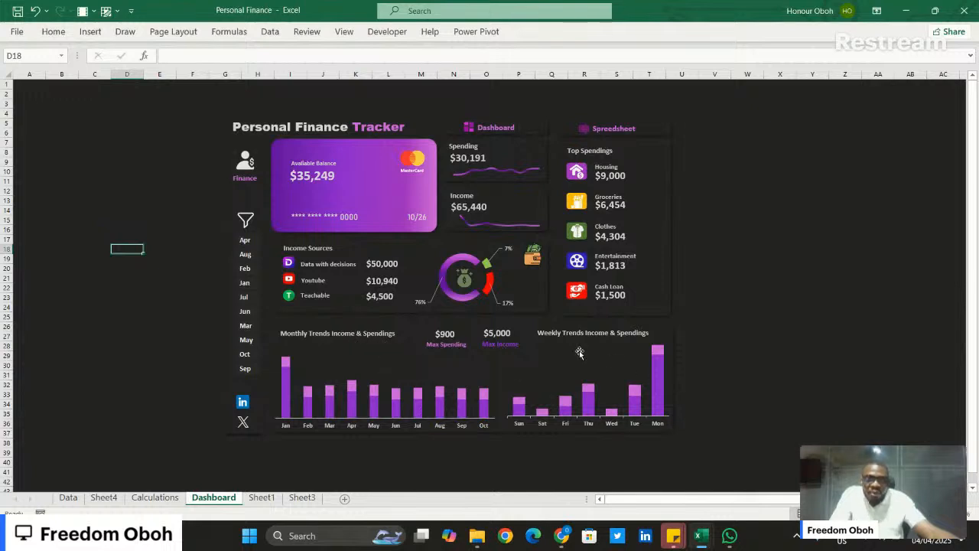
click(910, 10)
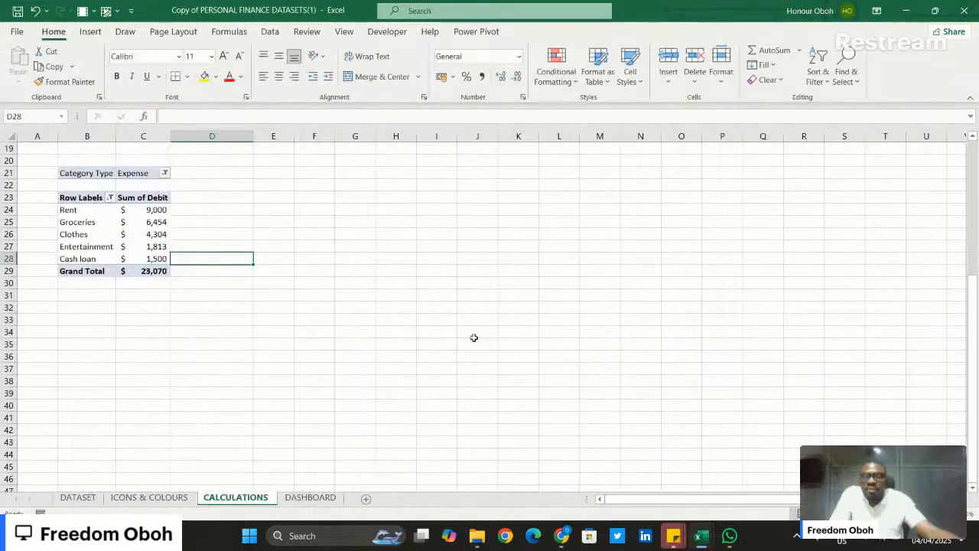
- Duplicate the expense PivotTable in B21:C29, including its filter, to a new location starting at cell B32
drag(68, 175, 147, 272)
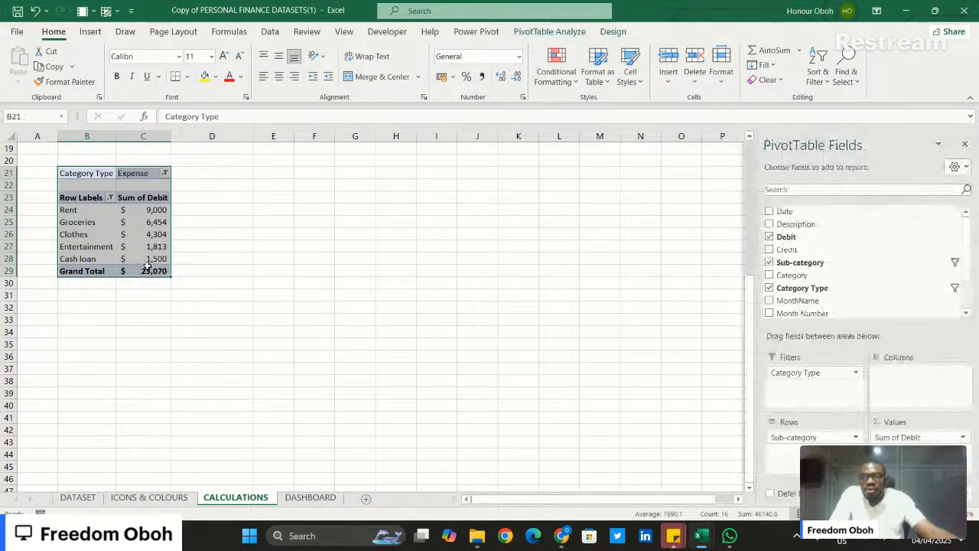
key(ctrl+c)
click(76, 307)
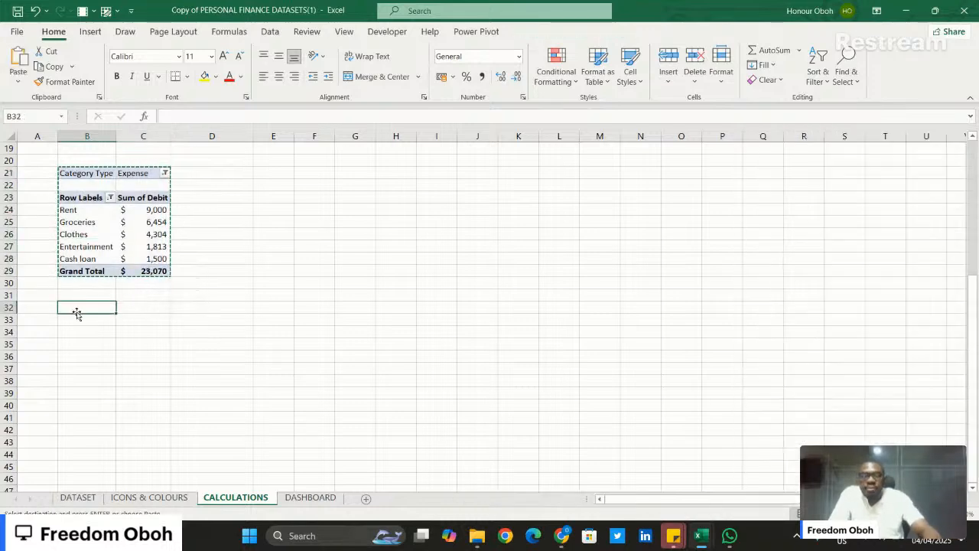
key(ctrl+v)
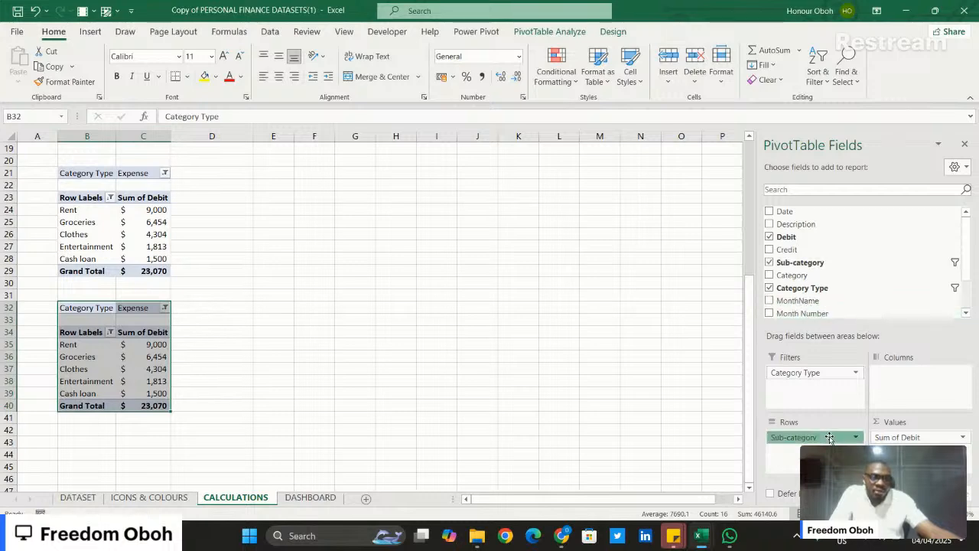
- Rebuild the copied PivotTable with MonthName as rows, Sum of Debit and Sum of Credit as values, and no Sub-category or Category Type
drag(830, 436, 829, 353)
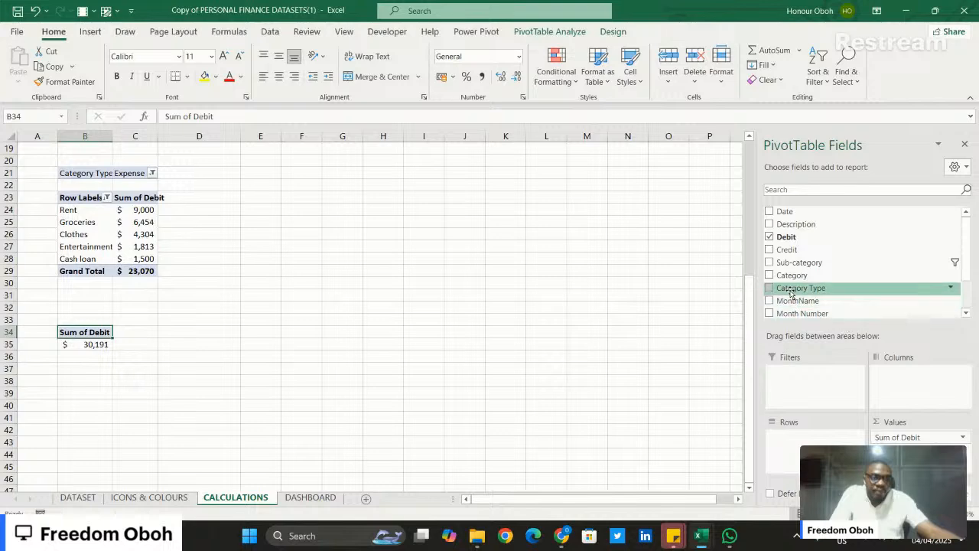
drag(800, 303, 811, 443)
scroll(415, 315, down, 2)
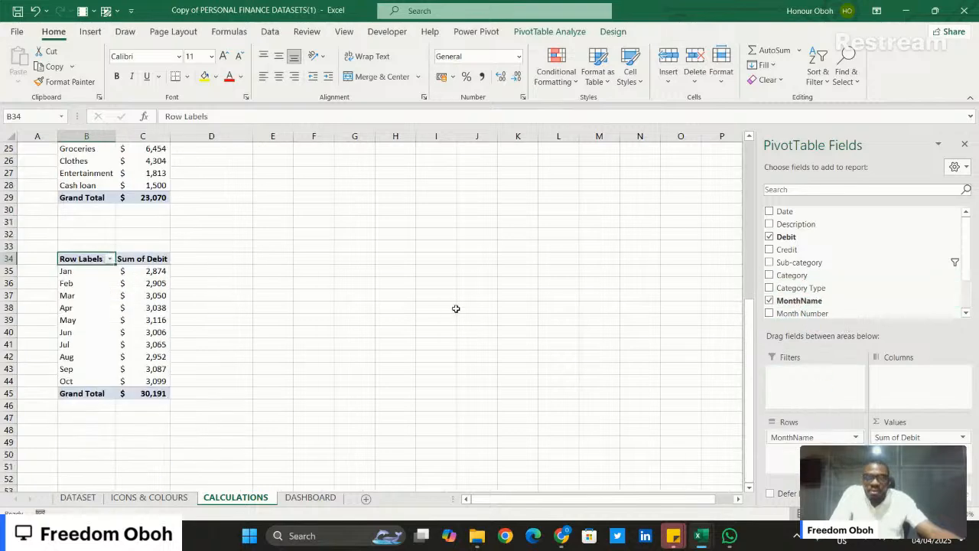
drag(834, 251, 941, 451)
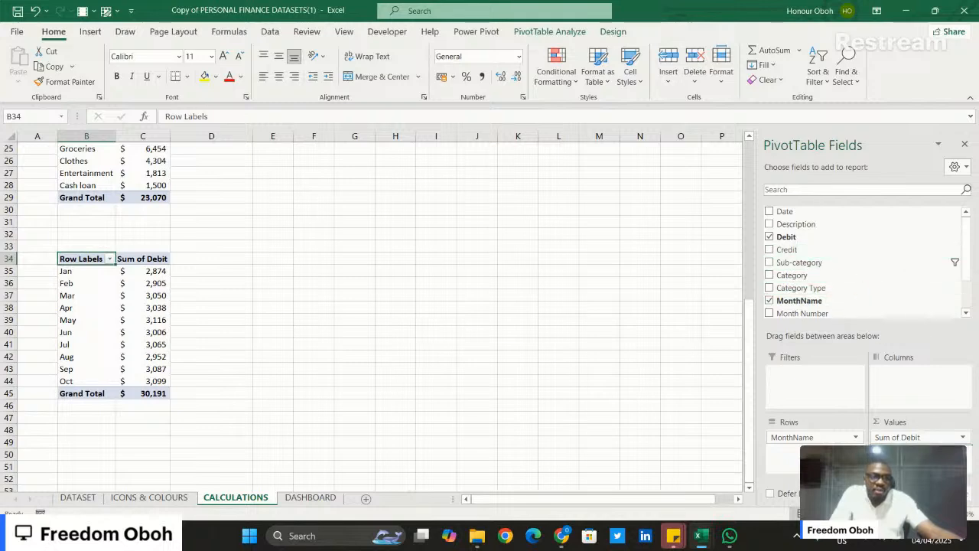
- Enter the heading MONTHLY TREND in cell B33 above the monthly PivotTable
click(94, 245)
text(MO)
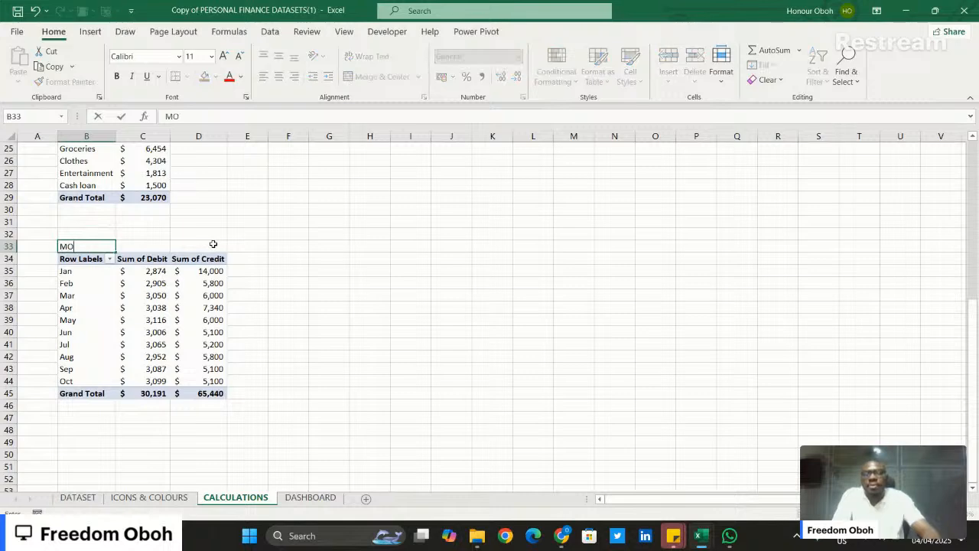
text(NTHLY)
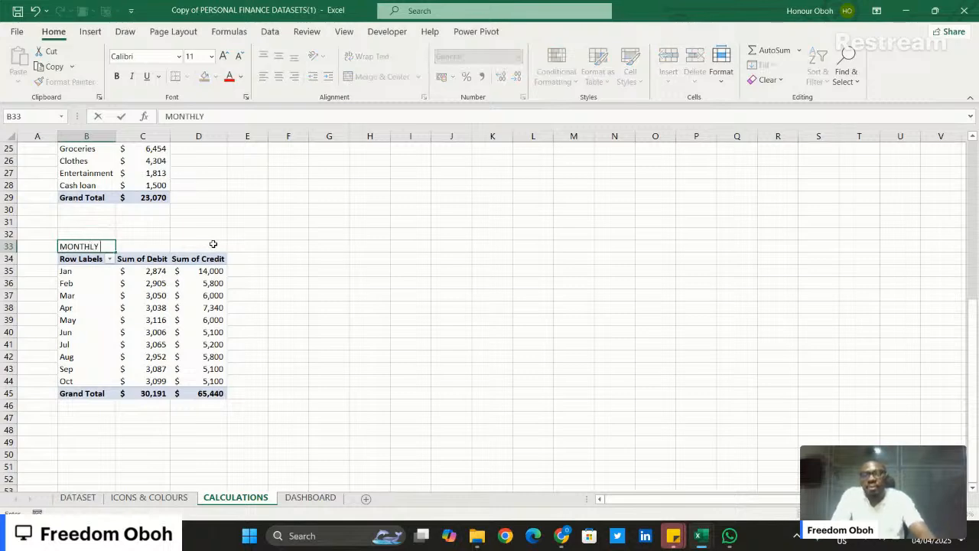
text( TREND)
key(Return)
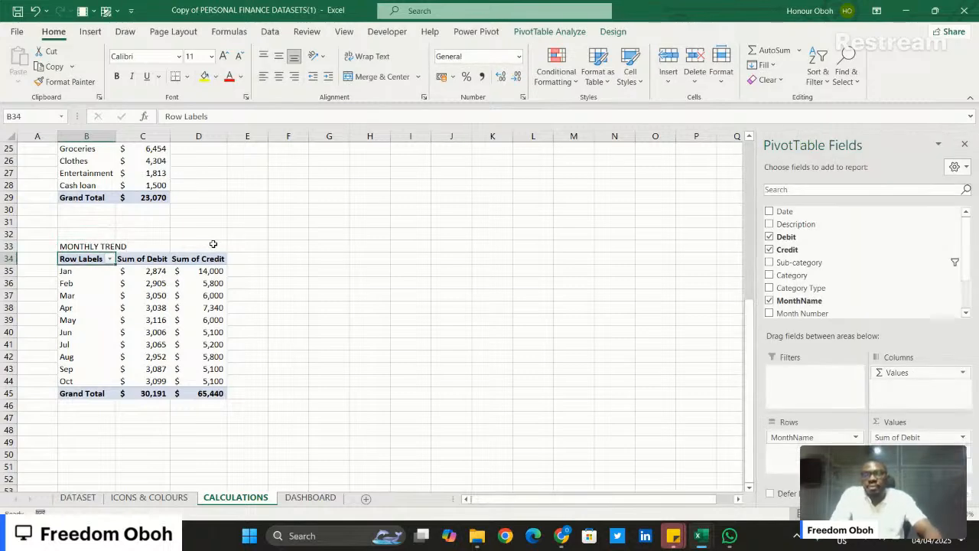
- Enter the heading TOP SPENDING in cell B20 above the expense PivotTable
scroll(284, 177, up, 3)
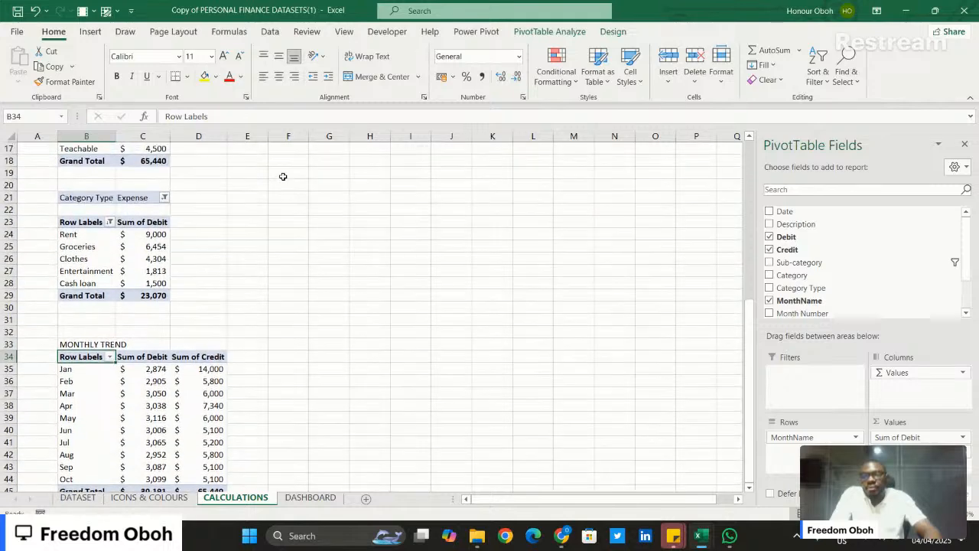
click(84, 185)
text(TOP)
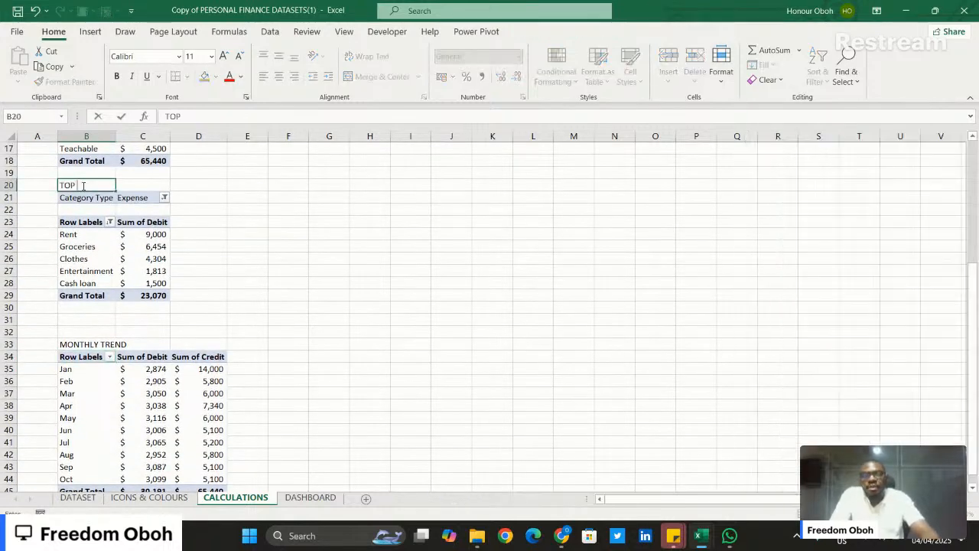
text( SPENDI)
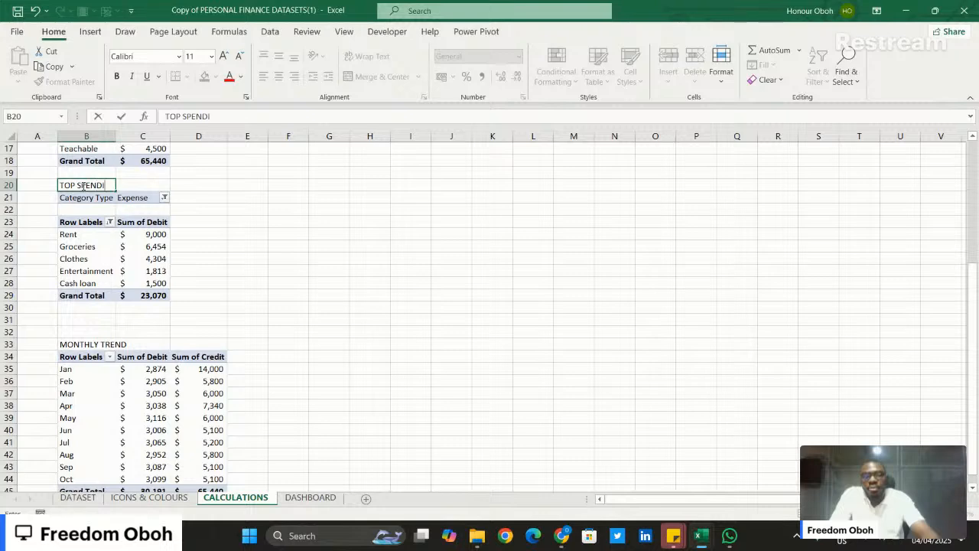
text(NG)
key(Return)
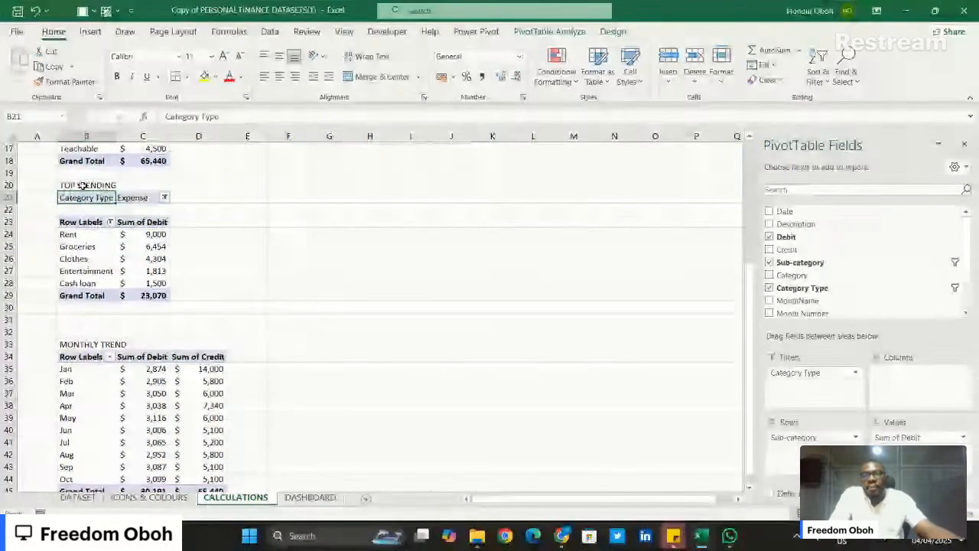
- Duplicate the monthly trend PivotTable in B34:D45 to a new location starting at cell F34
scroll(125, 221, down, 5)
scroll(124, 222, up, 2)
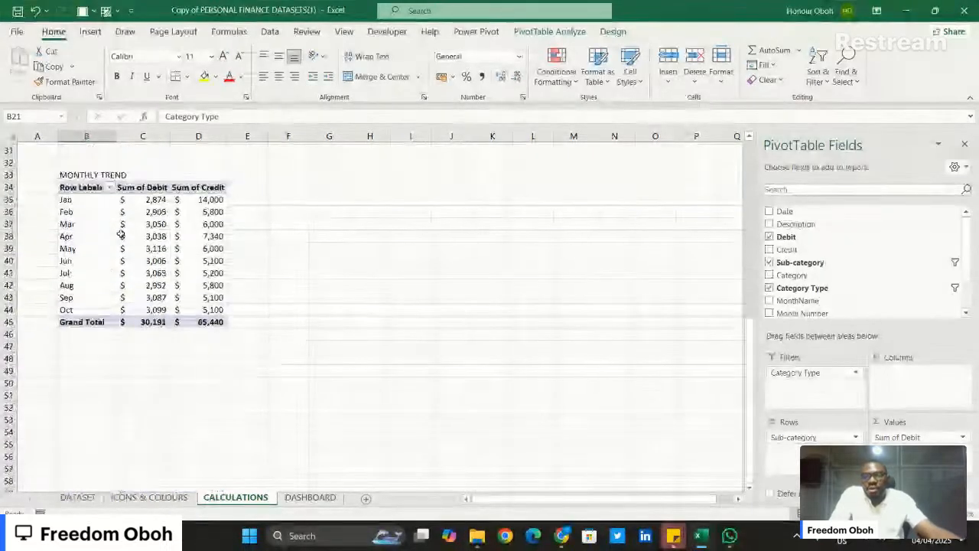
drag(61, 210, 198, 344)
key(ctrl+c)
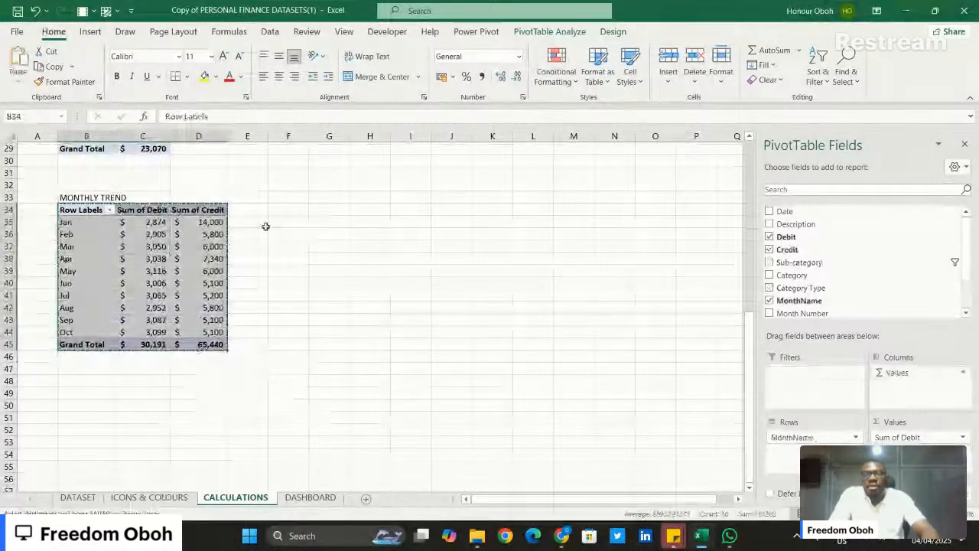
click(282, 212)
key(ctrl+v)
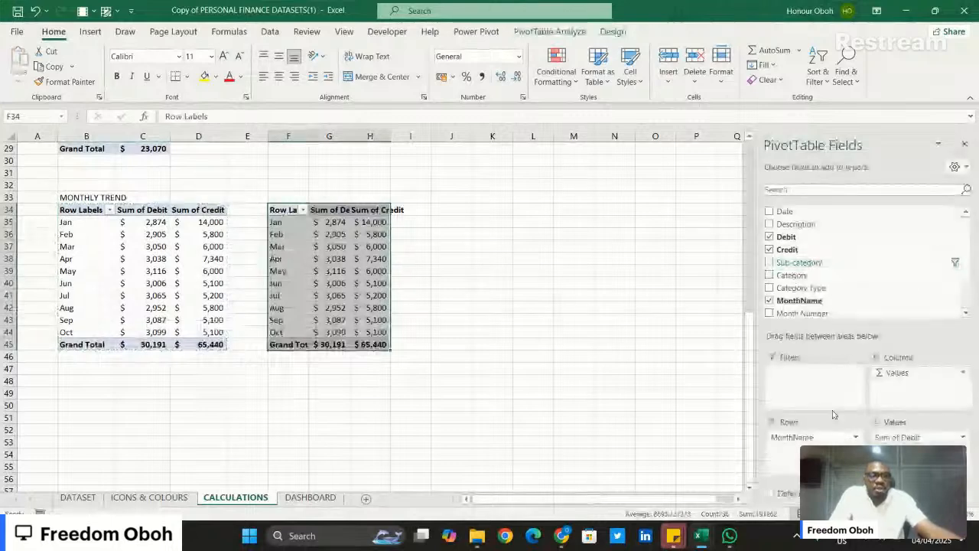
- Replace MonthName with Week Day as the row field of the copied PivotTable at F34
mouse_move(818, 432)
mouse_down()
mouse_move(826, 299)
mouse_move(807, 437)
mouse_up()
scroll(822, 287, down, 3)
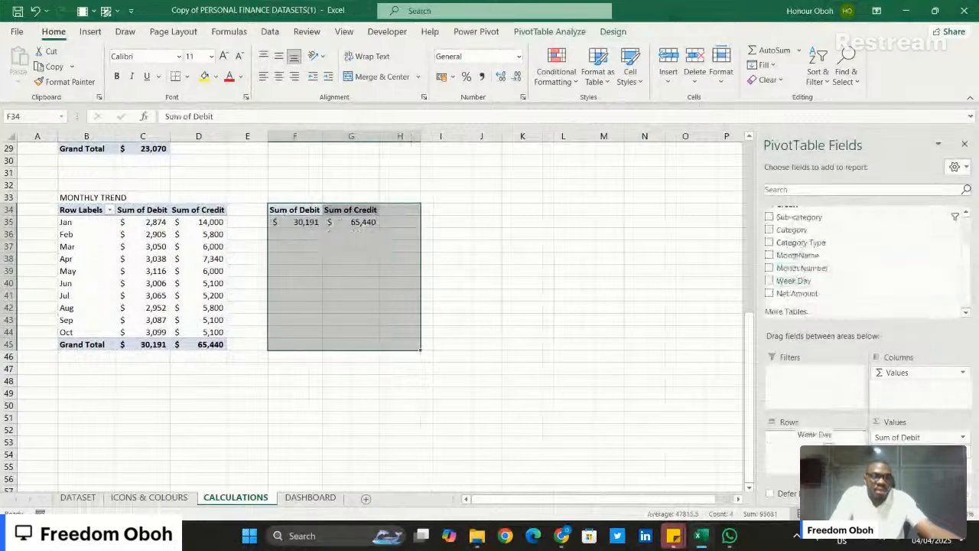
click(489, 213)
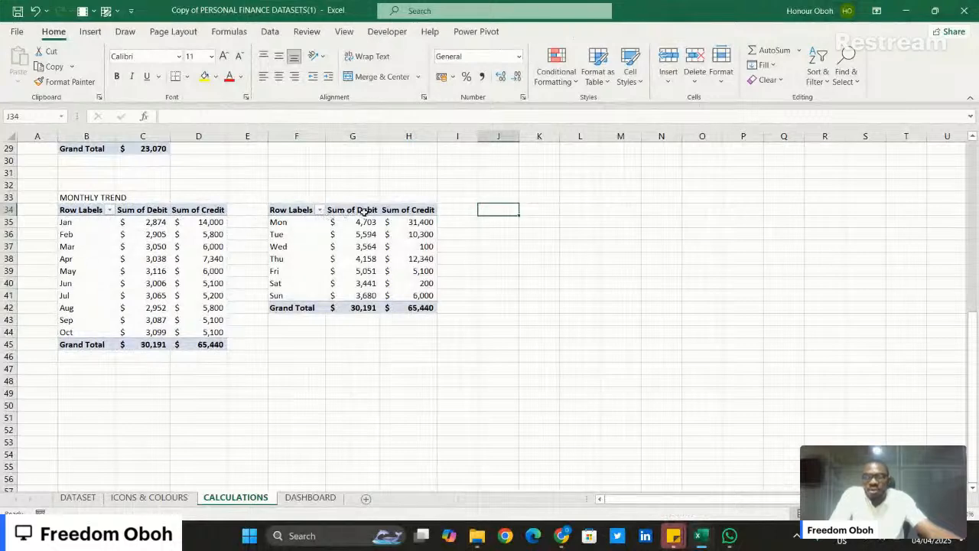
- Enter the heading WEEKLY TREND in cell F33 above the weekday PivotTable
click(296, 197)
text(WEE)
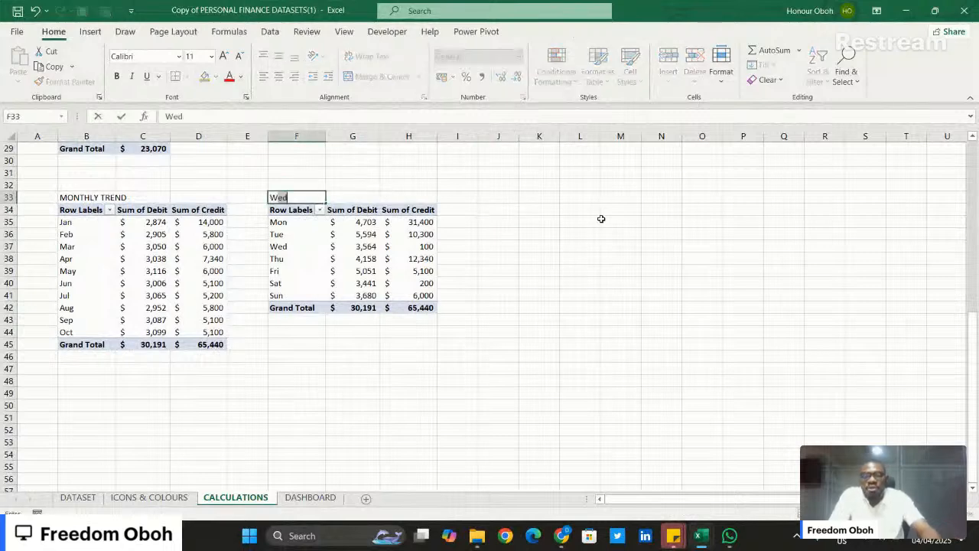
text(KLY )
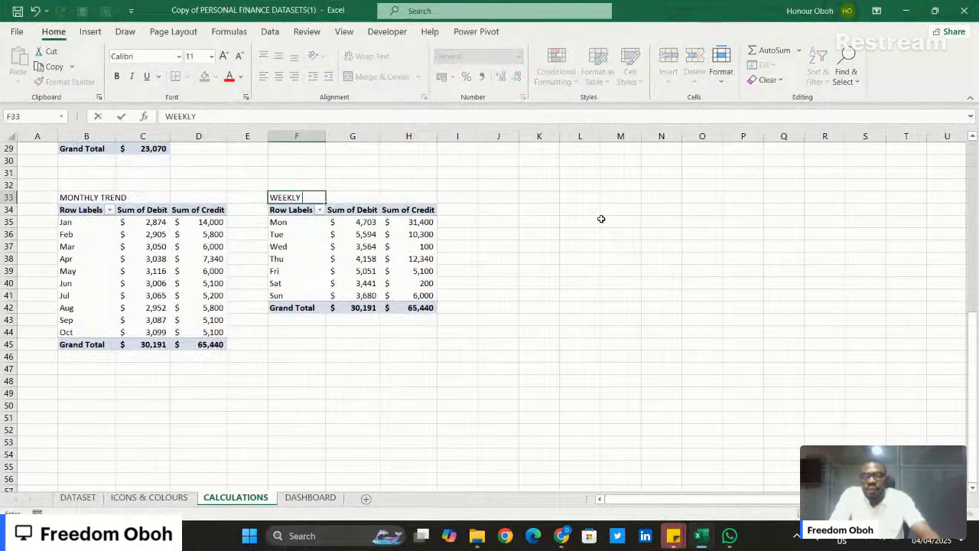
text(TREND)
key(Return)
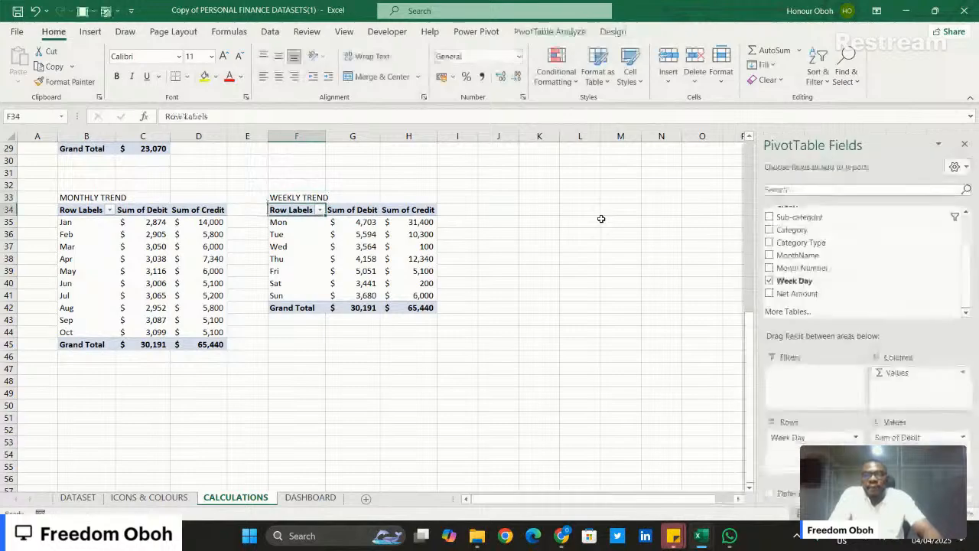
- Review the PivotTables on the CALCULATIONS sheet and the source table on the DATASET sheet
scroll(545, 265, up, 4)
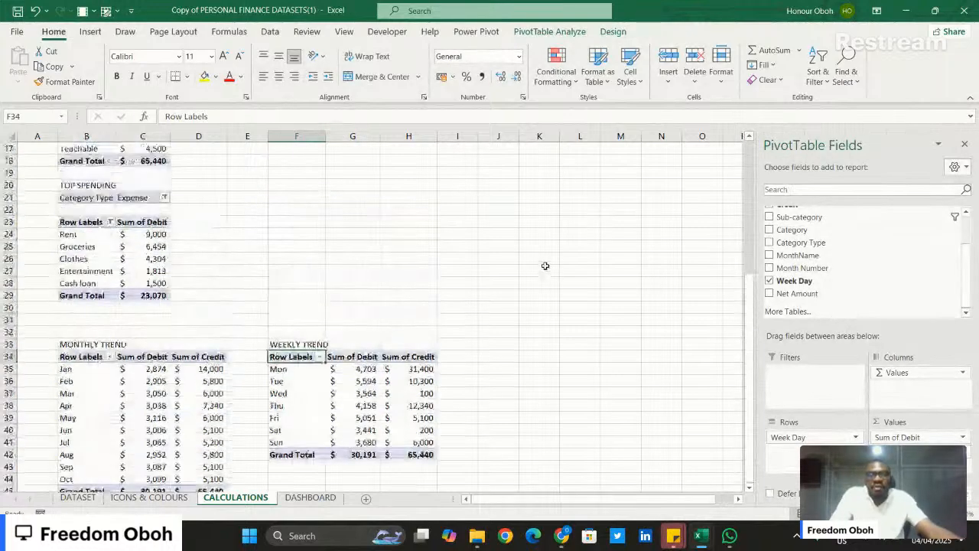
scroll(545, 266, up, 5)
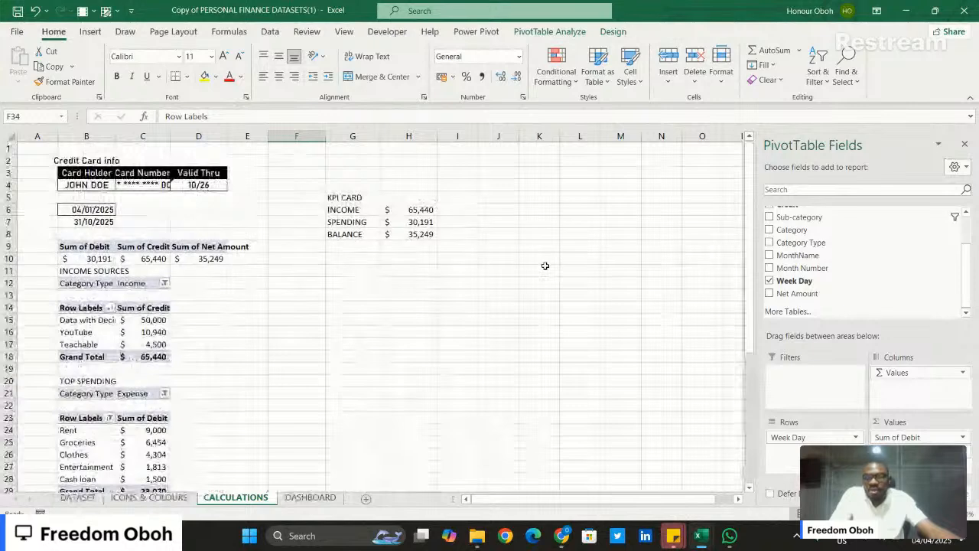
scroll(546, 266, down, 3)
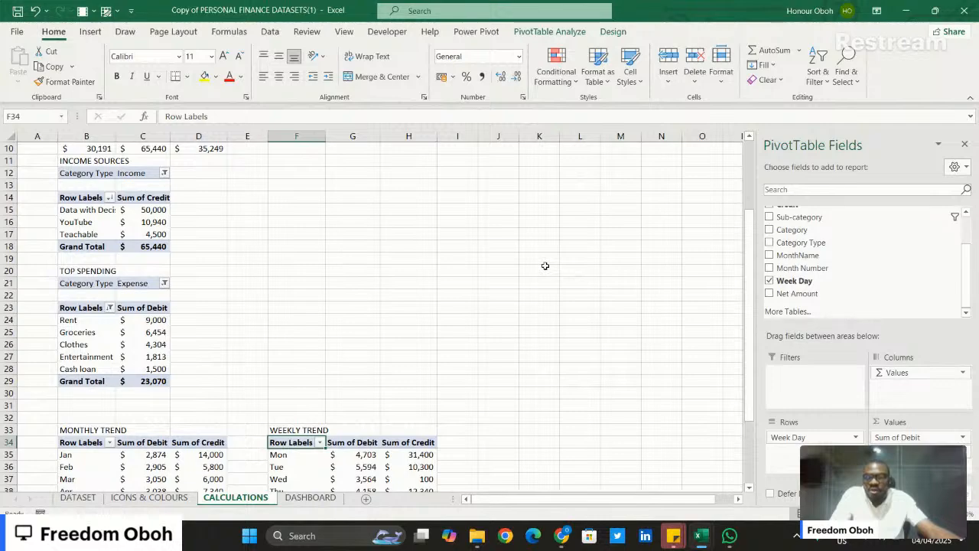
scroll(546, 265, up, 3)
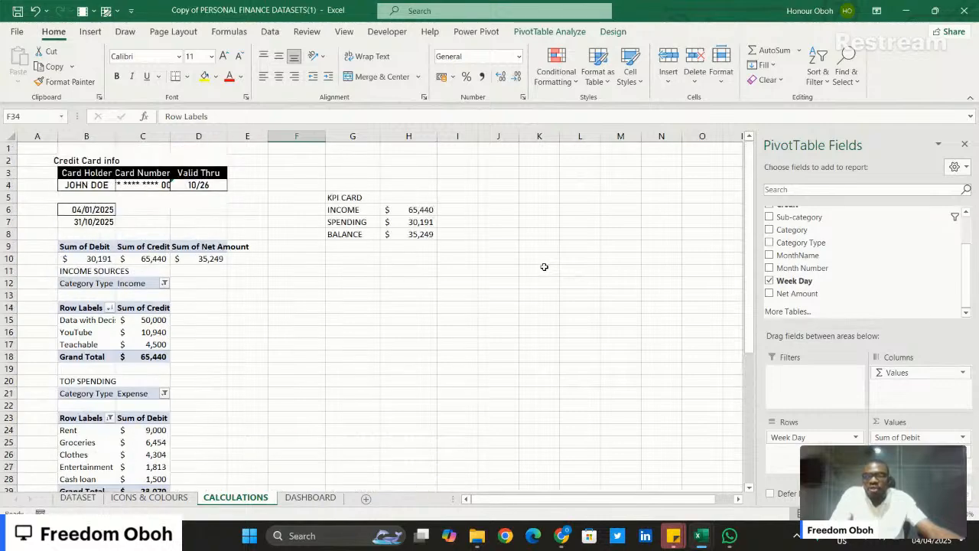
click(77, 497)
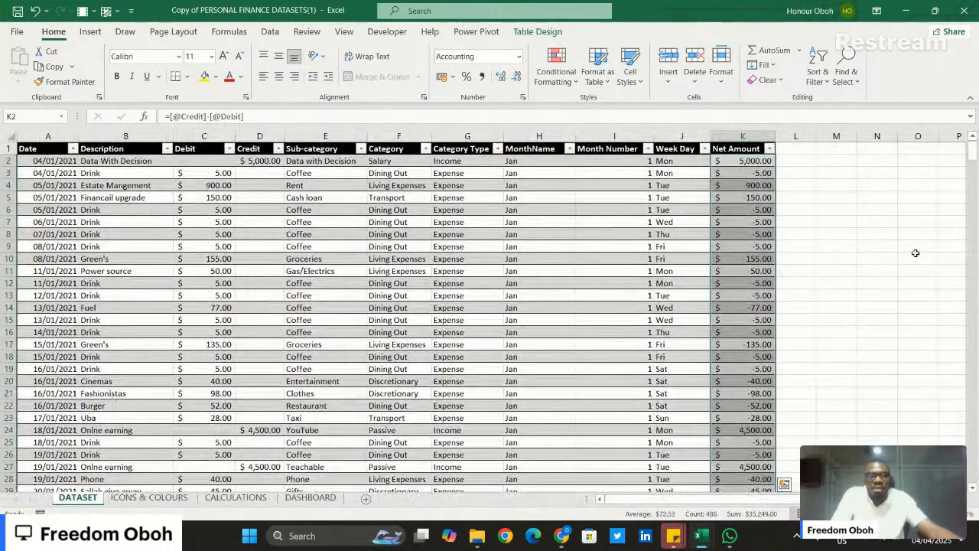
click(915, 253)
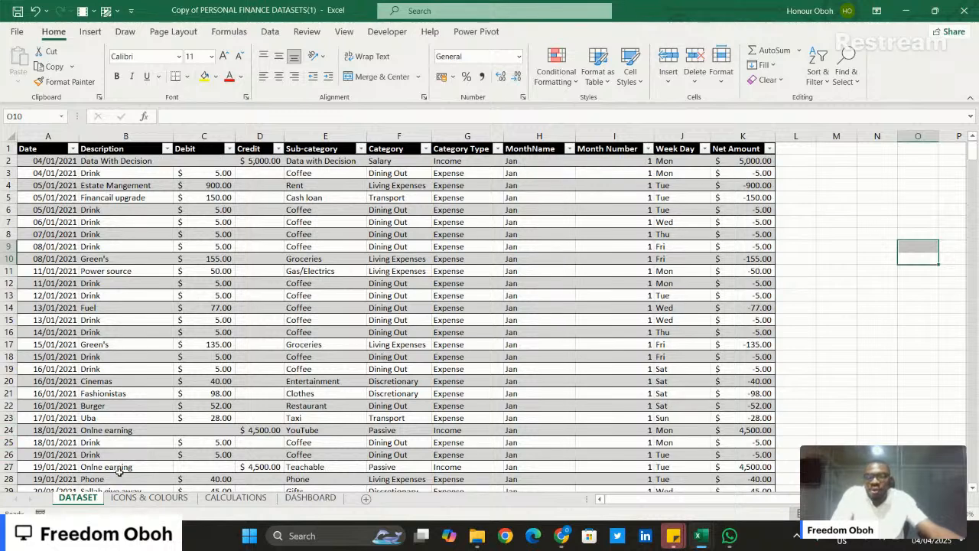
- Examine the icons, colour codes and slicer style on the ICONS & COLOURS sheet, and look at the DASHBOARD sheet
click(144, 498)
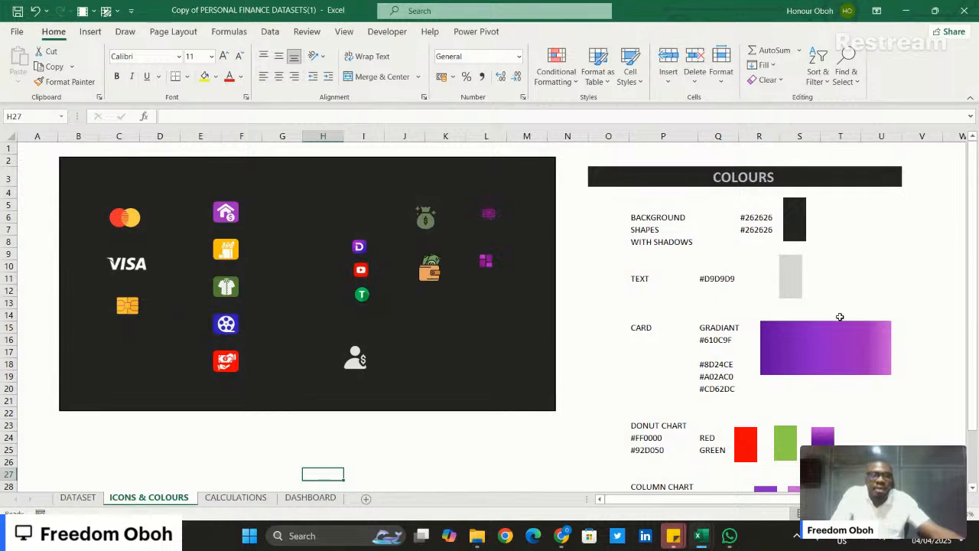
scroll(839, 316, right, 2)
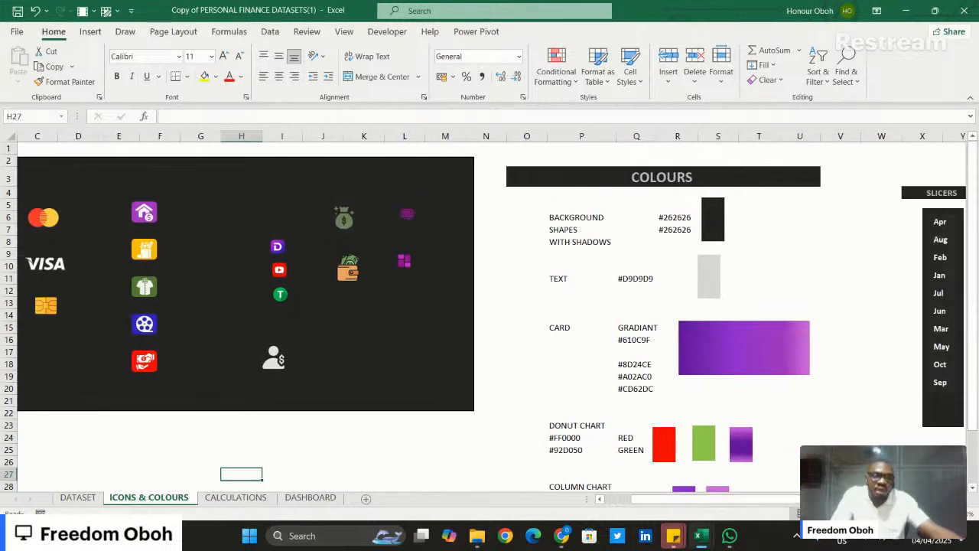
scroll(855, 304, down, 1)
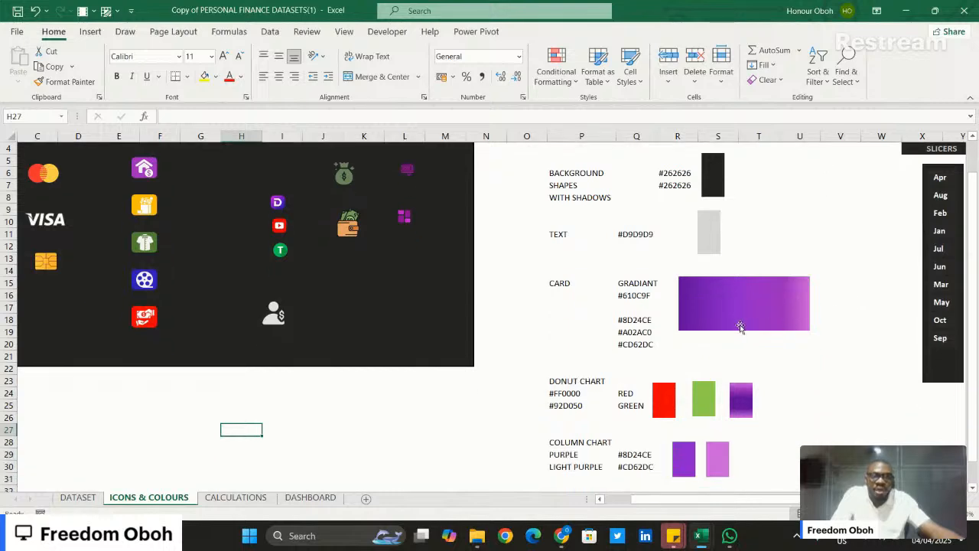
click(742, 313)
click(802, 364)
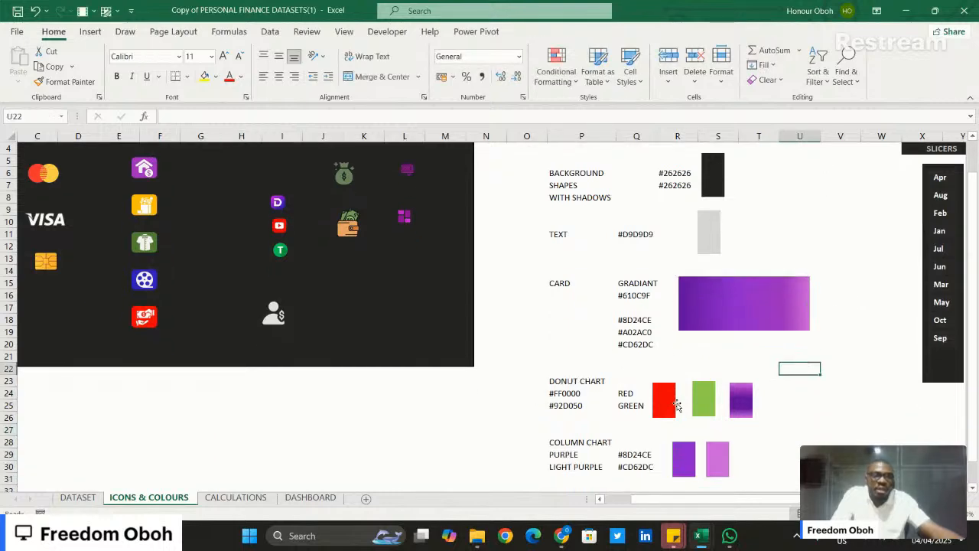
scroll(832, 348, down, 3)
scroll(832, 348, up, 3)
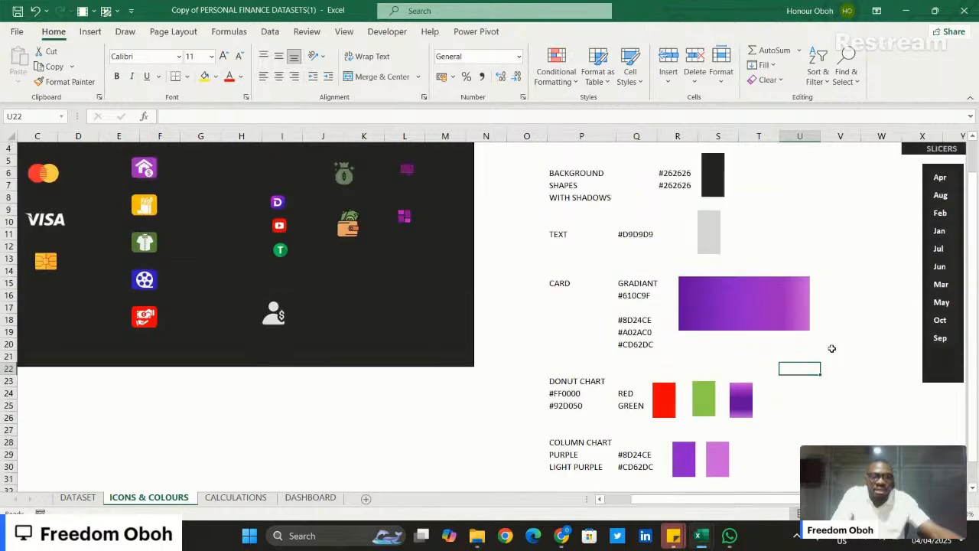
scroll(844, 306, up, 1)
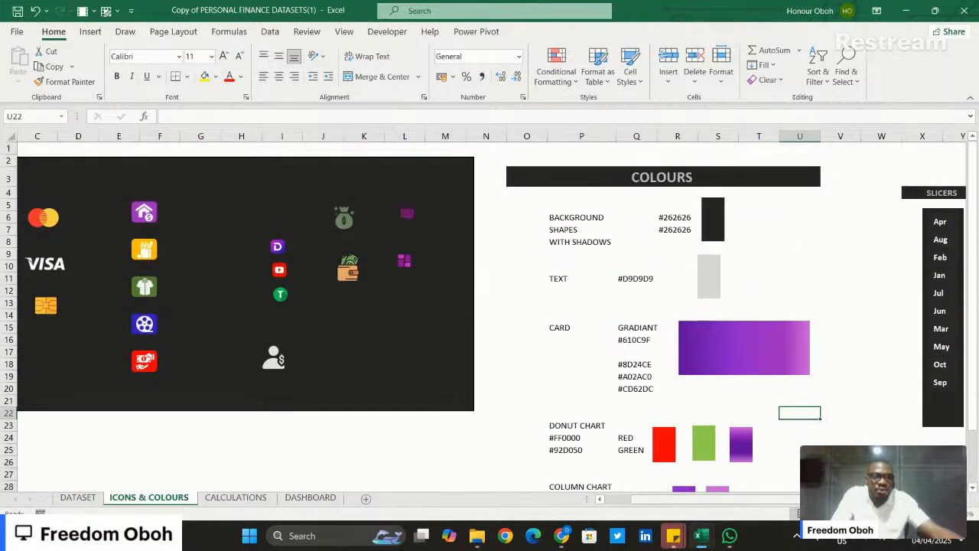
scroll(490, 306, right, 3)
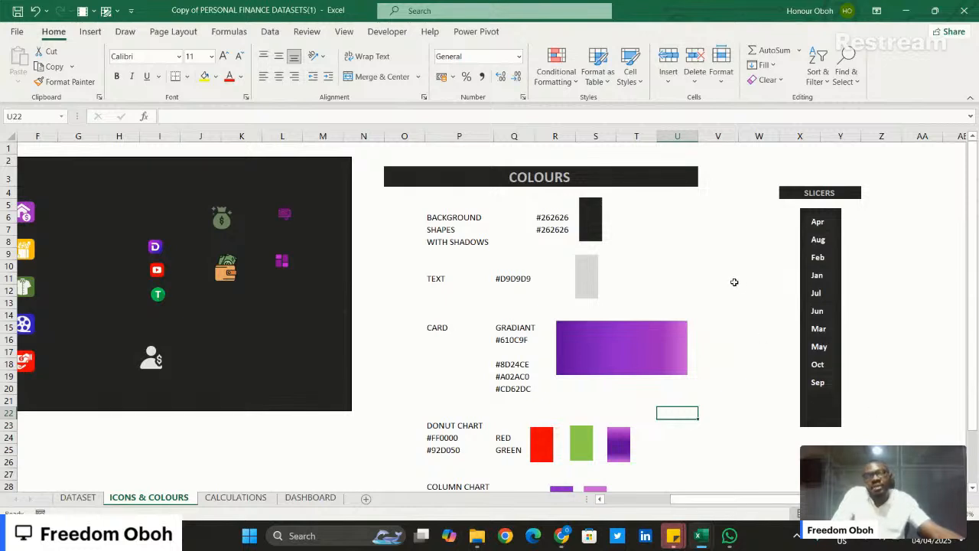
click(291, 498)
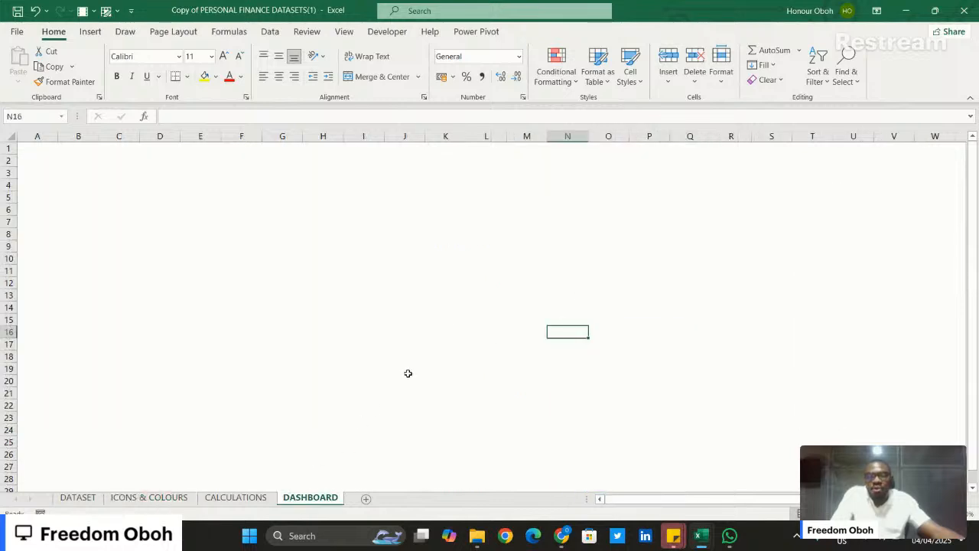
click(228, 499)
- Switch to the browser and bring up the image upload option on imagecolorpicker.com
mouse_move(561, 535)
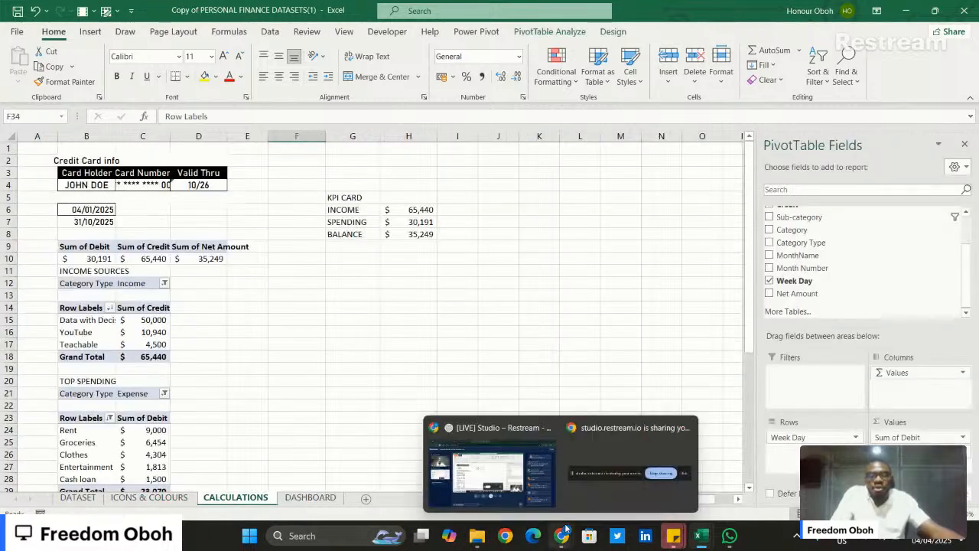
click(518, 473)
click(230, 13)
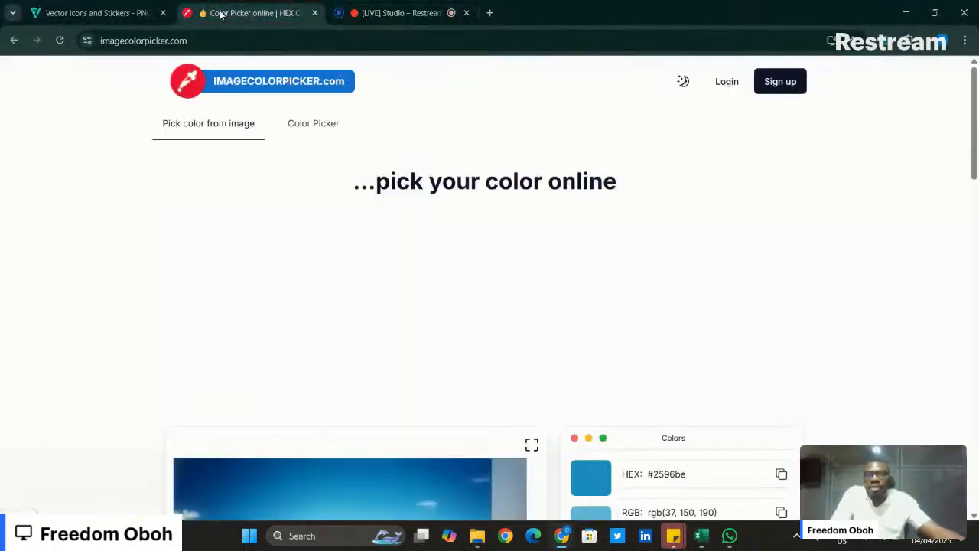
scroll(310, 229, down, 3)
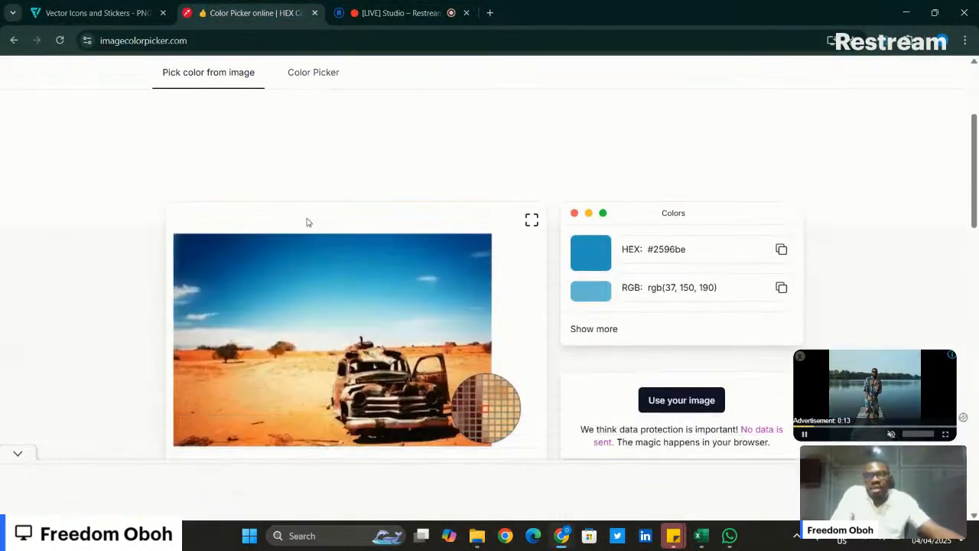
scroll(505, 236, down, 2)
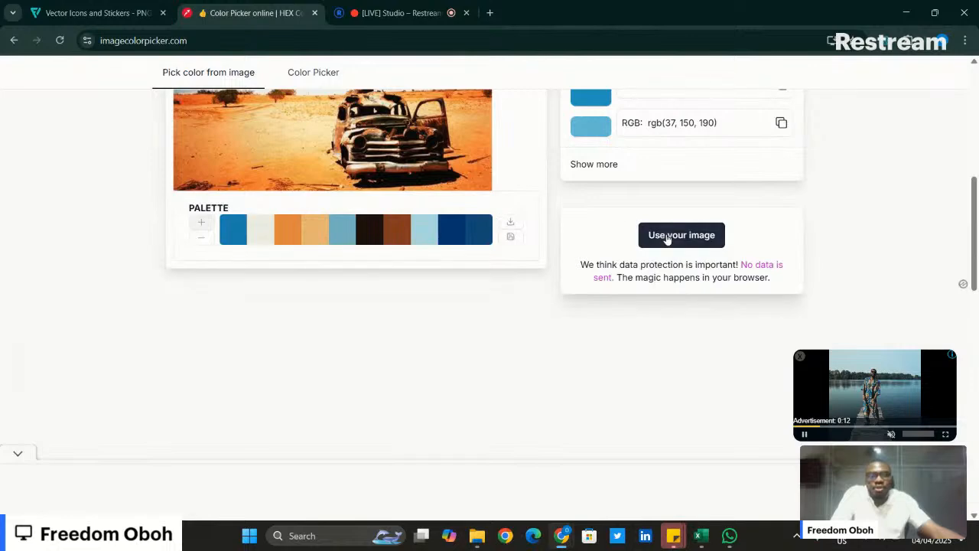
click(643, 227)
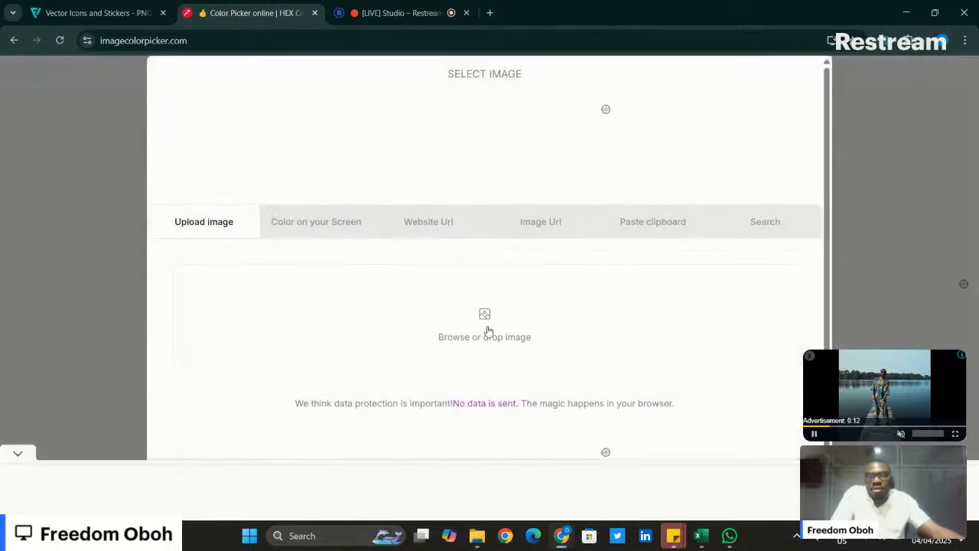
click(486, 328)
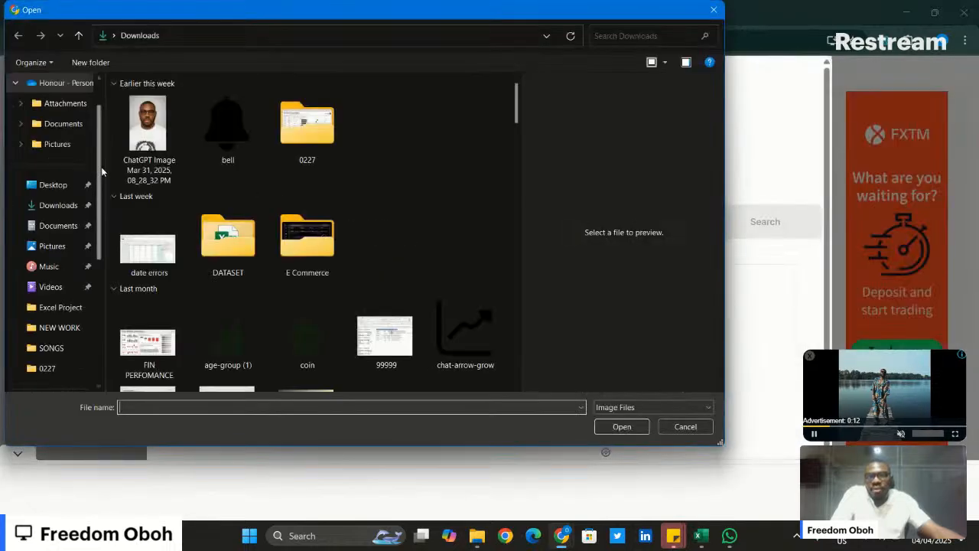
scroll(210, 160, down, 2)
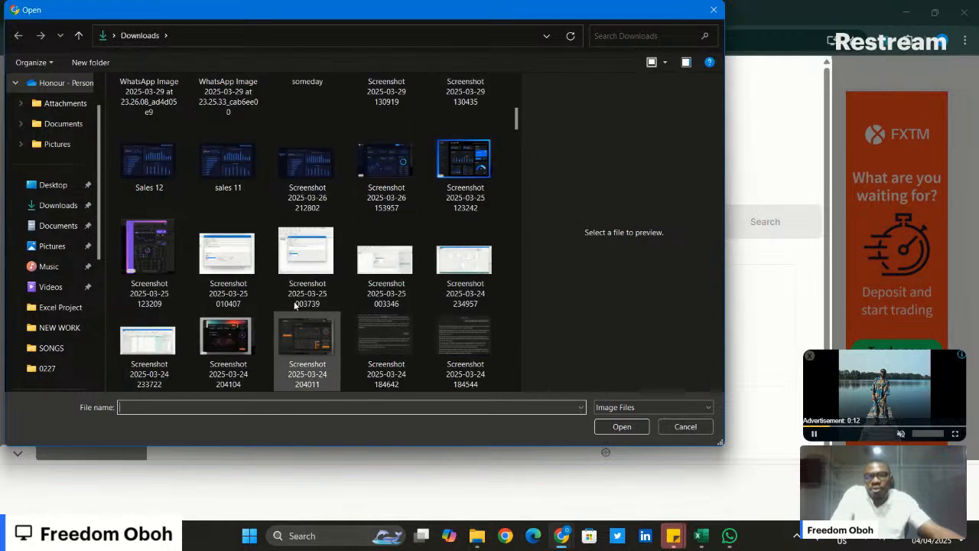
click(464, 162)
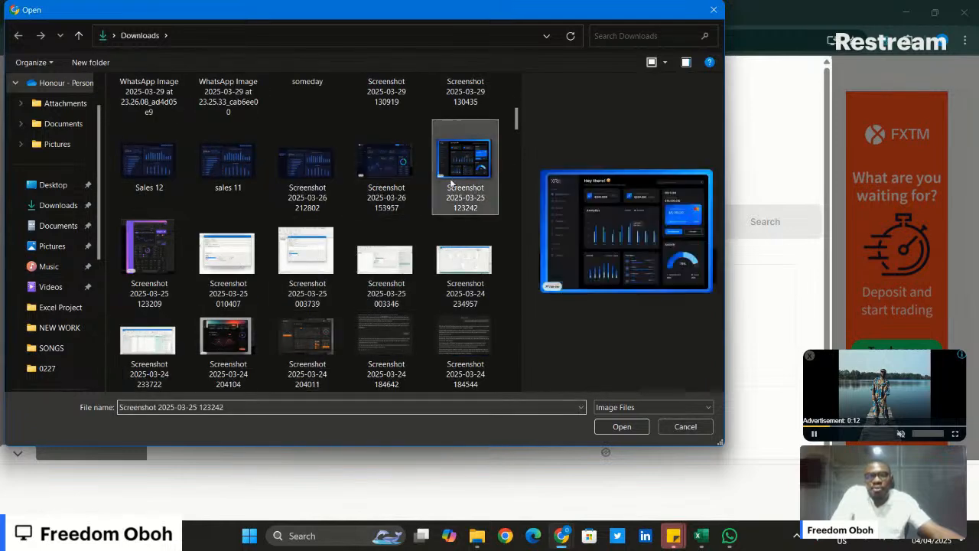
click(622, 426)
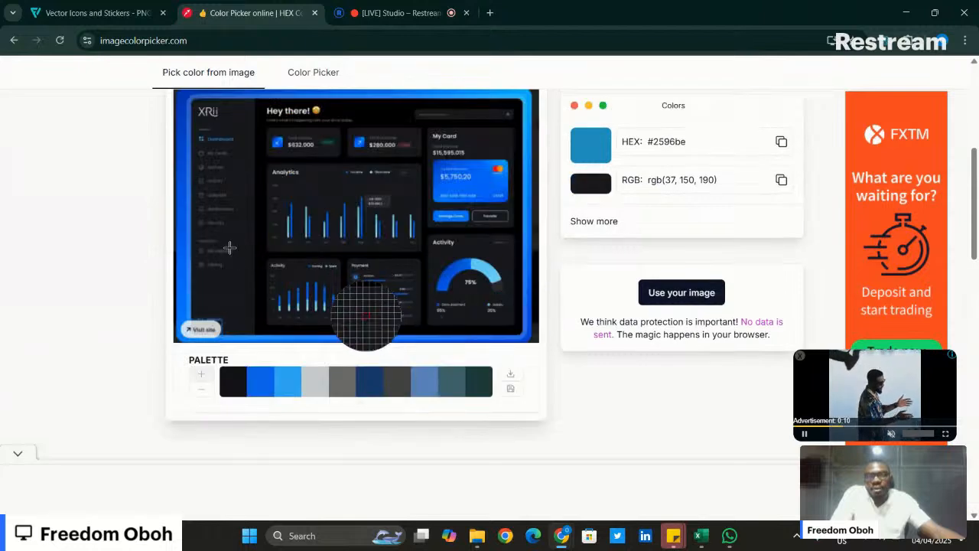
click(184, 293)
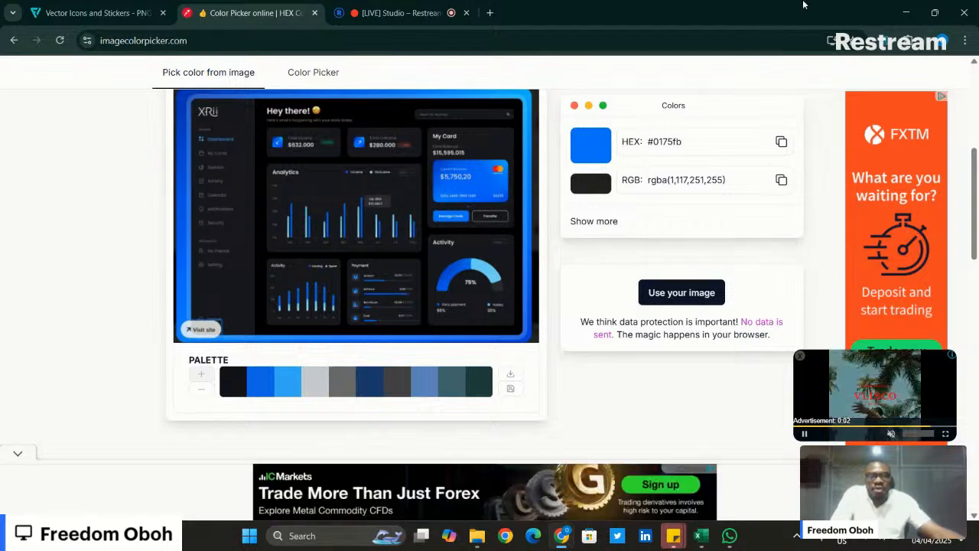
click(905, 12)
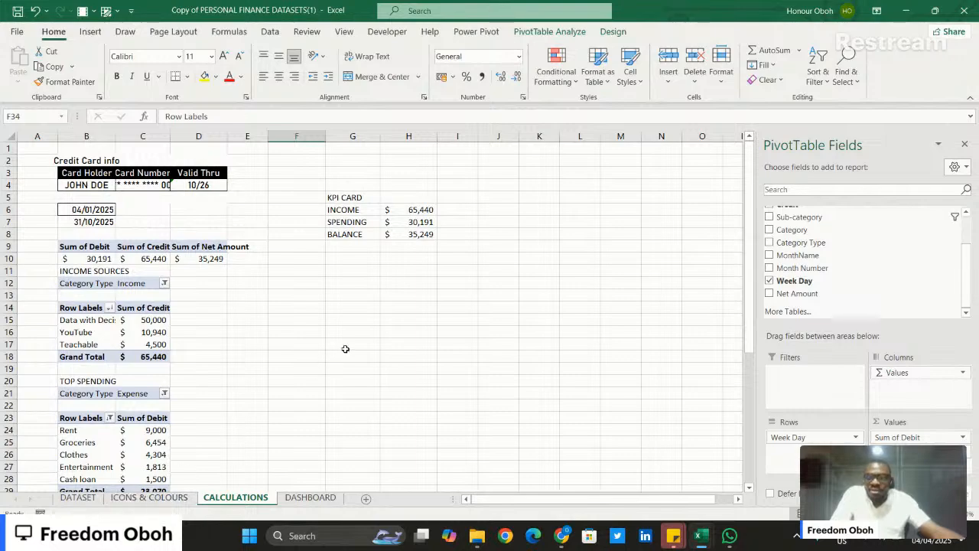
- Review the income, spending, monthly and weekly PivotTables on the CALCULATIONS sheet, and check the DASHBOARD sheet
scroll(345, 348, down, 1)
scroll(346, 348, down, 4)
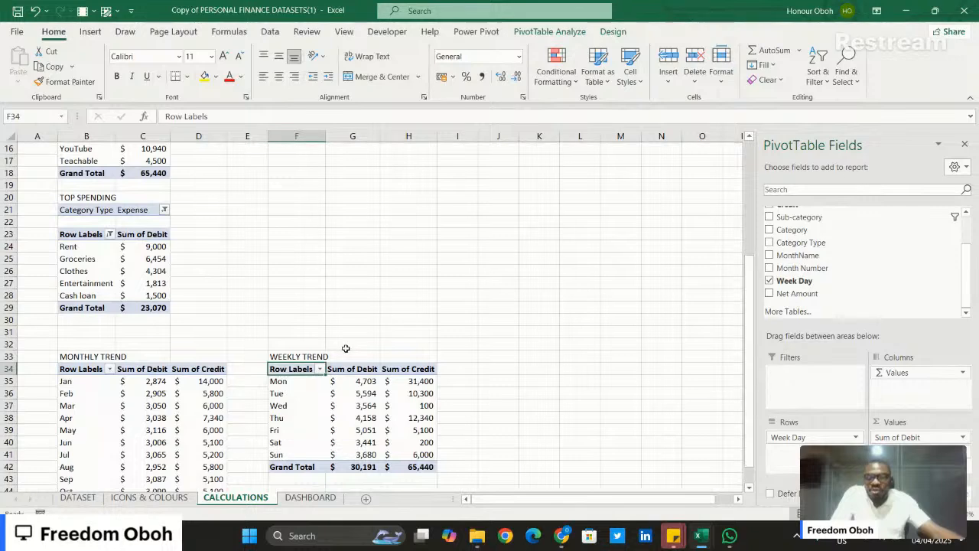
click(322, 497)
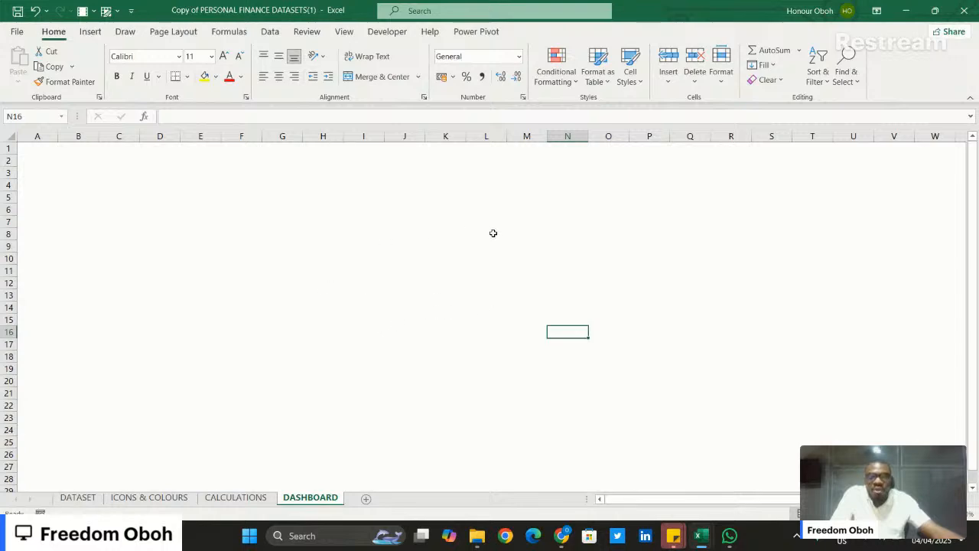
click(229, 500)
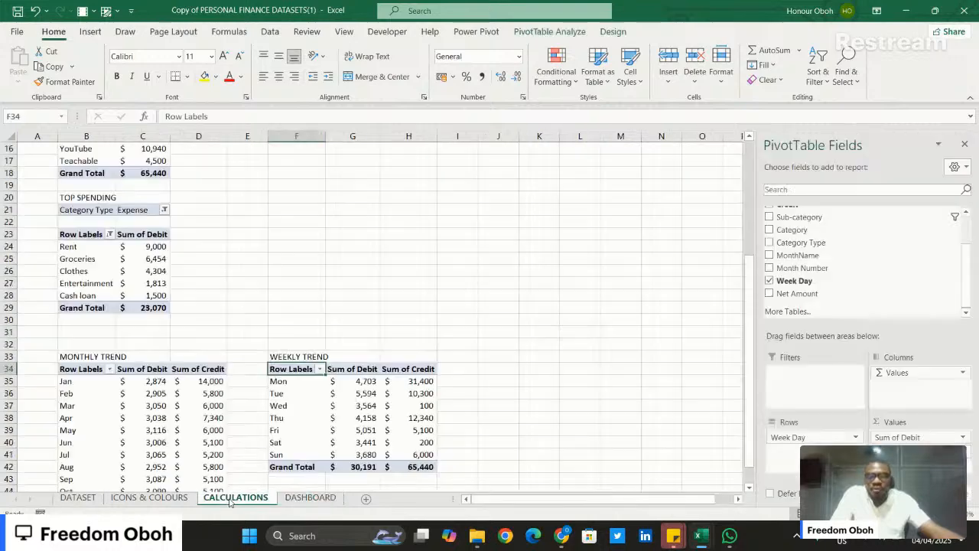
scroll(429, 267, up, 5)
scroll(429, 267, down, 8)
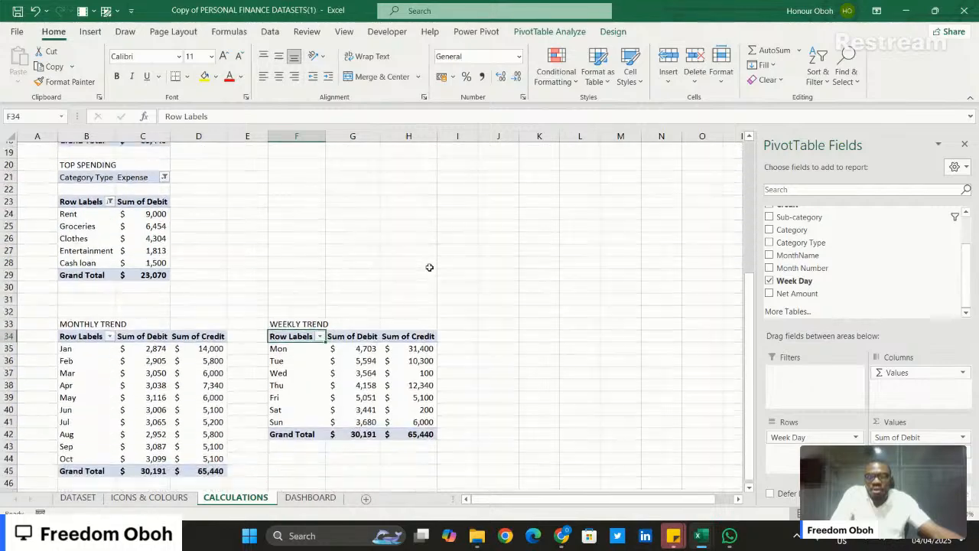
scroll(429, 267, up, 8)
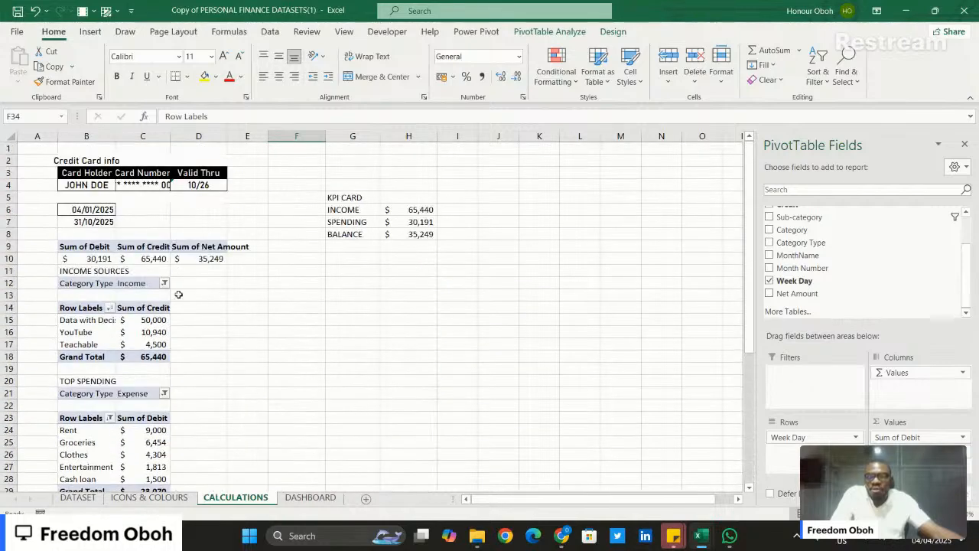
- Copy the debit, credit and net amount totals PivotTable to G13 and remove Sum of Net Amount from the copy
drag(68, 246, 220, 253)
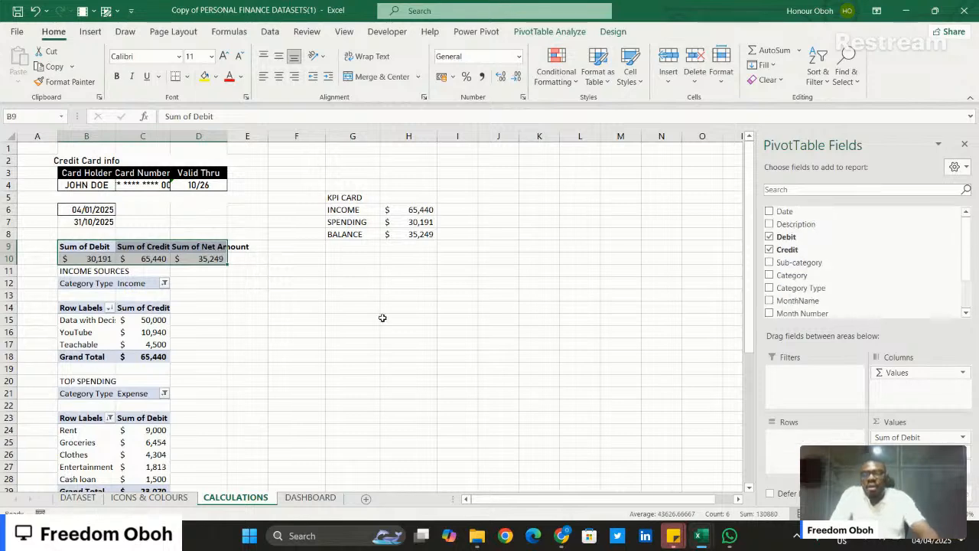
key(ctrl+c)
click(329, 291)
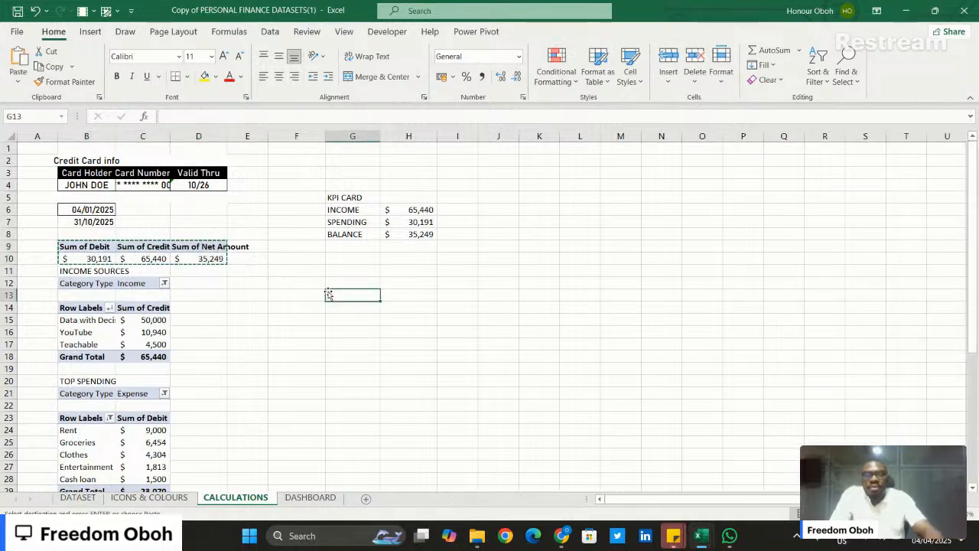
key(Return)
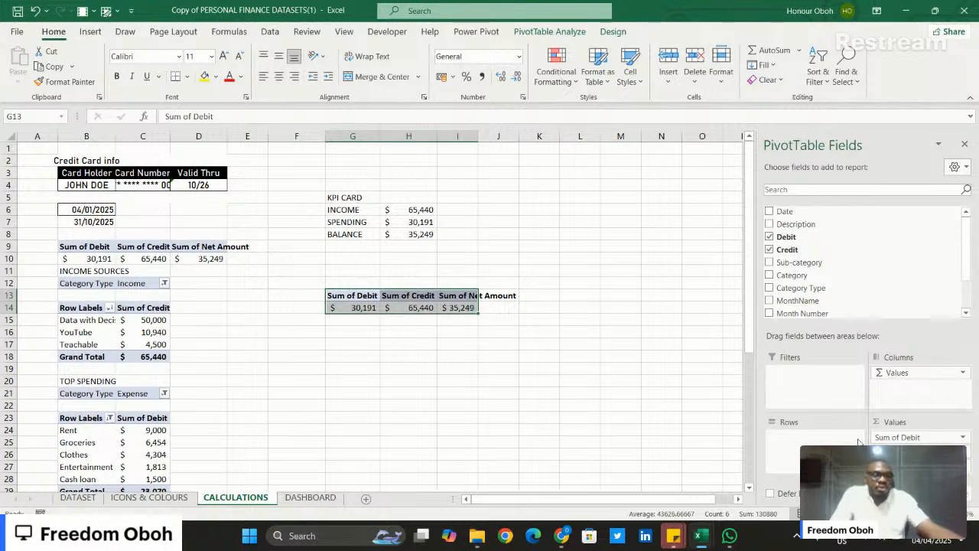
drag(918, 465, 651, 433)
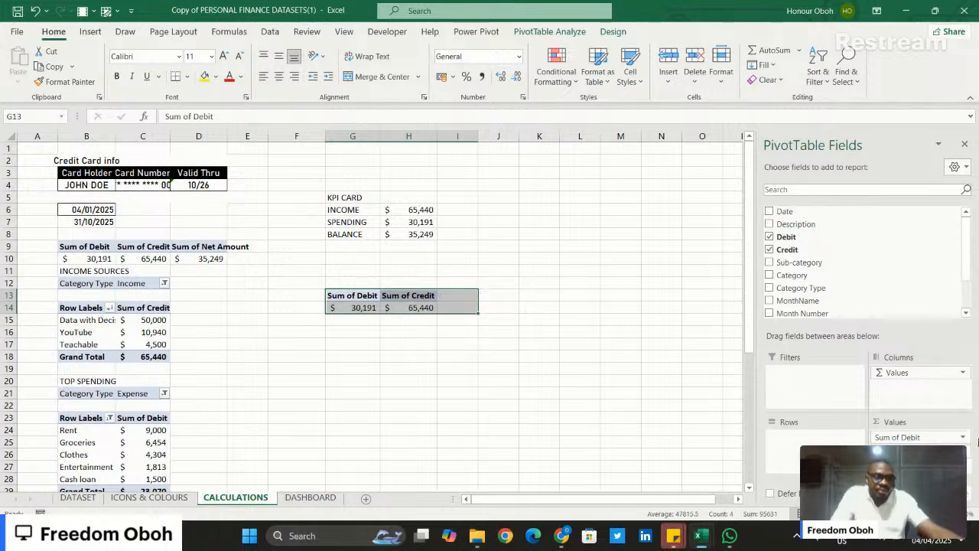
- Summarize both the Debit and Credit value fields by Max in the copied PivotTable at G13
click(963, 437)
click(903, 420)
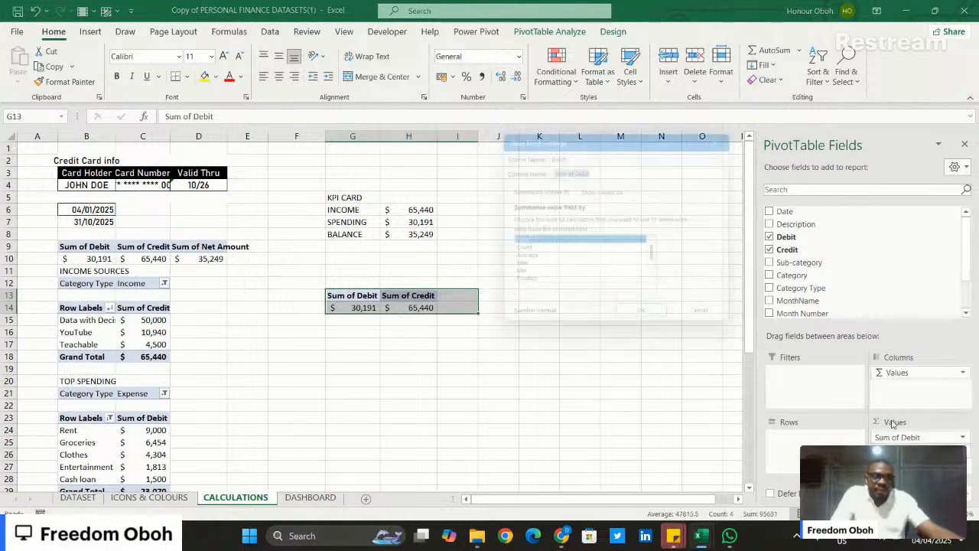
click(530, 269)
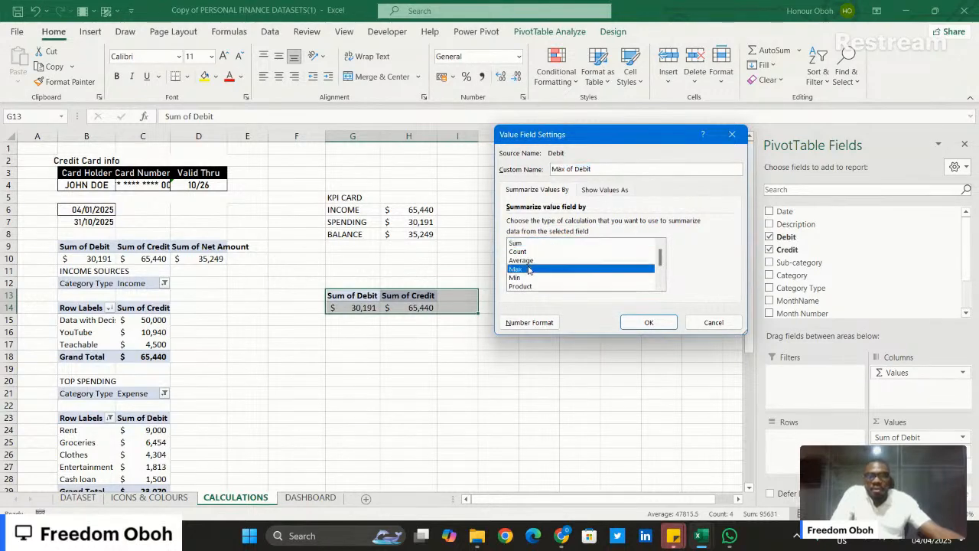
click(647, 323)
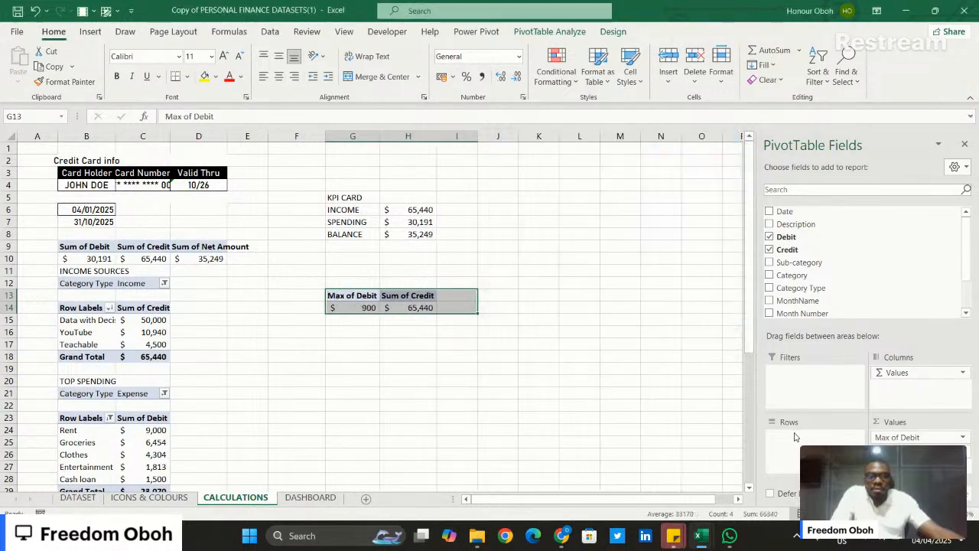
click(963, 438)
click(946, 441)
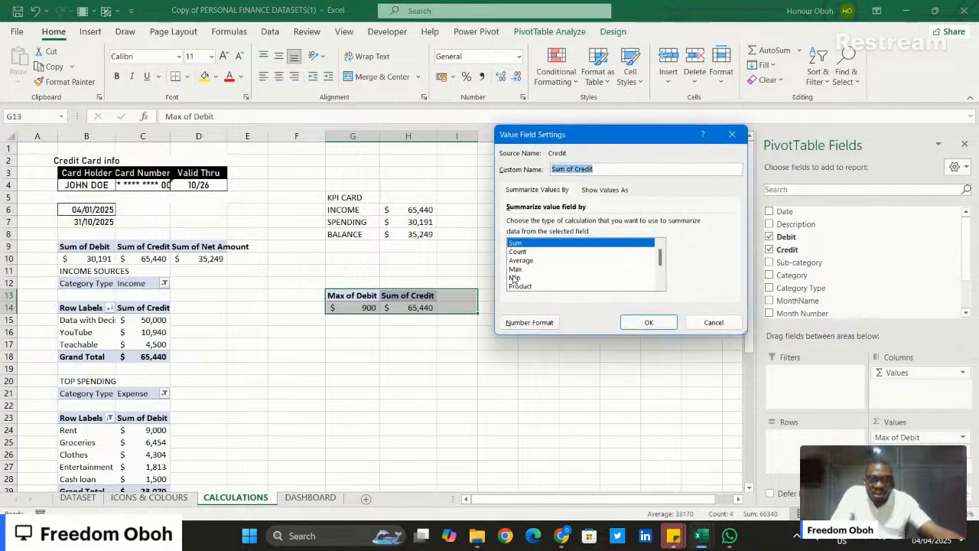
click(525, 270)
click(648, 322)
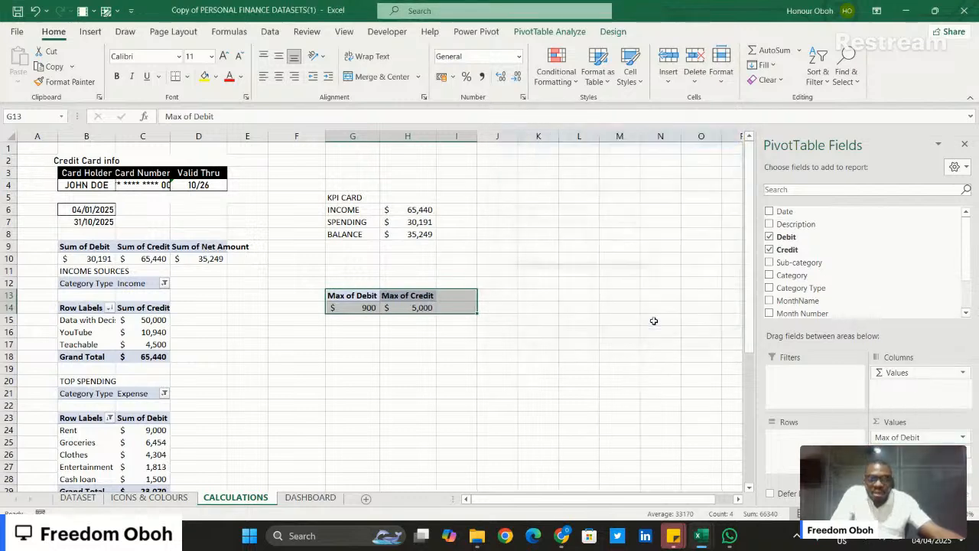
- Check the maximum debit and credit cells against the finished dashboard in the Personal Finance workbook, and return to the CALCULATIONS sheet
click(459, 342)
click(402, 306)
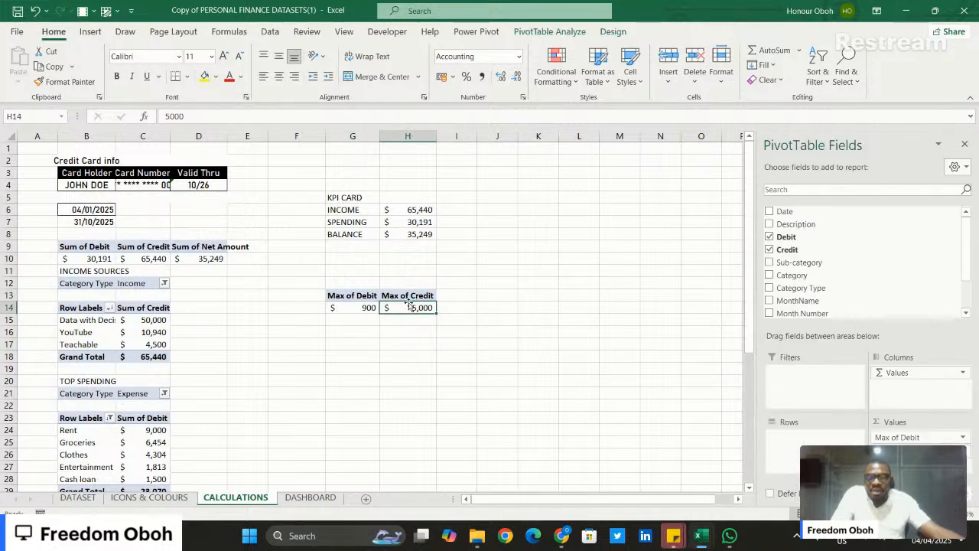
click(343, 305)
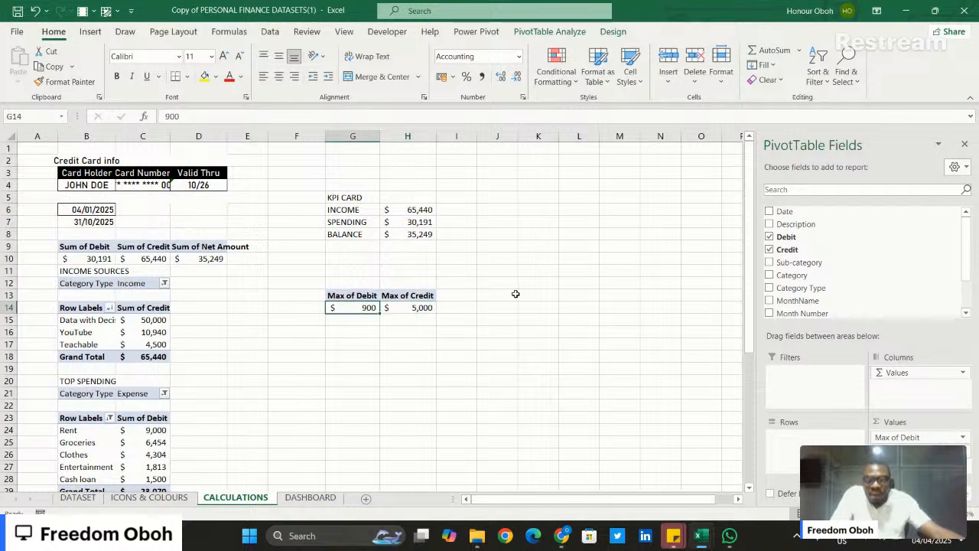
click(406, 308)
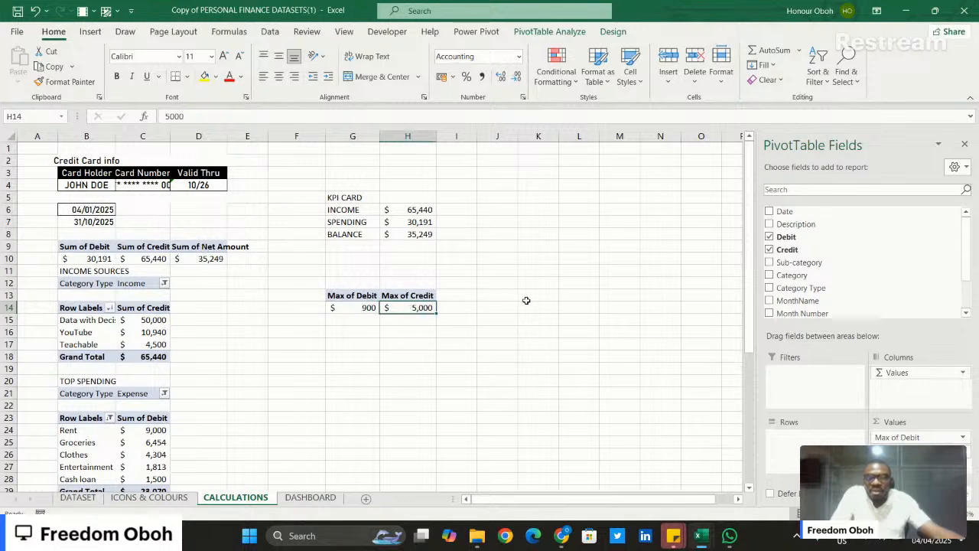
scroll(526, 300, down, 3)
mouse_move(698, 535)
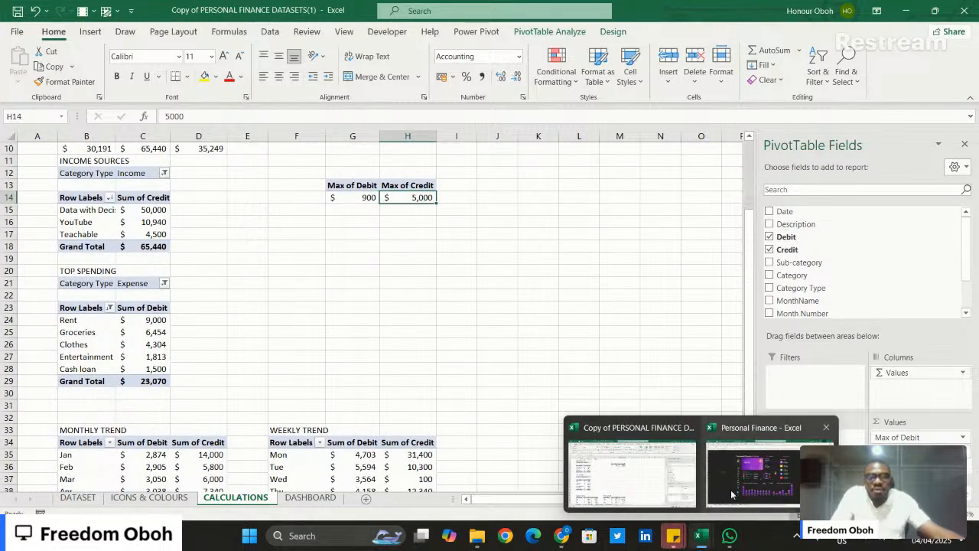
click(751, 475)
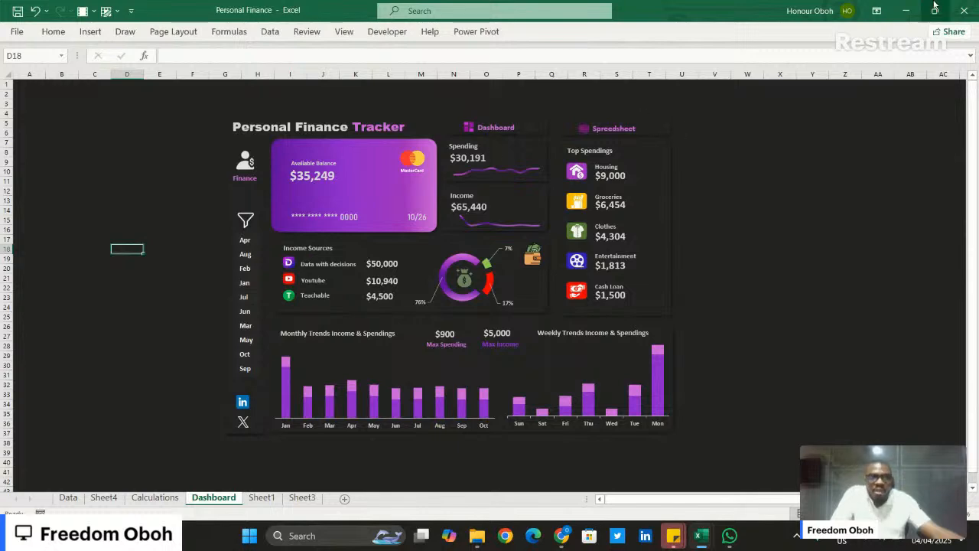
click(906, 10)
scroll(388, 262, up, 3)
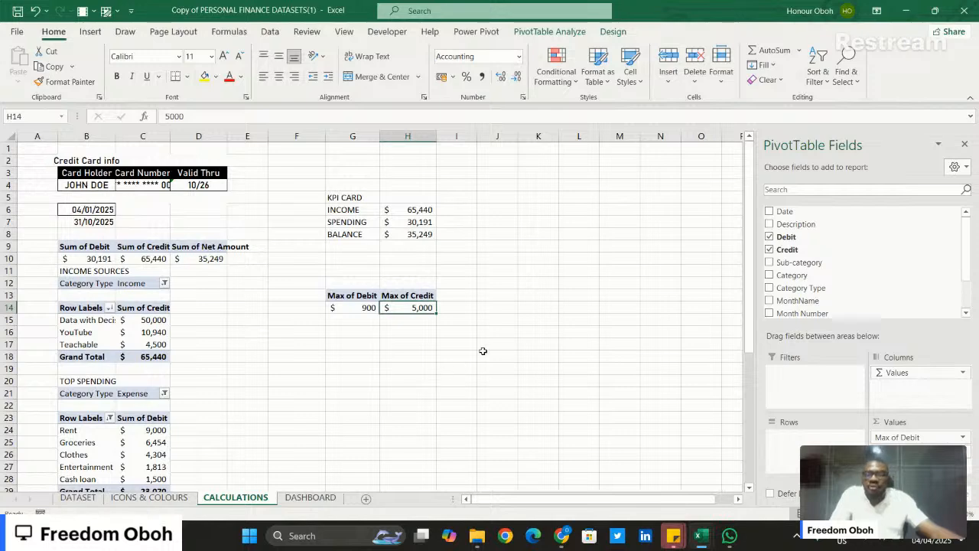
- Look over the blank DASHBOARD sheet and its display options, and bring up the Personal Finance workbook's finished dashboard for reference
click(310, 498)
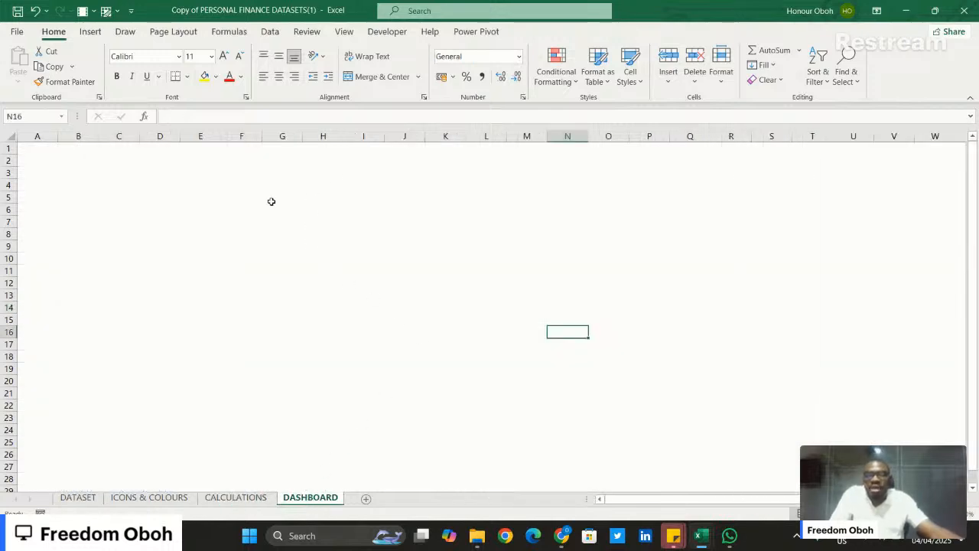
click(344, 31)
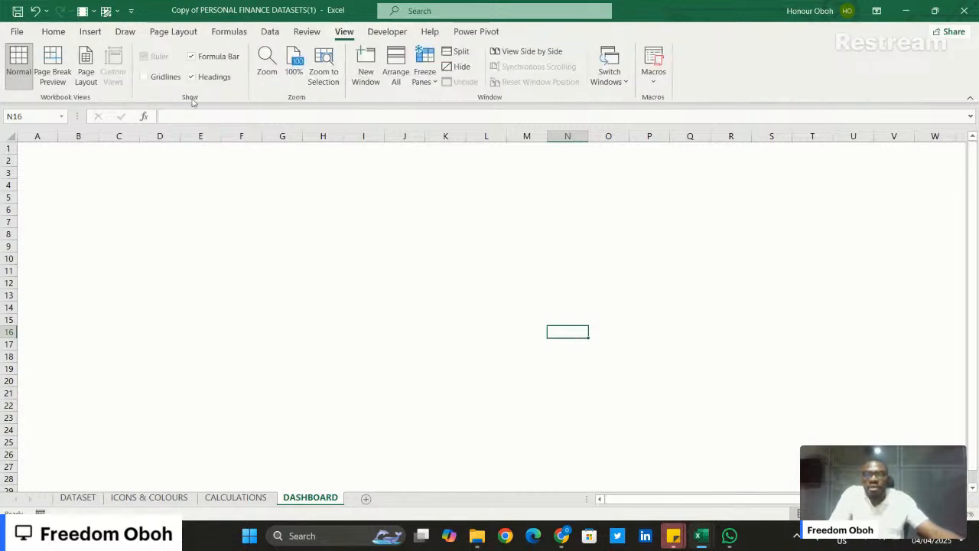
click(247, 206)
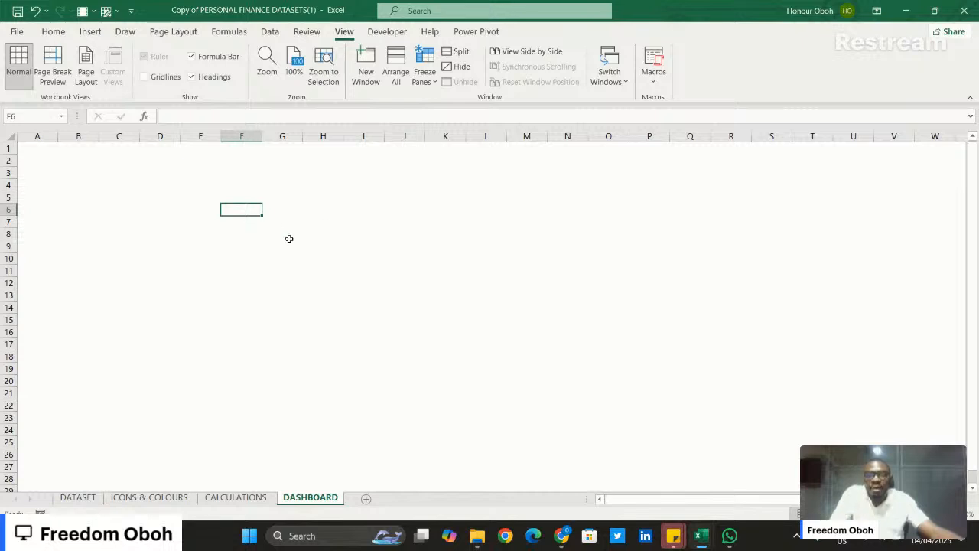
mouse_move(699, 535)
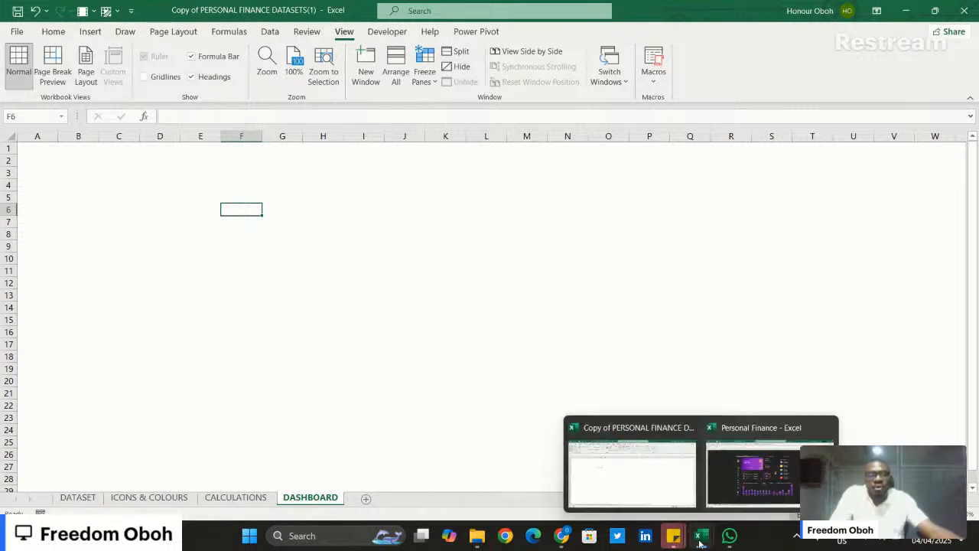
click(752, 466)
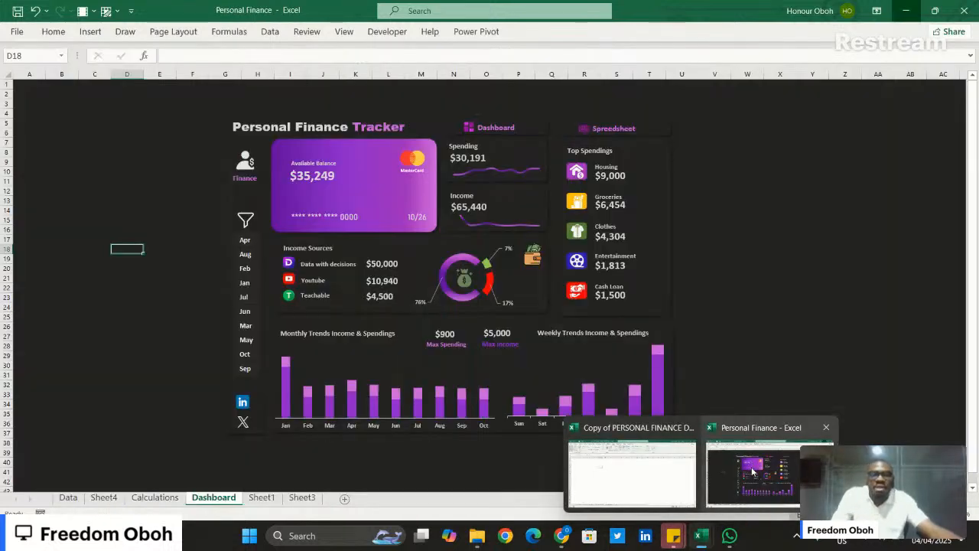
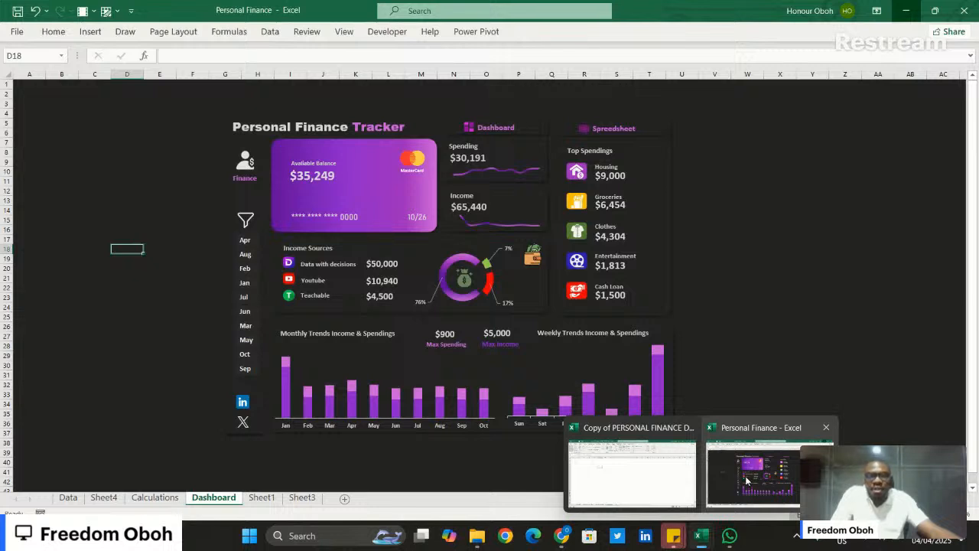
- Examine the spending trend card on the Personal Finance workbook's finished dashboard, and return to the PERSONAL FINANCE DATASETS workbook
click(746, 478)
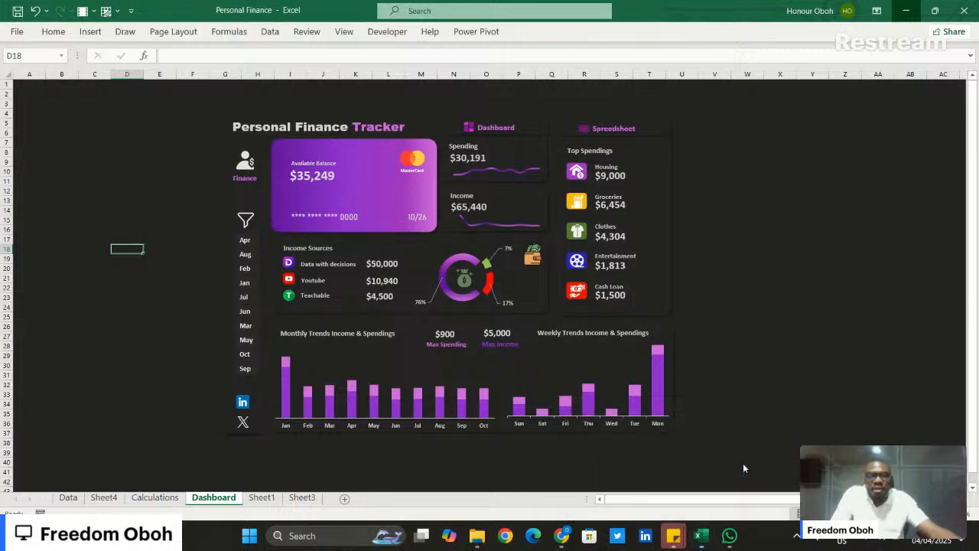
click(516, 170)
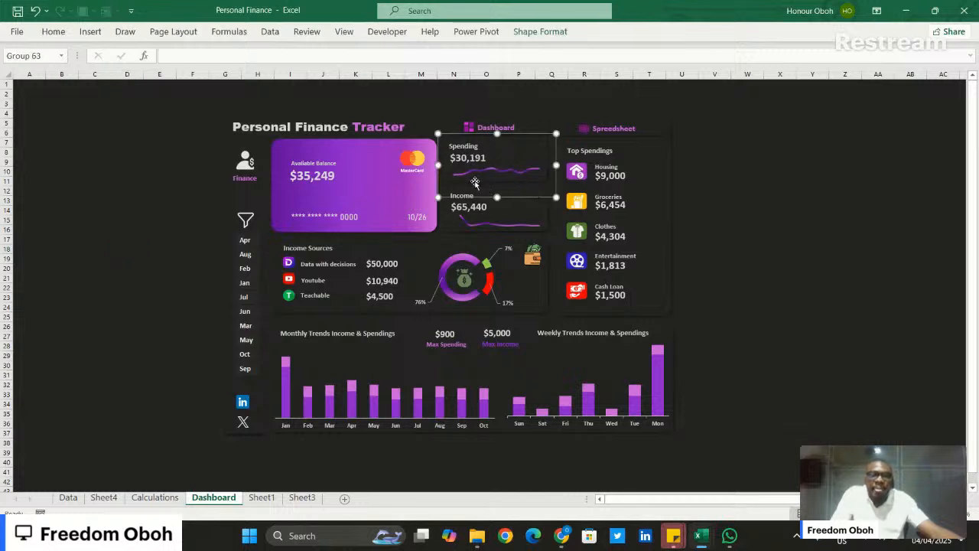
click(752, 260)
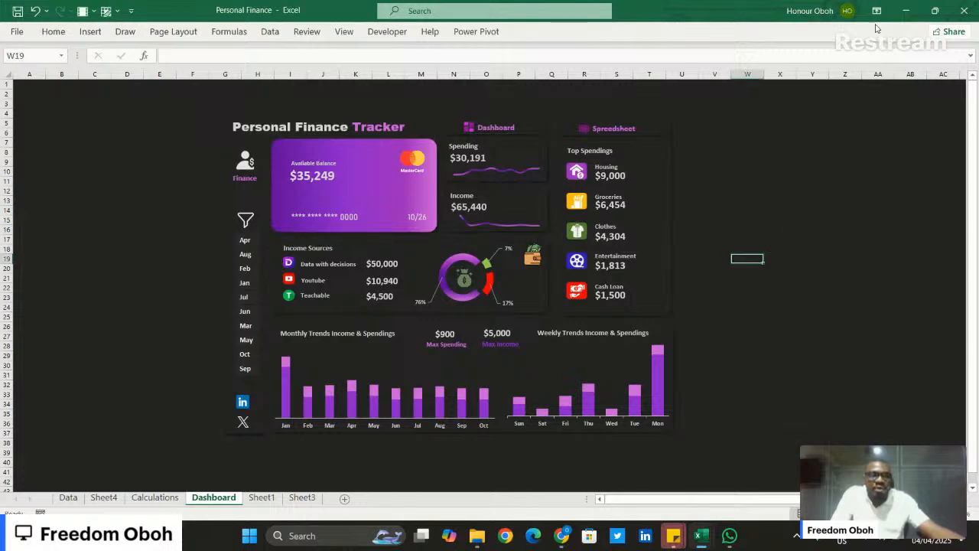
click(906, 10)
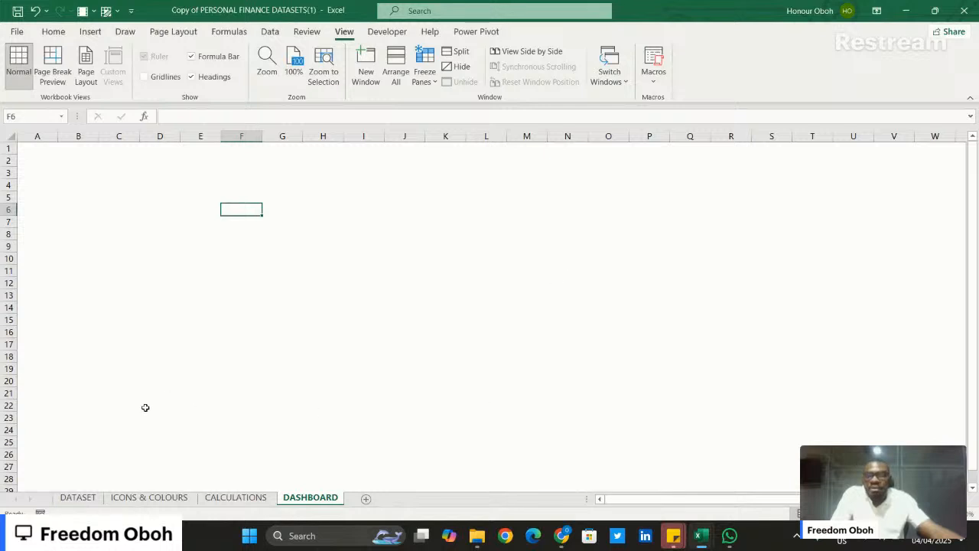
- Copy the maximum debit and credit PivotTable on the CALCULATIONS sheet to K5
click(236, 499)
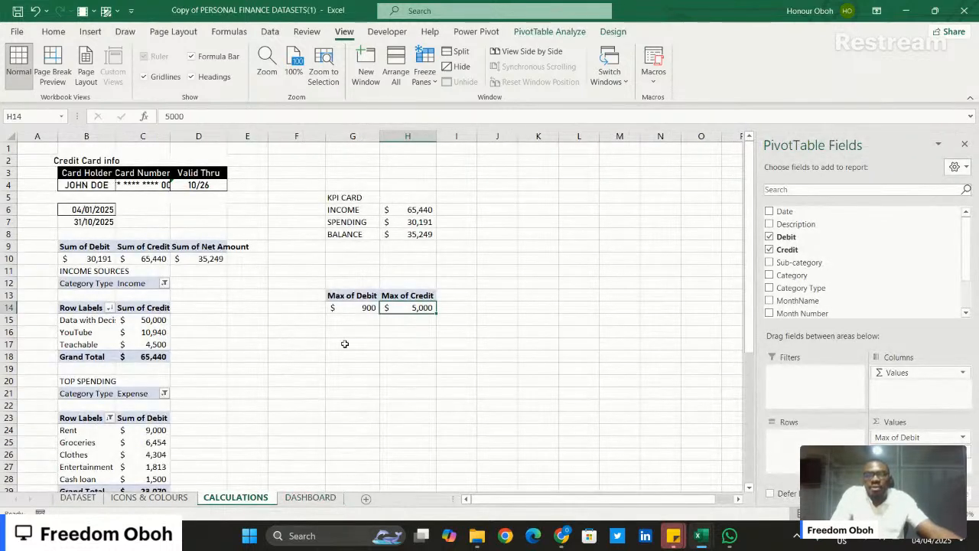
scroll(345, 343, down, 2)
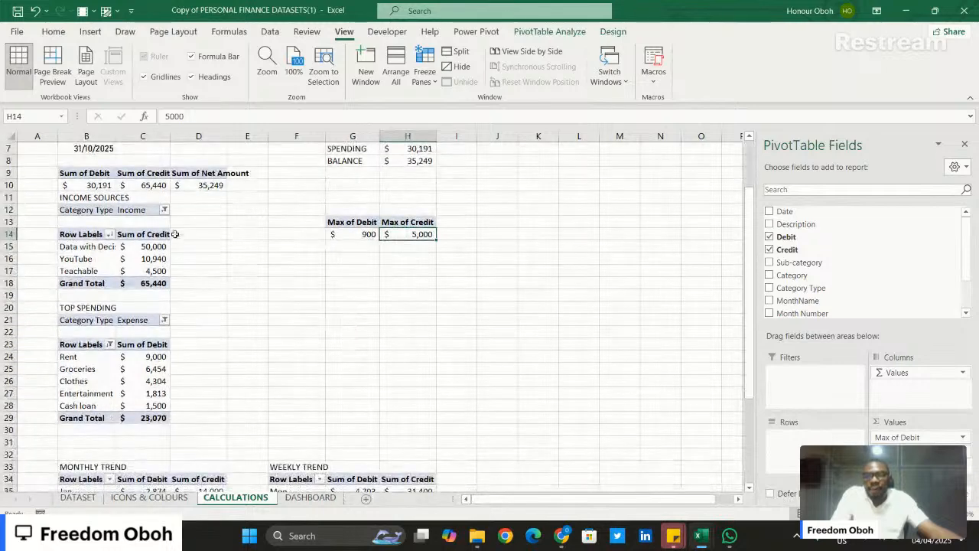
drag(340, 221, 418, 231)
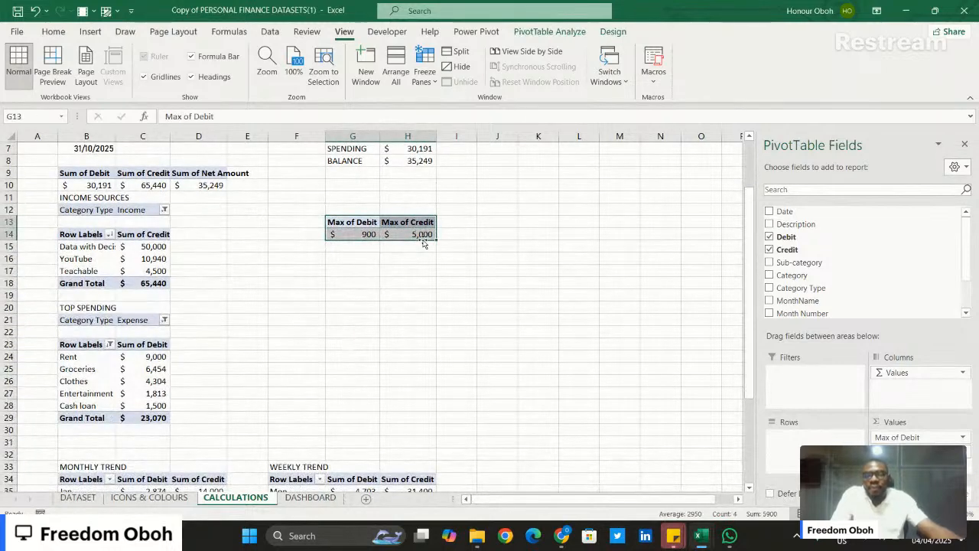
key(ctrl+c)
scroll(539, 155, up, 2)
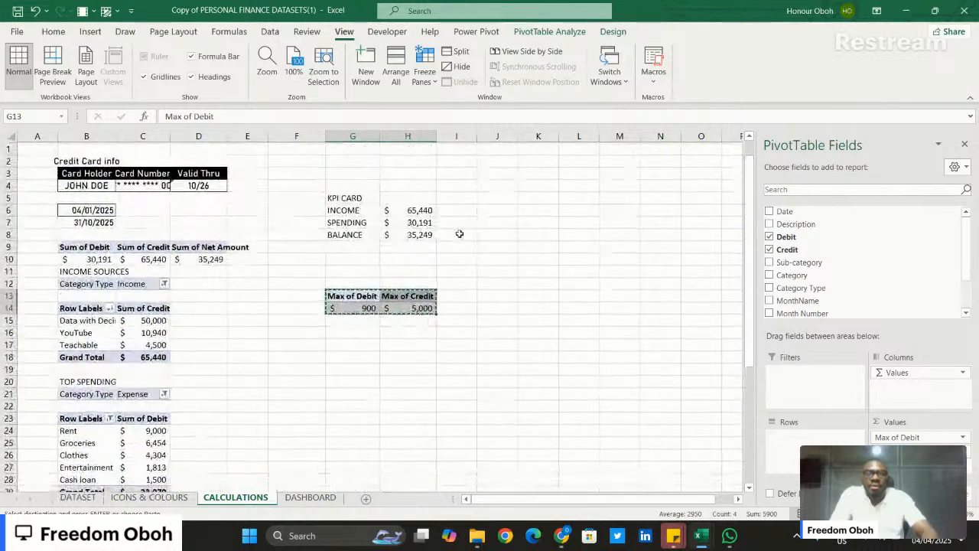
click(534, 198)
key(ctrl+v)
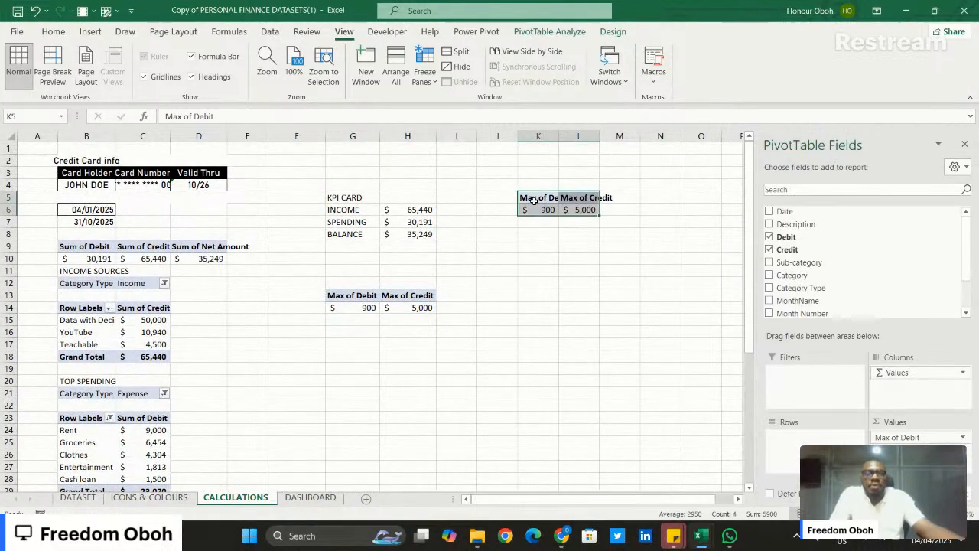
- Remove Max of Debit from the PivotTable at K5 and summarize its Credit value field by Sum
drag(901, 438, 612, 437)
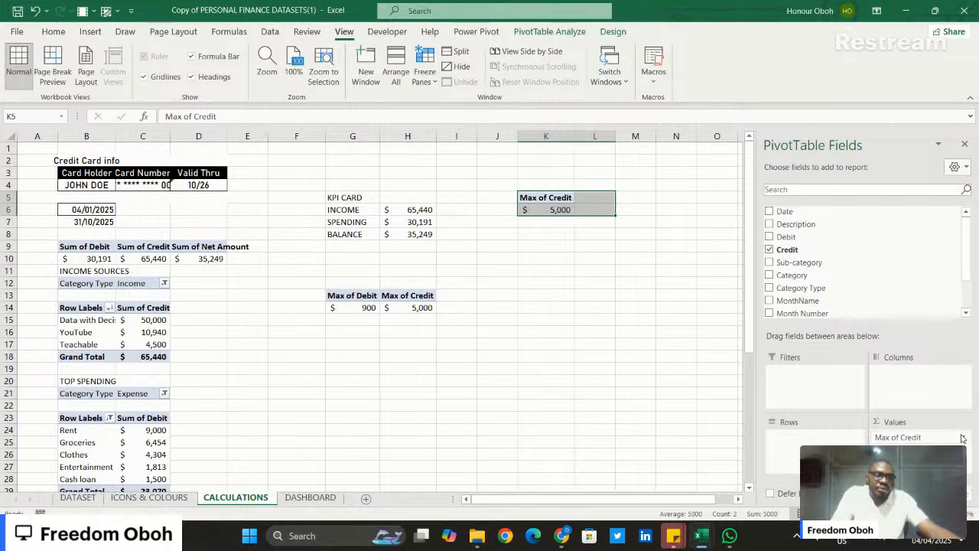
click(959, 436)
click(899, 424)
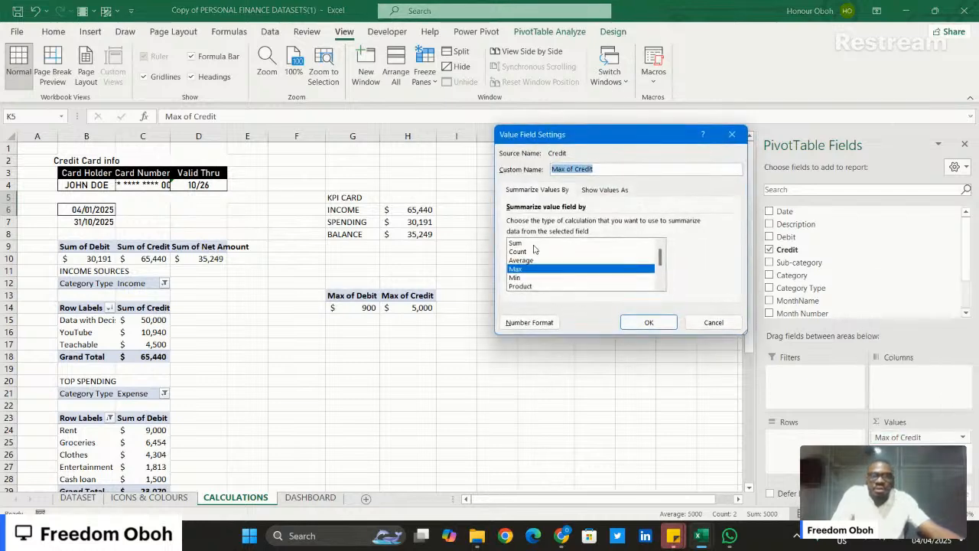
click(538, 244)
click(649, 322)
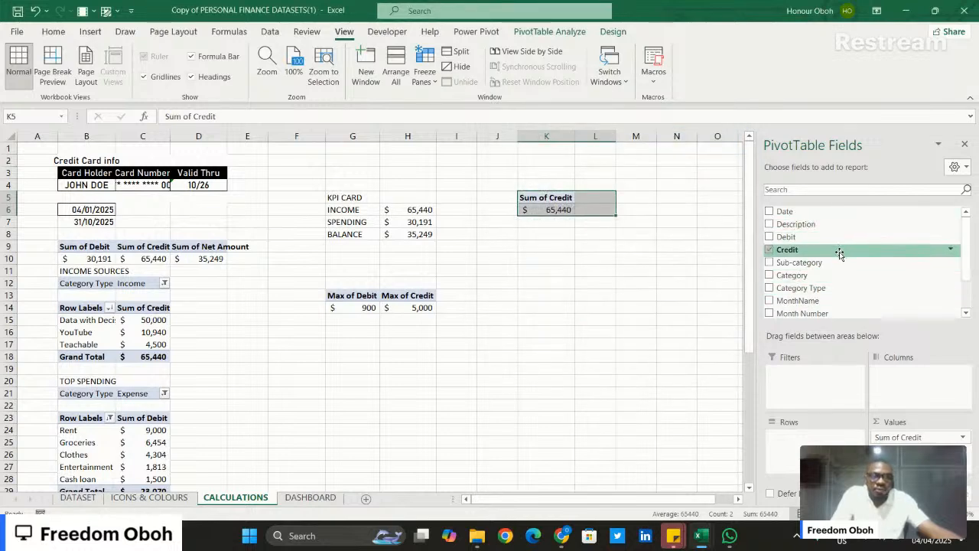
- Break the credit PivotTable at K5 down by Month Number in rows
scroll(839, 254, down, 2)
drag(841, 268, 817, 436)
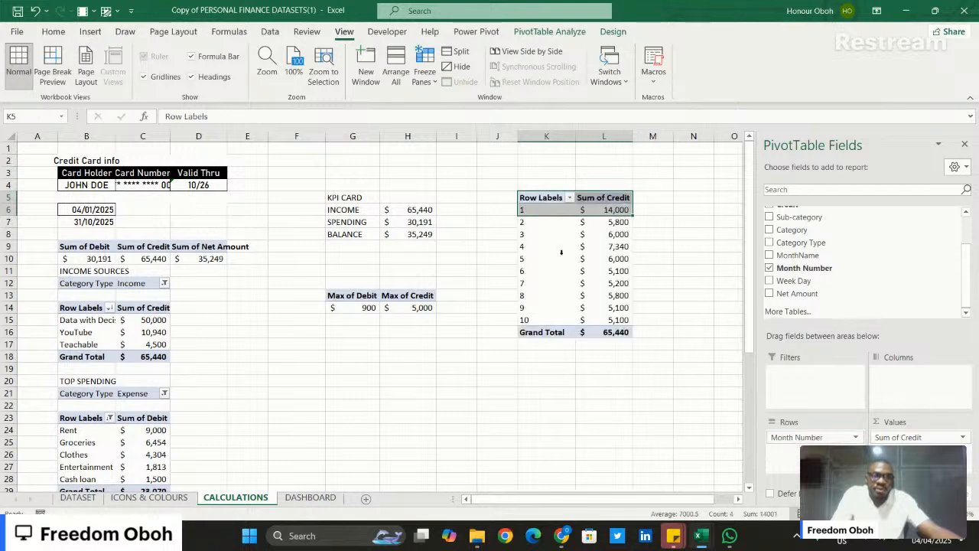
click(690, 296)
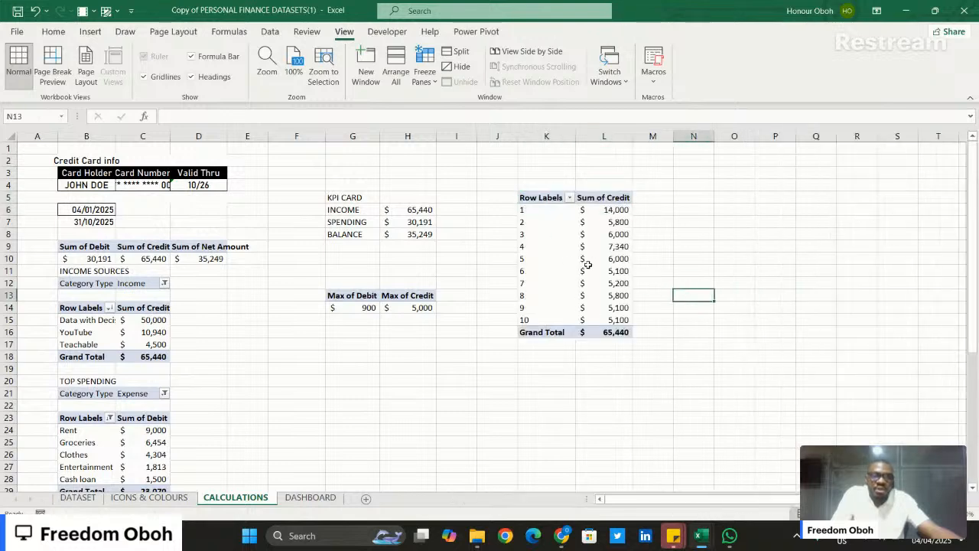
click(597, 209)
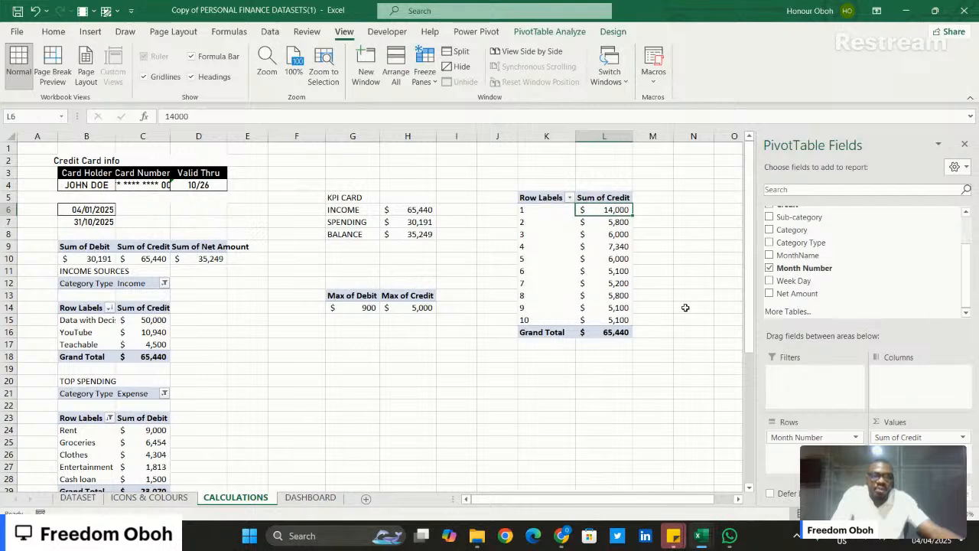
- Duplicate the whole monthly credit PivotTable, placing the copy at K19
scroll(685, 308, down, 1)
drag(525, 158, 601, 292)
key(ctrl+c)
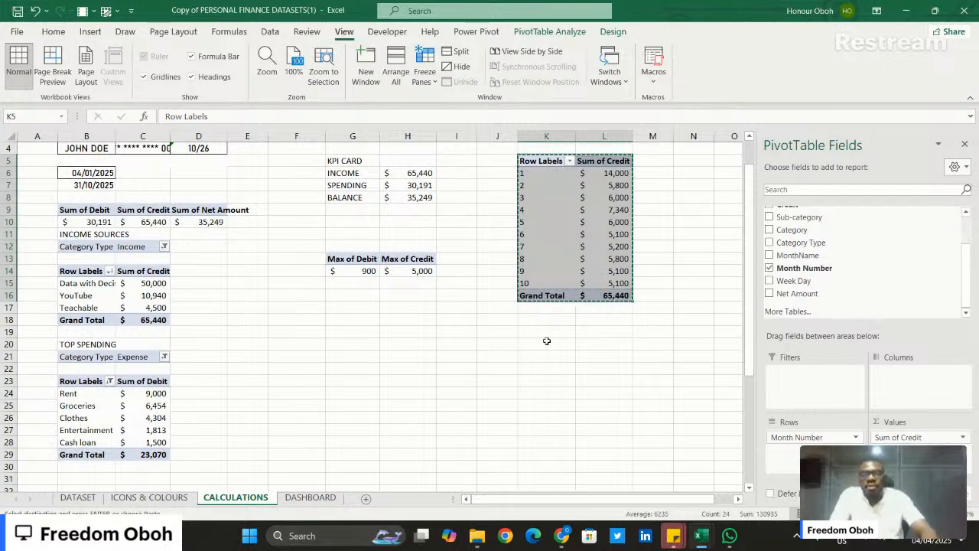
click(537, 332)
key(ctrl+v)
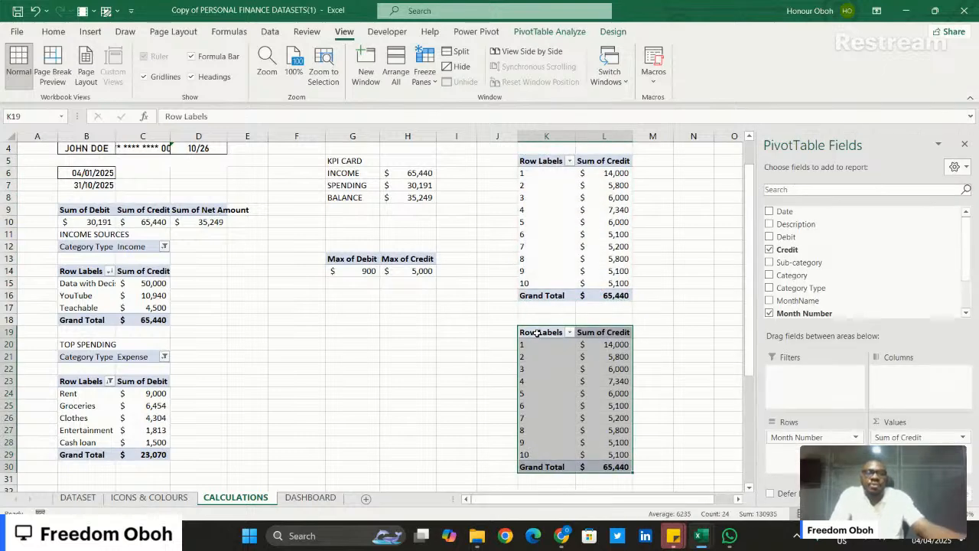
- Replace Sum of Credit with Sum of Debit in the copied monthly PivotTable at K19
drag(929, 441, 649, 413)
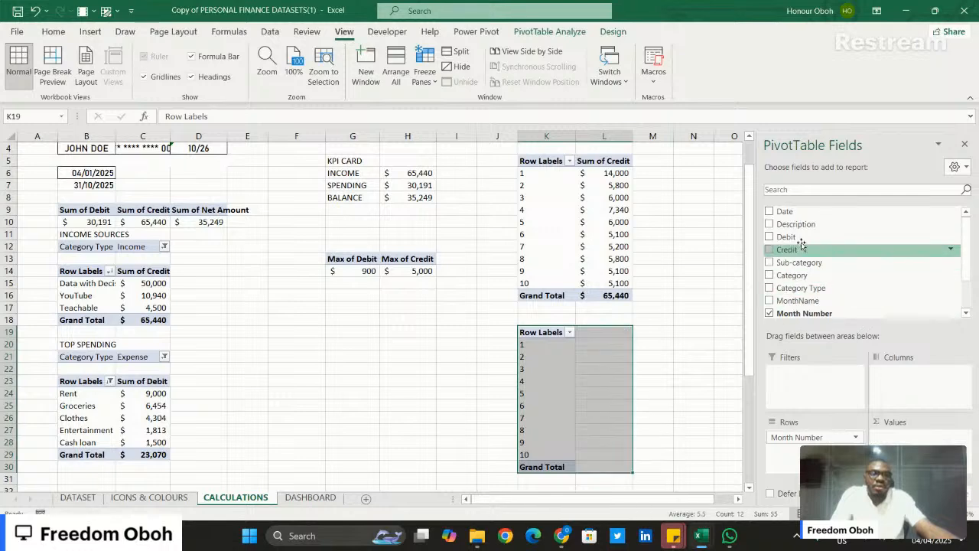
drag(802, 239, 903, 451)
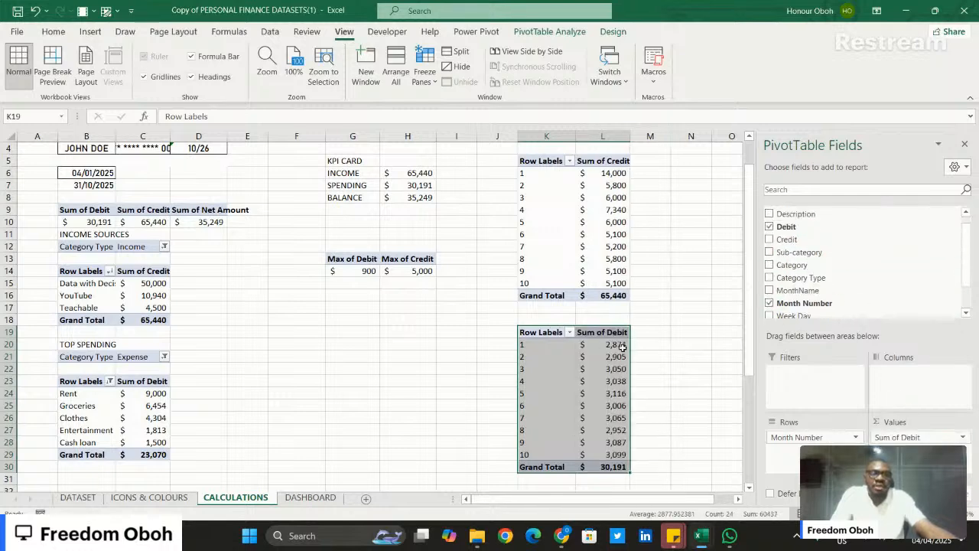
click(687, 356)
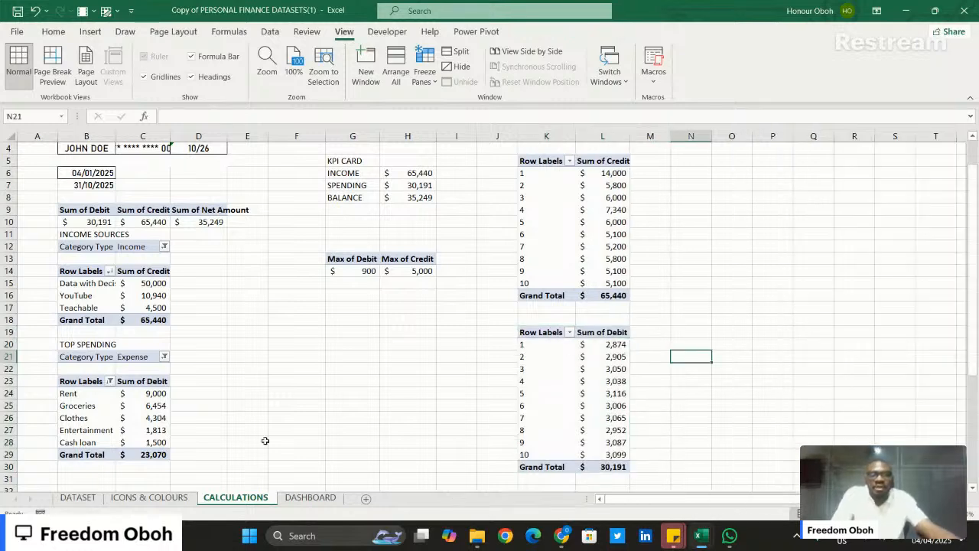
- Compare the monthly PivotTables with the Spending and Income trend lines on the Personal Finance dashboard, and return to the CALCULATIONS sheet
mouse_move(562, 536)
mouse_move(699, 533)
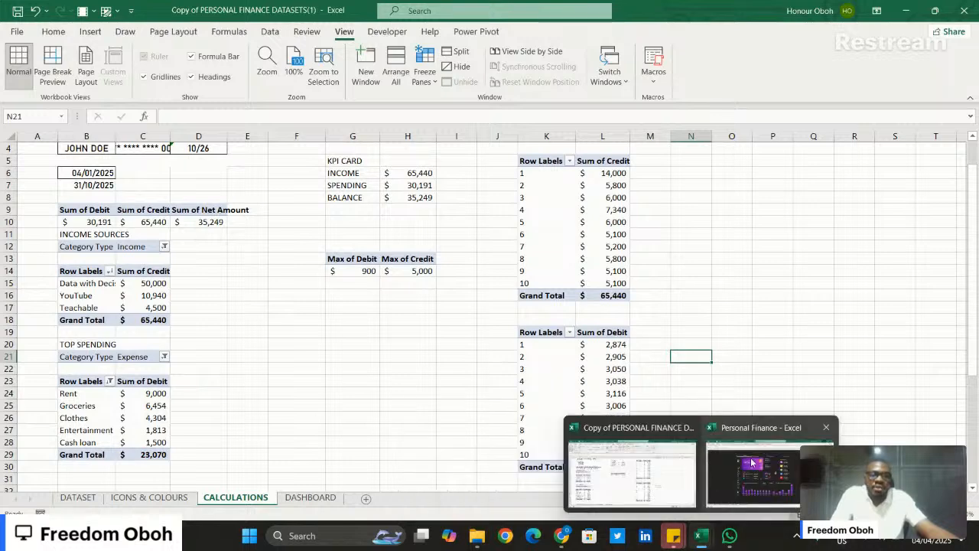
click(745, 463)
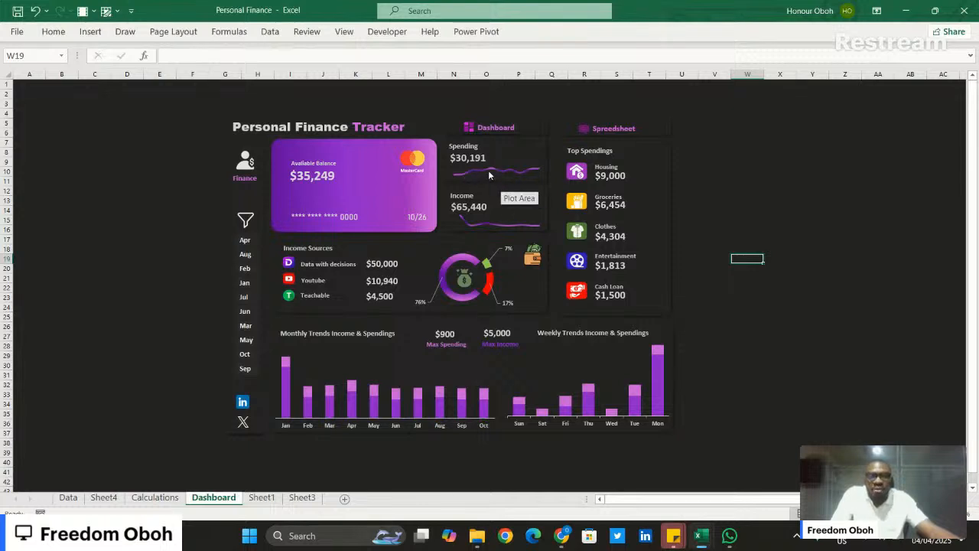
mouse_move(493, 173)
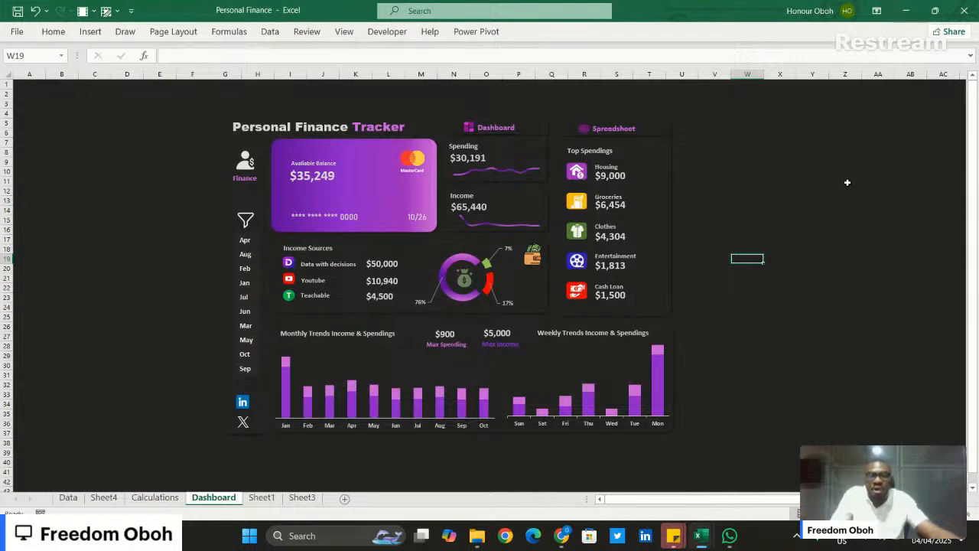
click(901, 13)
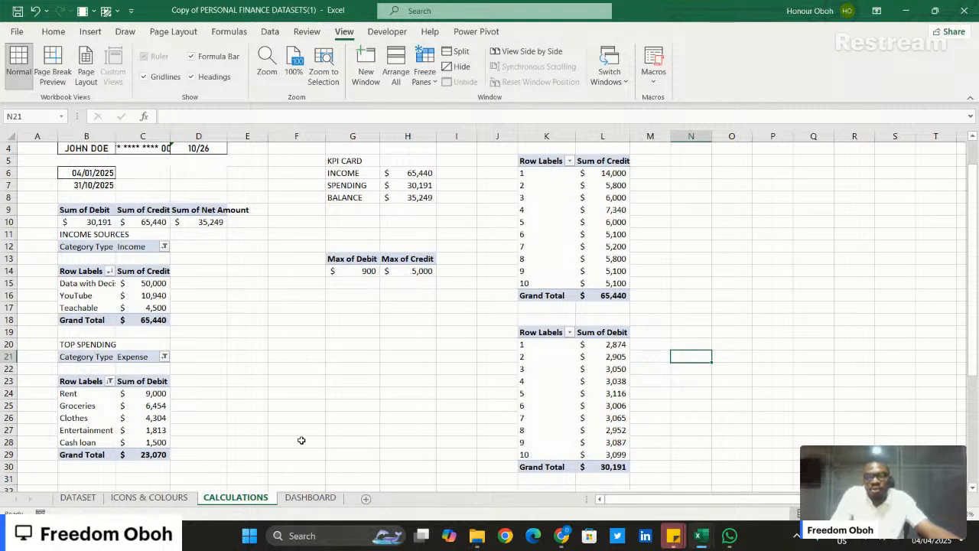
- Review the background, shape and card colours, the month slicer and the icons on the ICONS & COLOURS sheet, and return to the DASHBOARD sheet
click(302, 498)
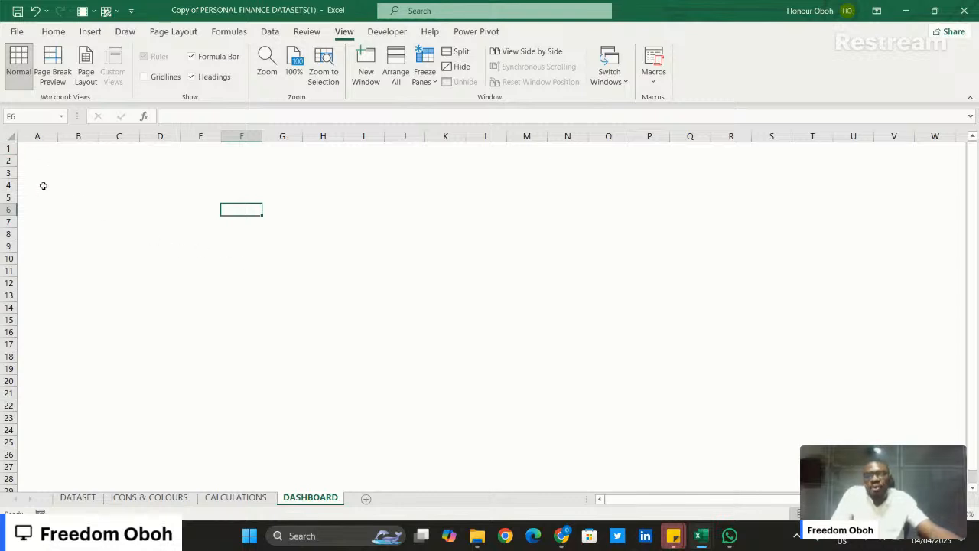
click(145, 496)
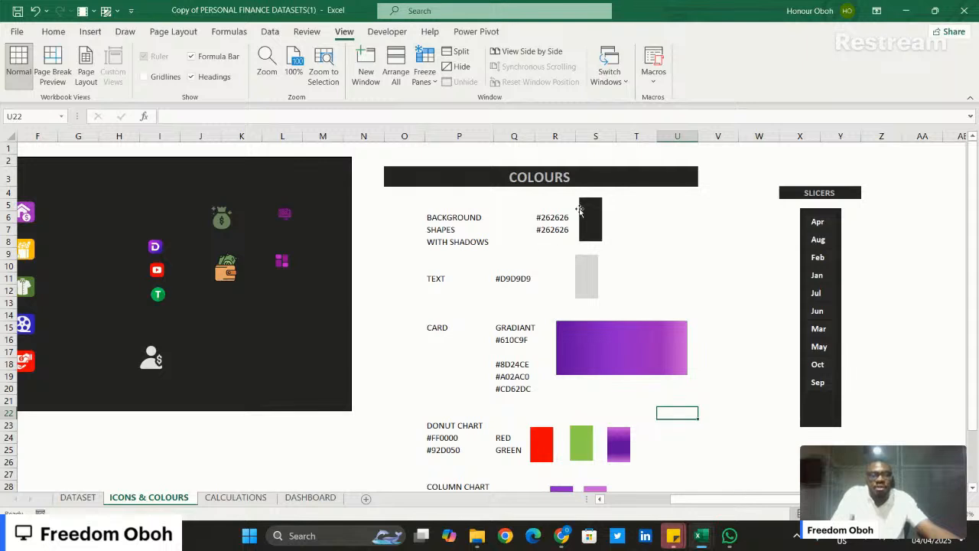
click(554, 218)
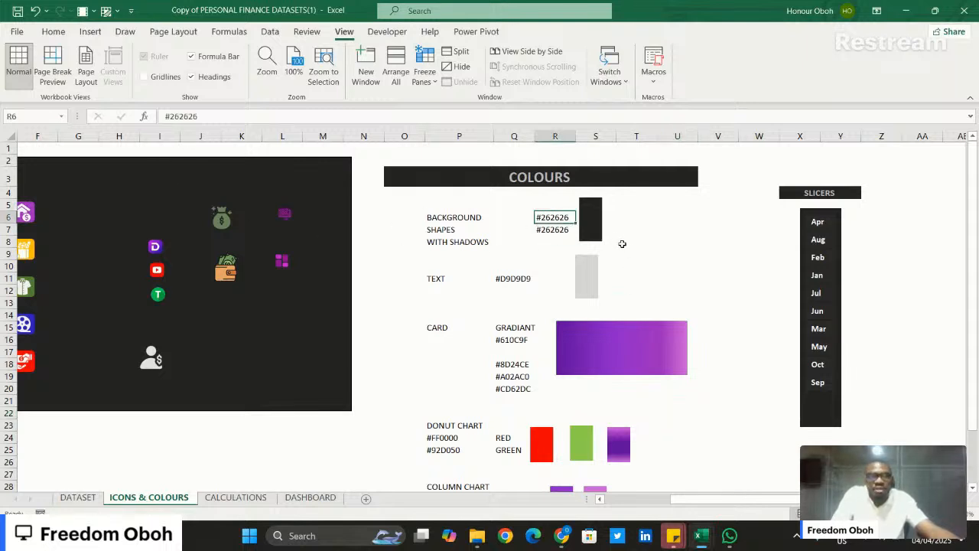
click(596, 229)
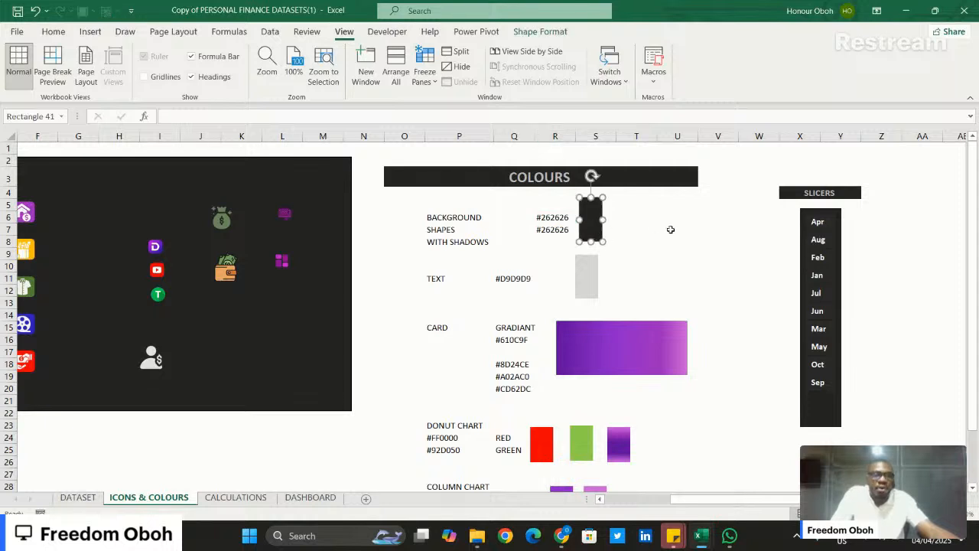
click(670, 230)
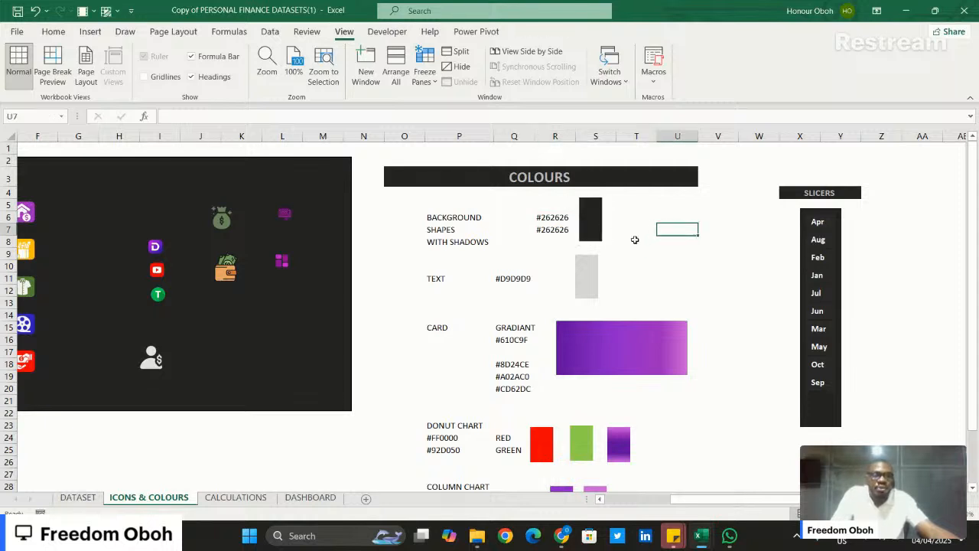
click(615, 341)
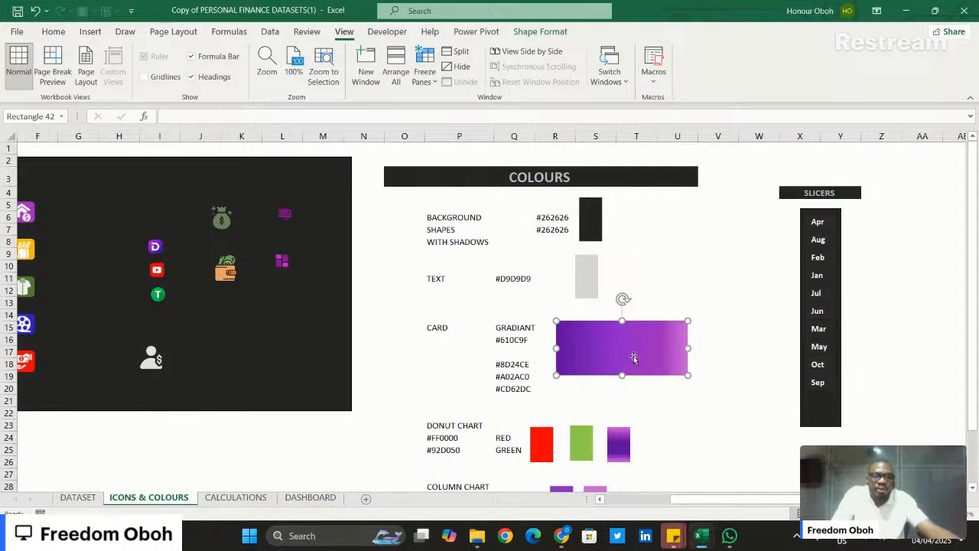
click(701, 276)
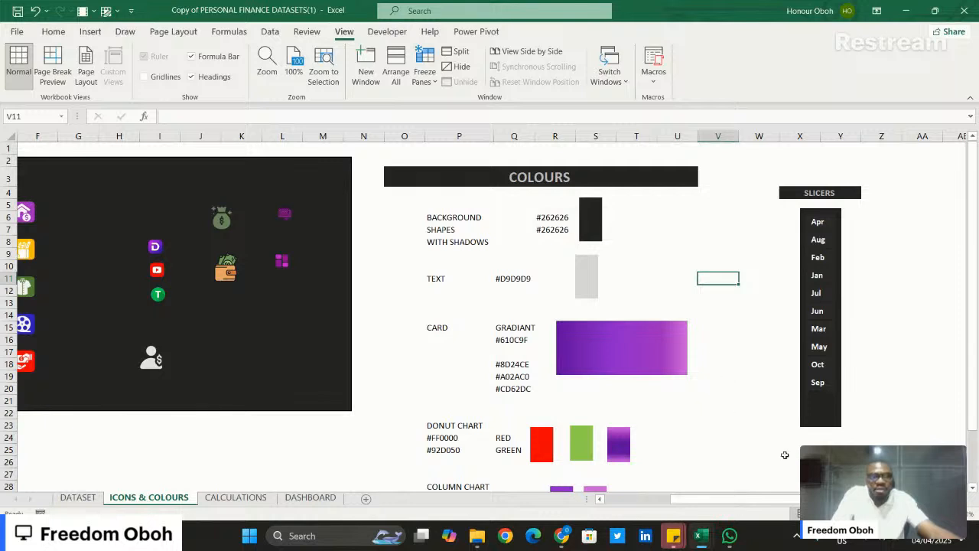
click(835, 417)
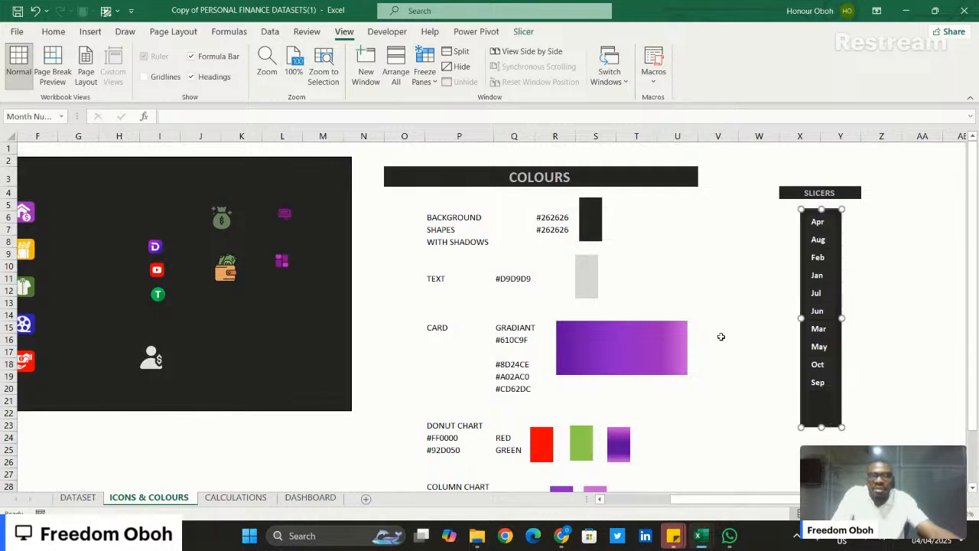
click(523, 31)
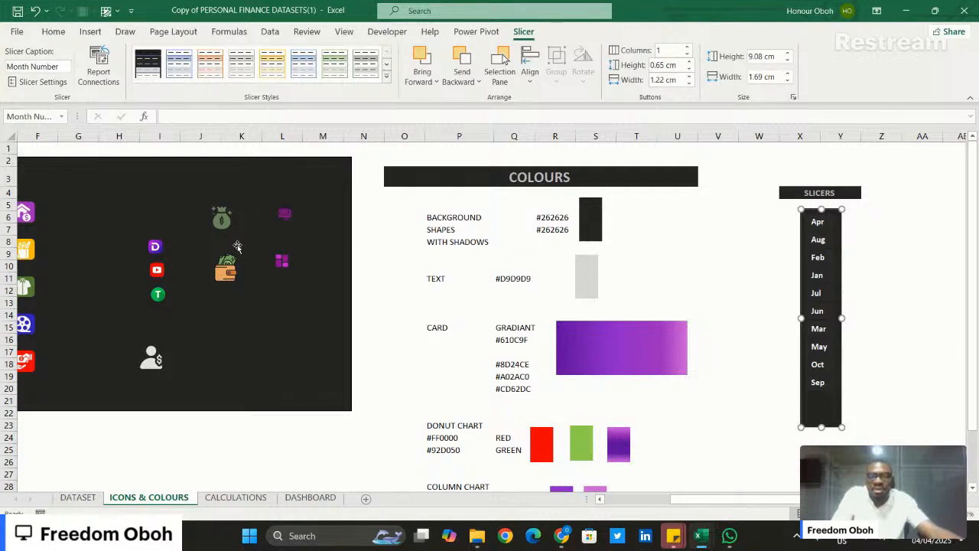
drag(736, 506, 665, 506)
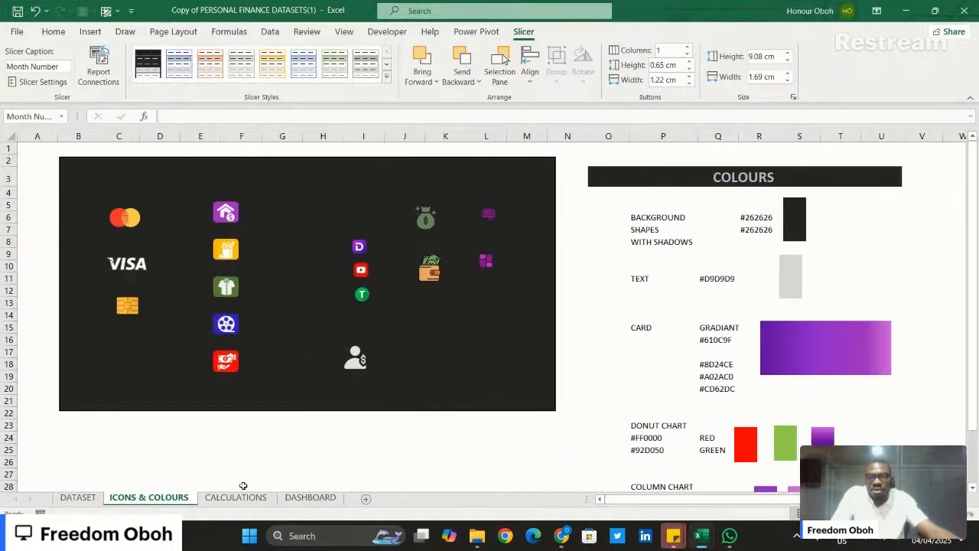
click(309, 497)
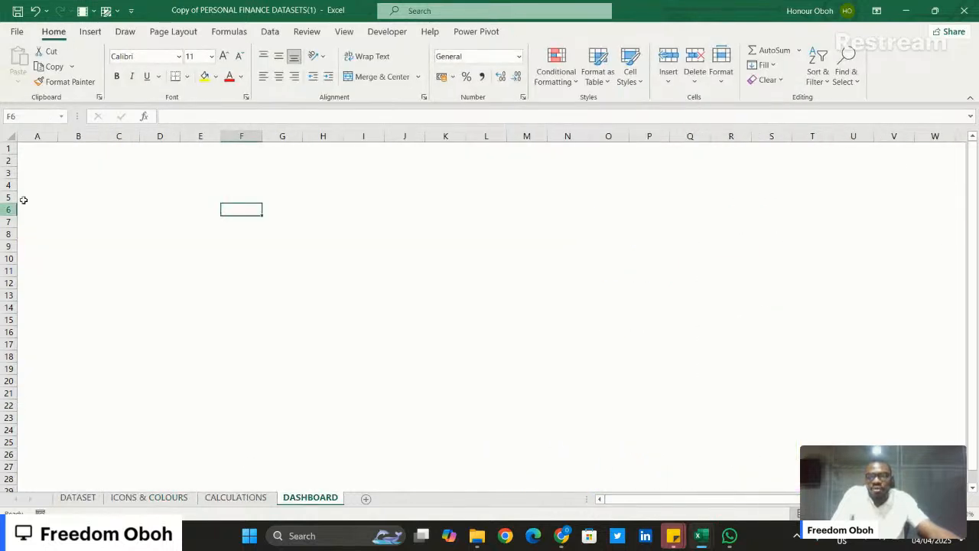
- Fill the entire DASHBOARD sheet with the dark background colour #262626
click(11, 136)
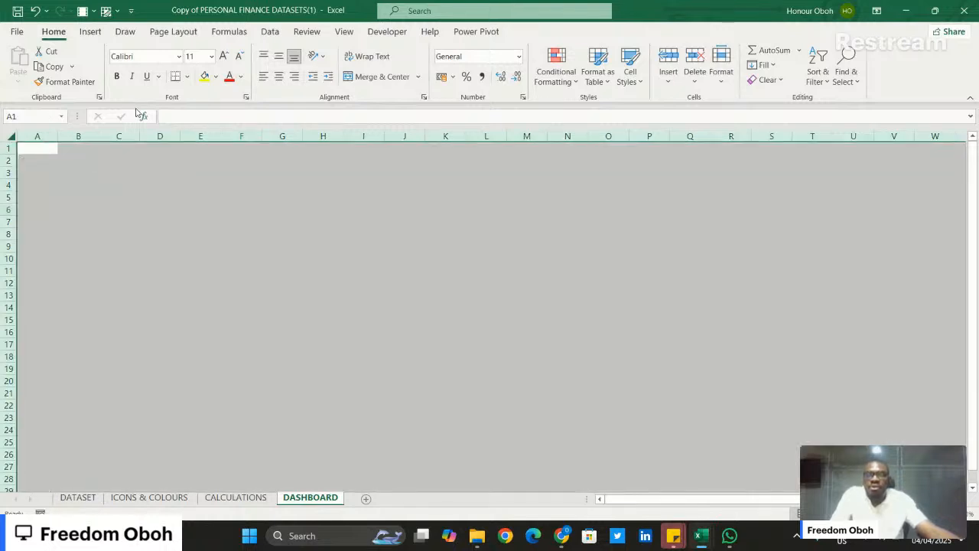
click(217, 76)
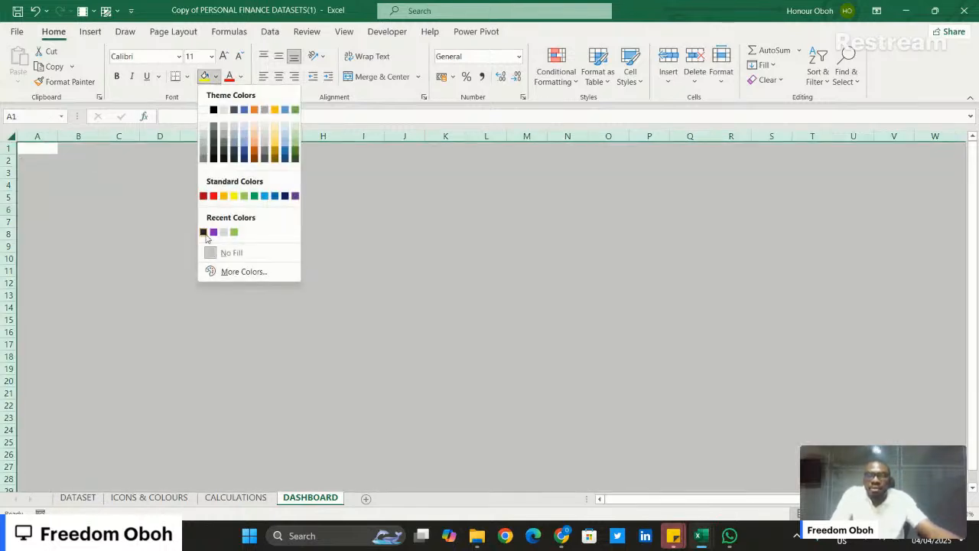
click(204, 232)
click(308, 227)
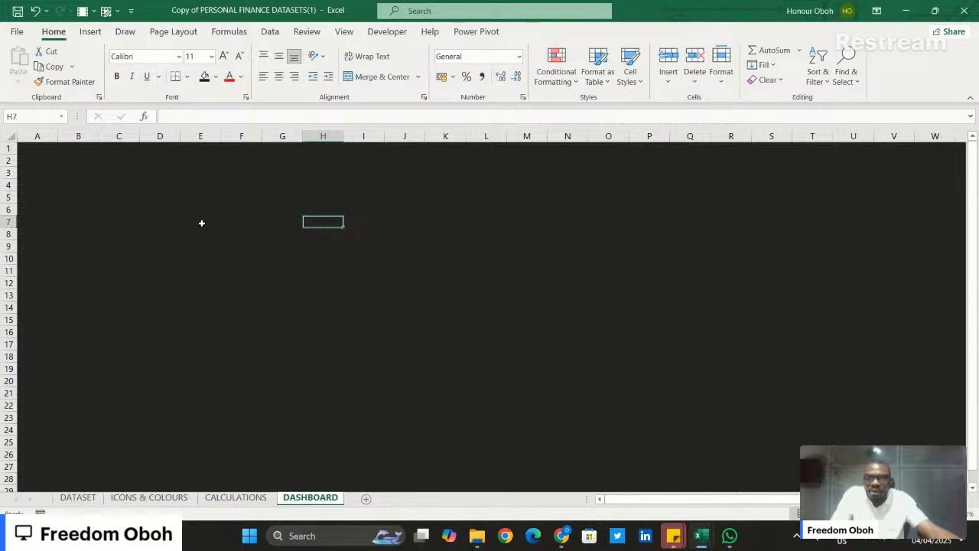
- Check the DASHBOARD background fill's hex code against the background colour listed on the ICONS & COLOURS sheet
click(236, 497)
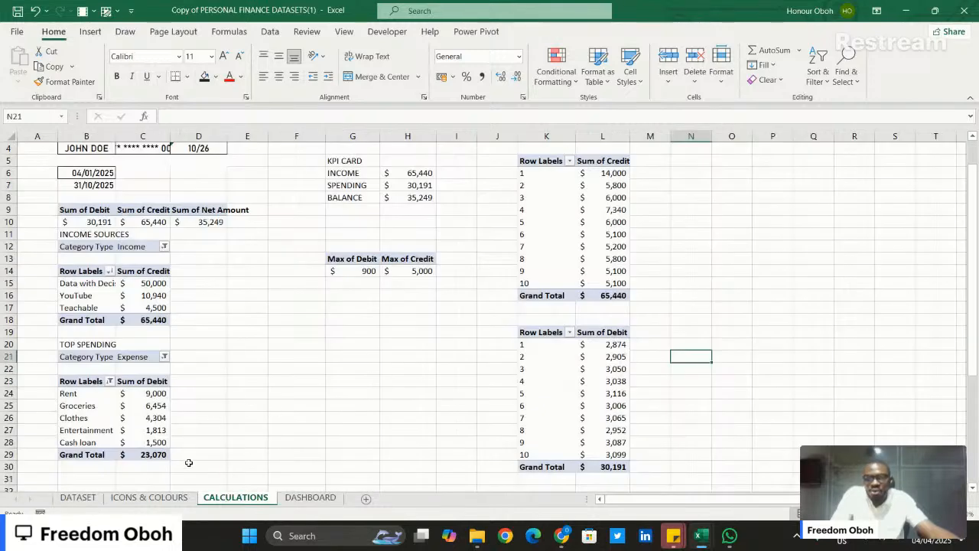
click(149, 497)
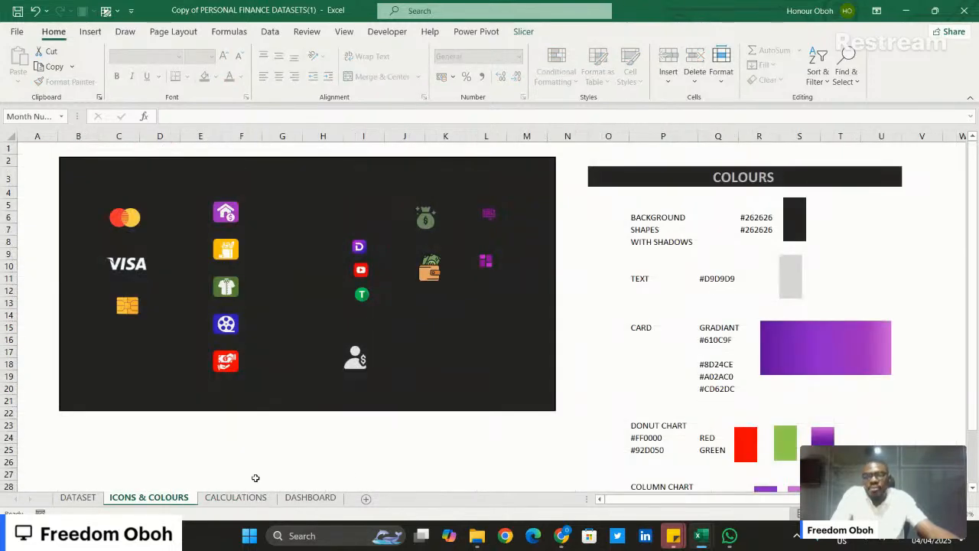
click(310, 497)
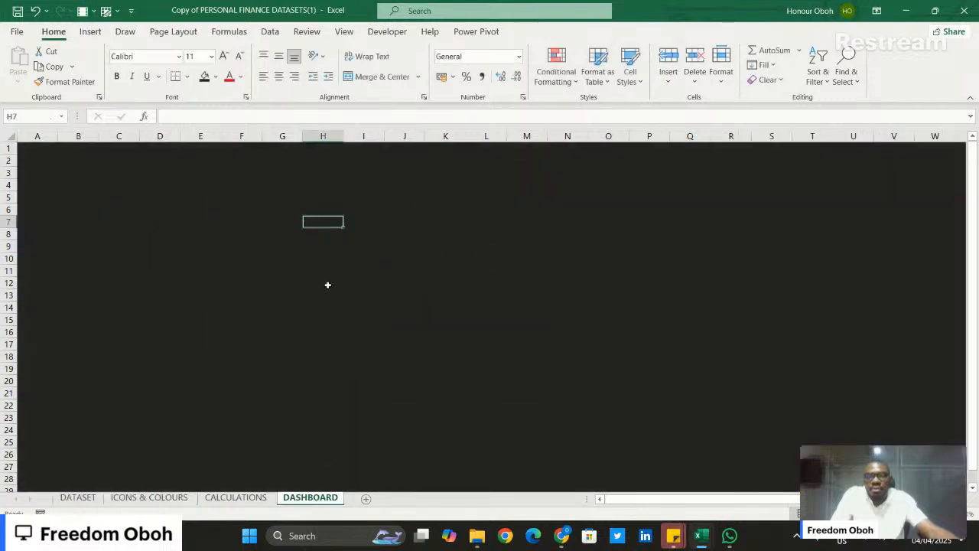
click(216, 76)
click(243, 272)
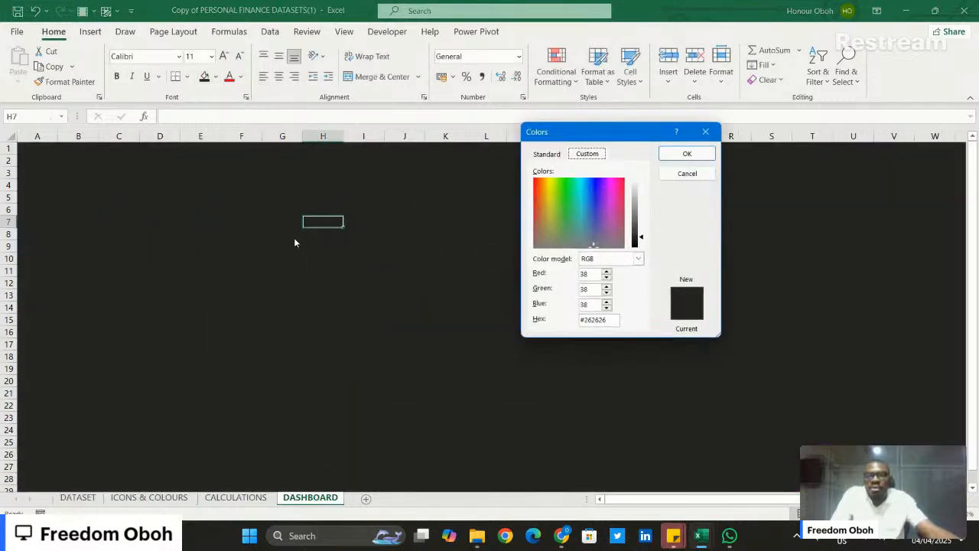
click(685, 153)
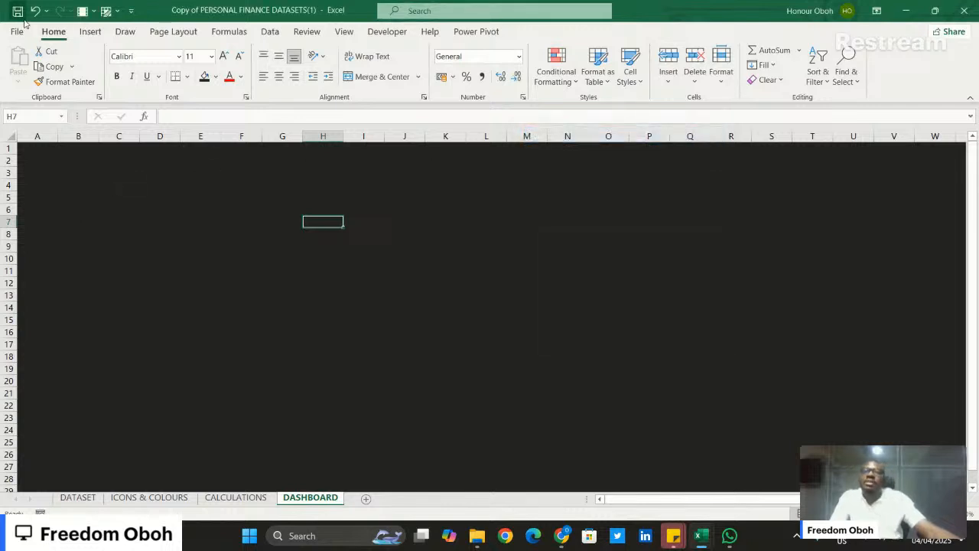
- Draw a rounded rectangle about 4.45 cm high and 8.51 cm wide on the DASHBOARD sheet and make its corners less rounded
click(90, 32)
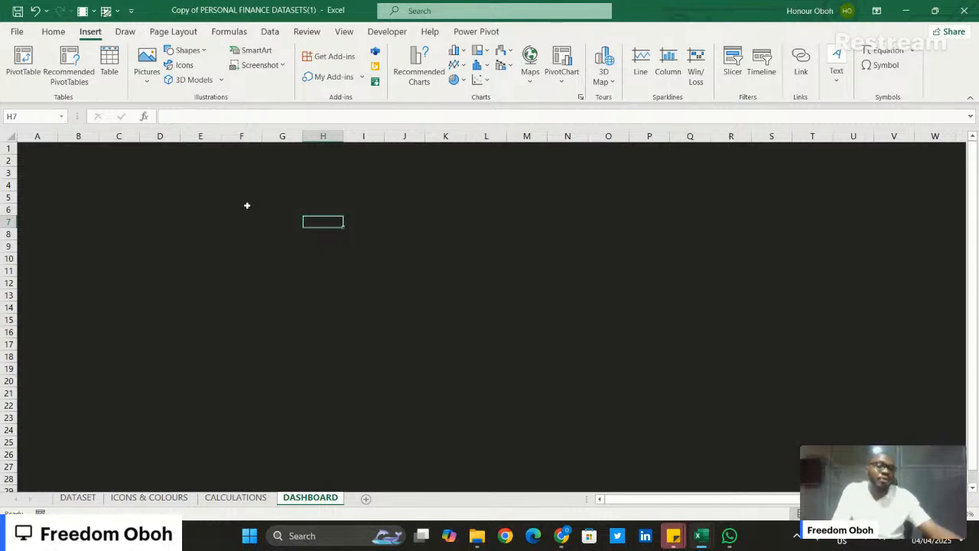
click(192, 51)
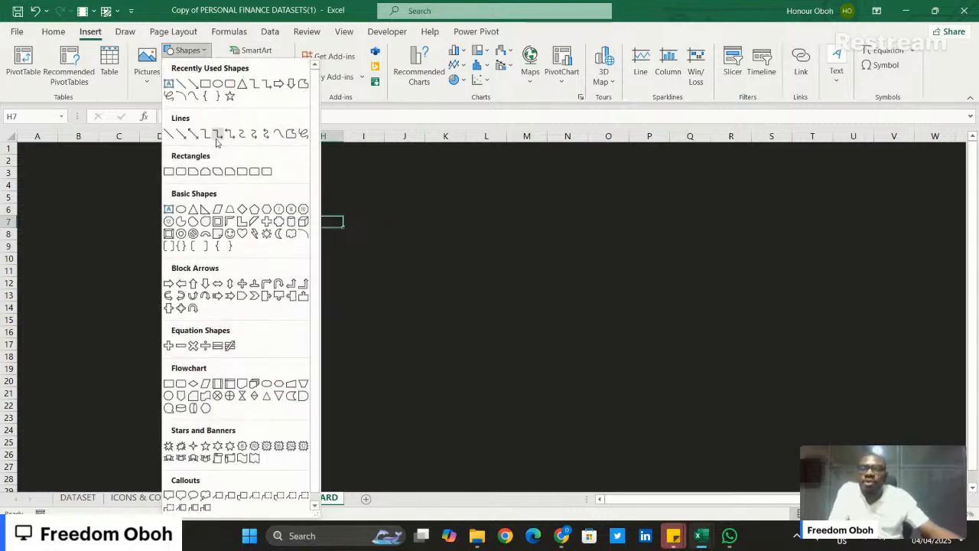
click(230, 84)
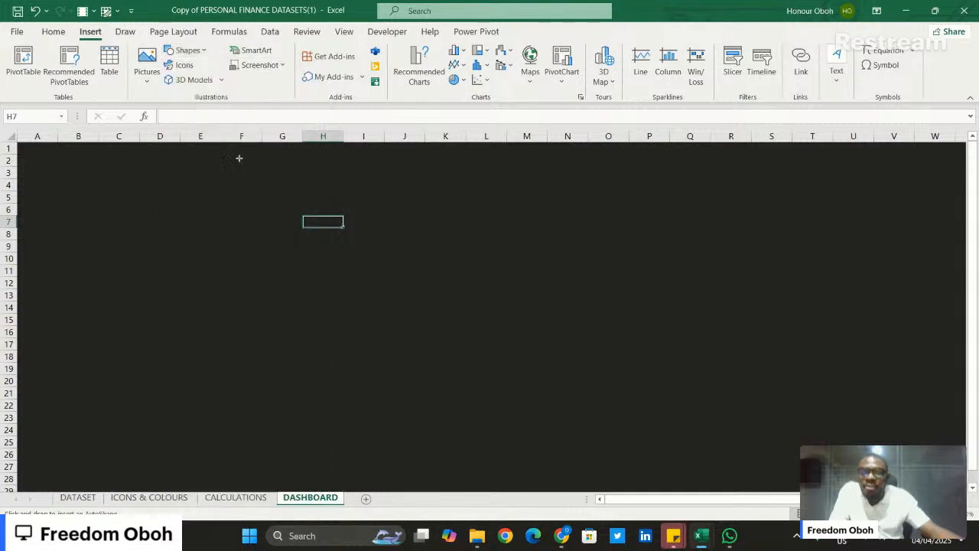
drag(245, 186, 451, 294)
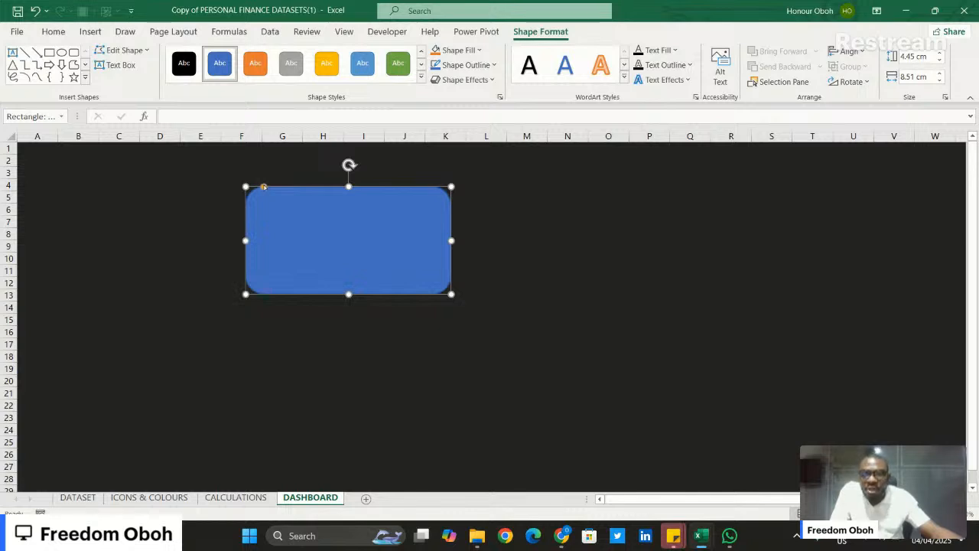
drag(263, 187, 254, 187)
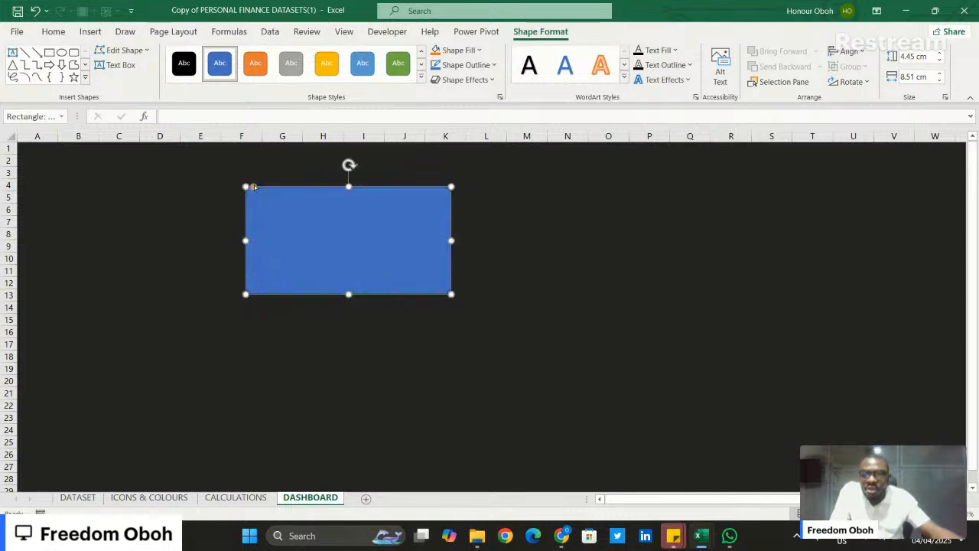
- Shift the rounded rectangle slightly left and set its size to 4.6 cm high by 8.6 cm wide
drag(350, 221, 321, 219)
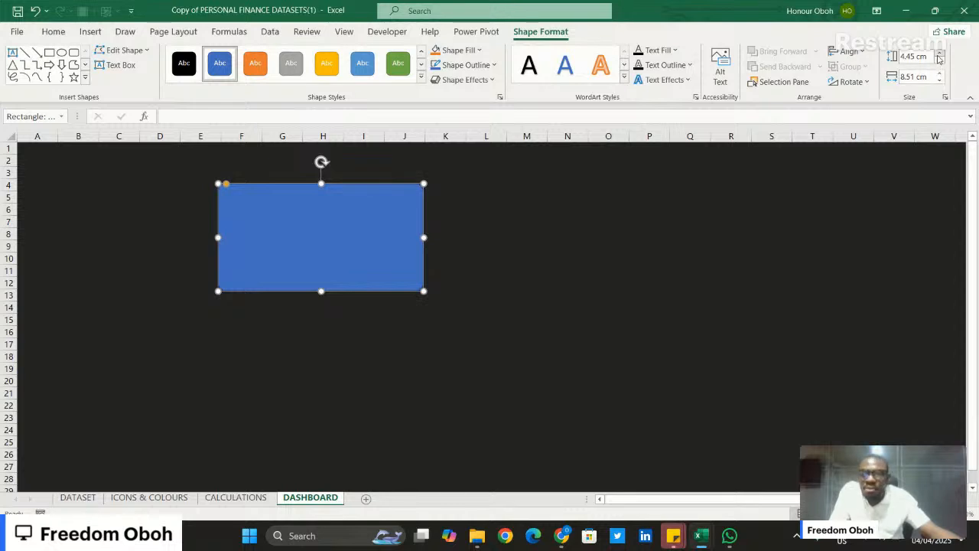
click(940, 57)
click(939, 57)
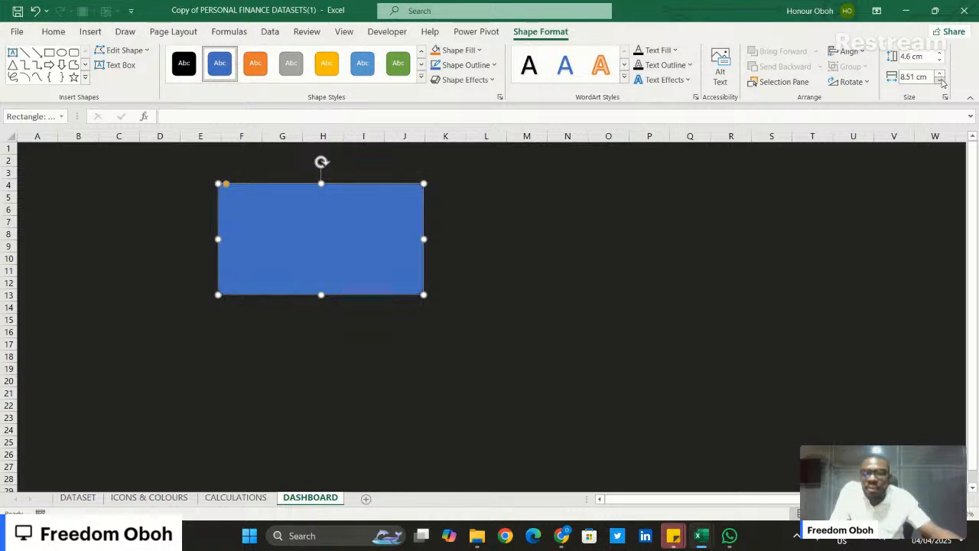
click(940, 74)
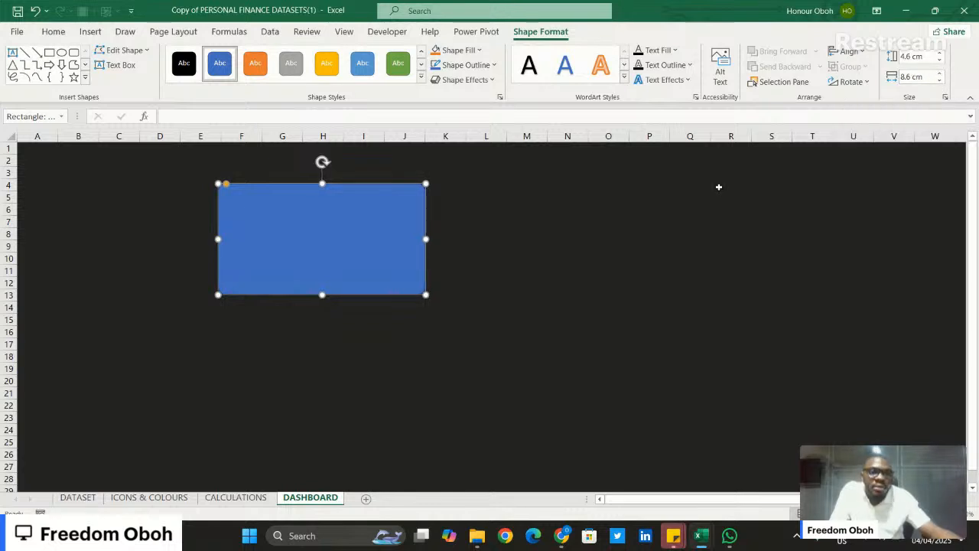
click(538, 257)
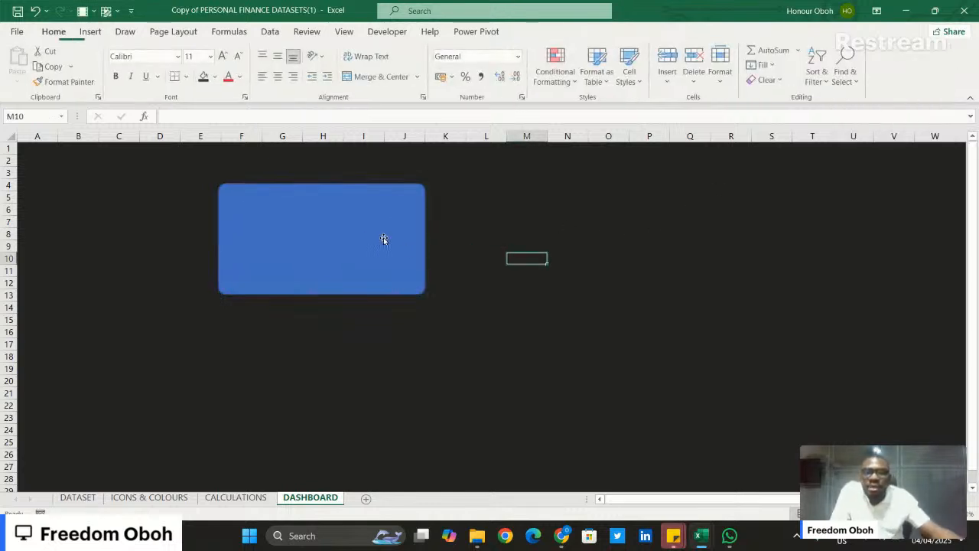
- Give the rounded rectangle a linear gradient fill with its direction at 180°
click(312, 226)
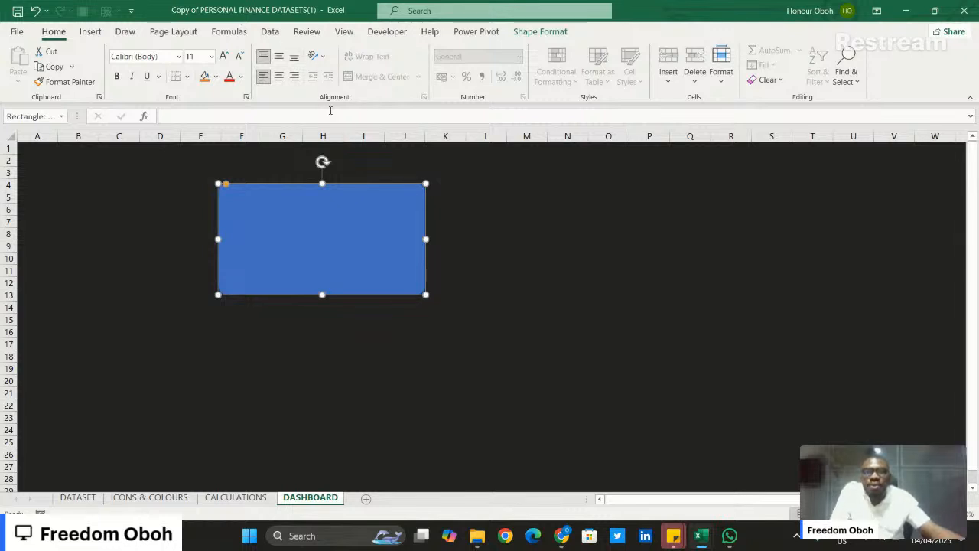
right_click(374, 234)
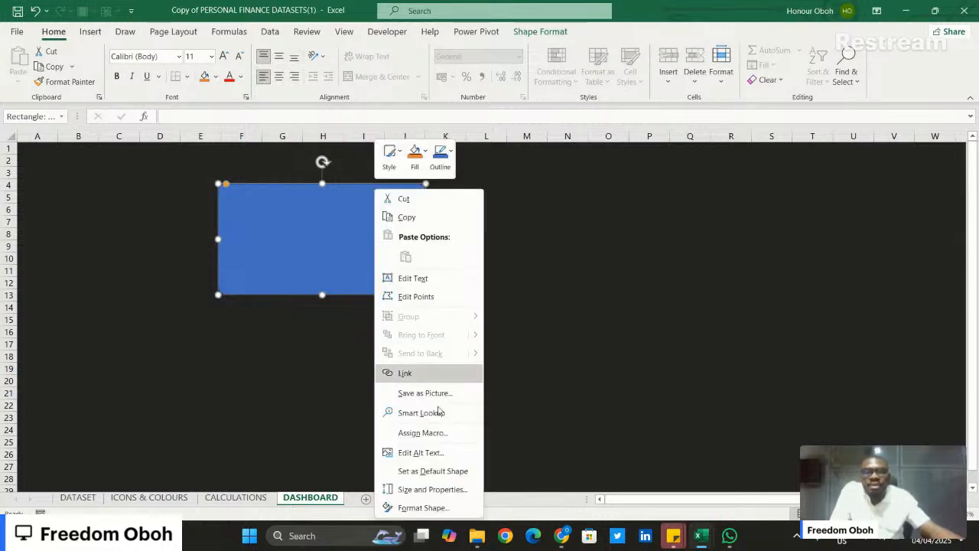
click(425, 507)
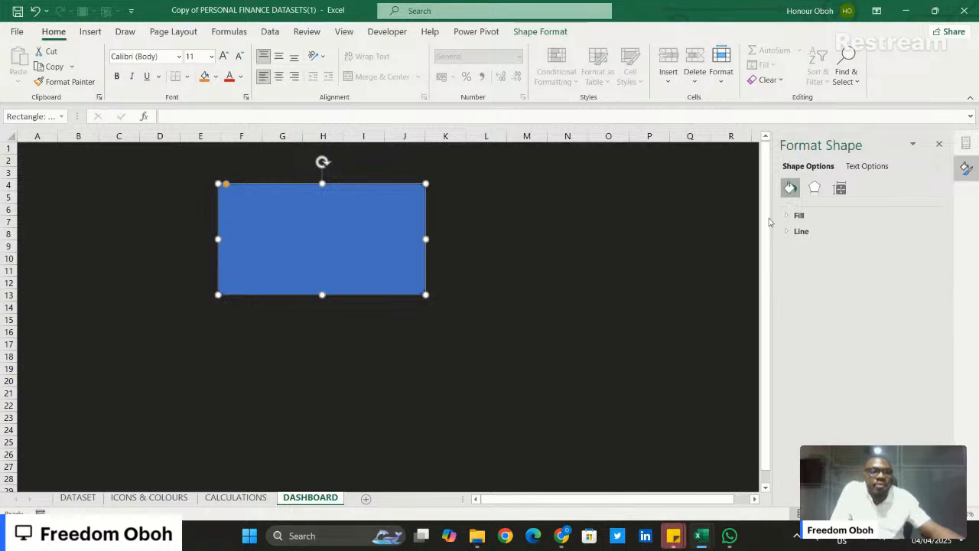
click(798, 215)
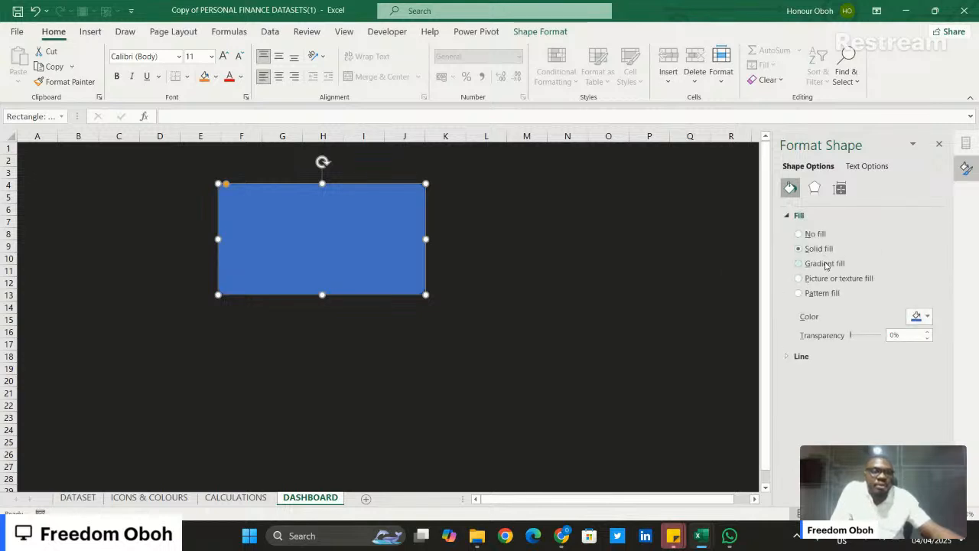
click(824, 263)
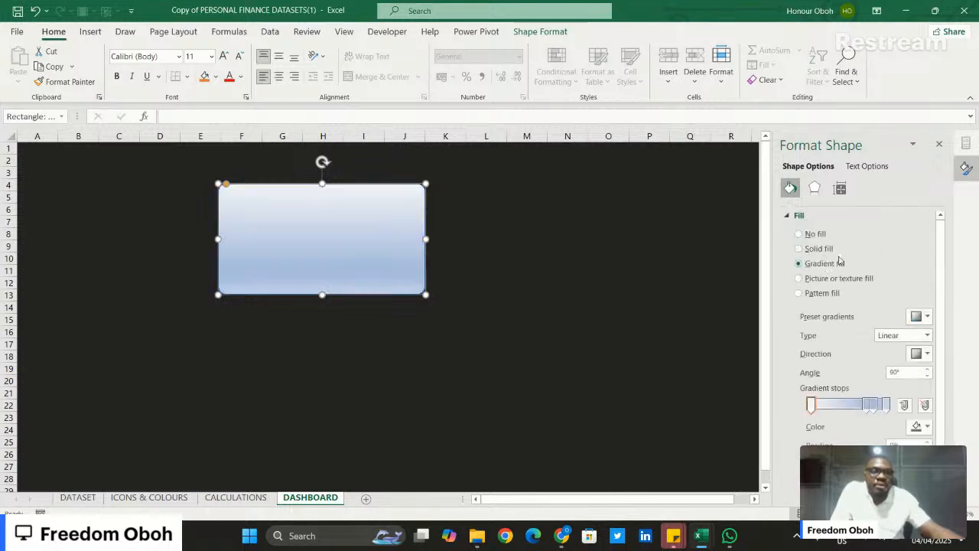
click(926, 354)
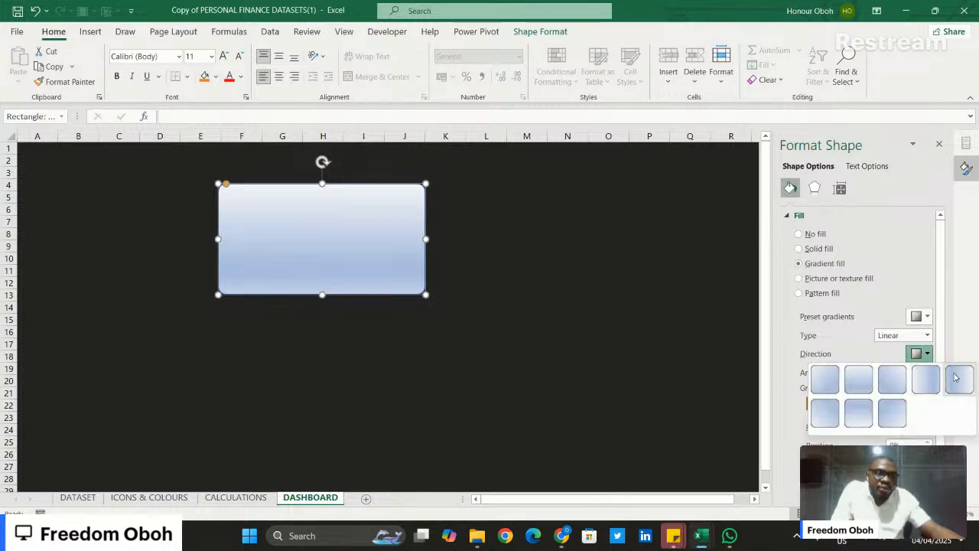
click(957, 378)
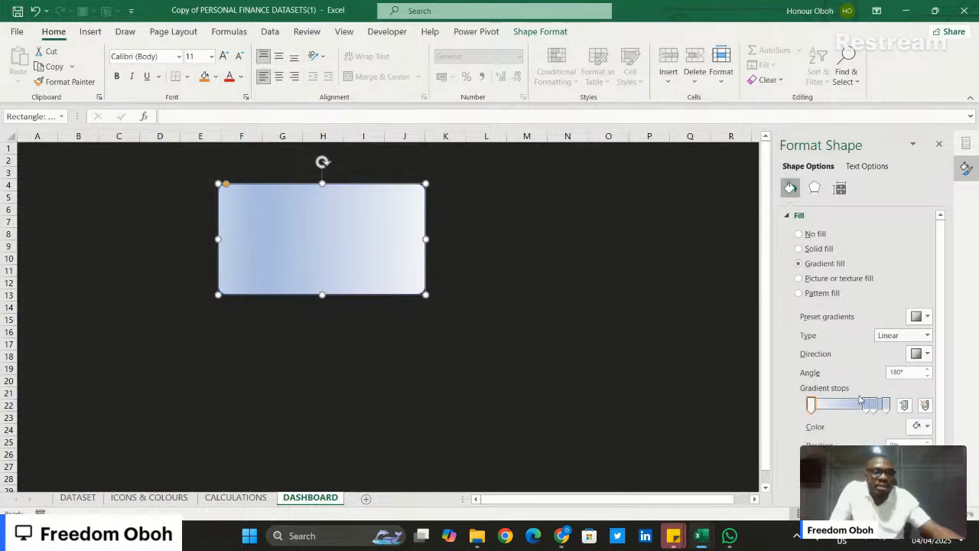
- Copy the card gradient's hex code #610C9F from cell Q16 on the ICONS & COLOURS sheet
click(887, 403)
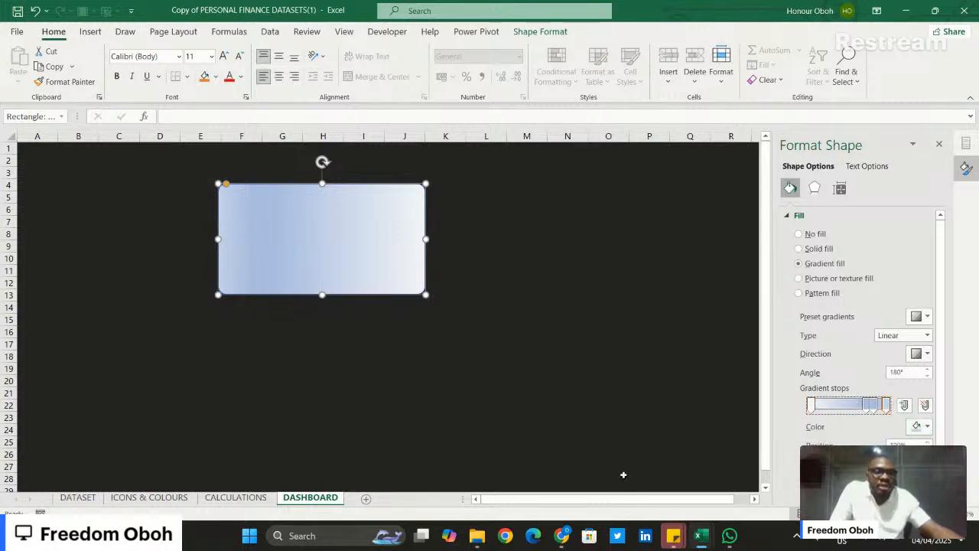
click(163, 497)
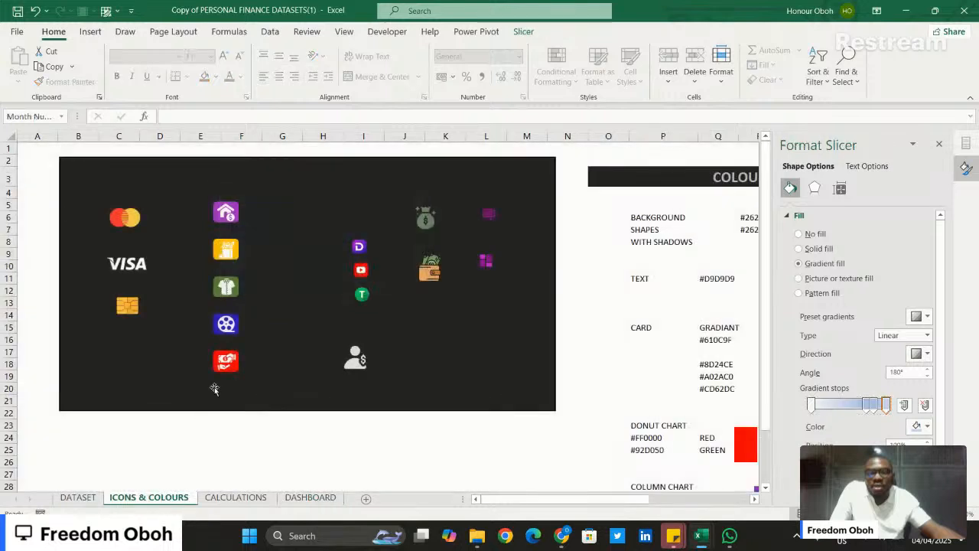
click(966, 168)
click(710, 341)
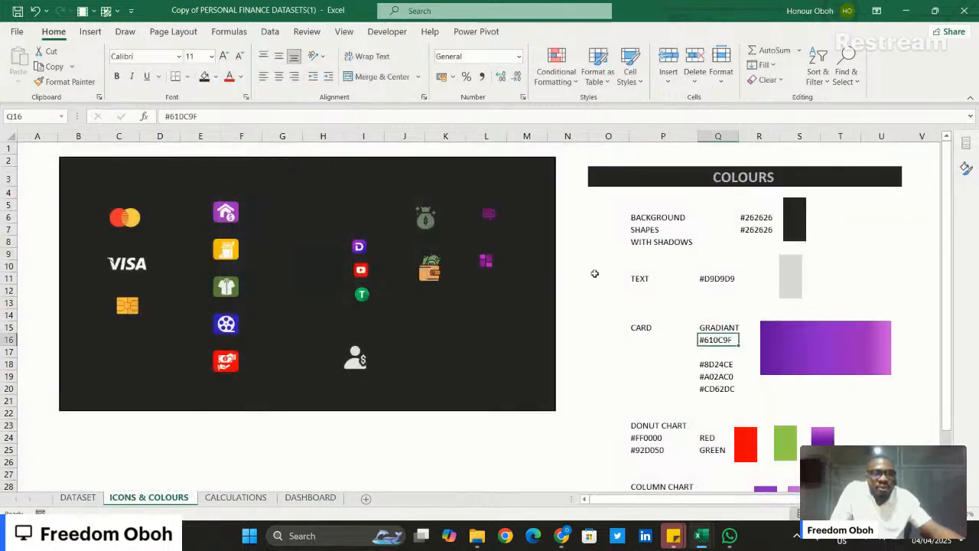
click(199, 116)
triple_click(199, 116)
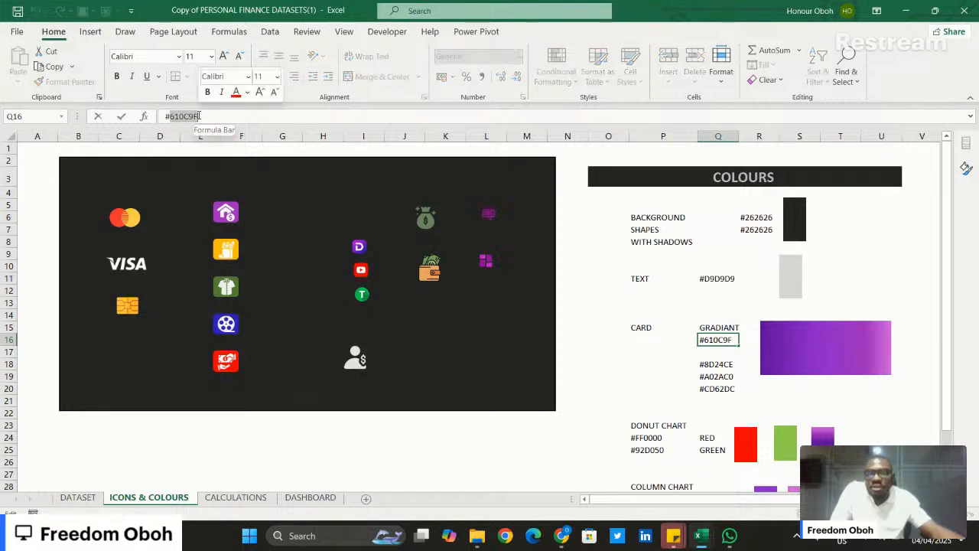
key(ctrl+c)
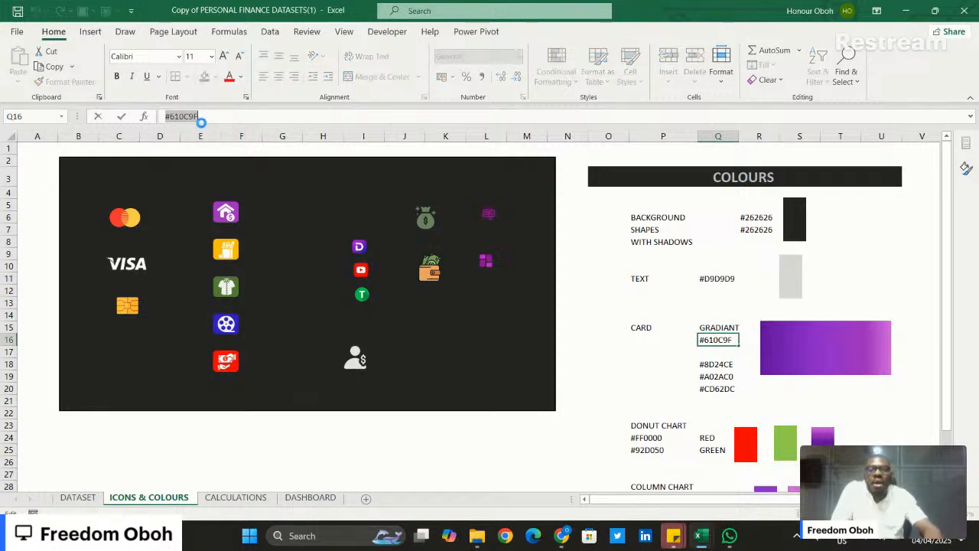
- Set the first gradient stop of the DASHBOARD card shape to #610C9F
click(320, 498)
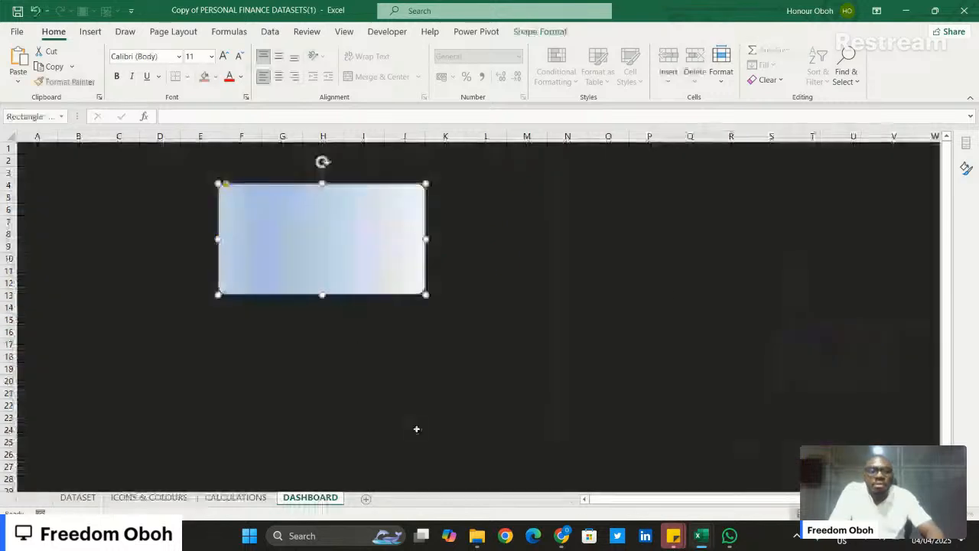
click(966, 169)
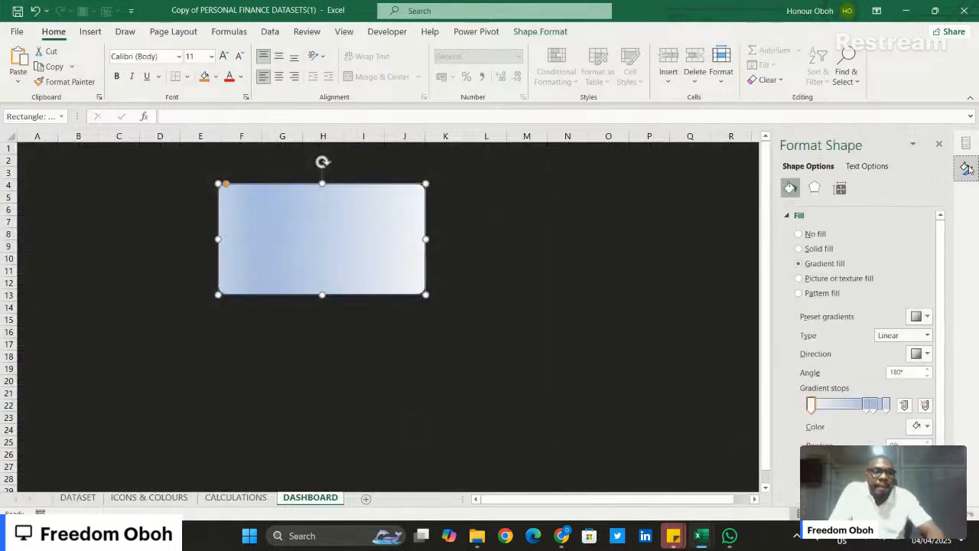
click(924, 426)
click(908, 412)
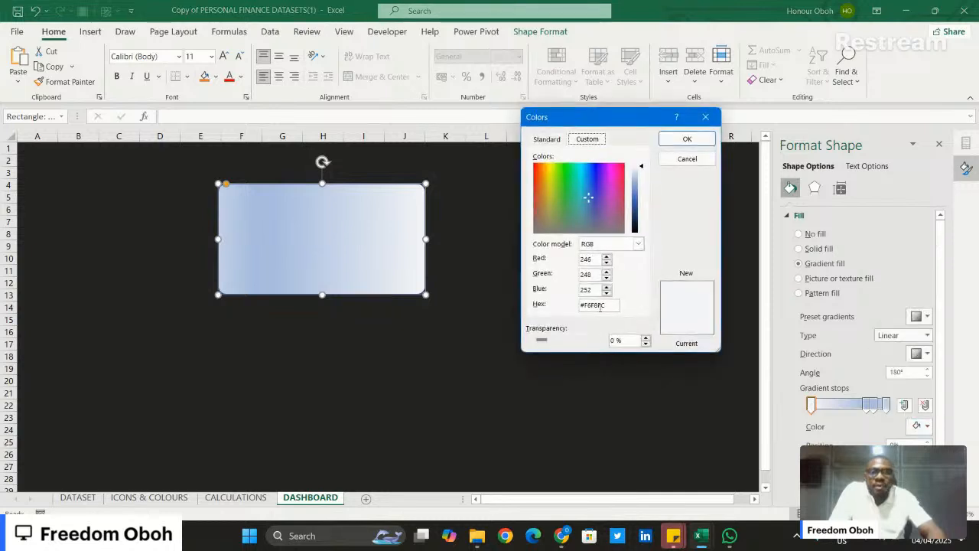
key(ctrl+v)
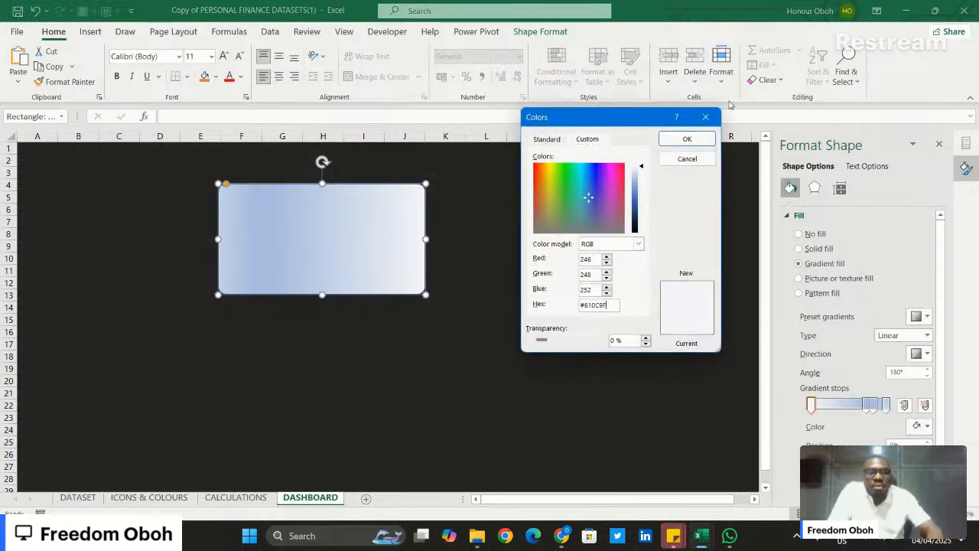
click(687, 138)
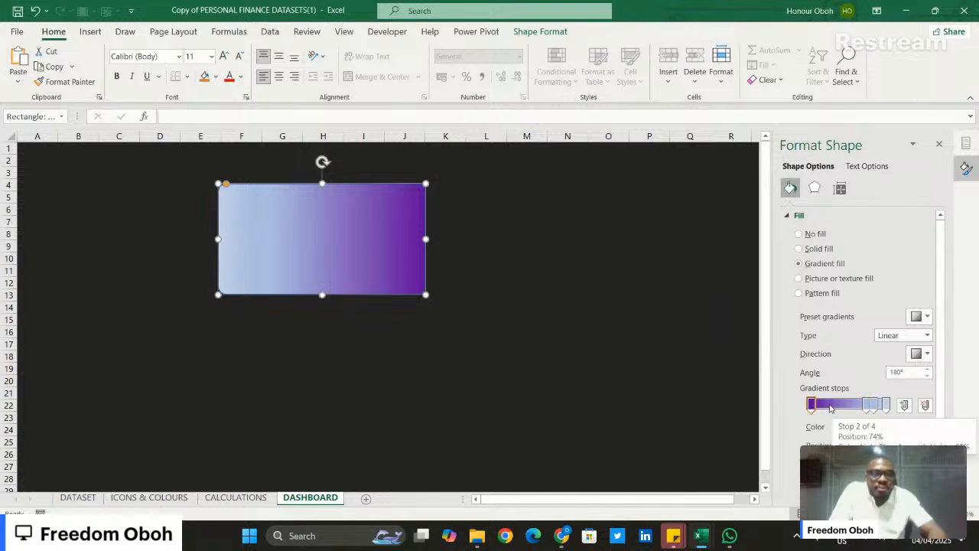
- Move the #610C9F gradient stop to the 100% end of the gradient and select the stop at 74% for recolouring
drag(867, 406, 890, 407)
click(867, 404)
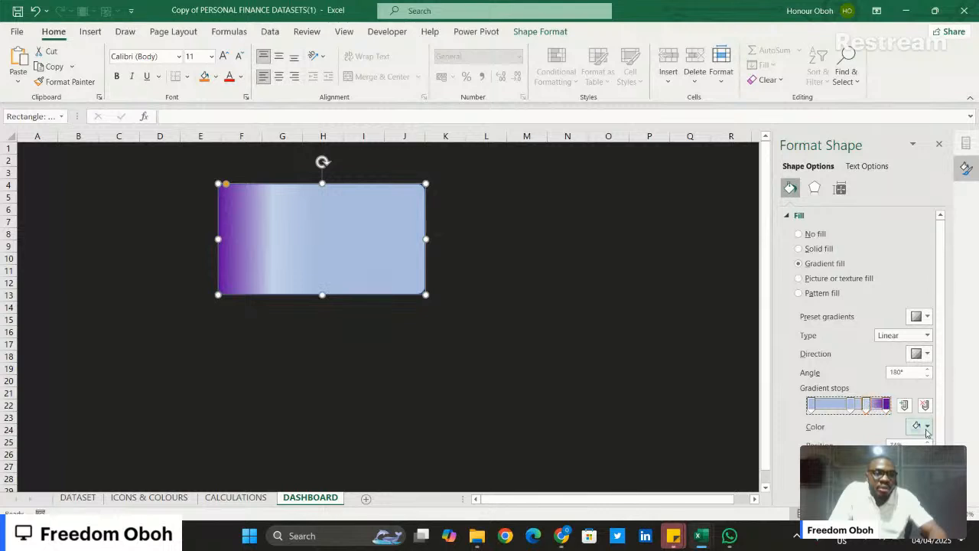
click(922, 426)
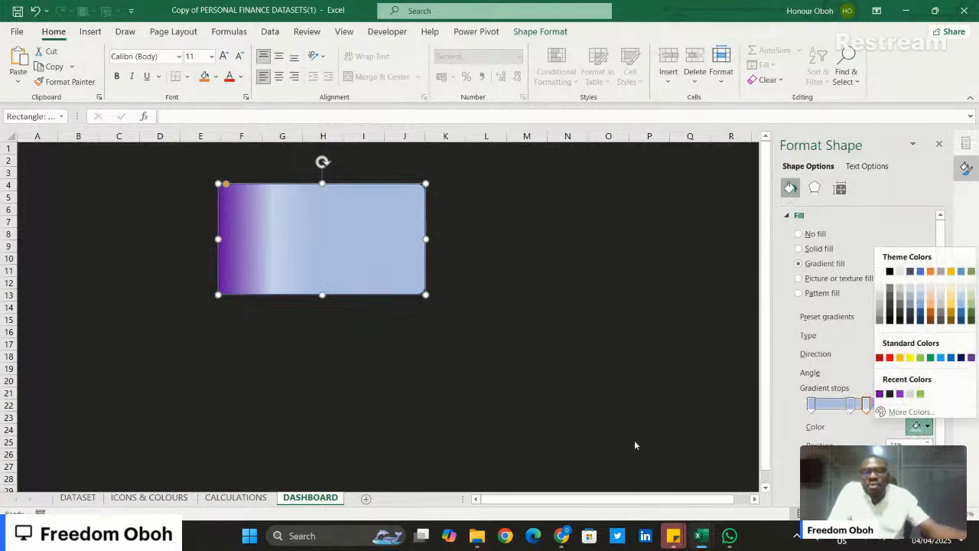
- Copy the card gradient's second hex code, #8D24CE, from cell Q18 on the ICONS & COLOURS sheet
click(145, 500)
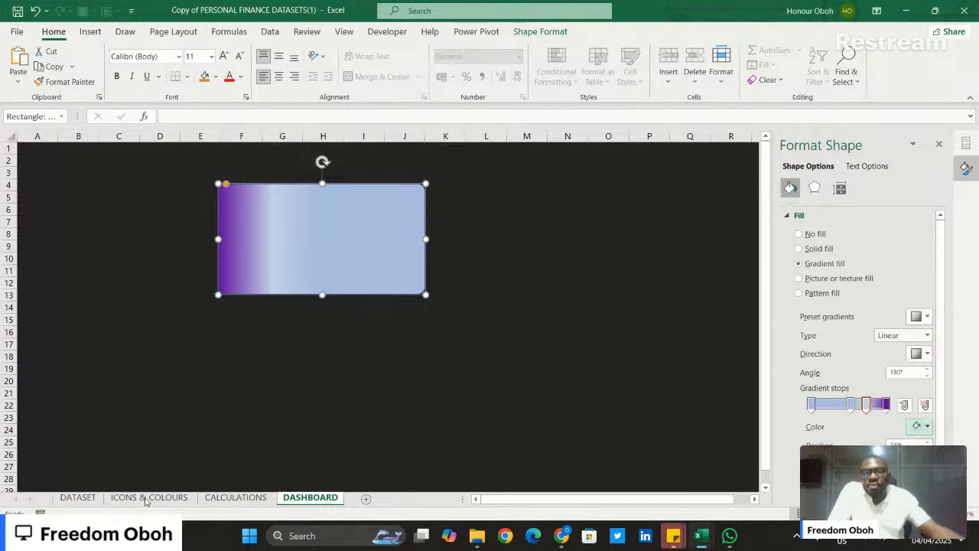
click(145, 498)
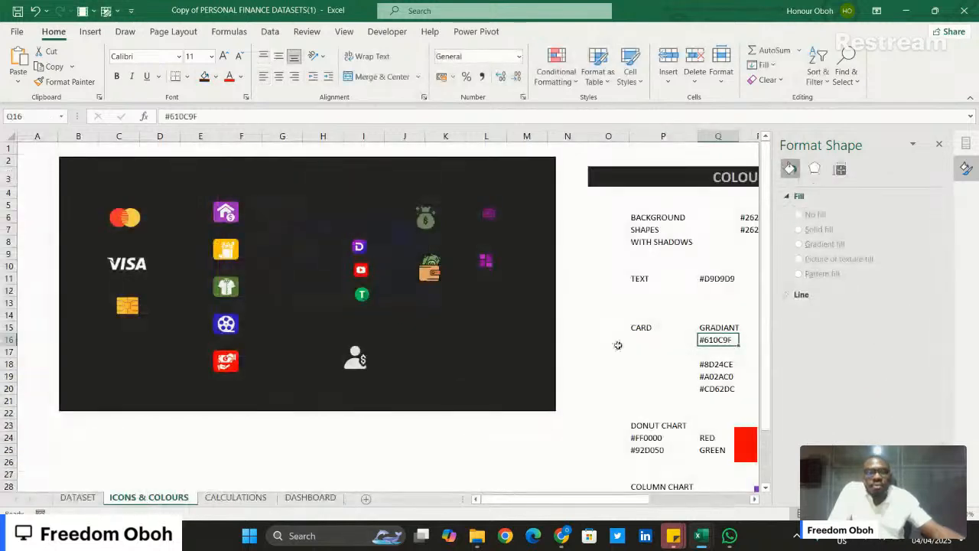
click(698, 364)
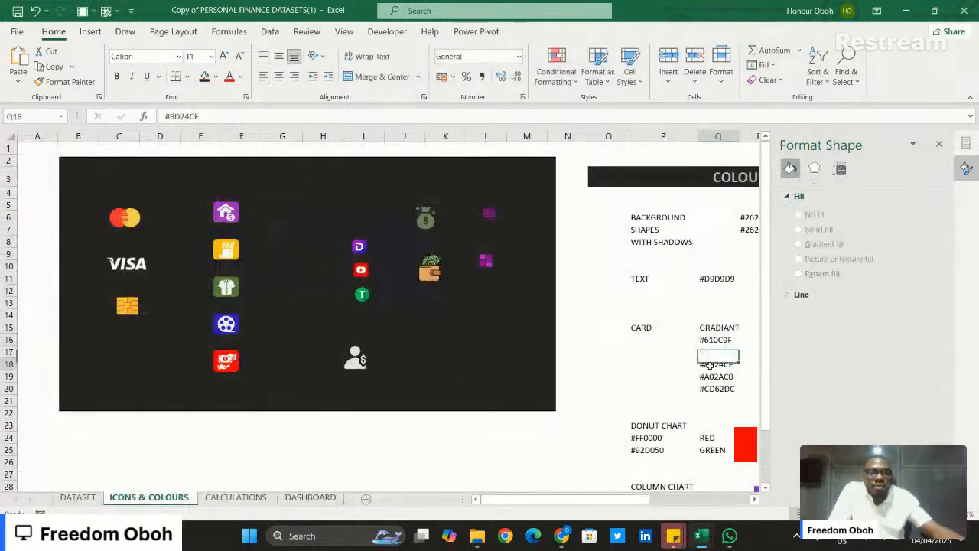
triple_click(182, 117)
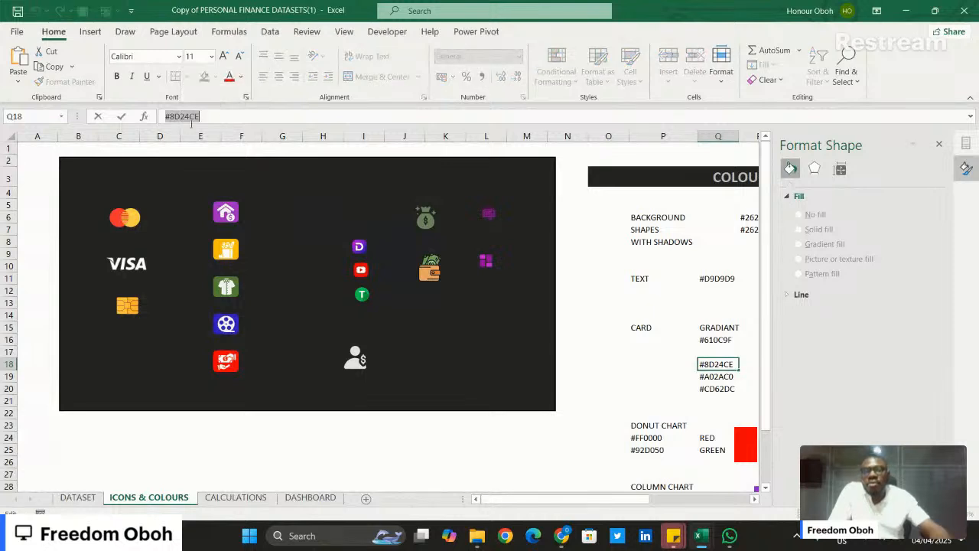
- Set the DASHBOARD card's gradient stop at 74% to the custom colour #8D24CE
click(306, 497)
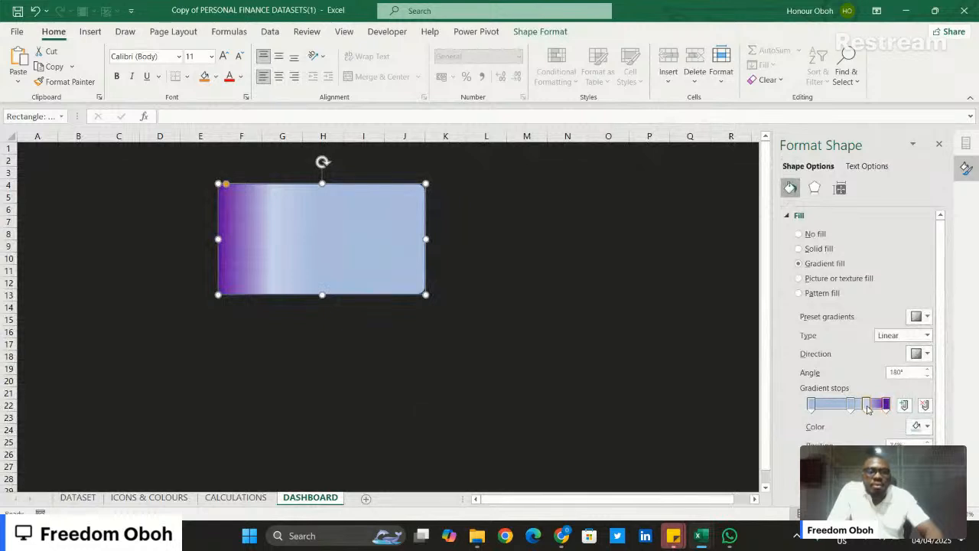
click(915, 426)
click(910, 411)
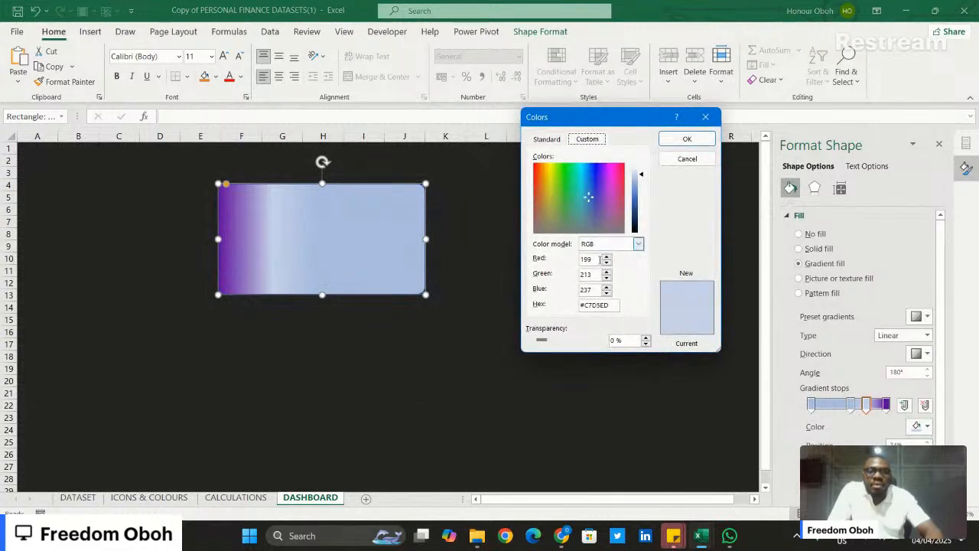
drag(602, 304, 580, 304)
key(ctrl+v)
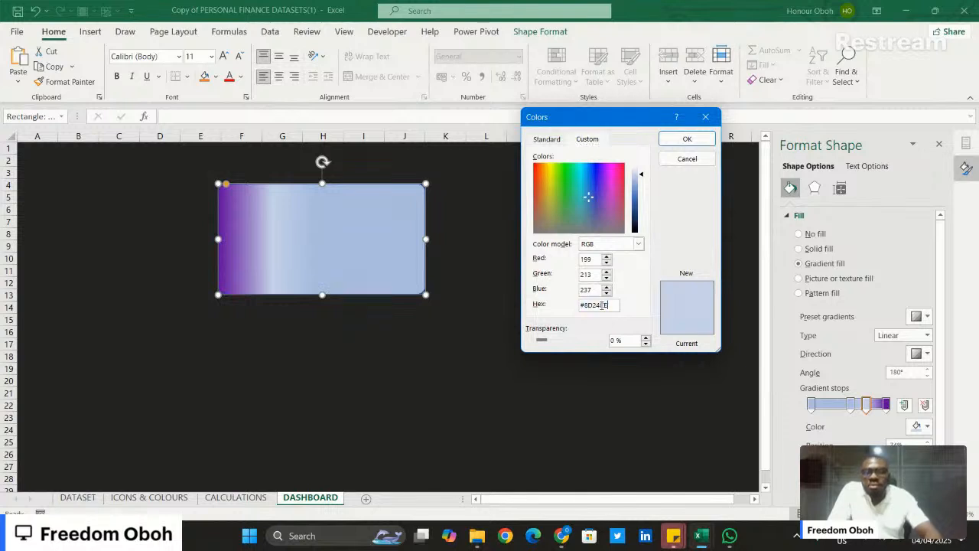
click(681, 138)
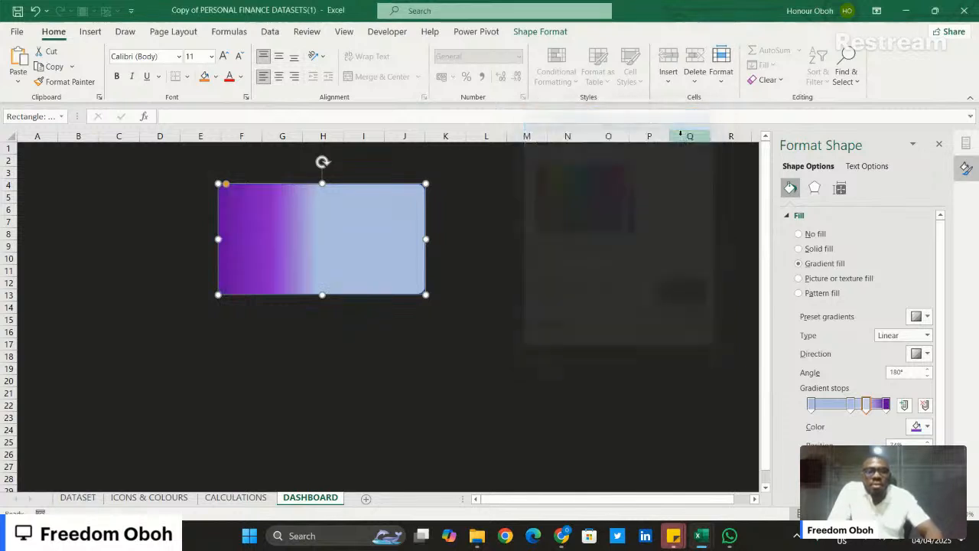
- Copy the card gradient's third hex code, #A02AC0, from cell Q19 on the ICONS & COLOURS sheet
click(849, 405)
click(926, 426)
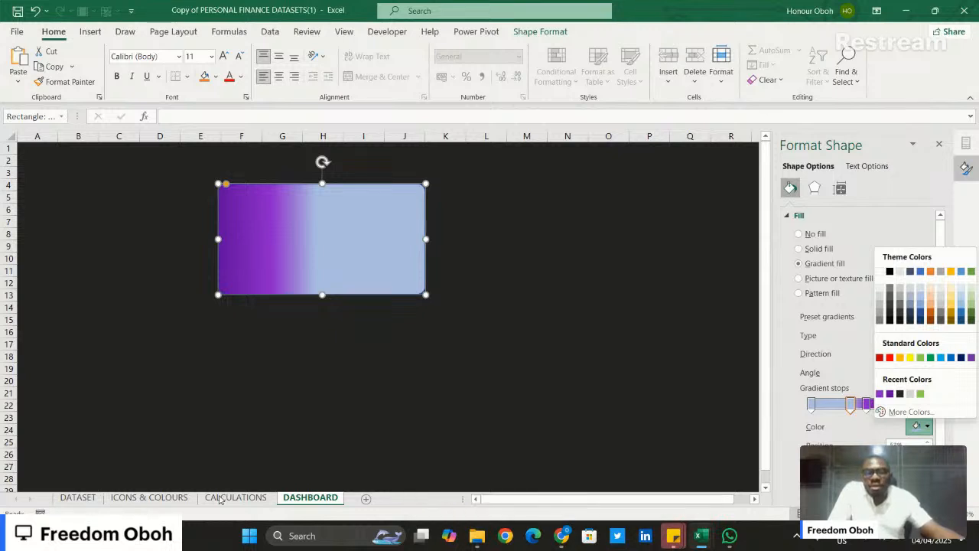
click(157, 496)
click(157, 495)
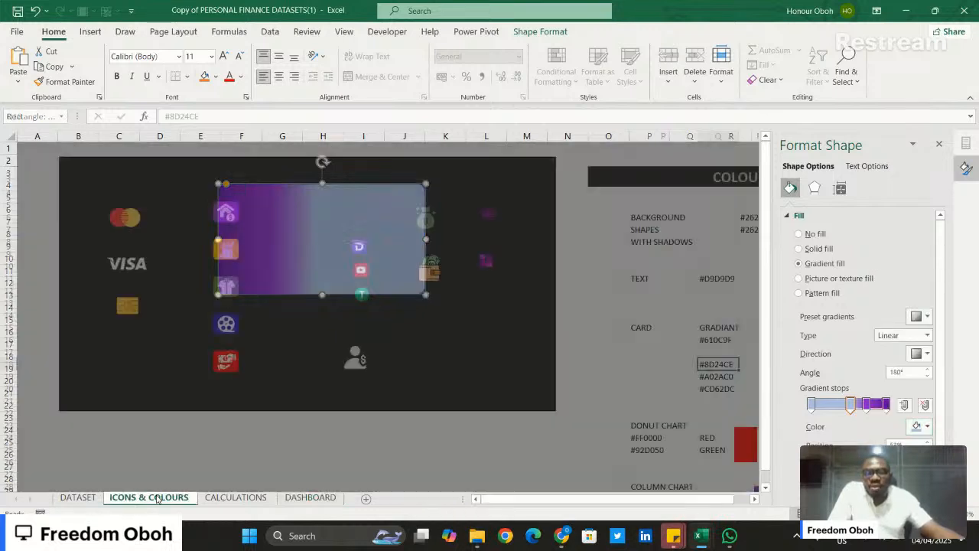
click(713, 377)
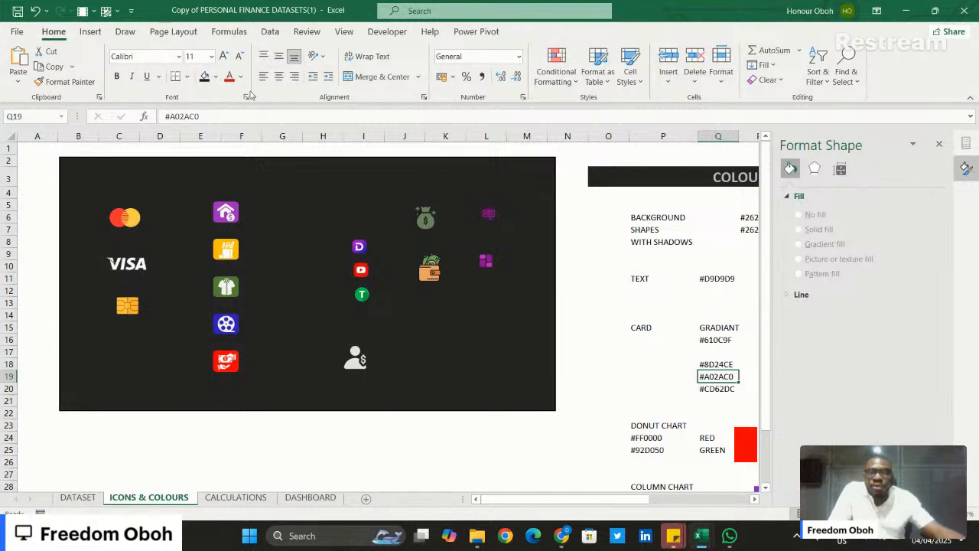
double_click(218, 116)
click(217, 116)
key(ctrl+c)
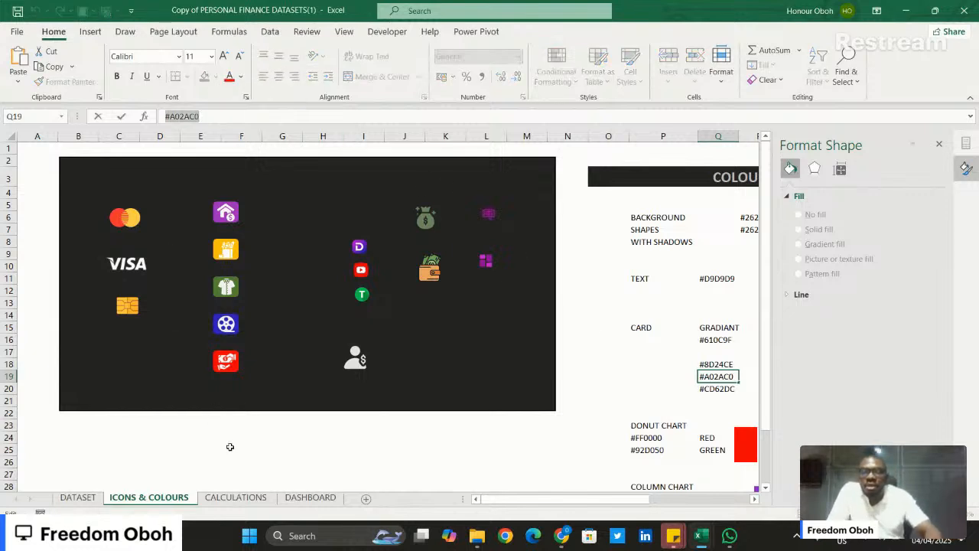
- Set the DASHBOARD card's gradient stop near the middle, beside the #8D24CE stop, to #A02AC0
click(304, 498)
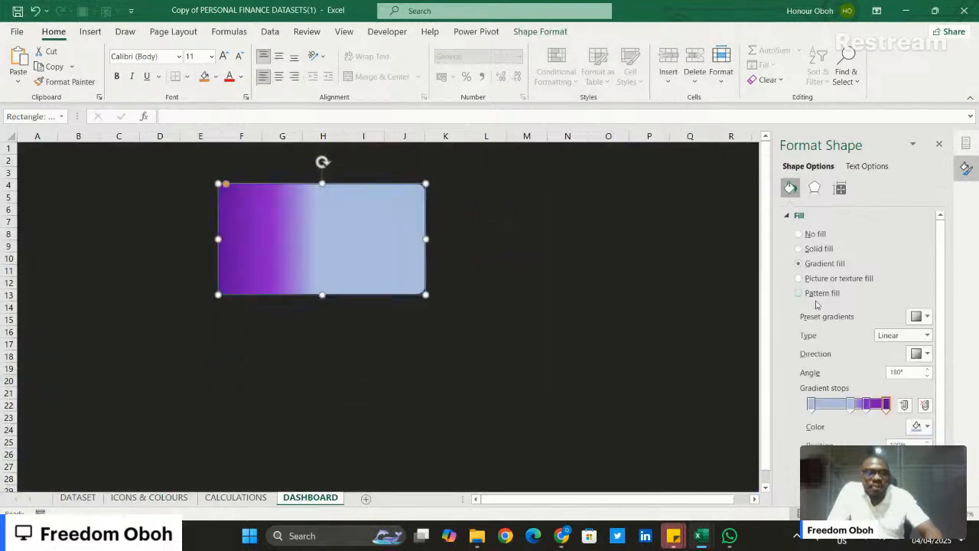
click(851, 406)
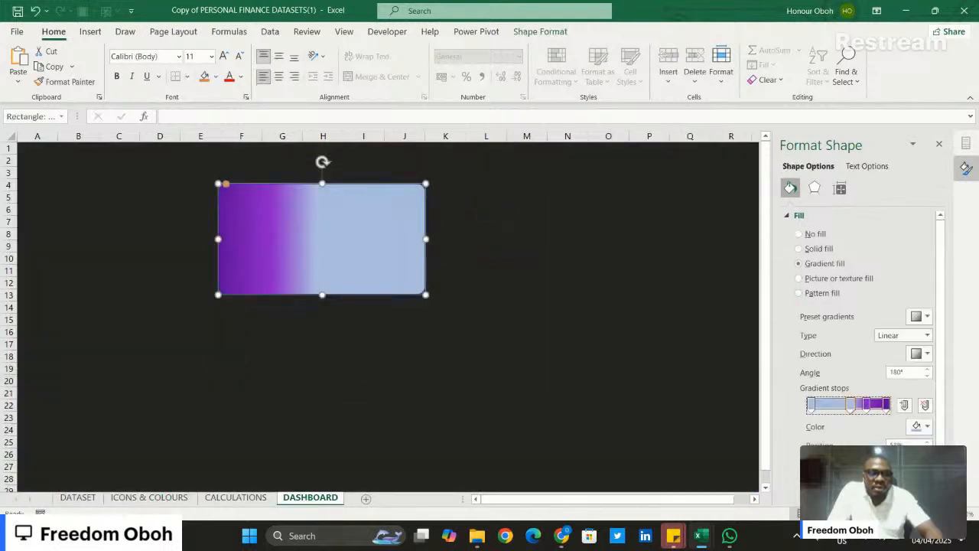
click(922, 426)
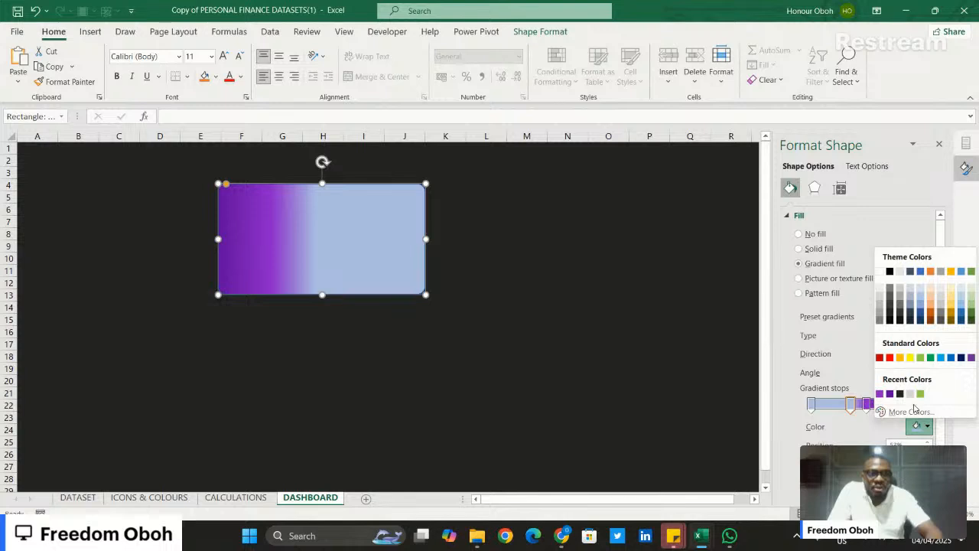
click(909, 411)
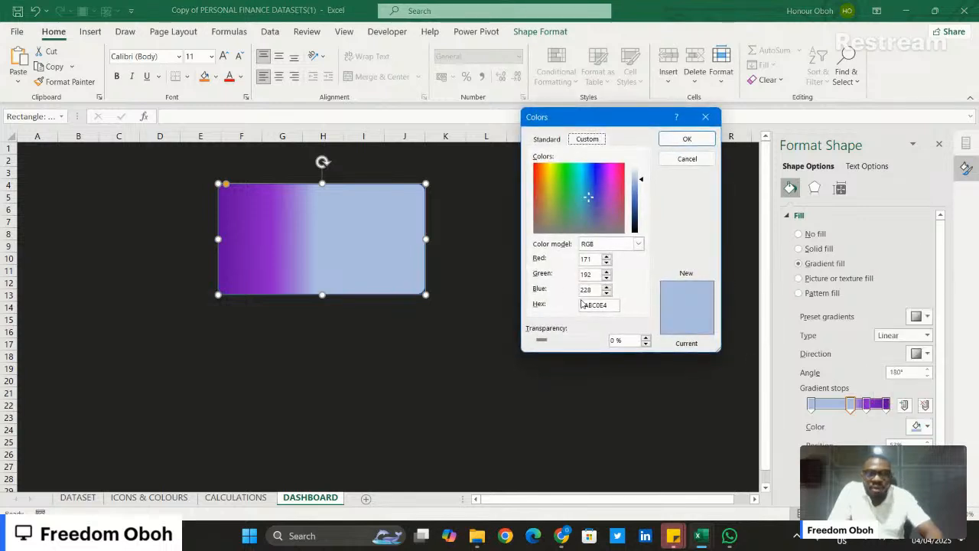
triple_click(594, 305)
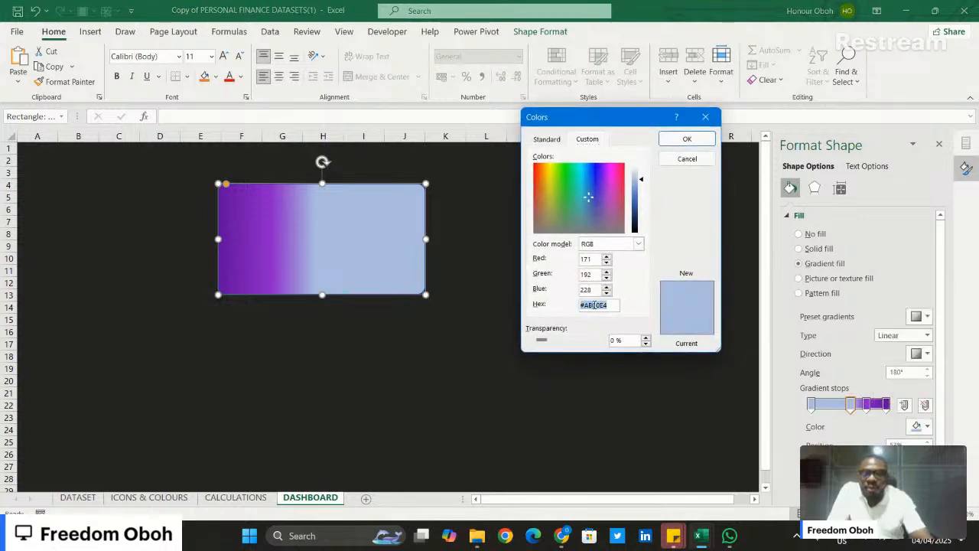
key(ctrl+v)
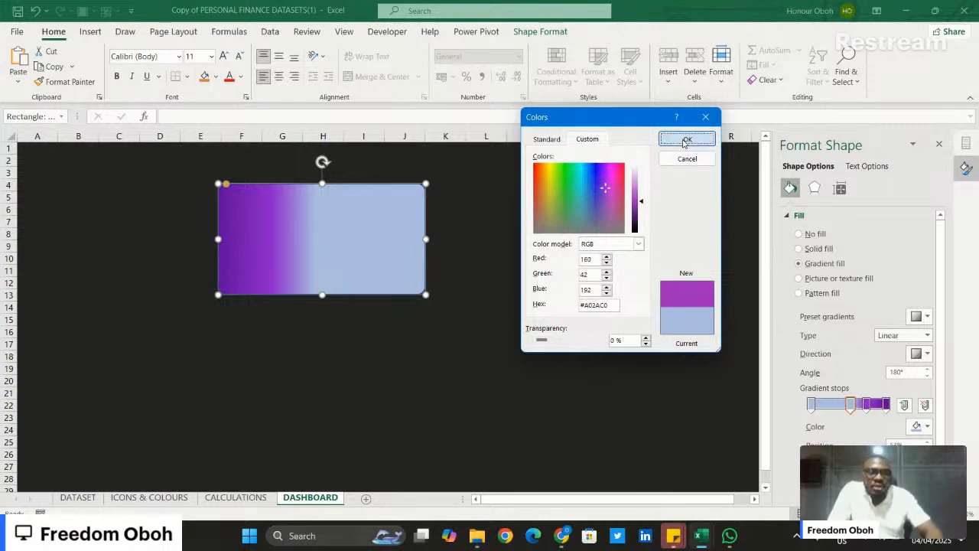
click(686, 139)
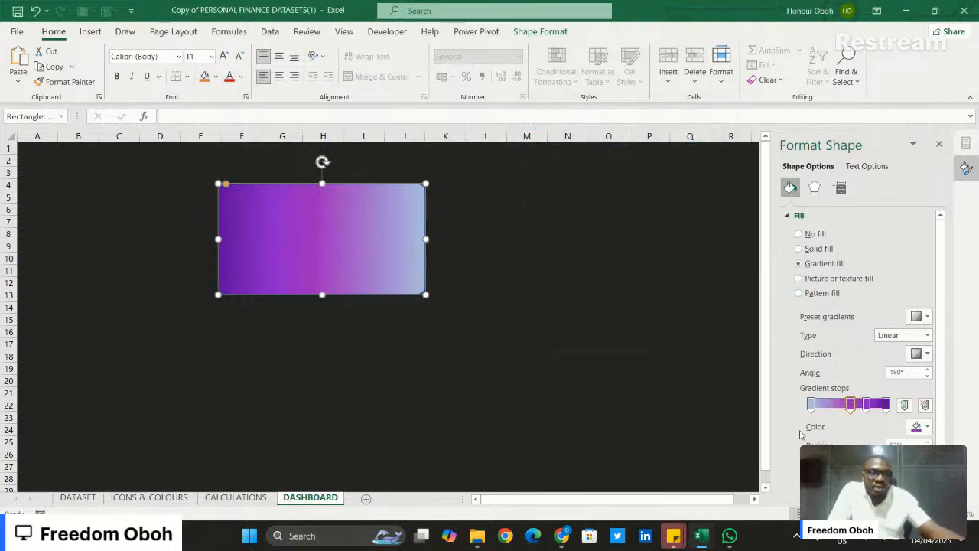
- Copy the card gradient's last hex code, #CD62DC, from cell Q20 on the ICONS & COLOURS sheet
click(811, 403)
click(924, 427)
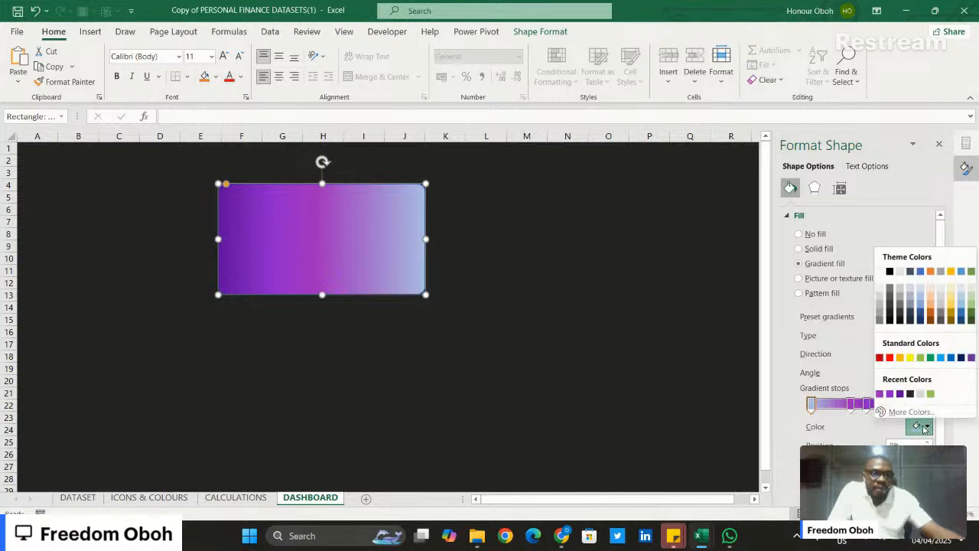
click(246, 501)
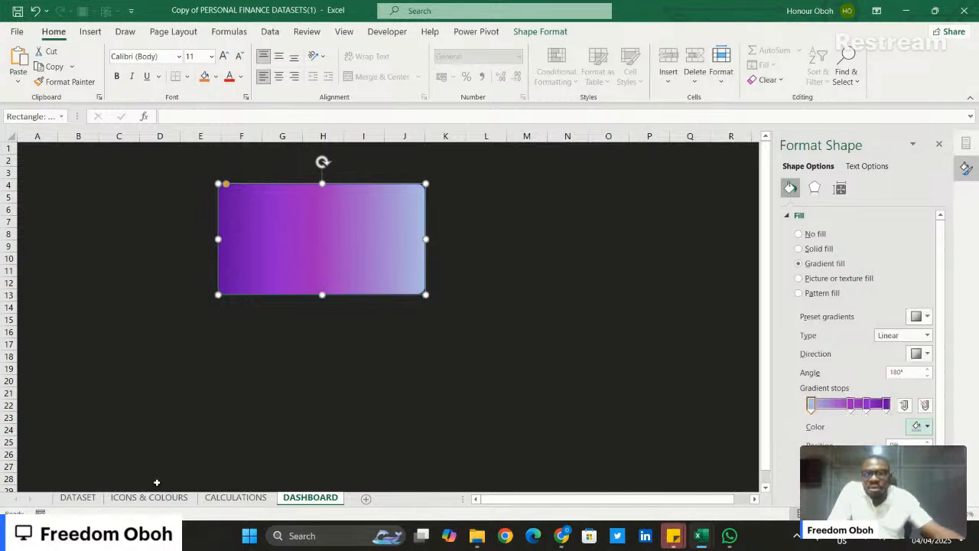
click(149, 498)
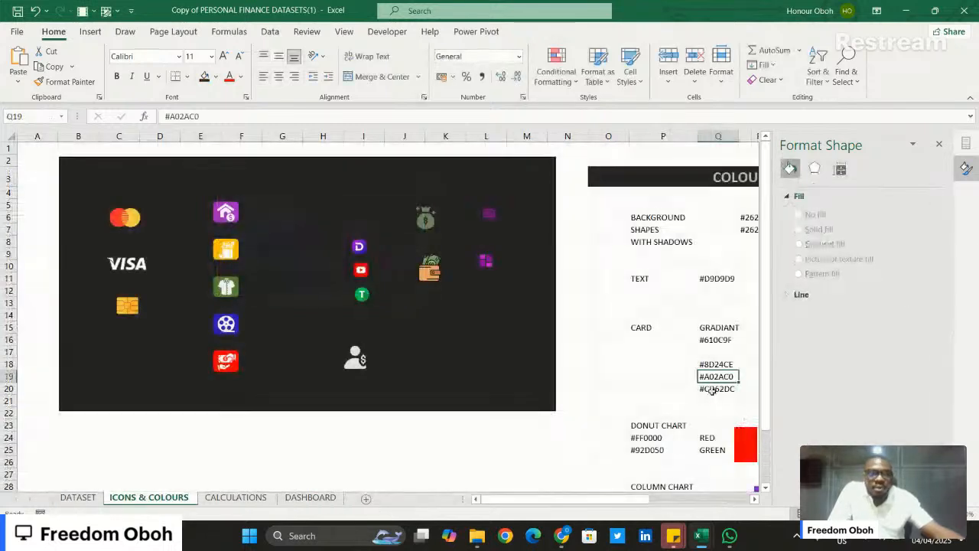
key(Down)
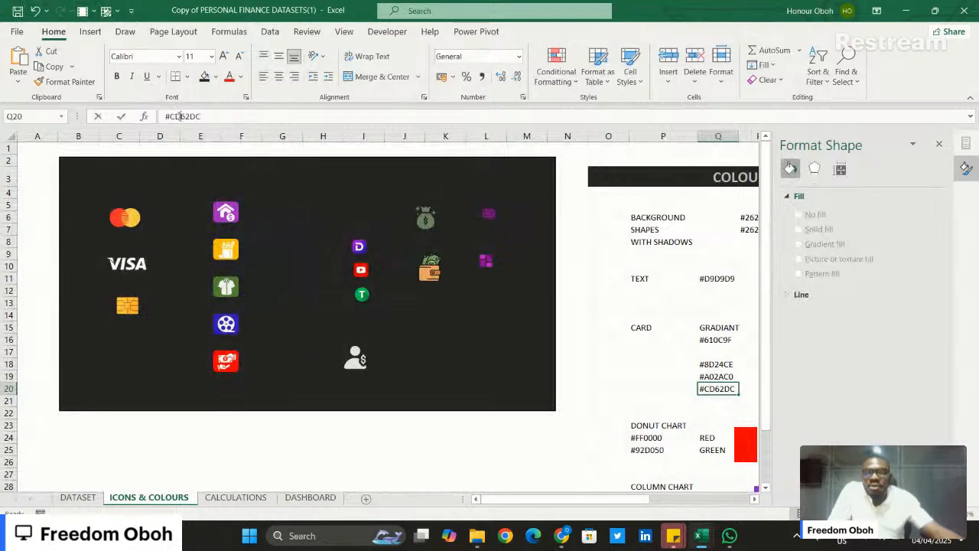
double_click(180, 115)
key(ctrl+c)
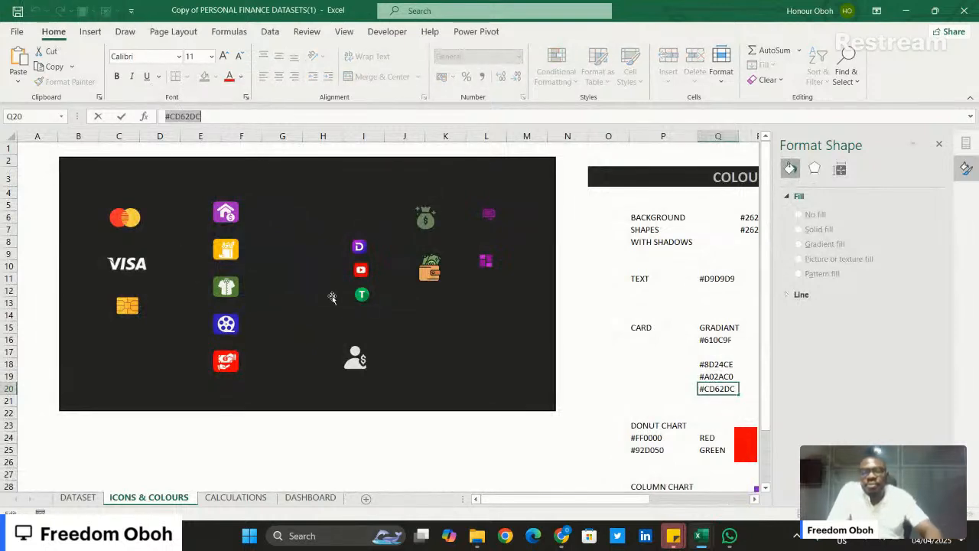
- Set the remaining blue gradient stop at the 0% end of the DASHBOARD card to #CD62DC
click(310, 498)
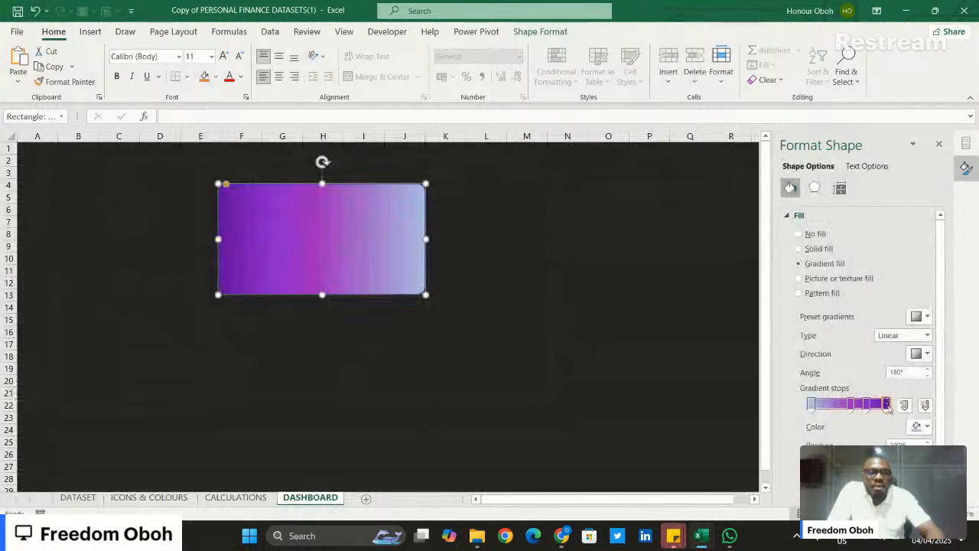
click(811, 409)
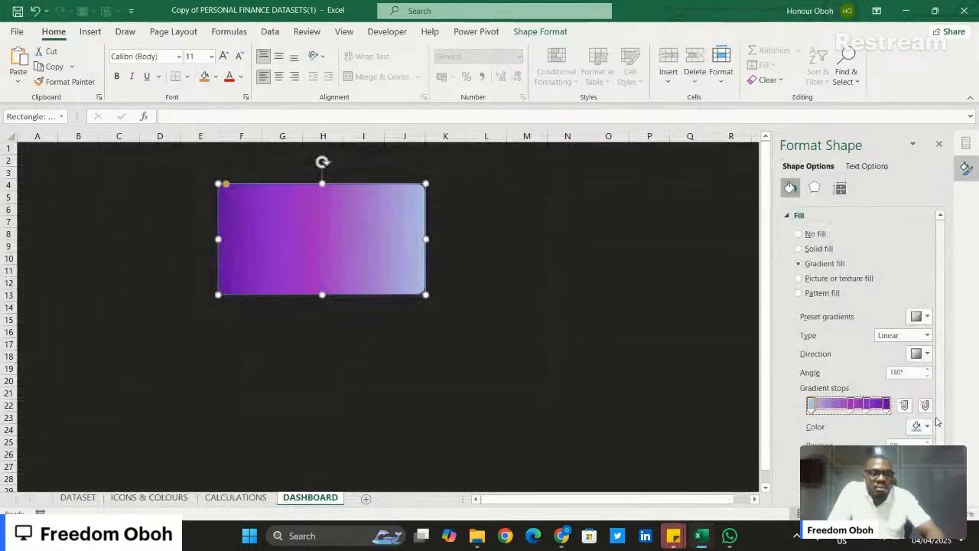
click(922, 426)
click(903, 411)
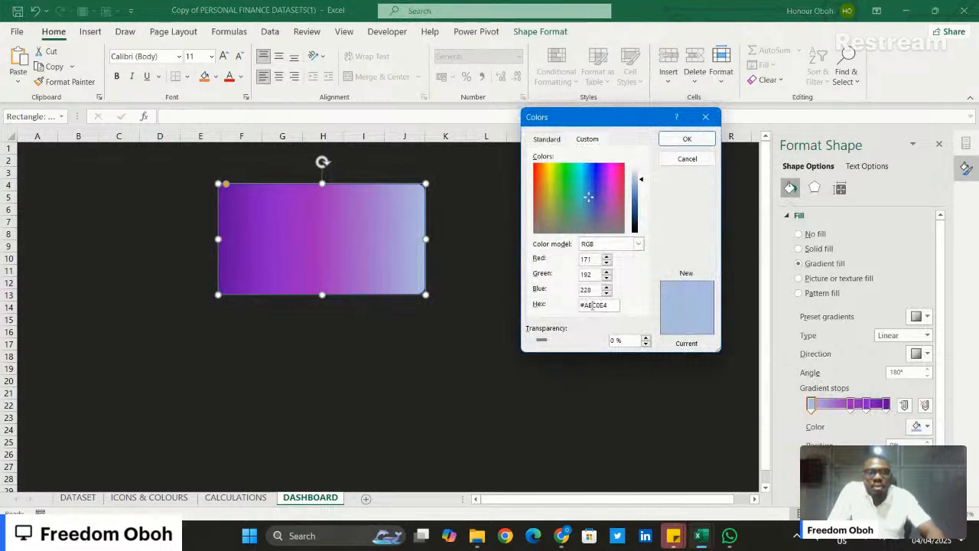
double_click(593, 304)
key(ctrl+v)
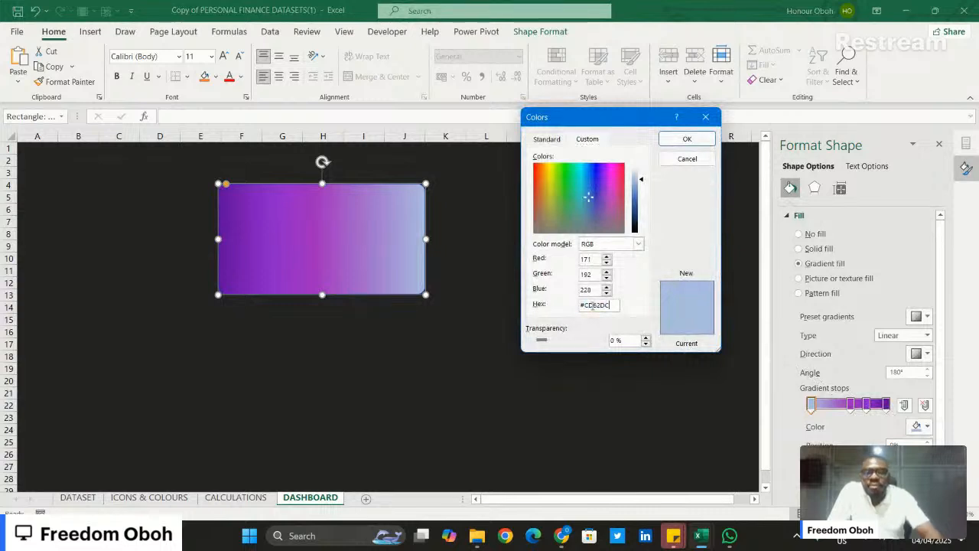
click(687, 139)
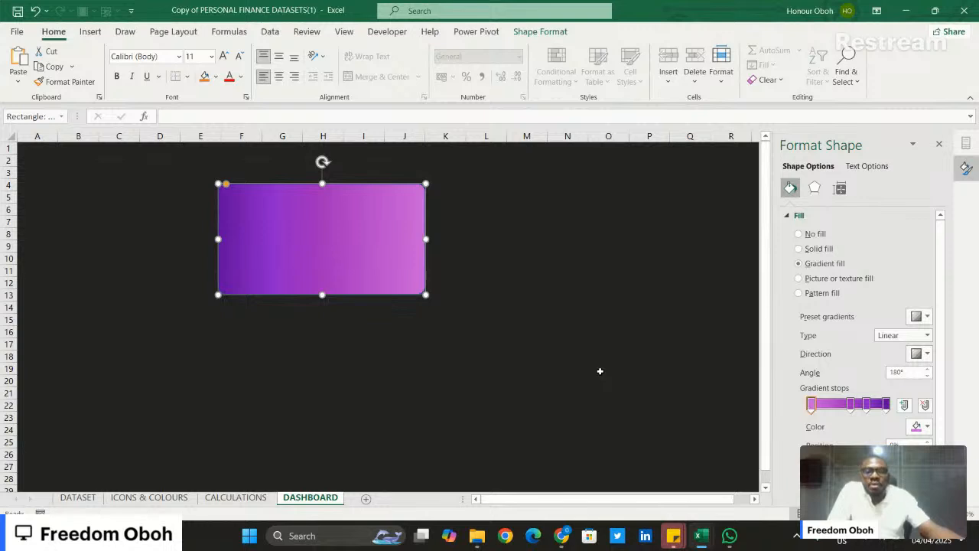
- Rebalance the card's gradient: move the lightest stop to 5%, the darkest to 92%, and shift both middle stops toward the light end
click(600, 371)
click(346, 256)
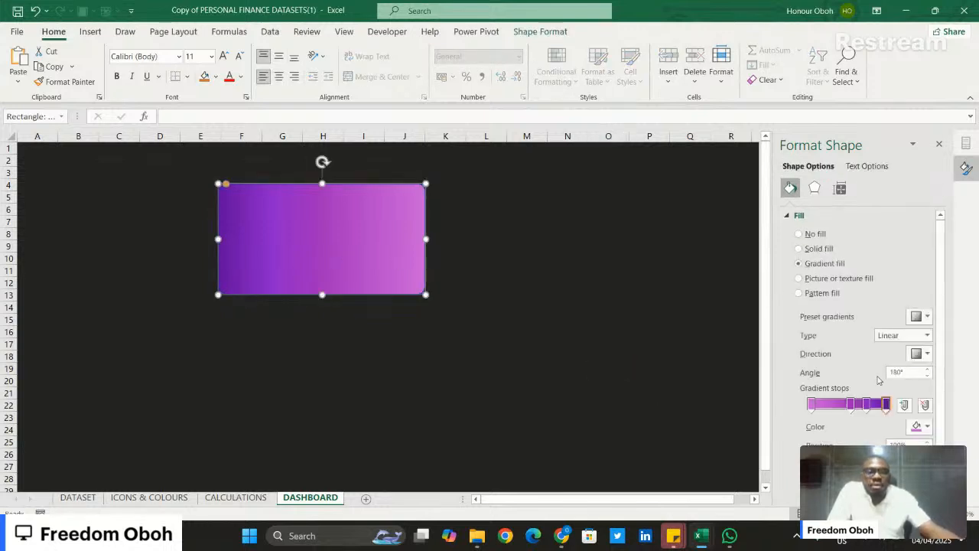
scroll(896, 441, down, 1)
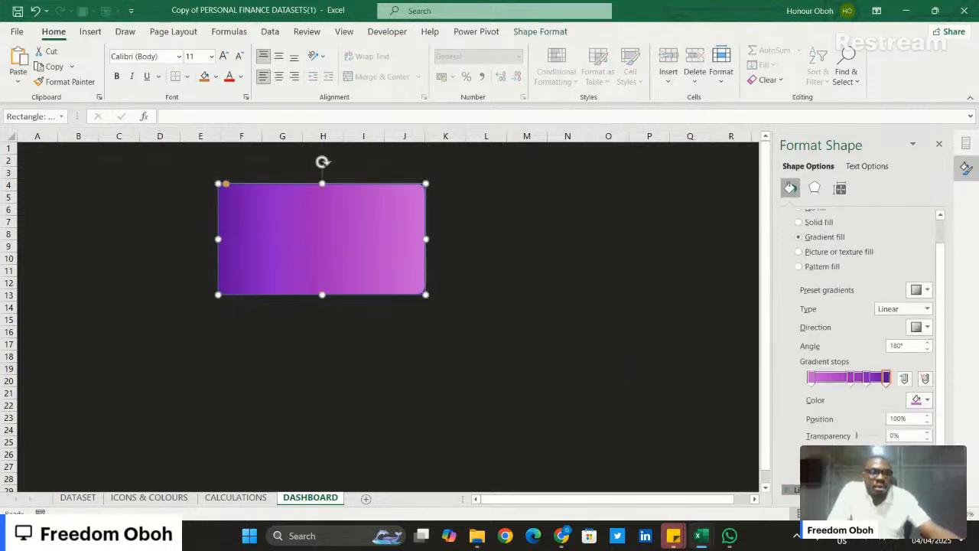
scroll(815, 412, down, 3)
scroll(842, 404, up, 1)
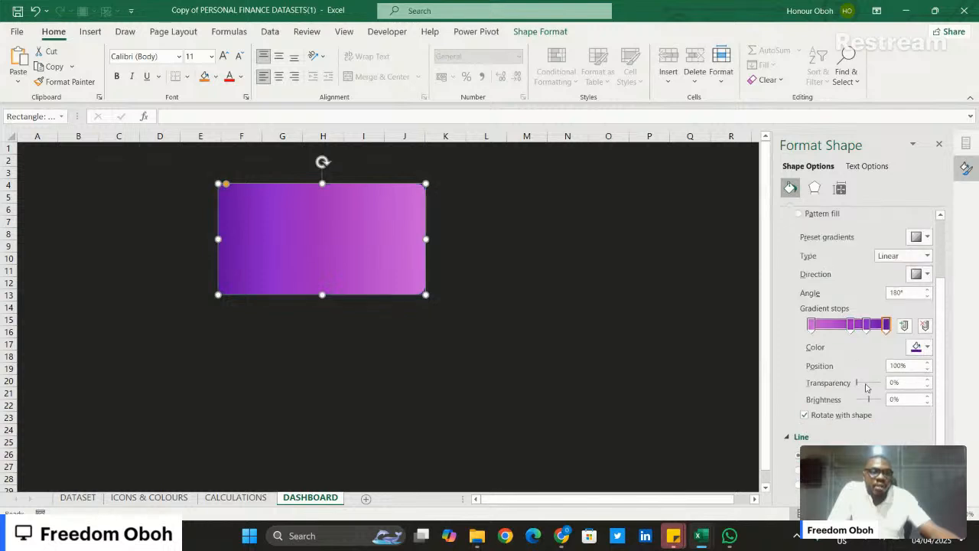
scroll(870, 377, up, 1)
drag(850, 356, 816, 359)
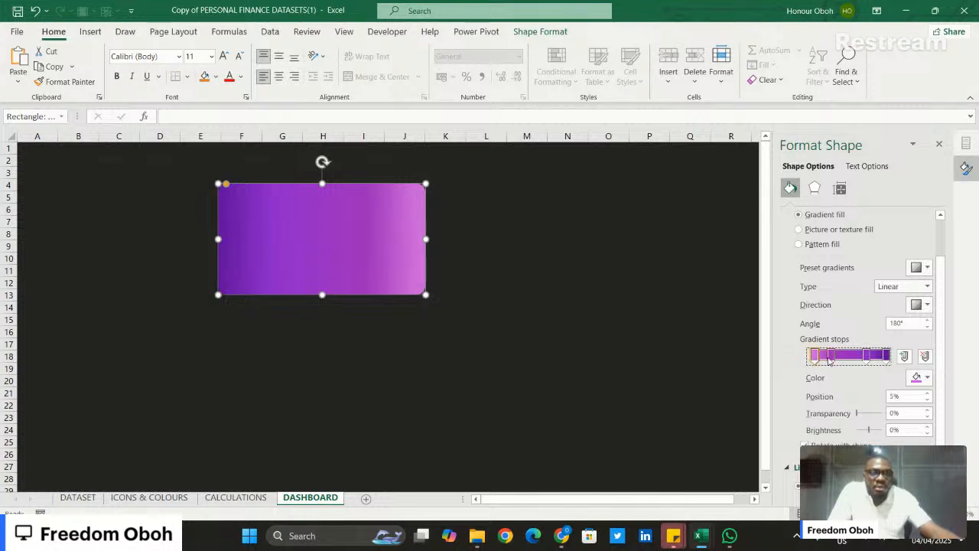
click(830, 357)
drag(866, 357, 882, 360)
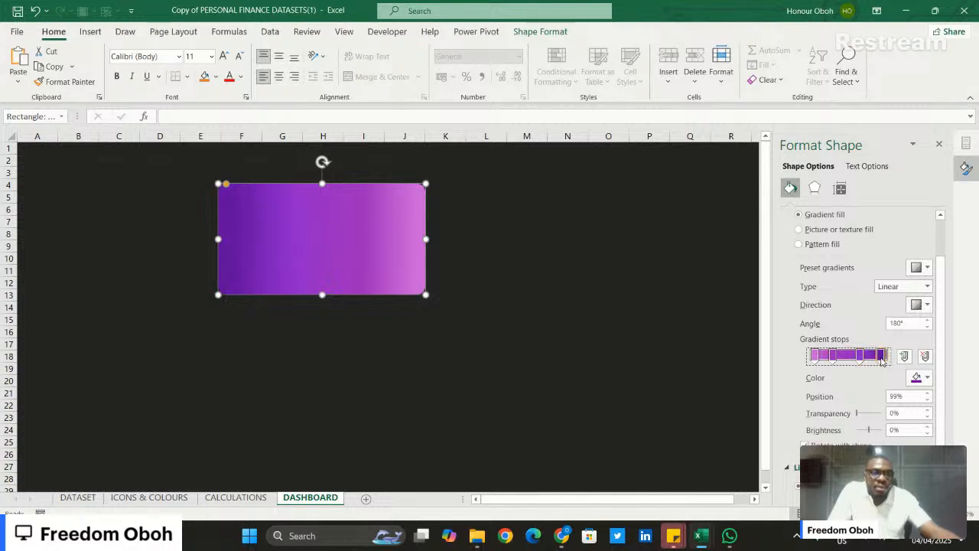
click(566, 346)
- Apply the outer Offset: Bottom shadow preset to the purple gradient card
click(341, 241)
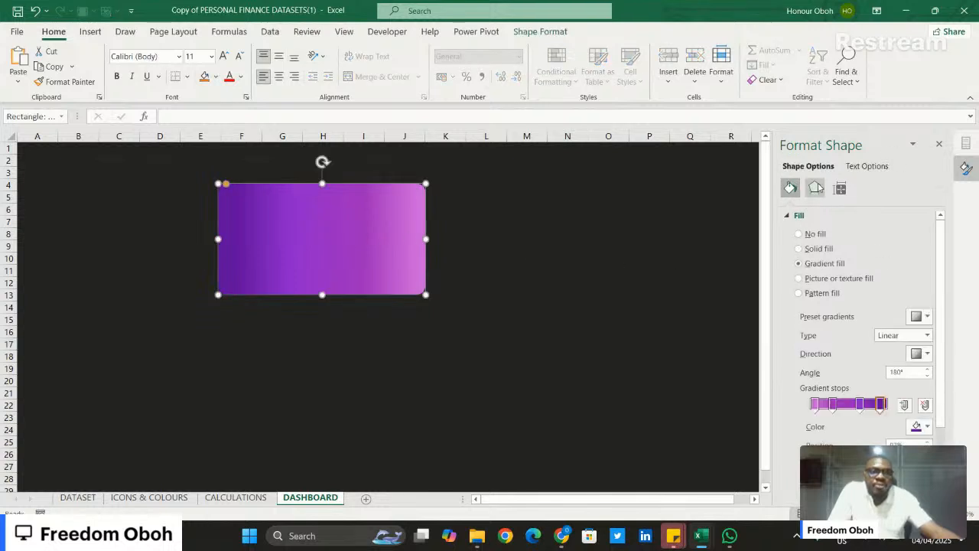
click(815, 188)
click(851, 216)
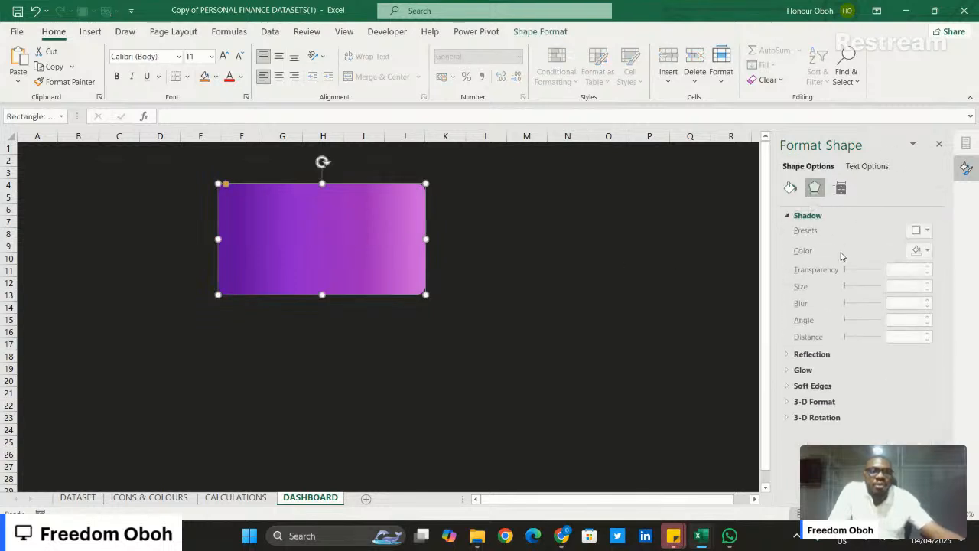
click(927, 232)
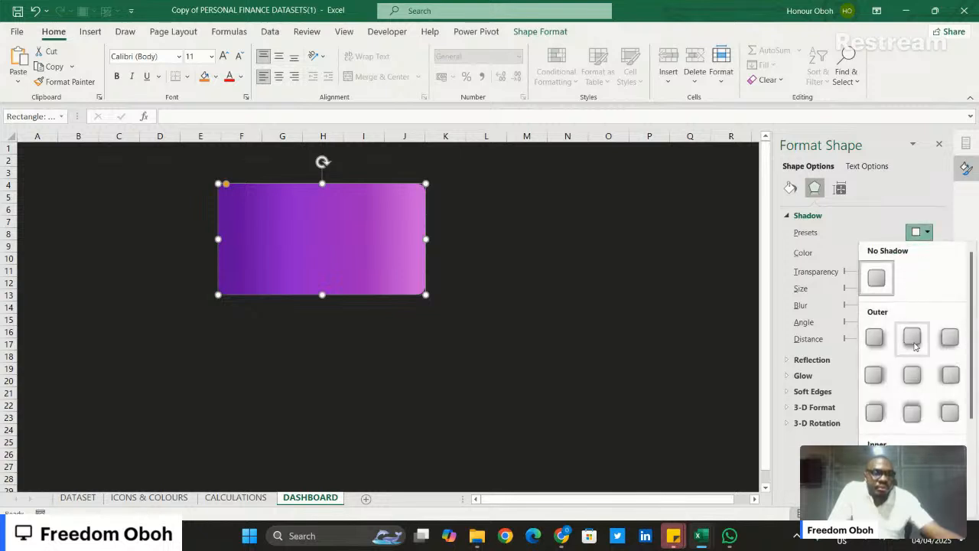
click(921, 338)
click(508, 232)
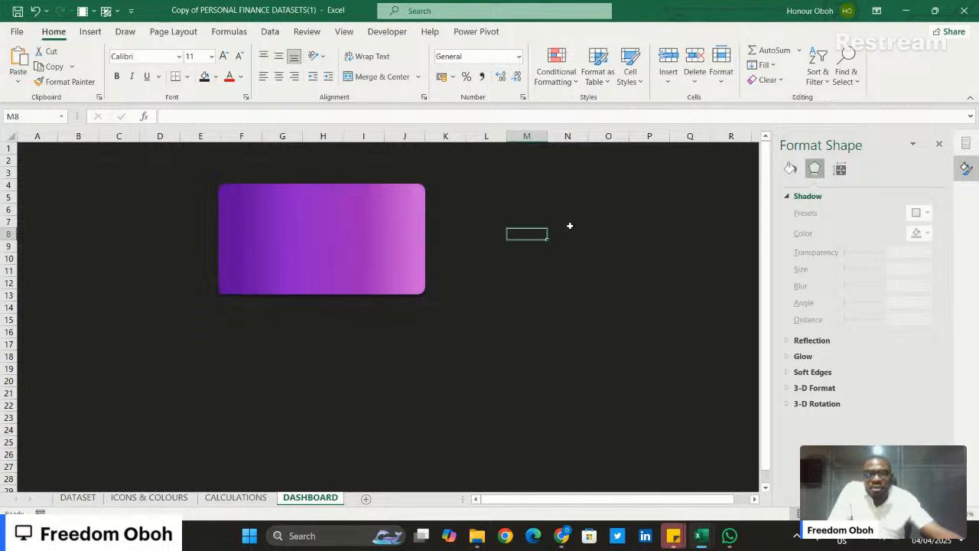
click(966, 168)
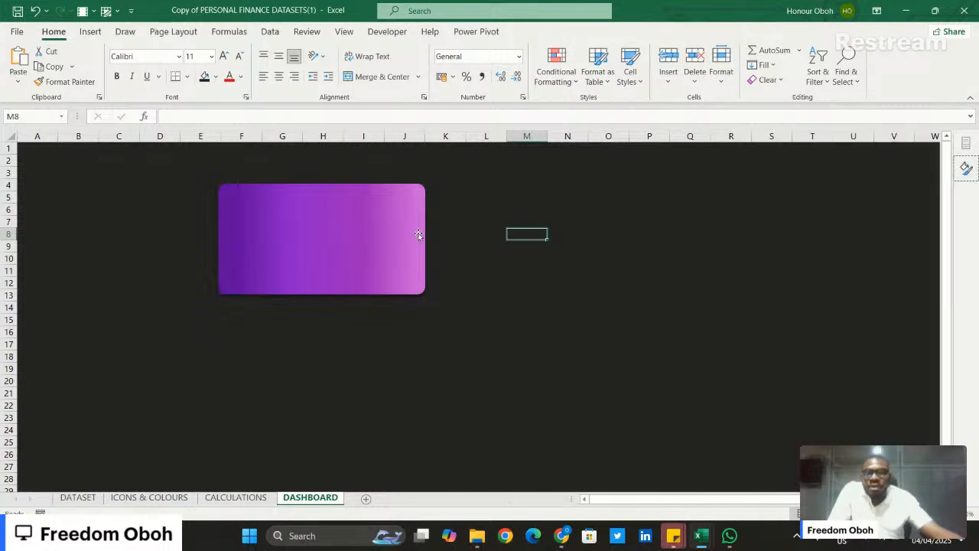
click(299, 222)
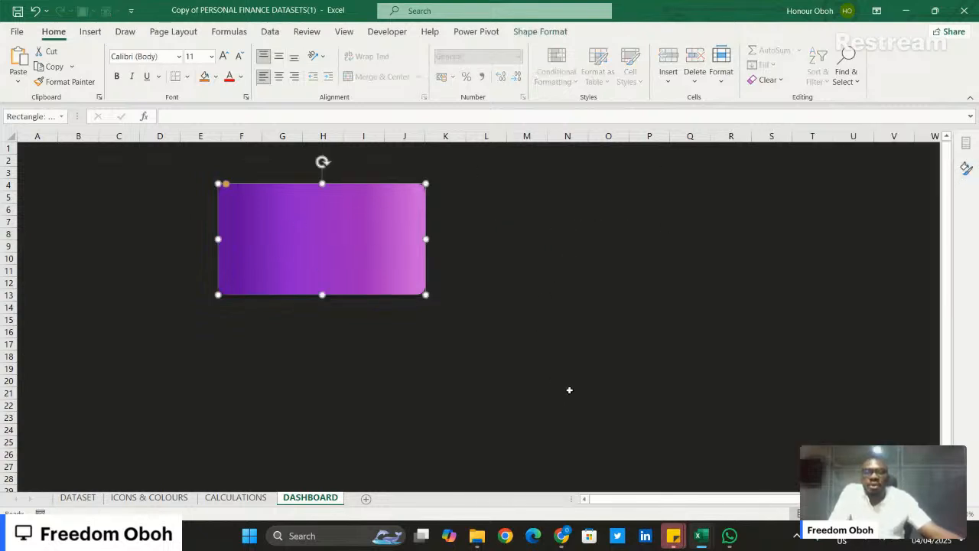
click(520, 271)
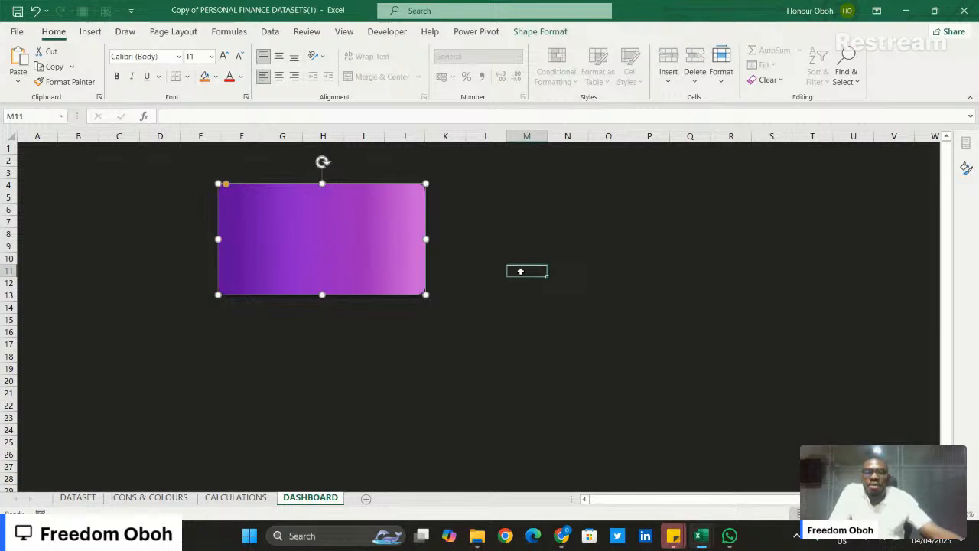
- Draw a rounded rectangle about 2.14 cm high and 4.59 cm wide just right of the purple card, aligned with its top edge
click(84, 33)
click(186, 49)
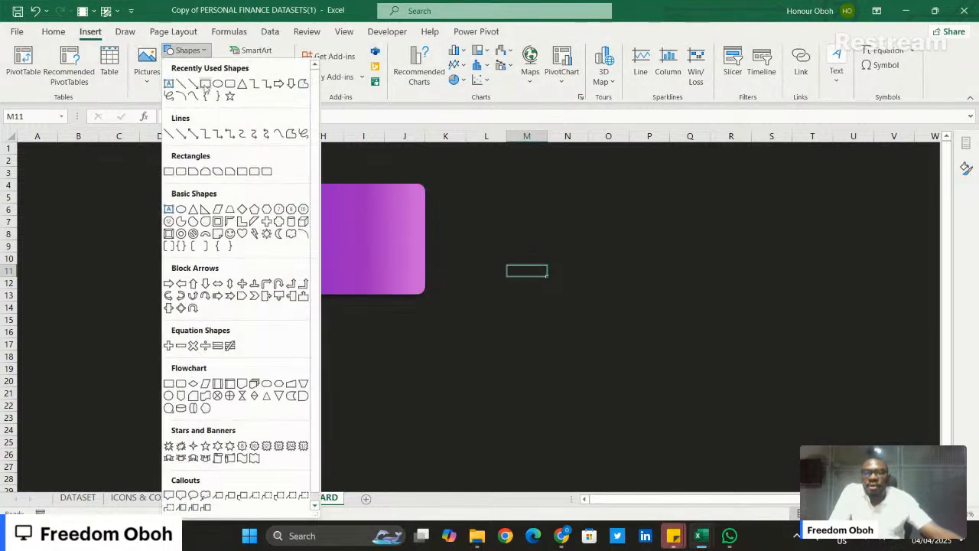
click(229, 88)
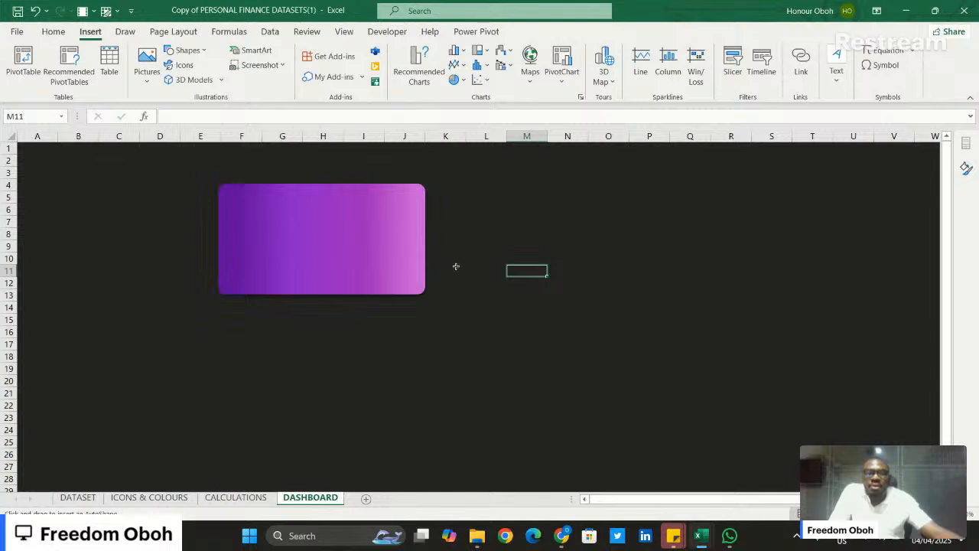
drag(437, 188, 547, 240)
mouse_move(494, 212)
mouse_down()
mouse_move(483, 203)
mouse_move(498, 199)
mouse_up()
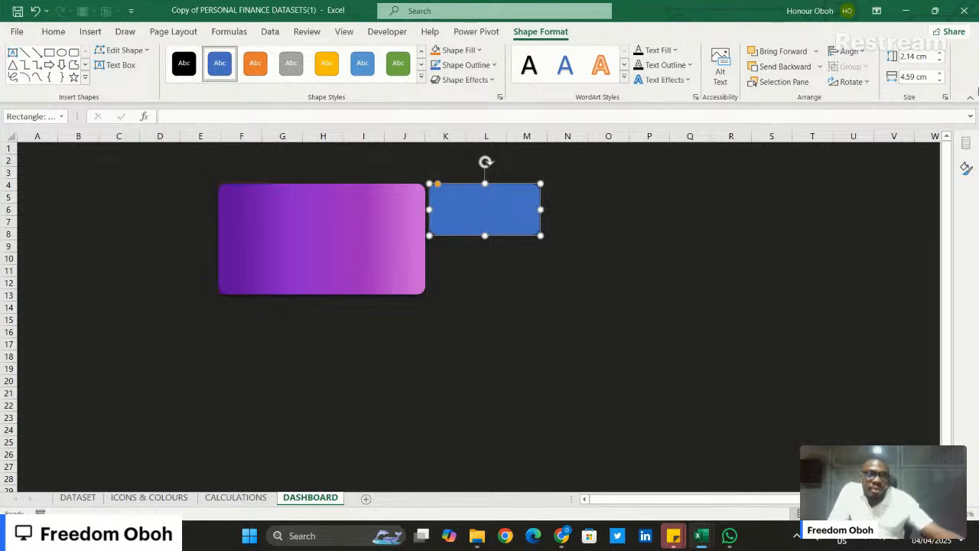
- Set the blue rounded rectangle's height to 2.5 cm and its width to 5 cm
click(940, 54)
click(939, 54)
click(939, 54)
click(939, 54)
click(940, 54)
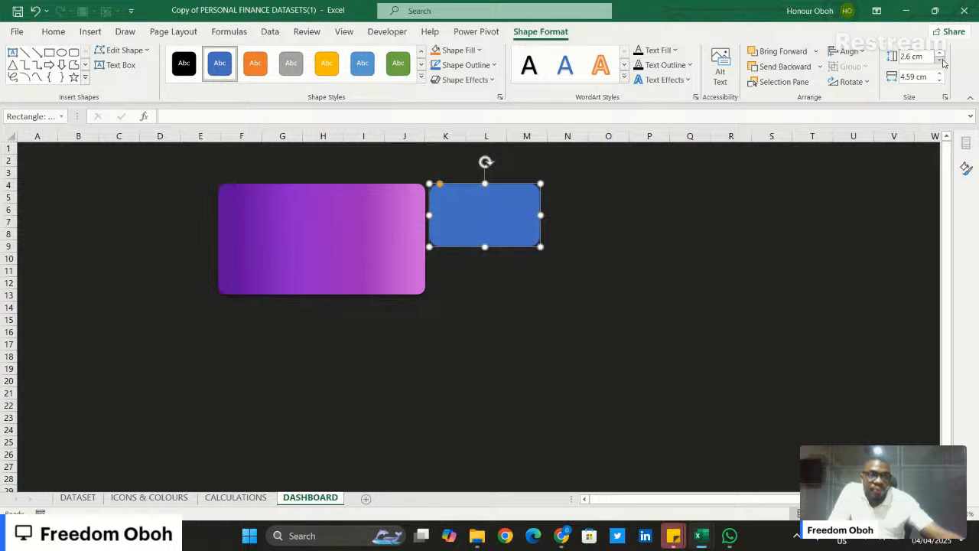
click(941, 60)
click(940, 61)
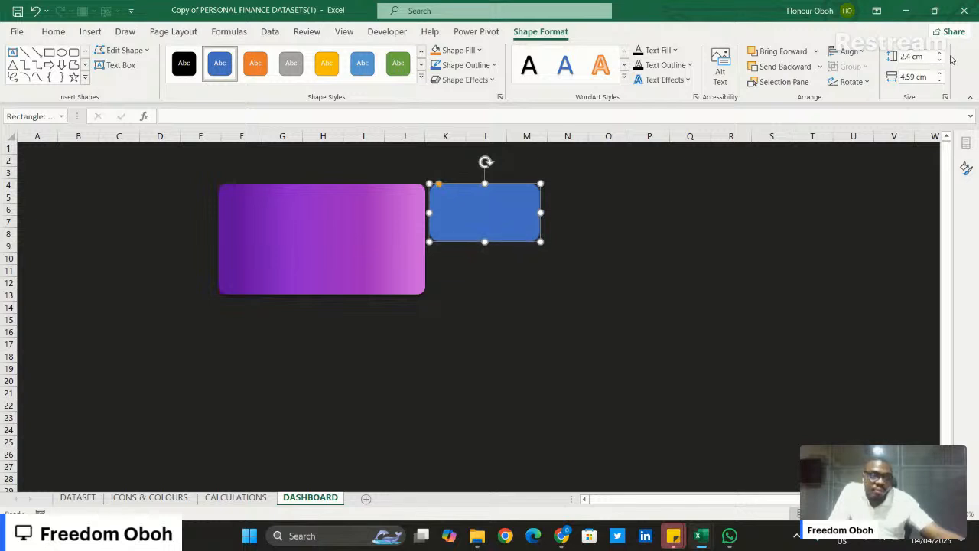
click(941, 54)
click(942, 53)
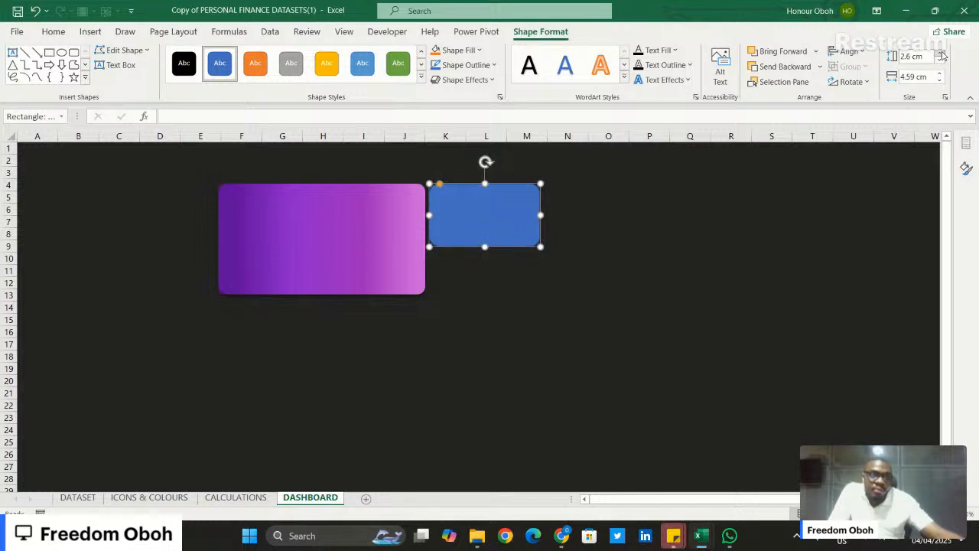
click(940, 60)
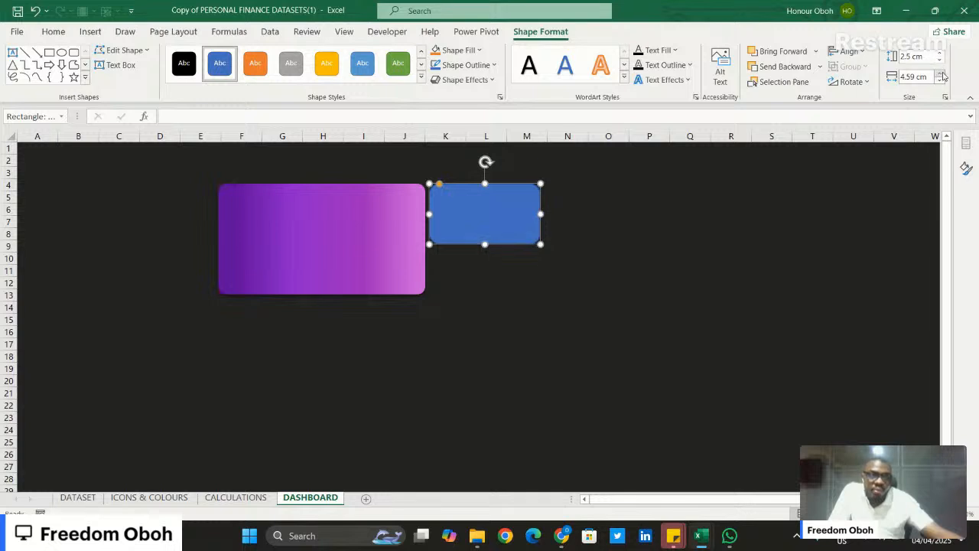
click(942, 73)
click(942, 73)
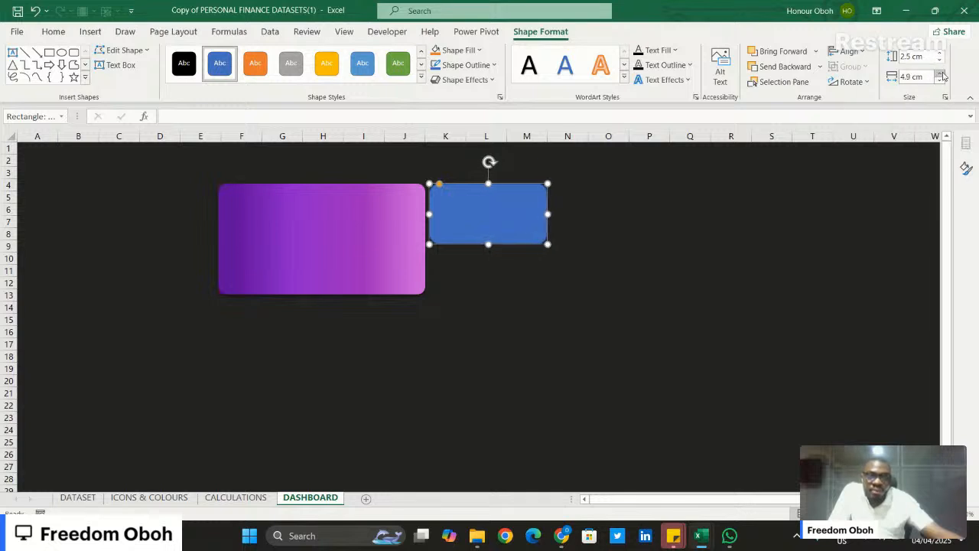
click(942, 73)
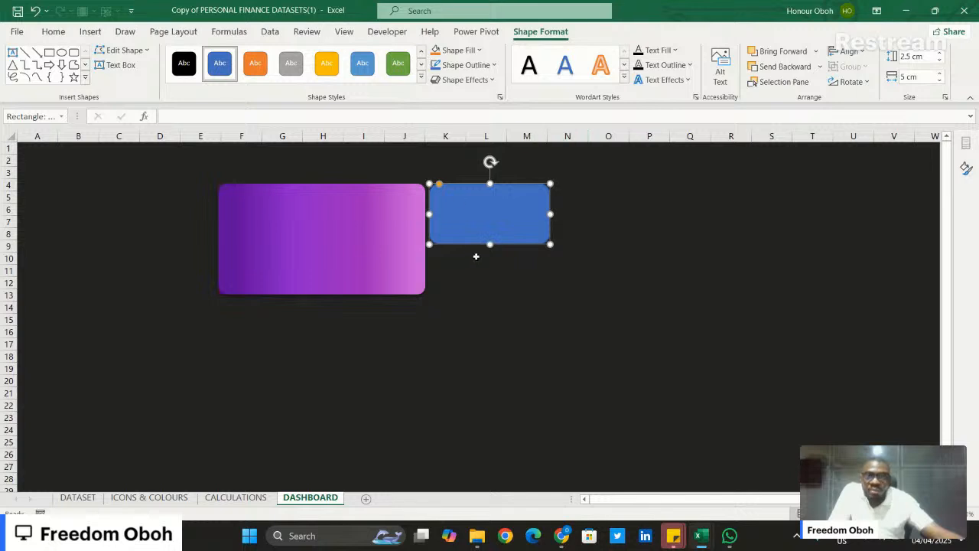
click(489, 280)
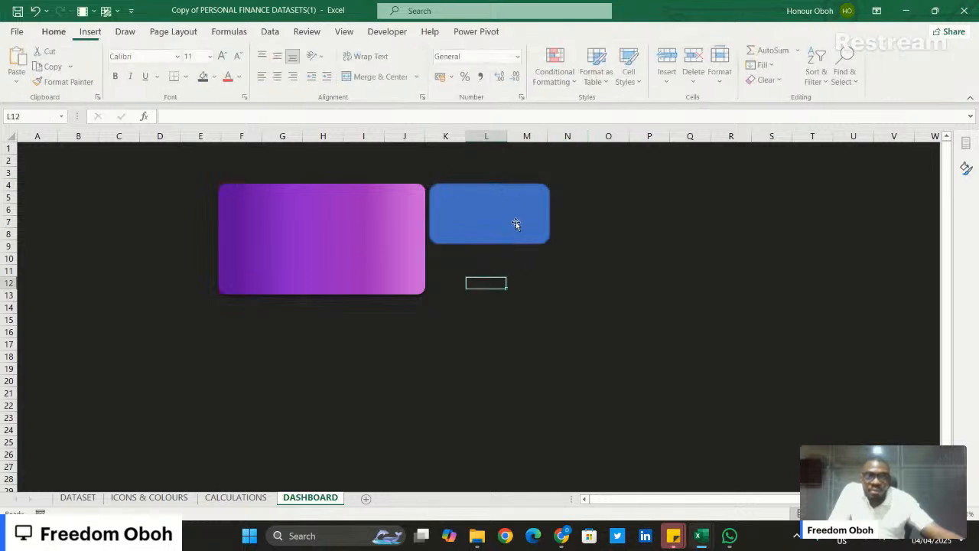
- Fill the blue rounded rectangle with the recently used near-black background colour and remove its outline
click(516, 221)
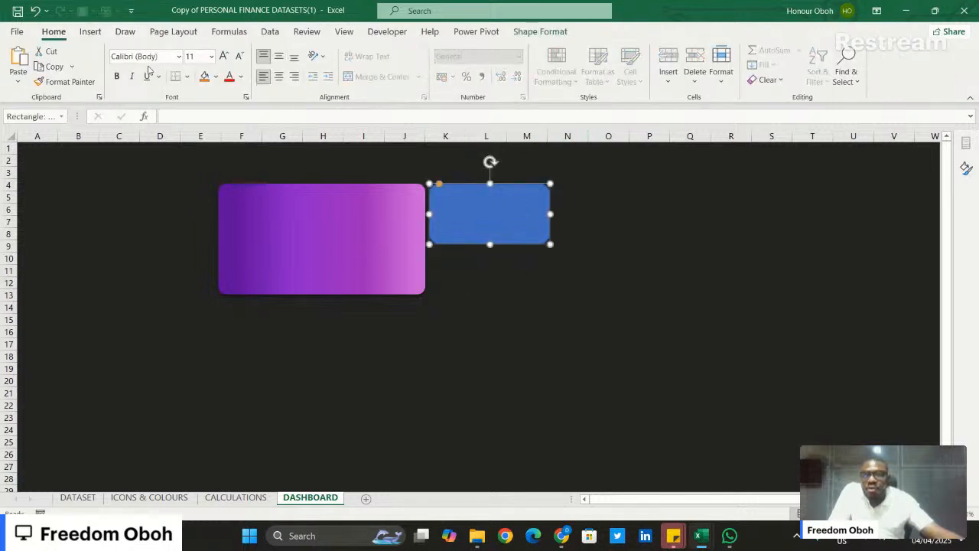
click(216, 77)
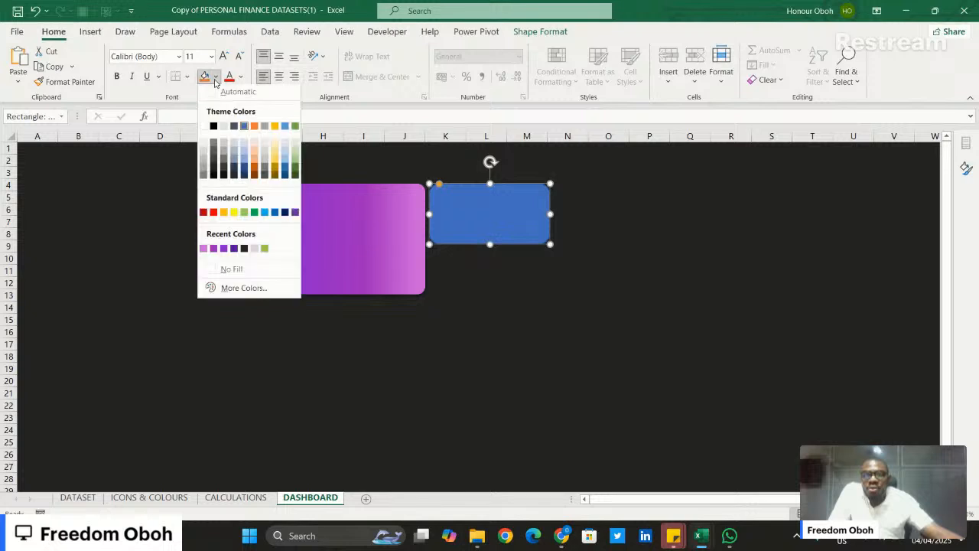
click(243, 251)
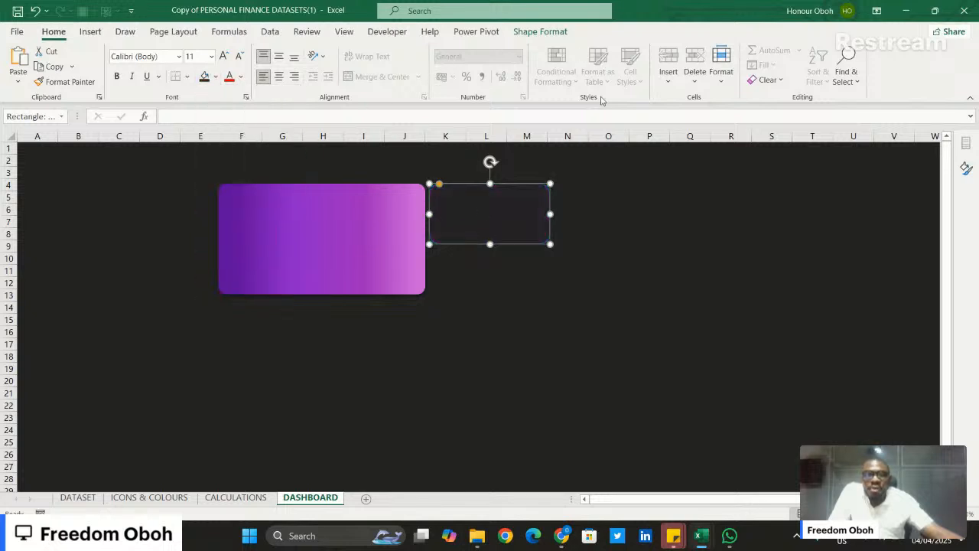
click(966, 169)
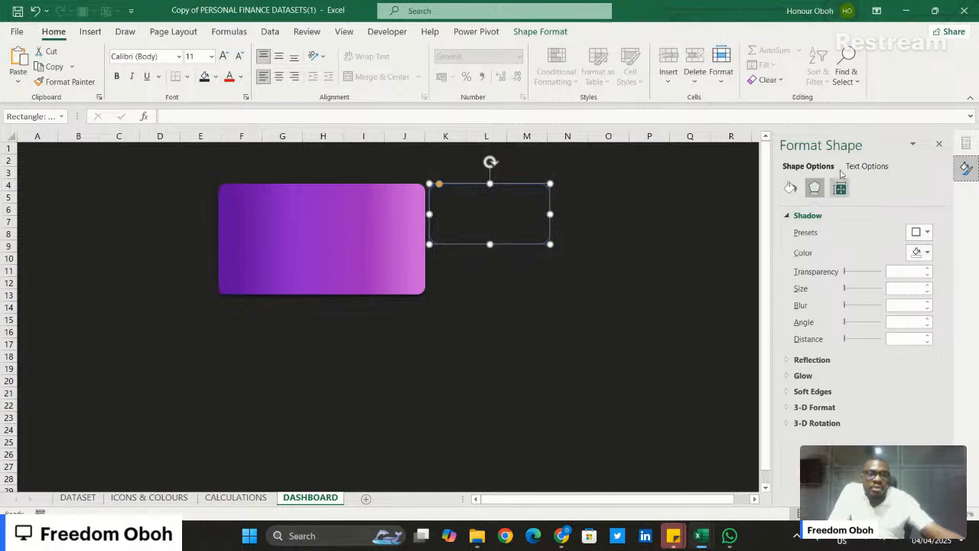
click(792, 189)
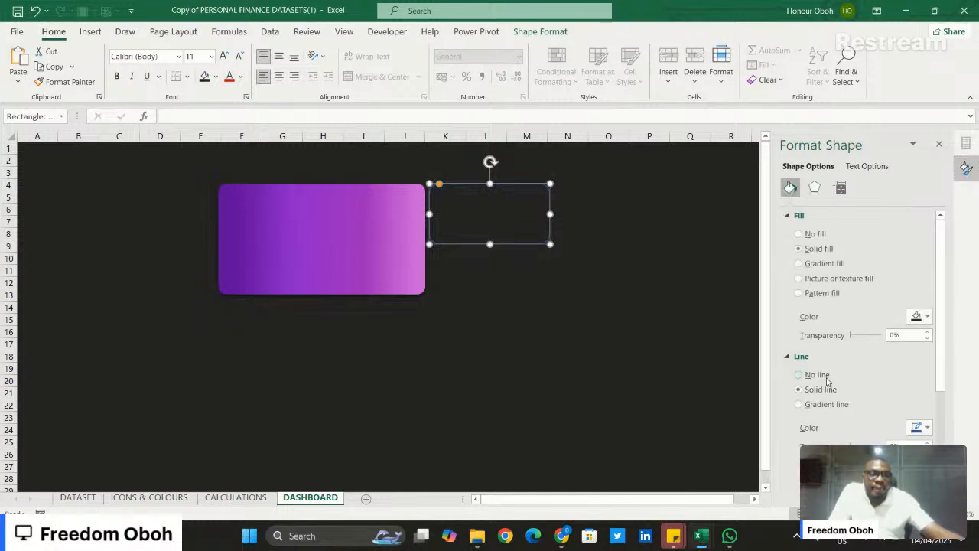
- Apply the outer Offset: Bottom Right shadow preset to the dark rounded rectangle beside the purple card
click(814, 188)
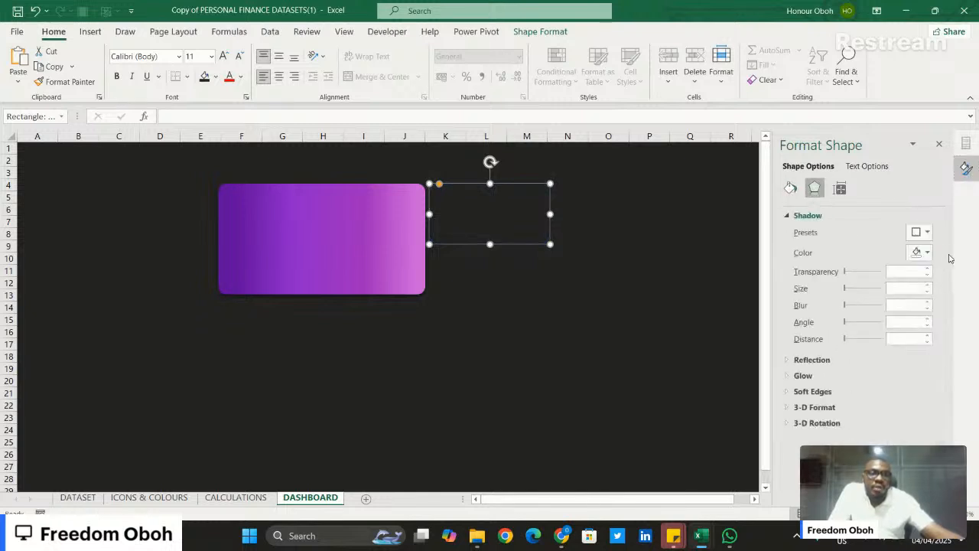
click(926, 233)
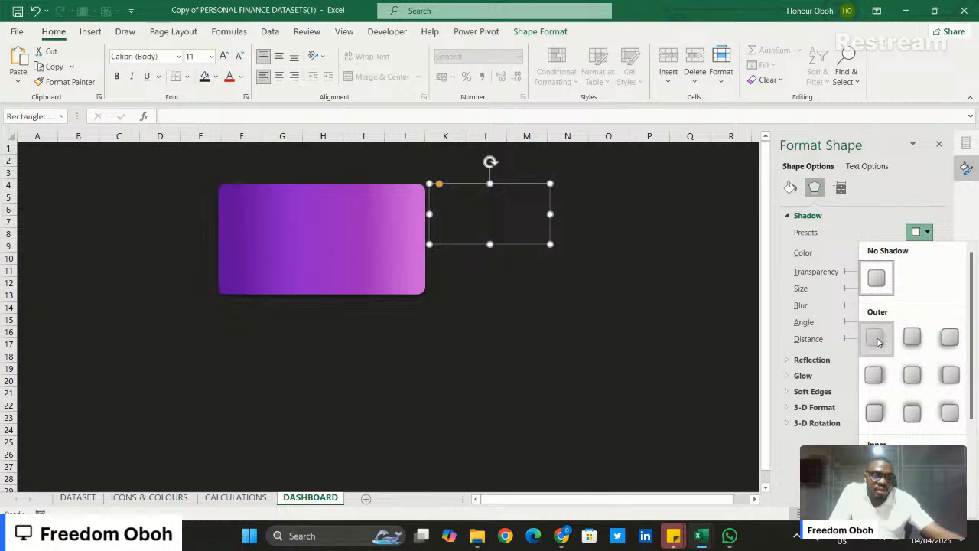
click(874, 336)
click(516, 272)
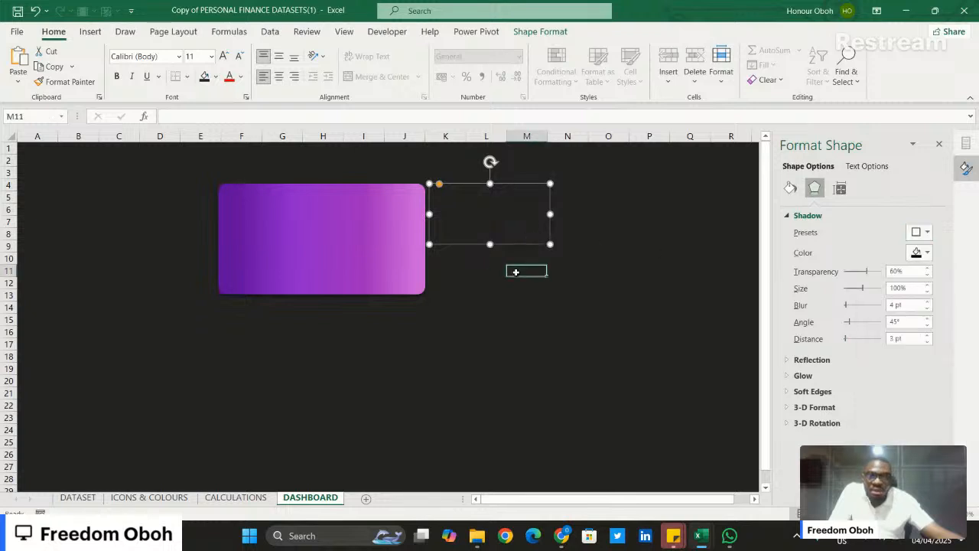
click(505, 206)
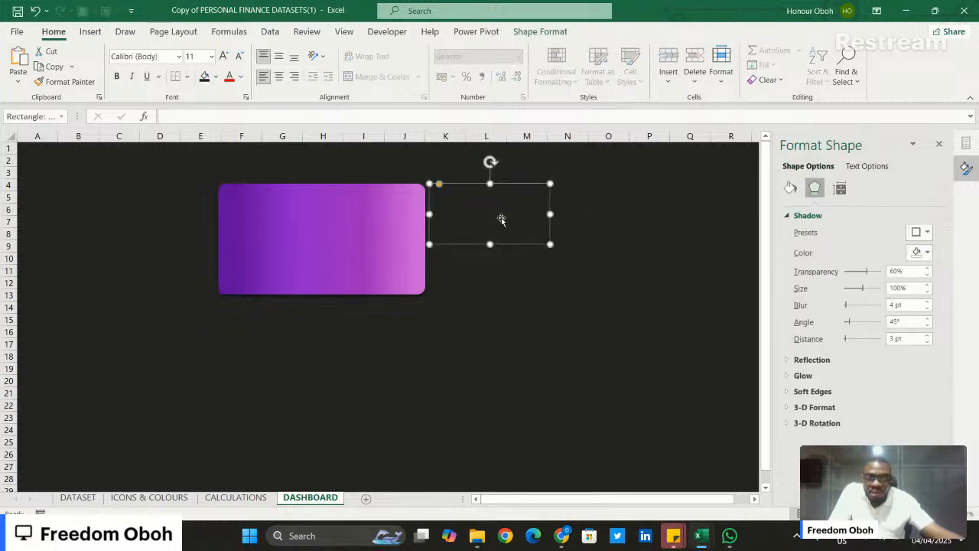
click(520, 295)
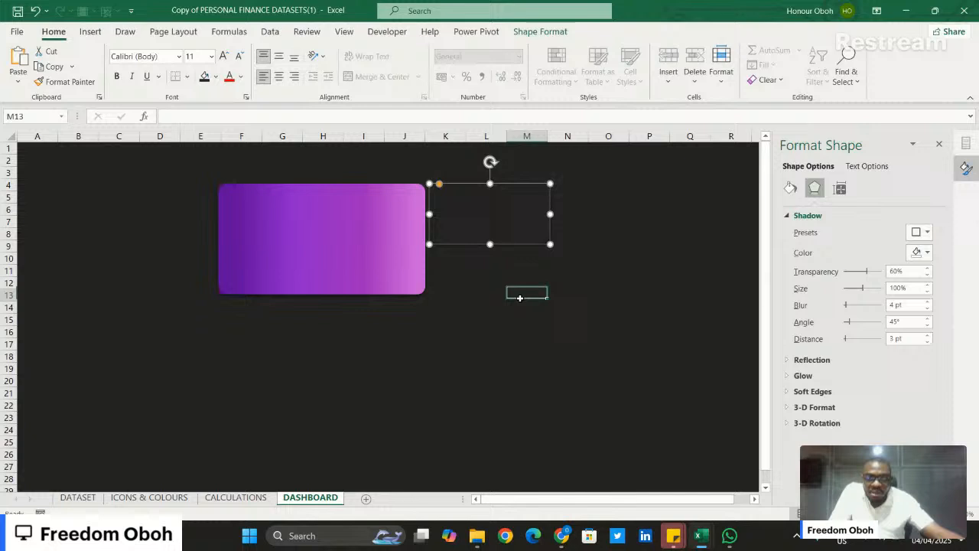
click(520, 205)
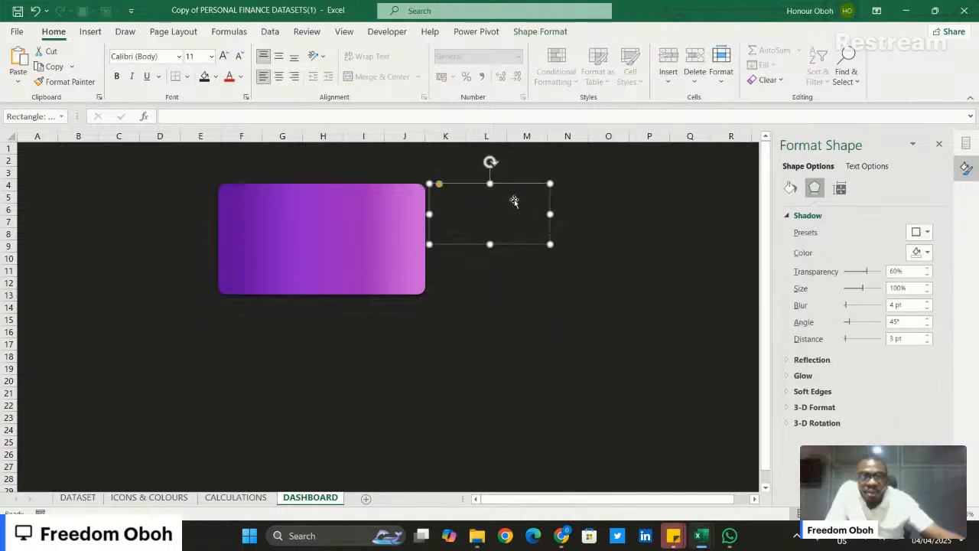
click(593, 245)
- Set the dark rounded rectangle's shadow transparency to 12%
click(499, 206)
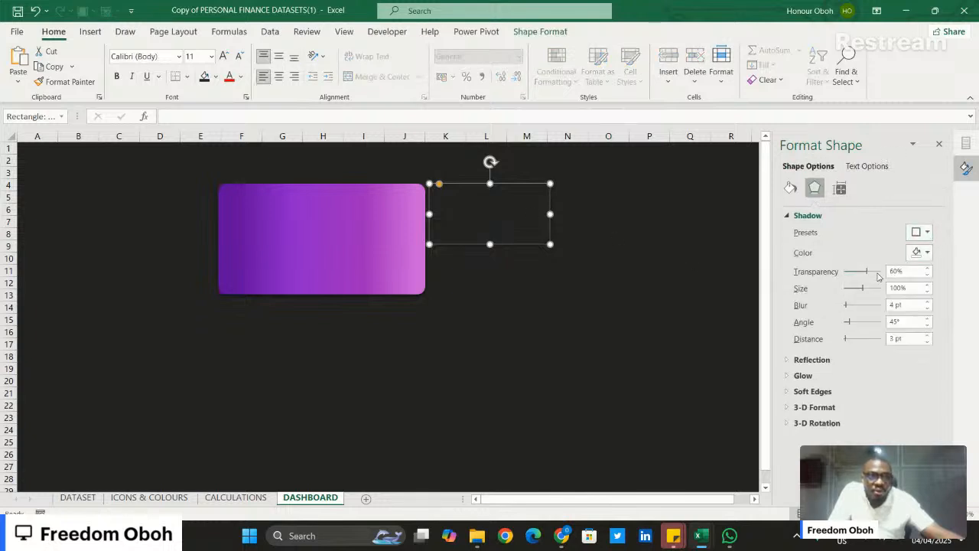
drag(866, 269, 849, 276)
click(585, 218)
click(526, 209)
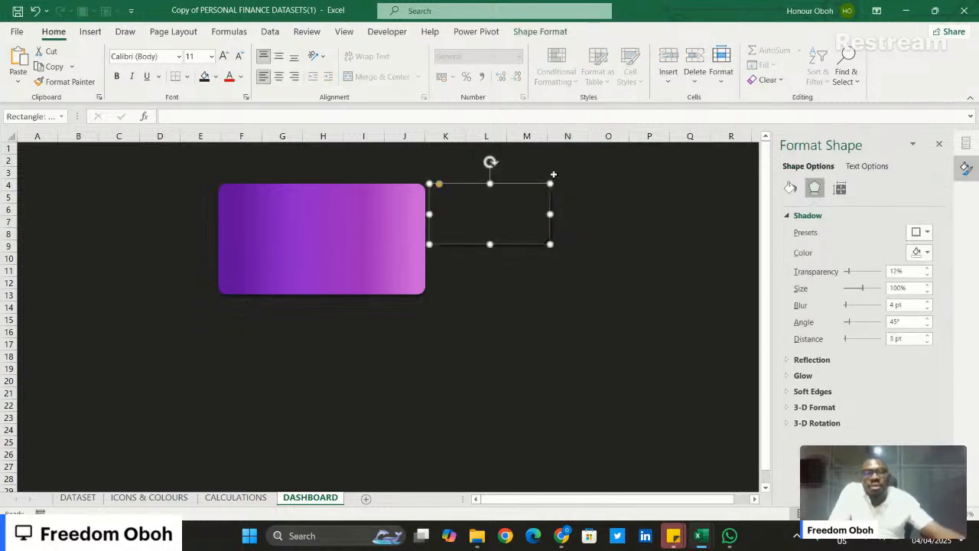
- Duplicate the dark rounded tile and stack the copy directly beneath the original, beside the purple card
drag(470, 206, 497, 273)
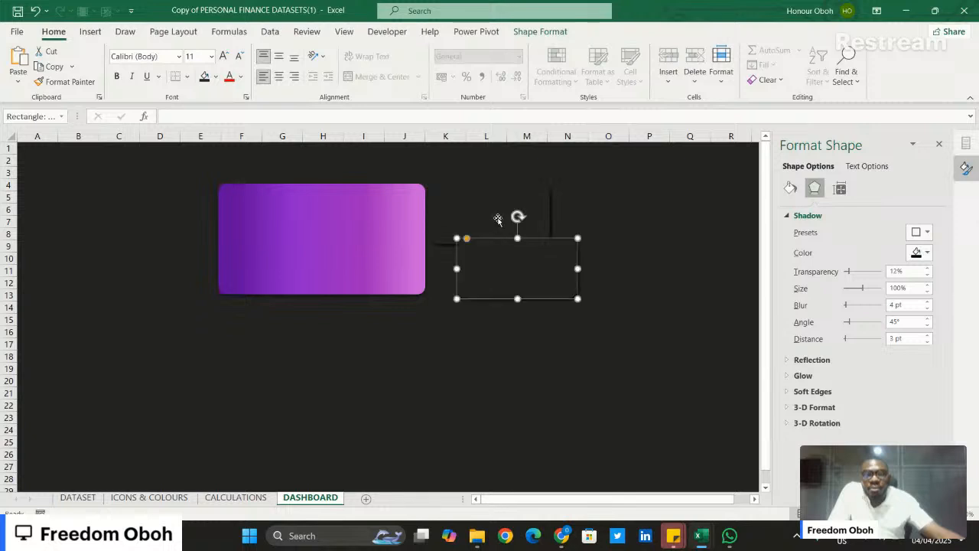
click(496, 262)
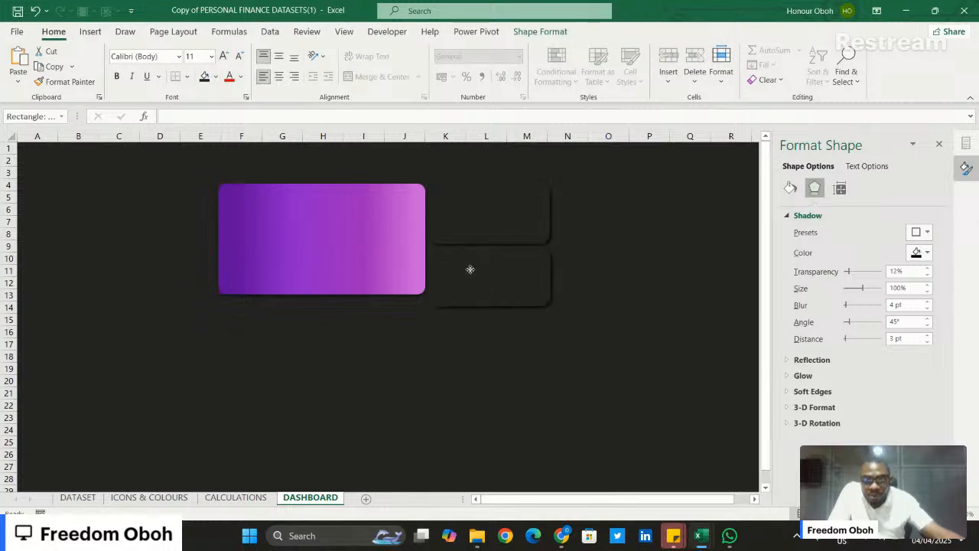
drag(470, 270, 483, 269)
mouse_move(485, 211)
mouse_down()
mouse_move(509, 204)
mouse_move(489, 205)
mouse_up()
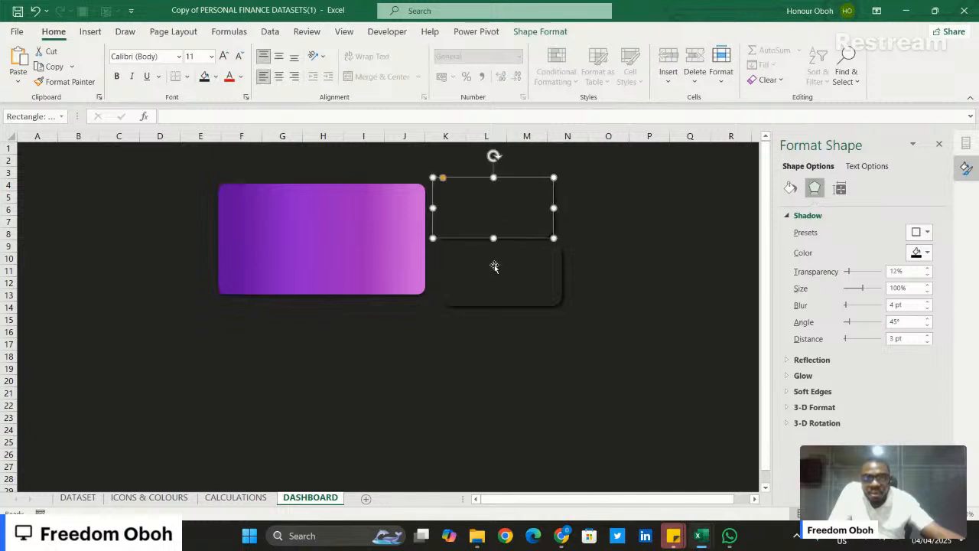
drag(494, 266, 487, 257)
click(594, 237)
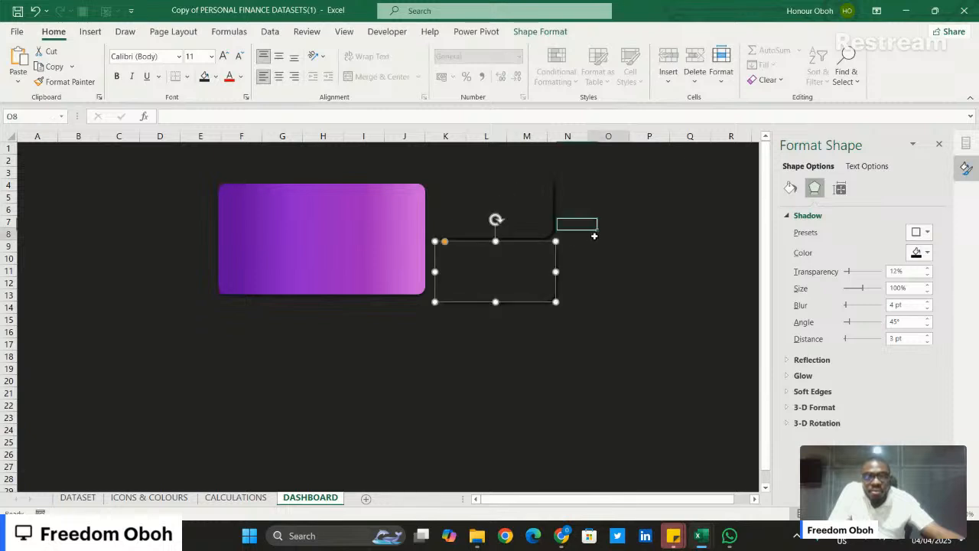
- Duplicate the upper dark tile beside the stacked pair and stretch the copy into a tall tile about 8.85 cm high and 5.5 cm wide
click(513, 202)
drag(513, 203, 631, 210)
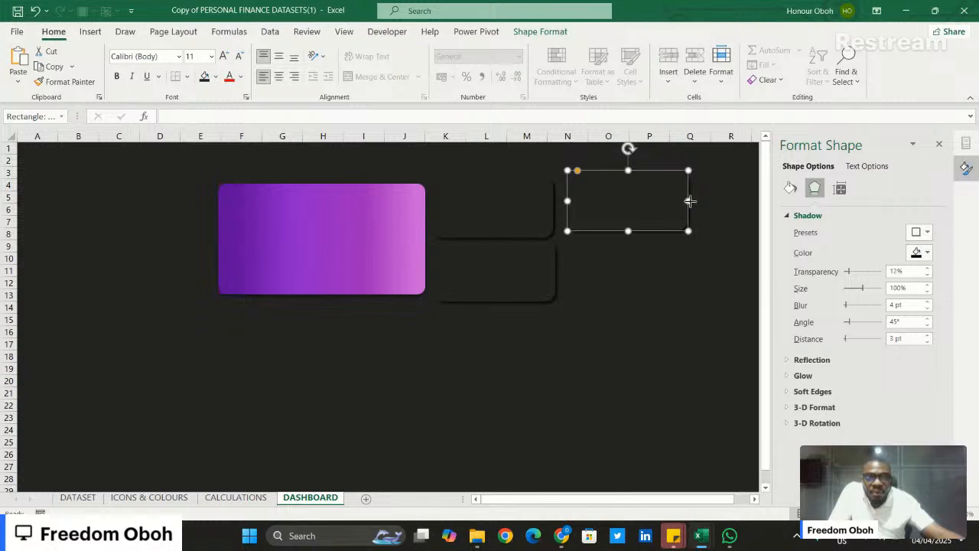
drag(690, 201, 701, 201)
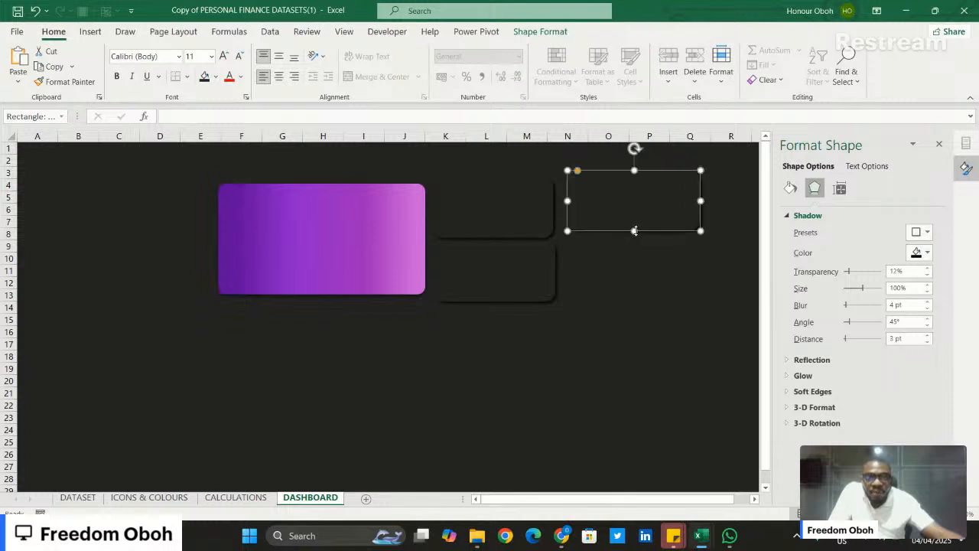
drag(634, 230, 614, 385)
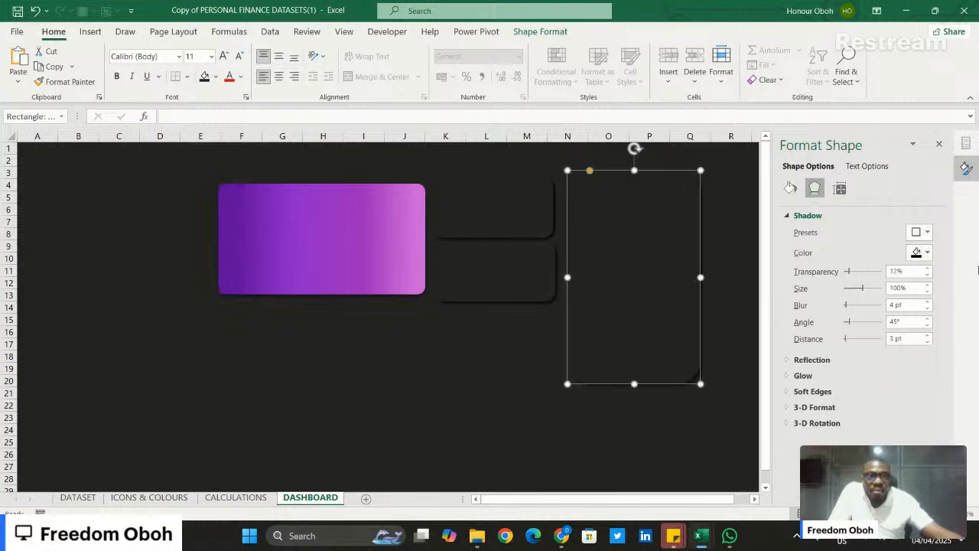
click(966, 168)
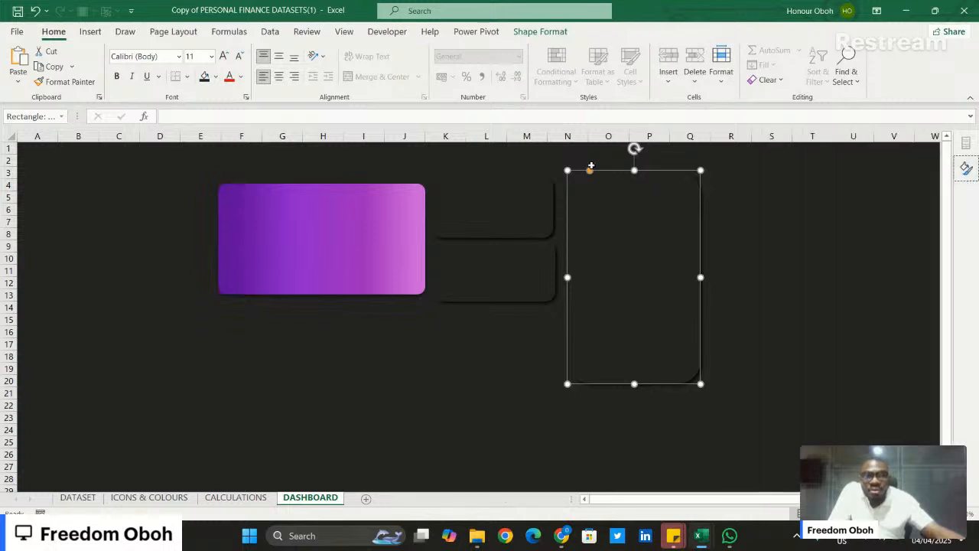
drag(598, 207, 598, 212)
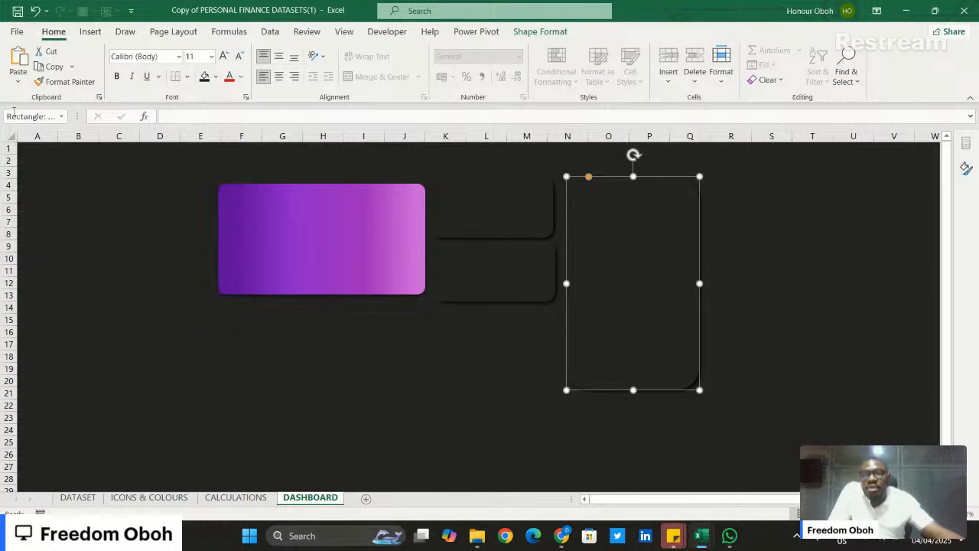
- Fill the whole dashboard sheet with the light grey theme colour
click(23, 147)
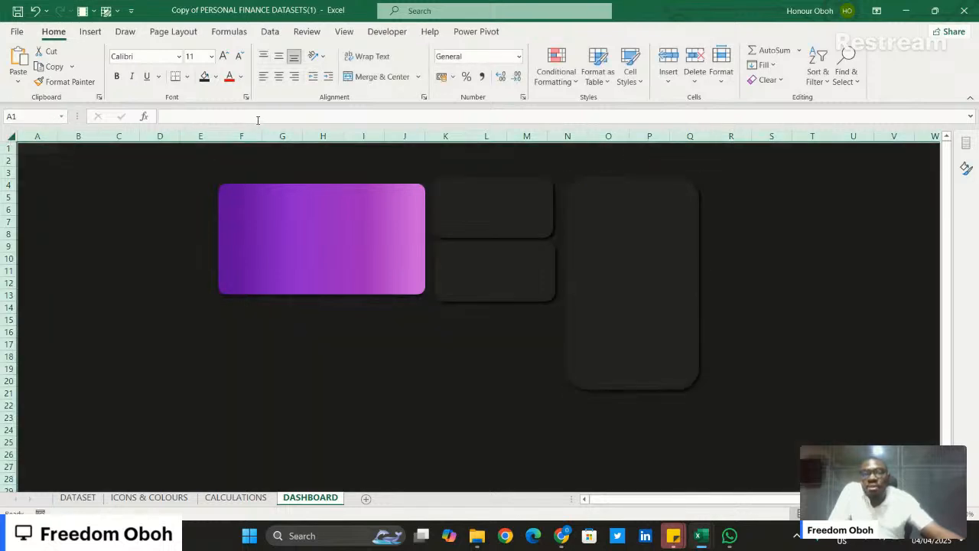
click(217, 76)
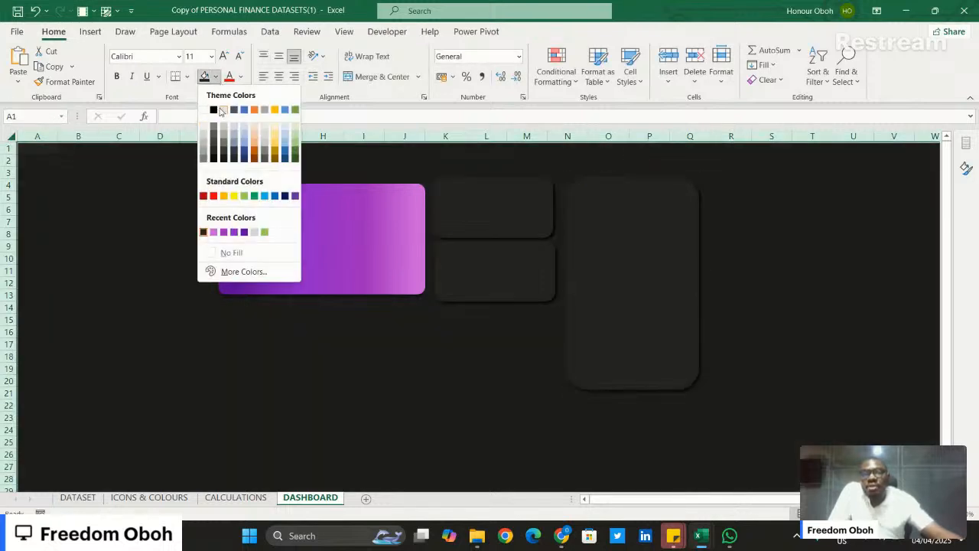
click(219, 112)
- Reduce the tall dark tile's corner rounding and shift the two small dark tiles closer to the purple card
click(612, 263)
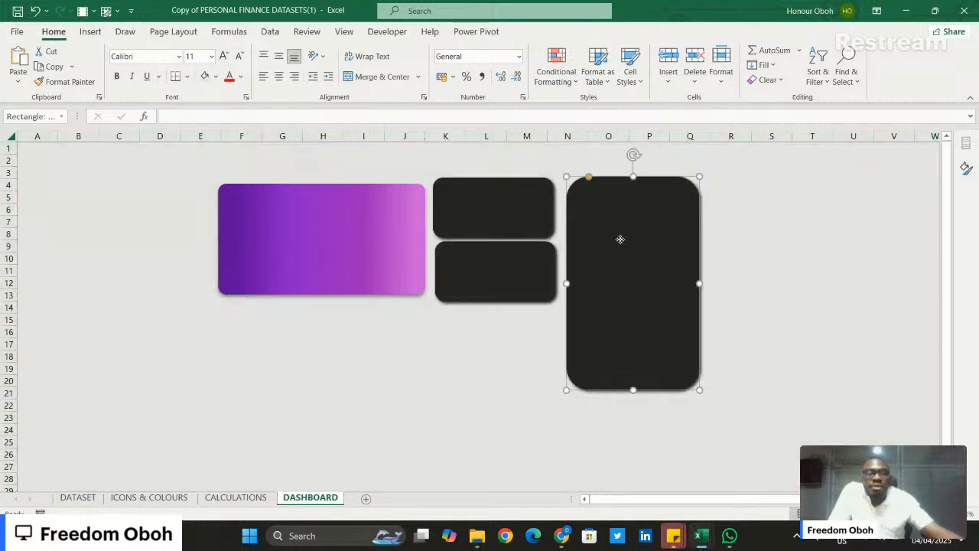
drag(591, 179, 579, 180)
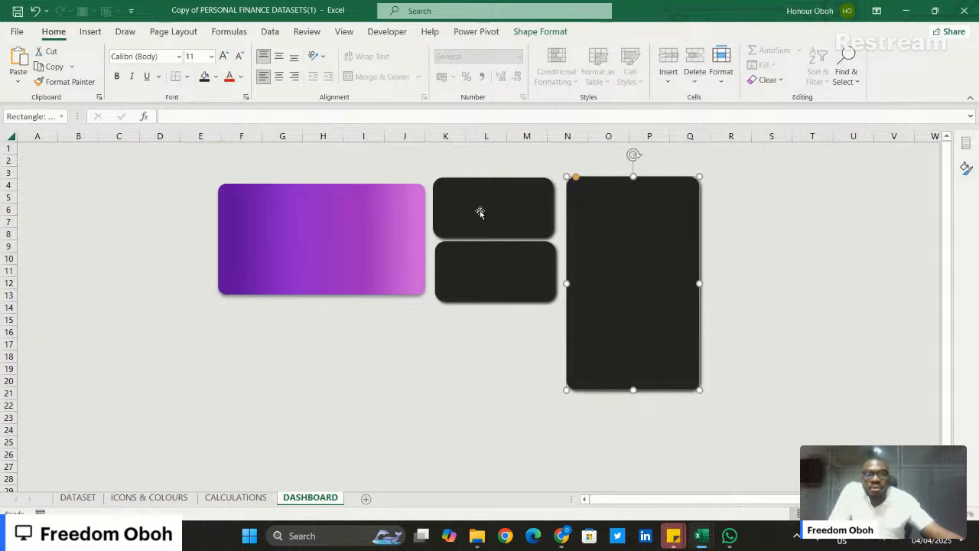
drag(480, 210, 477, 217)
drag(484, 262, 477, 264)
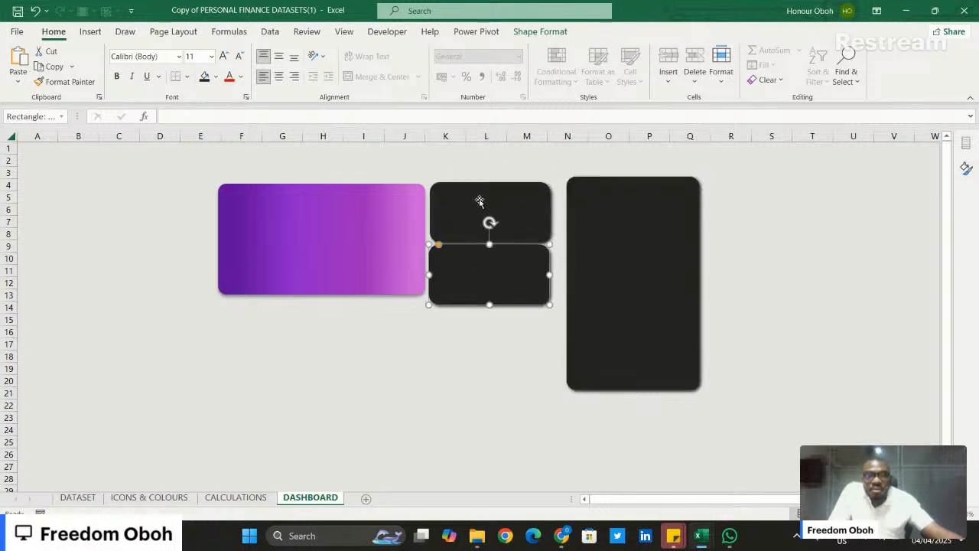
- Set the height of both small dark tiles to 2.3 cm
shift+click(523, 184)
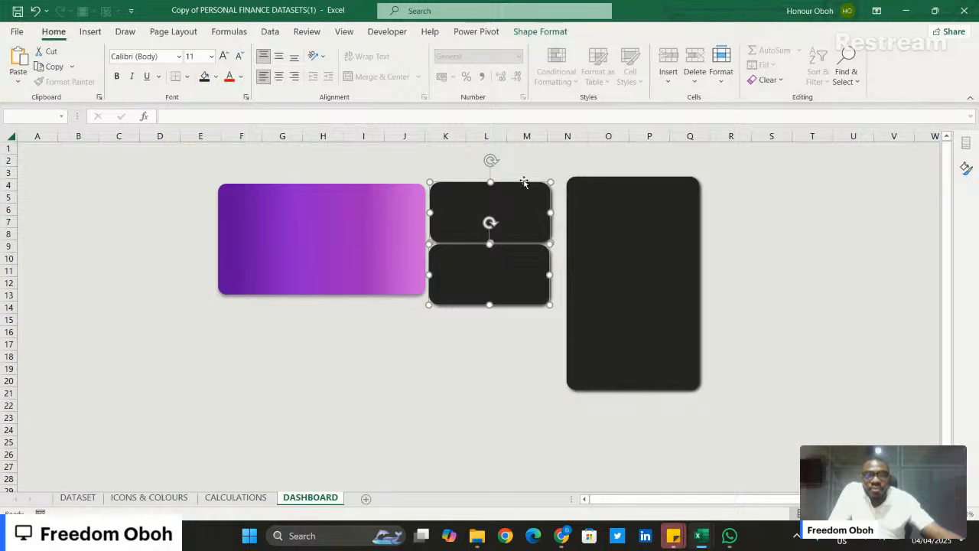
click(529, 32)
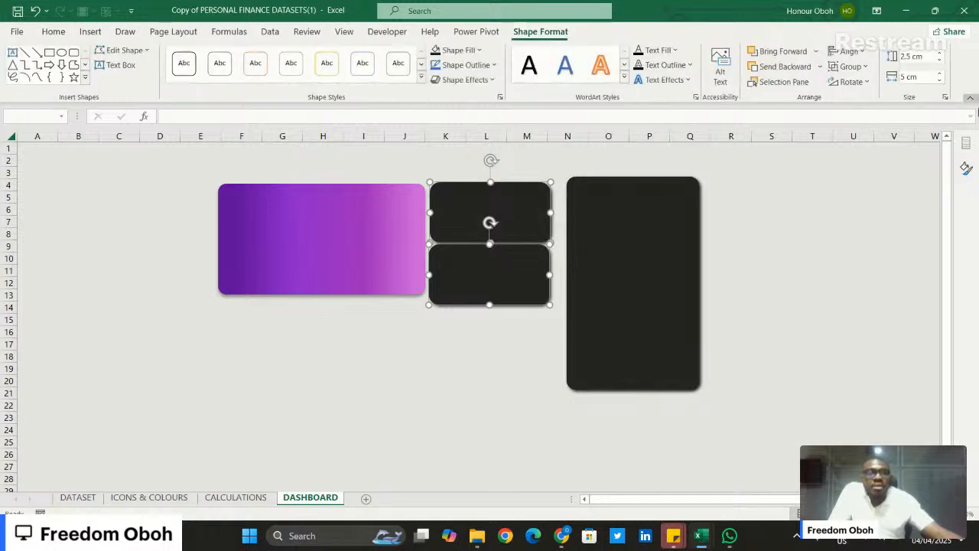
click(941, 61)
click(941, 61)
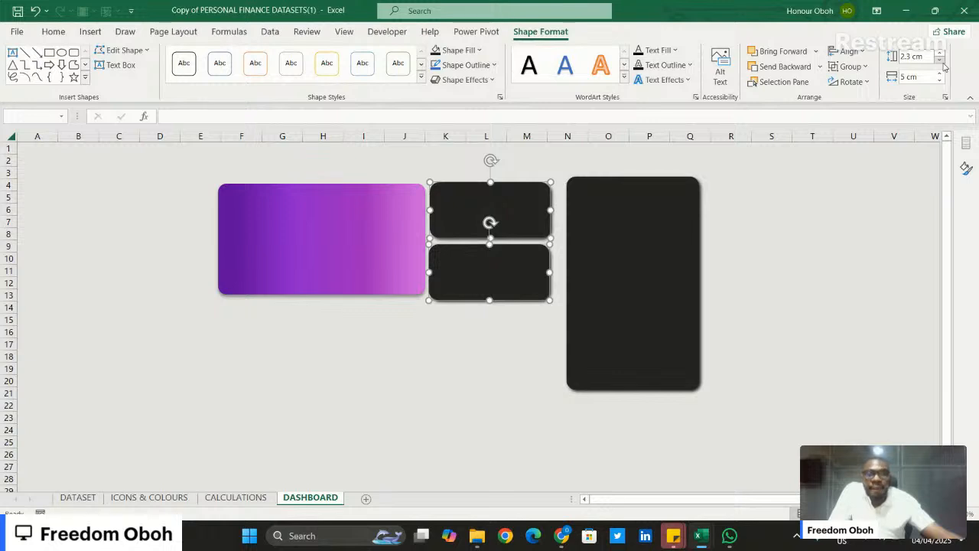
click(479, 322)
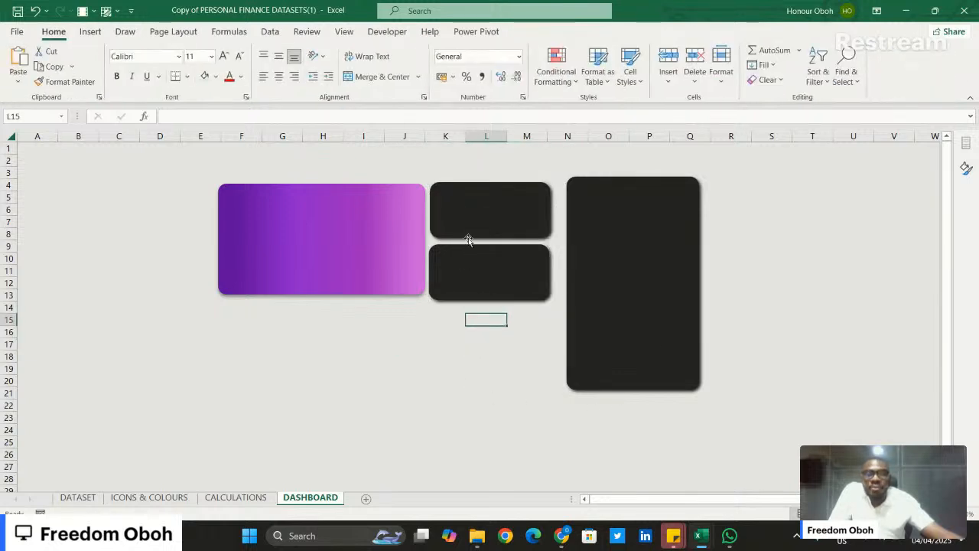
- Narrow the gap between the two small dark tiles and move the tall tile close beside them
drag(474, 271, 475, 270)
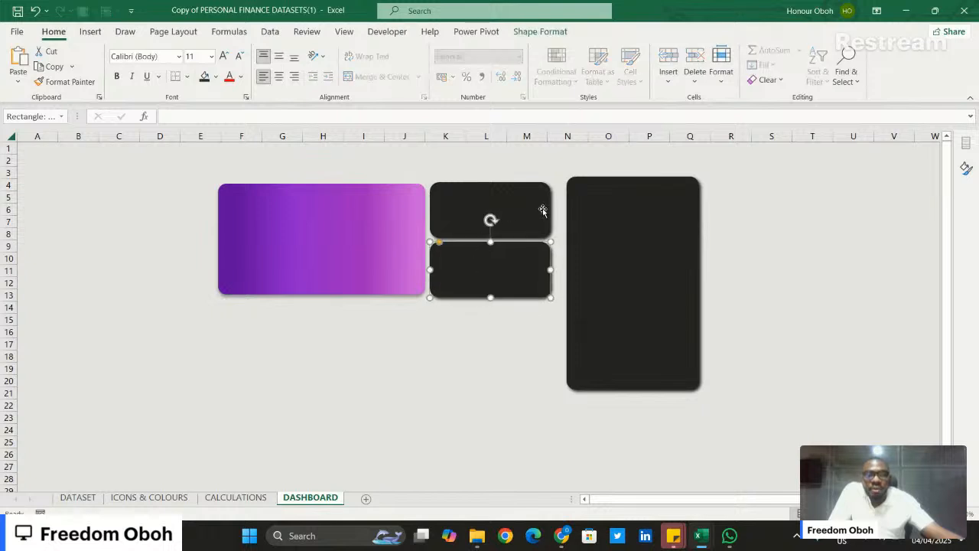
drag(520, 206, 520, 205)
mouse_move(616, 222)
mouse_down()
mouse_move(596, 222)
mouse_move(605, 226)
mouse_up()
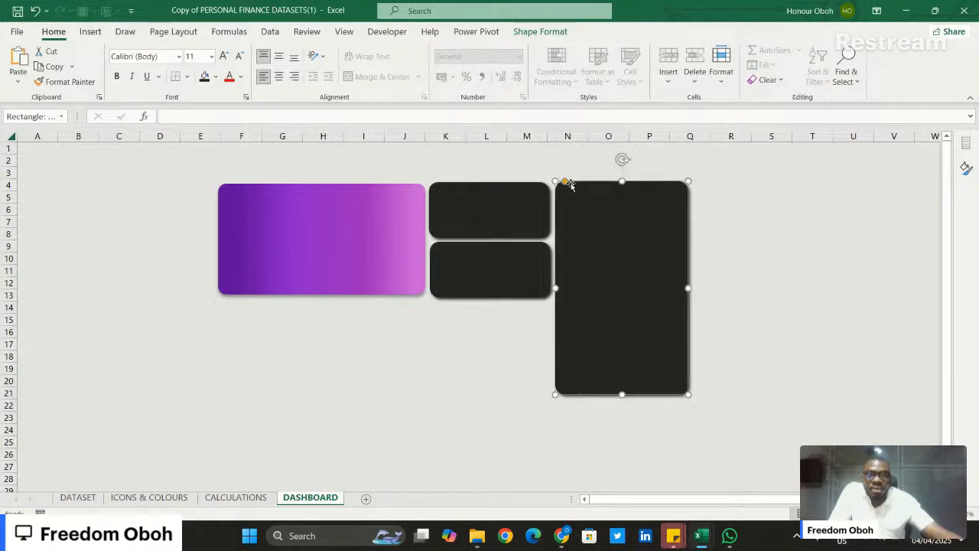
- Reduce the corner rounding of both small dark tiles
click(525, 195)
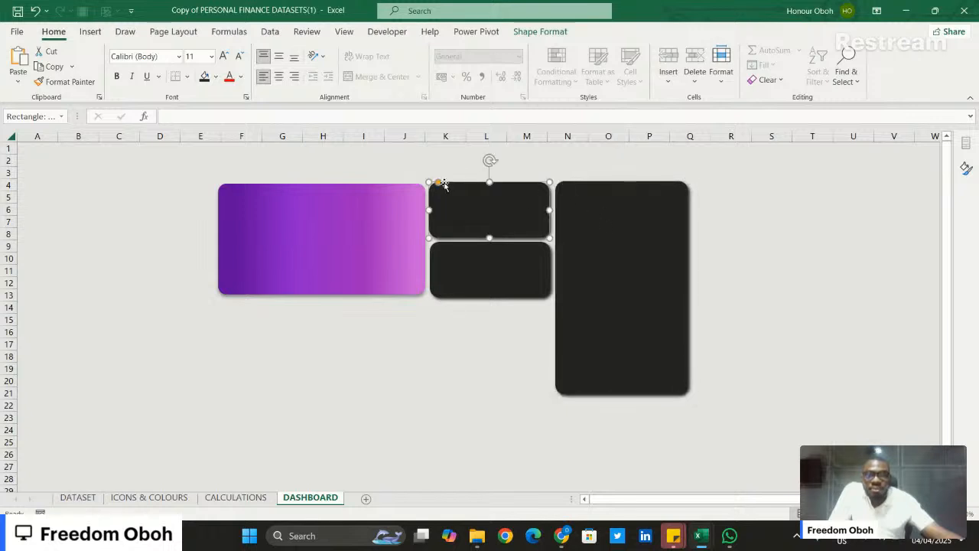
drag(436, 182, 433, 188)
click(442, 247)
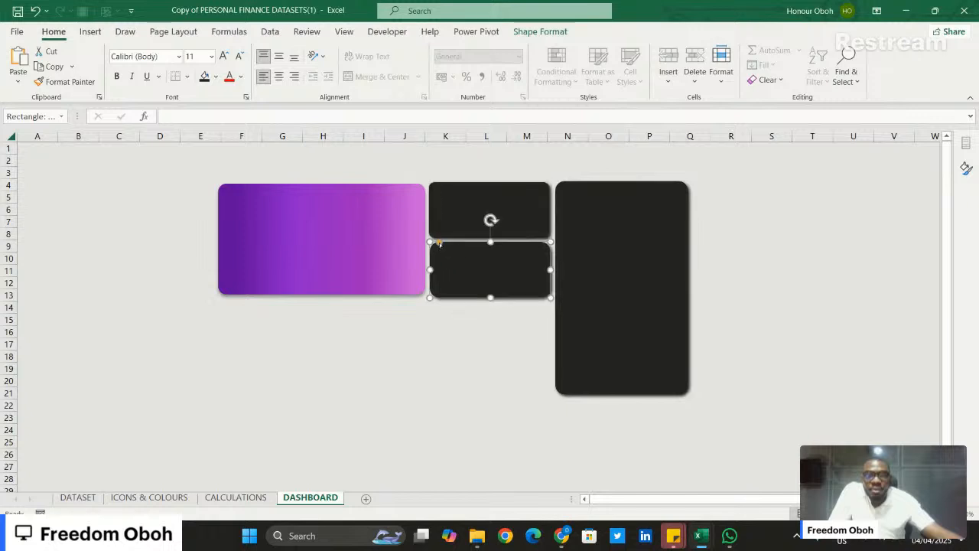
drag(440, 244, 434, 246)
click(457, 329)
- Increase the tall dark tile's height by two small increments
click(630, 233)
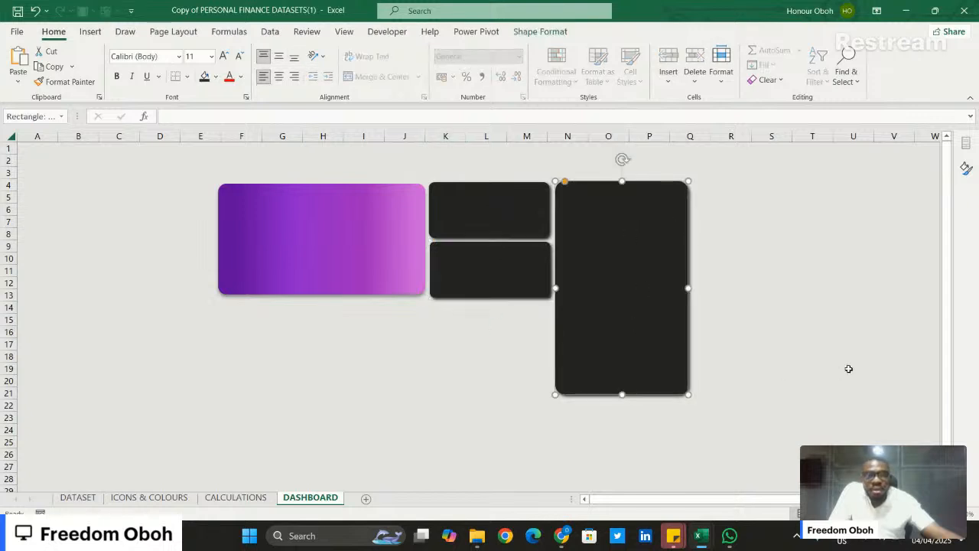
click(802, 322)
click(613, 274)
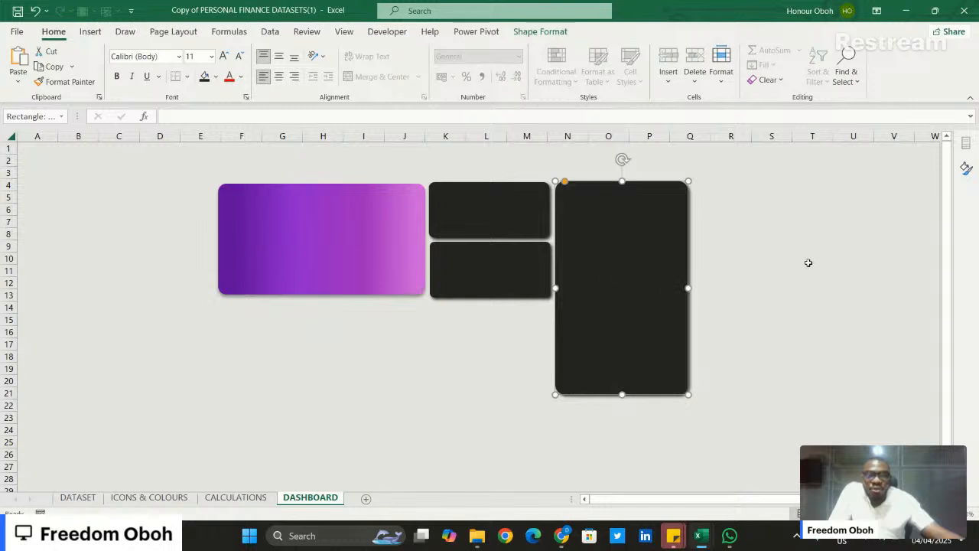
click(544, 33)
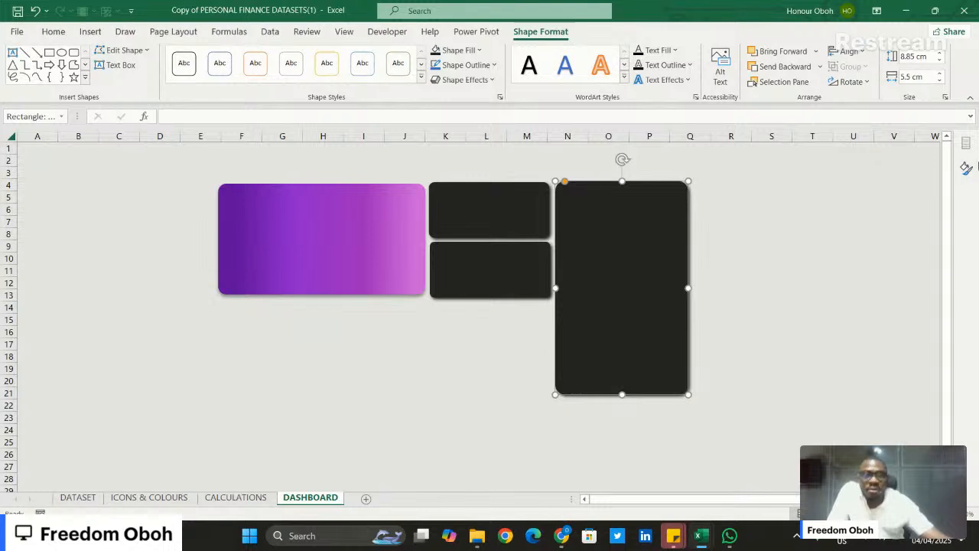
click(940, 52)
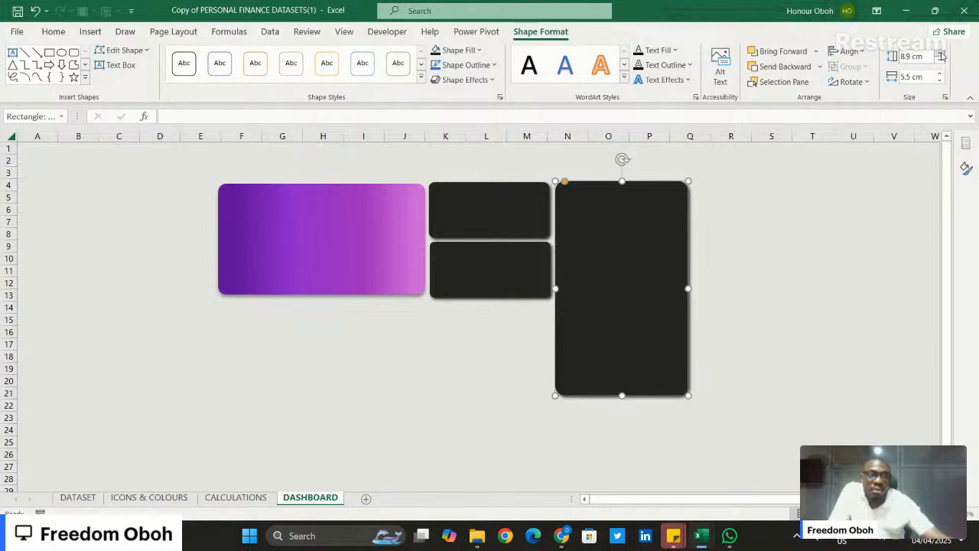
click(940, 53)
click(744, 236)
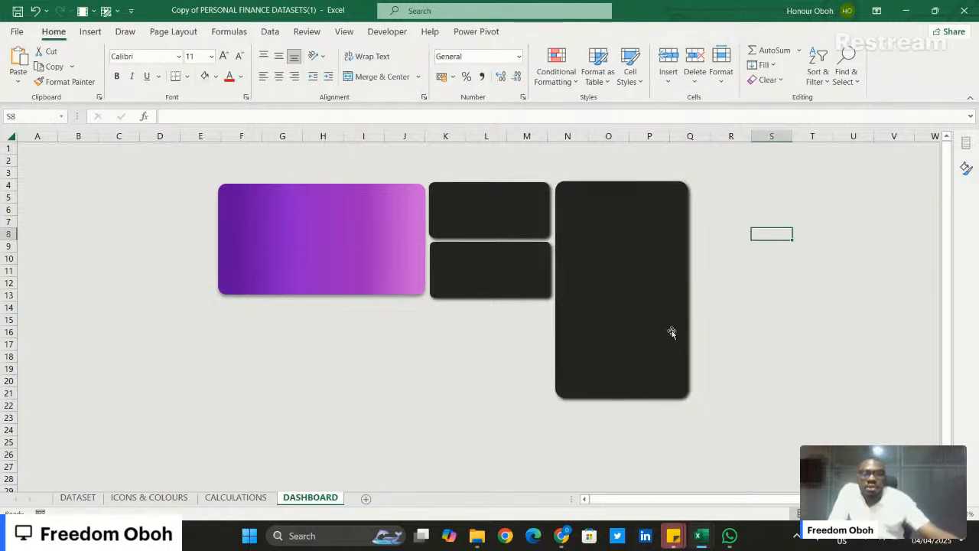
- Duplicate the tall dark tile, shorten the copy and place it beneath the purple card
drag(614, 307, 793, 314)
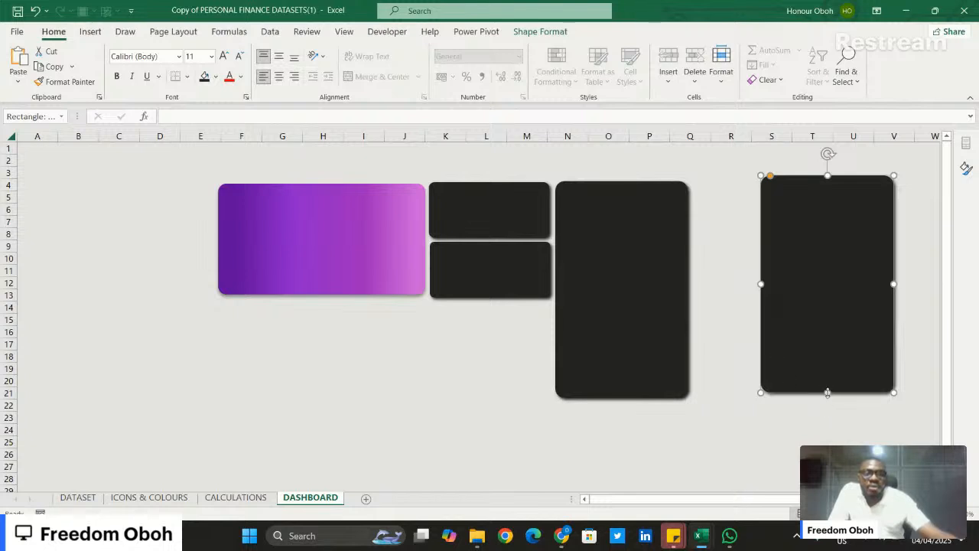
drag(828, 393, 852, 304)
drag(821, 260, 541, 400)
drag(372, 354, 312, 382)
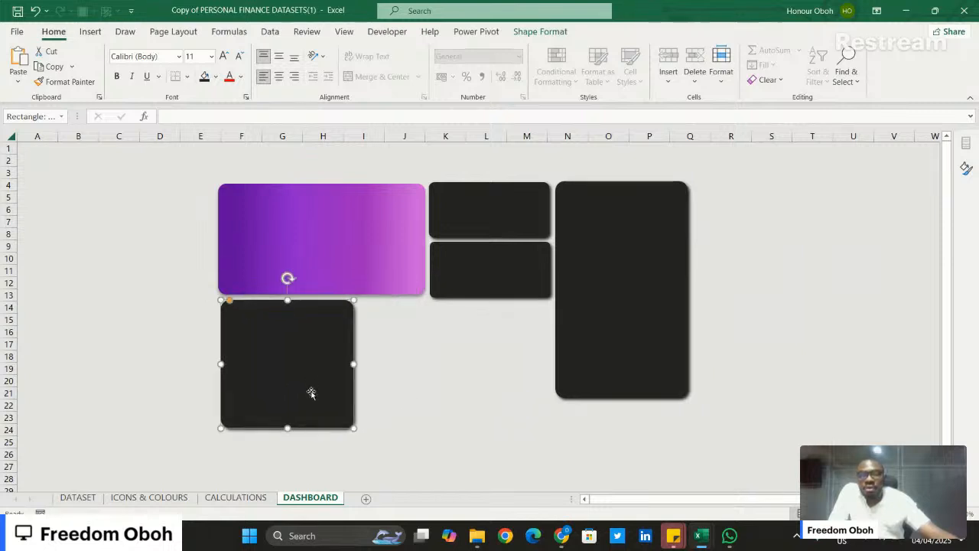
- Widen the tile beneath the purple card to span the card and small tiles, and trim its height to end near the tall tile's base
drag(288, 427, 296, 409)
drag(354, 355, 549, 383)
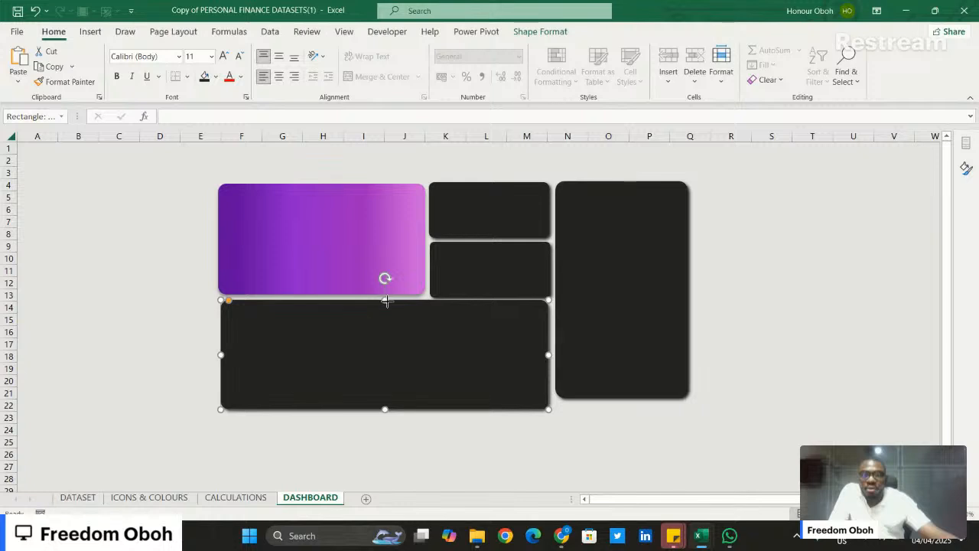
drag(385, 300, 388, 332)
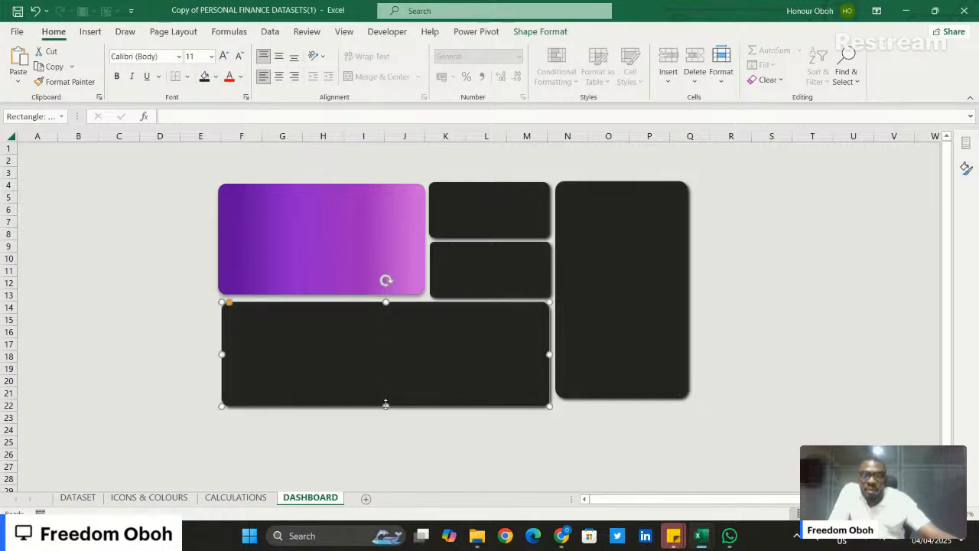
drag(386, 404, 393, 376)
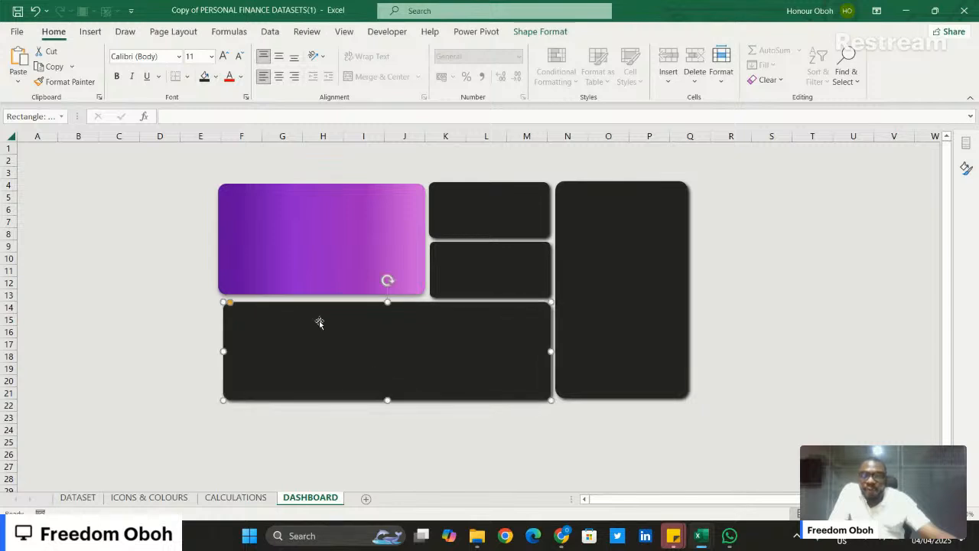
- Extend the purple card's lower edge slightly to line up with the base of the adjacent small tile
click(324, 286)
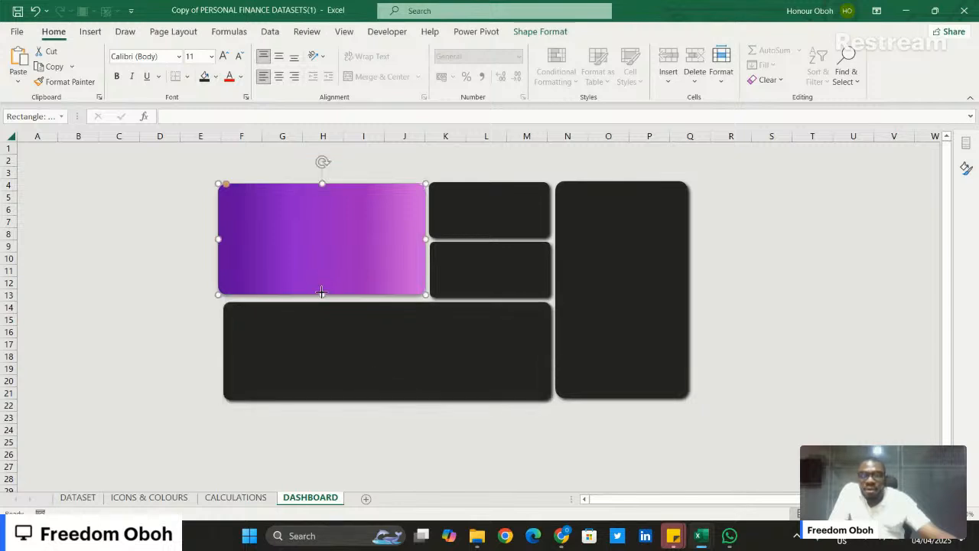
drag(321, 292, 321, 295)
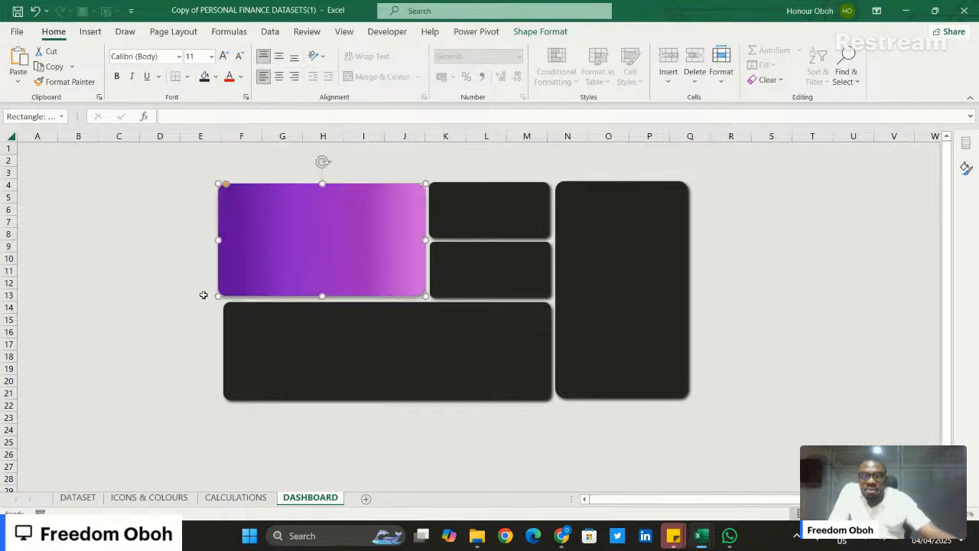
click(156, 293)
- Stretch the wide dark tile to the purple card's left edge, and extend the tall tile's base to meet the wide tile's
click(245, 341)
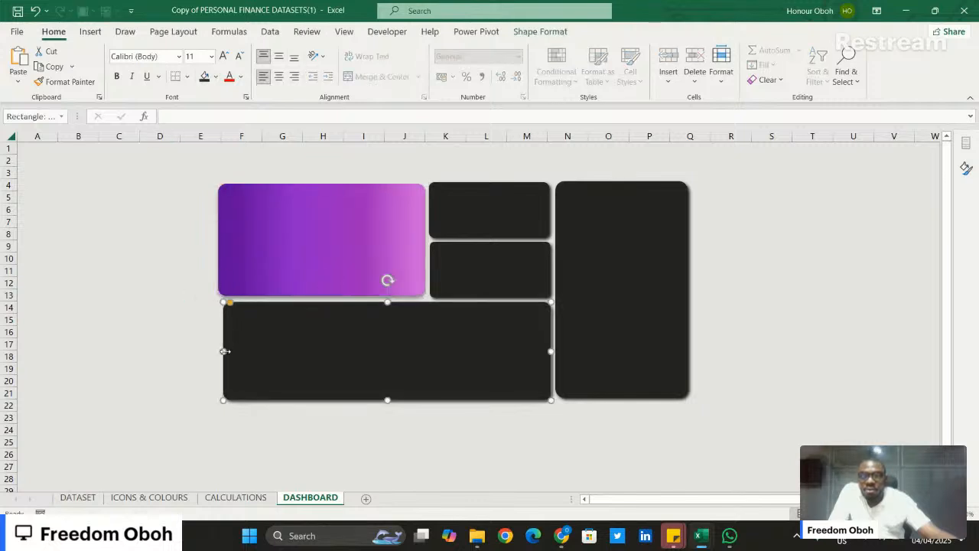
drag(225, 351, 221, 351)
click(160, 319)
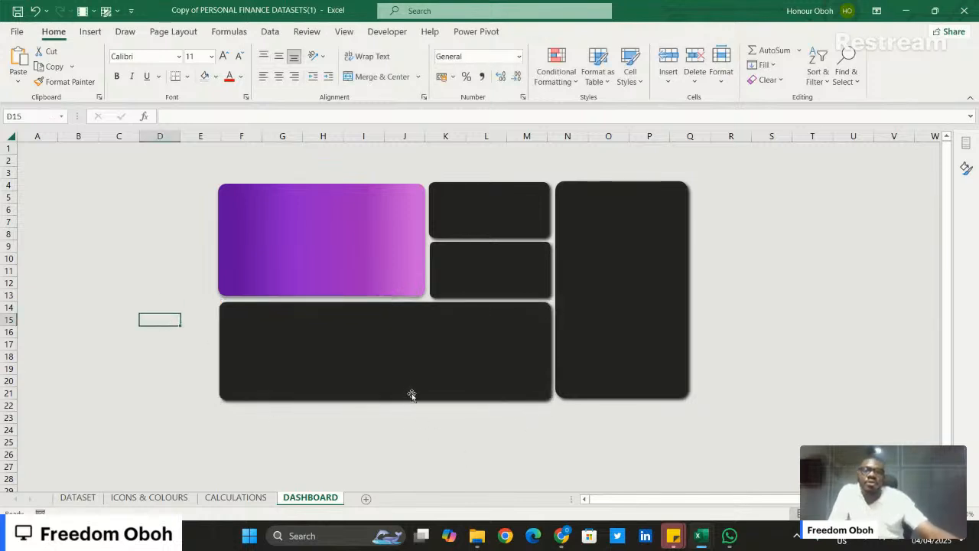
click(423, 368)
click(623, 366)
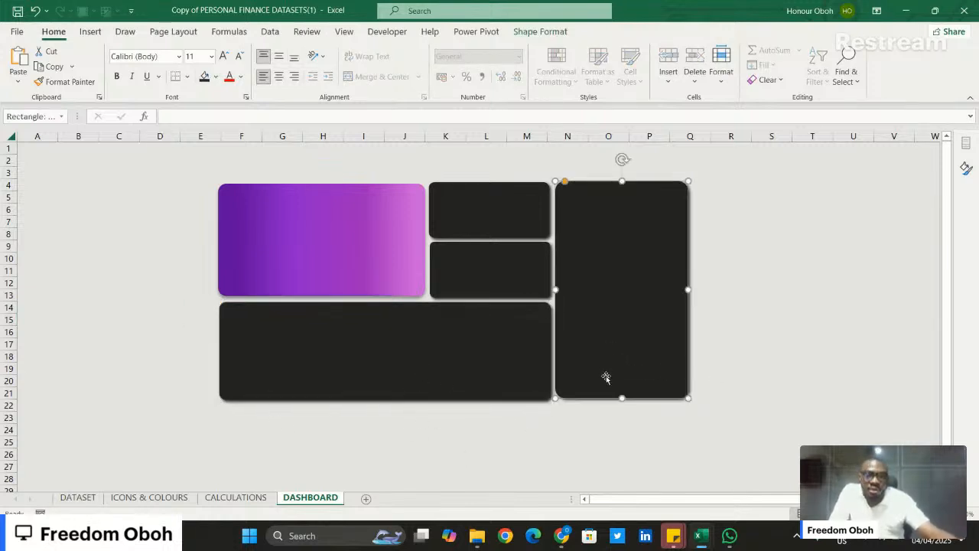
drag(620, 396, 618, 400)
click(541, 415)
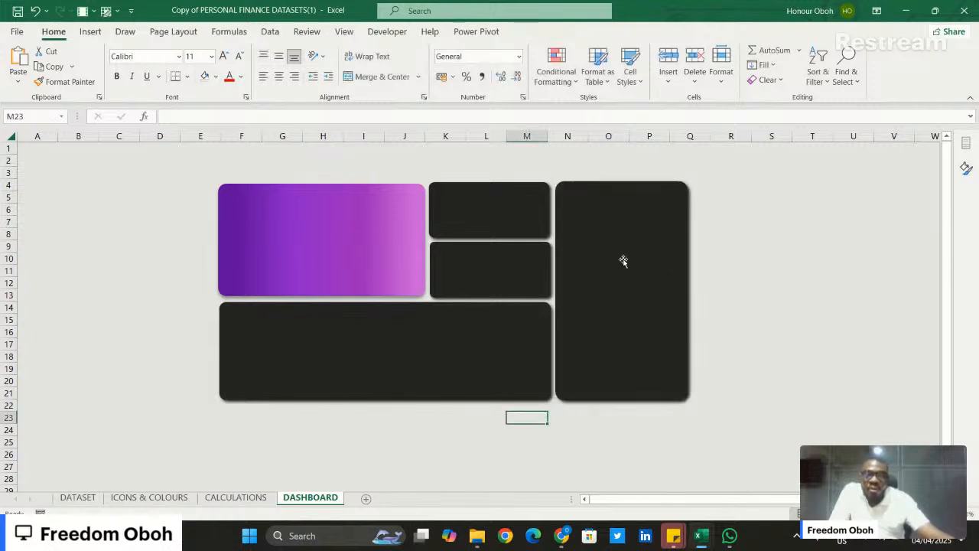
- Align the tops of the tall tile, the upper small tile and the purple card
click(626, 227)
shift+click(456, 204)
shift+click(352, 205)
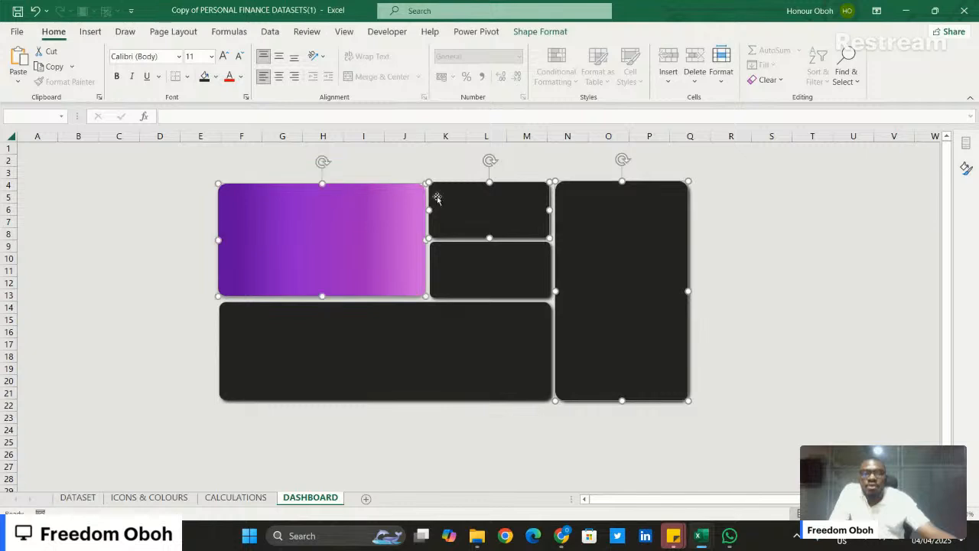
click(540, 31)
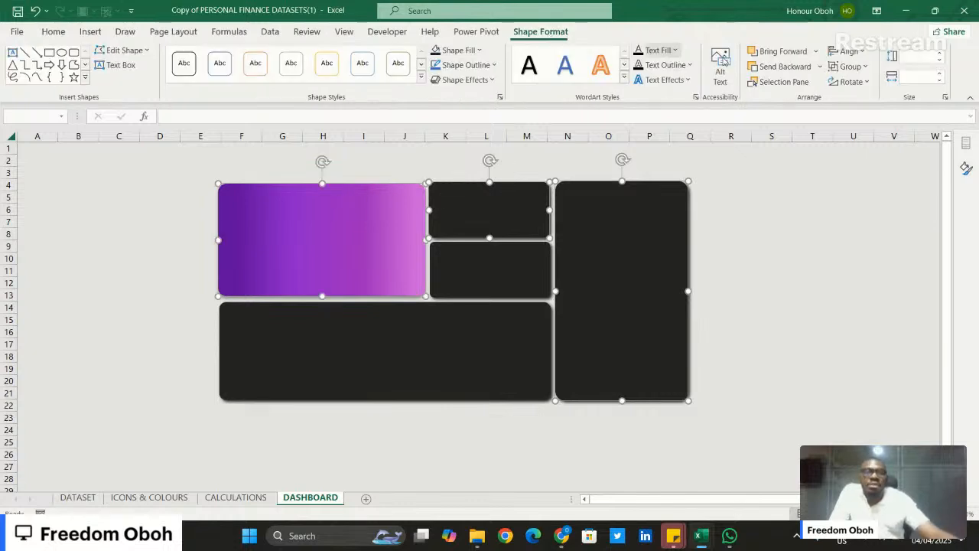
click(863, 52)
click(873, 125)
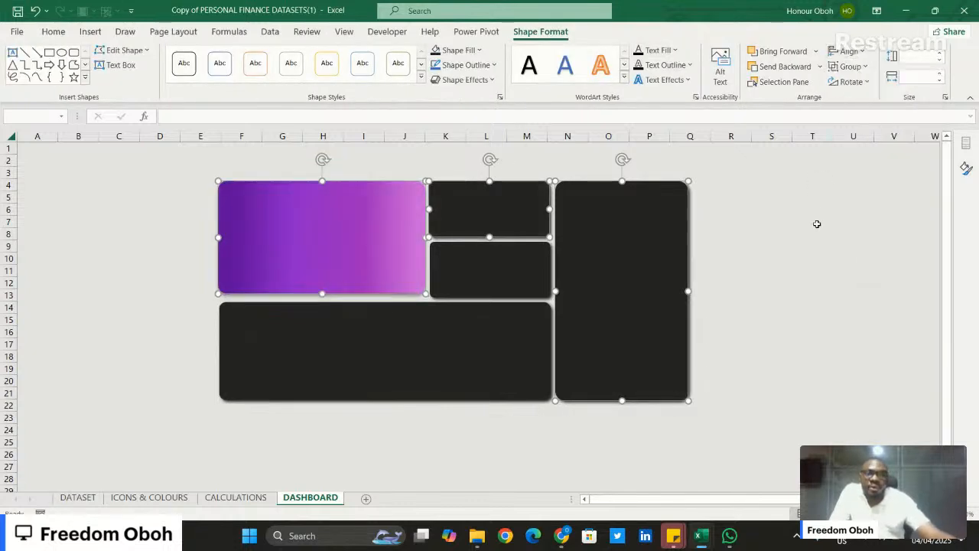
click(777, 320)
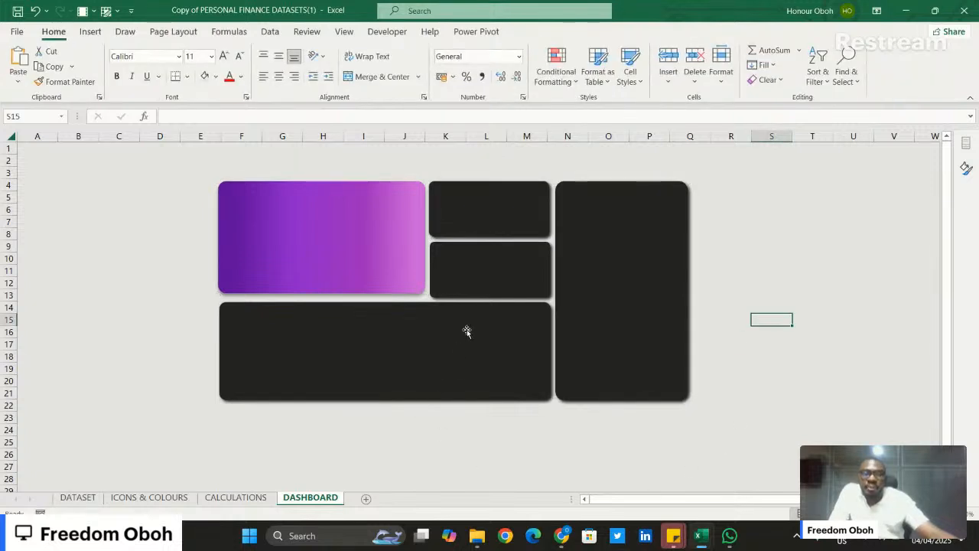
- Nudge the lower small tile and the wide tile beneath the purple card up slightly to even the gaps
click(518, 270)
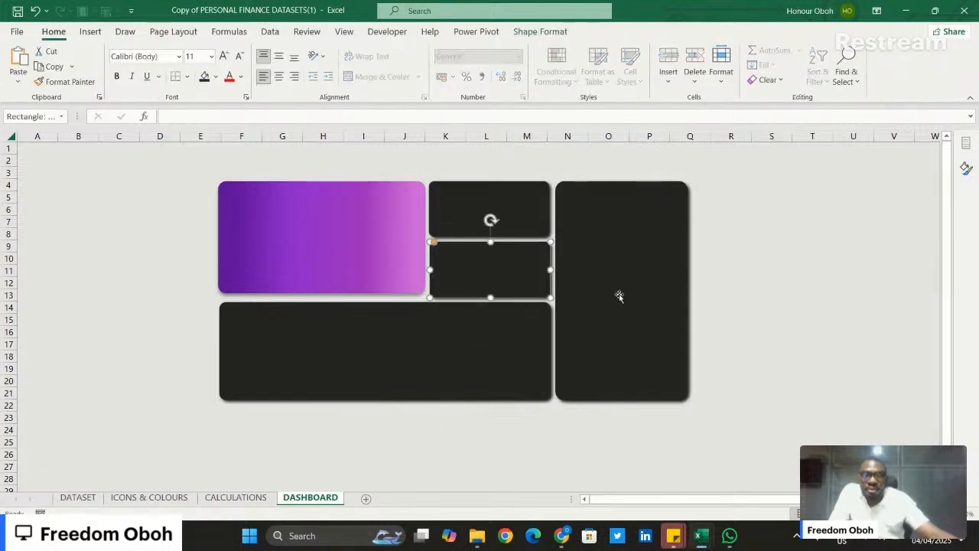
key(Up)
key(Up)
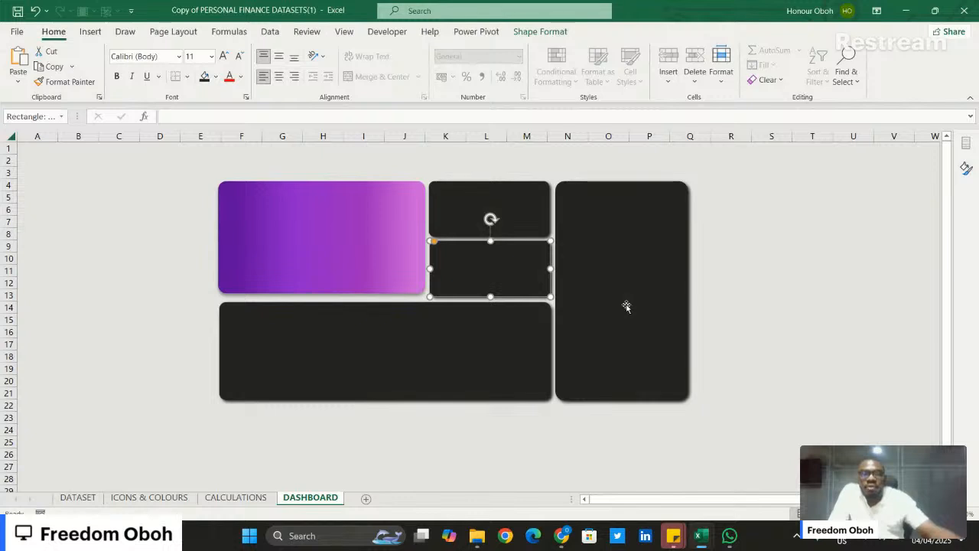
click(471, 380)
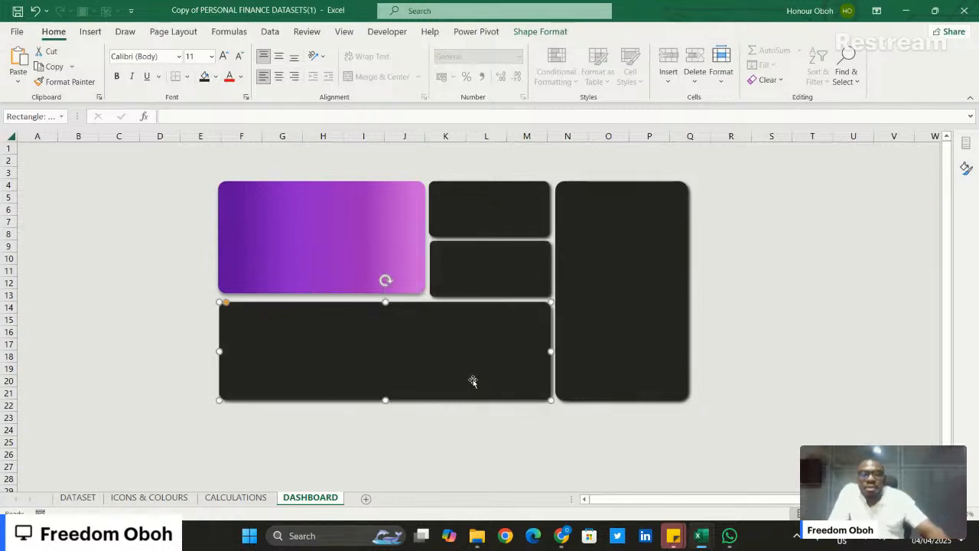
key(Up)
key(Up)
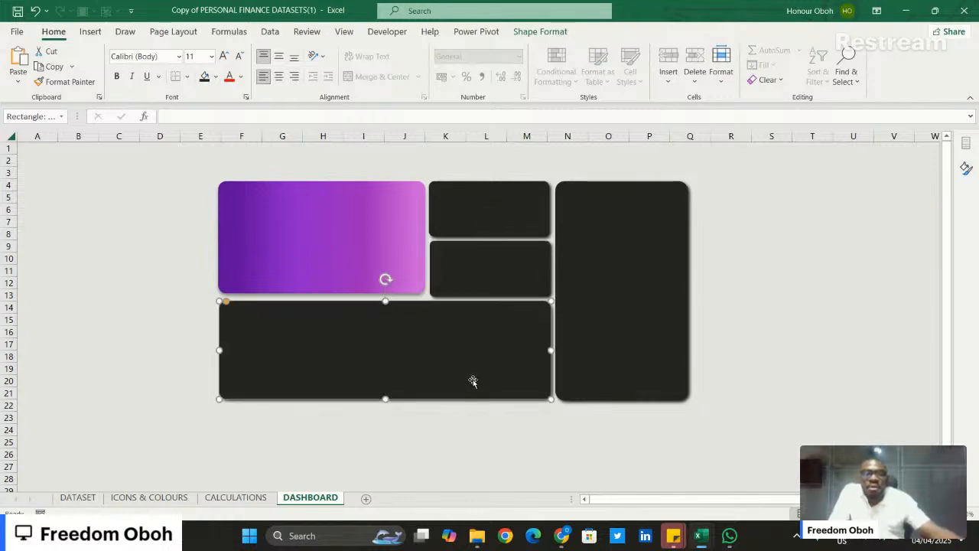
click(524, 452)
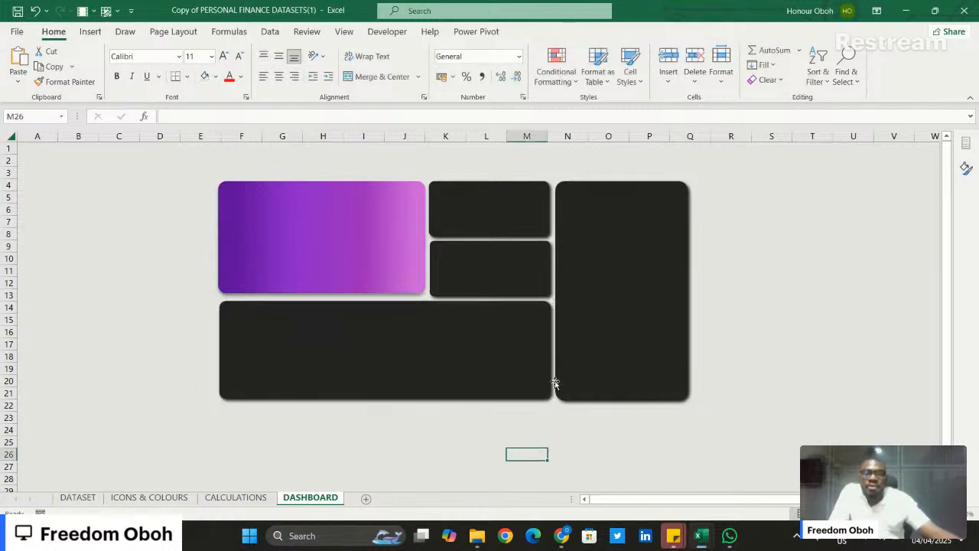
- Duplicate the wide dark tile and place the copy directly beneath it, aligned at the left edge
scroll(539, 369, down, 2)
click(418, 301)
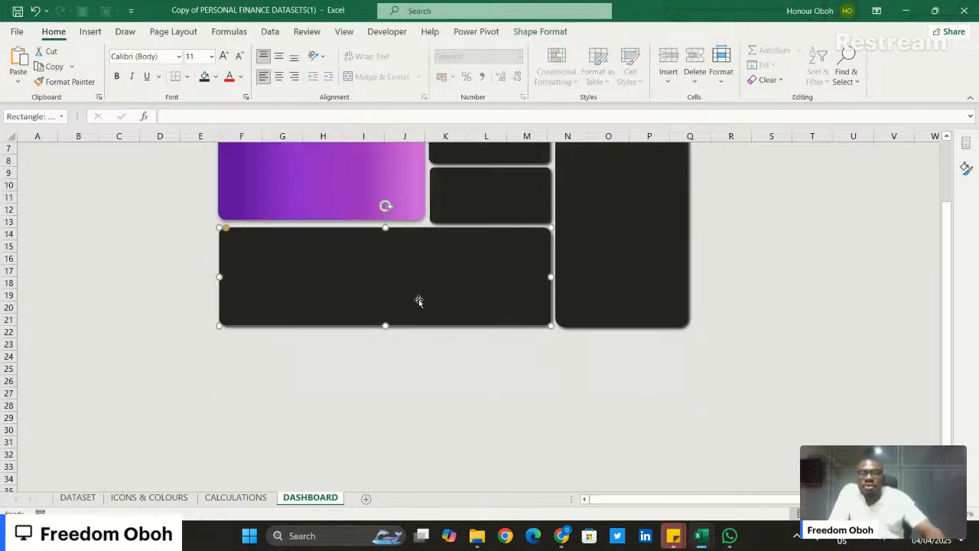
key(ctrl+d)
drag(419, 301, 408, 394)
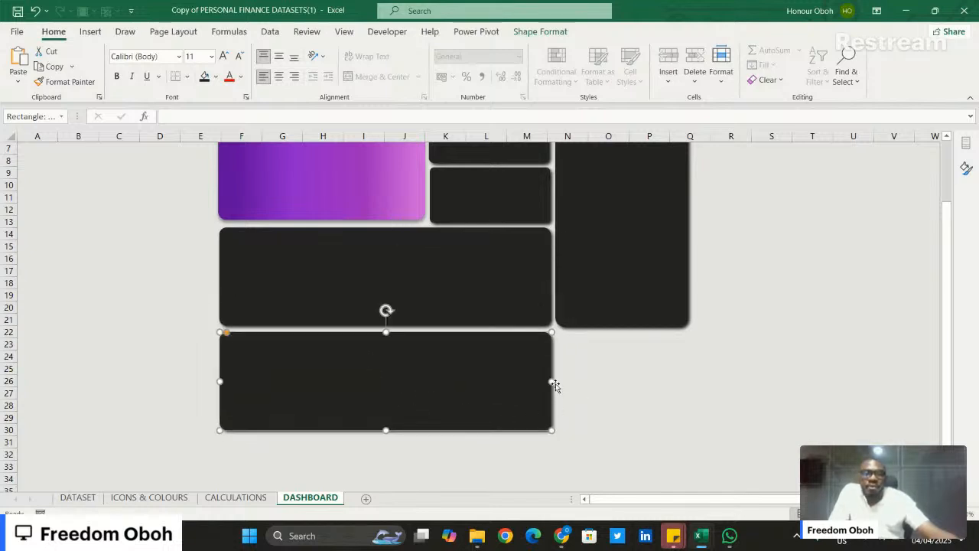
- Widen the bottom tile to about the tall tile's right edge and extend its height down to row 32
drag(553, 381, 695, 390)
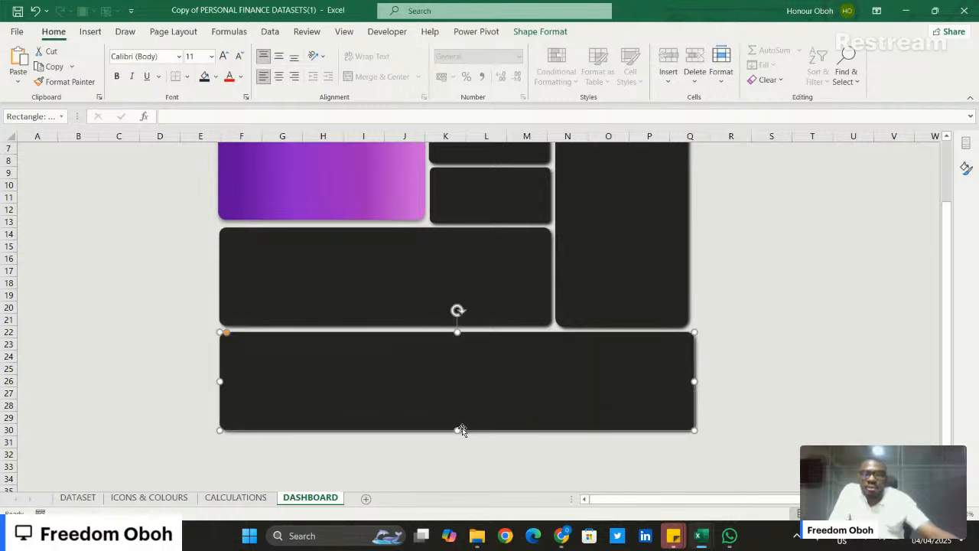
drag(456, 429, 451, 457)
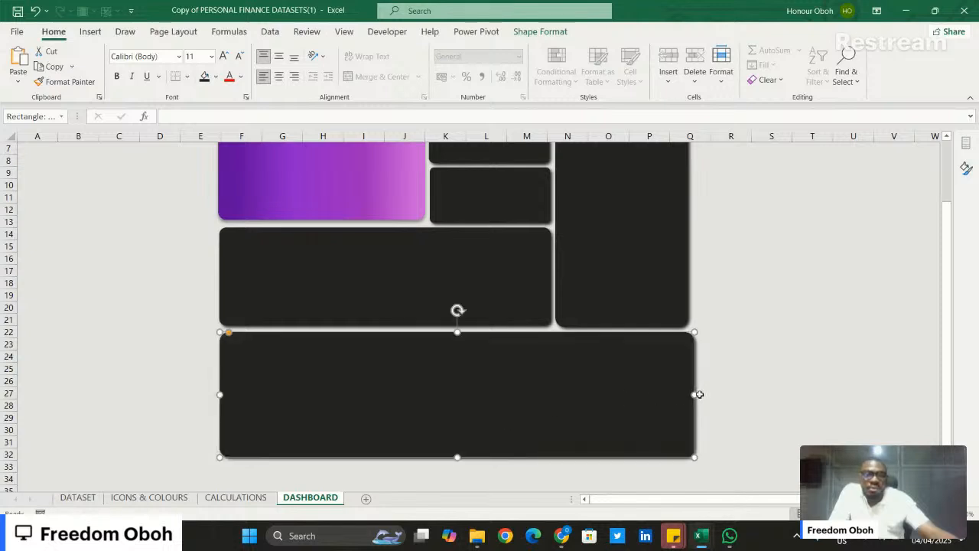
drag(694, 394, 692, 394)
click(737, 380)
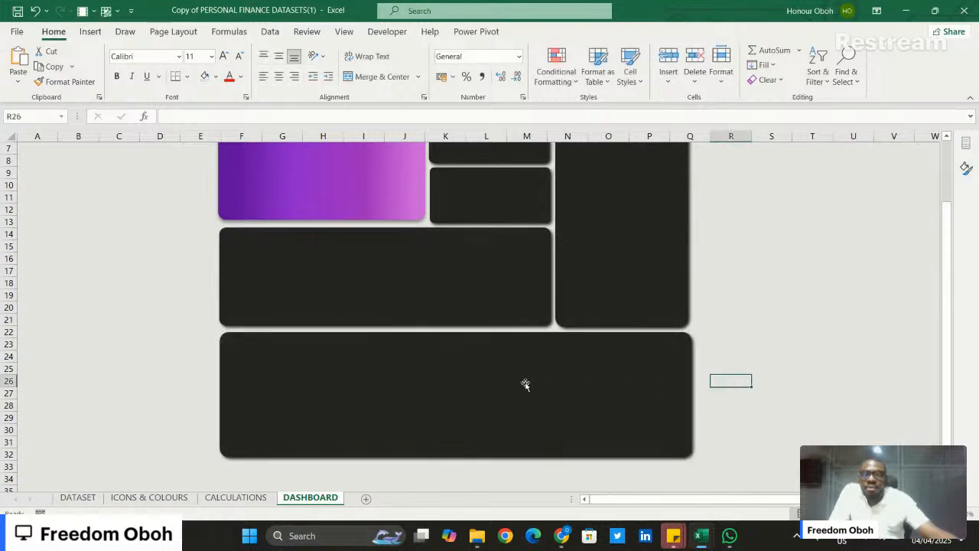
scroll(717, 442, up, 2)
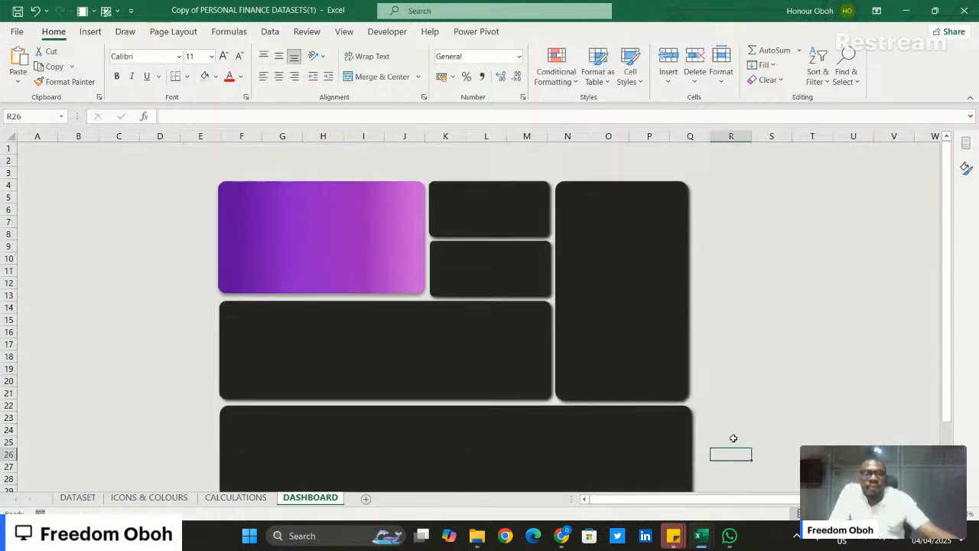
scroll(733, 438, down, 2)
scroll(733, 438, up, 2)
scroll(733, 433, down, 1)
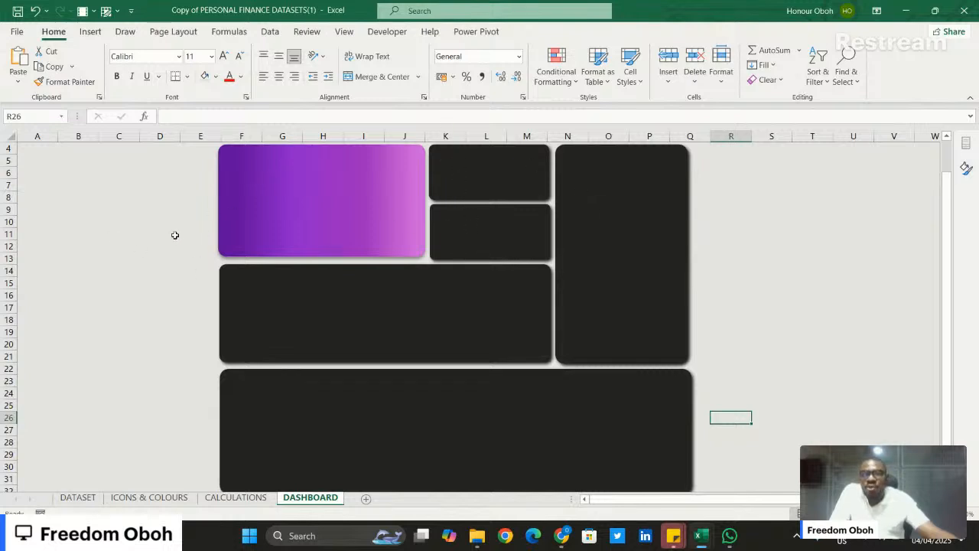
scroll(175, 235, up, 1)
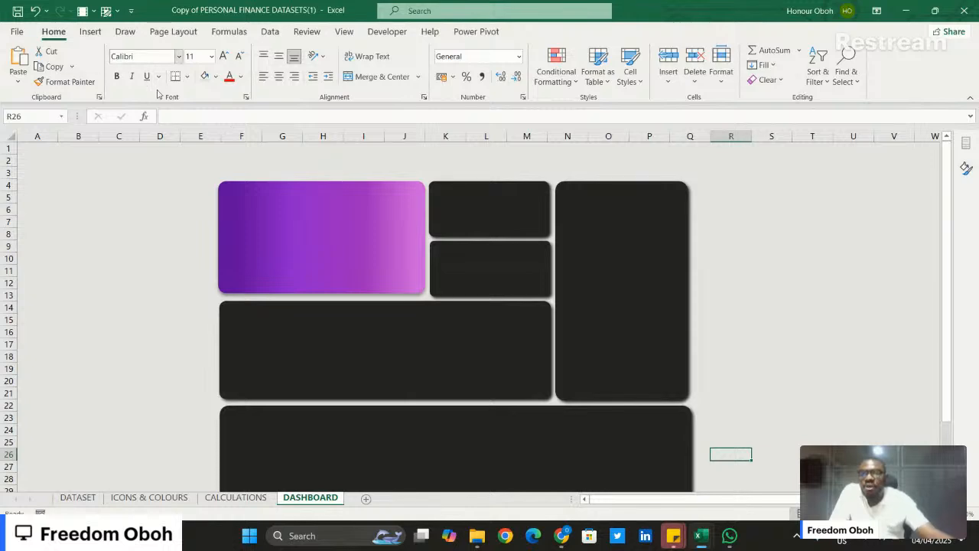
- Draw a vertical rectangle with rounded top corners left of the tiles, about 1.57 cm wide and 14.35 cm tall, down to the bottom tile's base
click(90, 31)
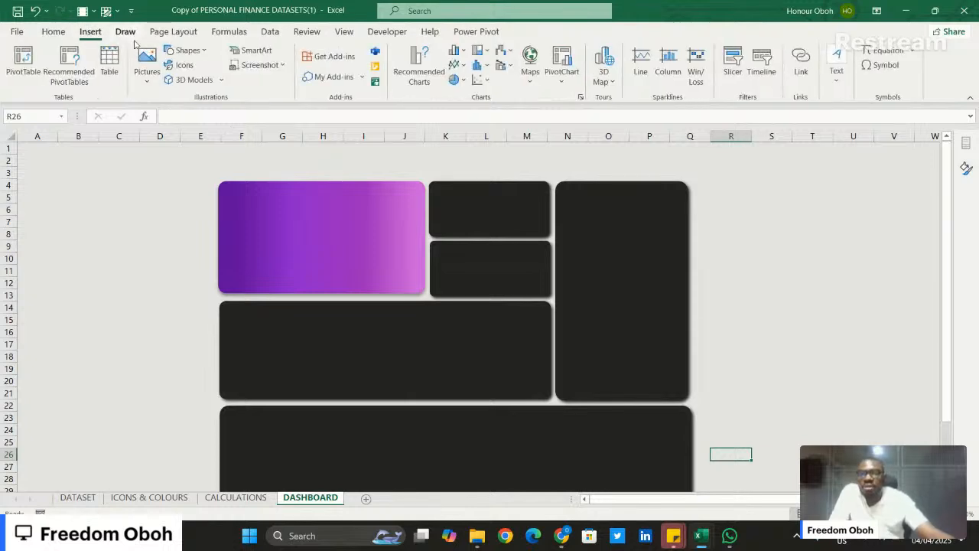
click(199, 57)
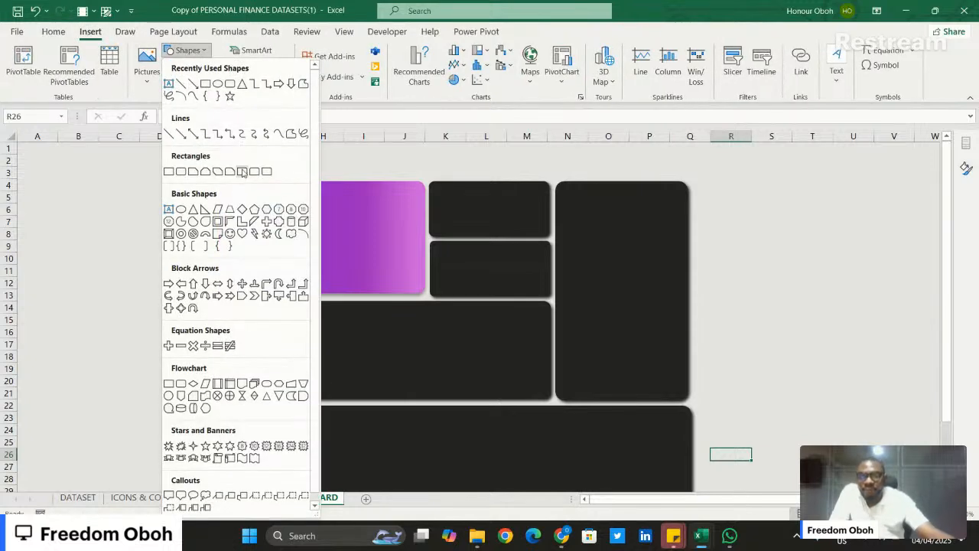
click(223, 172)
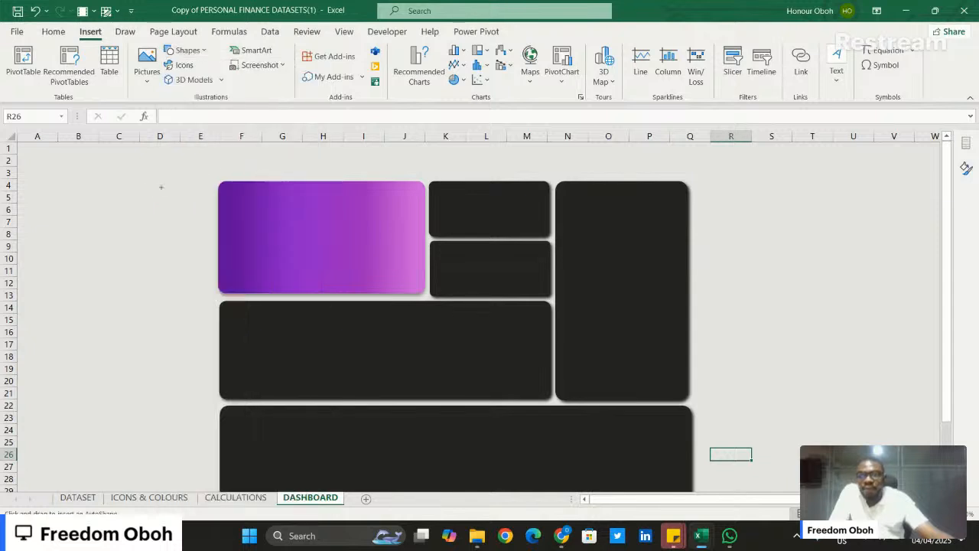
drag(161, 187, 207, 442)
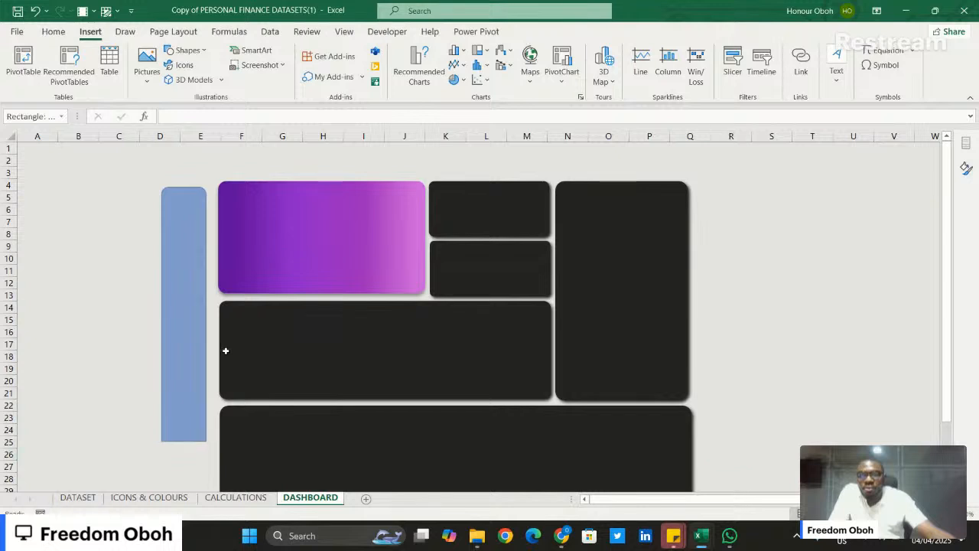
drag(162, 314, 168, 314)
scroll(191, 300, down, 2)
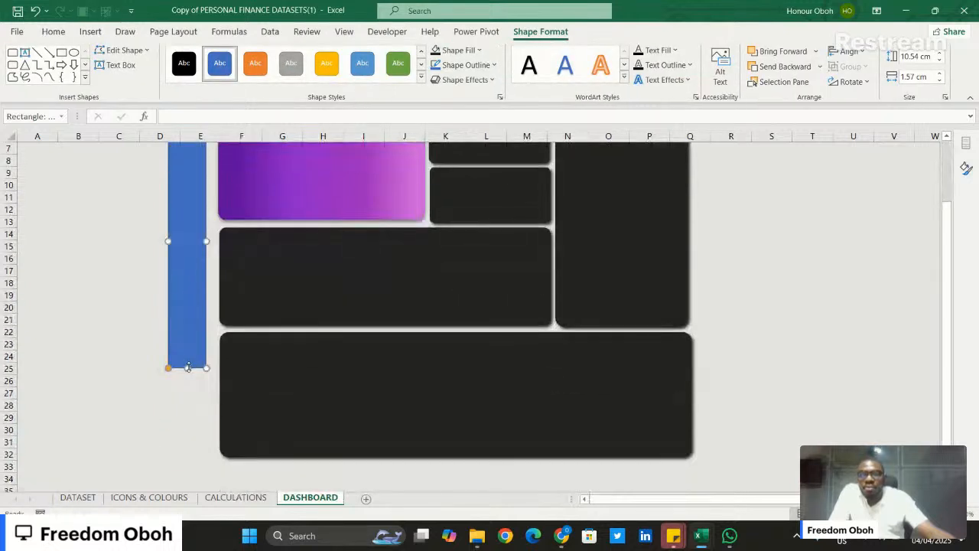
drag(188, 367, 190, 459)
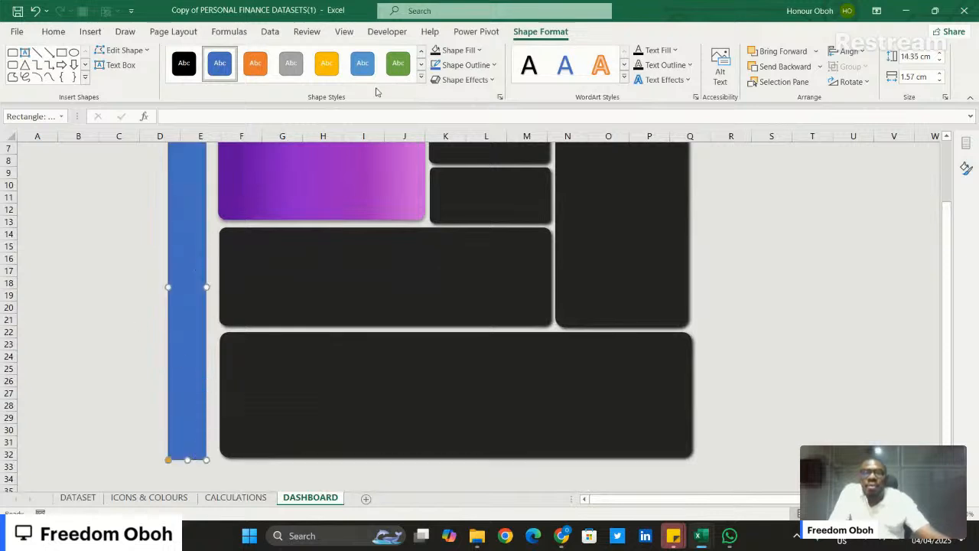
- Format the vertical sidebar shape with the tiles' dark fill, no outline and a shadow
click(435, 50)
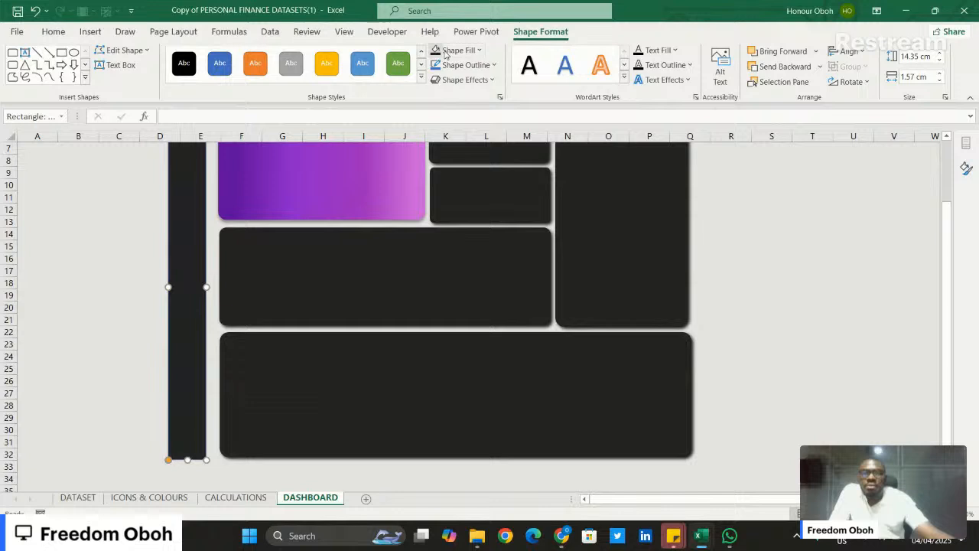
click(492, 66)
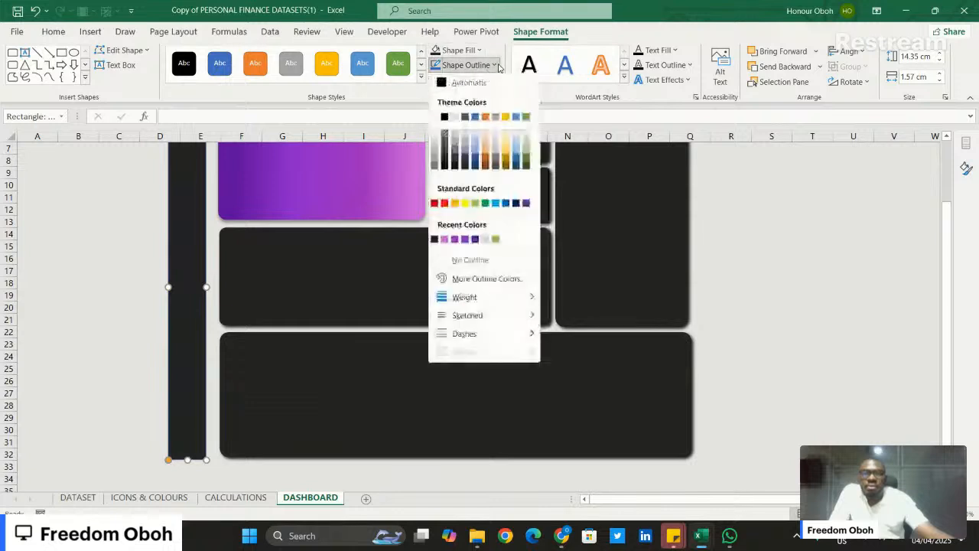
click(461, 260)
click(492, 80)
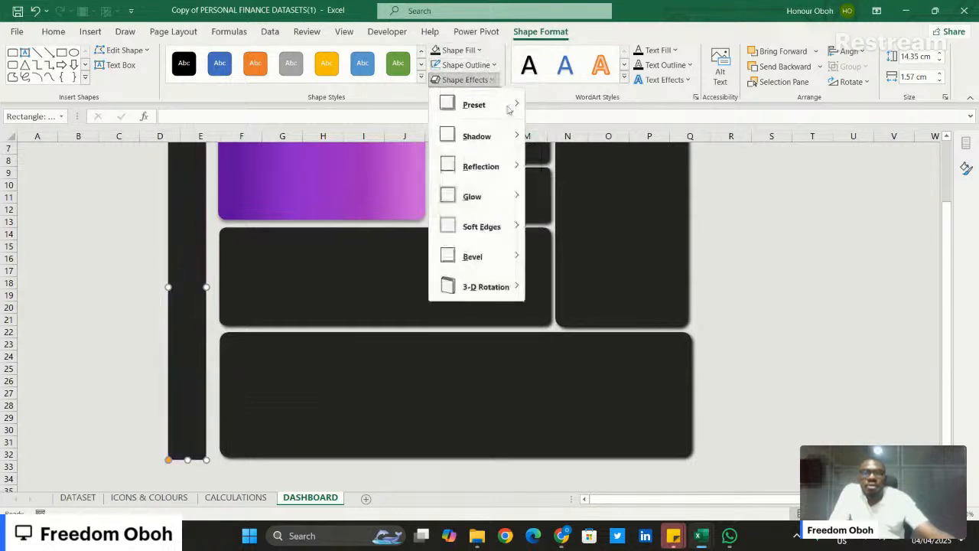
click(579, 167)
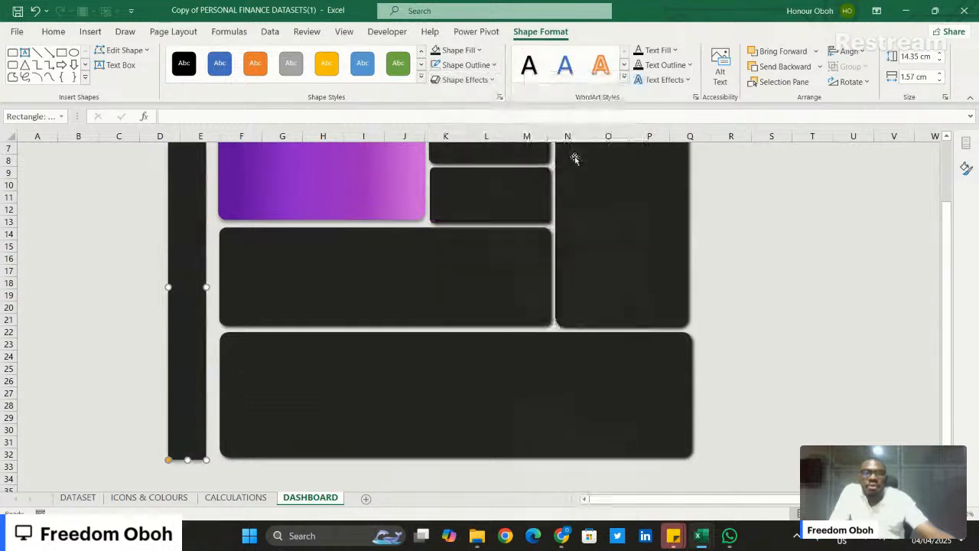
click(818, 251)
- Raise the sidebar's top edge to the level of the purple card and nudge the sidebar right, closer to the tiles
scroll(806, 289, up, 2)
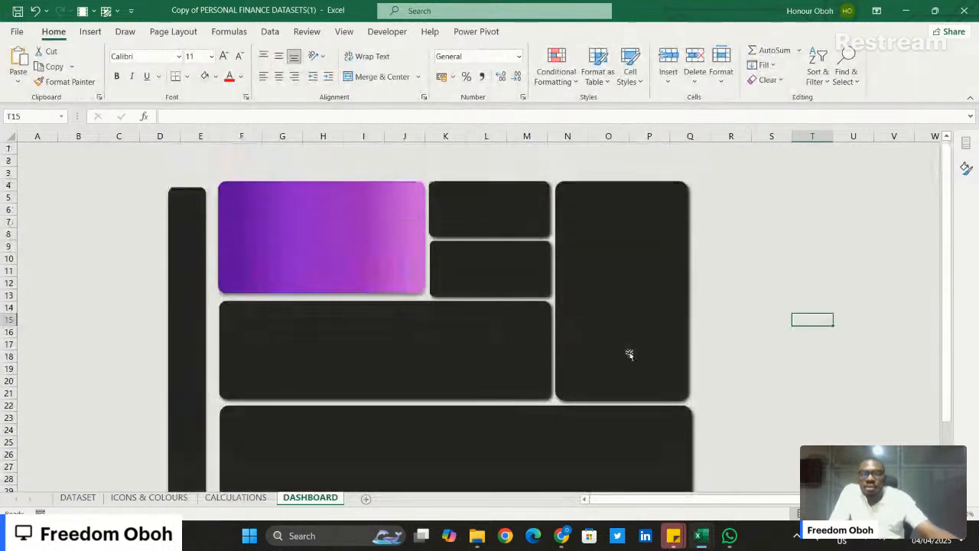
click(186, 322)
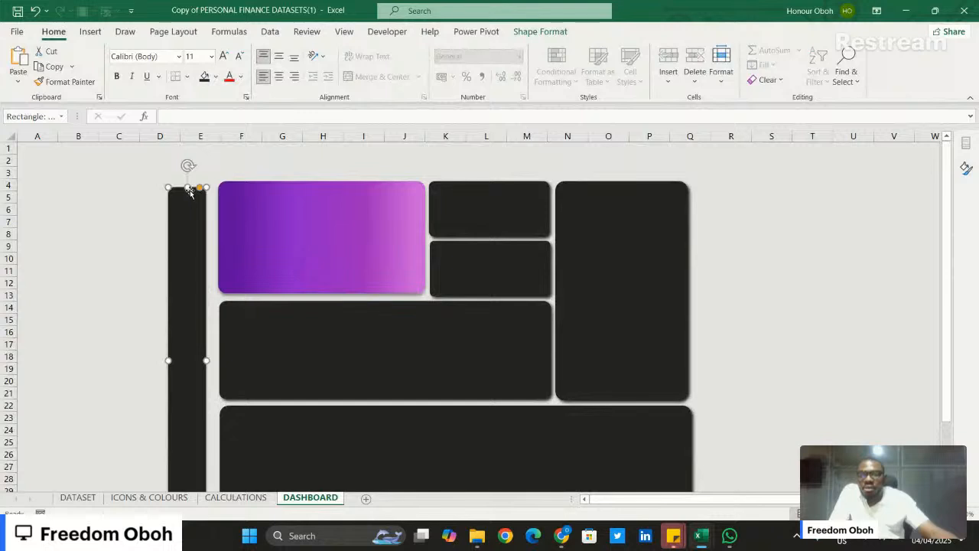
drag(189, 187, 197, 180)
key(Right)
key(Right)
key(Right)
key(Right)
key(Right)
key(Right)
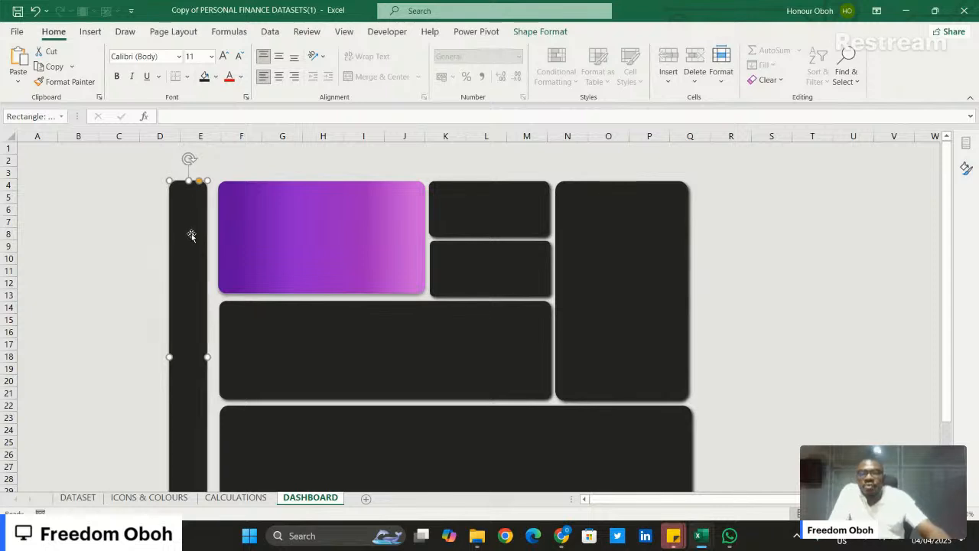
key(Right)
key(Right)
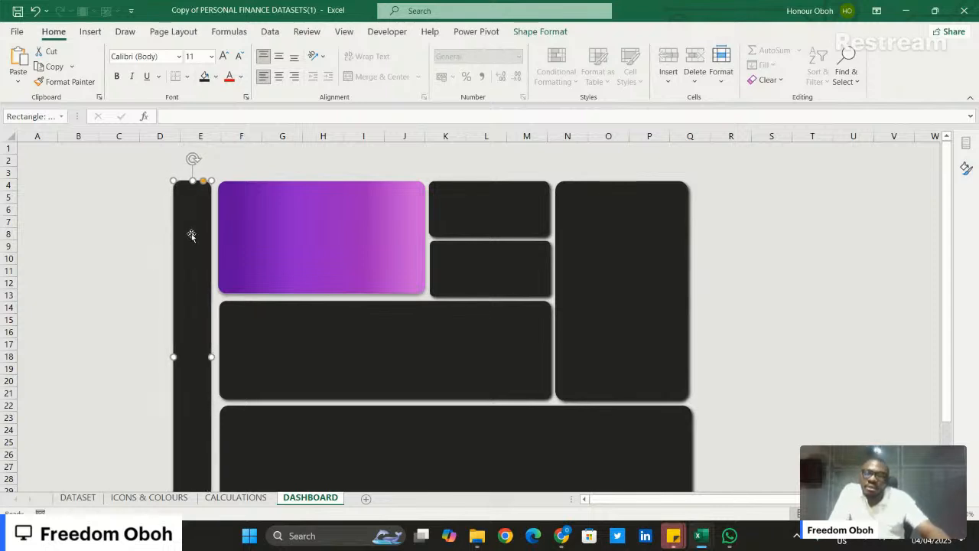
- Move all the dashboard shapes together to the right so the sidebar starts in column H and the purple card in column I
click(94, 293)
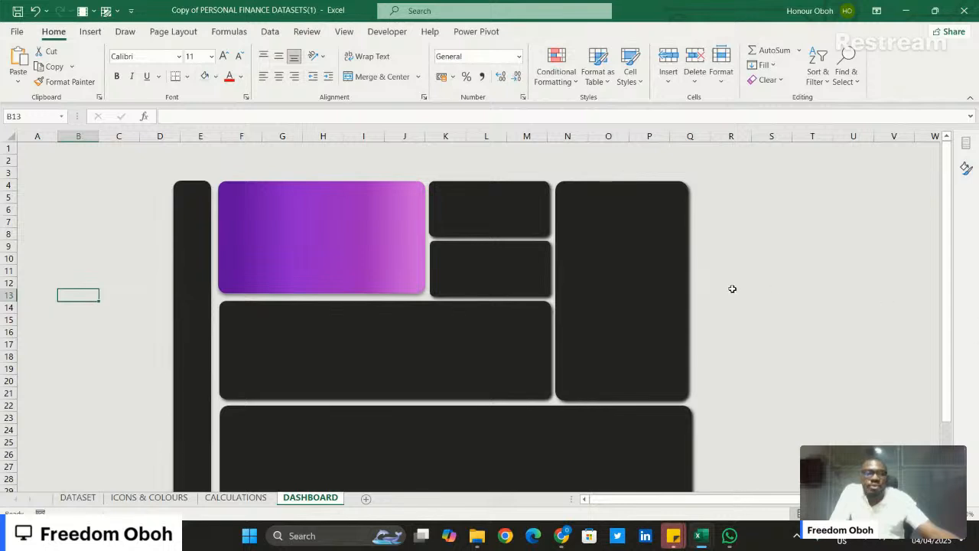
scroll(732, 289, down, 3)
scroll(735, 289, up, 2)
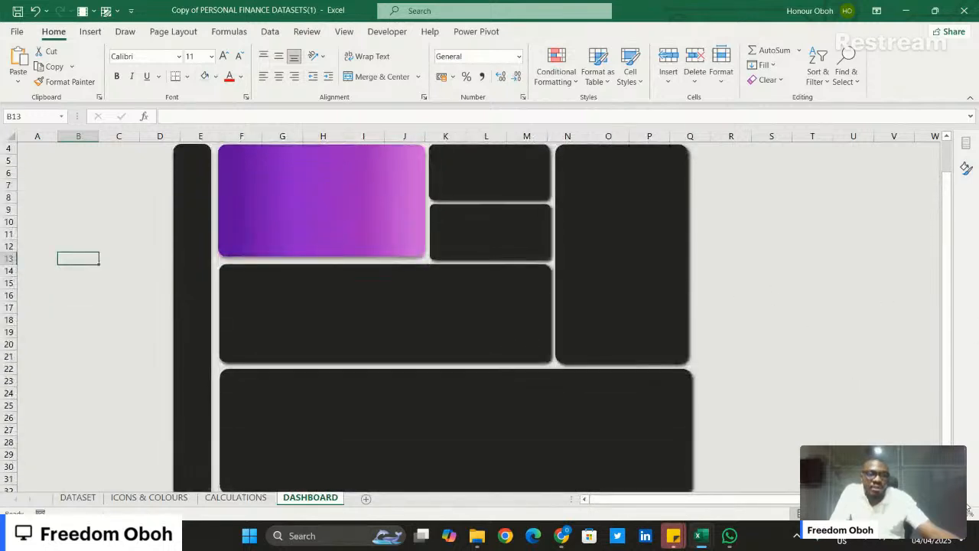
ctrl+scroll(428, 313, down, 1)
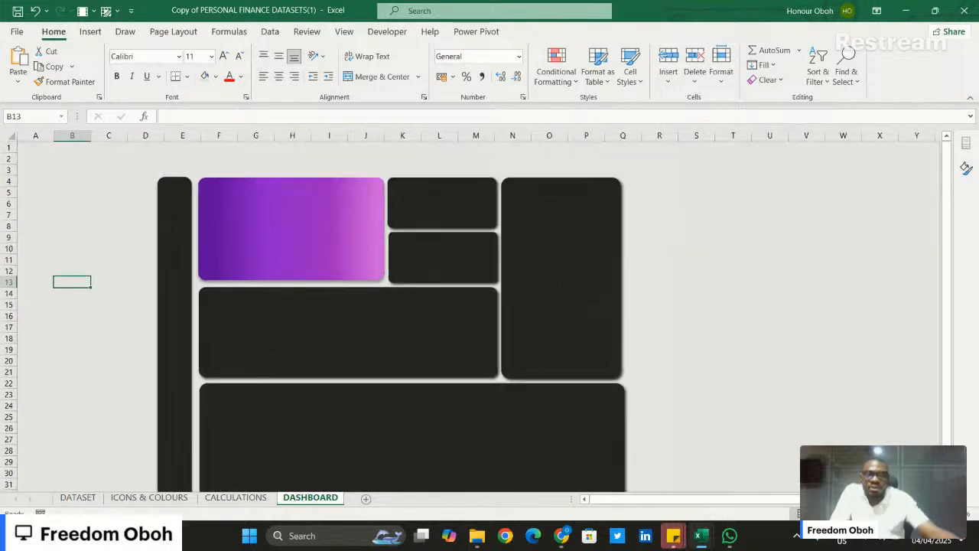
scroll(841, 416, down, 1)
scroll(841, 415, up, 1)
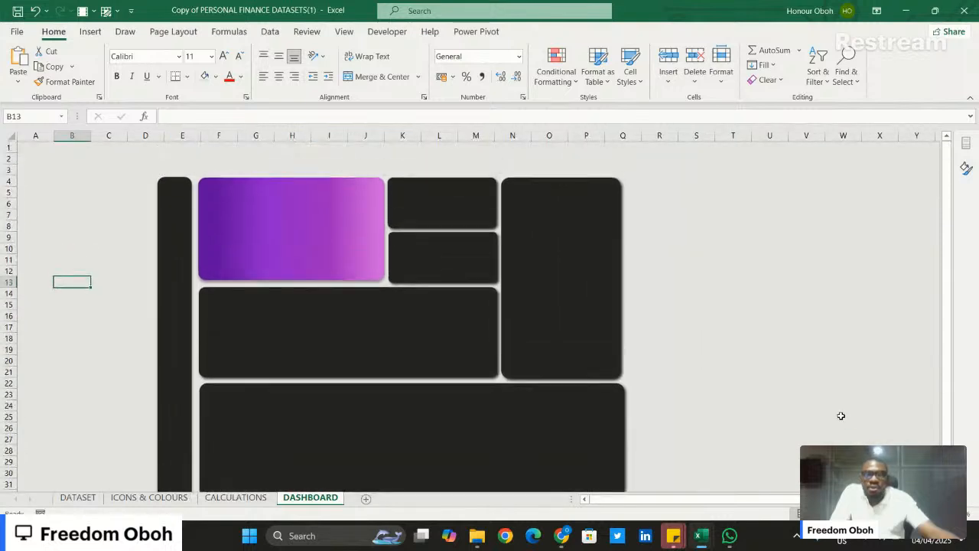
scroll(751, 397, down, 1)
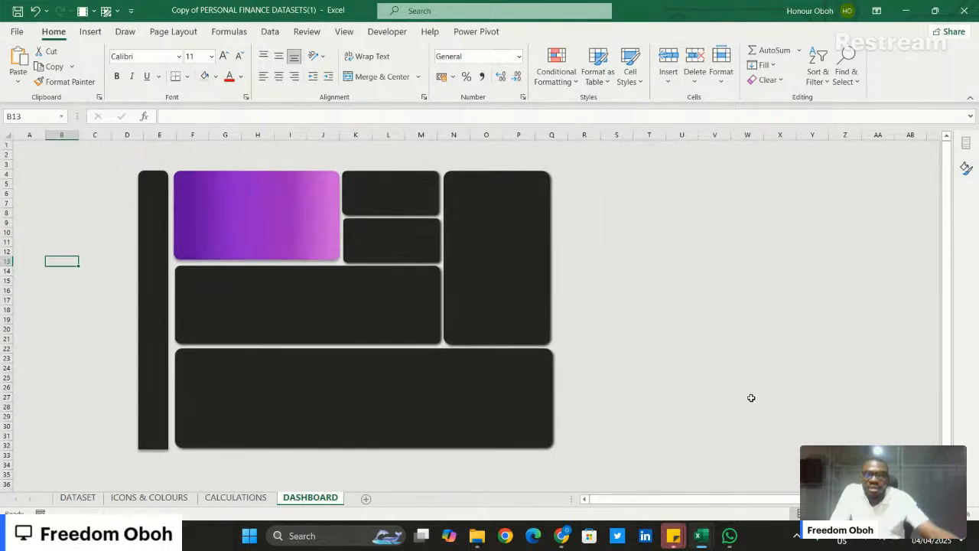
click(455, 380)
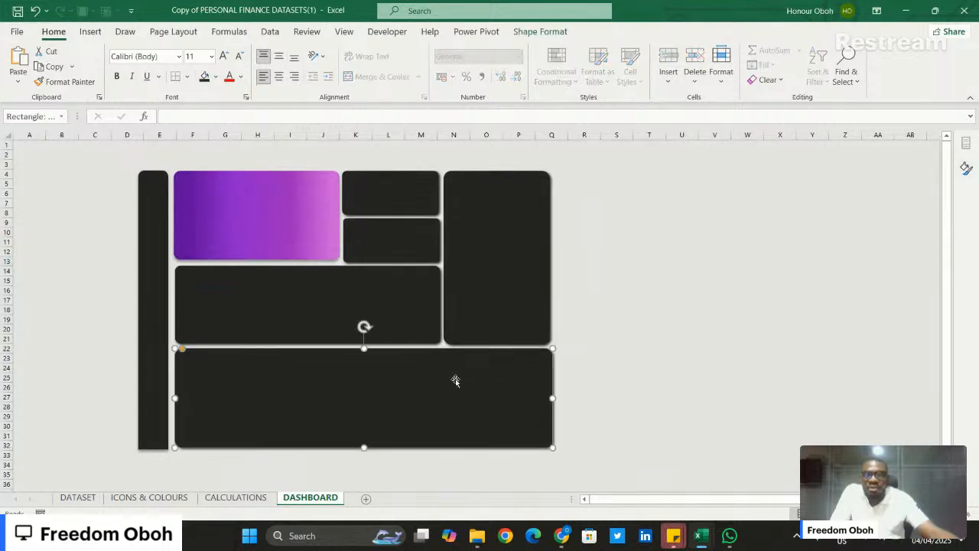
key(ctrl+a)
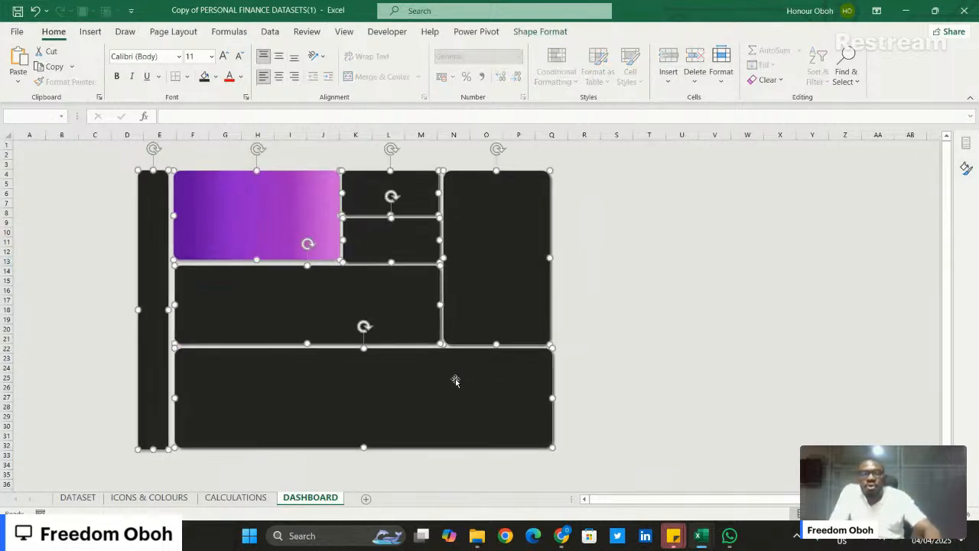
drag(455, 381, 572, 384)
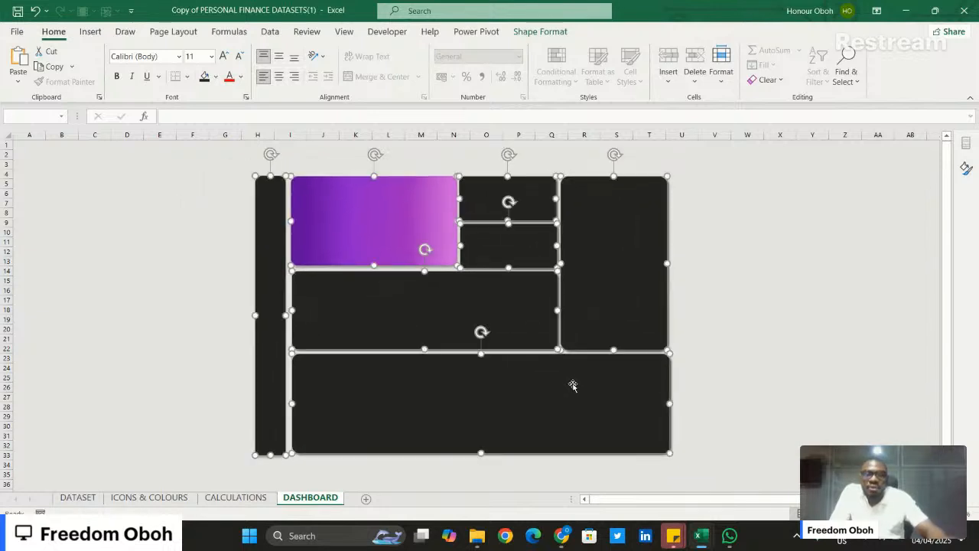
click(749, 353)
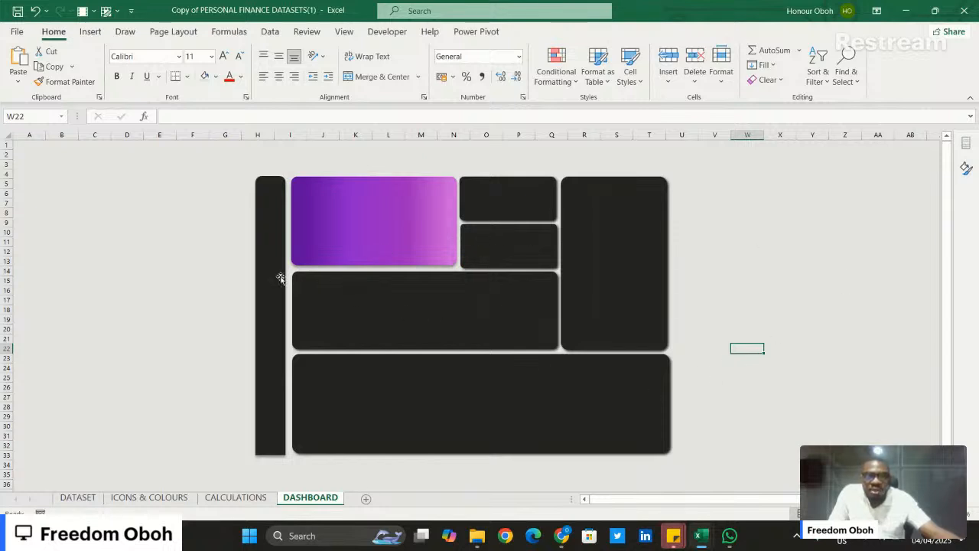
click(403, 205)
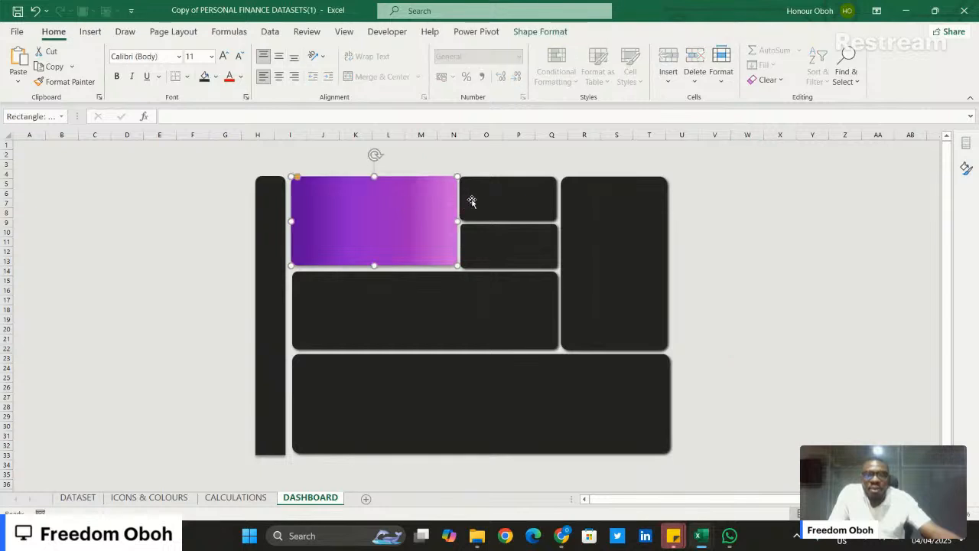
click(498, 219)
click(510, 246)
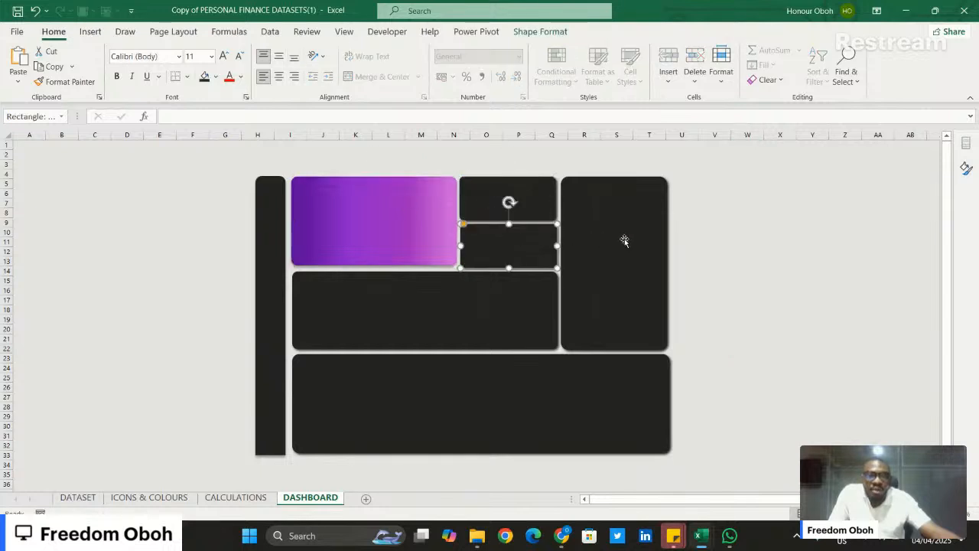
click(623, 239)
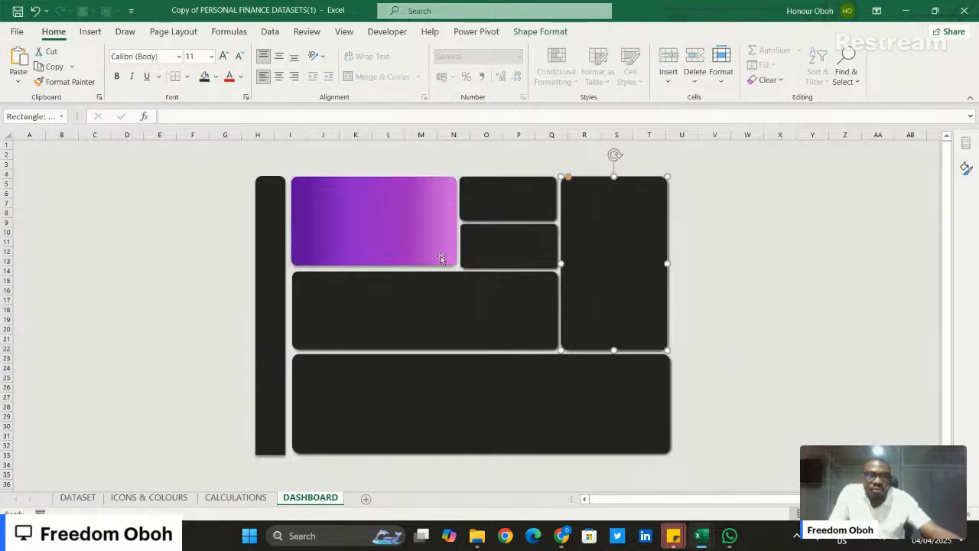
click(416, 298)
click(422, 385)
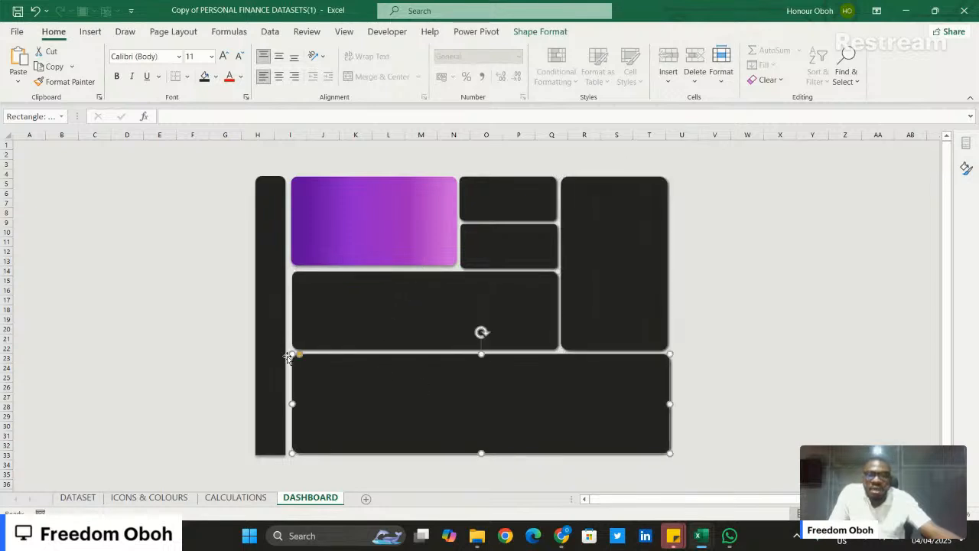
- Widen the vertical sidebar slightly by extending its outer left edge away from the tiles
click(272, 344)
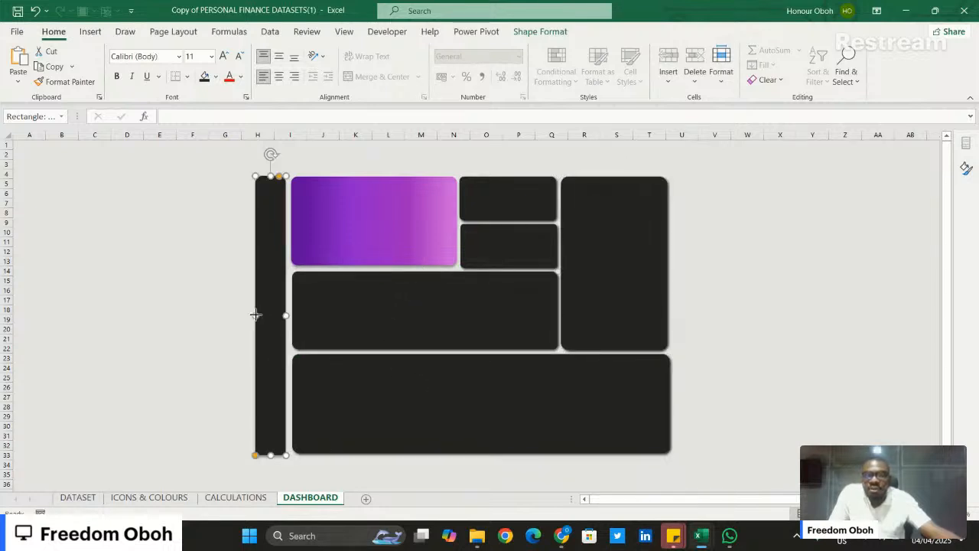
drag(256, 314, 248, 314)
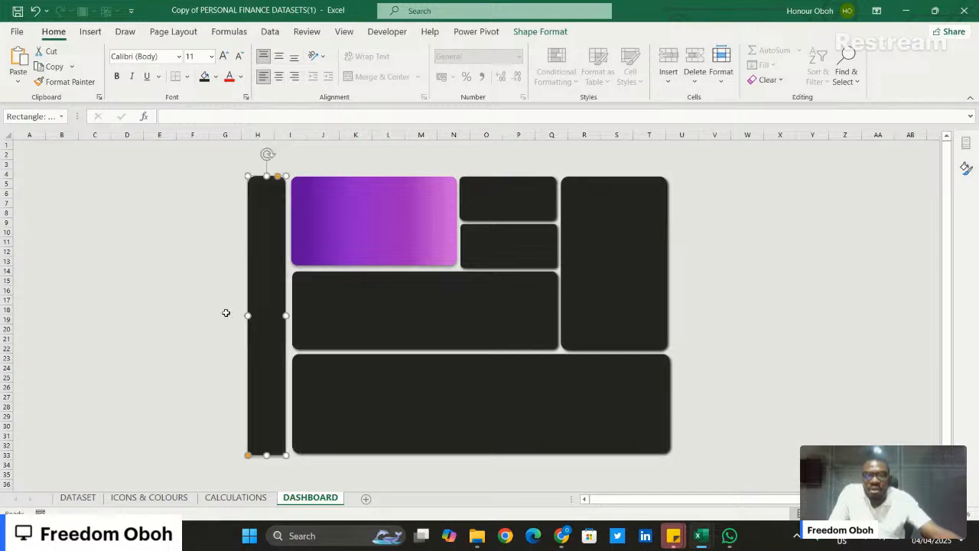
click(195, 310)
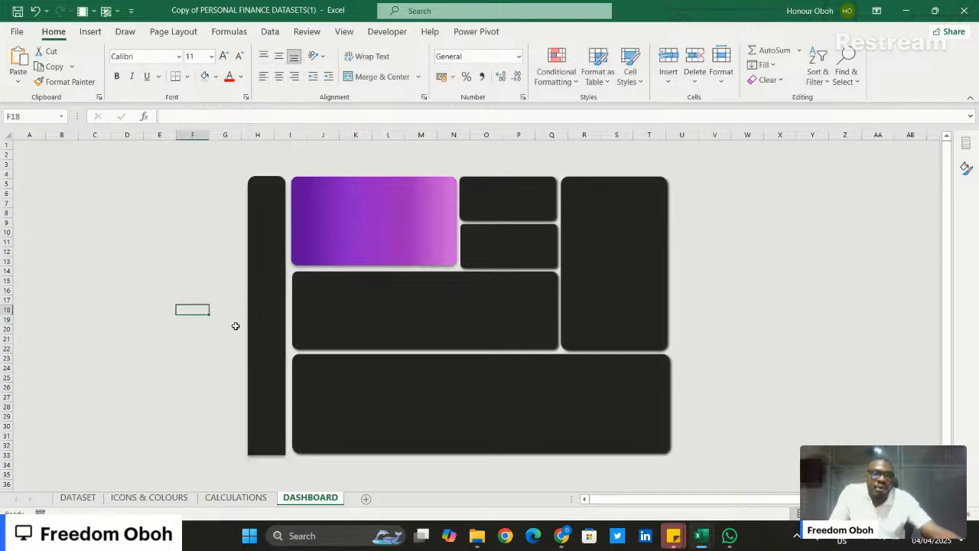
click(762, 338)
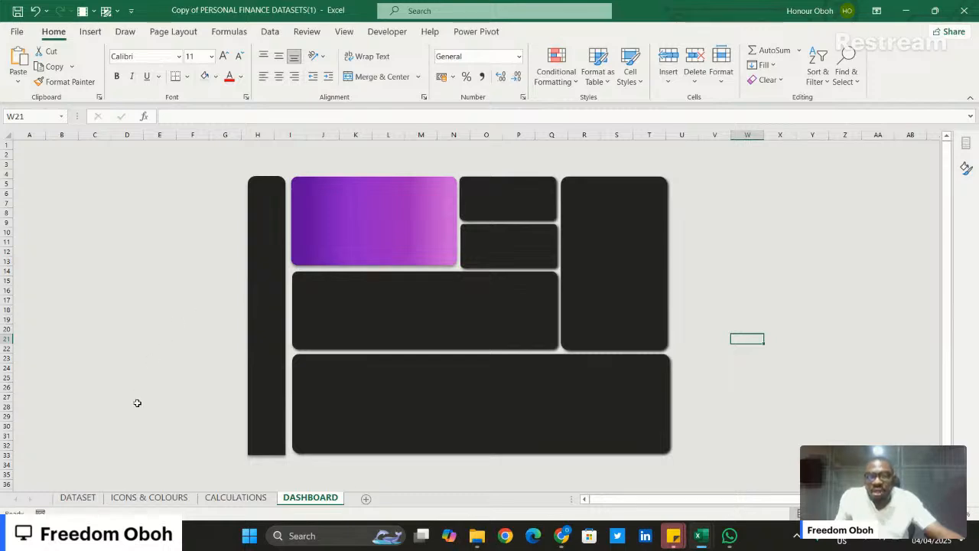
- Review the pivot tables and KPI figures on the CALCULATIONS sheet and the matching tiles on the DASHBOARD sheet
click(233, 497)
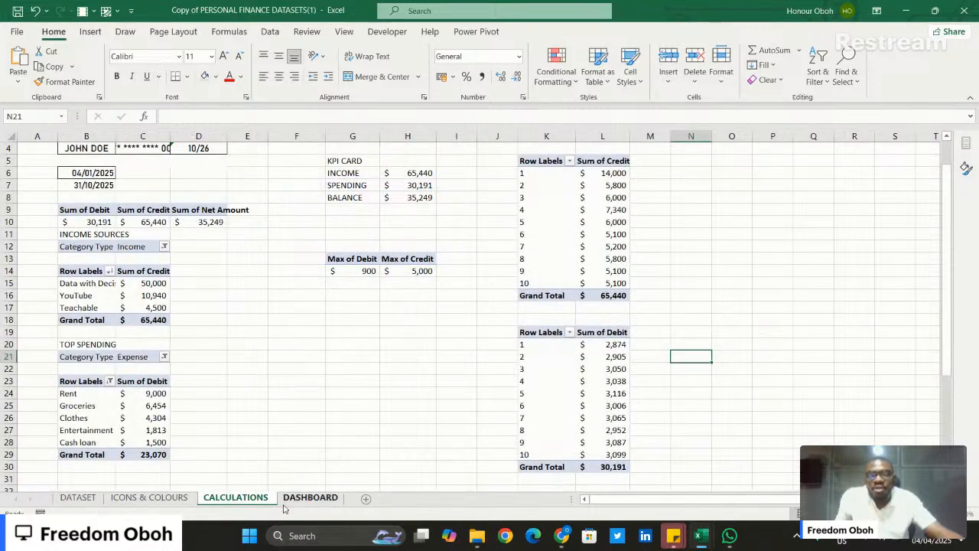
click(312, 505)
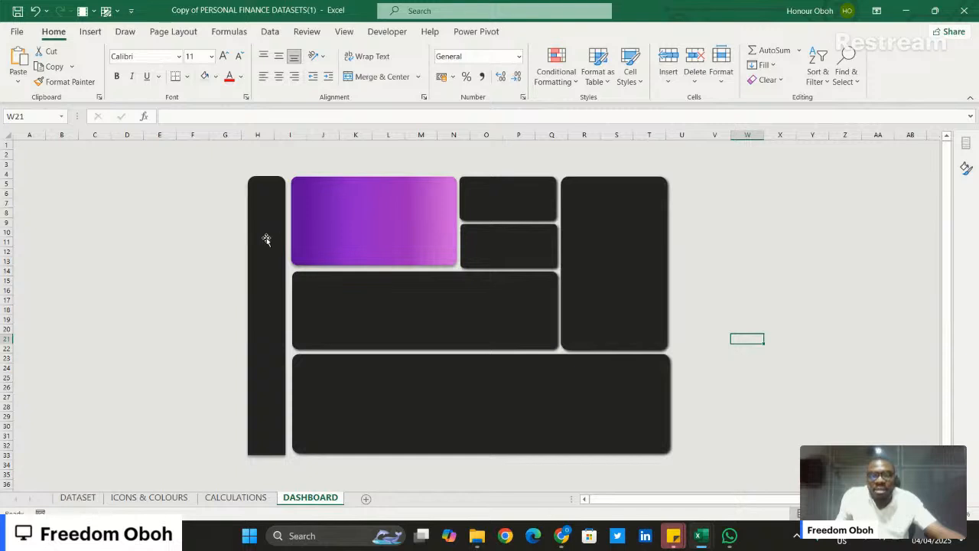
click(368, 318)
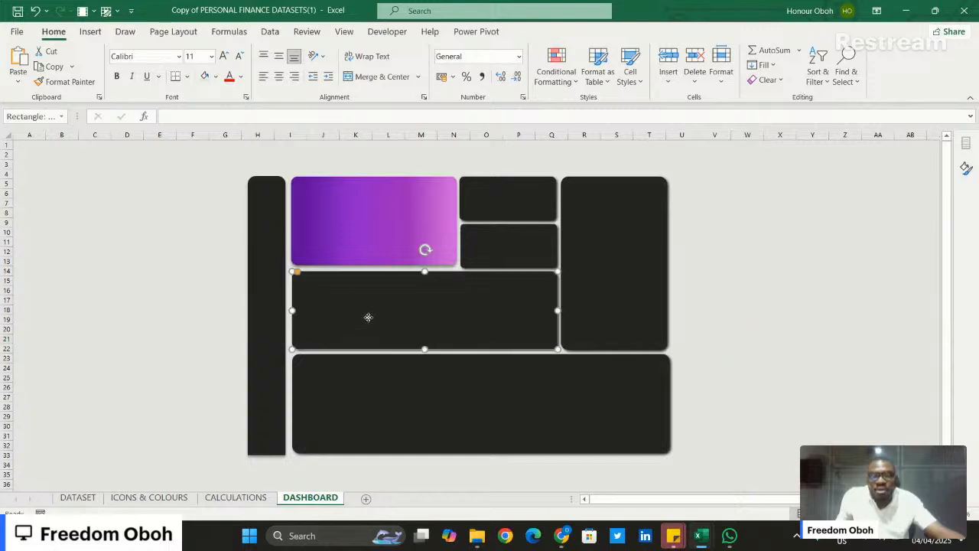
click(372, 394)
click(615, 246)
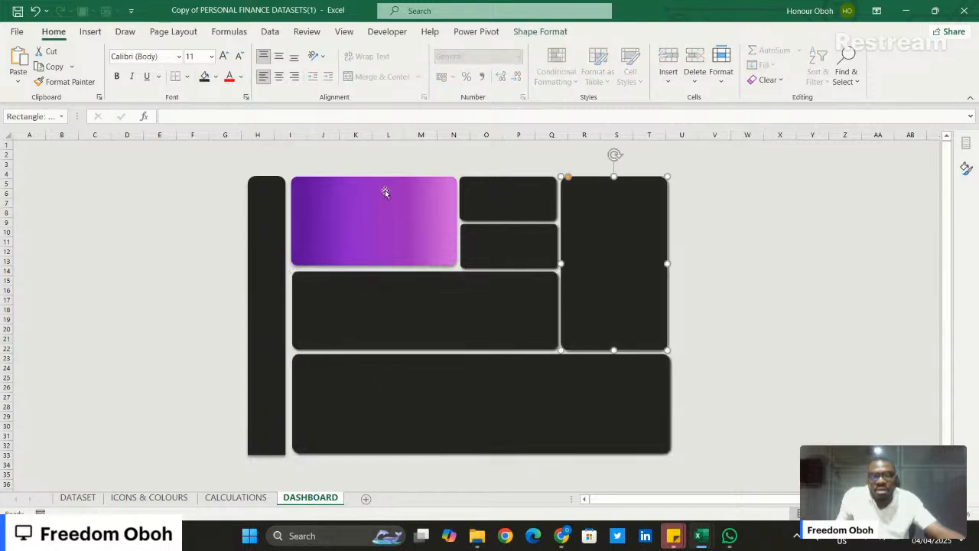
click(367, 196)
click(503, 204)
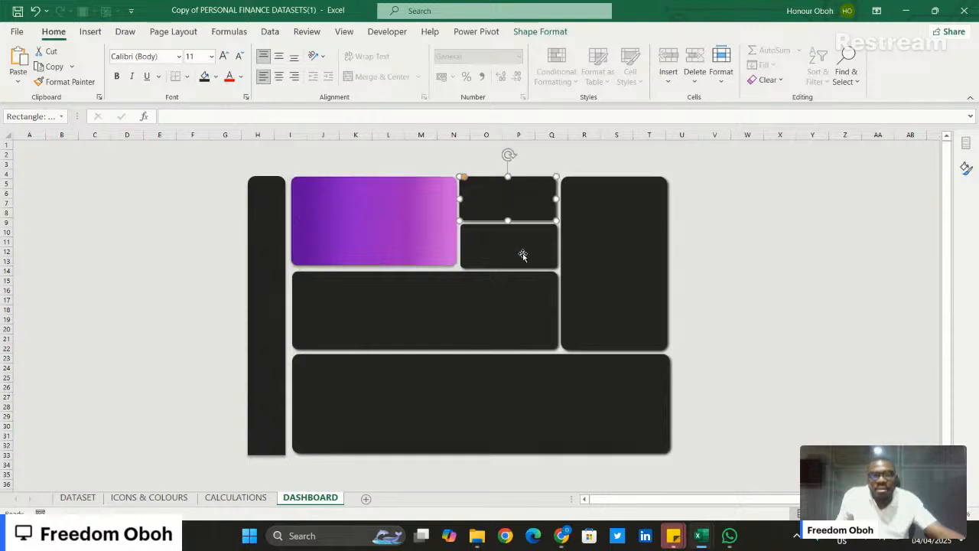
click(165, 244)
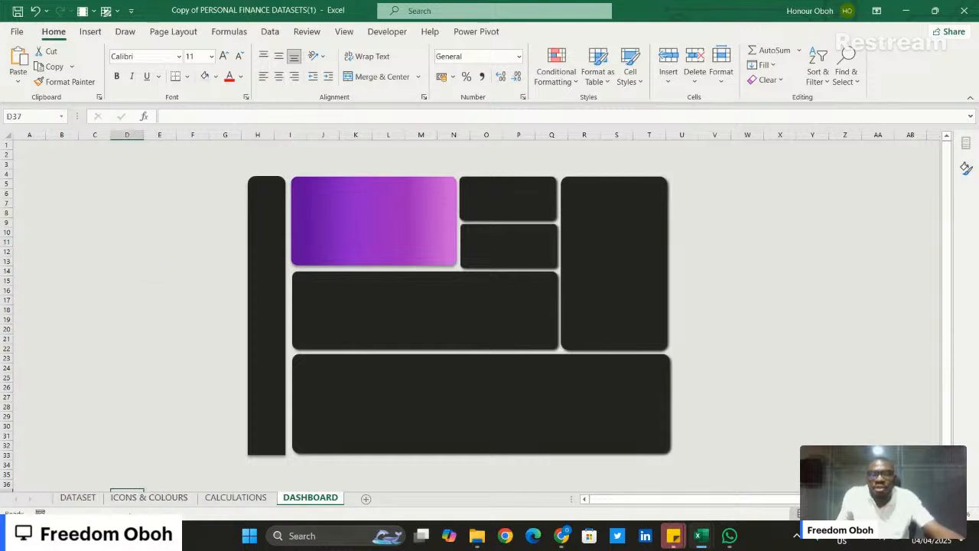
- Copy the Mastercard logo from the ICONS & COLOURS sheet onto the purple card's upper-right corner on the DASHBOARD sheet
click(138, 496)
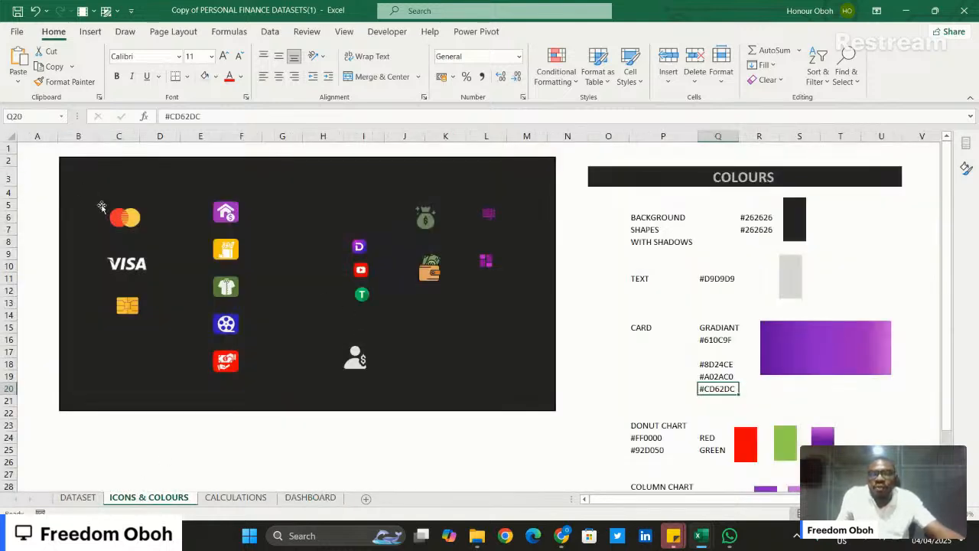
click(118, 218)
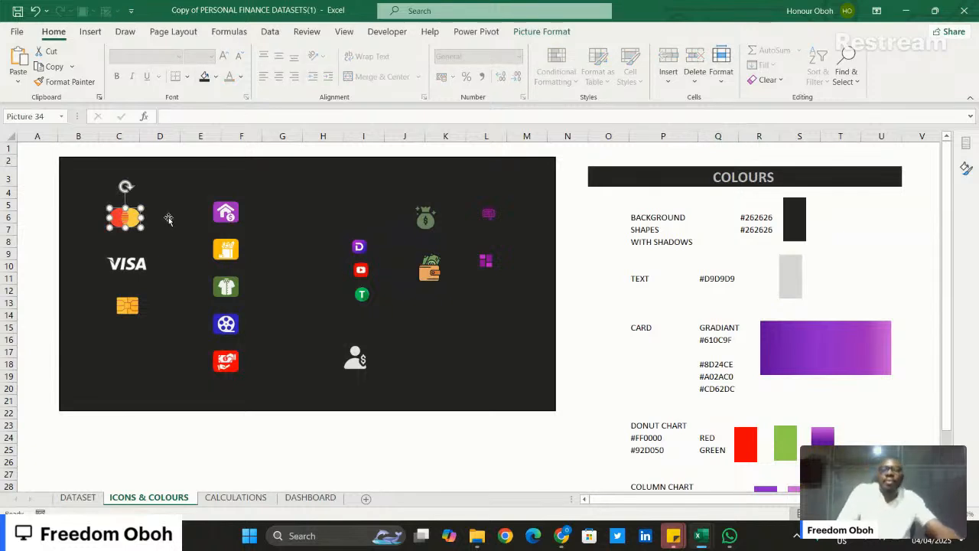
click(309, 497)
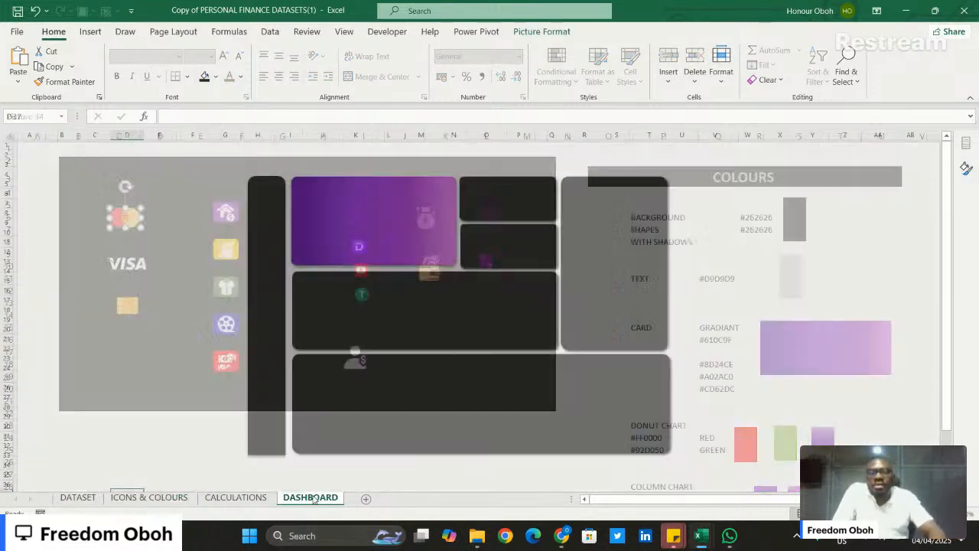
click(778, 231)
key(ctrl+v)
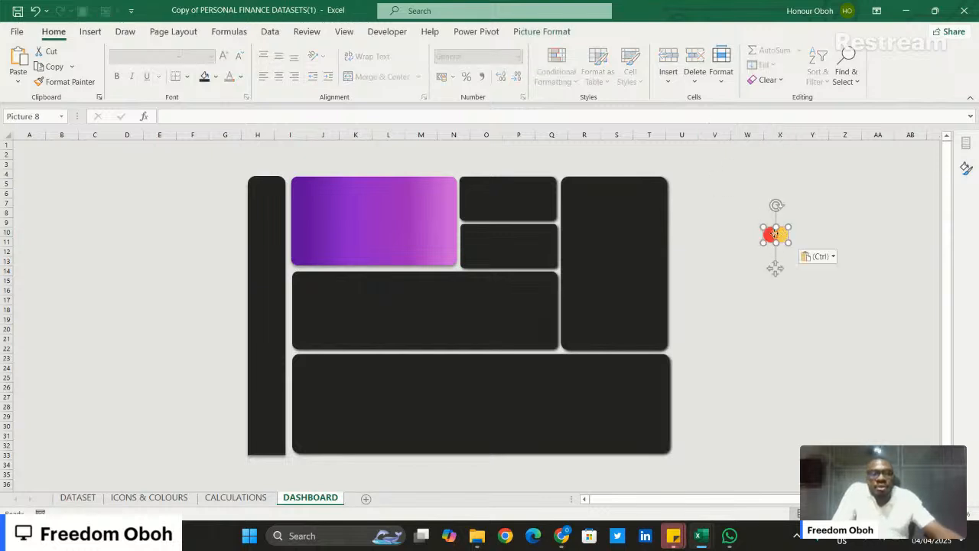
drag(776, 233, 441, 196)
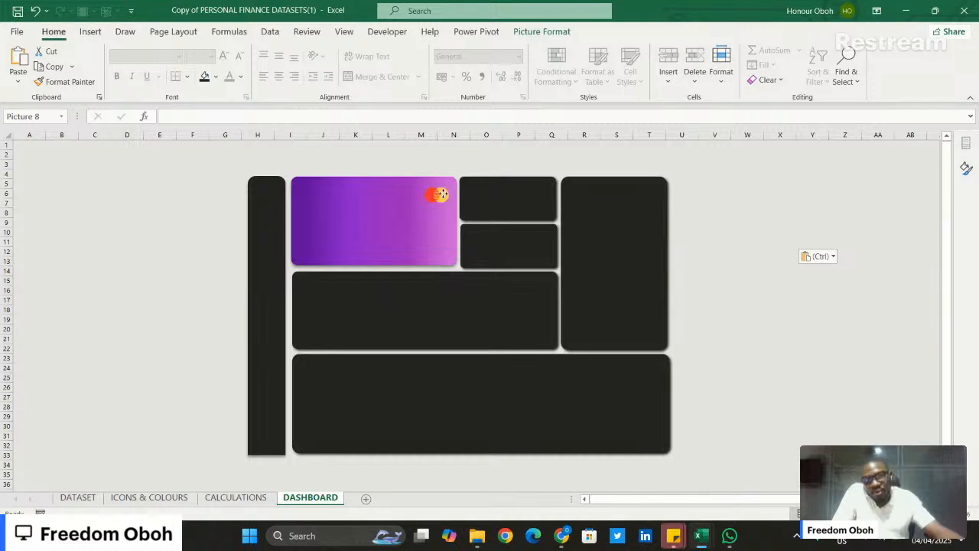
click(790, 199)
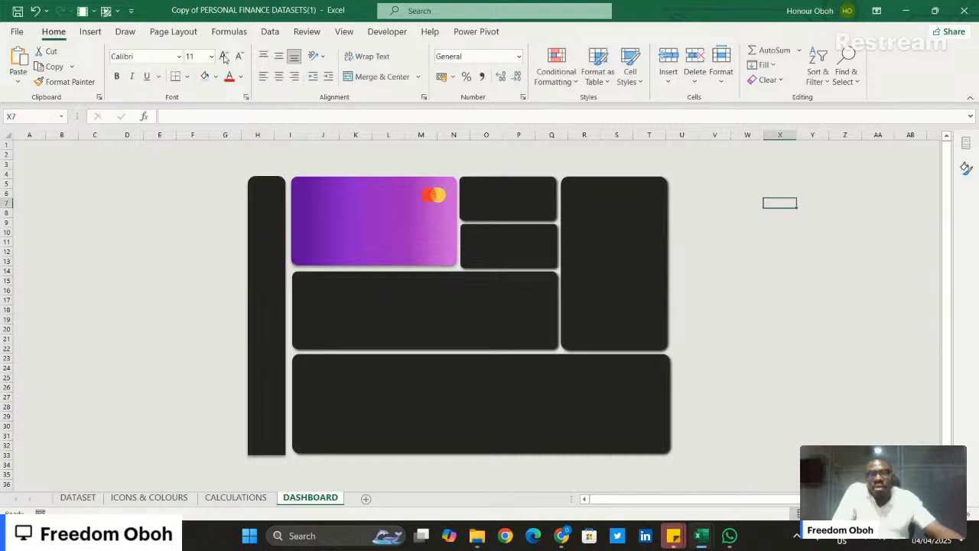
- Insert a text box reading "MasterCard" in the empty area beside the tall tile, around column W, rows 11 to 12
click(91, 31)
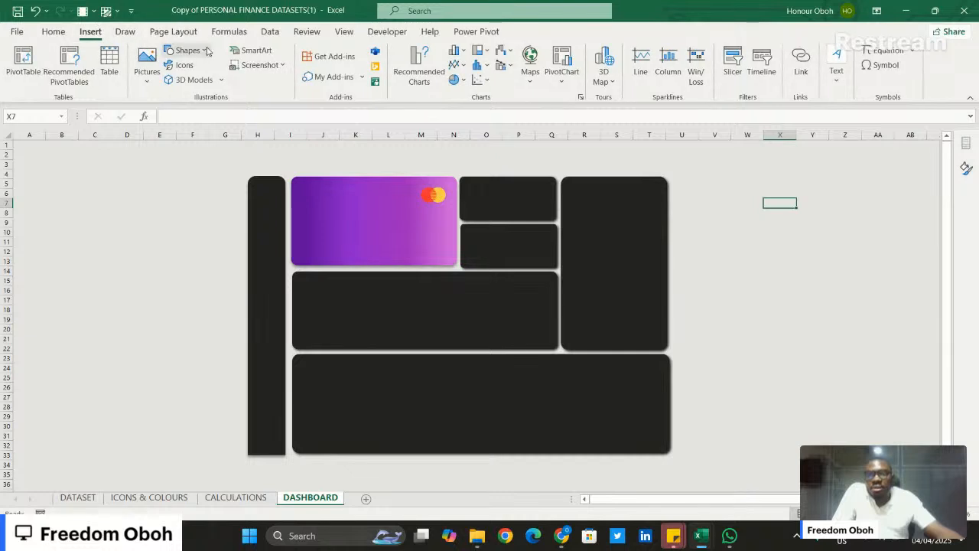
click(188, 51)
click(176, 81)
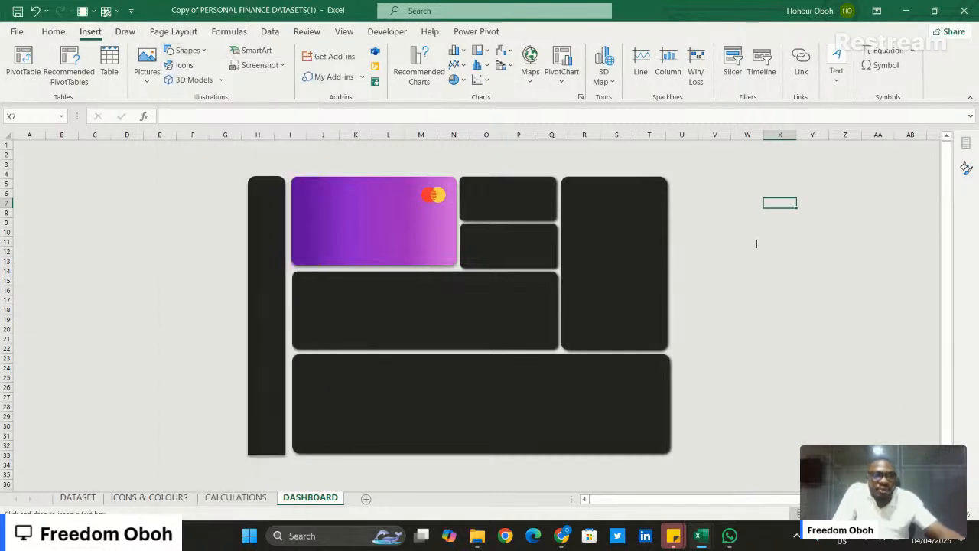
drag(727, 239, 780, 252)
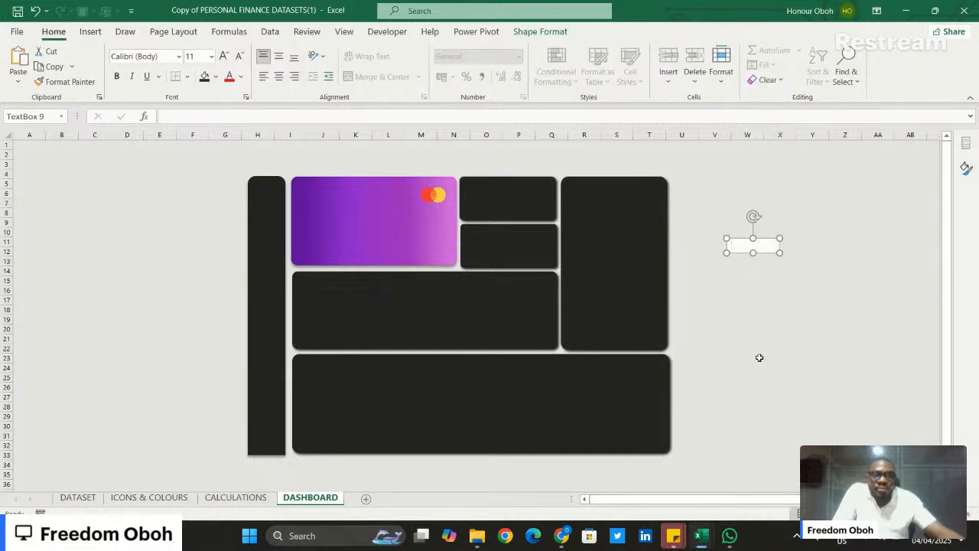
drag(760, 357, 712, 356)
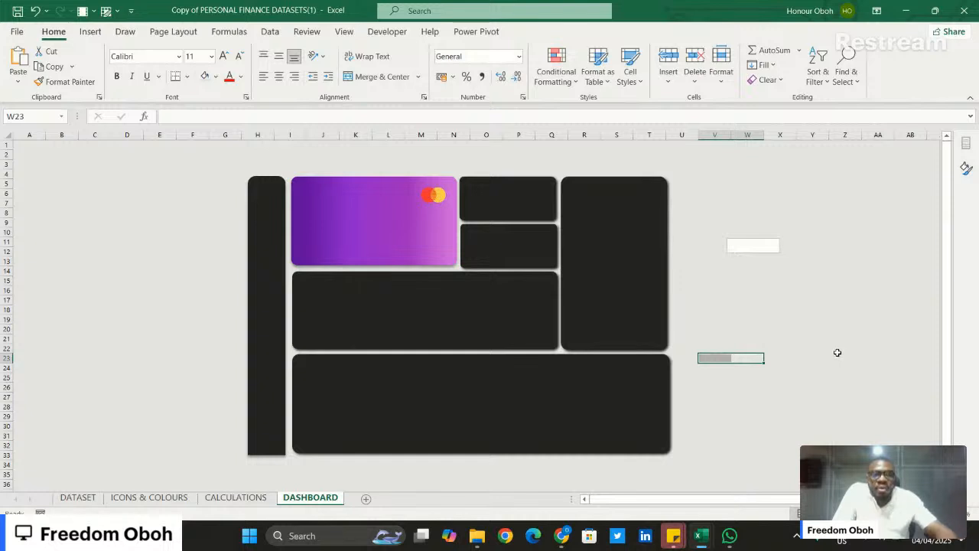
scroll(838, 352, right, 3)
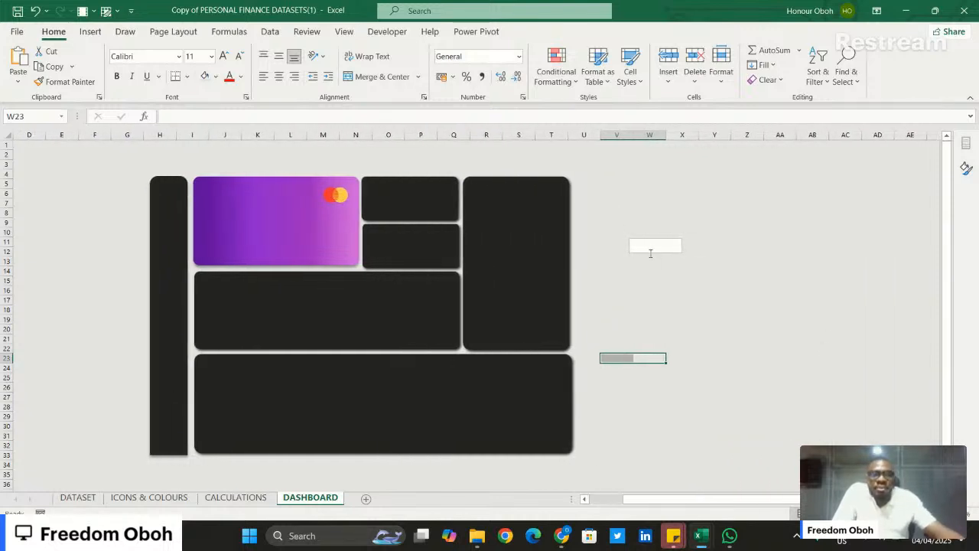
click(651, 248)
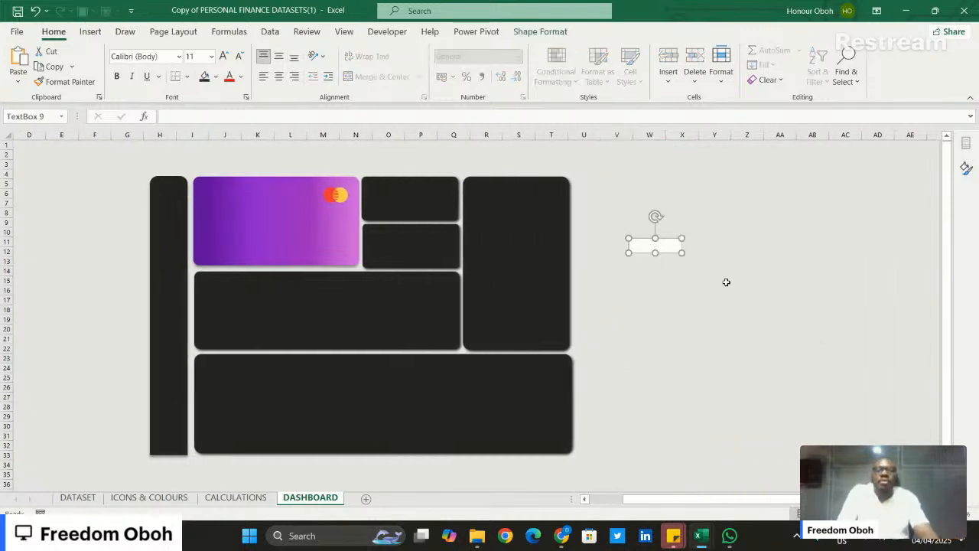
text(MasterCard)
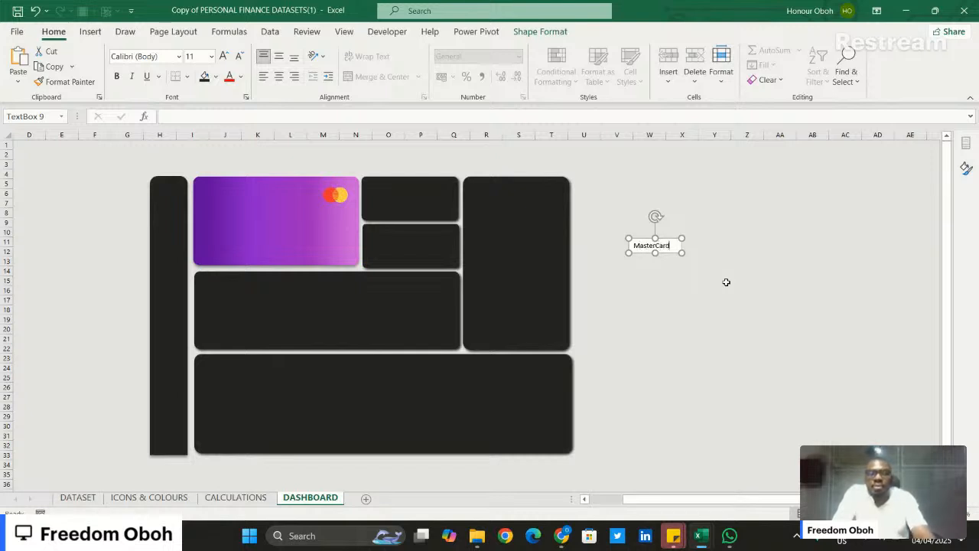
- Format the "MasterCard" text box with no fill and no outline
click(967, 168)
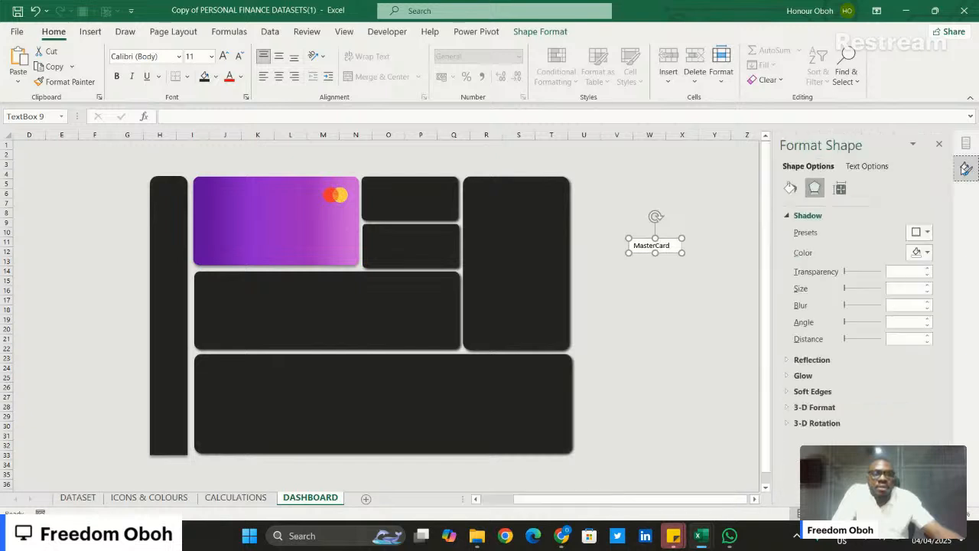
click(790, 190)
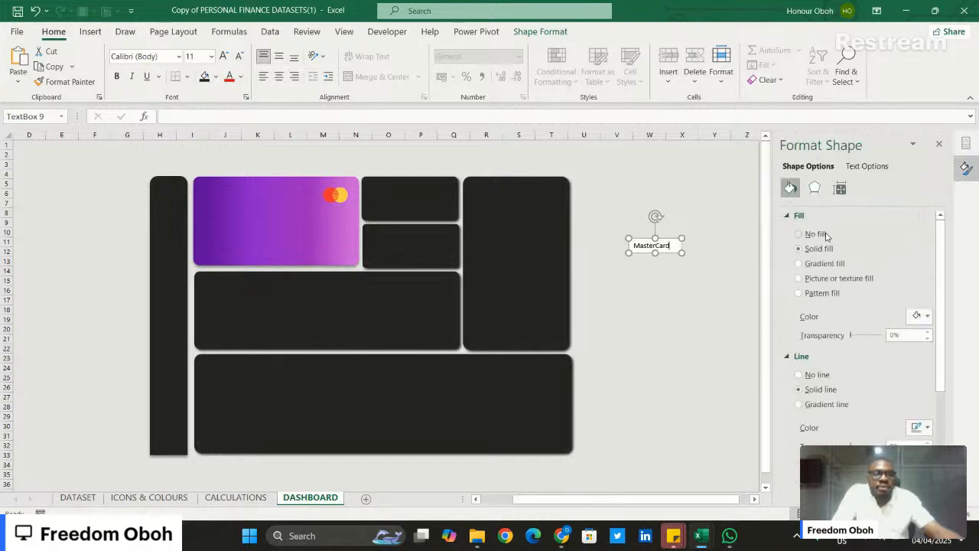
click(818, 333)
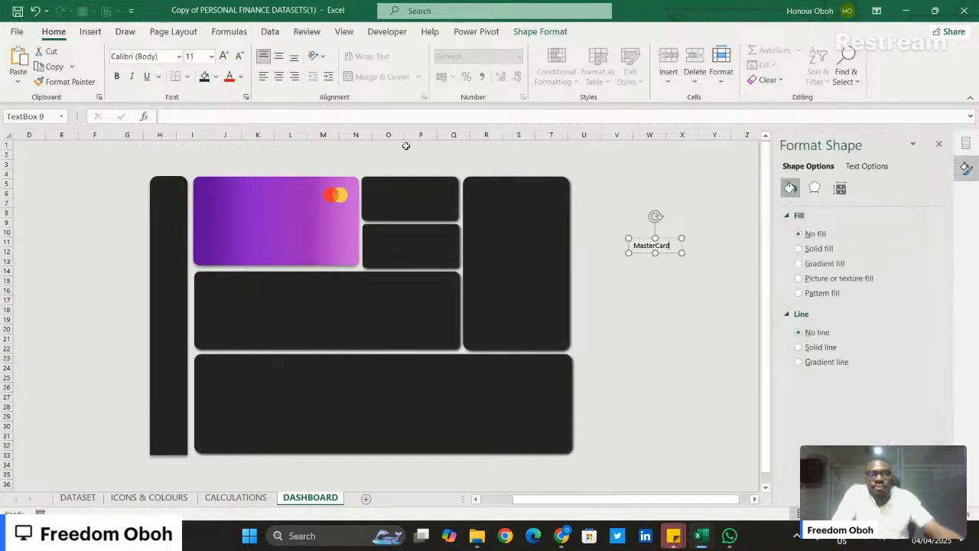
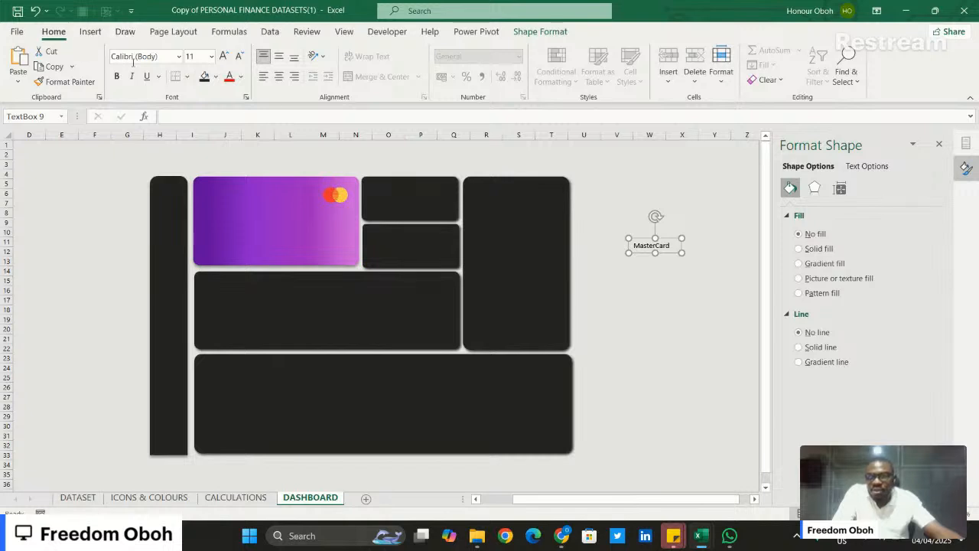
- Set the "MasterCard" label to white size 10 text and place its slightly narrowed box beneath the logo on the purple card
click(239, 56)
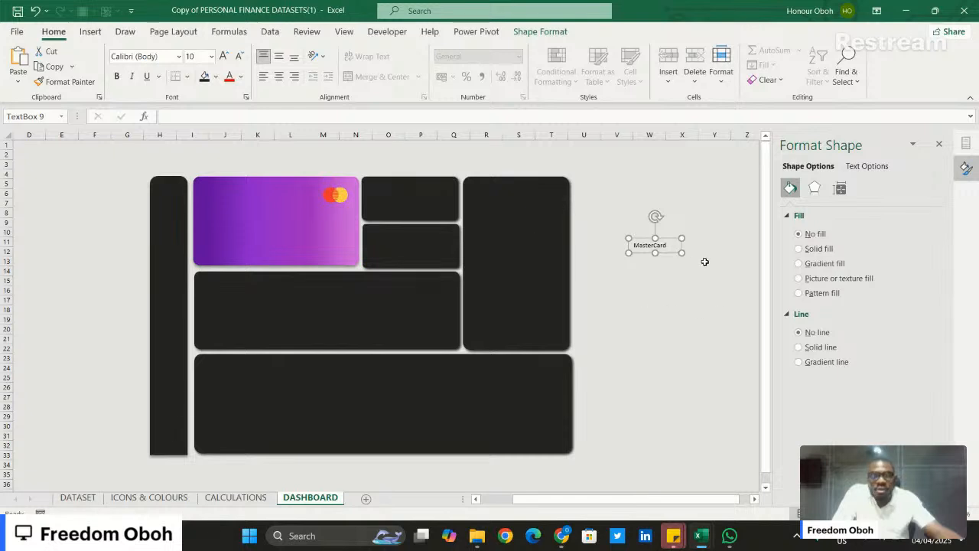
drag(681, 253, 672, 248)
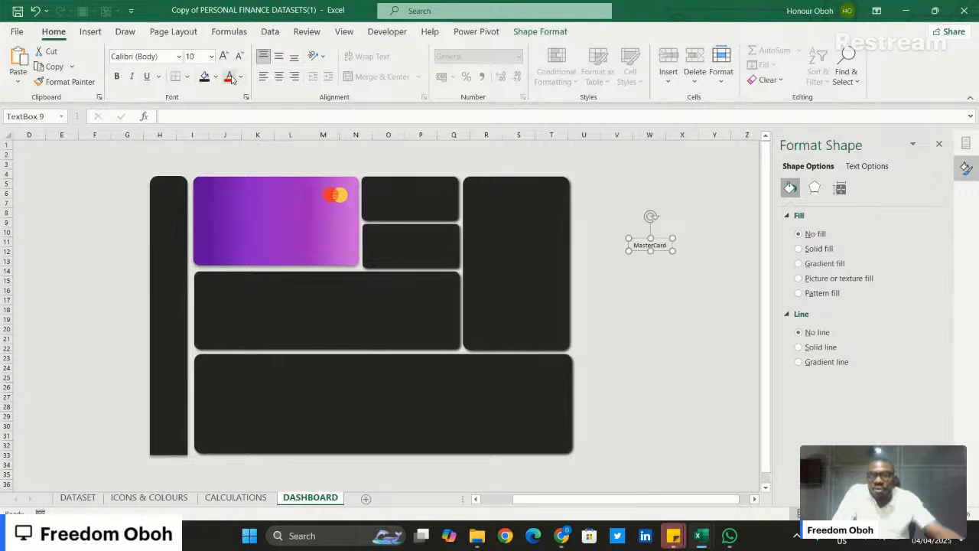
click(241, 77)
click(233, 142)
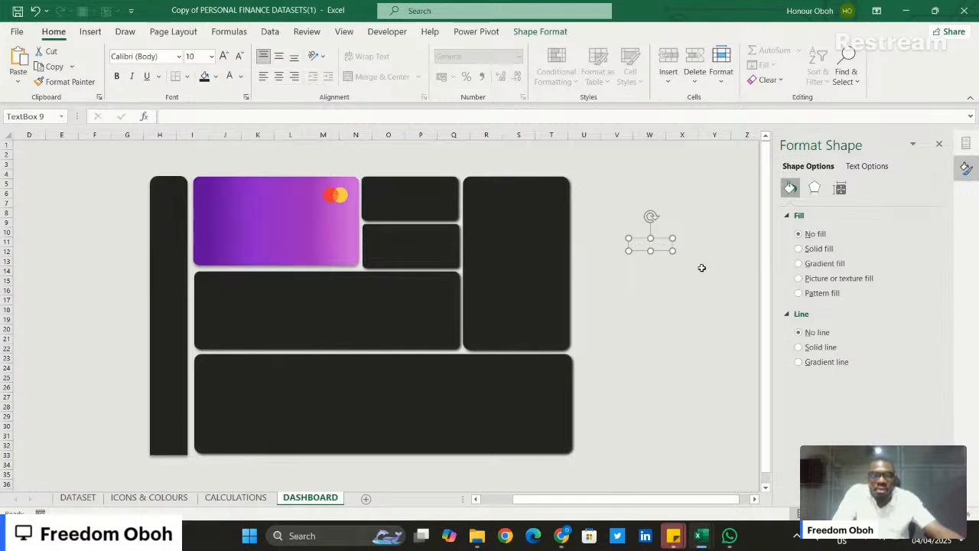
drag(667, 246, 352, 211)
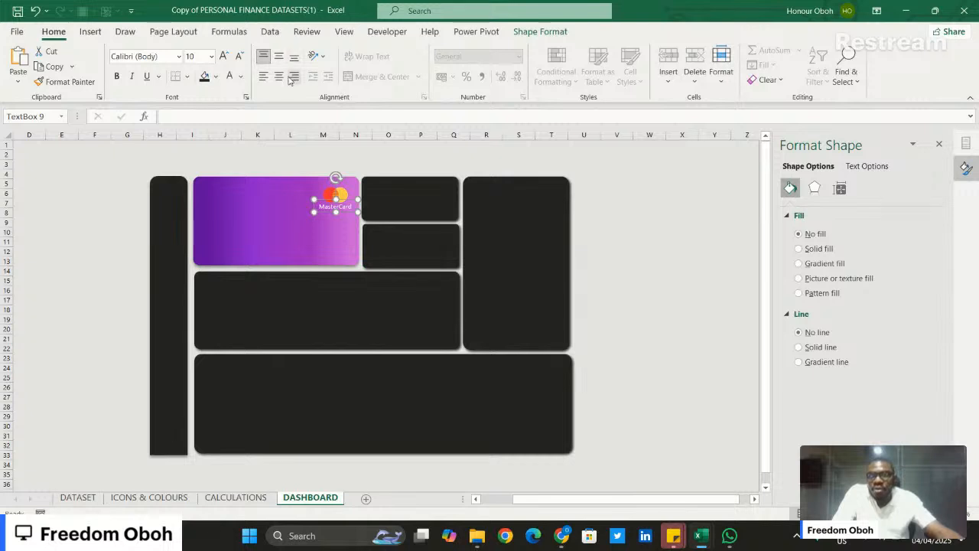
- Make the "MasterCard" label bold at font size 8 and centre it under the logo
click(239, 57)
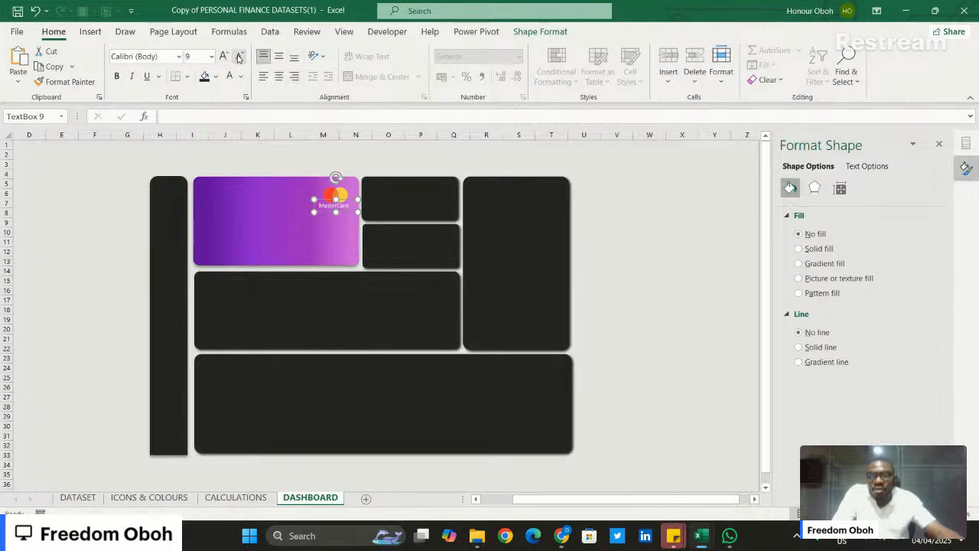
click(239, 57)
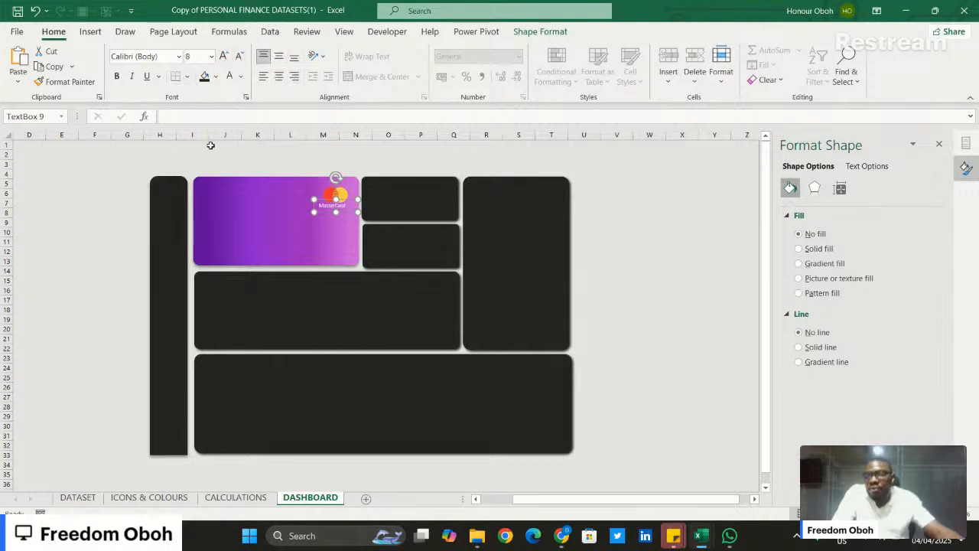
click(117, 77)
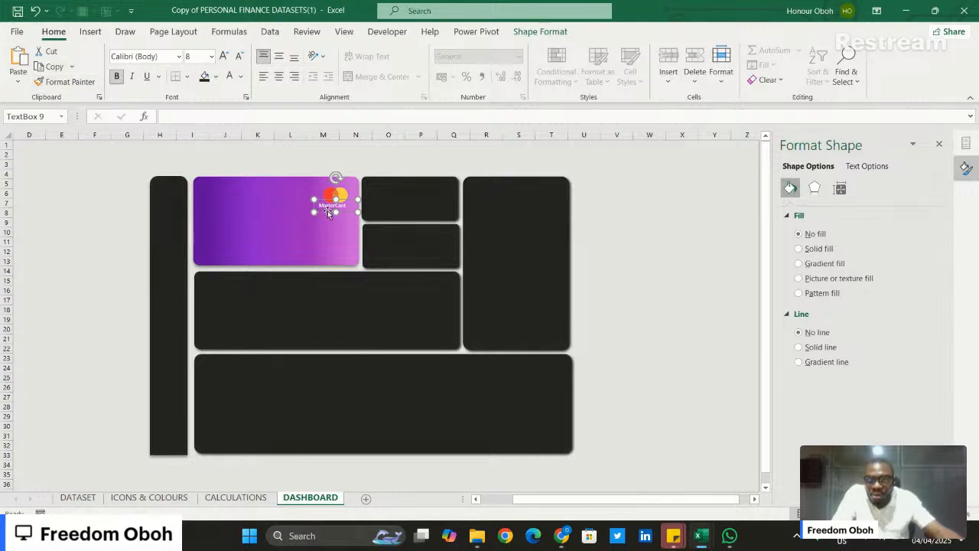
drag(328, 213, 332, 212)
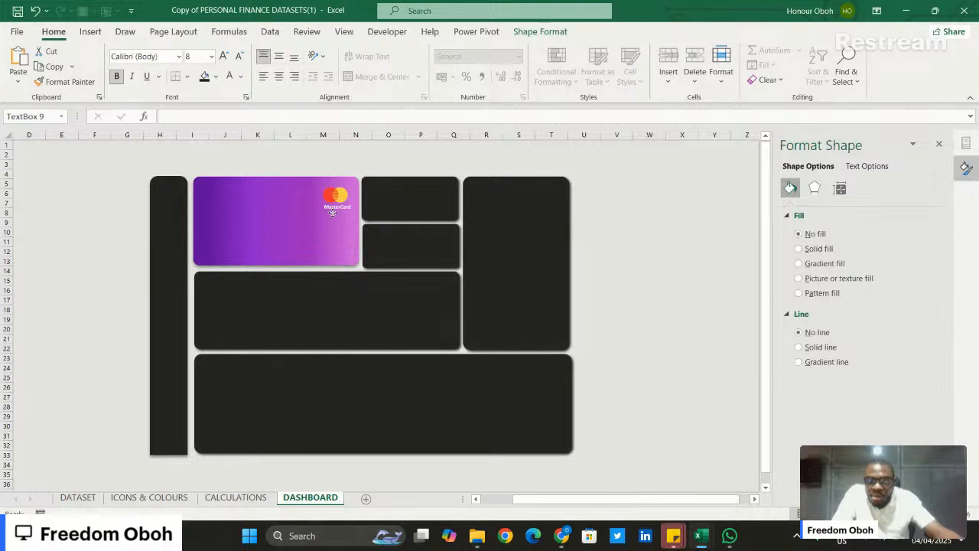
- Set the Mastercard logo's height to 0.9 cm and position it just above the "MasterCard" label
click(336, 198)
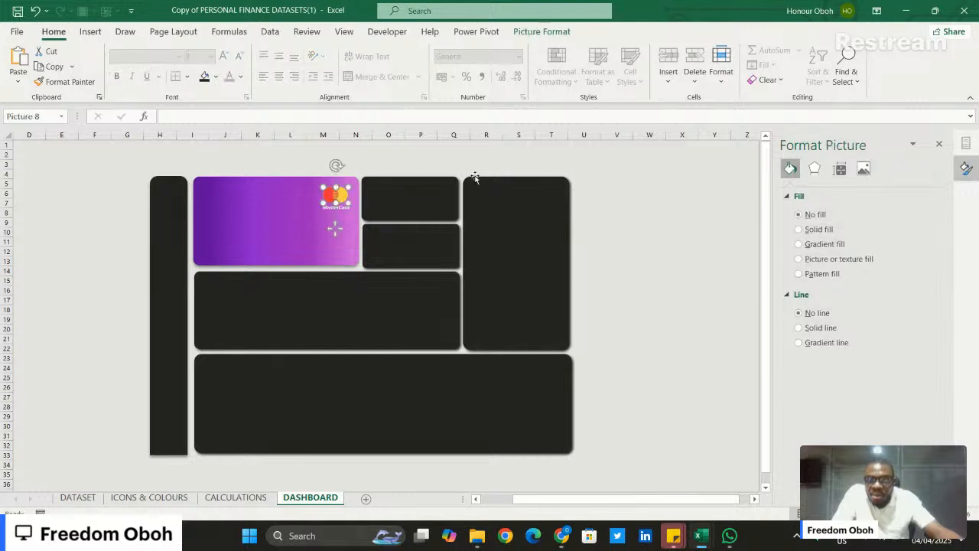
click(535, 34)
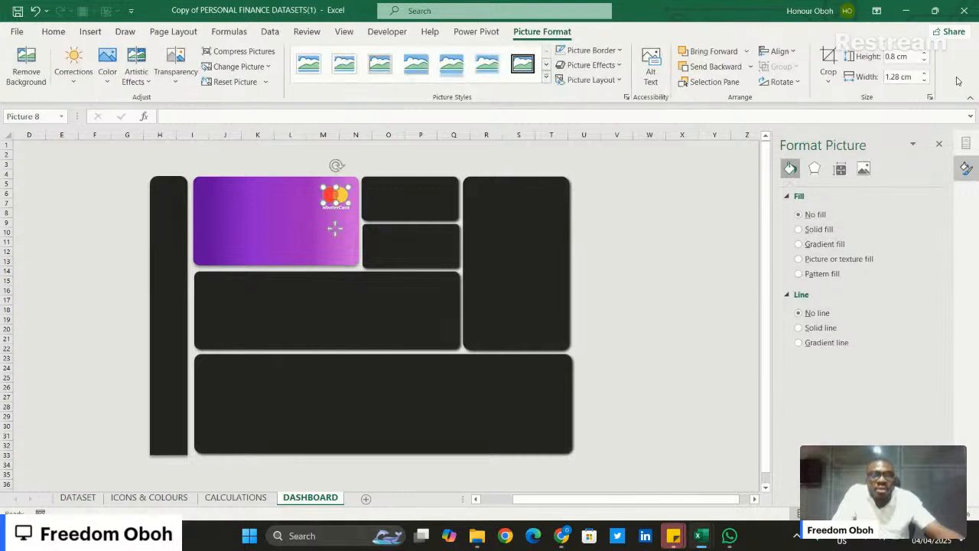
click(925, 54)
click(925, 55)
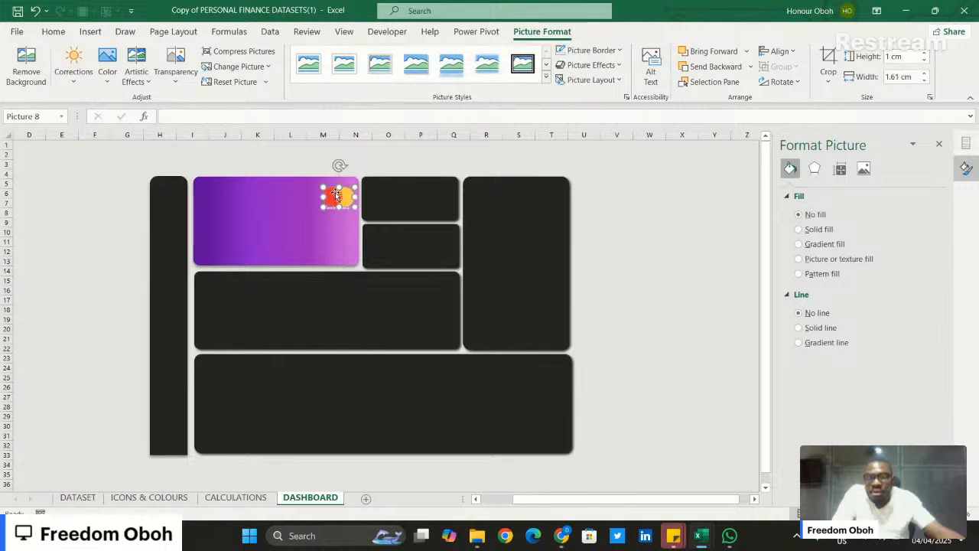
drag(338, 195, 338, 192)
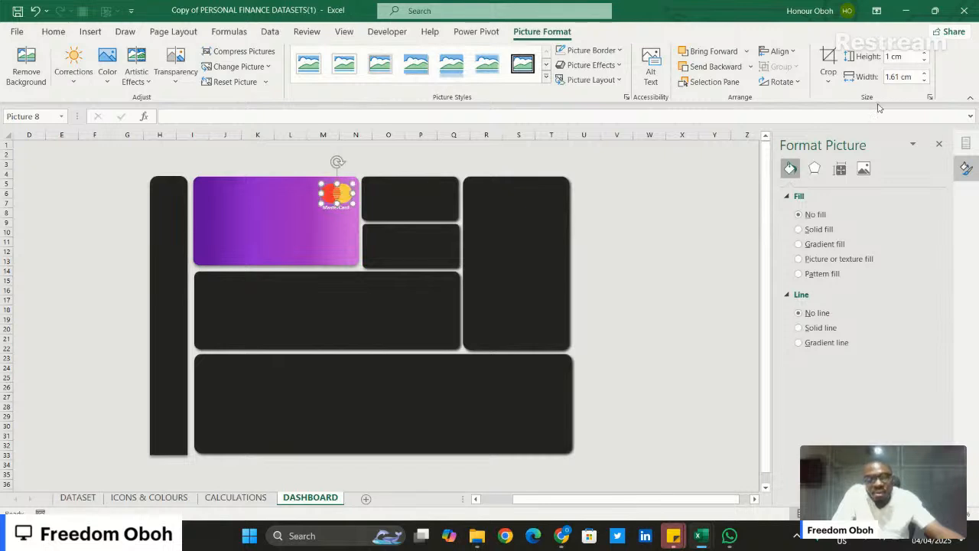
click(925, 60)
click(924, 61)
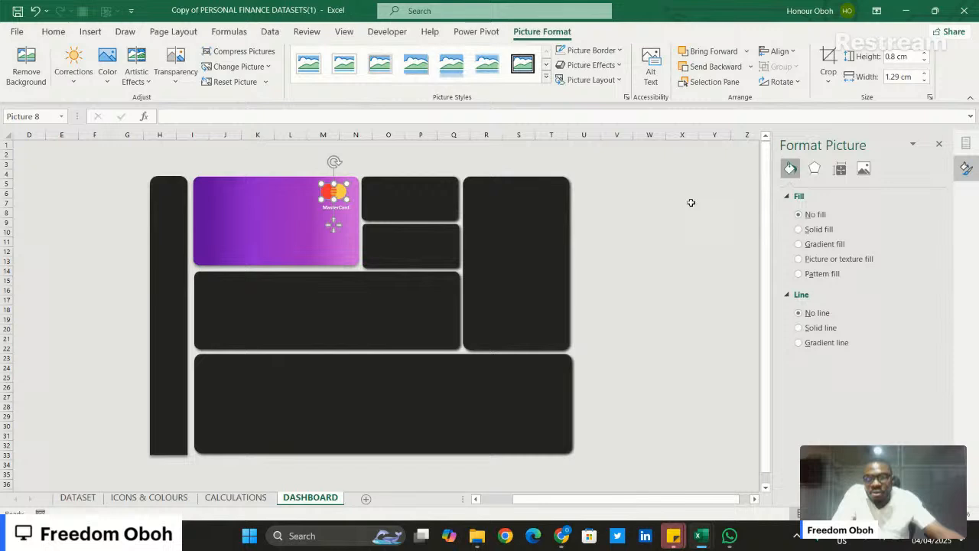
click(924, 54)
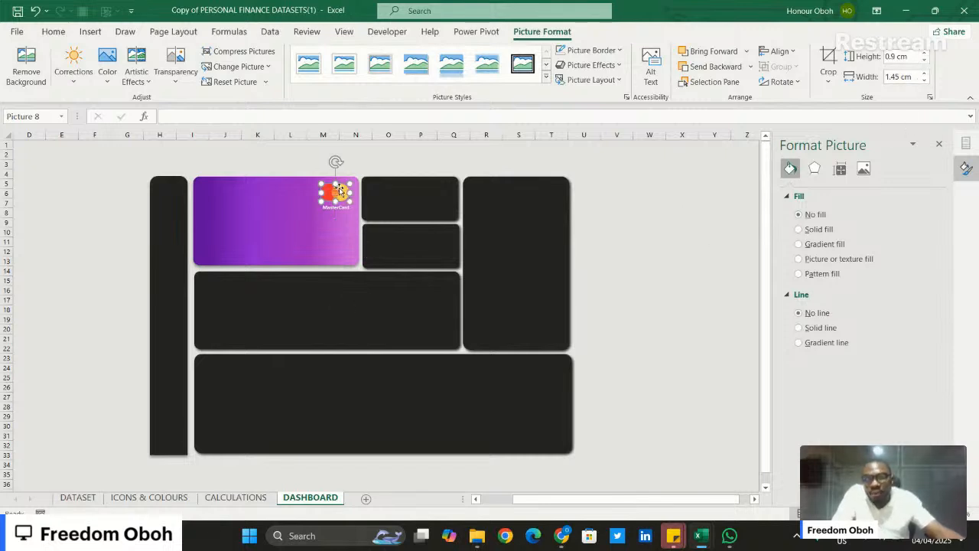
drag(340, 190, 341, 191)
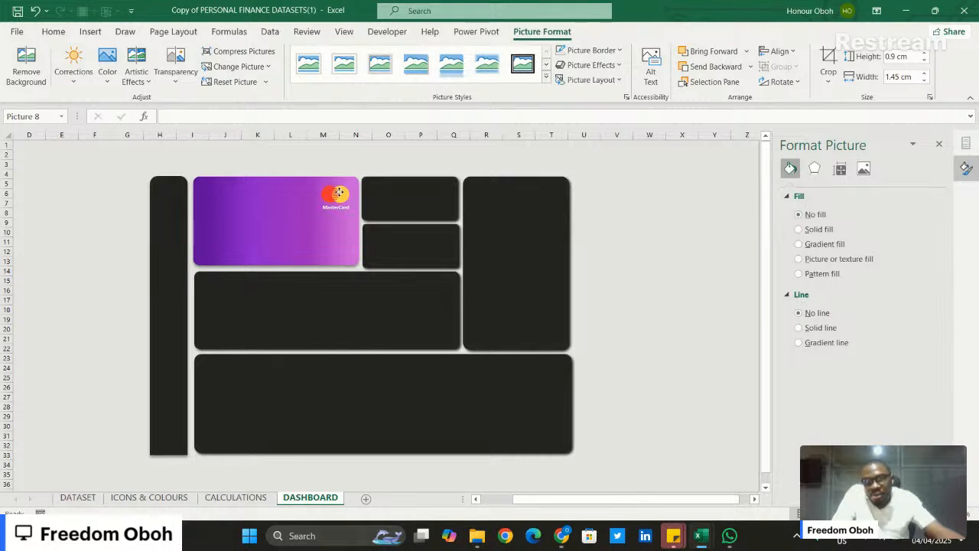
click(666, 212)
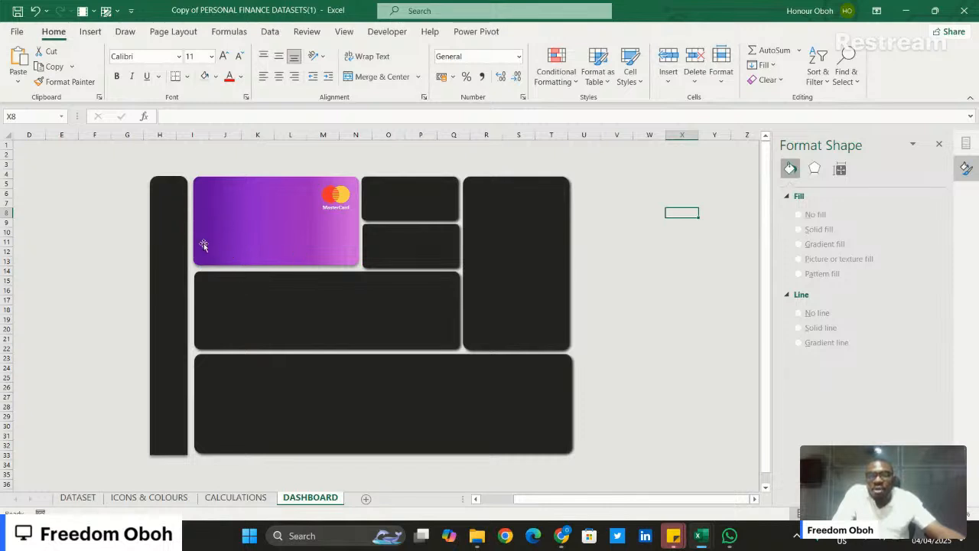
- Widen column C on the CALCULATIONS sheet to fit the full card number entry, and return to the DASHBOARD sheet
click(145, 496)
click(236, 497)
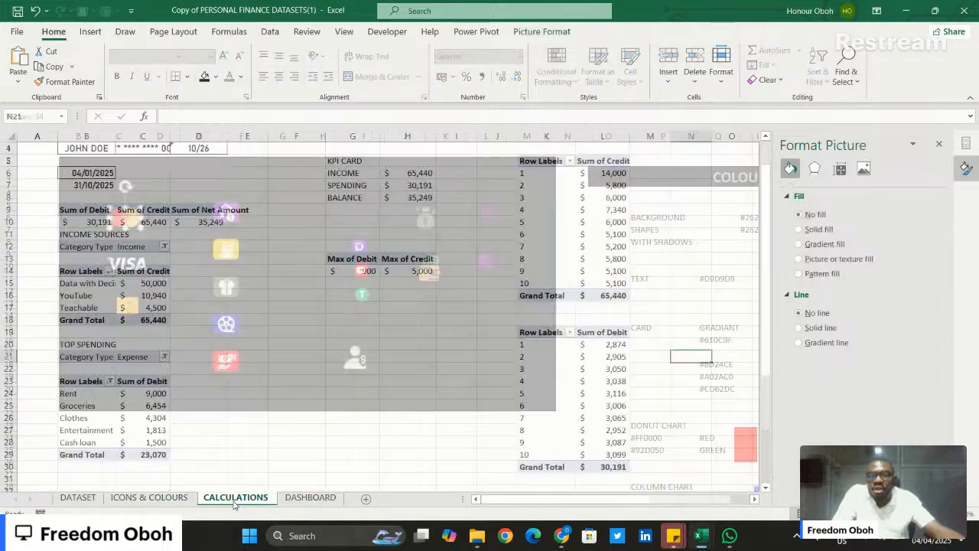
scroll(328, 300, up, 1)
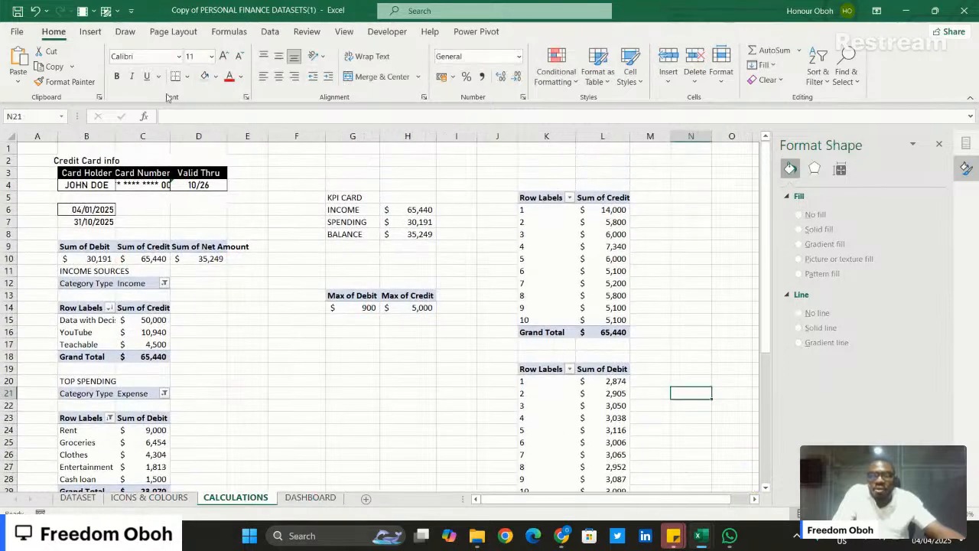
drag(166, 135, 197, 135)
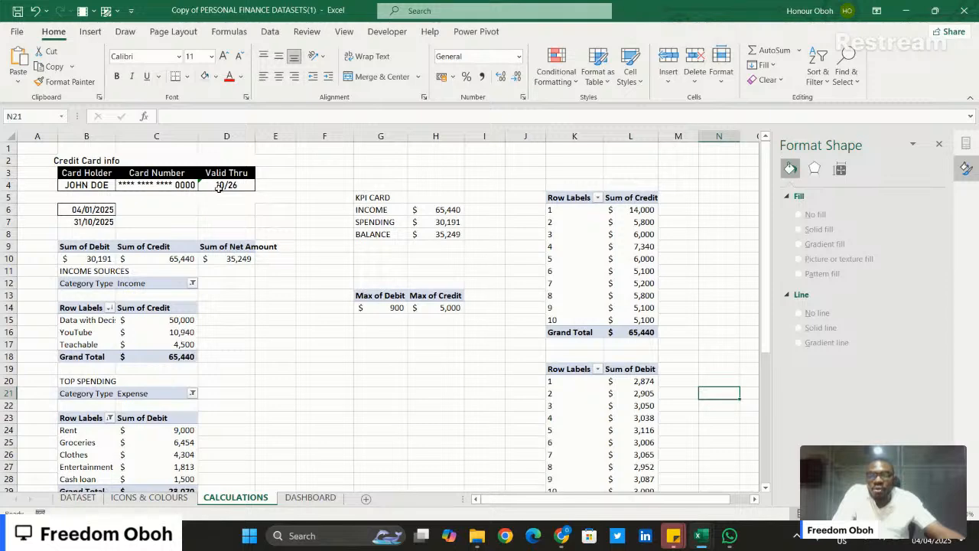
click(220, 185)
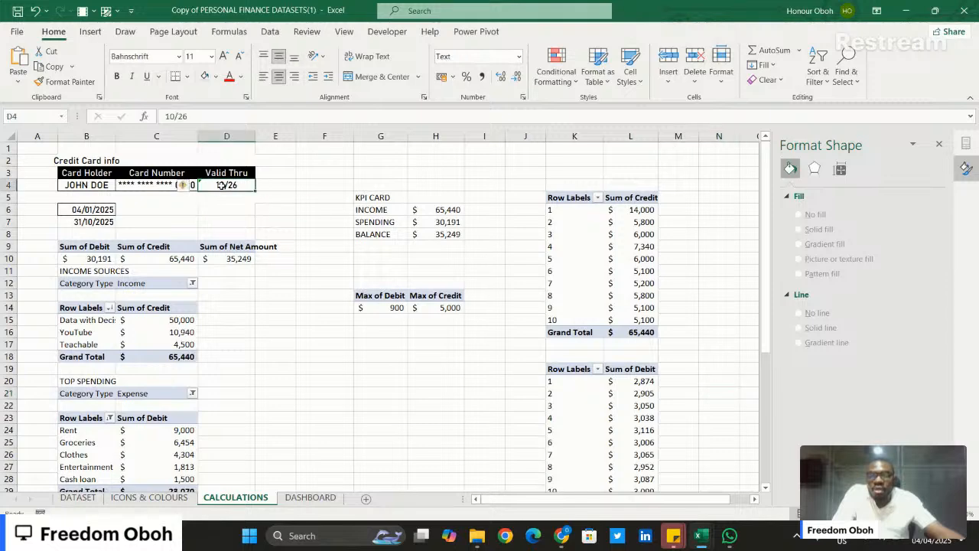
click(310, 497)
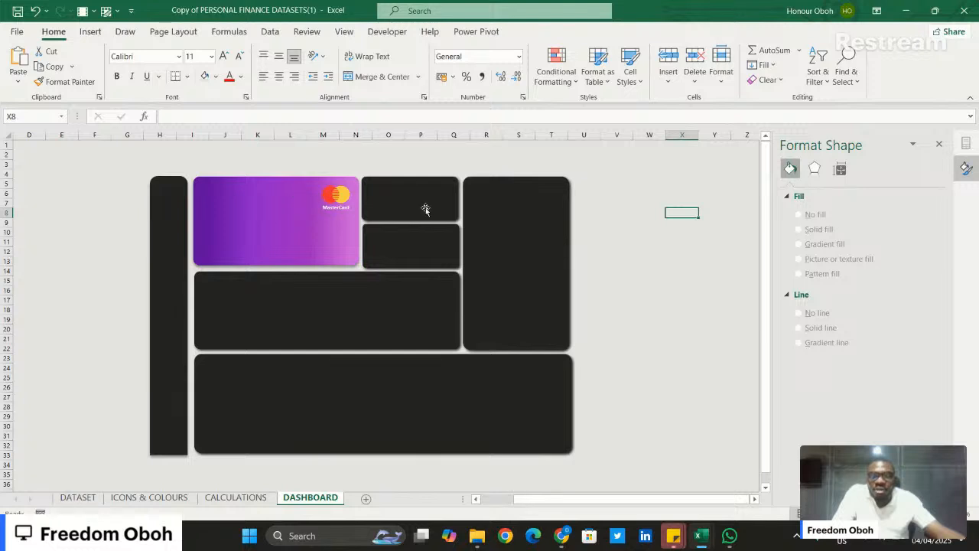
click(400, 193)
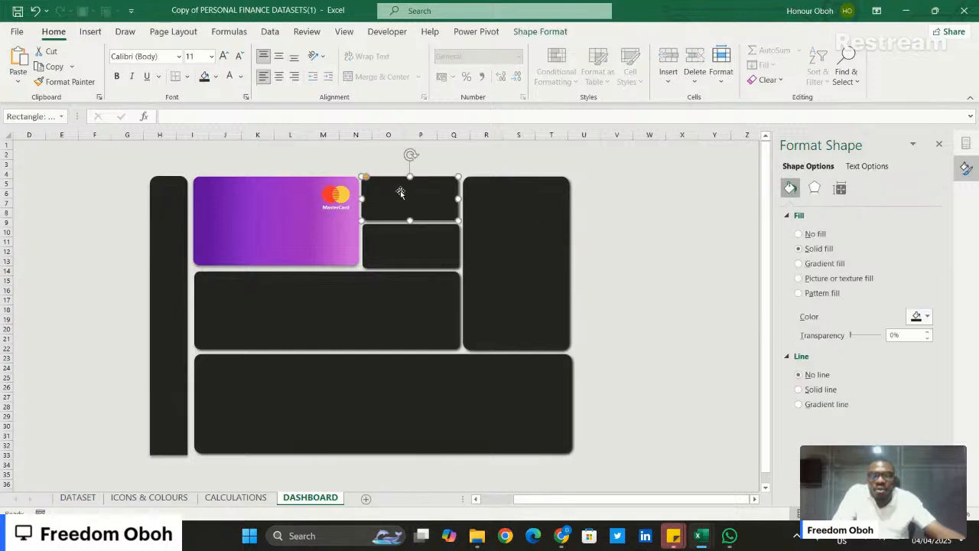
click(401, 240)
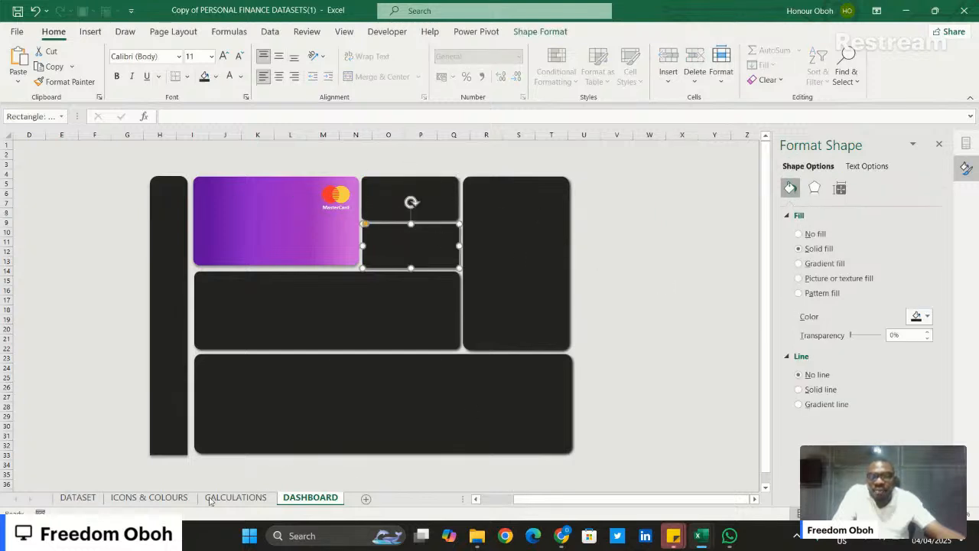
click(726, 300)
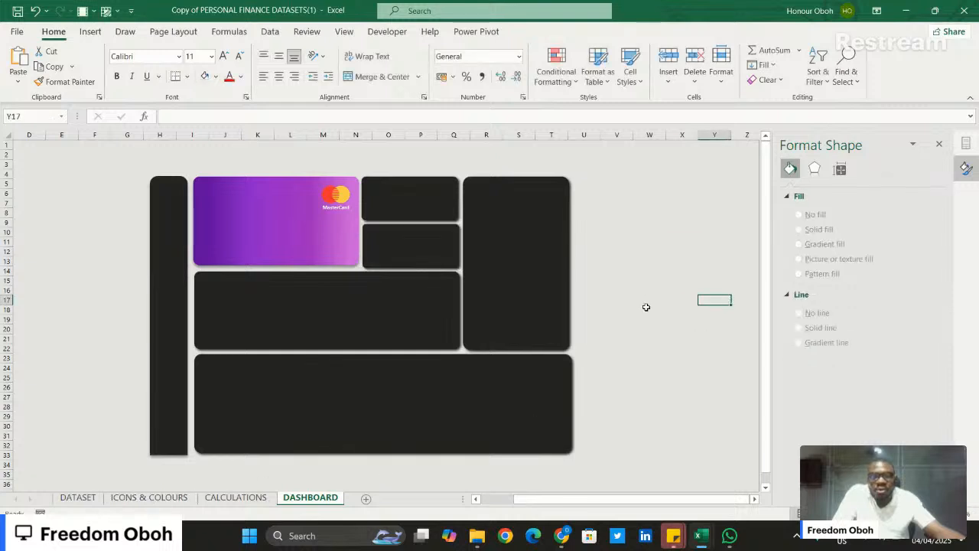
click(532, 219)
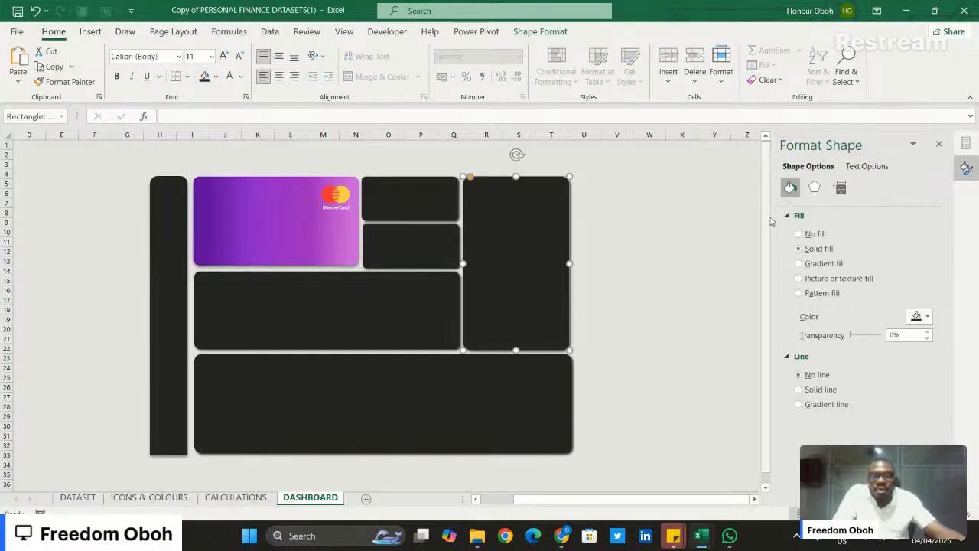
click(655, 195)
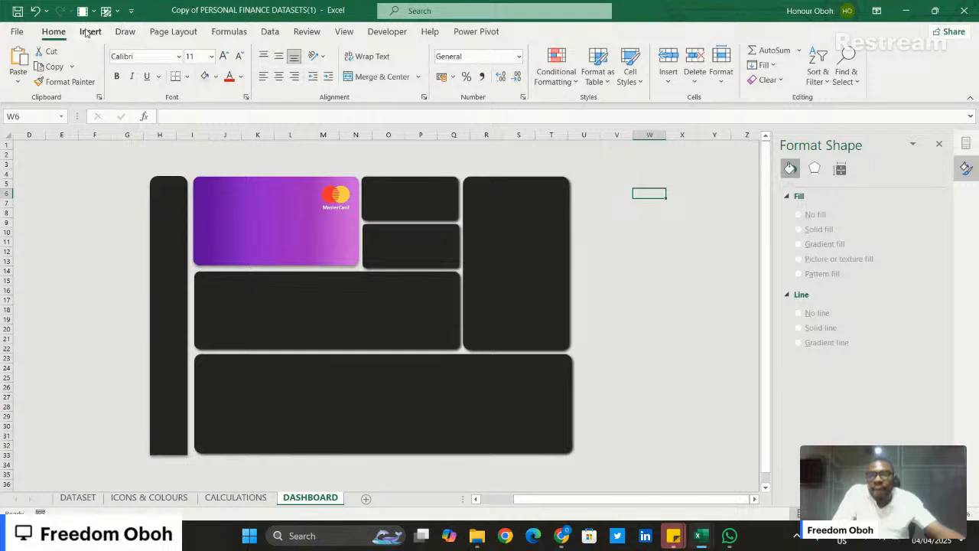
- Duplicate the "MasterCard" text box, place a wider copy over the tall tile around column T and change its text to "Income"
click(346, 217)
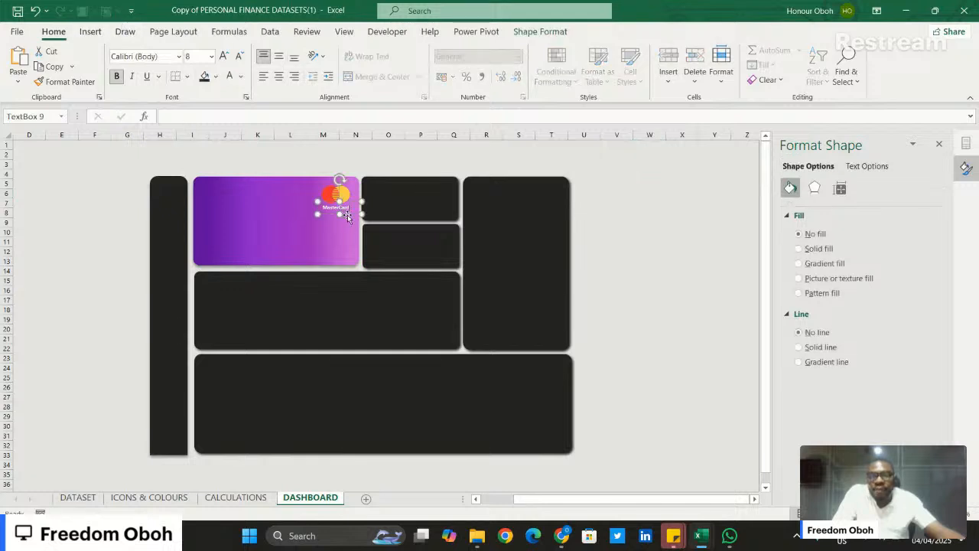
key(ctrl+d)
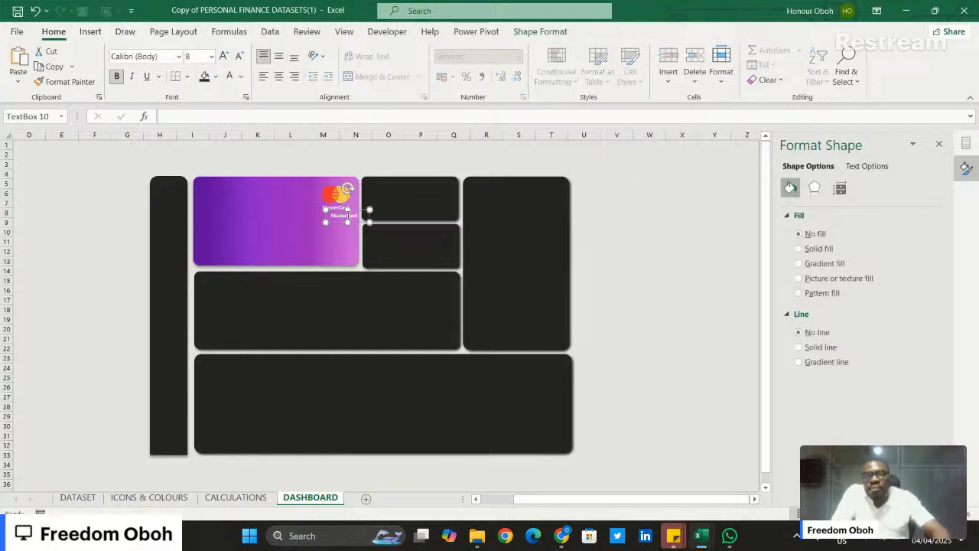
drag(356, 222, 660, 182)
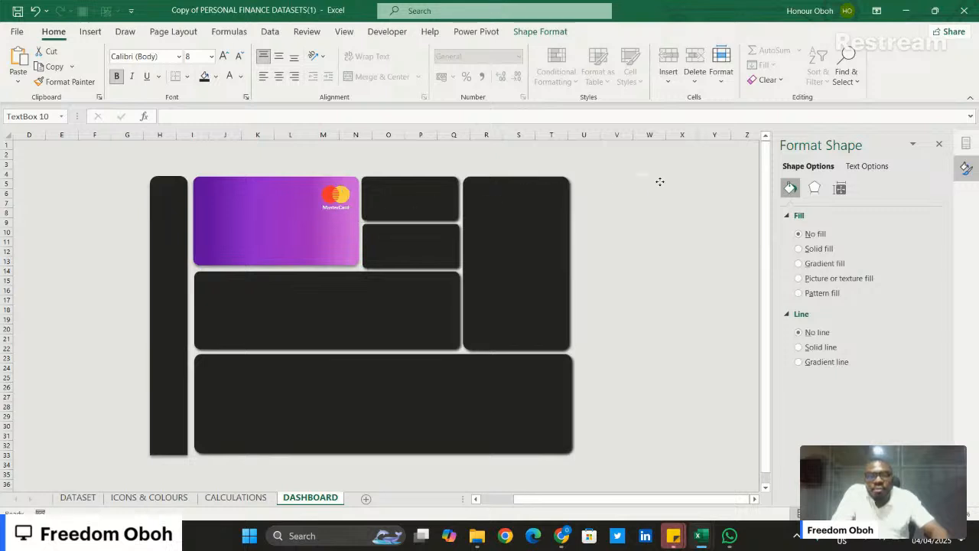
drag(651, 219, 584, 260)
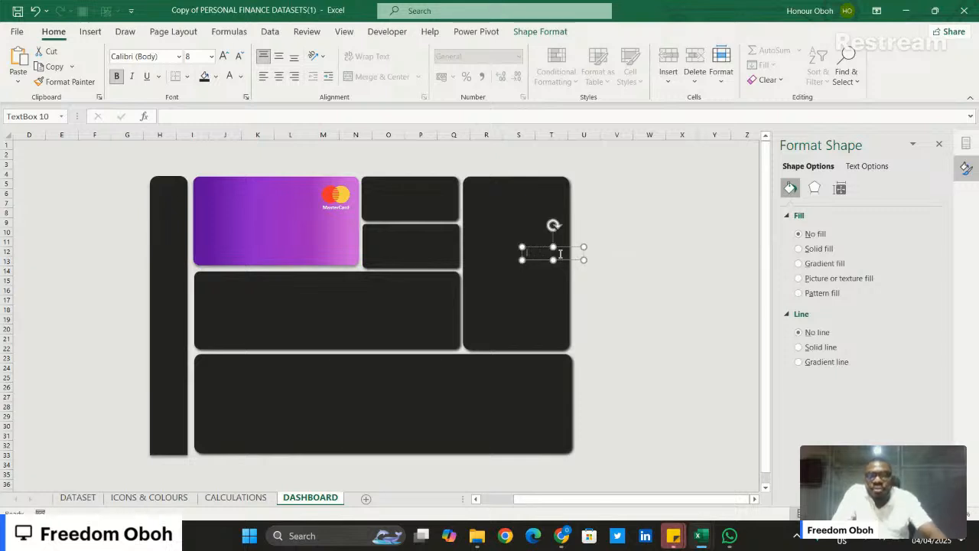
text(Incom)
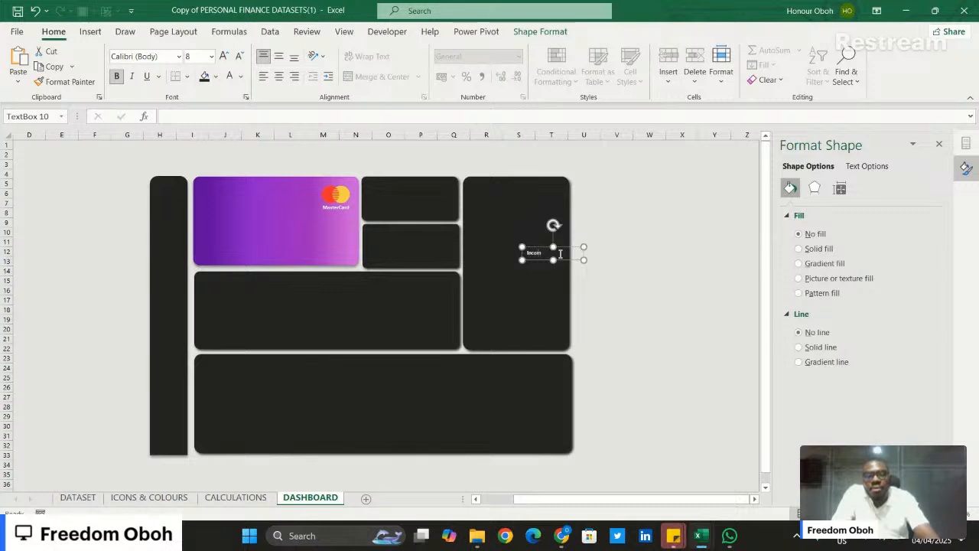
text(e)
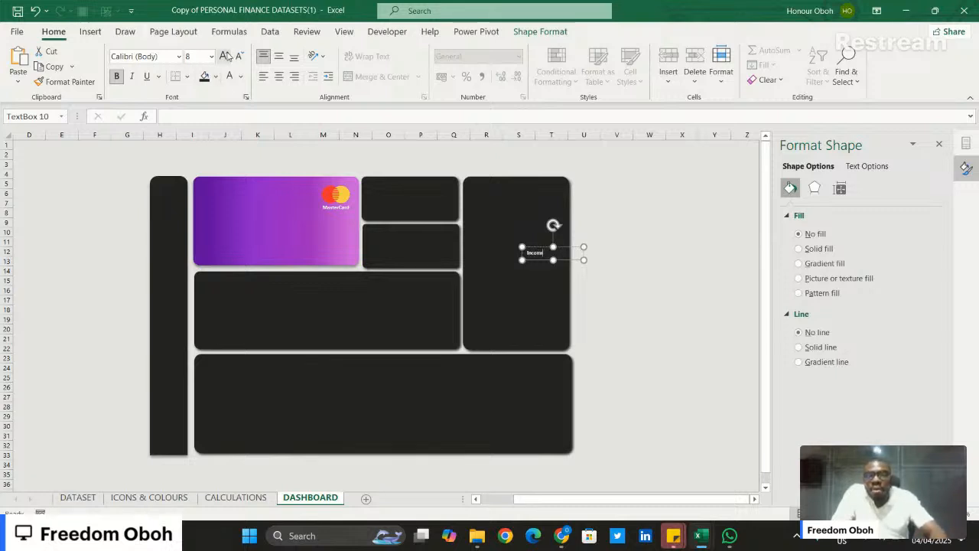
- Increase the "Income" label's font size to 10.5 and make its text box slightly taller to fit the text
click(225, 56)
click(225, 56)
click(547, 253)
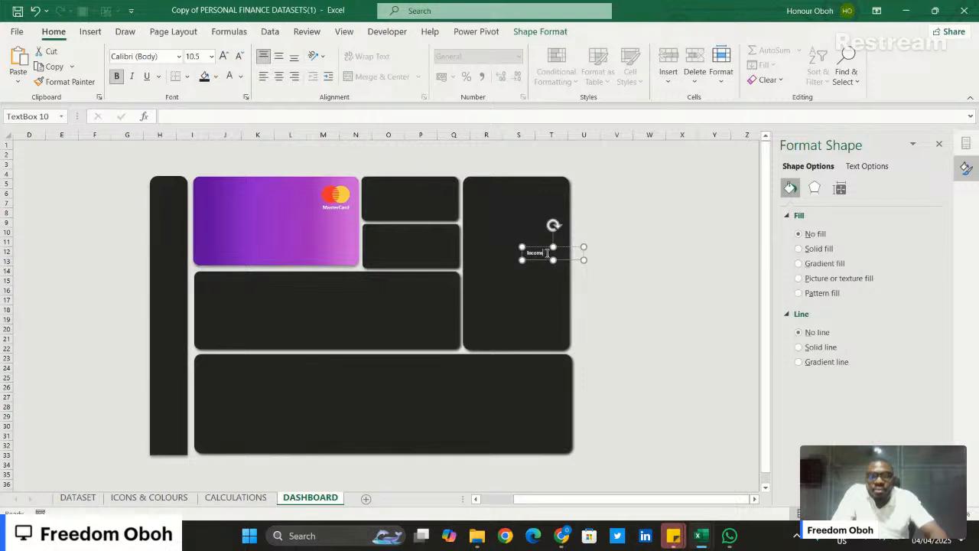
click(224, 55)
click(225, 55)
click(225, 56)
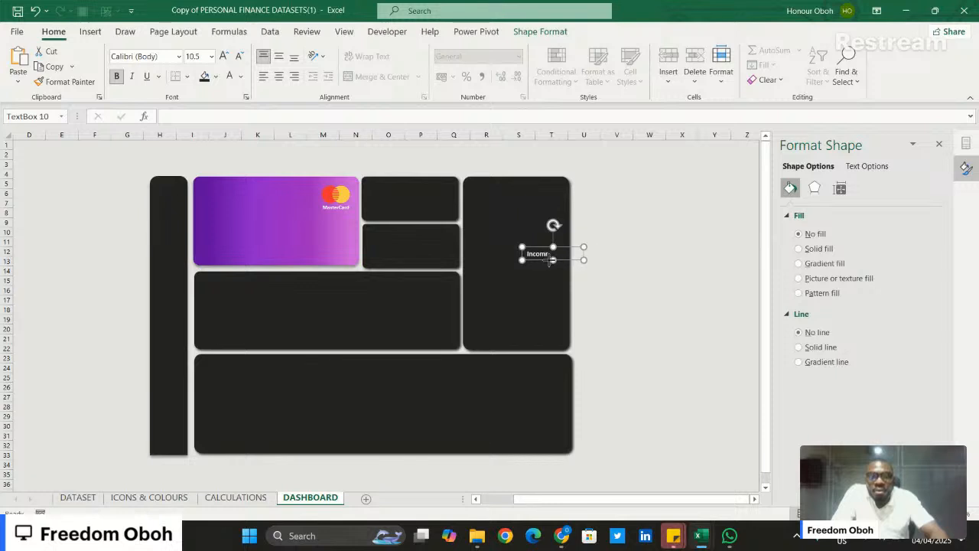
drag(551, 260, 552, 264)
click(555, 254)
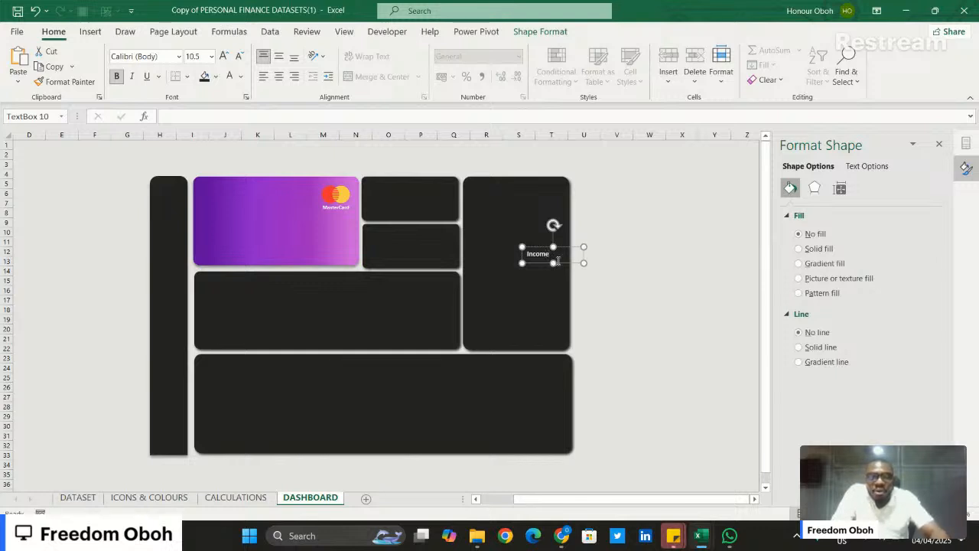
- Narrow the "Income" text box to fit its text, duplicate it and change the copy's text to "Spending"
drag(585, 263, 558, 261)
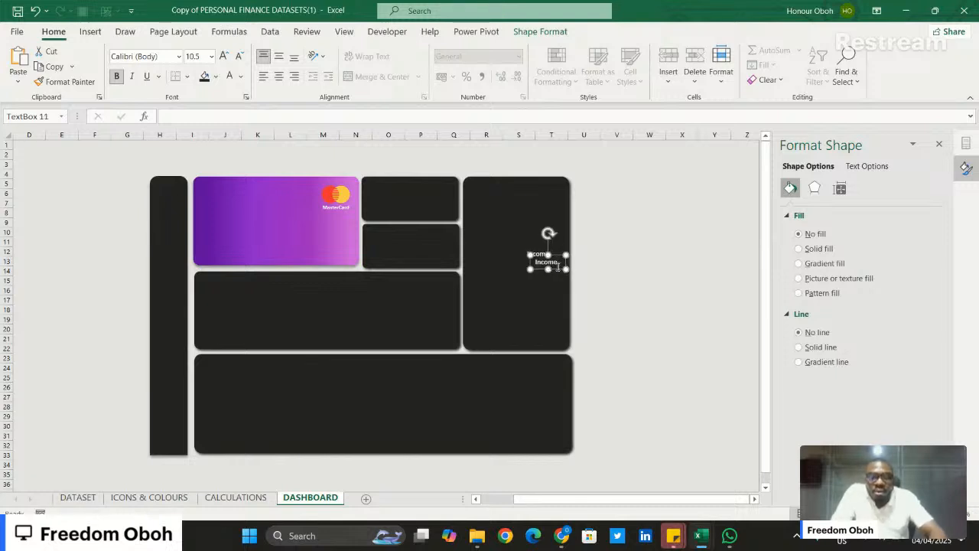
click(556, 267)
text(Sp)
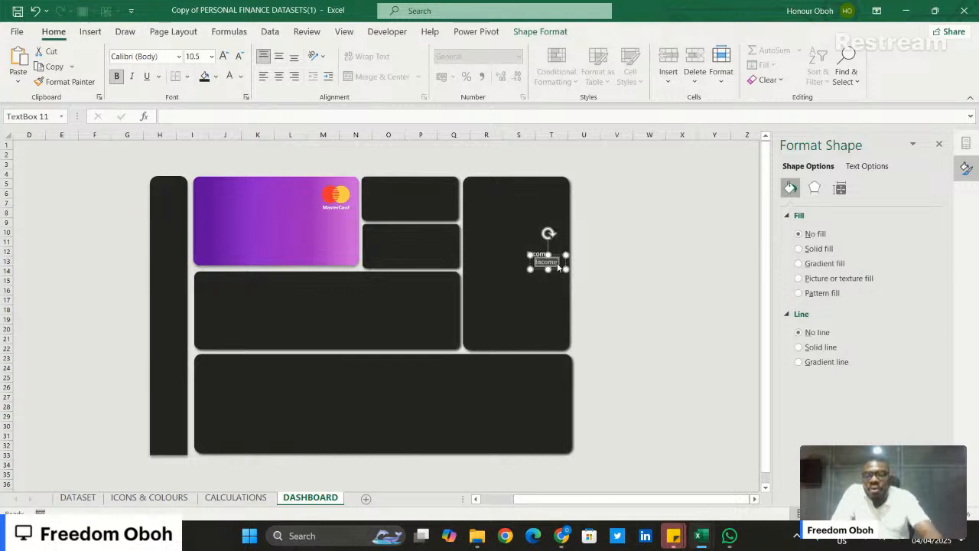
text(end)
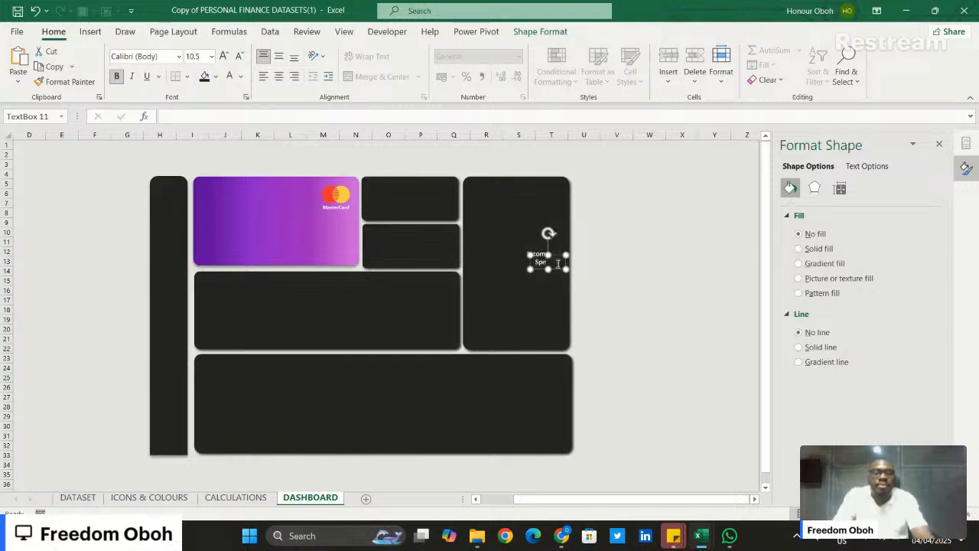
text(i)
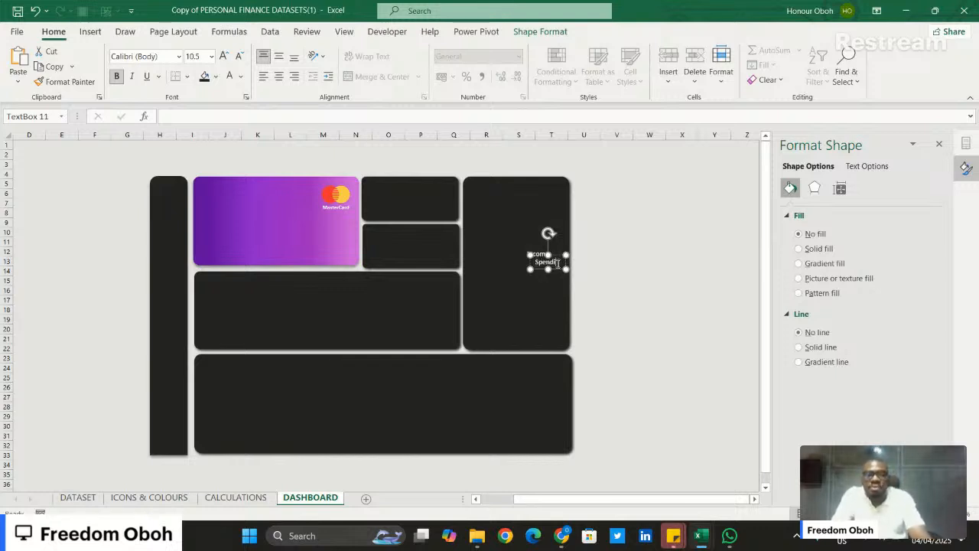
text(ng)
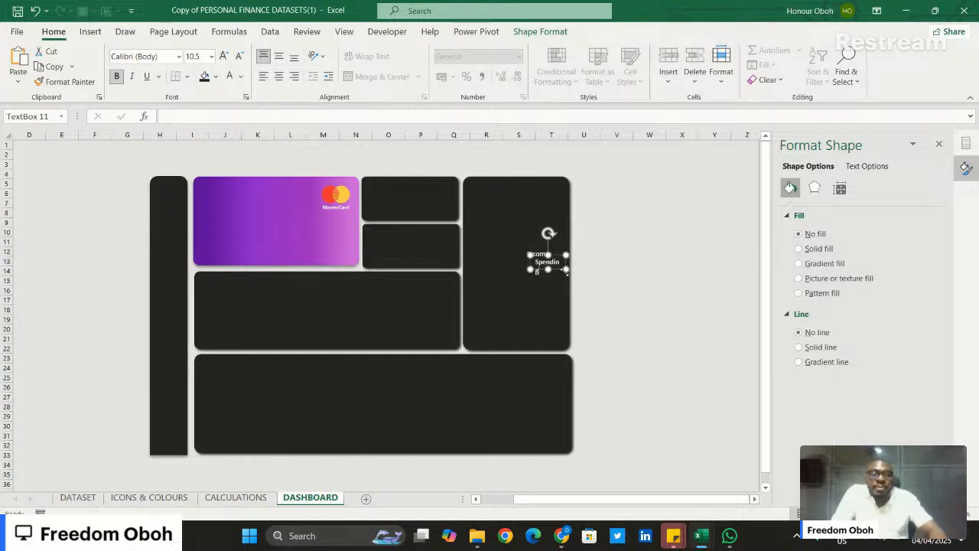
- Widen the "Spending" text box to about 2.4 cm, place it in the lower small tile and move "Income" into the upper one
drag(566, 271, 399, 224)
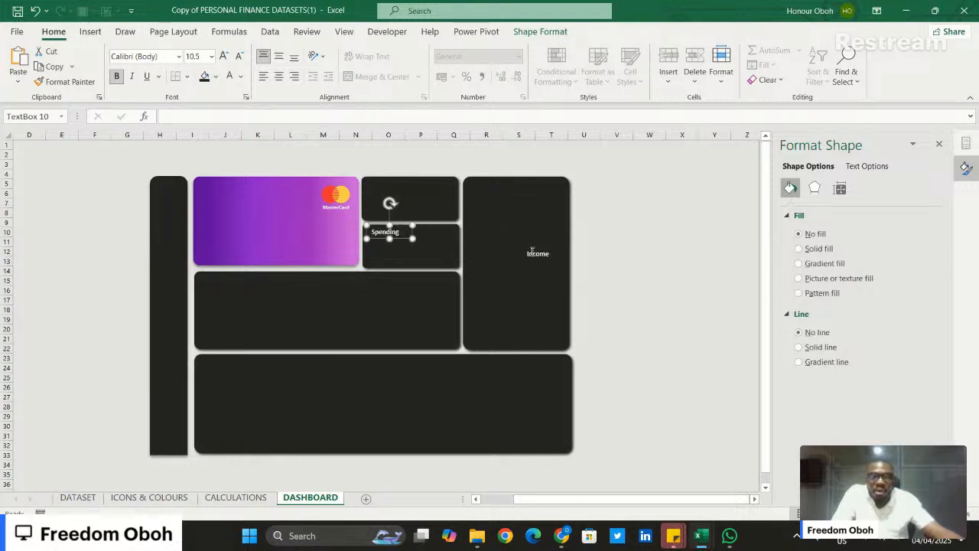
drag(532, 250, 395, 192)
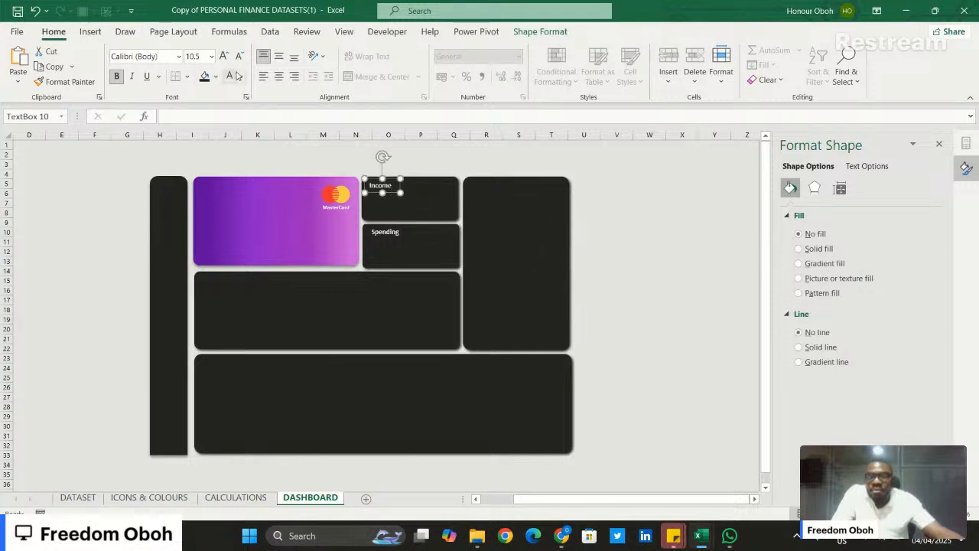
- Set the "Income" label's font colour to a light grey and copy its formatting to the "Spending" label with Format Painter
click(241, 75)
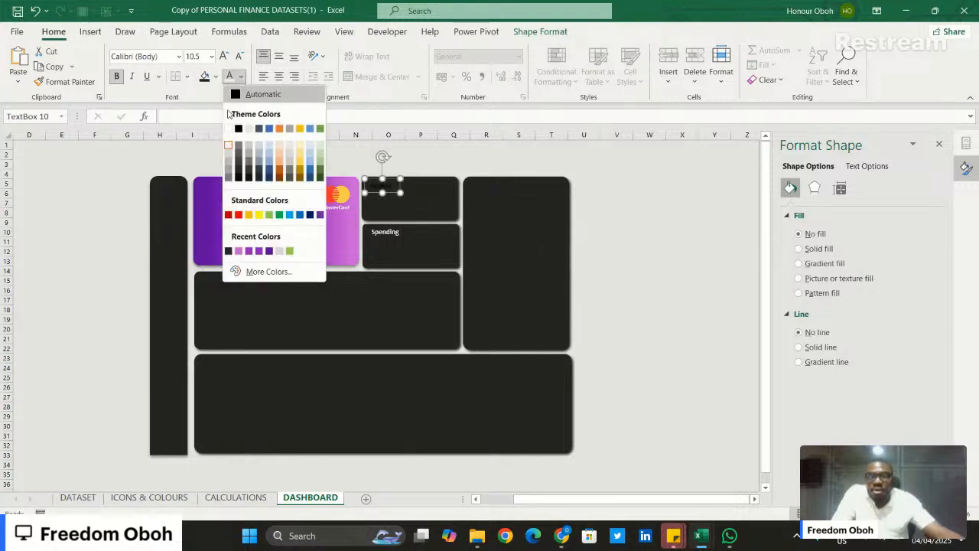
click(228, 157)
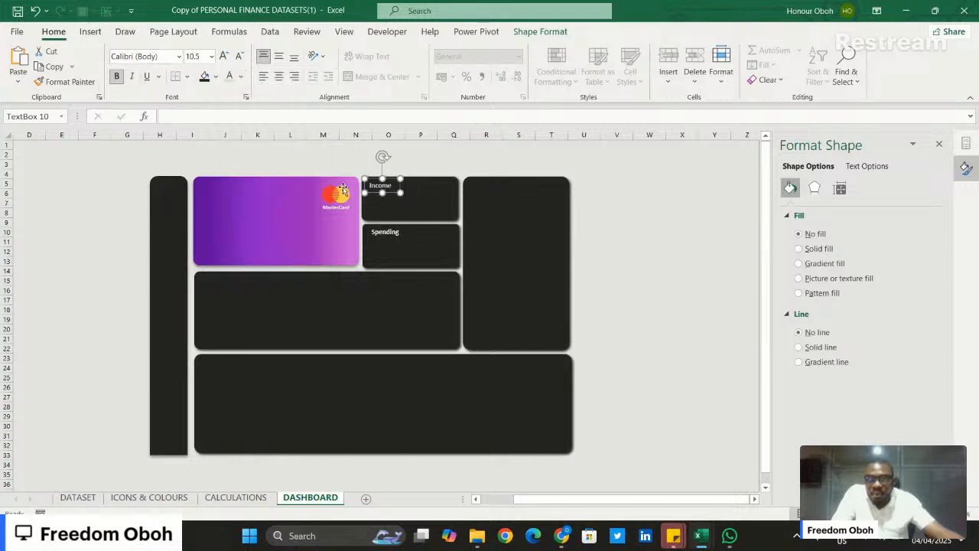
click(391, 232)
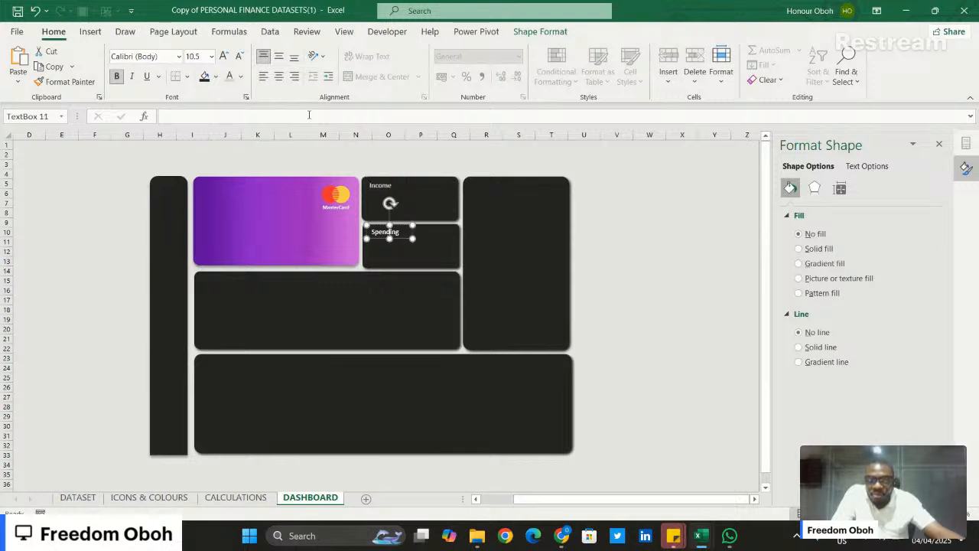
click(69, 82)
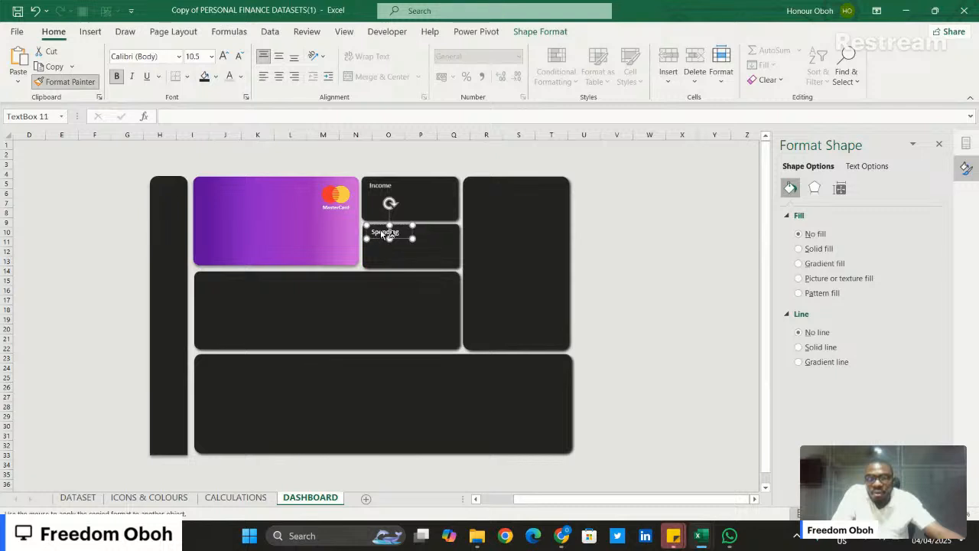
click(383, 233)
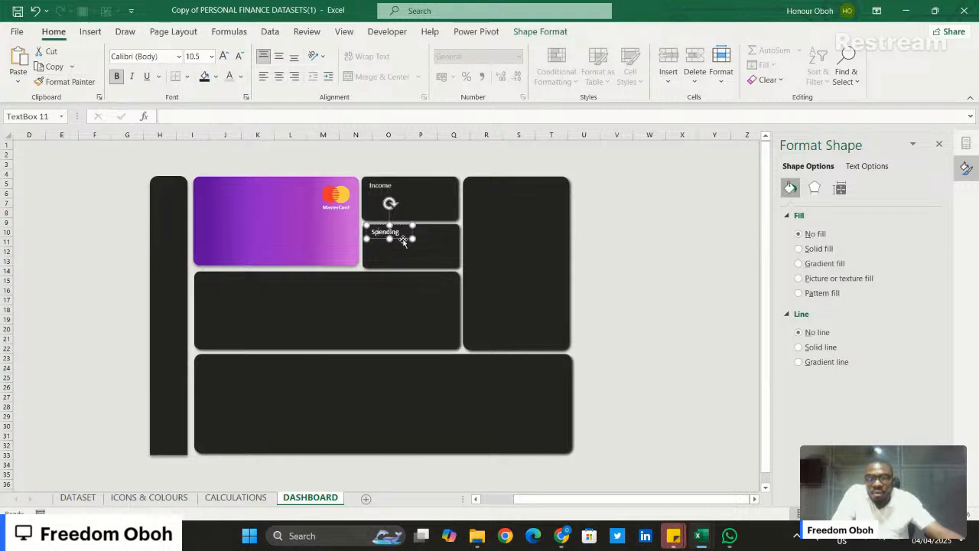
click(381, 189)
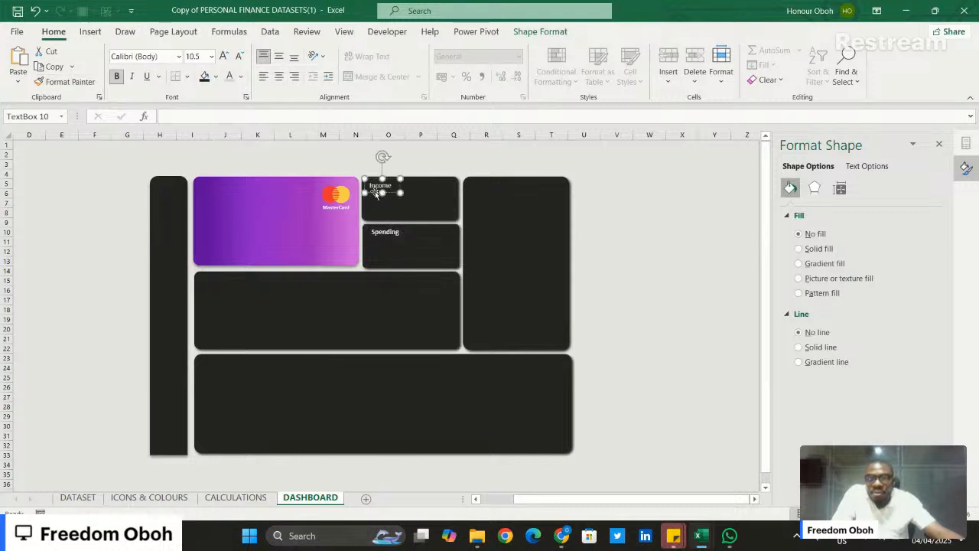
click(65, 81)
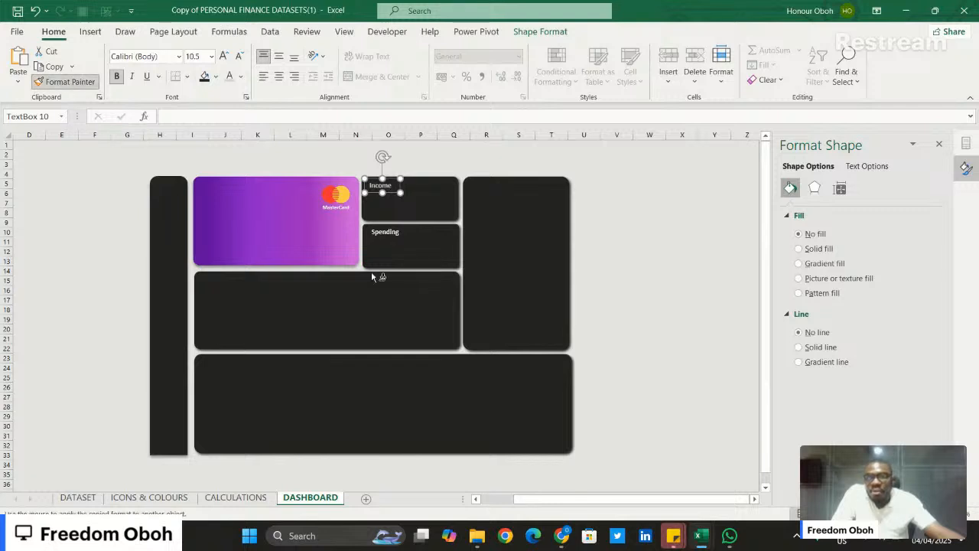
click(381, 239)
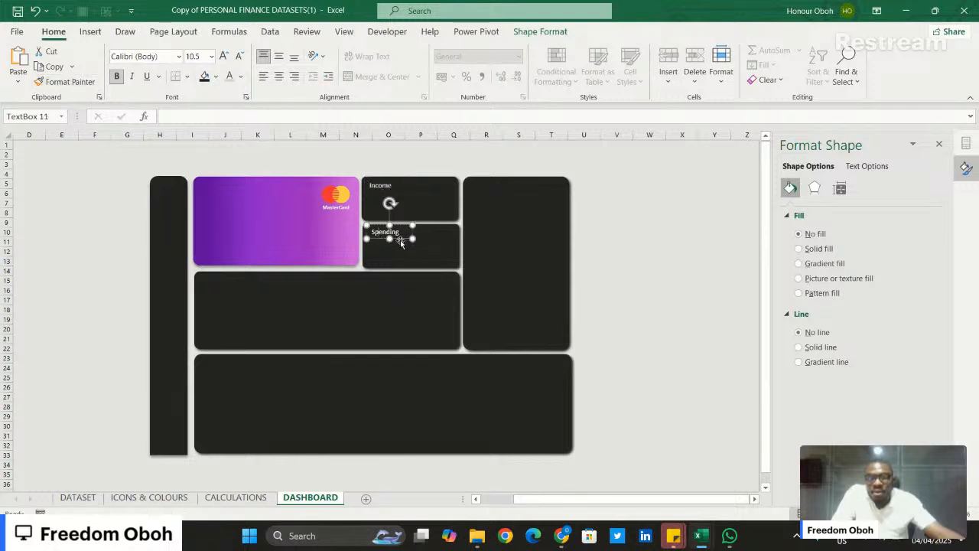
click(673, 299)
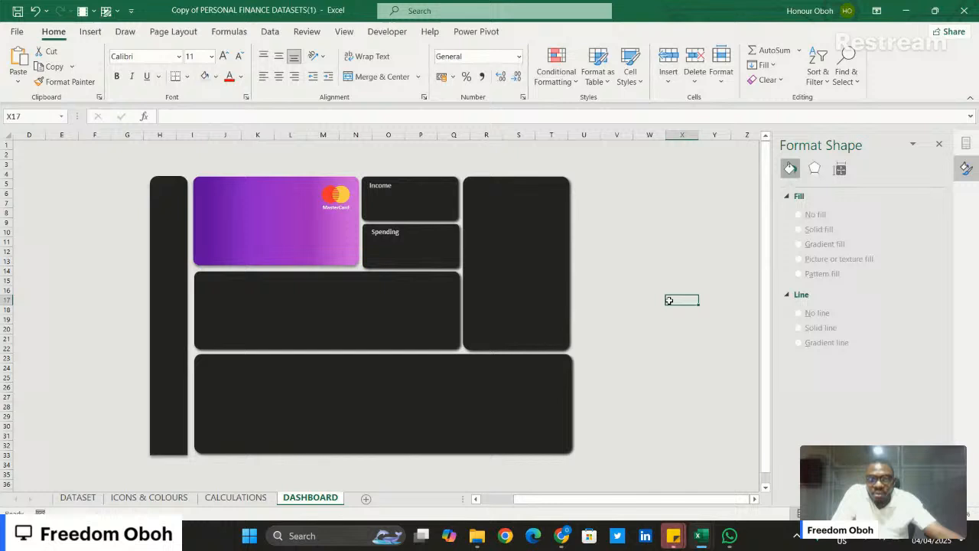
- Left-align the "Income" and "Spending" text boxes with each other
click(391, 231)
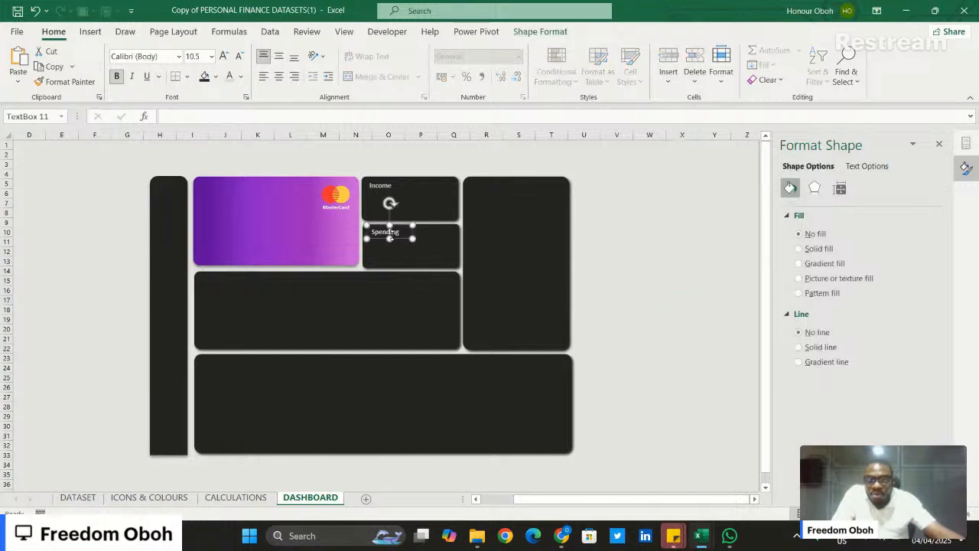
click(374, 186)
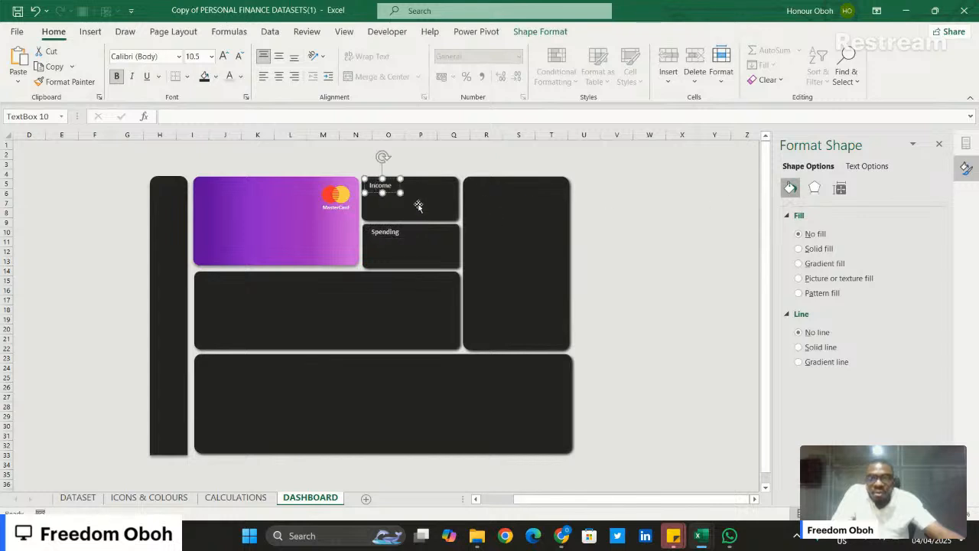
shift+click(386, 231)
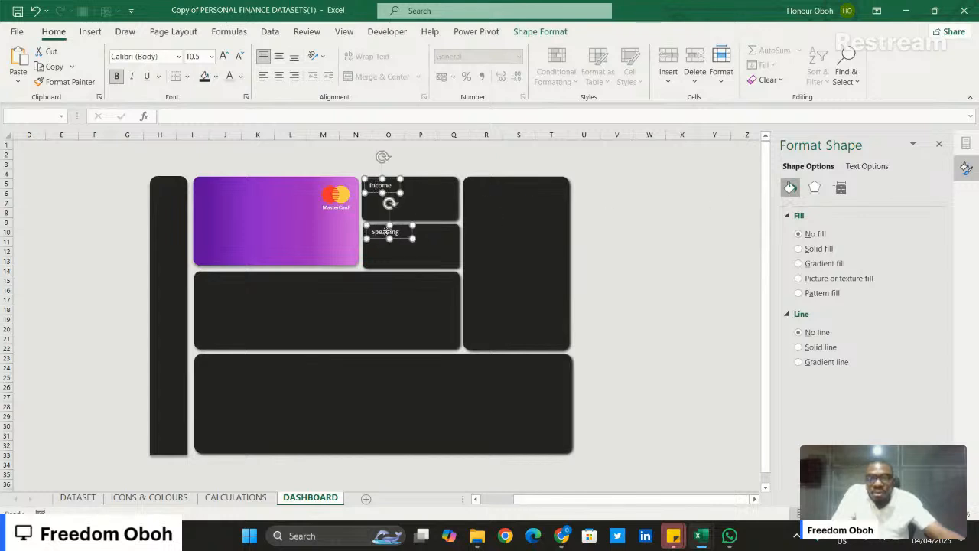
click(541, 31)
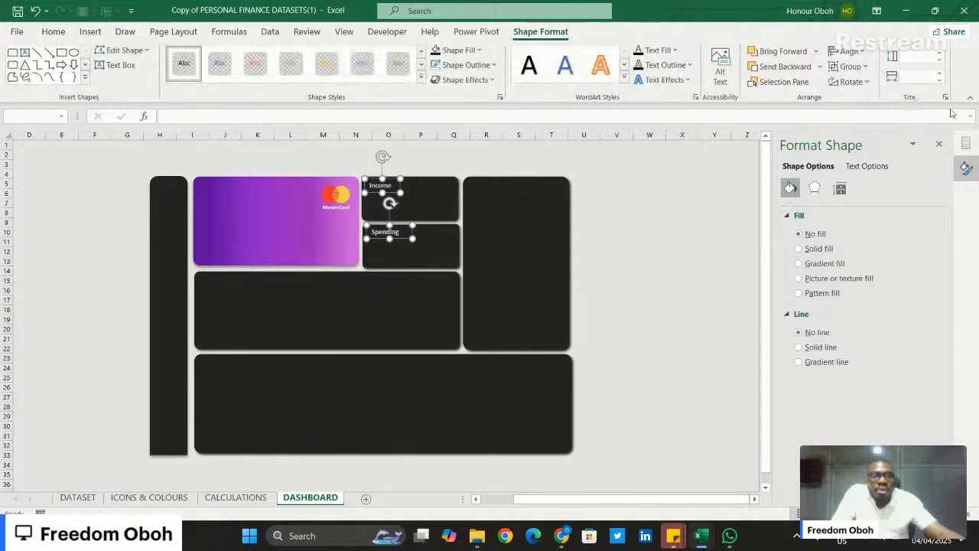
click(846, 52)
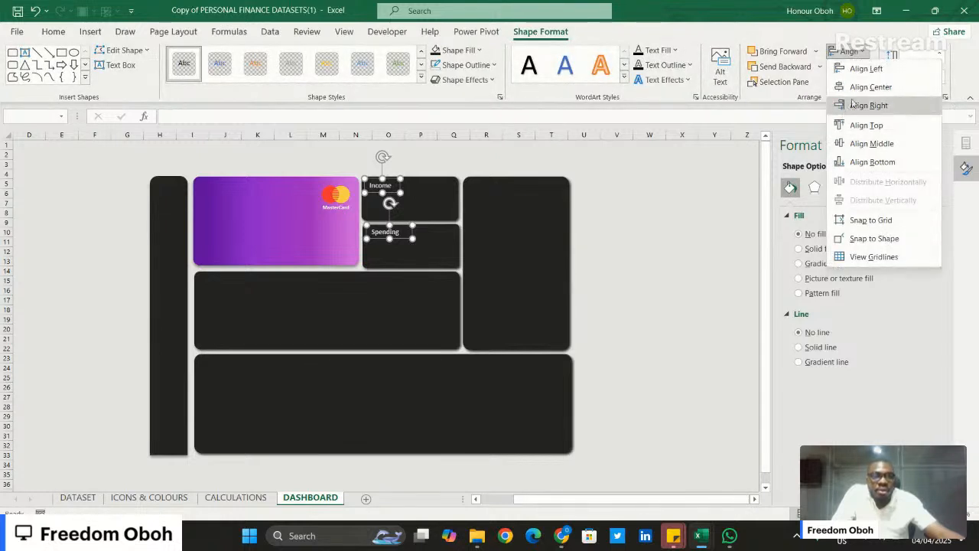
click(861, 68)
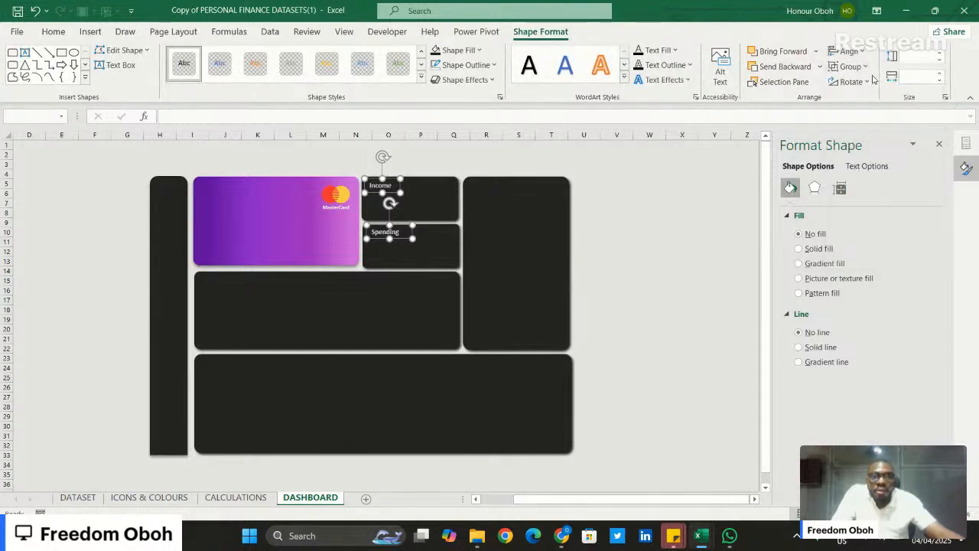
click(668, 213)
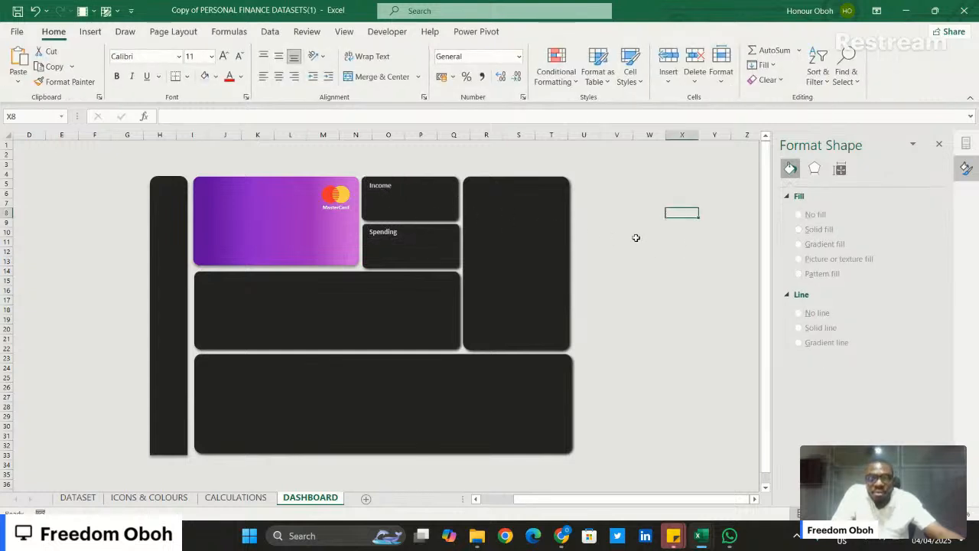
- Preview the finished dashboard in the Personal Finance workbook for reference and return to the dashboard being built
click(520, 218)
click(673, 250)
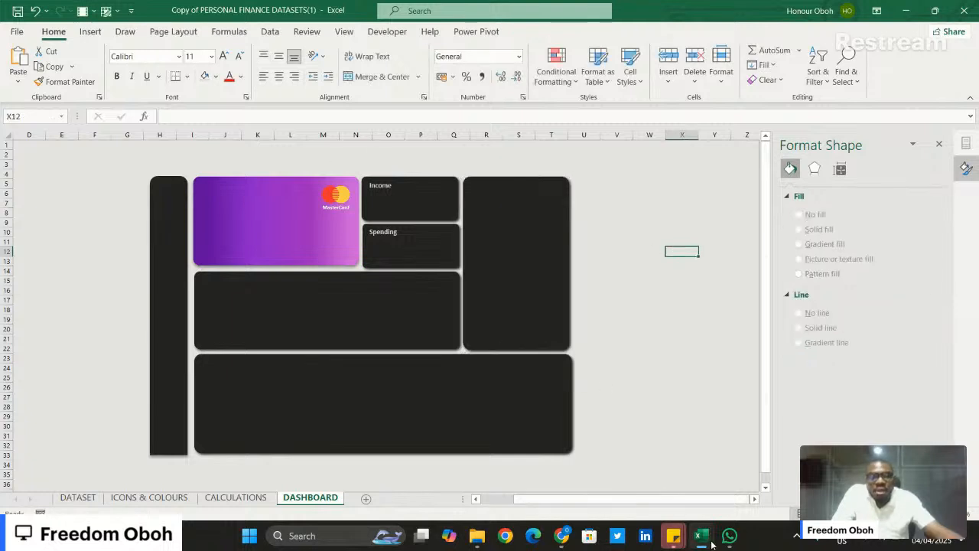
mouse_move(712, 543)
mouse_move(776, 456)
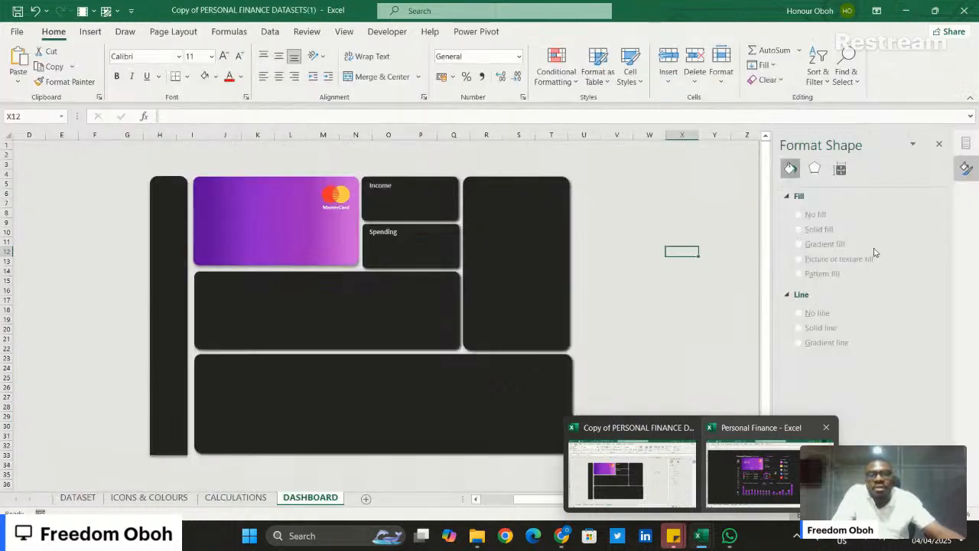
click(632, 471)
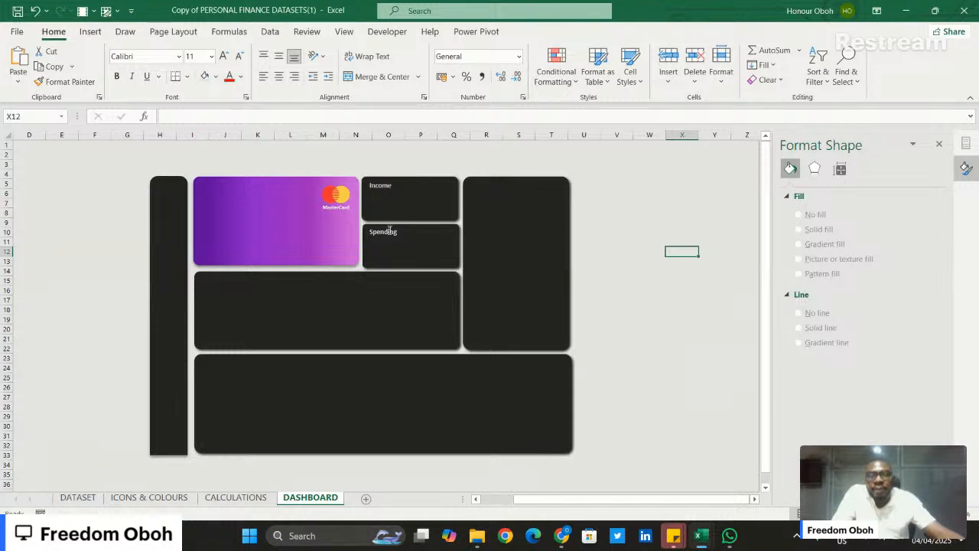
- Swap the two labels, placing "Spending" in the upper small tile and "Income" in the lower one
click(390, 231)
mouse_move(398, 238)
mouse_down()
mouse_move(409, 197)
mouse_move(426, 189)
mouse_move(386, 208)
mouse_move(388, 238)
mouse_up()
click(383, 190)
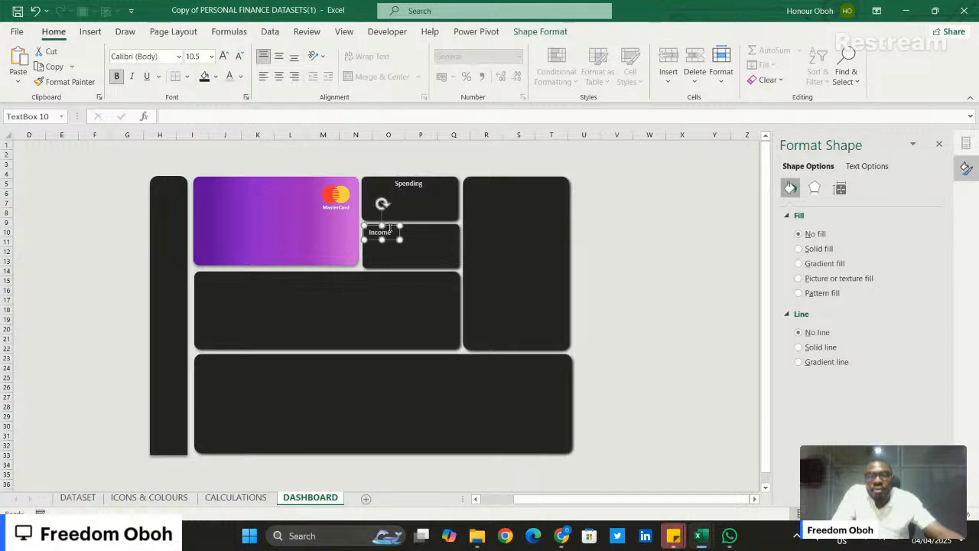
click(416, 186)
mouse_move(413, 186)
mouse_down()
mouse_move(385, 190)
mouse_move(397, 189)
mouse_up()
- Left-align the swapped "Spending" and "Income" labels and nudge "Spending" slightly down
shift+click(390, 235)
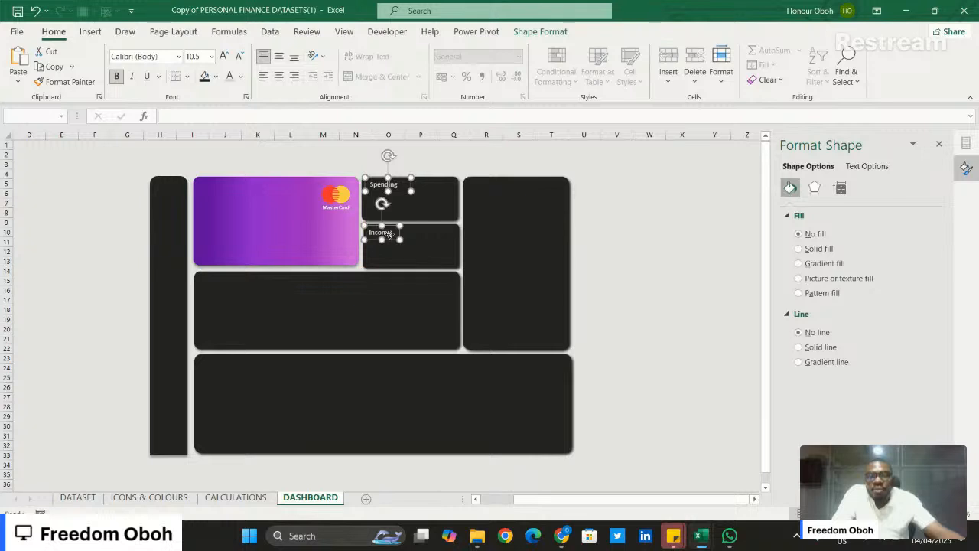
click(540, 31)
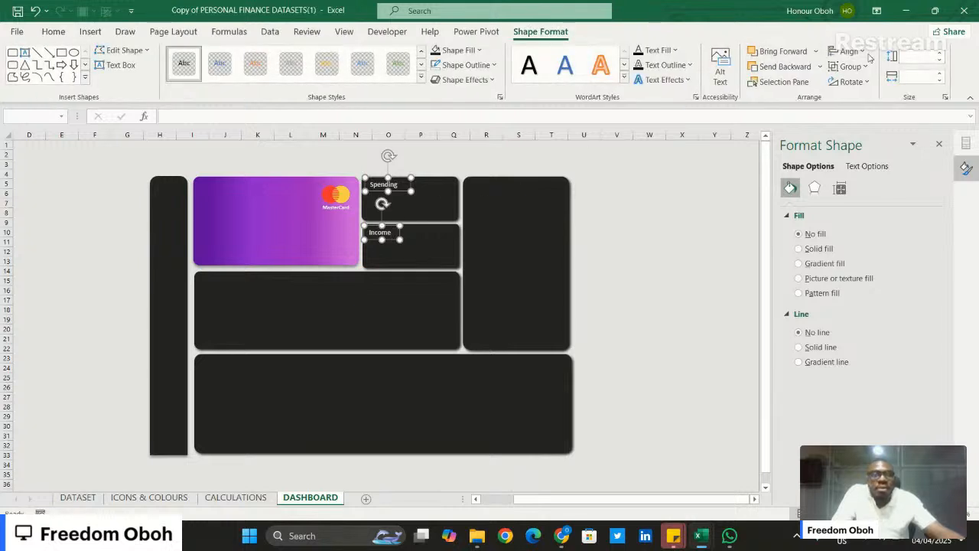
click(847, 52)
click(862, 68)
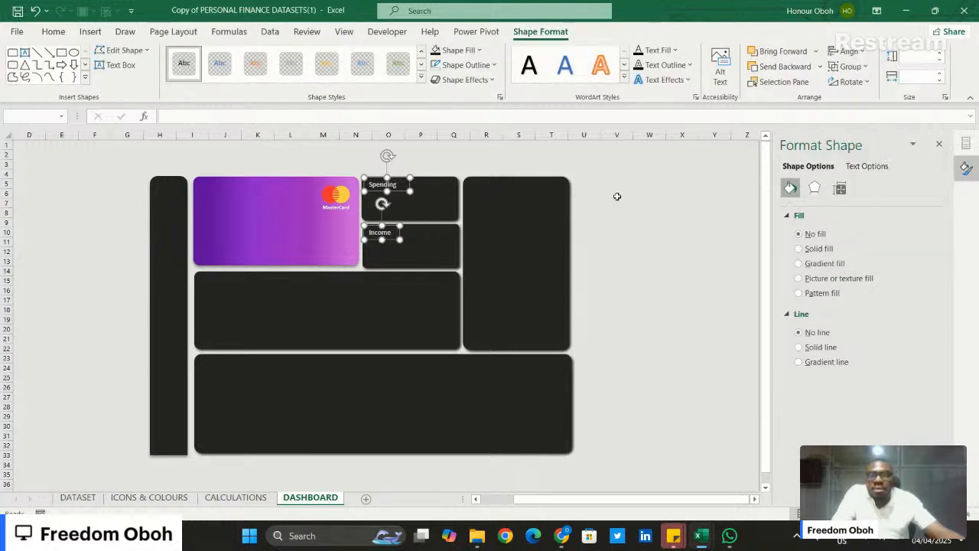
click(649, 192)
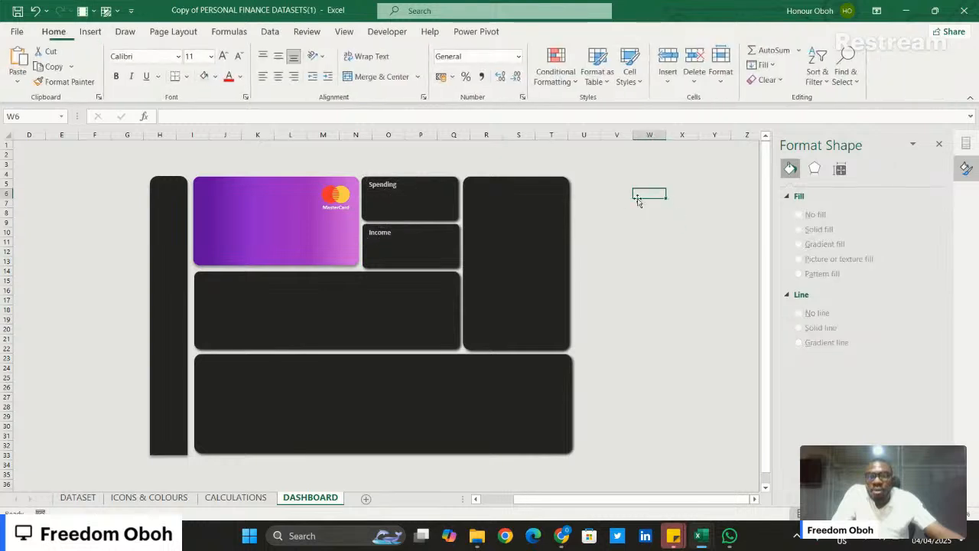
click(387, 182)
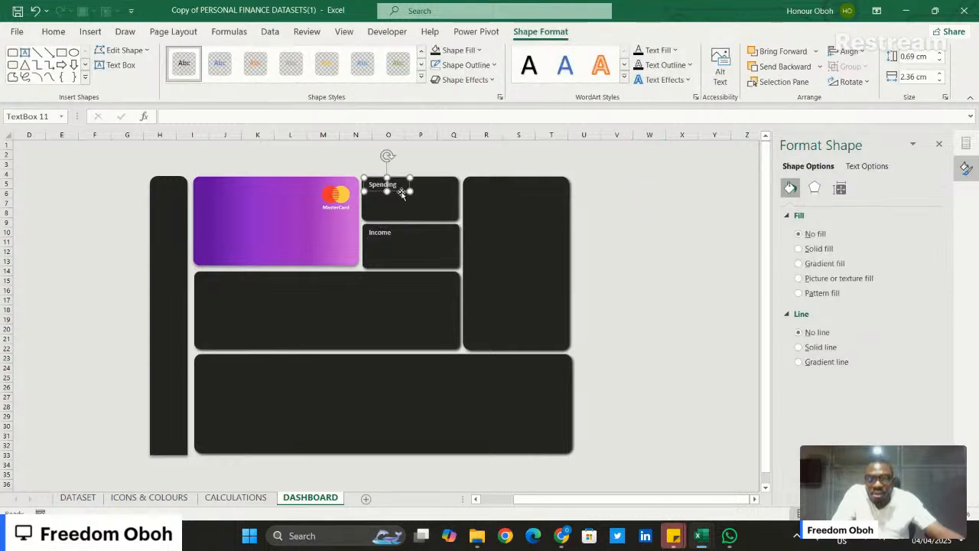
key(Down)
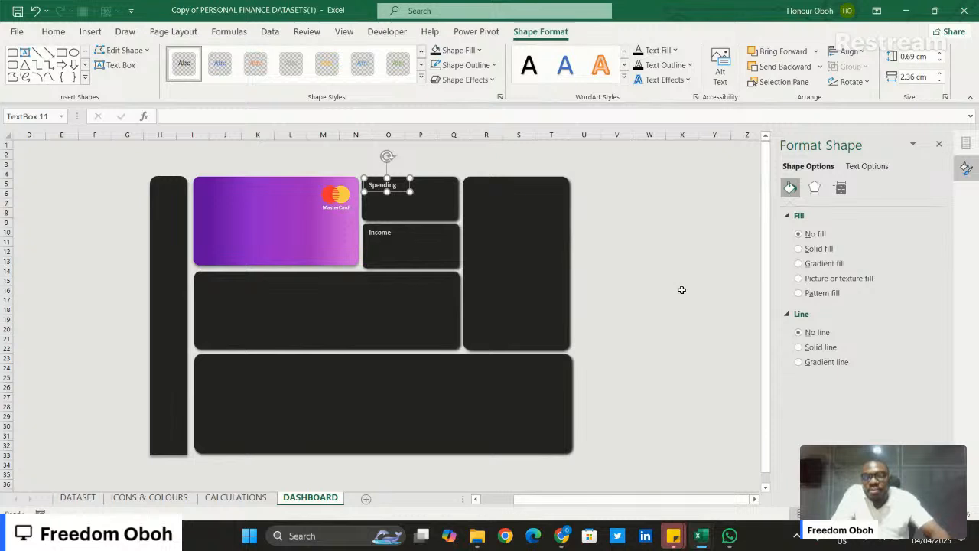
- Duplicate the "Spending" label, place the copy at the top of the tall dark tile and widen it to 3.65 cm
key(ctrl+d)
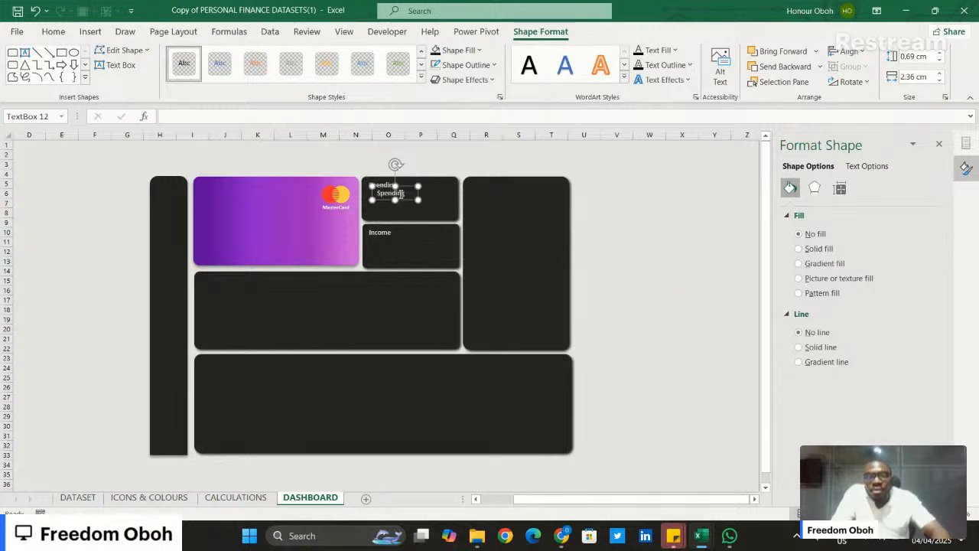
drag(407, 202, 450, 199)
key(ctrl+z)
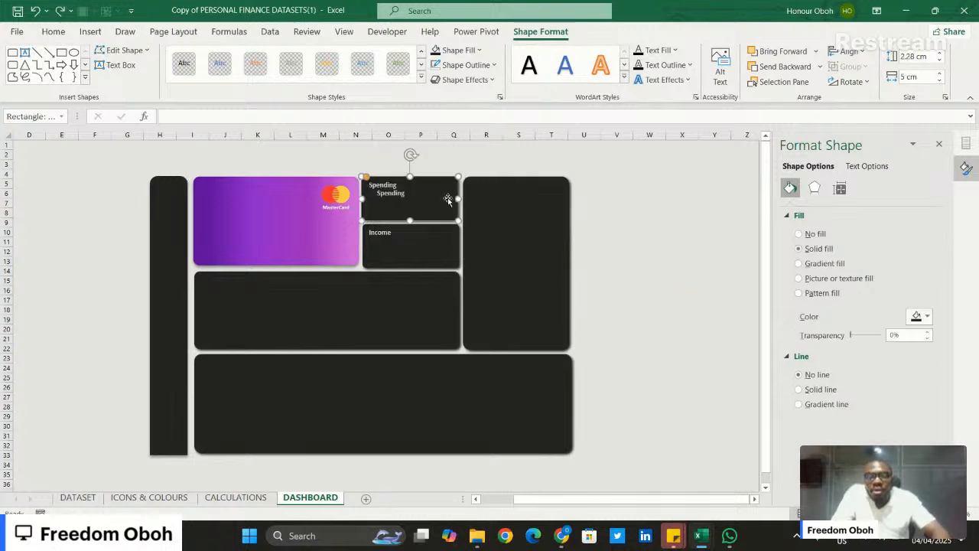
click(407, 193)
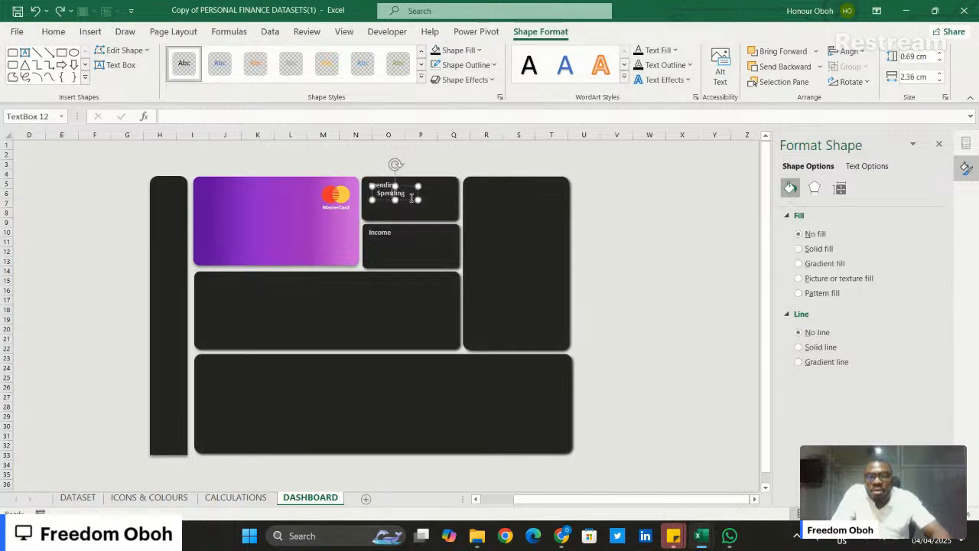
drag(411, 200, 544, 197)
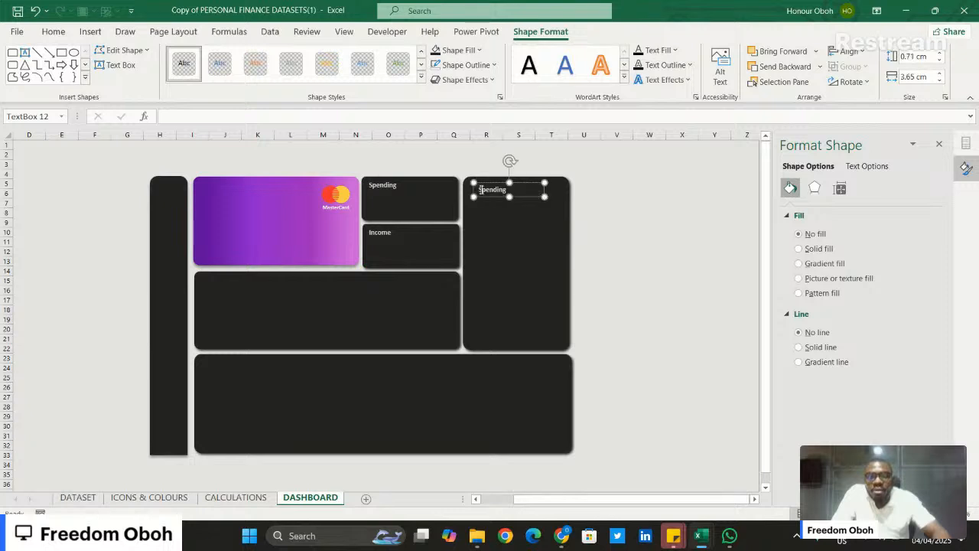
- Change the copied label's text to "Top Spending" and nudge it closer to the tall tile's upper-left corner
text(Top)
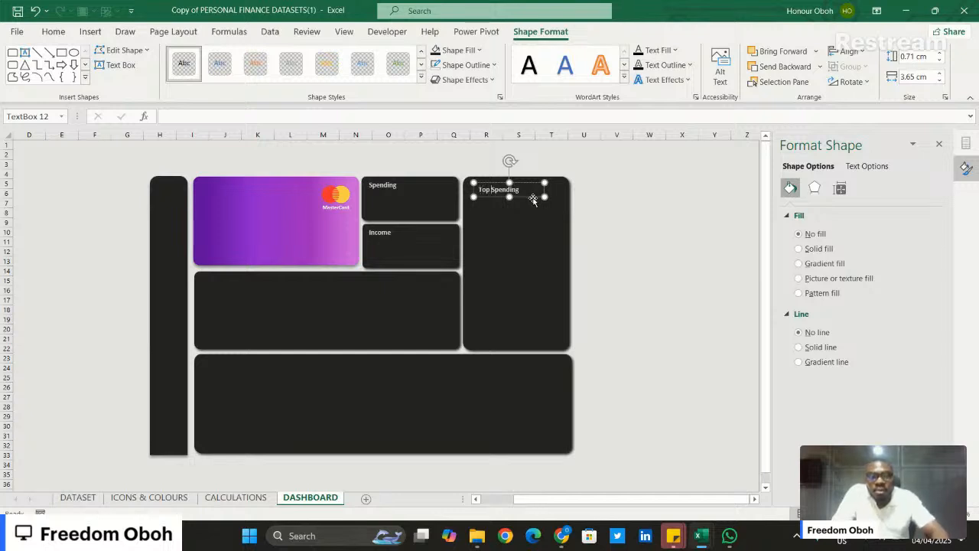
drag(531, 197, 527, 196)
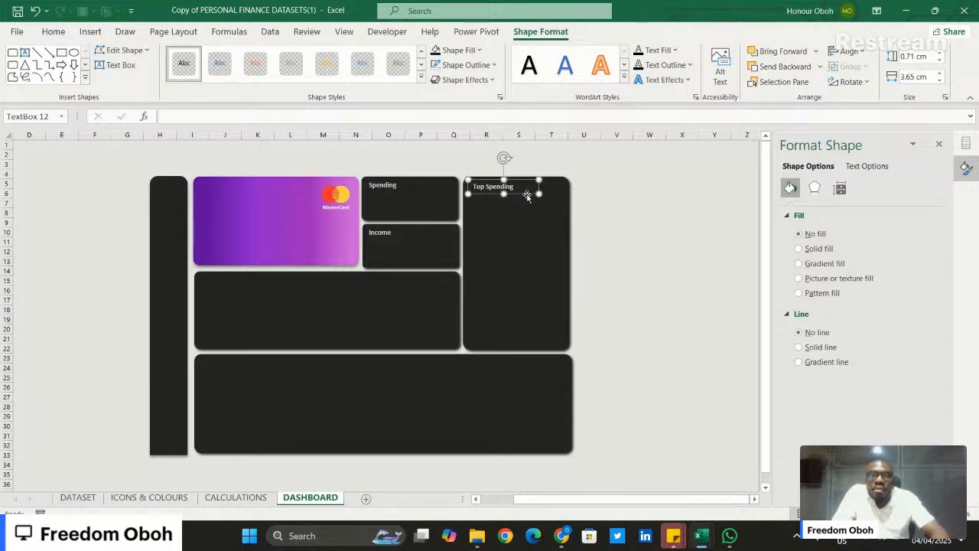
click(602, 211)
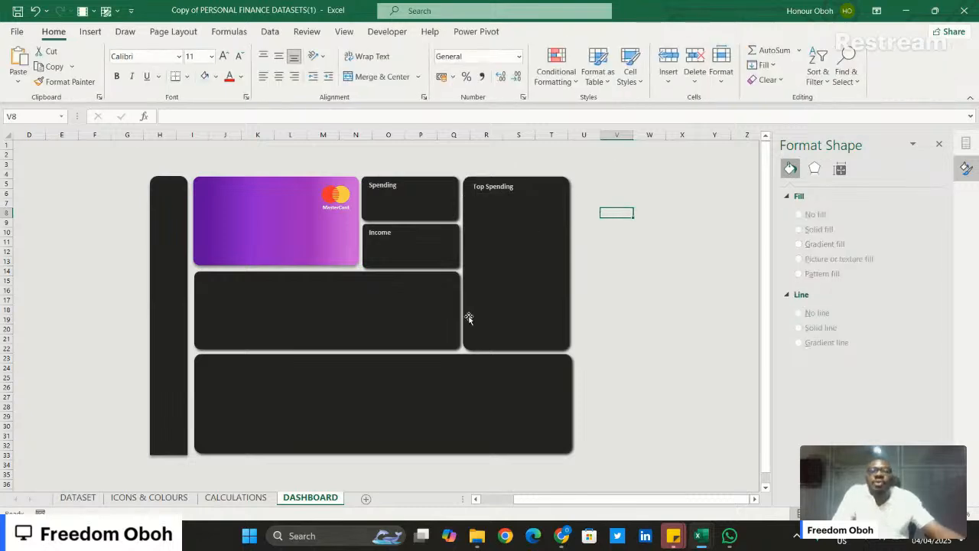
- Copy the five coloured category icons, from the purple house to the red cash icon, on the ICONS & COLOURS sheet
click(156, 499)
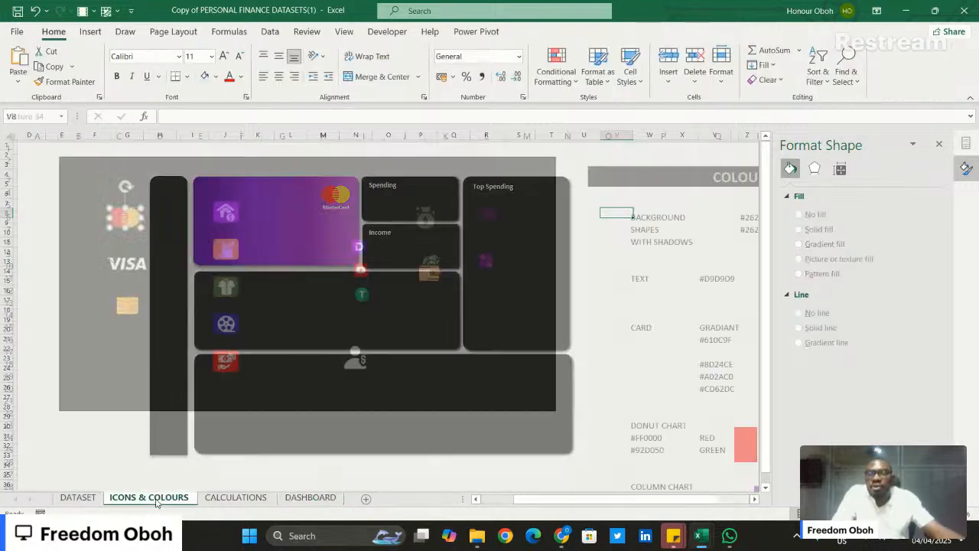
ctrl+click(226, 212)
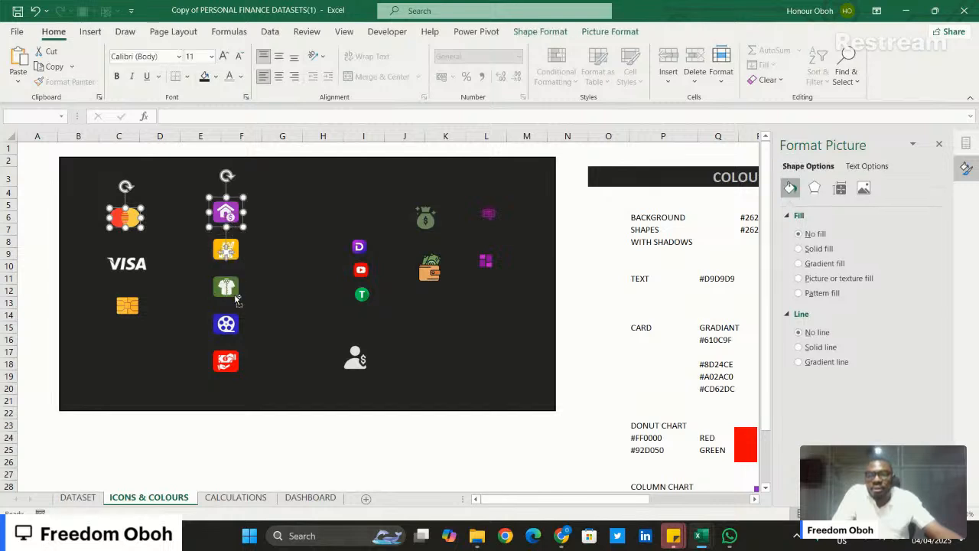
ctrl+click(231, 253)
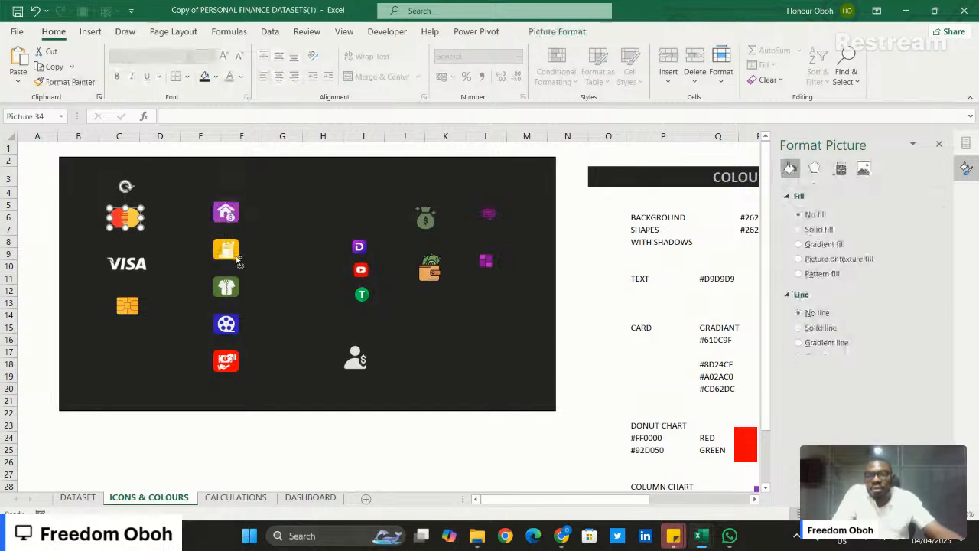
ctrl+click(232, 208)
ctrl+click(237, 252)
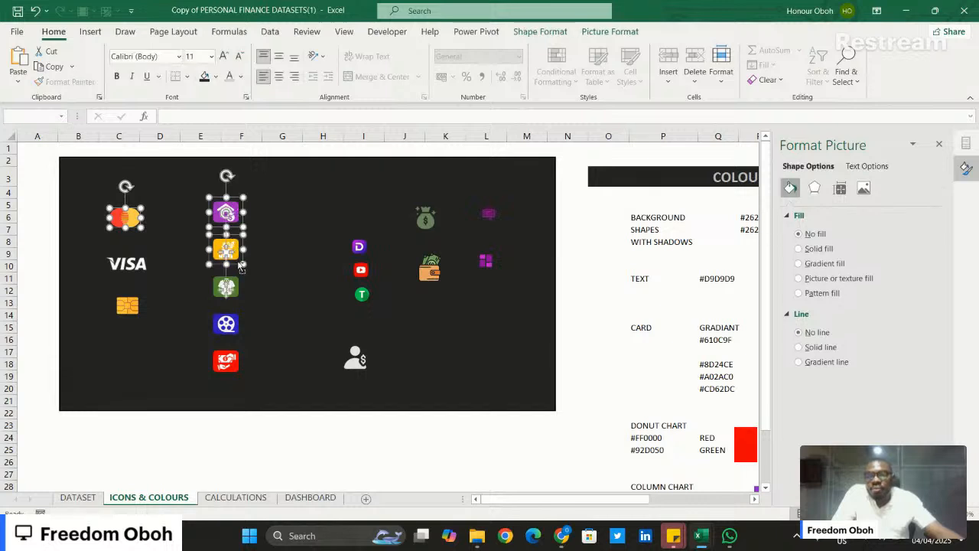
ctrl+click(232, 274)
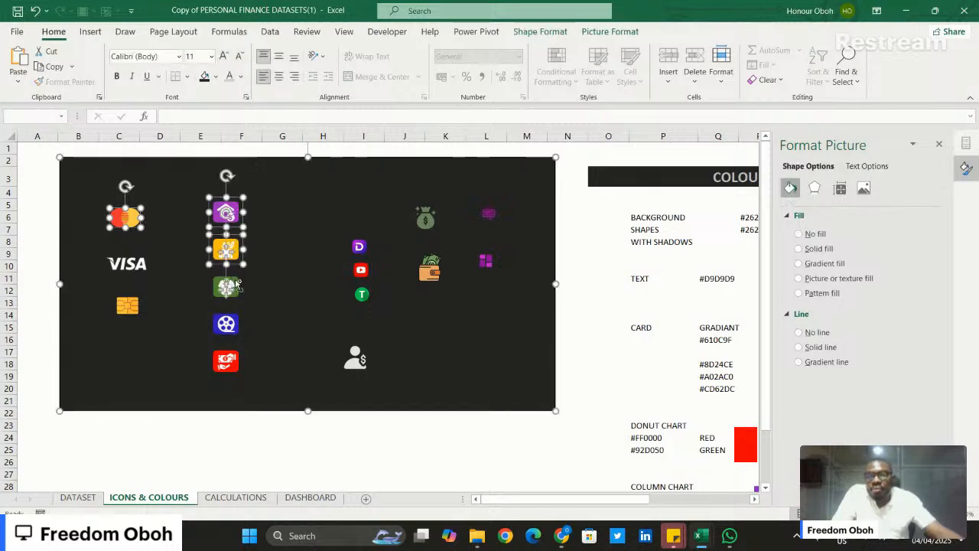
ctrl+click(232, 284)
ctrl+click(274, 266)
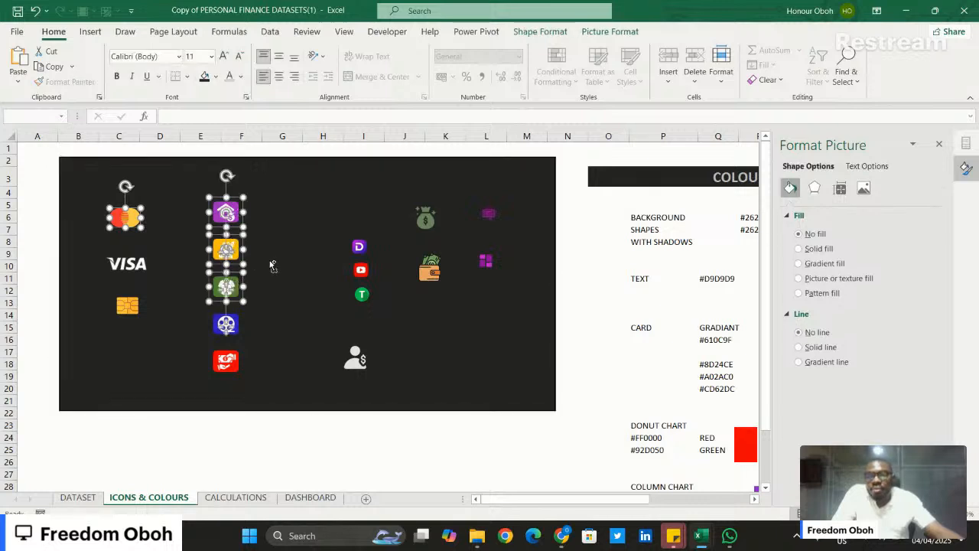
ctrl+click(234, 320)
ctrl+click(229, 323)
ctrl+click(227, 360)
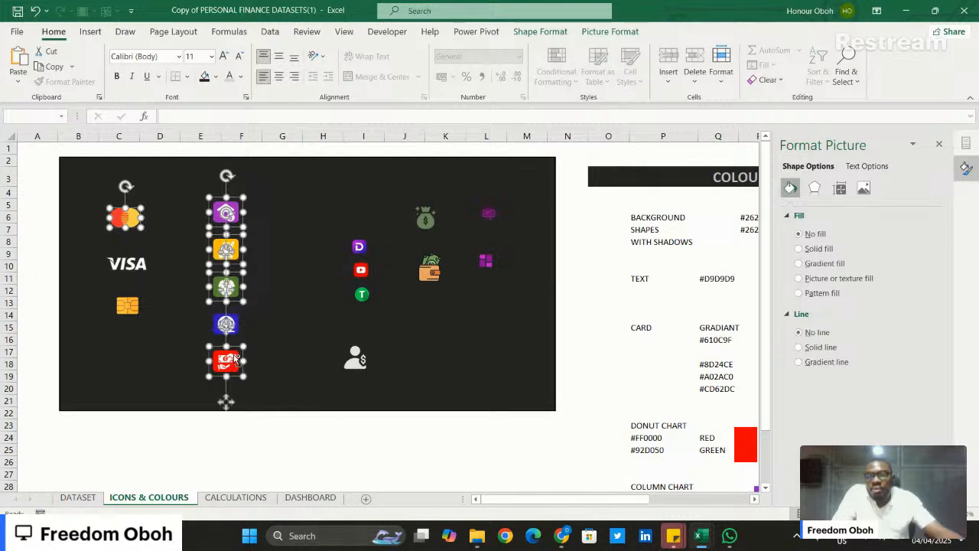
ctrl+click(229, 320)
ctrl+click(234, 322)
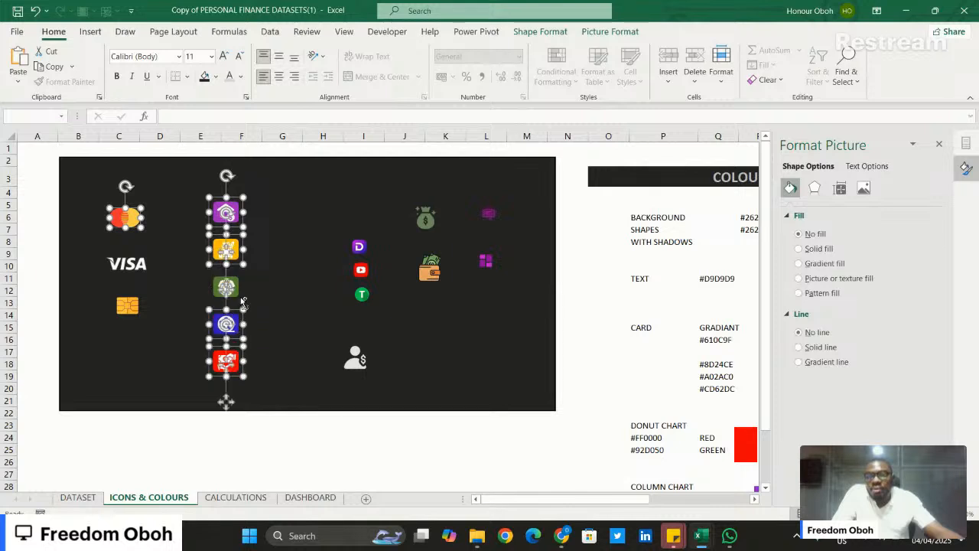
ctrl+click(241, 286)
ctrl+click(240, 286)
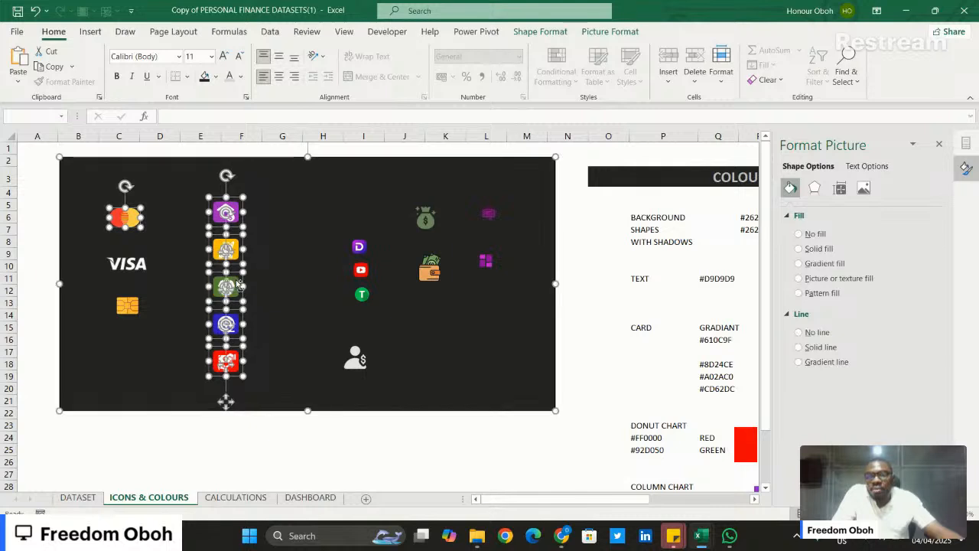
ctrl+click(281, 279)
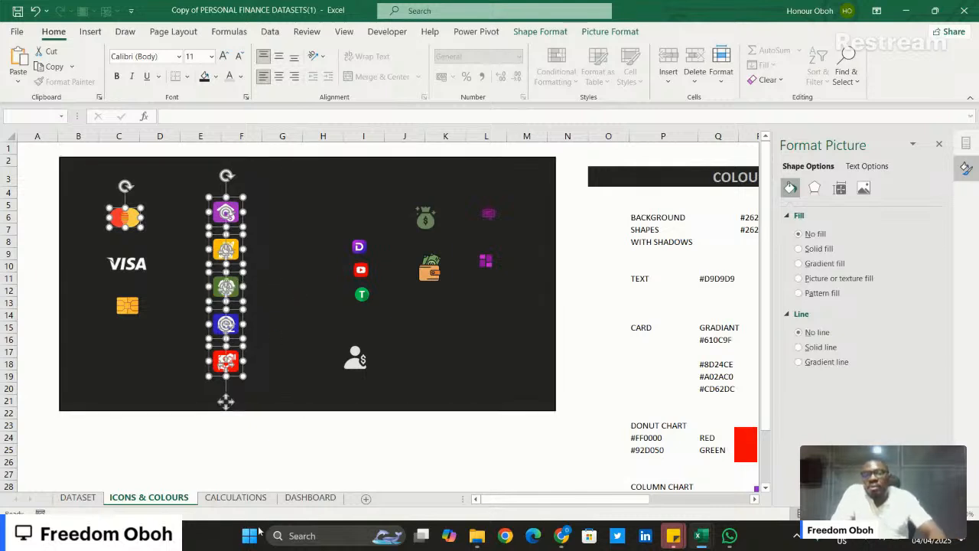
- Paste the copied icons beside the tiles on the DASHBOARD sheet and undo their accidental rotation
click(310, 497)
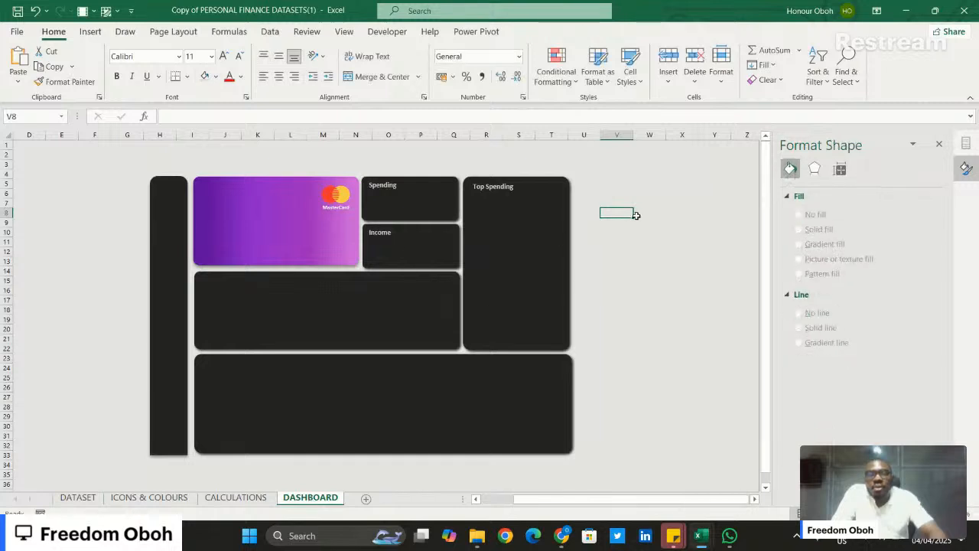
key(ctrl+v)
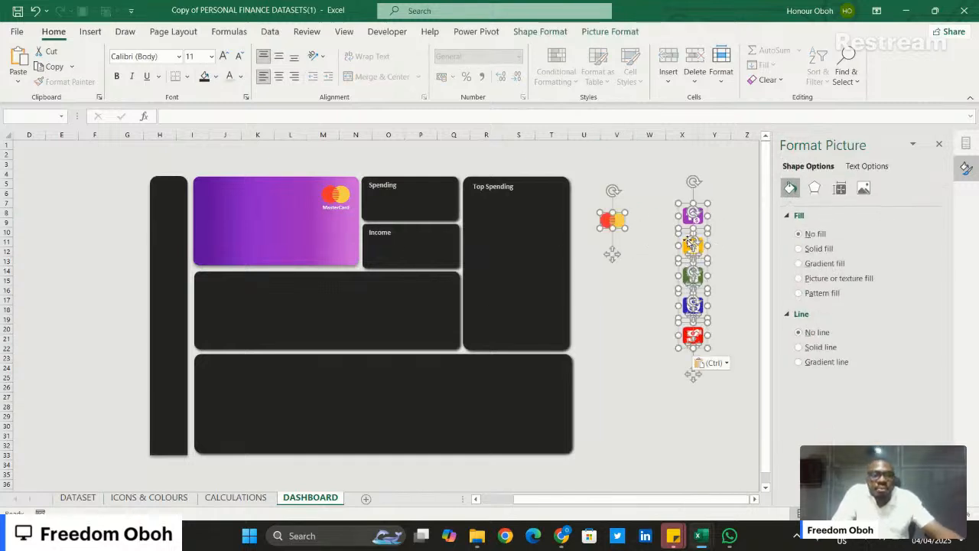
drag(691, 243, 657, 241)
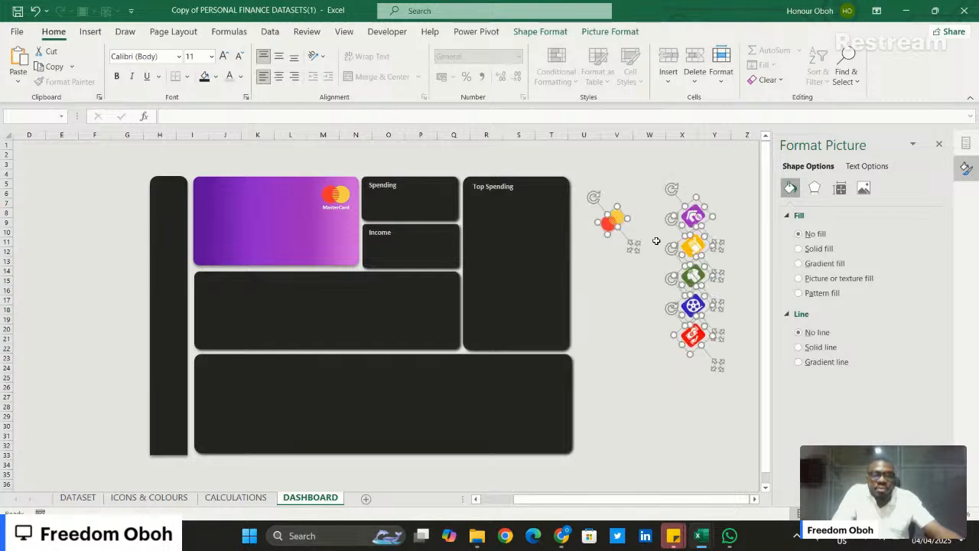
key(ctrl+z)
click(668, 231)
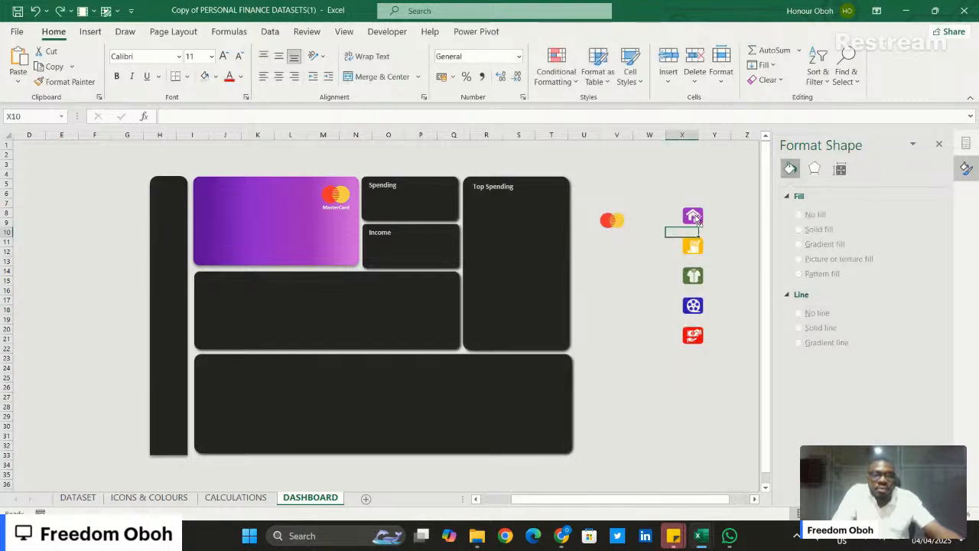
- Move the five category icons together into the tall tile, stacked along its left side beneath "Top Spending"
click(693, 217)
ctrl+click(694, 245)
ctrl+click(703, 274)
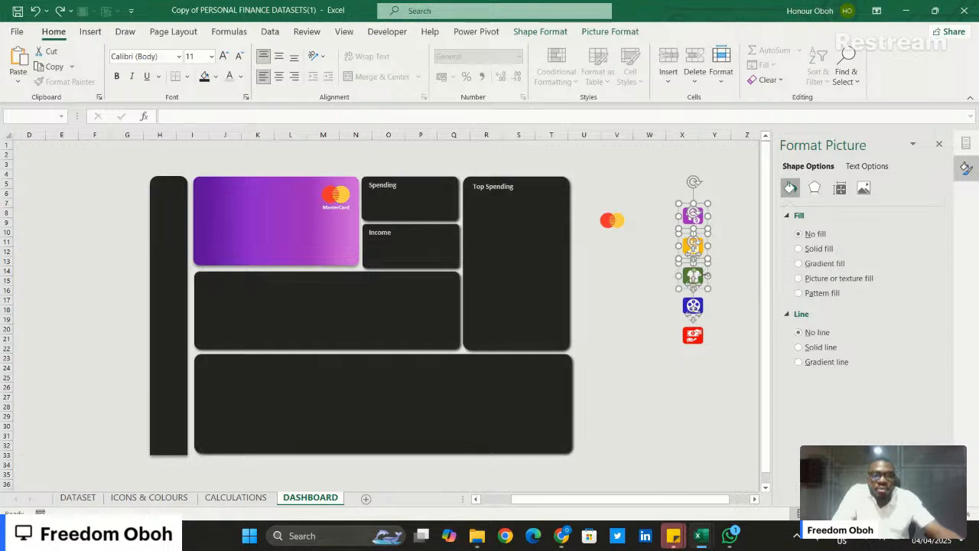
ctrl+click(697, 306)
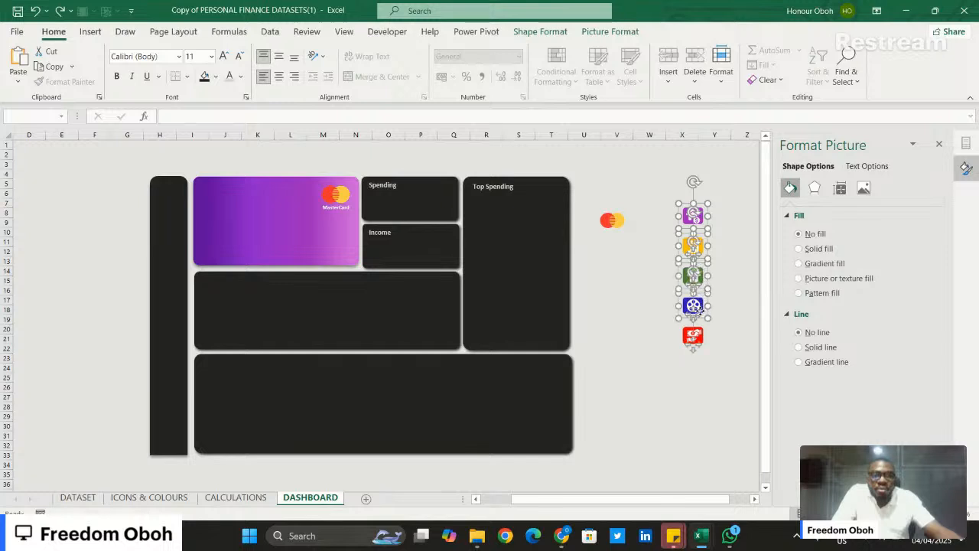
ctrl+click(700, 334)
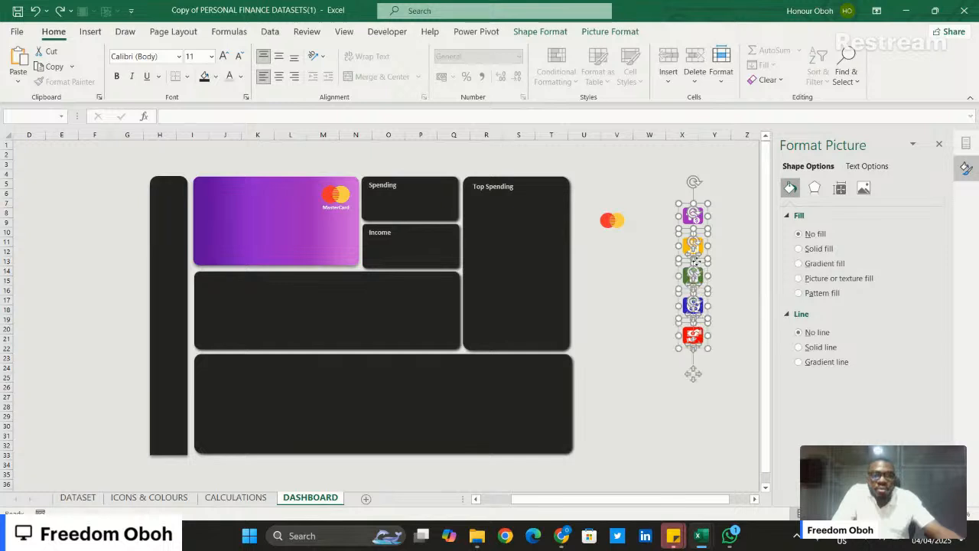
drag(696, 261, 483, 254)
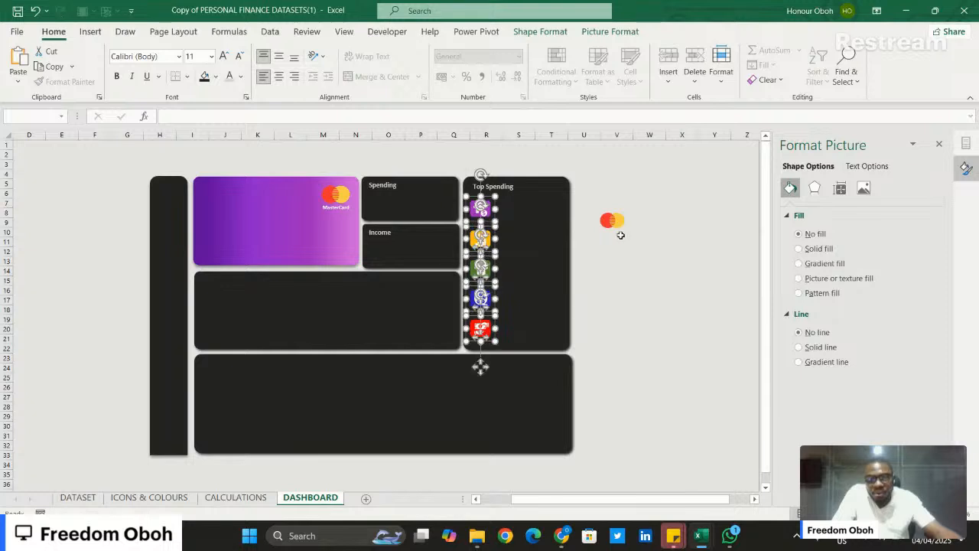
click(642, 265)
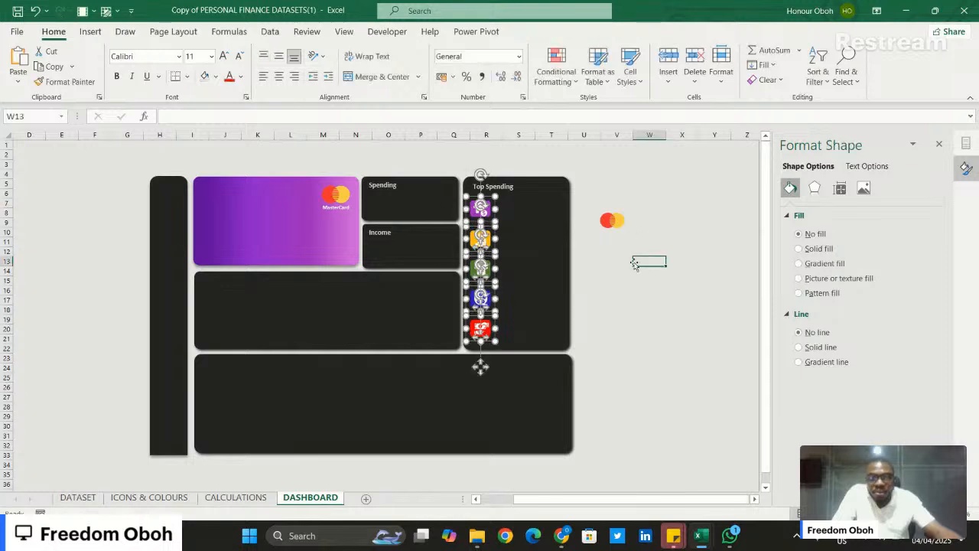
- Try font size 12 on the "Top Spending" heading, return to the smaller size, and nudge the heading toward the tile's centre
click(514, 187)
drag(522, 192, 528, 191)
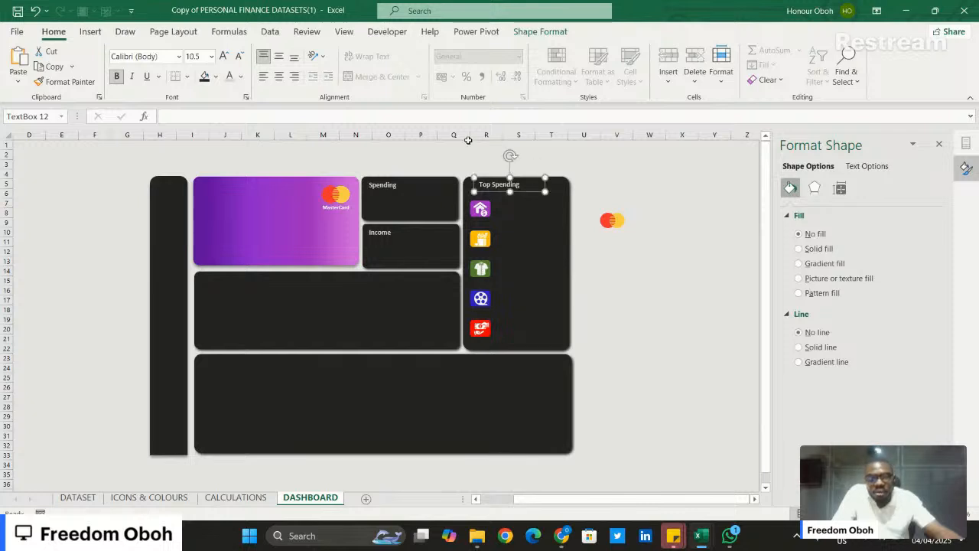
click(225, 56)
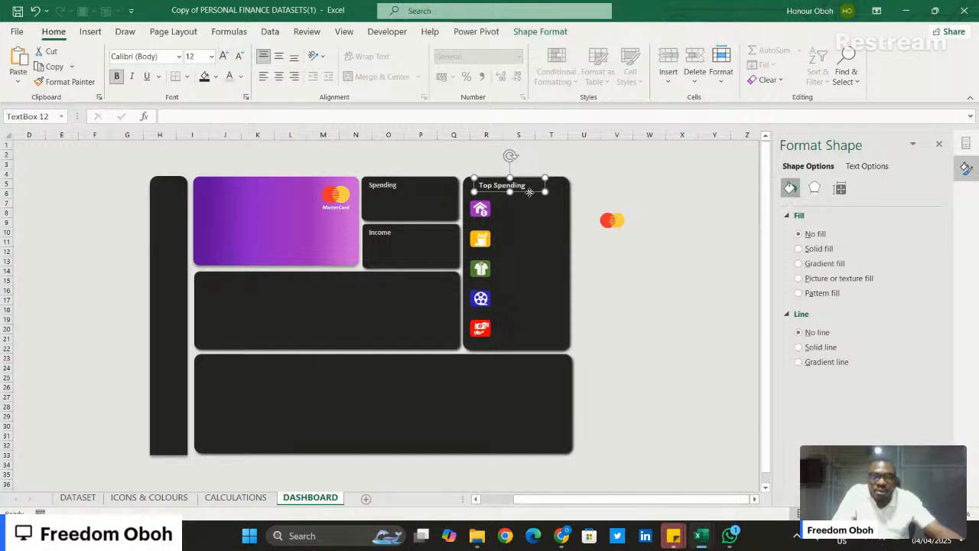
drag(529, 192, 530, 192)
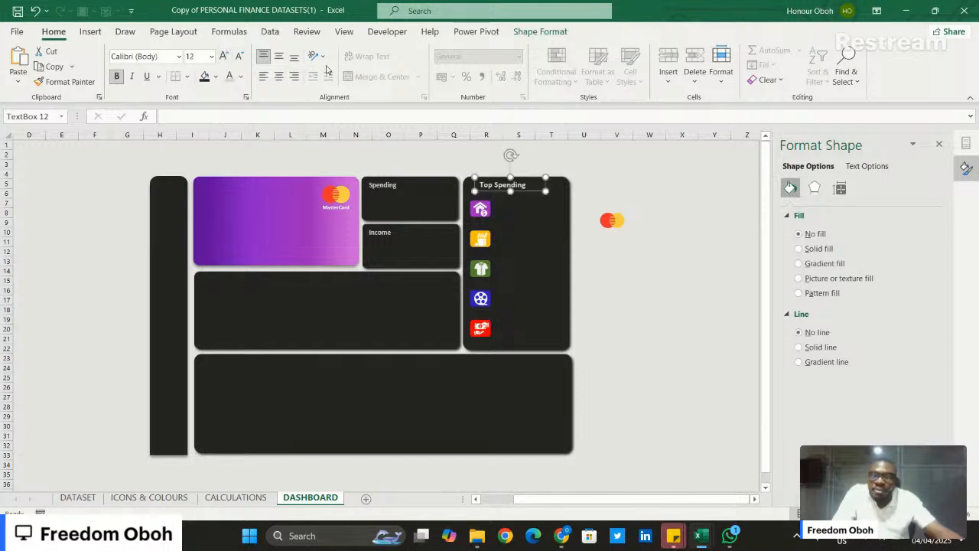
click(239, 56)
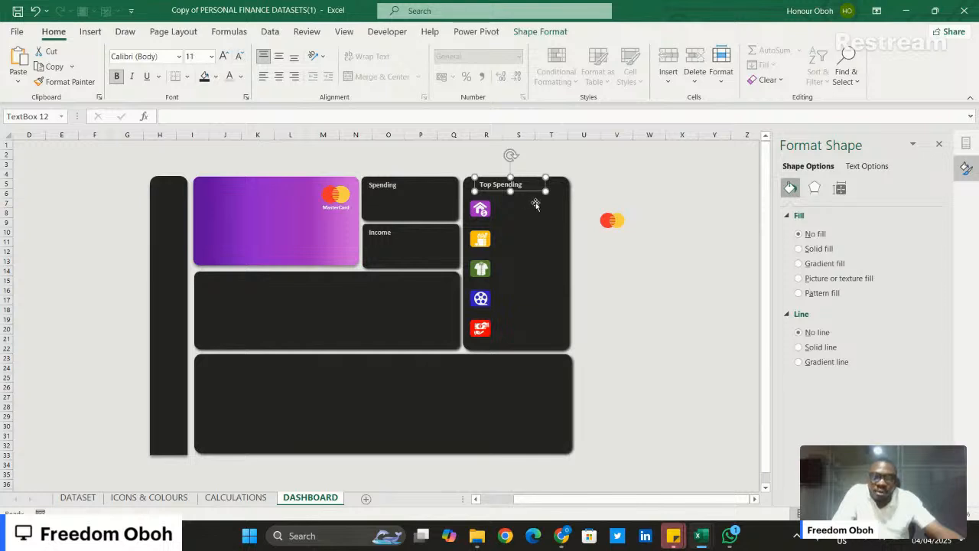
drag(533, 195, 540, 192)
click(653, 175)
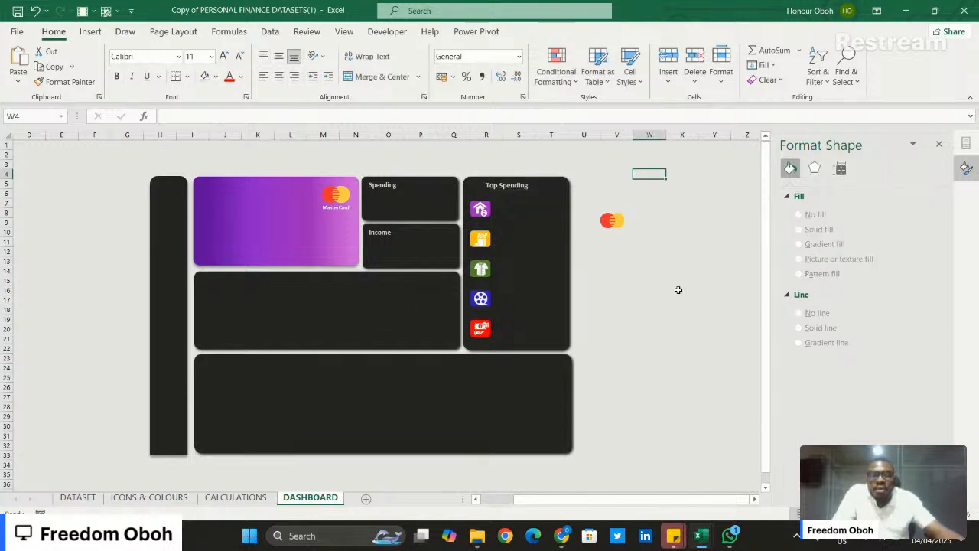
- Duplicate the "Top Spending" heading and place the copy in the upper-left corner of the wide middle tile
click(320, 300)
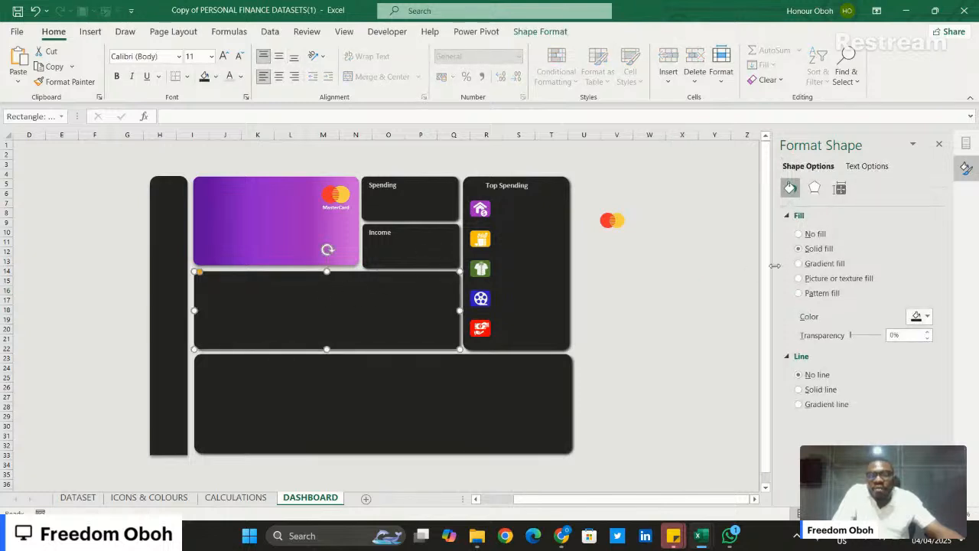
click(515, 185)
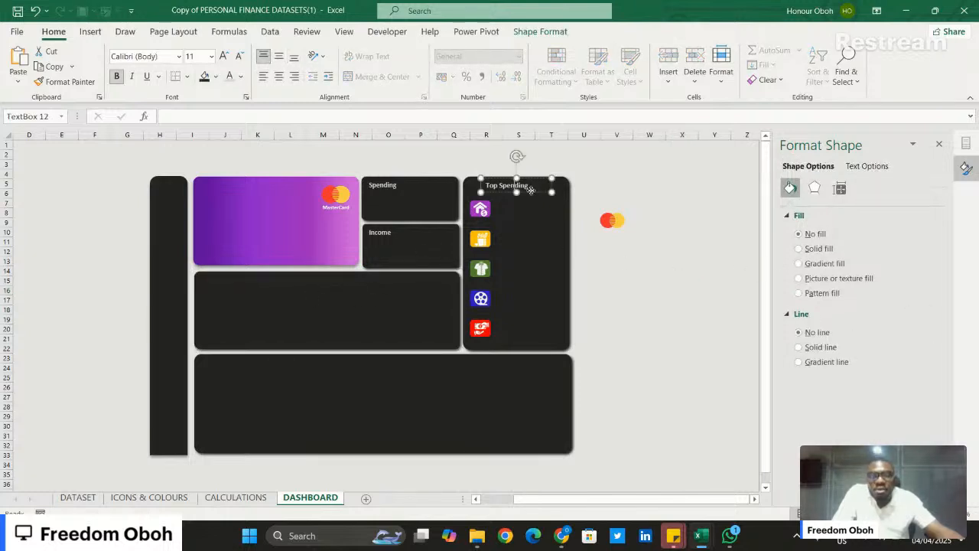
key(ctrl+d)
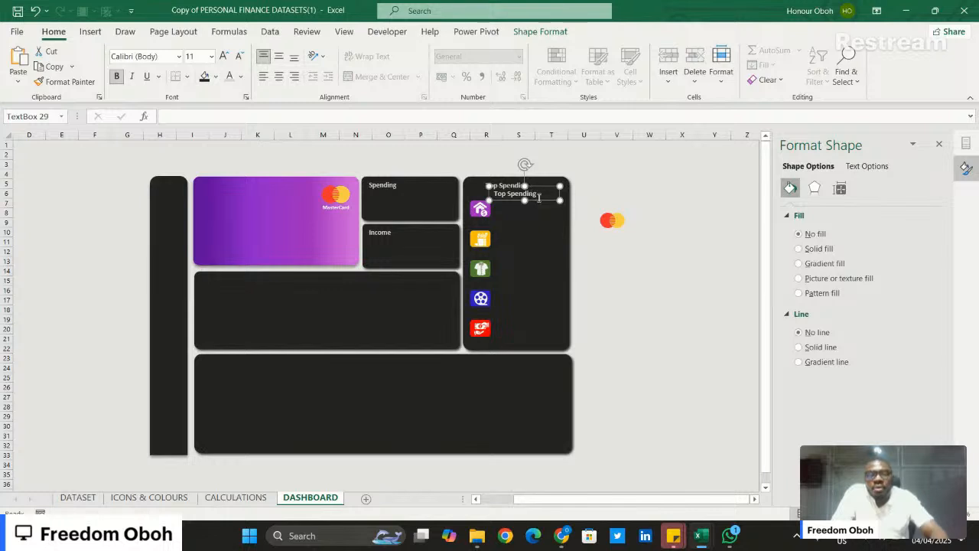
drag(538, 197, 252, 286)
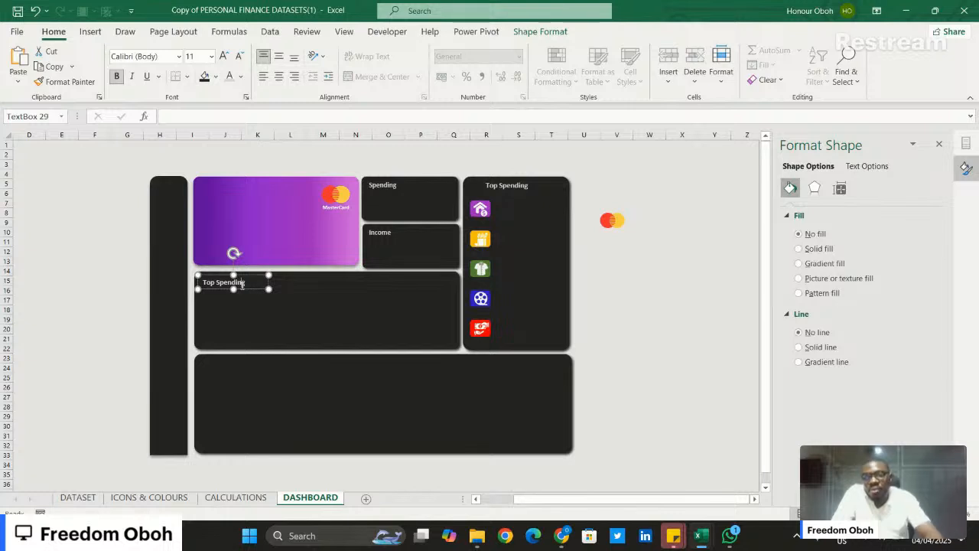
- Replace the duplicated heading's text in the wide middle tile with "Income Sources"
triple_click(241, 283)
key(BackSpace)
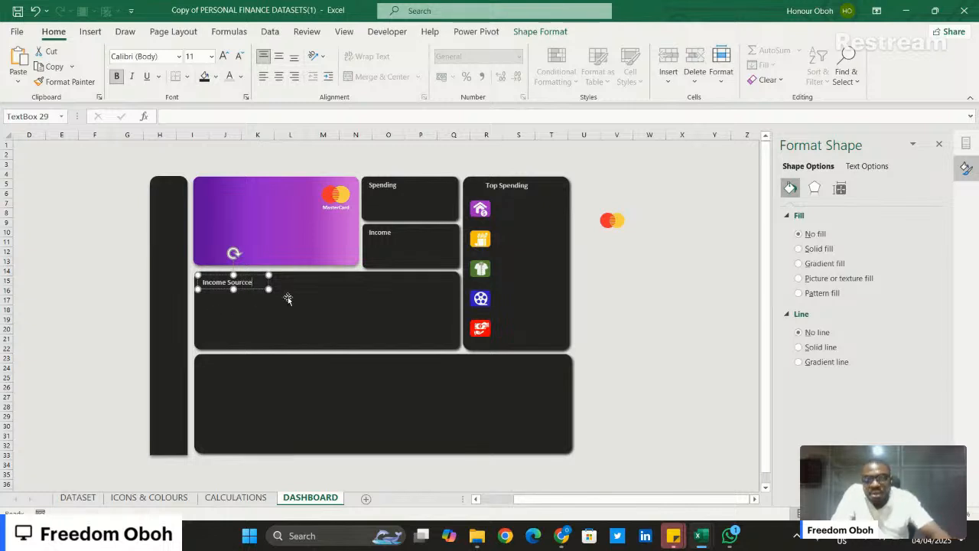
text(es)
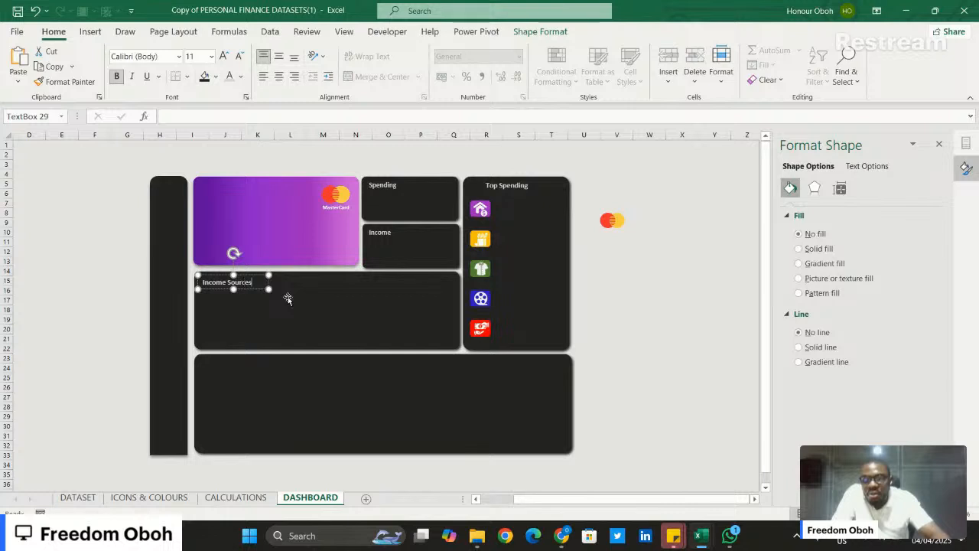
click(59, 272)
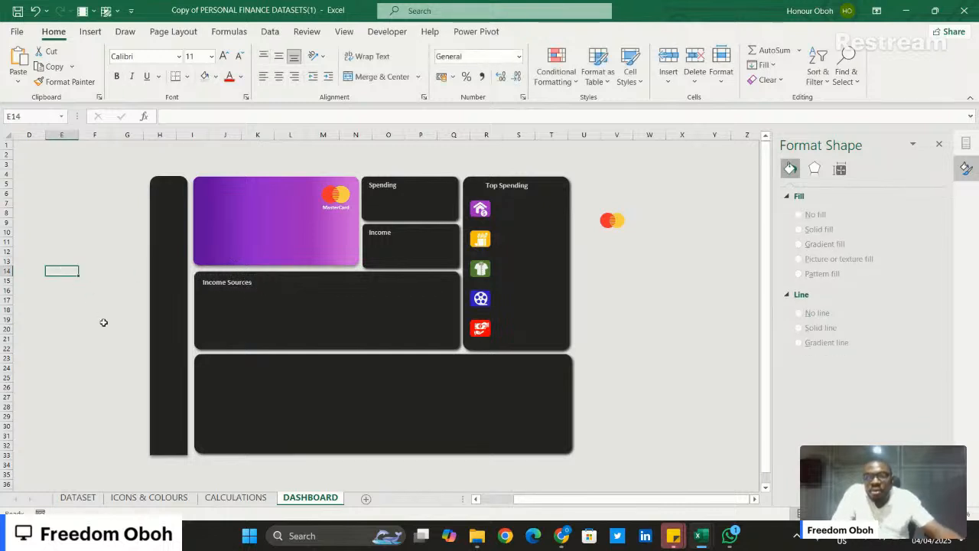
- On the ICONS & COLOURS sheet, left-align the purple D, red YouTube and green T icons and copy them
click(149, 498)
click(393, 275)
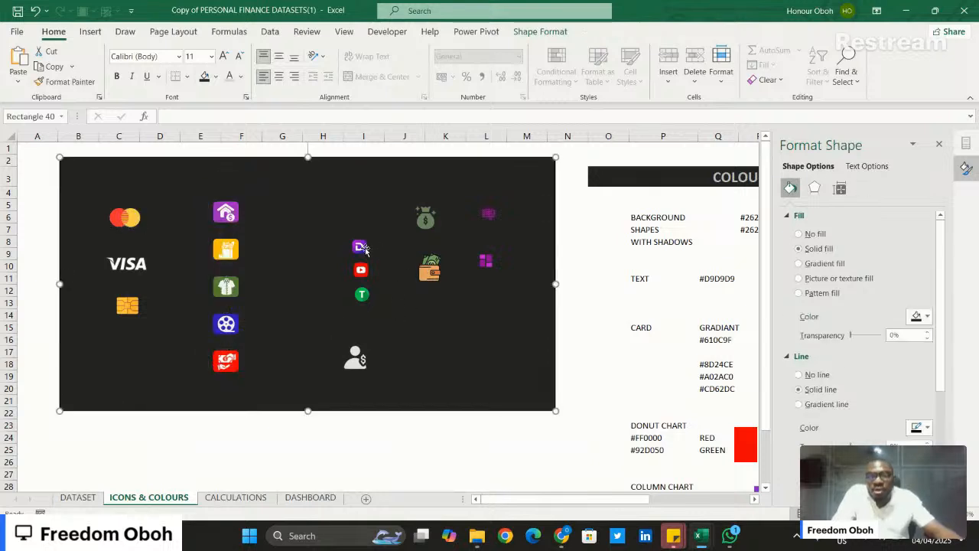
key(Escape)
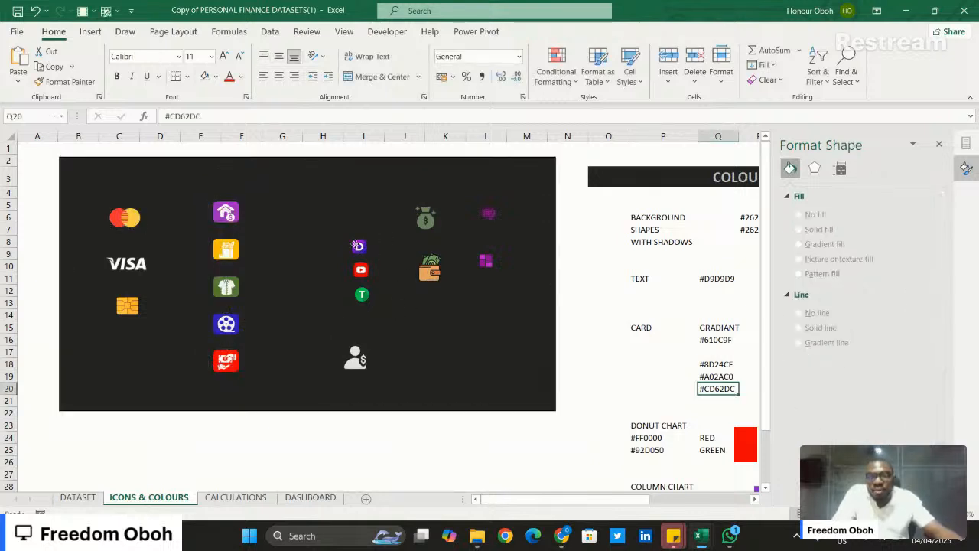
click(361, 268)
ctrl+click(363, 271)
ctrl+click(363, 294)
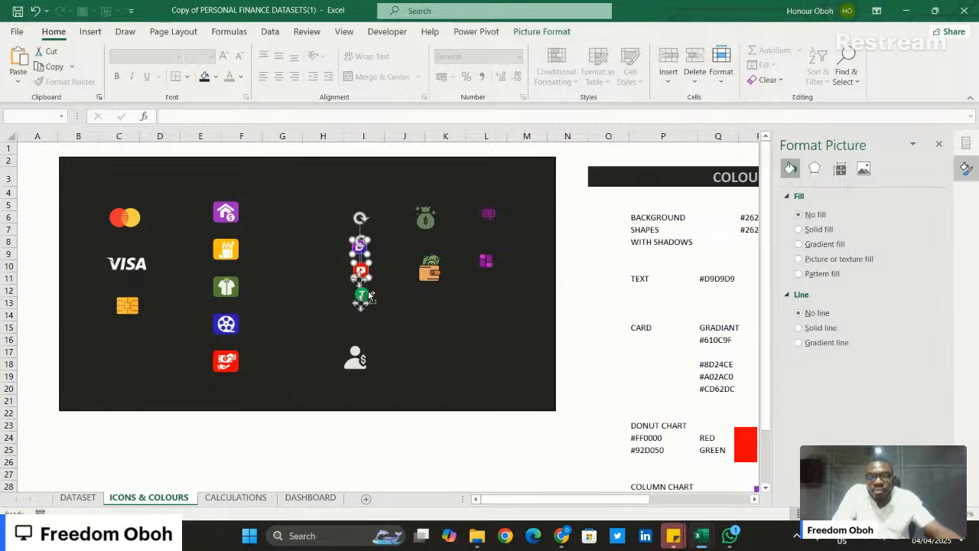
ctrl+click(368, 288)
ctrl+click(367, 294)
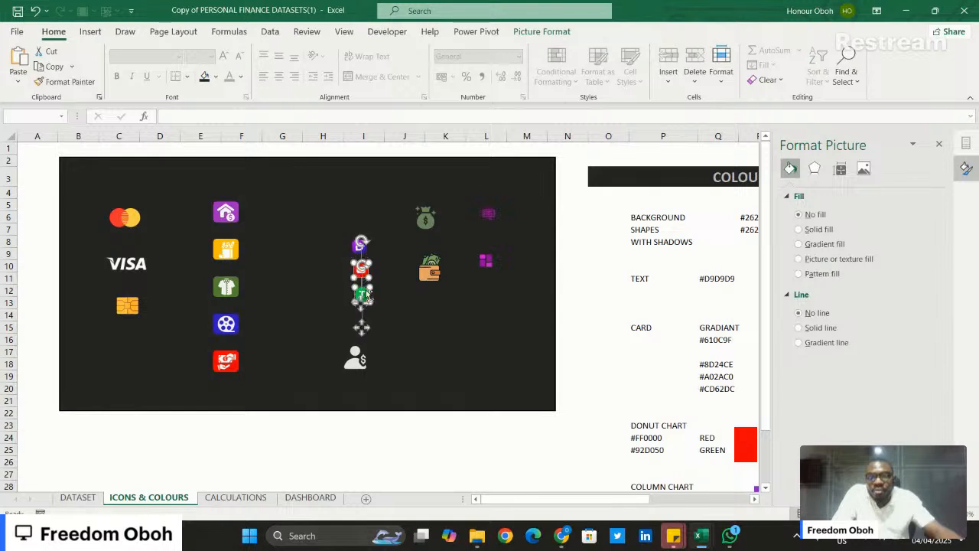
ctrl+click(362, 243)
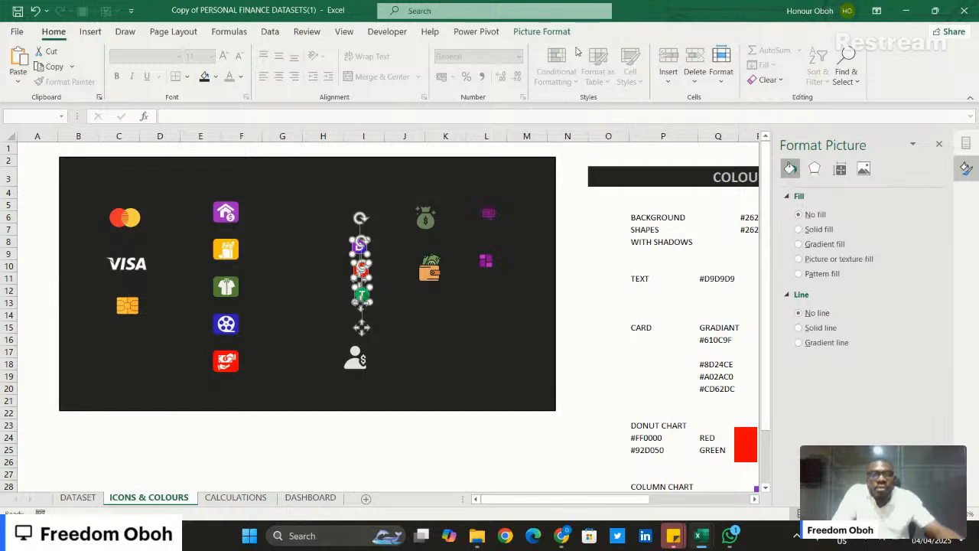
click(541, 32)
click(779, 51)
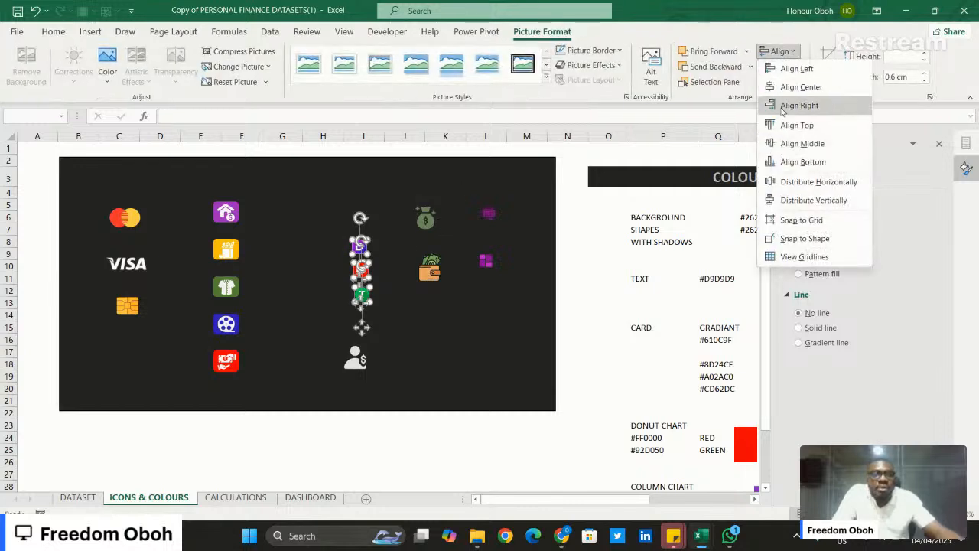
click(788, 70)
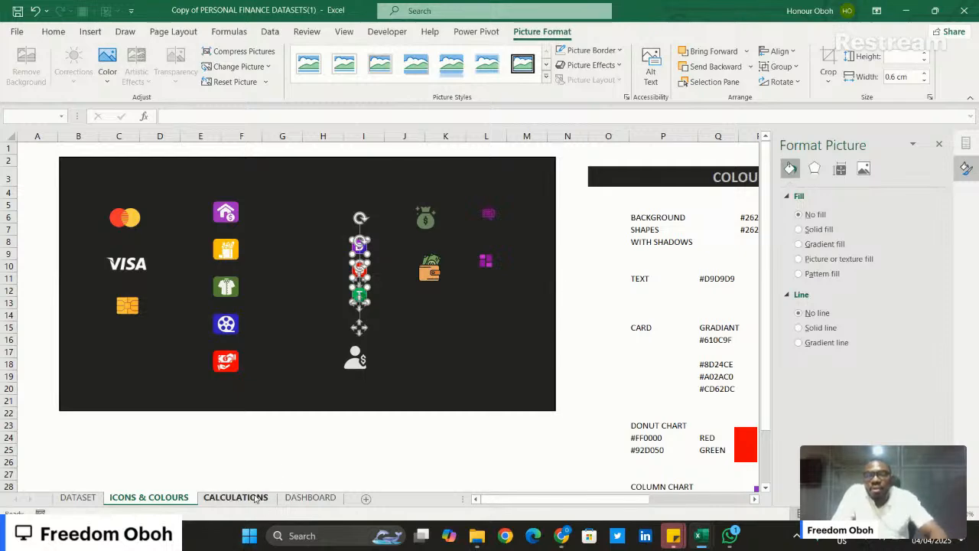
- Paste the three income icons on the DASHBOARD sheet and stack them beneath "Income Sources" along the tile's left side
click(310, 498)
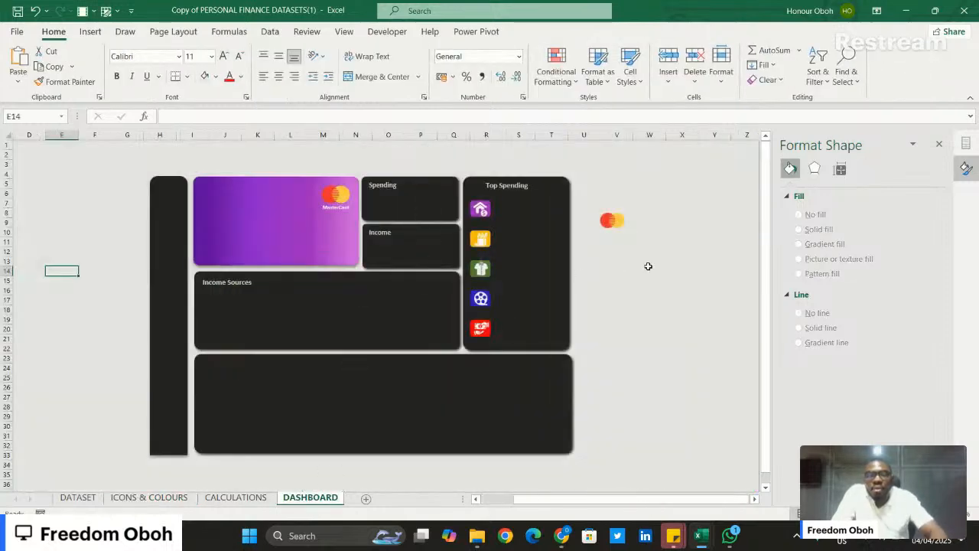
click(648, 266)
key(ctrl+v)
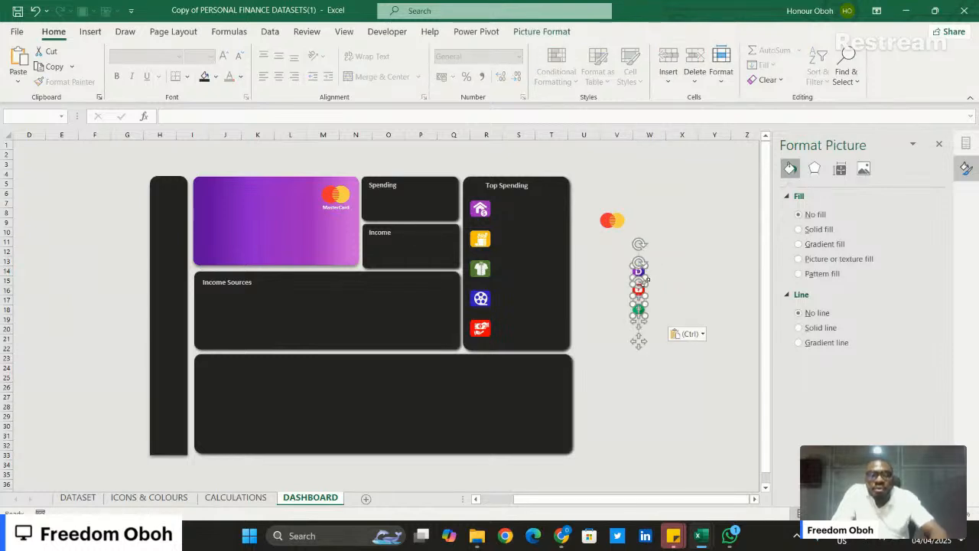
drag(647, 279, 211, 311)
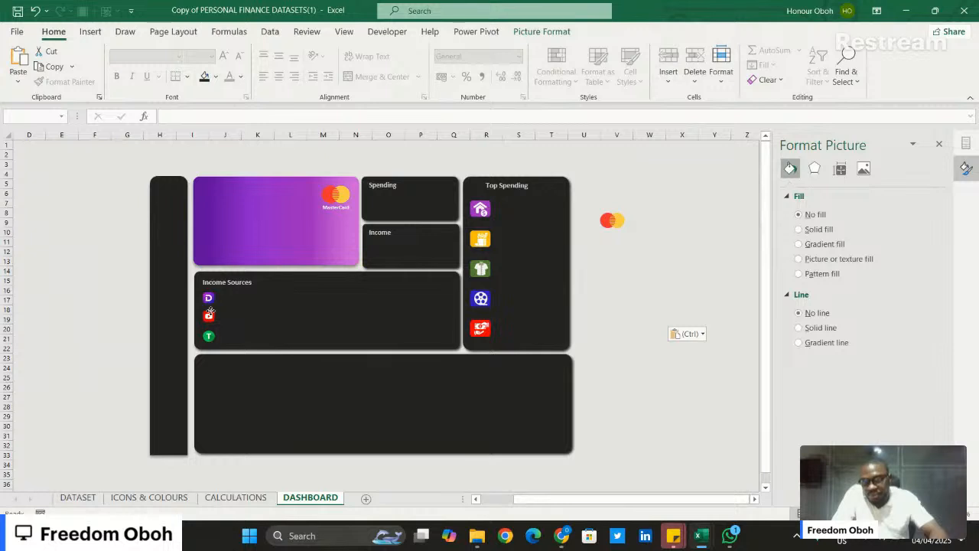
drag(211, 311, 209, 312)
click(702, 334)
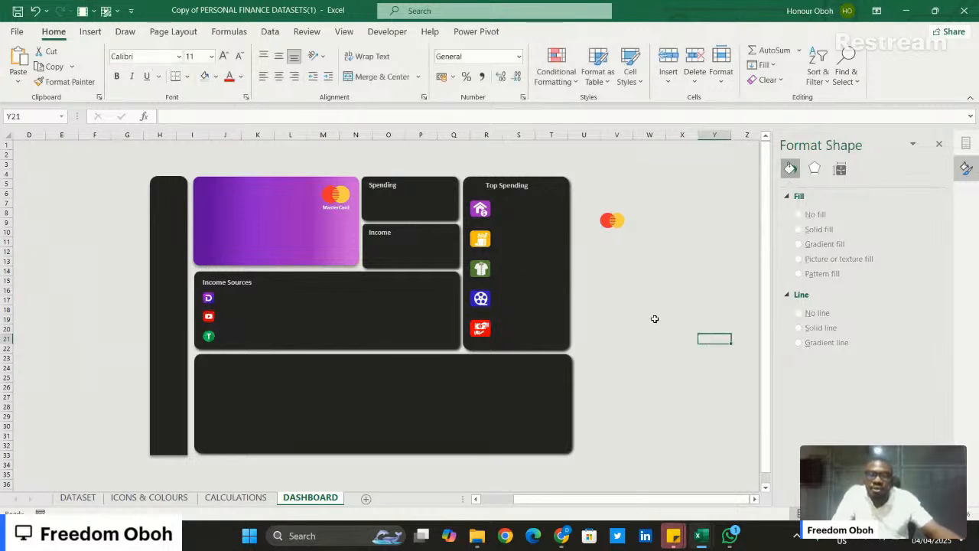
click(237, 284)
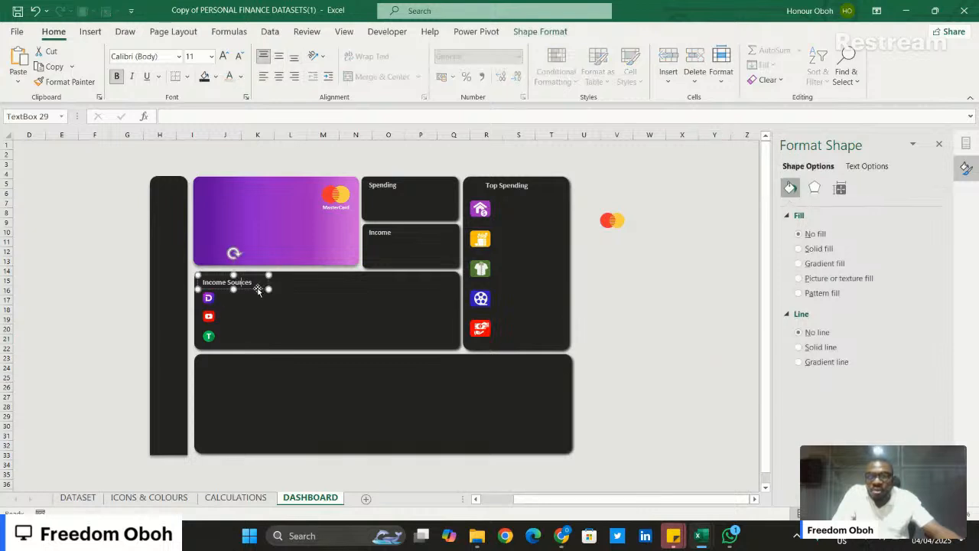
click(258, 289)
text(c)
key(ctrl+v)
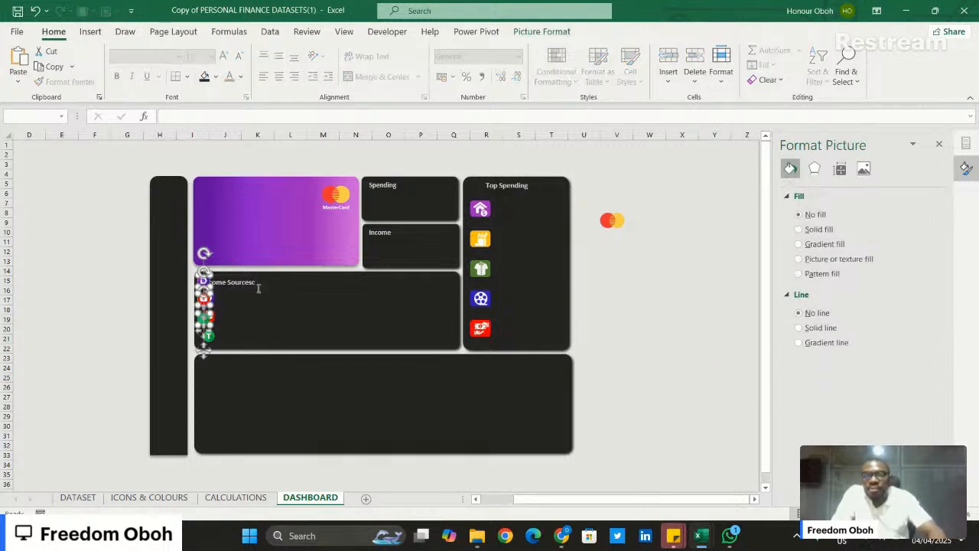
key(ctrl+z)
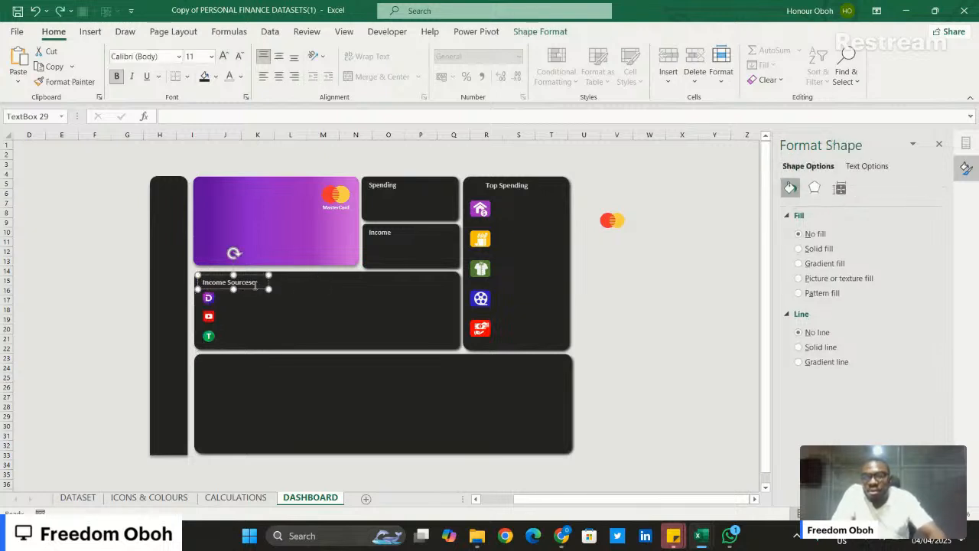
key(ctrl+z)
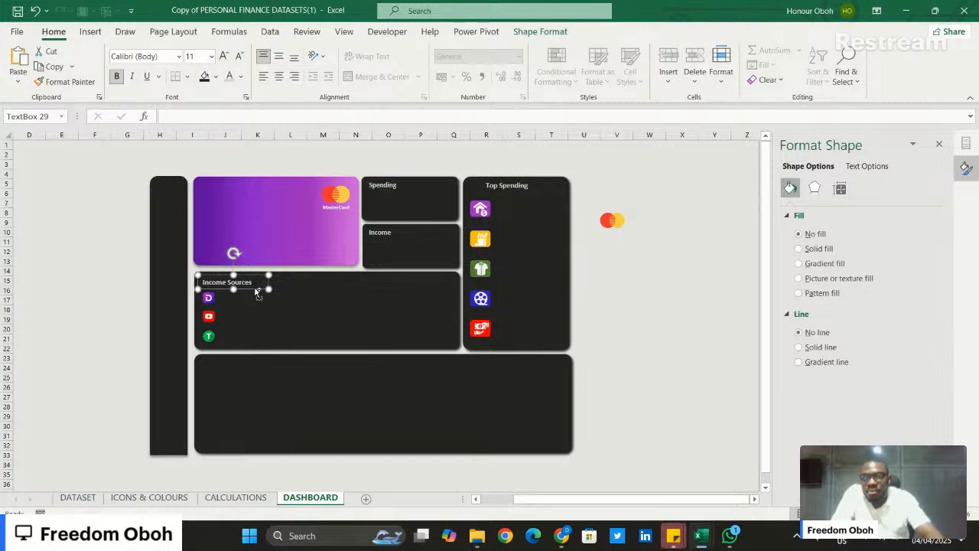
- Duplicate the "Income Sources" heading, place the copy beside the purple D icon, and change its text to "Data with Decision"
key(ctrl+d)
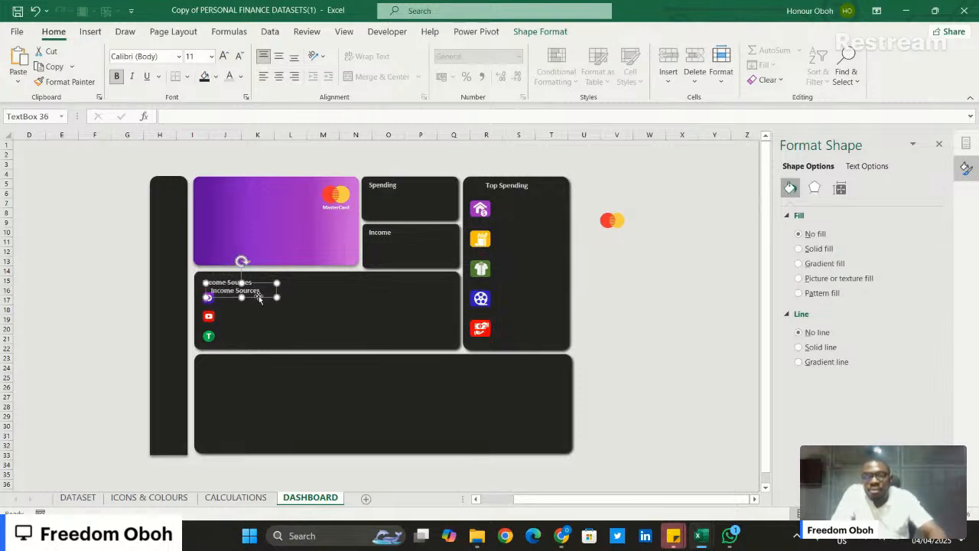
mouse_move(260, 299)
mouse_down()
mouse_move(269, 294)
mouse_move(270, 307)
mouse_up()
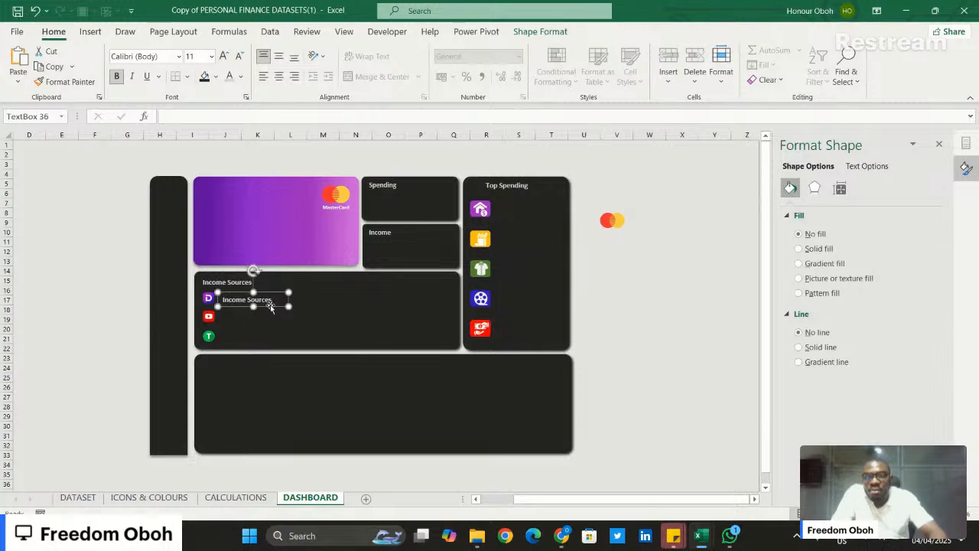
triple_click(258, 300)
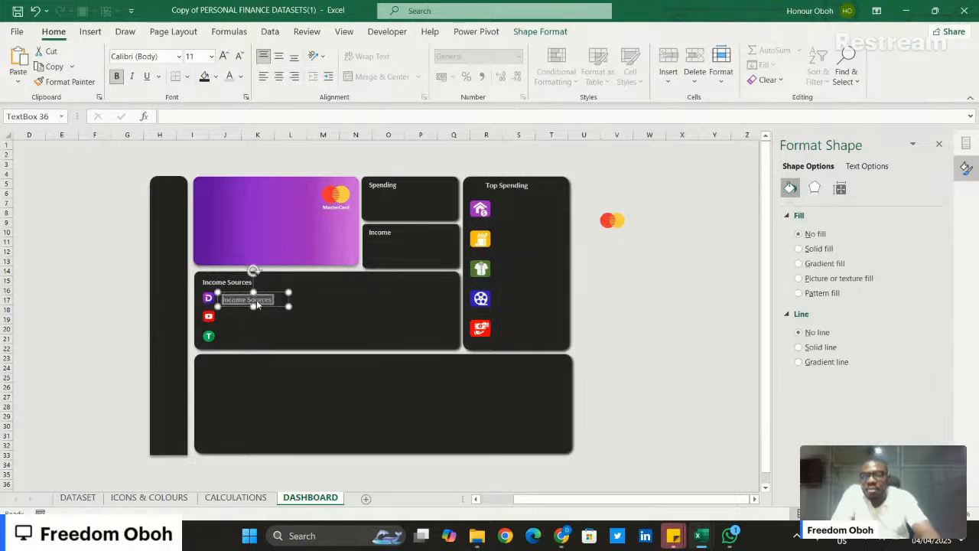
text(Data with Decision)
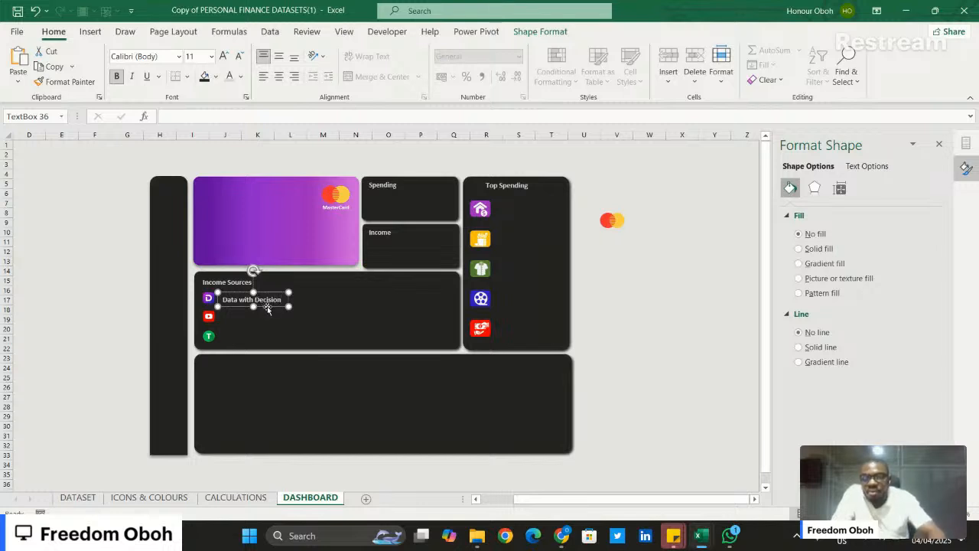
- Duplicate the "Data with Decision" label, place the copy beside the red YouTube icon, and change its text to "Youtube"
key(ctrl+d)
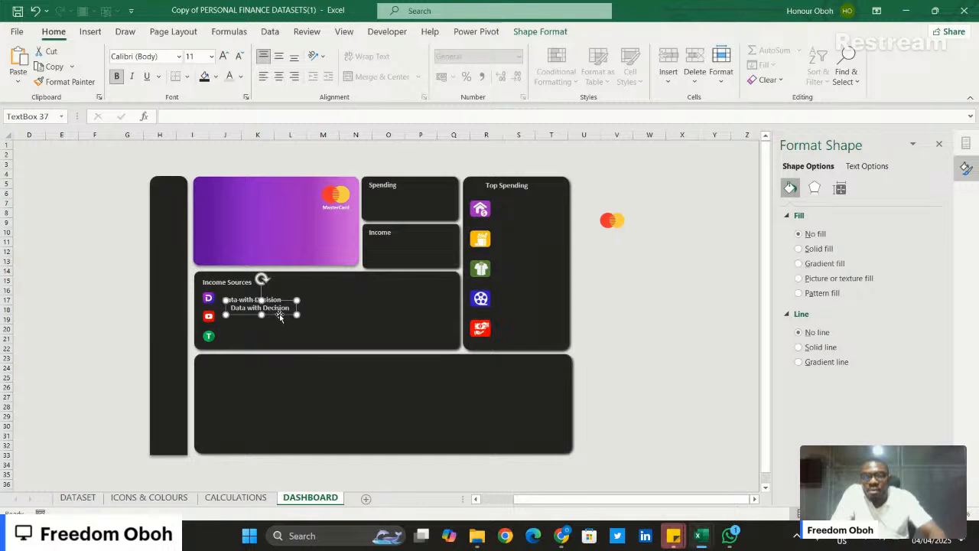
drag(279, 313, 268, 323)
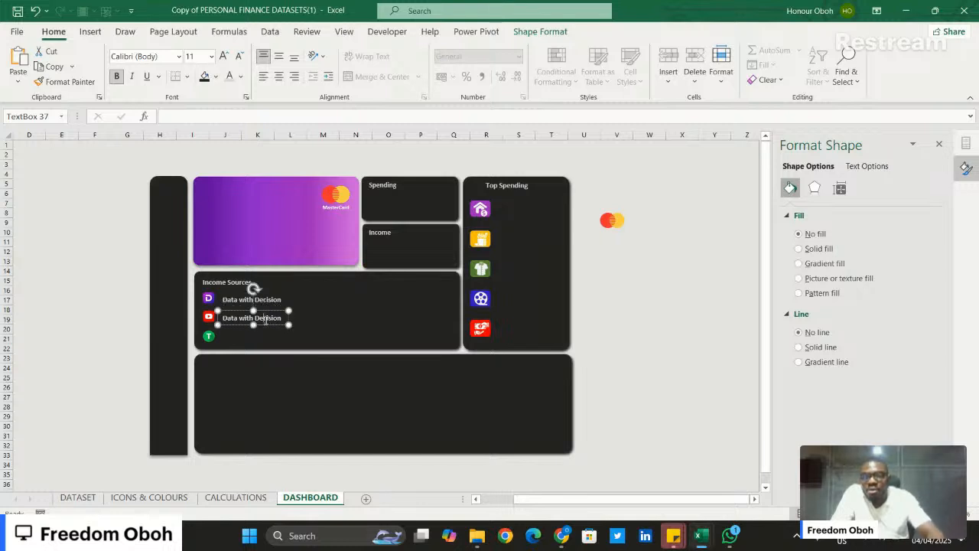
triple_click(266, 322)
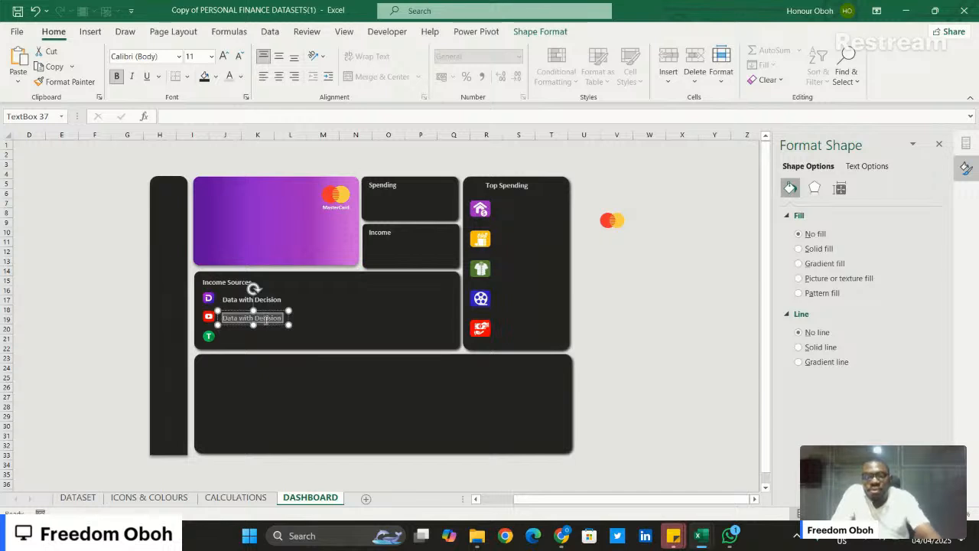
text(Youtube)
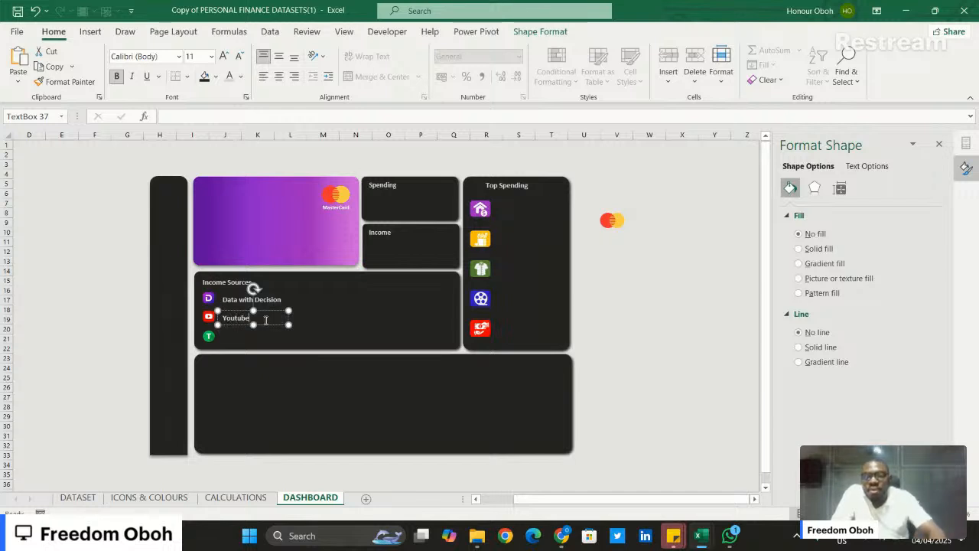
- Add another copy of the label beside the green T icon, undo the accidental tile move, and change the label's text to "Teachable"
click(275, 325)
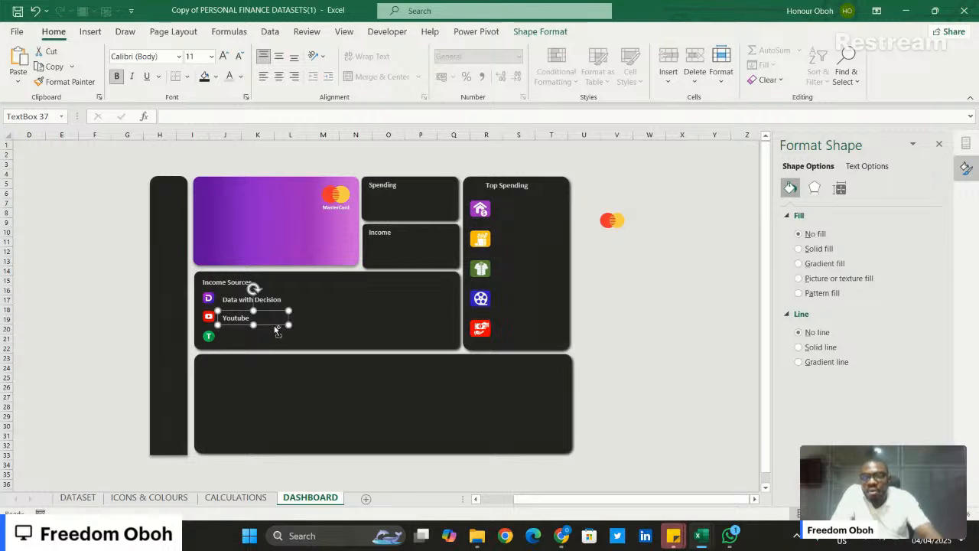
key(ctrl+v)
click(271, 341)
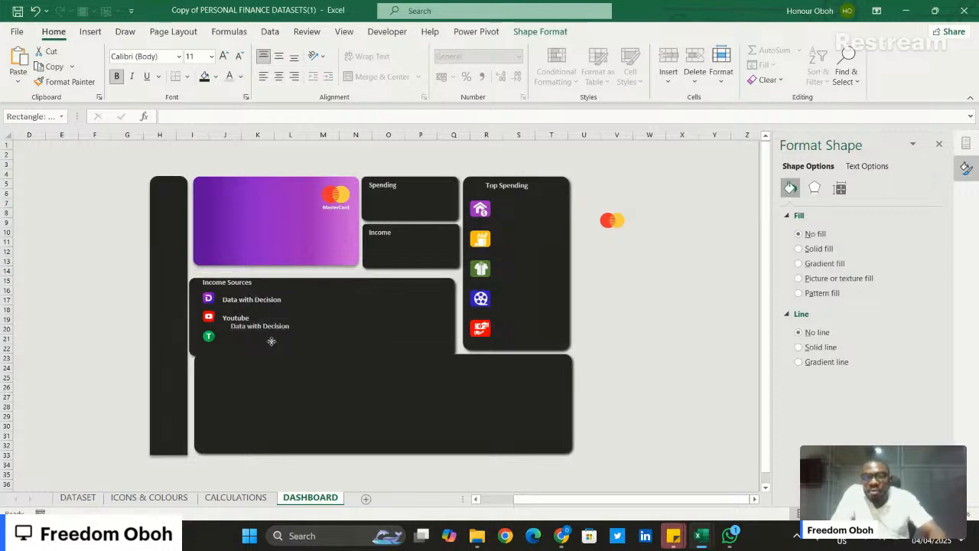
click(276, 329)
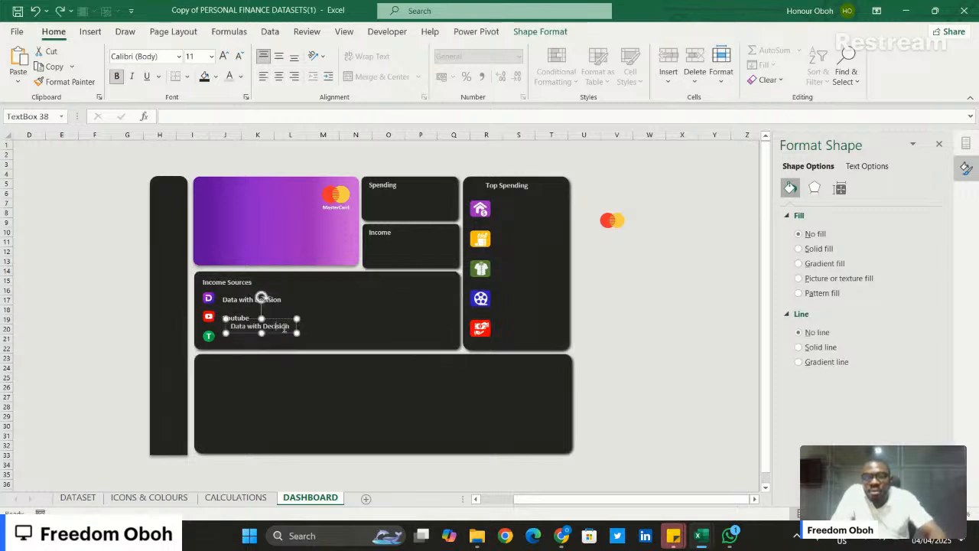
drag(288, 335, 279, 345)
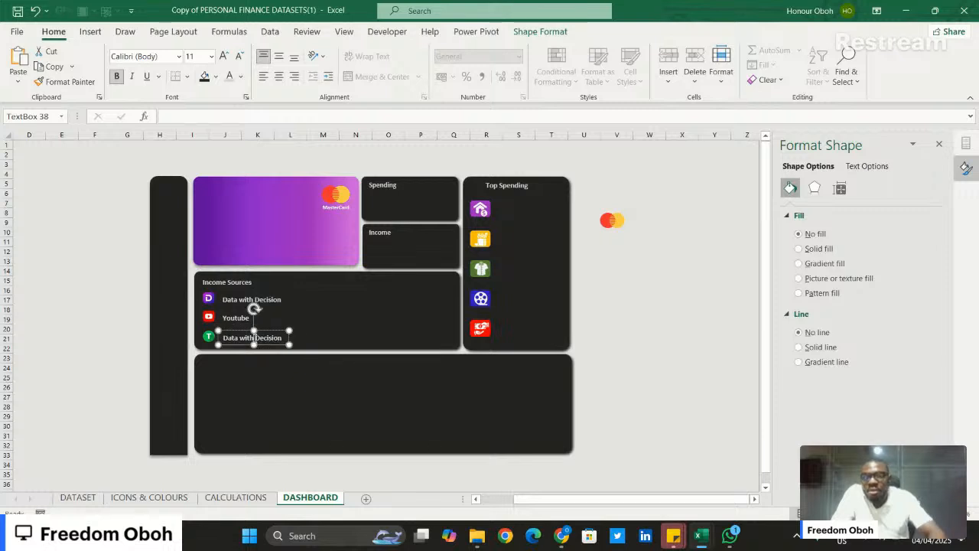
triple_click(255, 337)
key(BackSpace)
text(Tea)
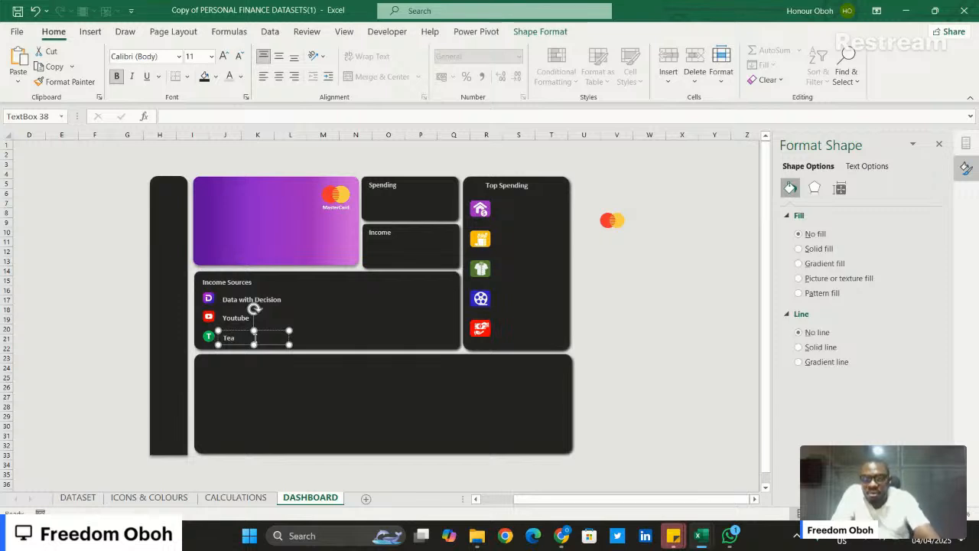
text(chable)
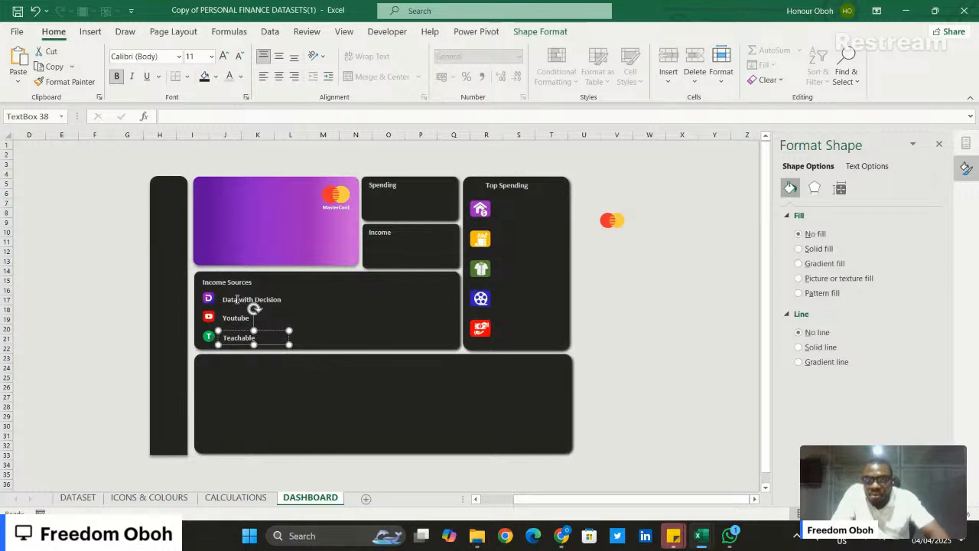
- Align the "Data with Decision", "Youtube" and "Teachable" labels along their left edges
click(236, 300)
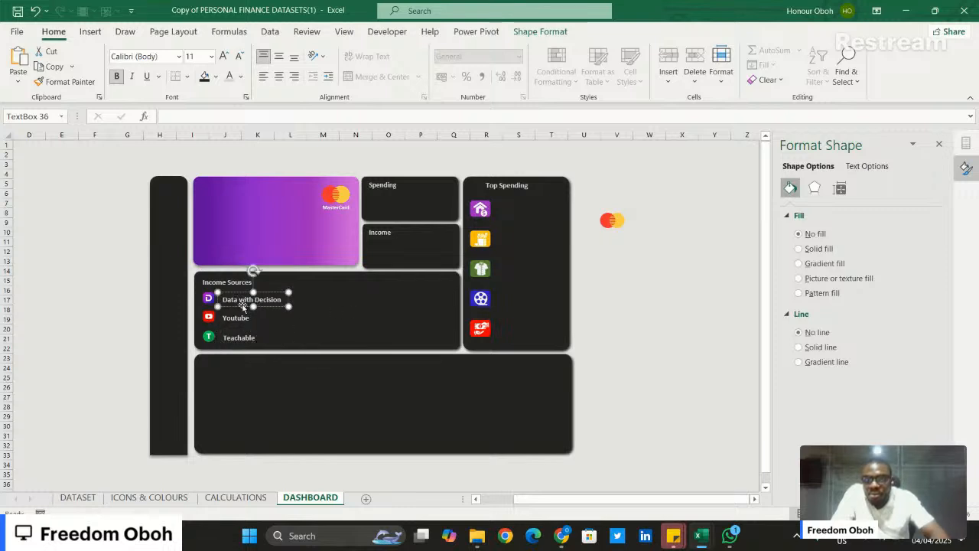
shift+click(239, 318)
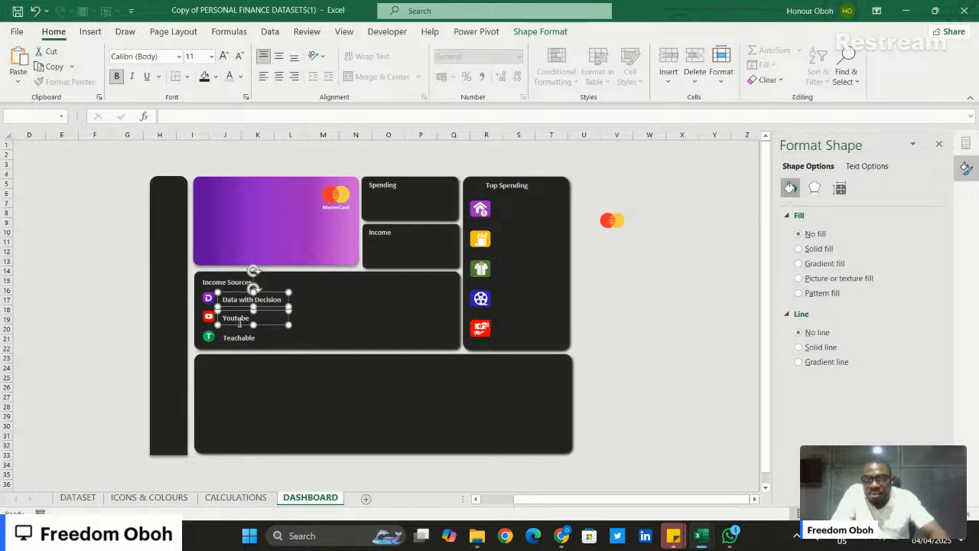
shift+click(240, 339)
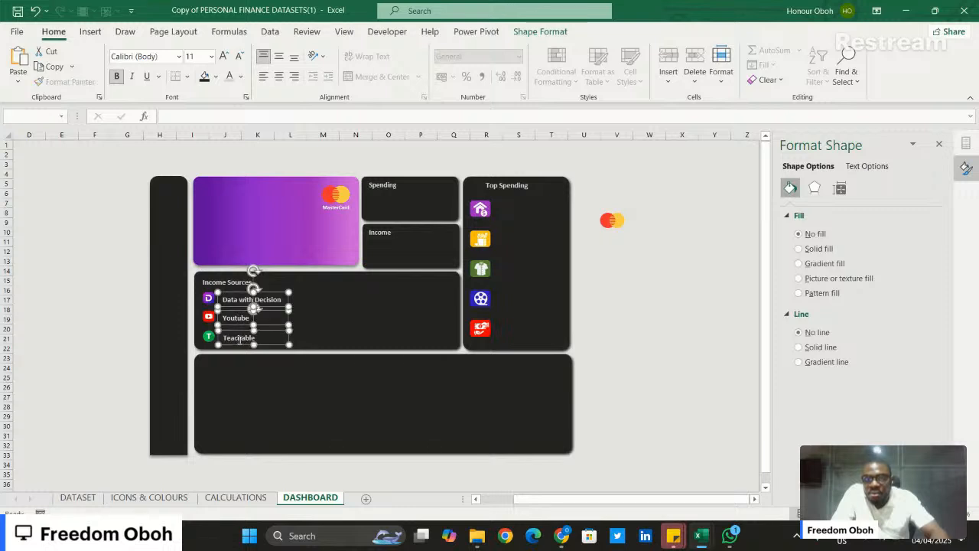
click(548, 32)
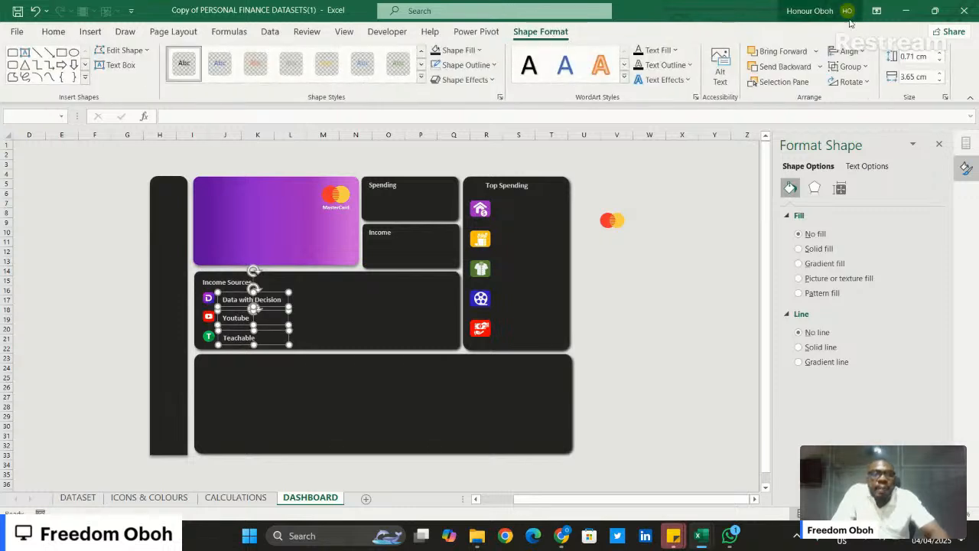
click(848, 51)
click(863, 69)
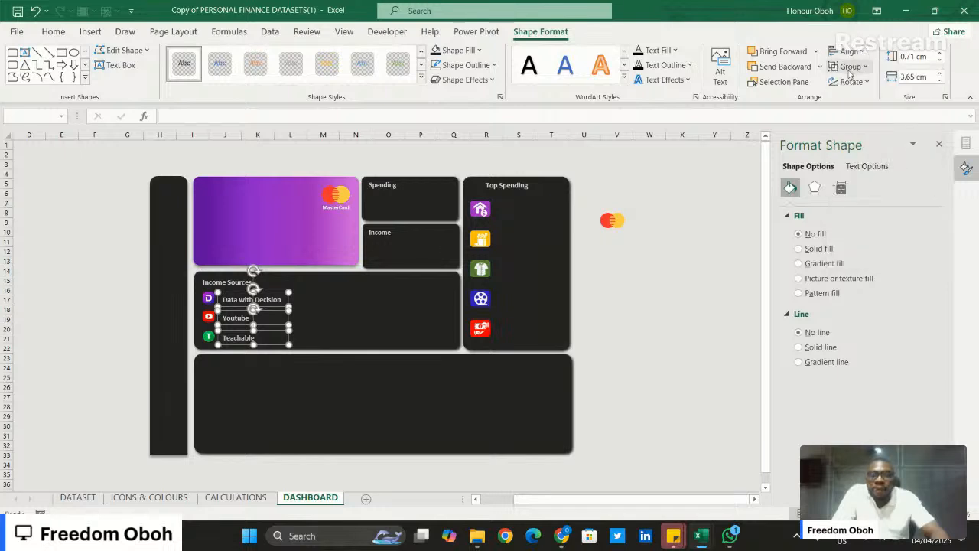
- Nudge the three income source labels slightly left and up to sit beside their icons, and clear the selection
click(89, 32)
click(52, 32)
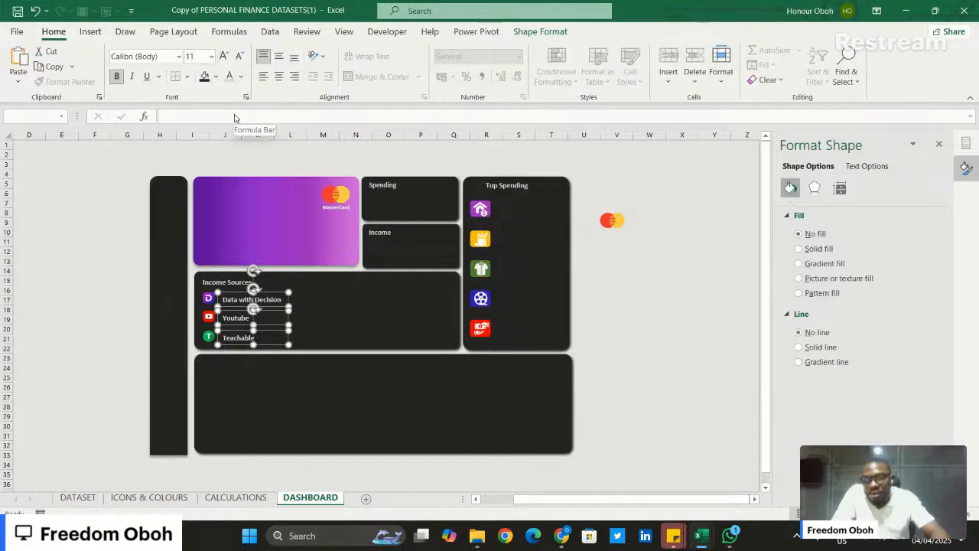
key(Left)
key(Left)
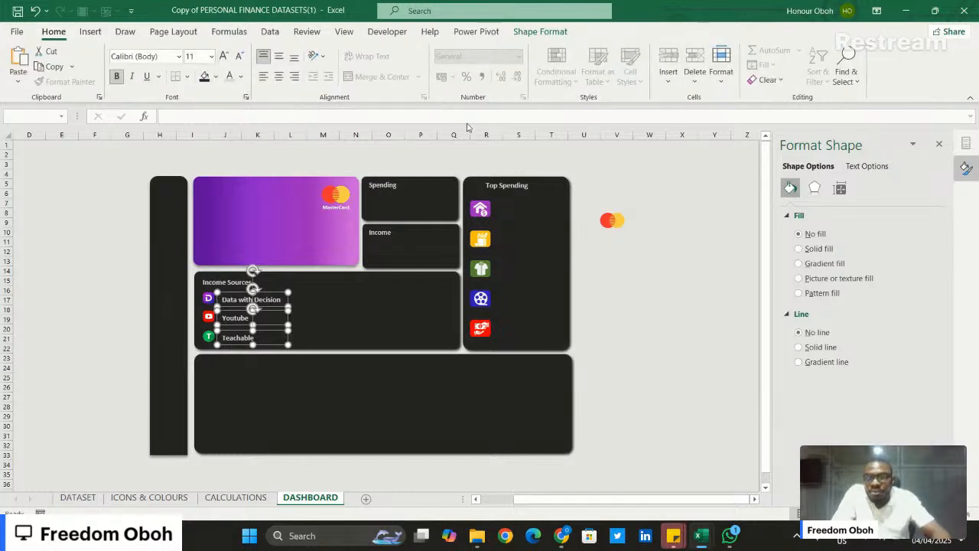
key(Up)
key(Up)
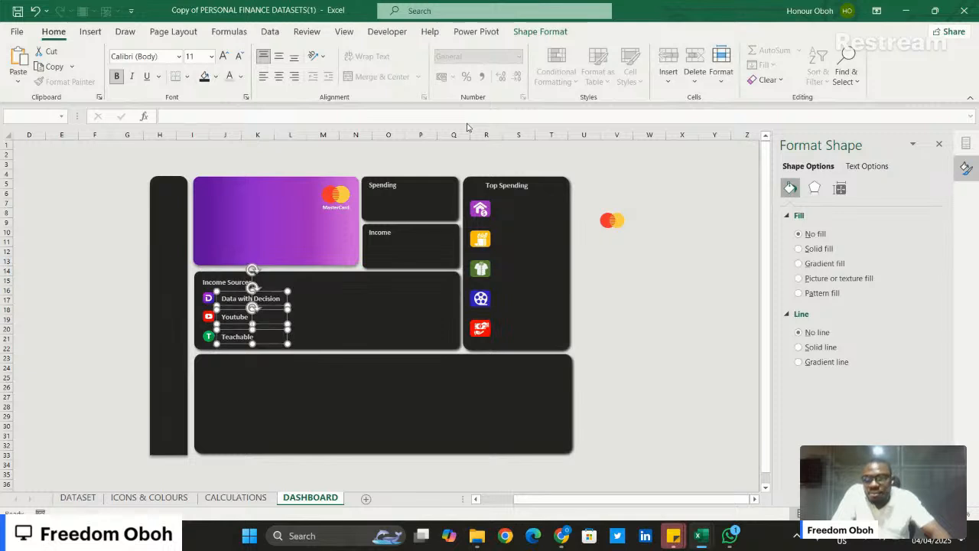
key(Left)
key(Left)
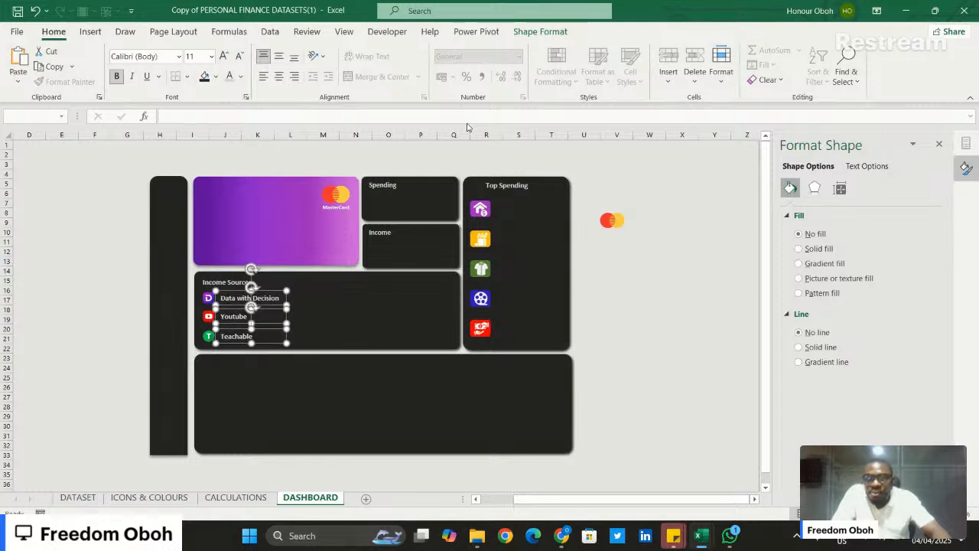
key(Down)
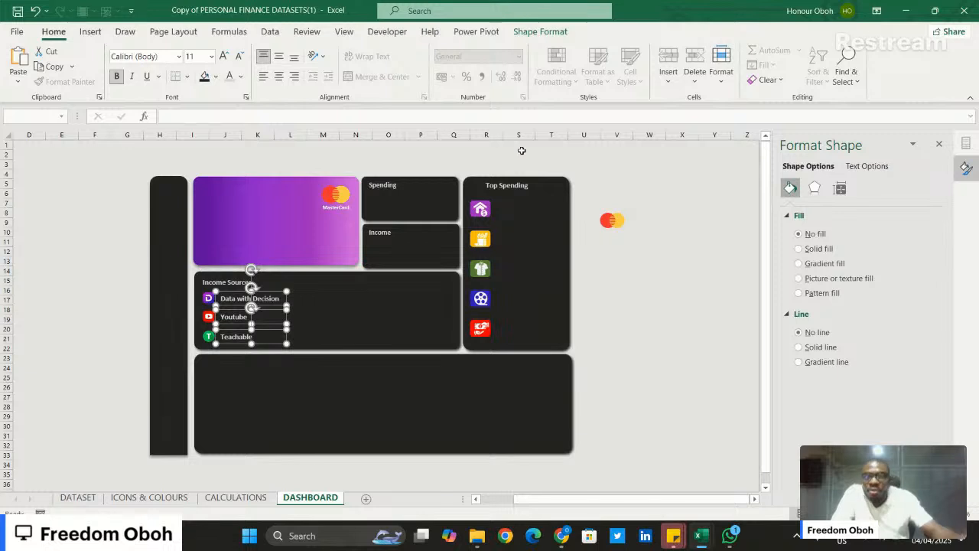
click(701, 309)
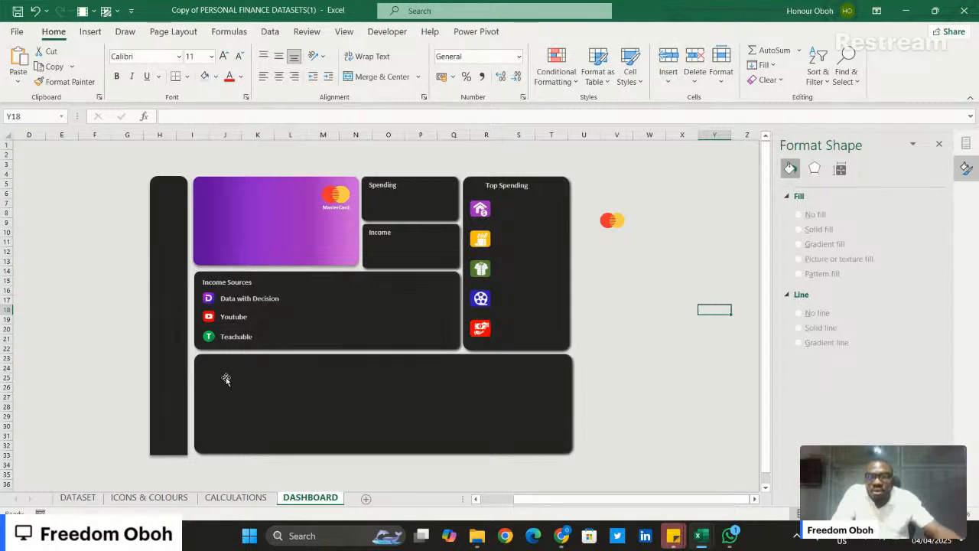
click(260, 379)
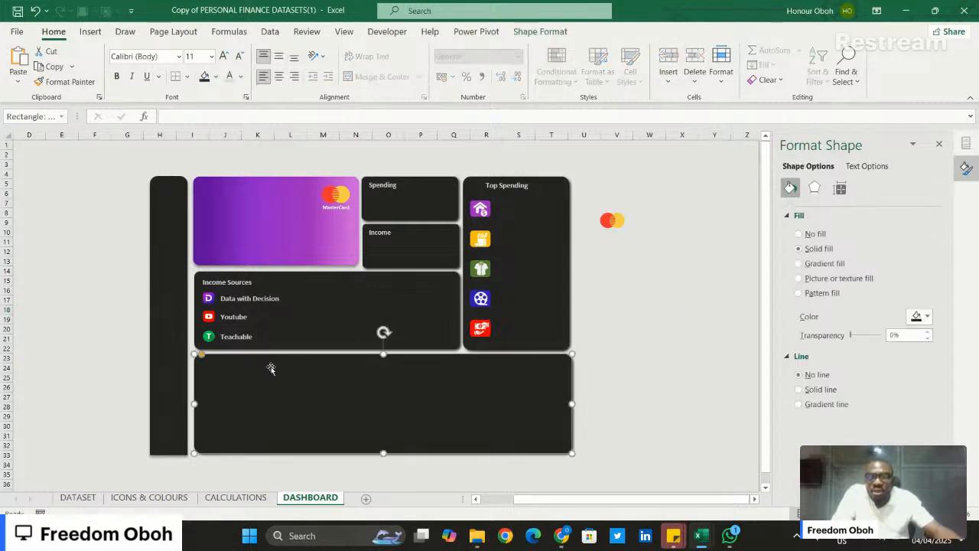
click(717, 322)
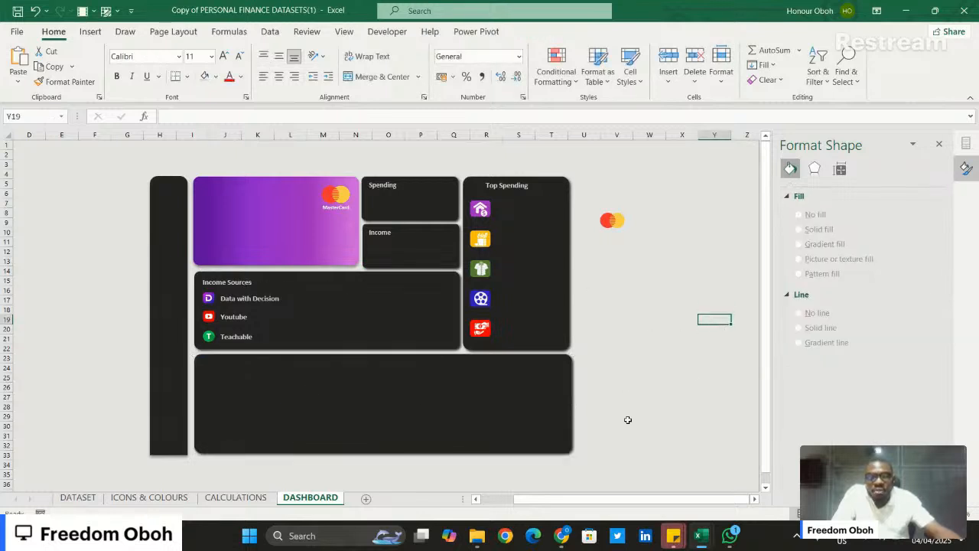
- Switch to the Personal Finance workbook, examine how its Spreedsheet and Dashboard navigation buttons work, and return to the working copy
mouse_move(697, 526)
mouse_move(730, 469)
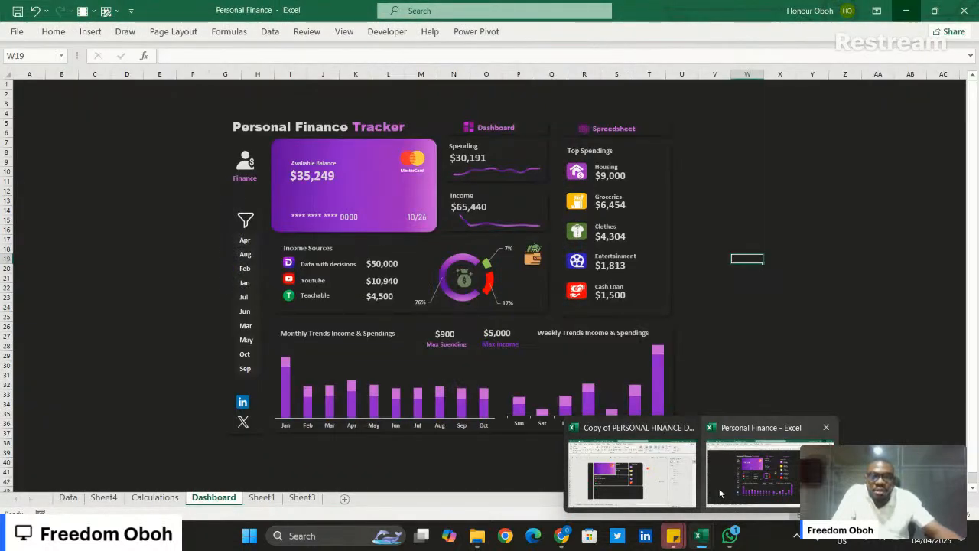
click(720, 488)
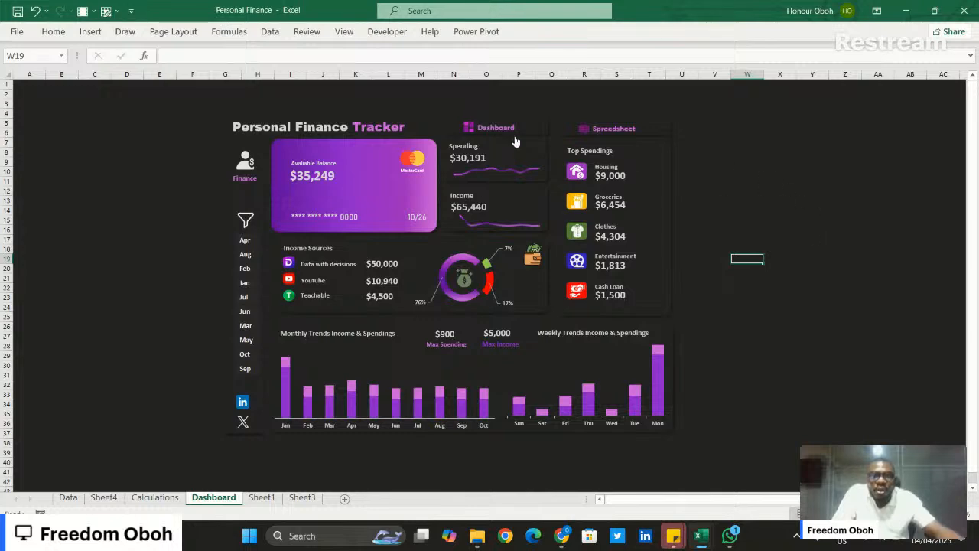
click(660, 135)
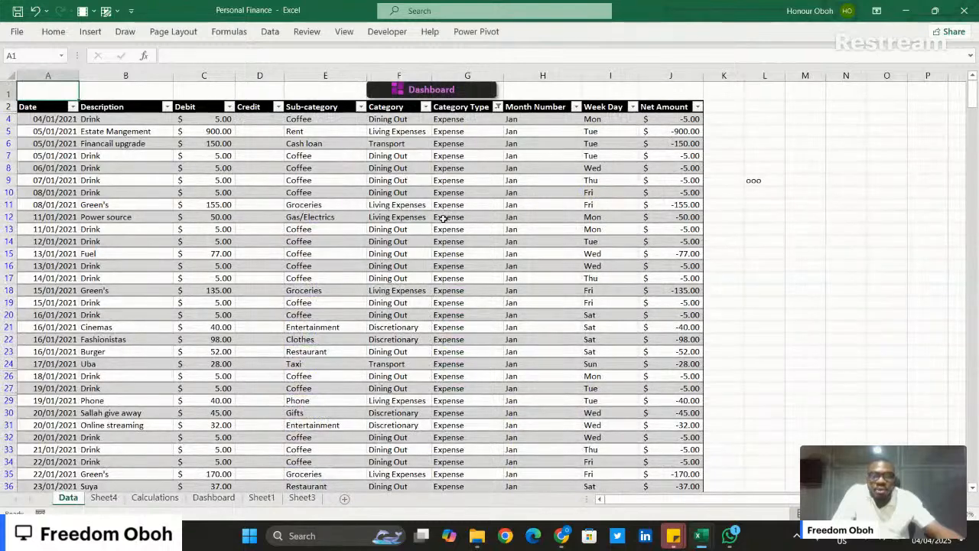
click(430, 91)
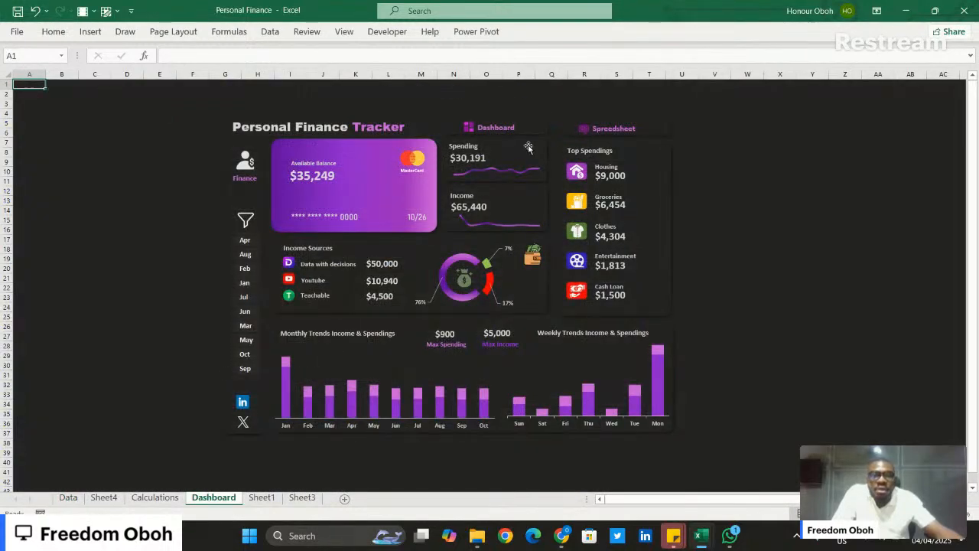
click(905, 11)
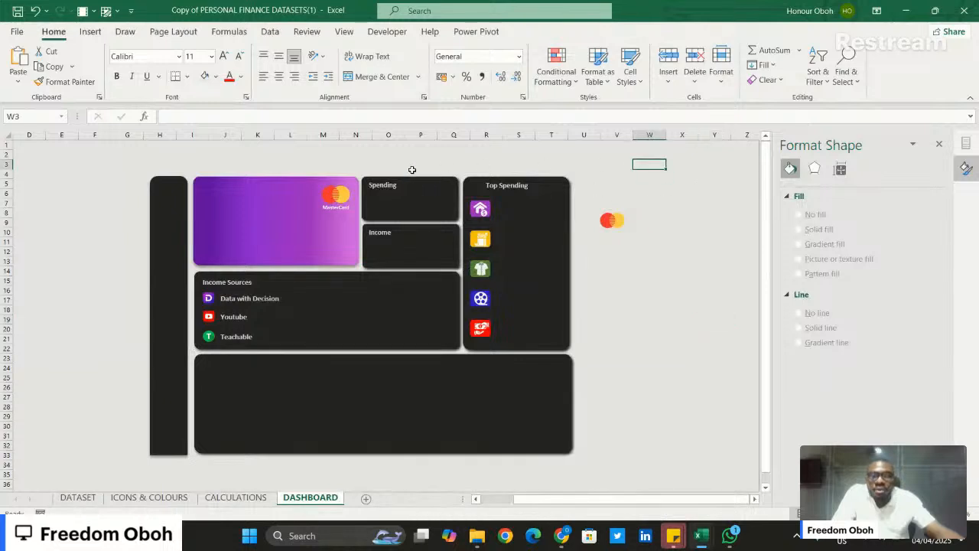
- Duplicate the Spending tile, shrink the copy to a slim bar about 0.77 cm high, and park it beside the dashboard
click(429, 191)
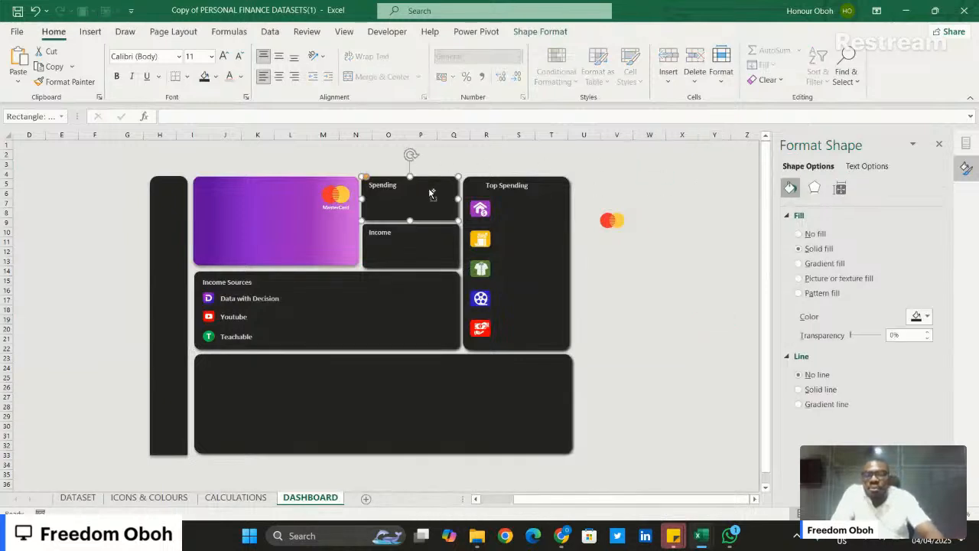
key(ctrl+d)
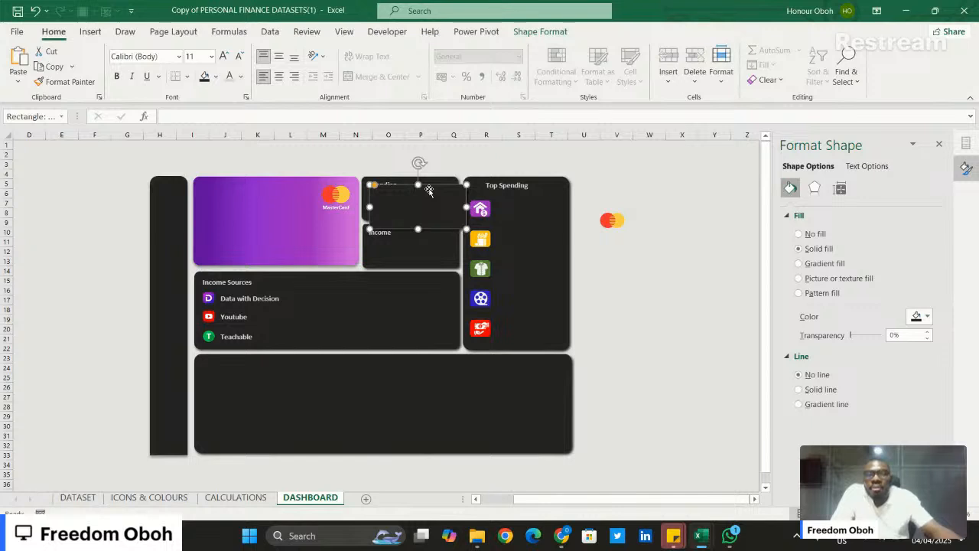
drag(429, 190, 416, 164)
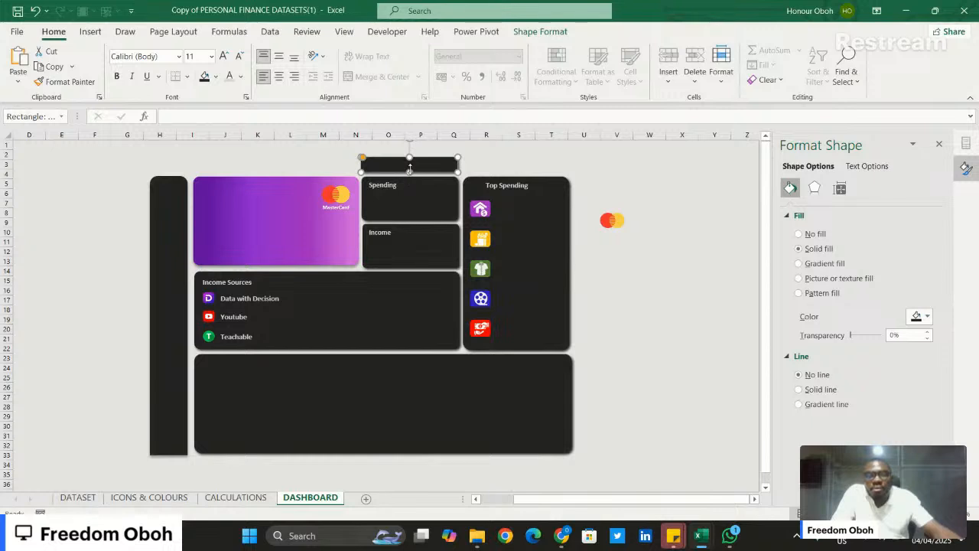
drag(415, 164, 517, 165)
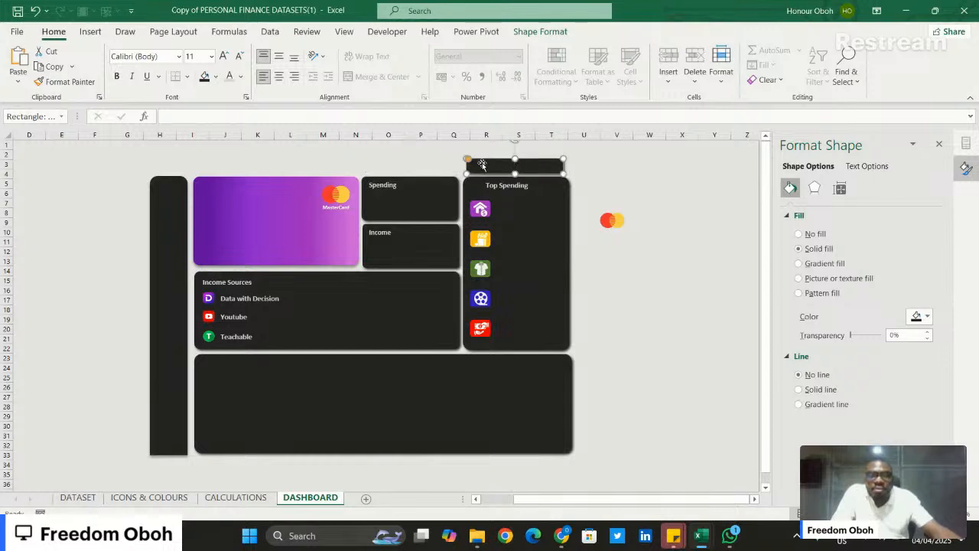
click(595, 161)
click(523, 164)
drag(518, 162, 683, 172)
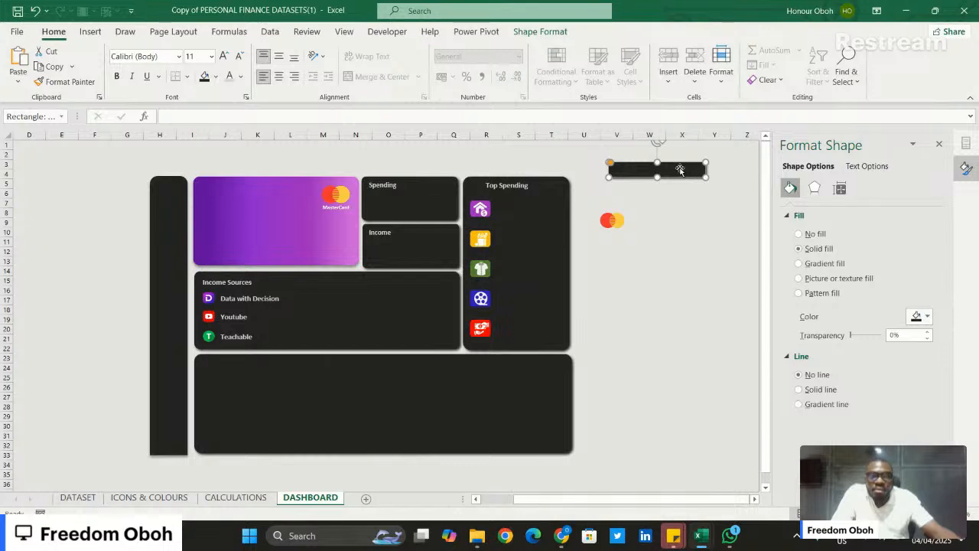
- Duplicate the slim bar, placing one bar above the Spending tile and the other above the Top Spending tile
key(ctrl+d)
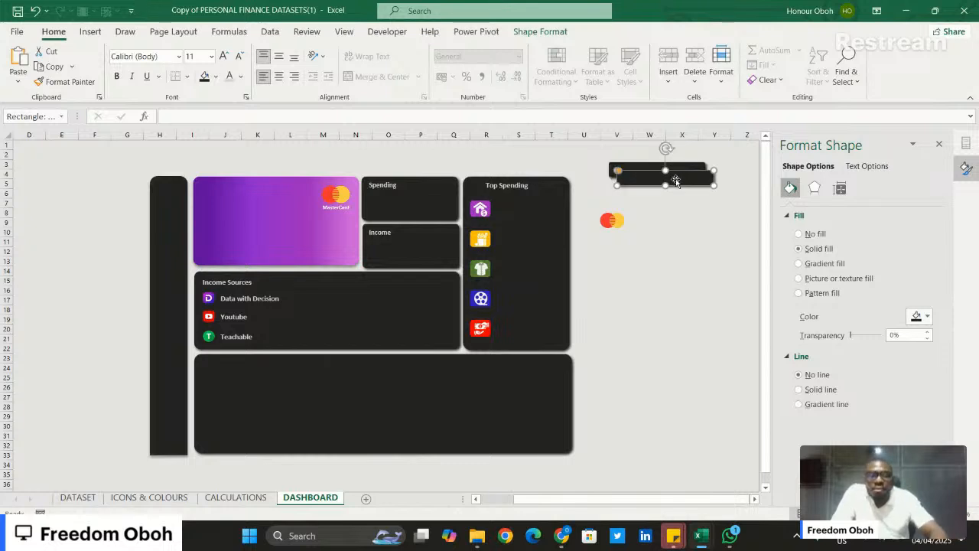
drag(676, 181, 412, 166)
click(670, 169)
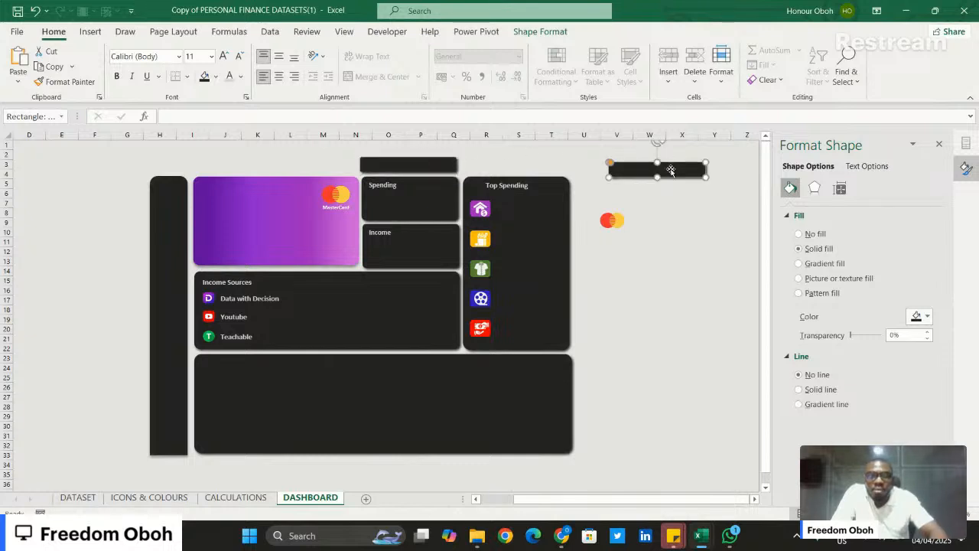
mouse_move(642, 170)
mouse_down()
mouse_move(528, 163)
mouse_move(566, 170)
mouse_up()
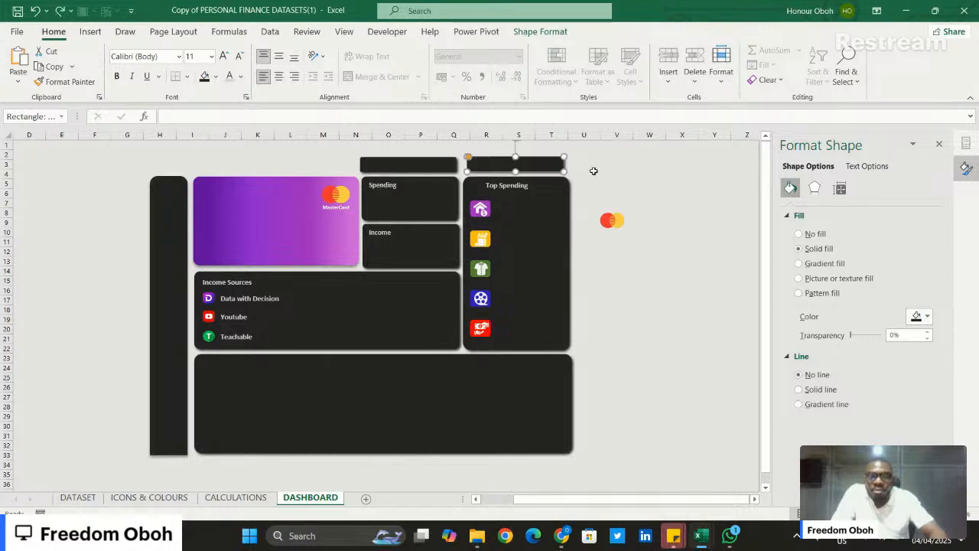
- Slightly reduce the Top Spending tile's corner rounding, undo the stray bar adjustment, and fine-tune the position of the slim bar above it
click(559, 210)
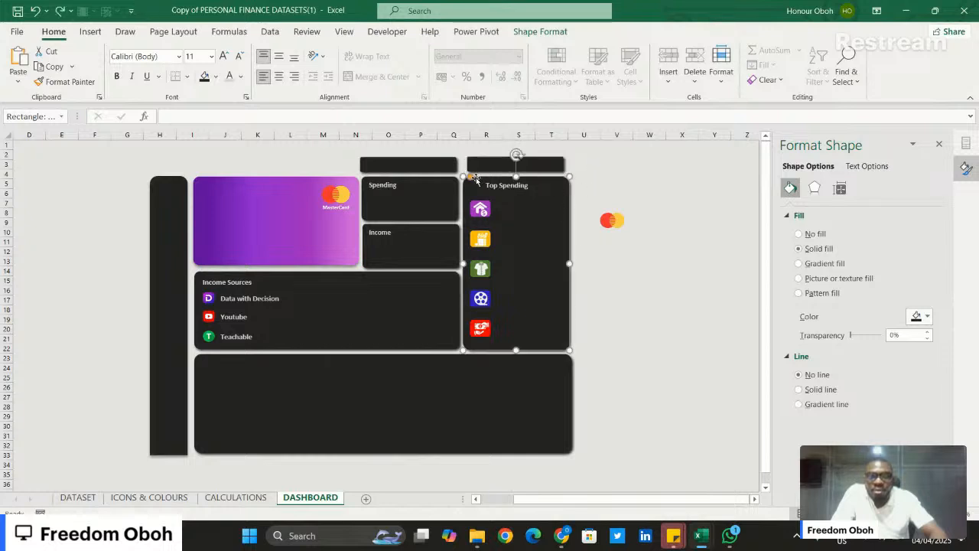
drag(471, 177, 469, 178)
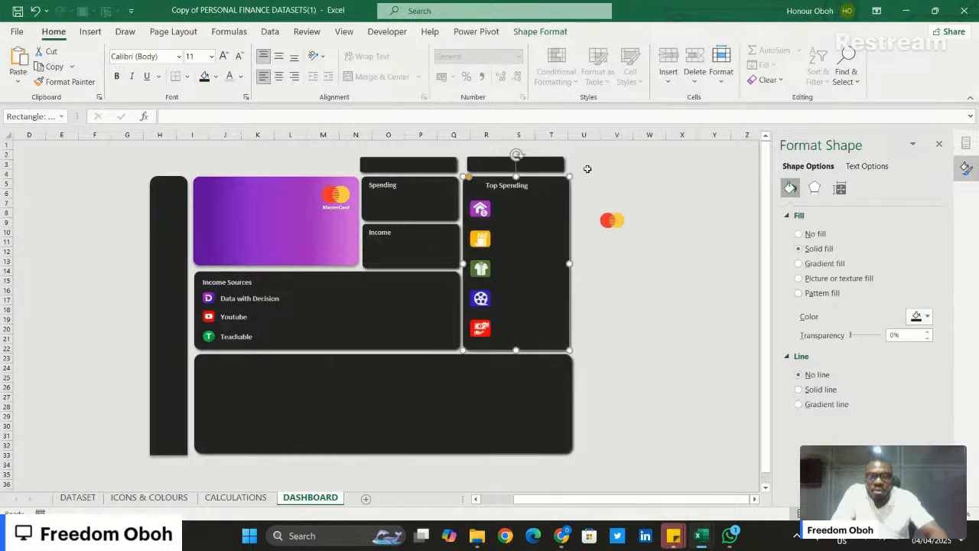
click(541, 164)
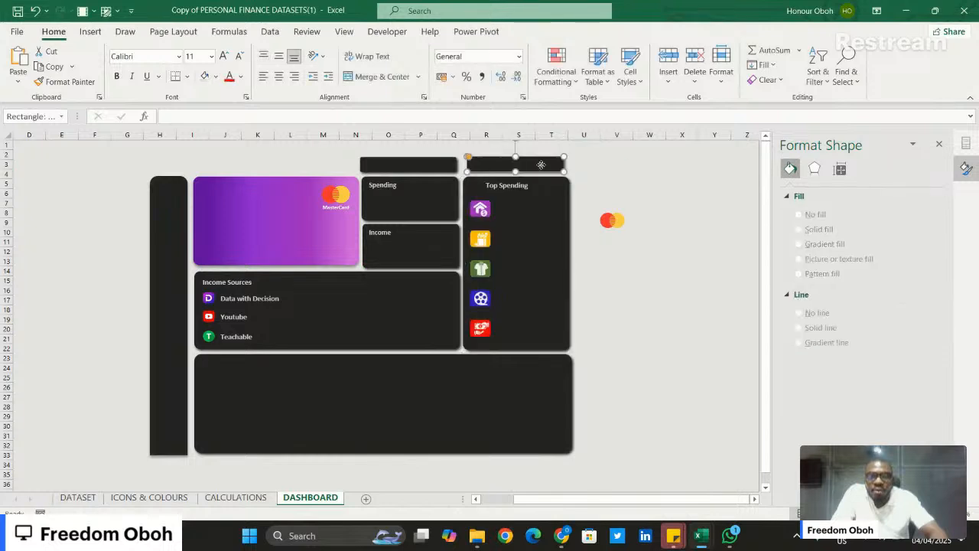
drag(541, 164, 563, 174)
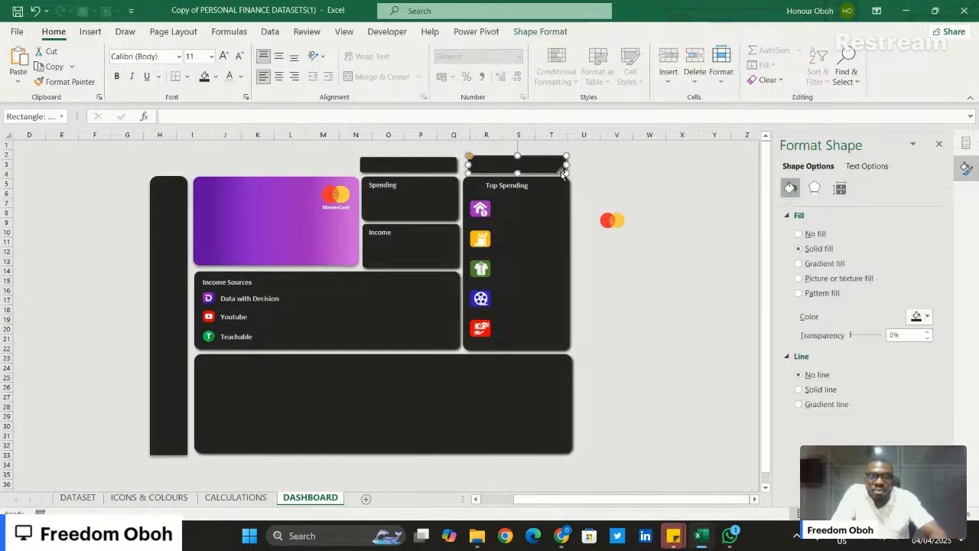
key(ctrl+z)
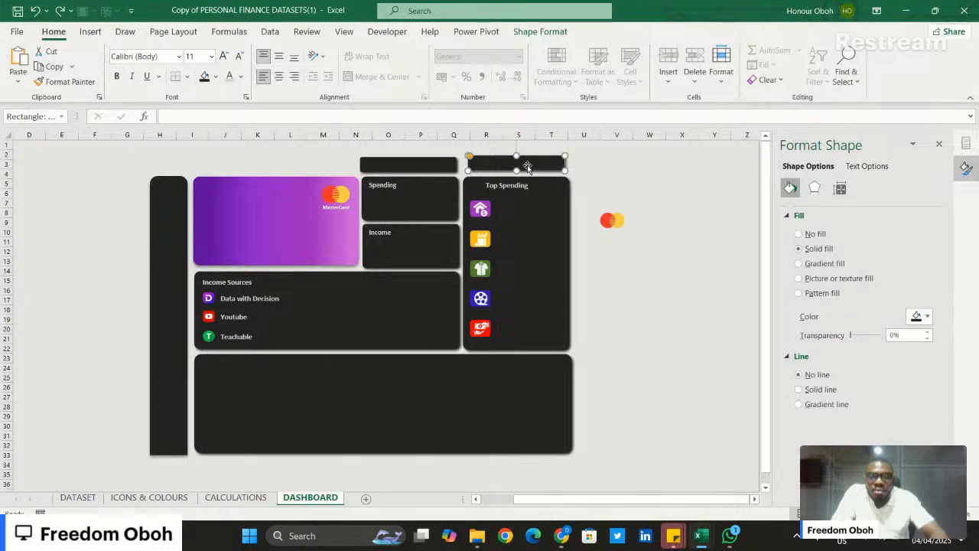
drag(527, 164, 527, 166)
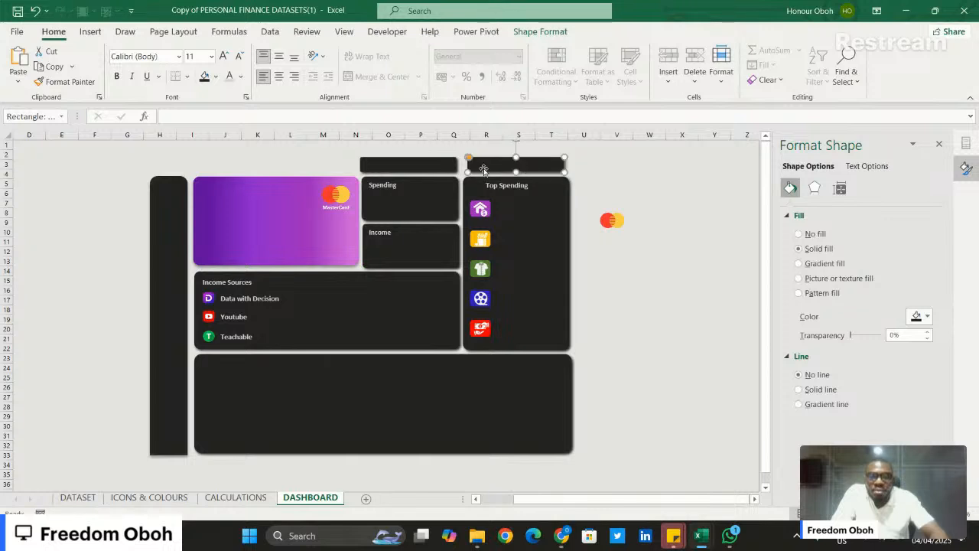
- Align the two slim bars above the Spending and Top Spending tiles by their top edges
ctrl+click(428, 170)
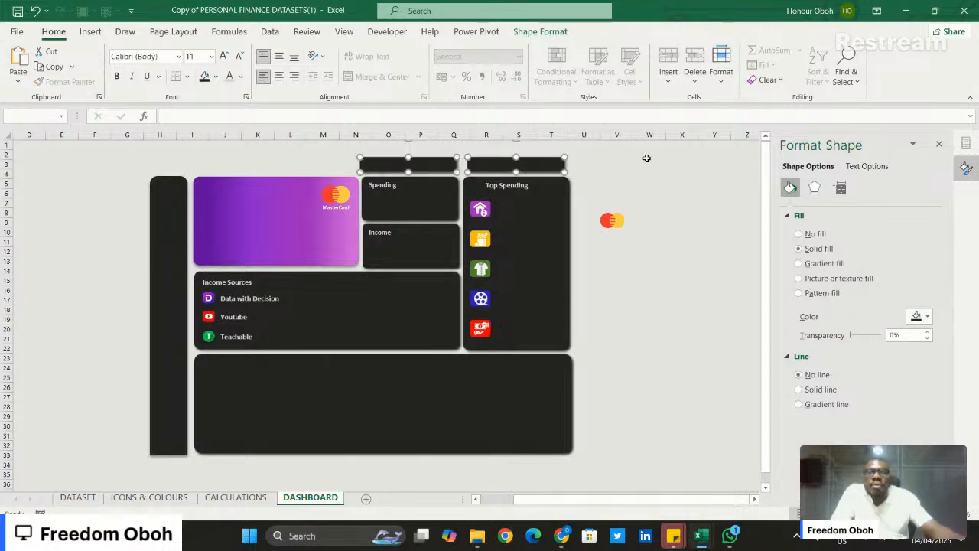
click(540, 31)
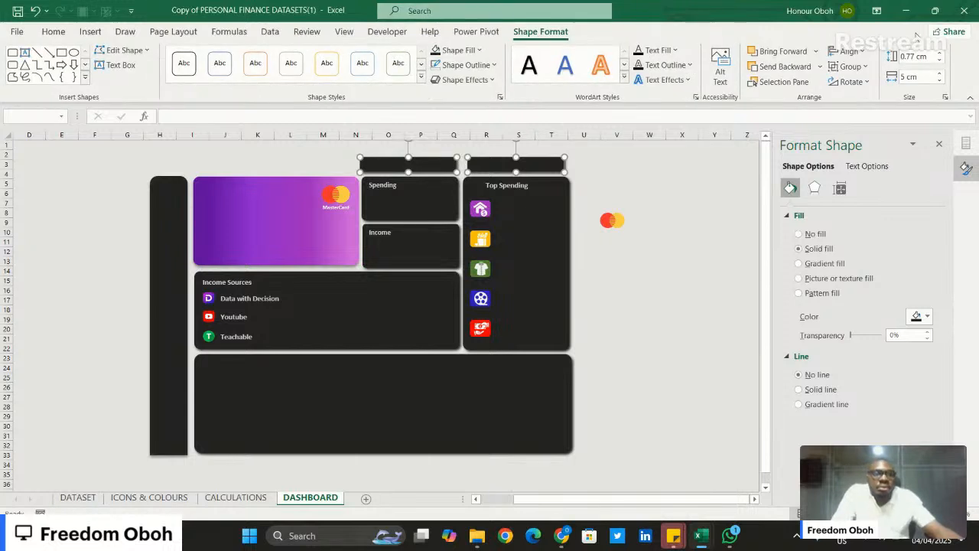
click(848, 51)
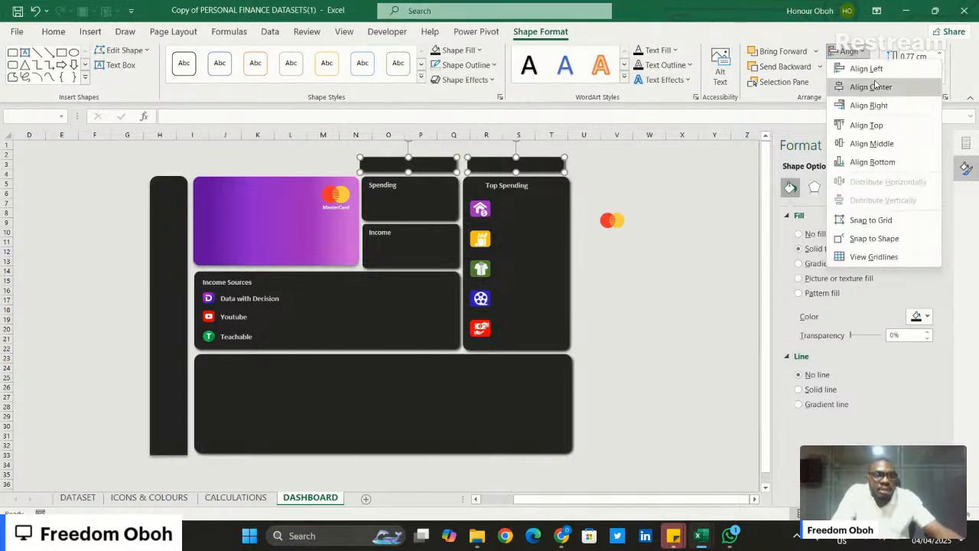
click(867, 125)
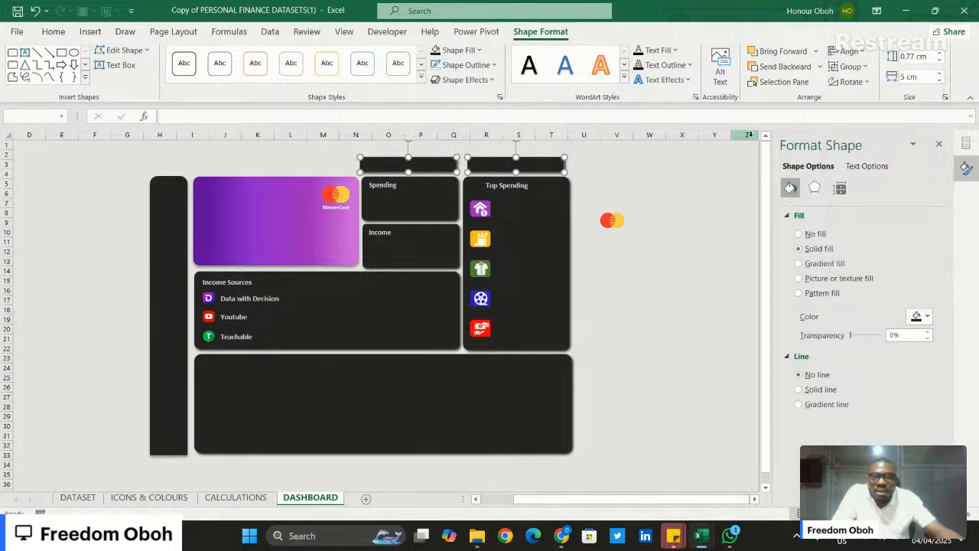
click(688, 185)
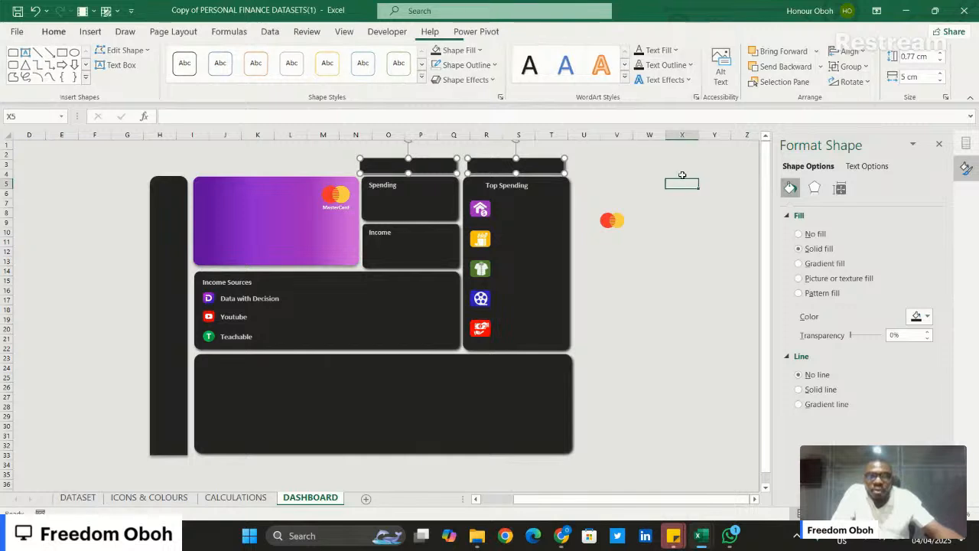
- Widen the slim bar above the Top Spending tile to 5.3 cm and nudge it slightly left to match the tile
click(472, 163)
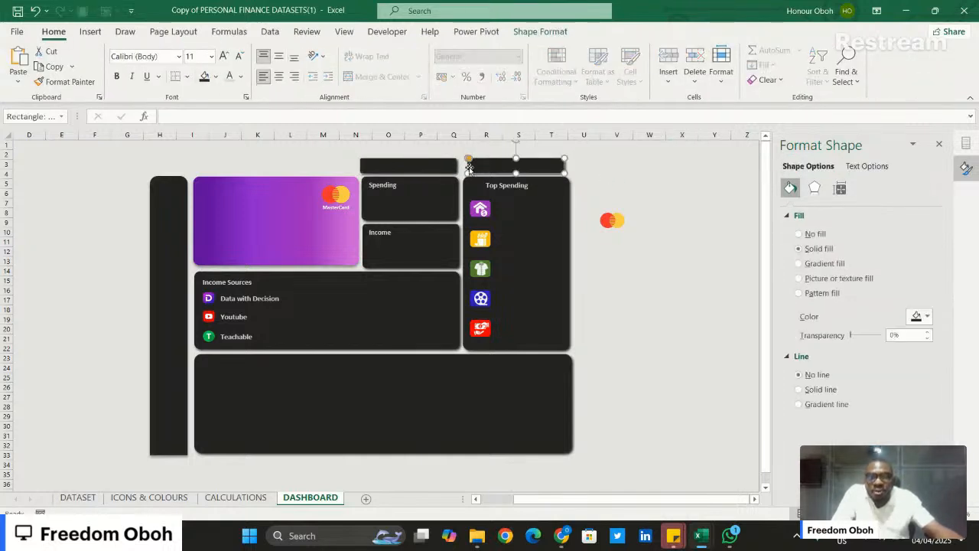
click(545, 33)
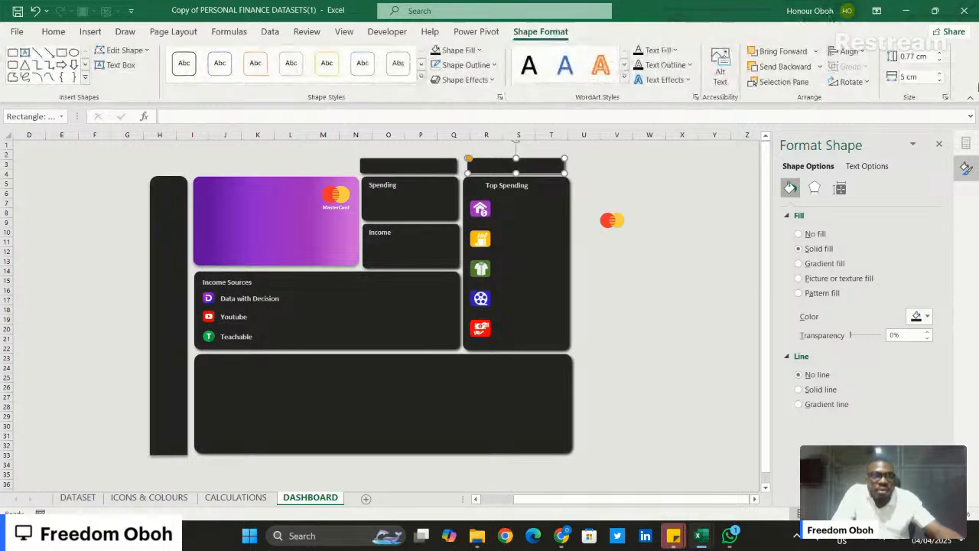
click(940, 73)
click(941, 74)
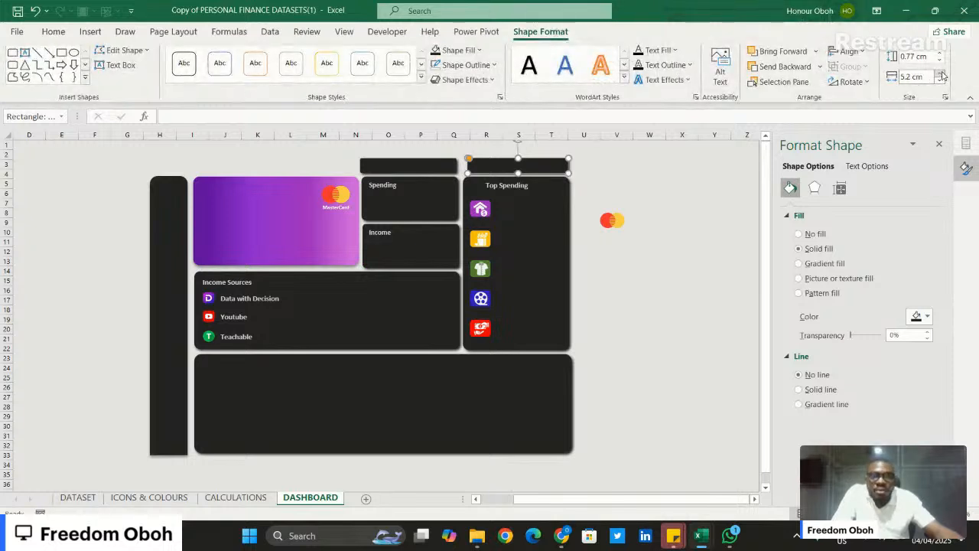
click(940, 73)
key(Left)
key(Left)
key(Left)
key(Left)
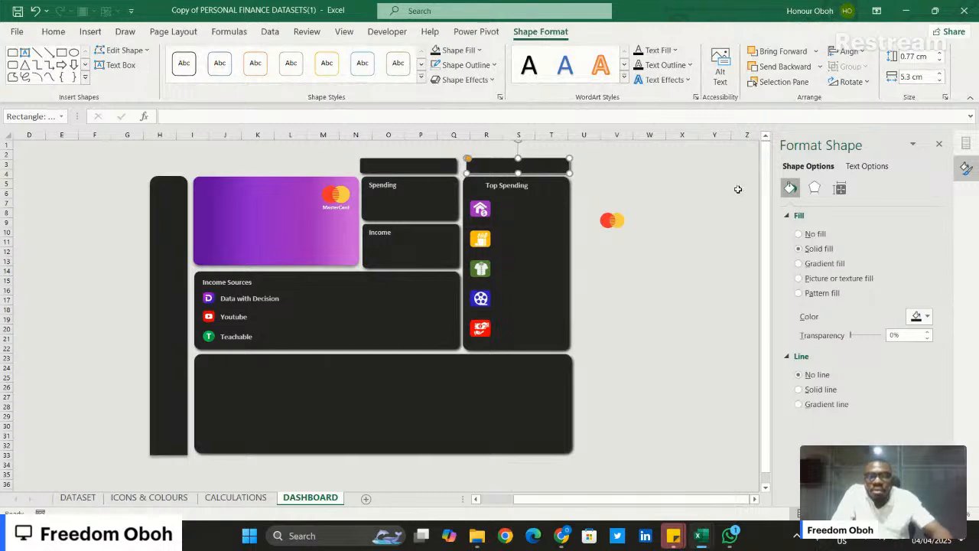
click(738, 189)
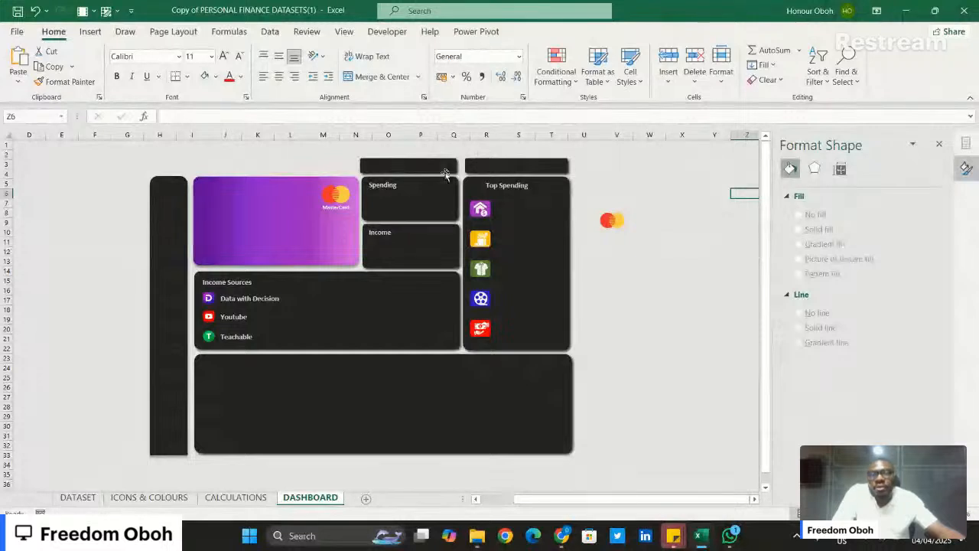
- Nudge the slim bar above the Spending tile slightly right to line up with the tile
click(446, 167)
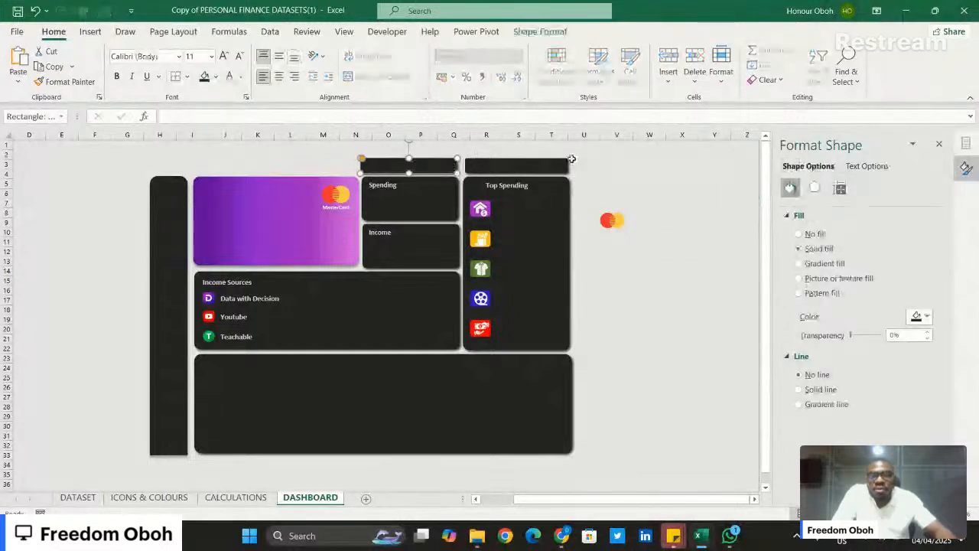
click(605, 185)
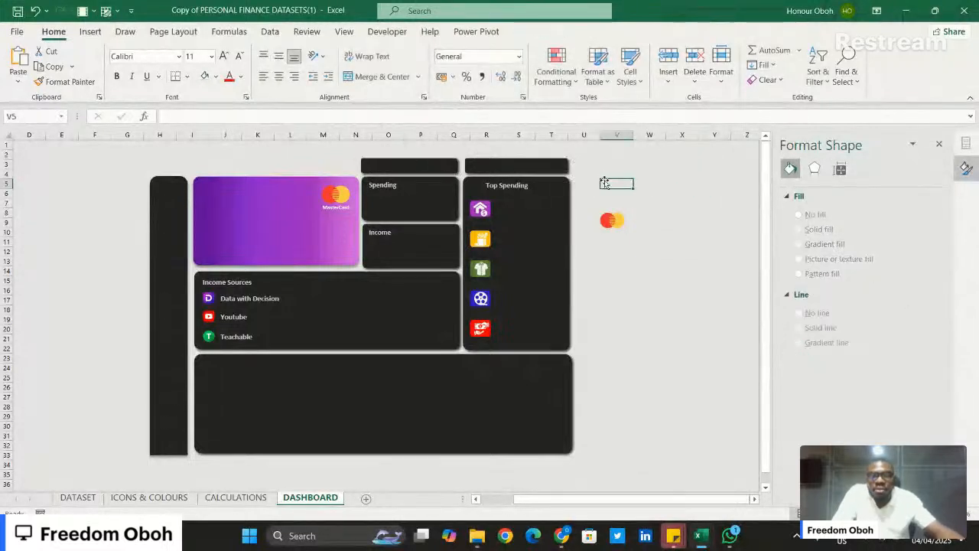
click(536, 164)
click(635, 171)
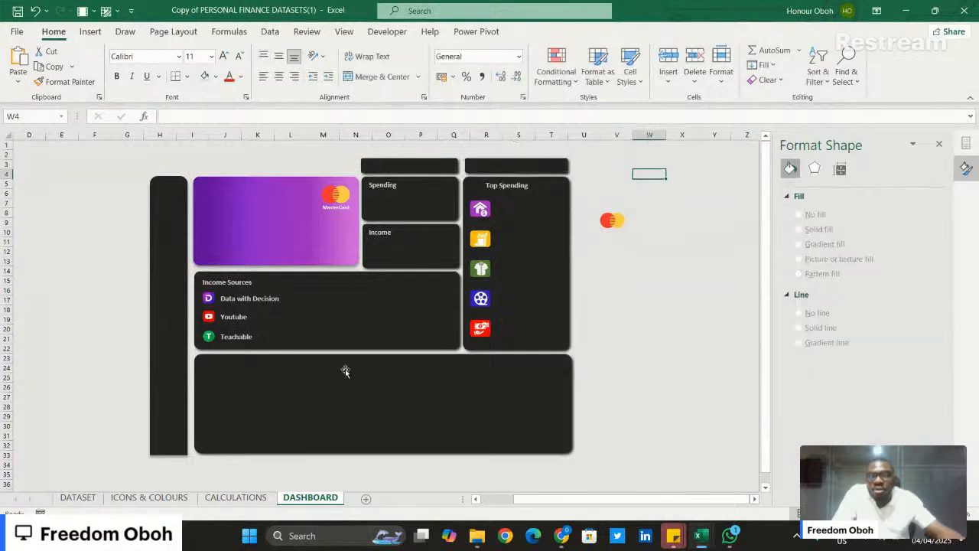
- Copy the two small purple navigation icons from the ICONS & COLOURS sheet and paste them beside the tiles on the DASHBOARD sheet
click(148, 497)
click(486, 262)
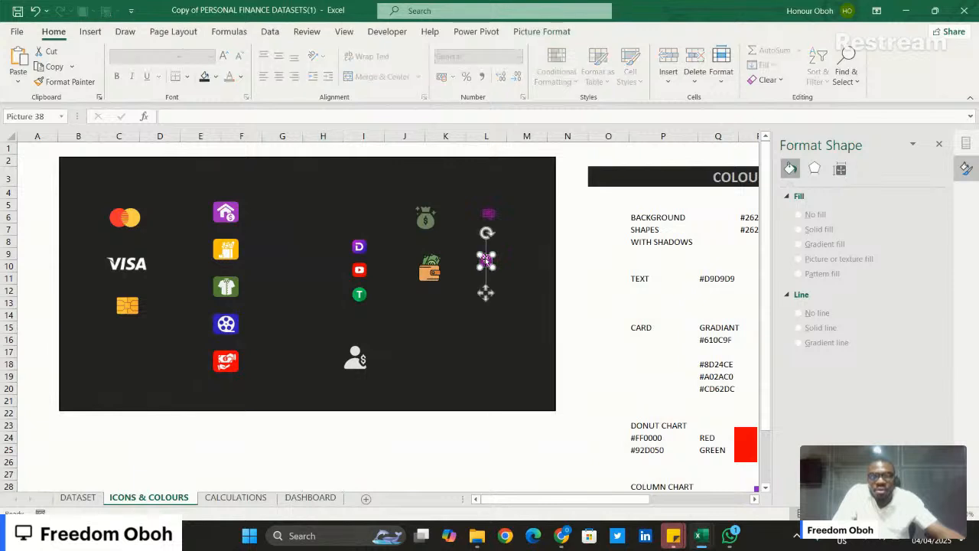
ctrl+click(491, 215)
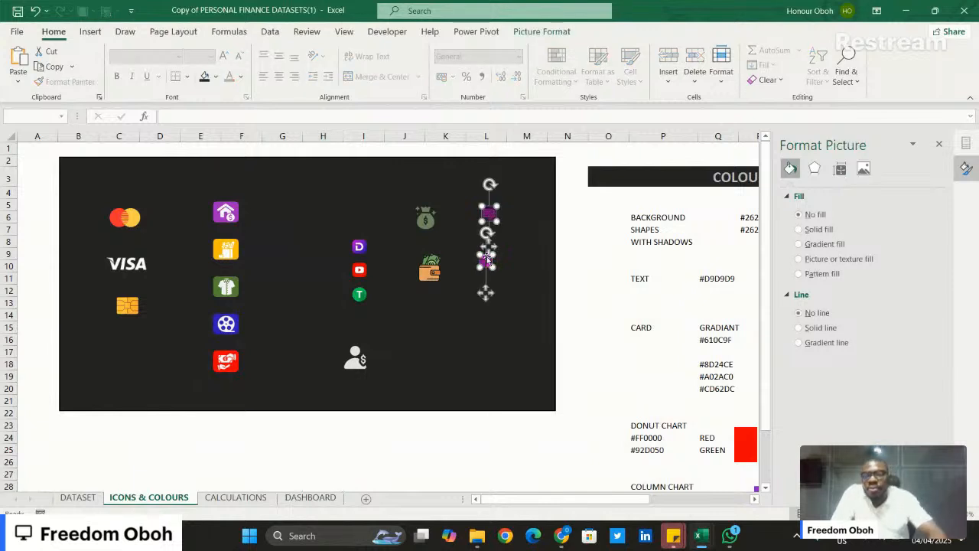
click(306, 496)
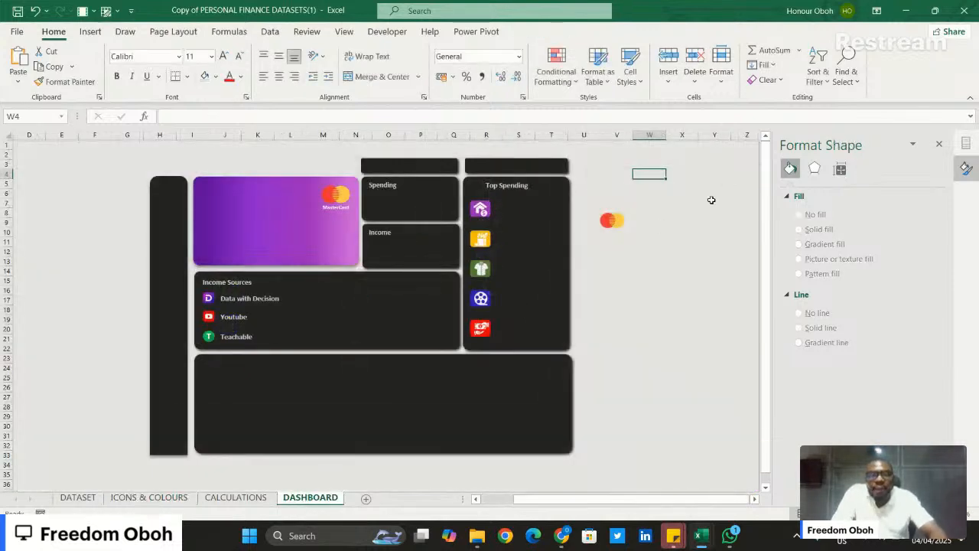
click(670, 260)
key(ctrl+v)
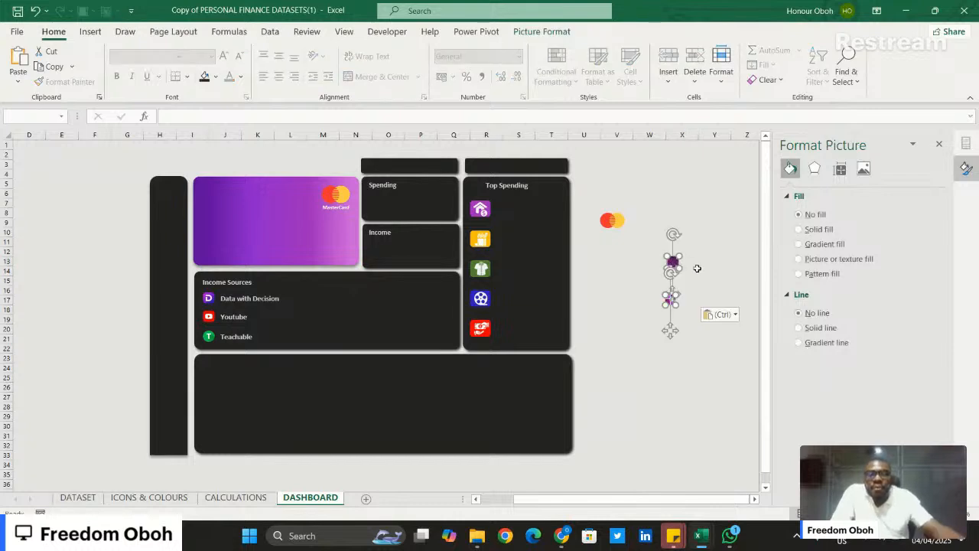
click(700, 270)
- Place the purple dashboard icon at the left end of the Spending bar and the other icon on the Top Spending bar
drag(676, 305, 372, 166)
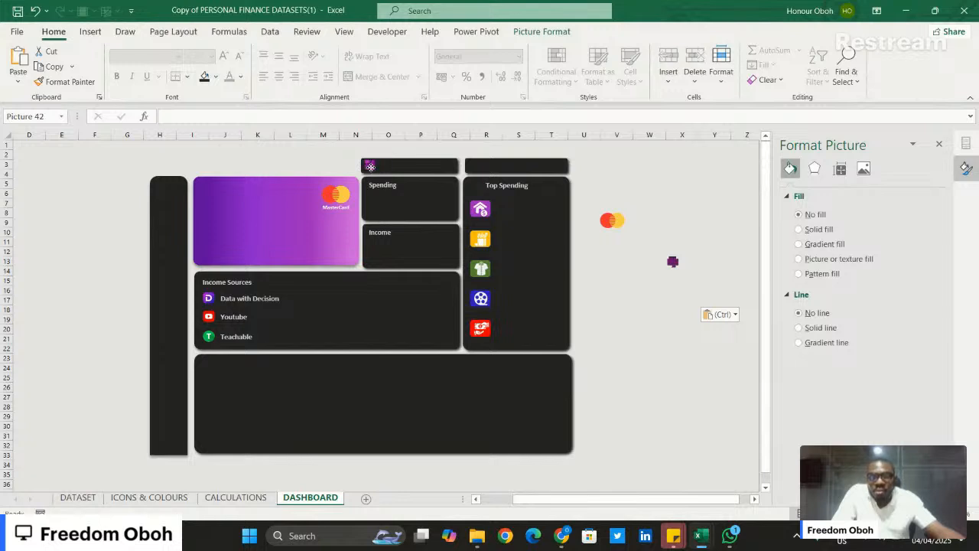
click(704, 228)
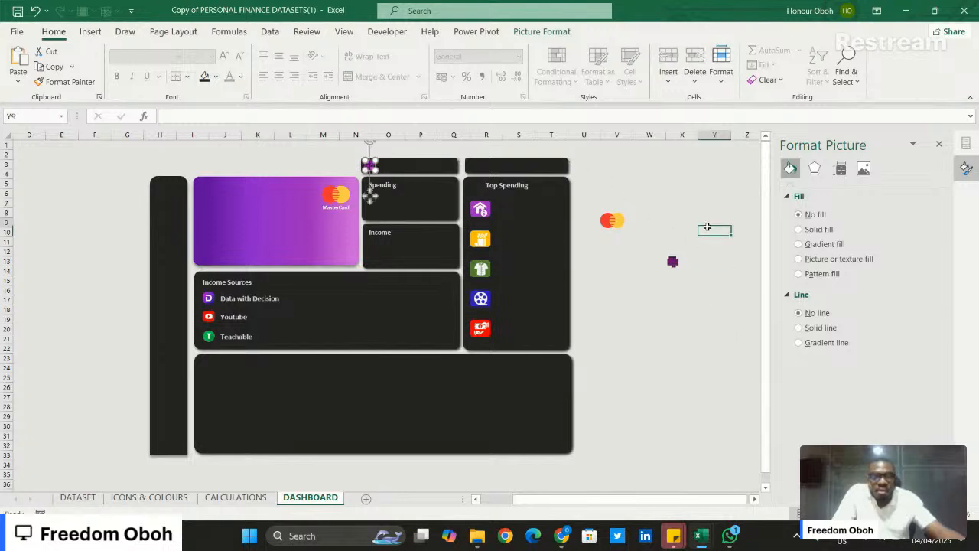
click(672, 261)
drag(672, 262, 479, 164)
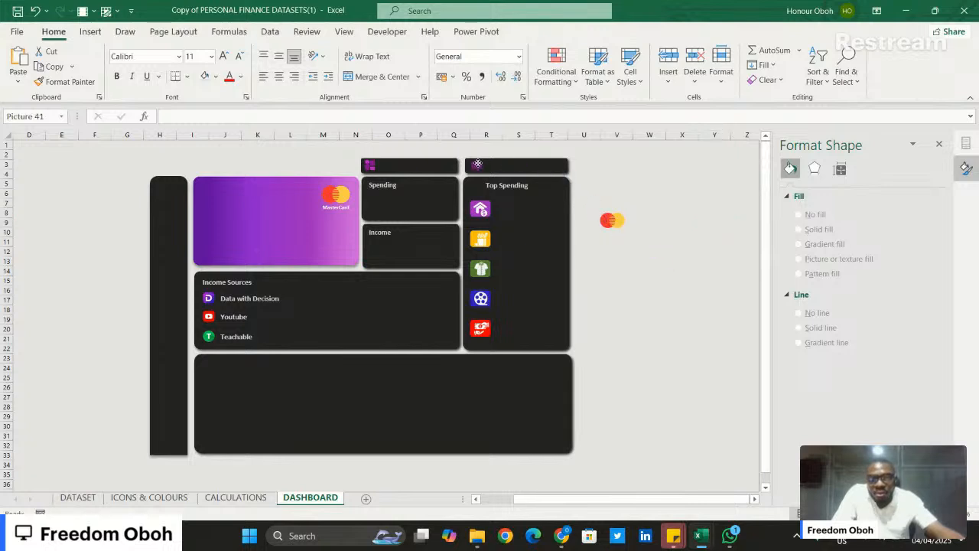
click(649, 163)
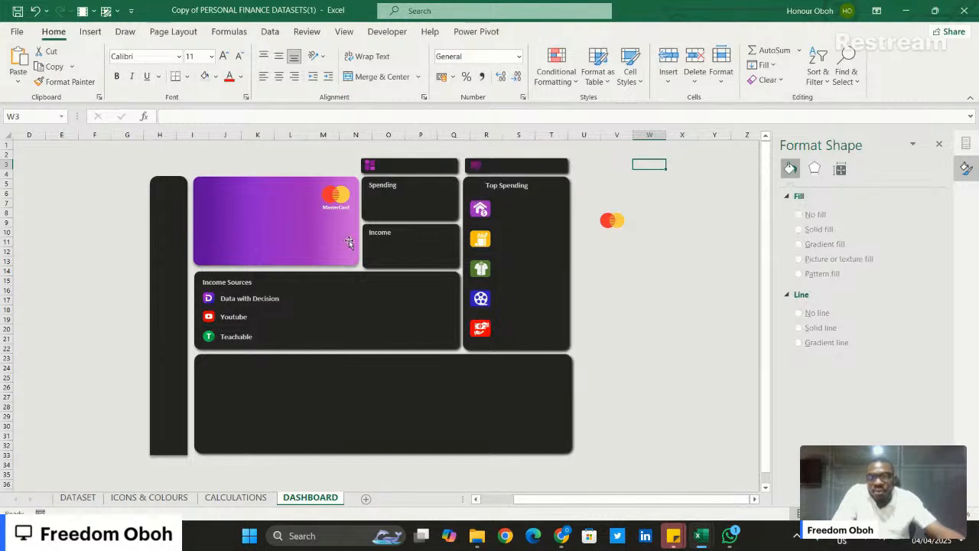
- Duplicate the Income Sources label, move the copy into the large bottom tile, and change its text to "Dashboard"
click(243, 281)
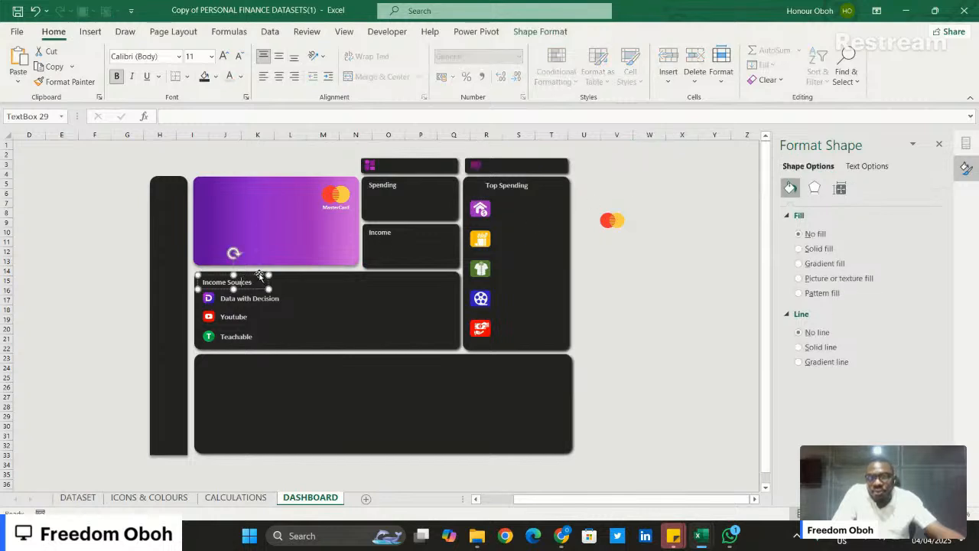
key(ctrl+d)
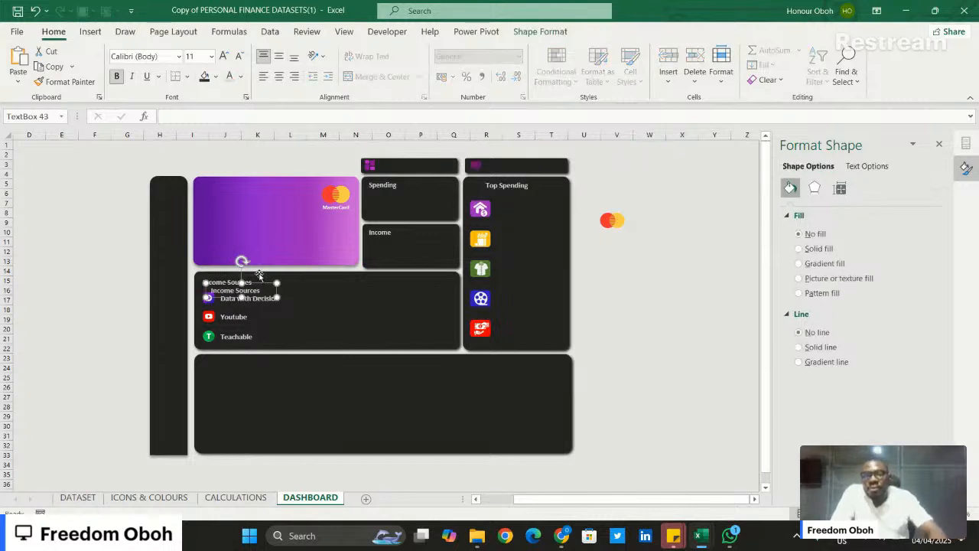
drag(262, 285, 517, 389)
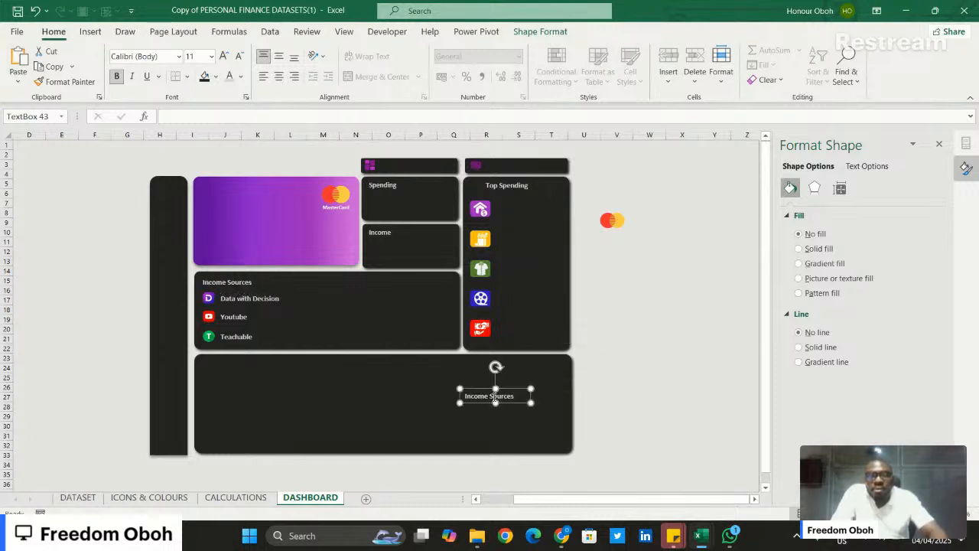
key(ctrl+a)
key(BackSpace)
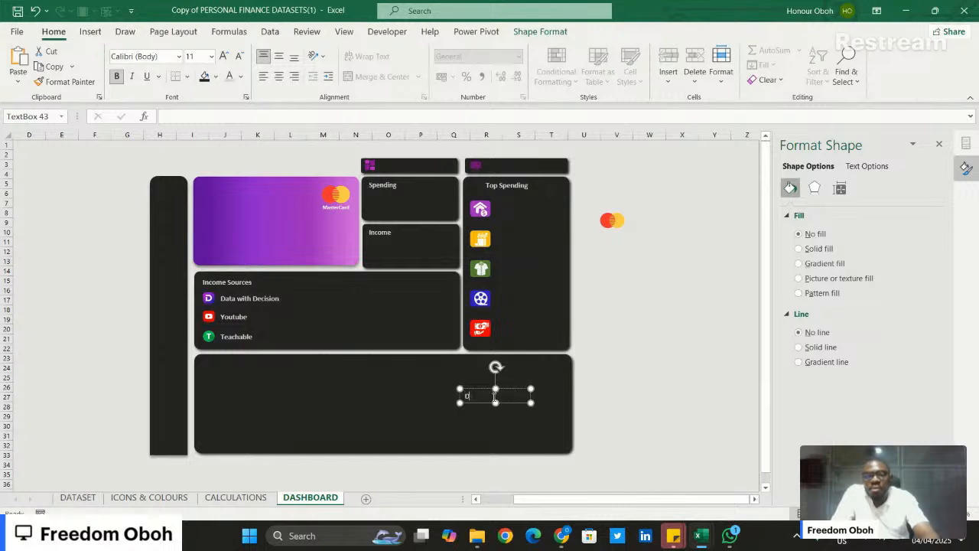
text(Dashboard)
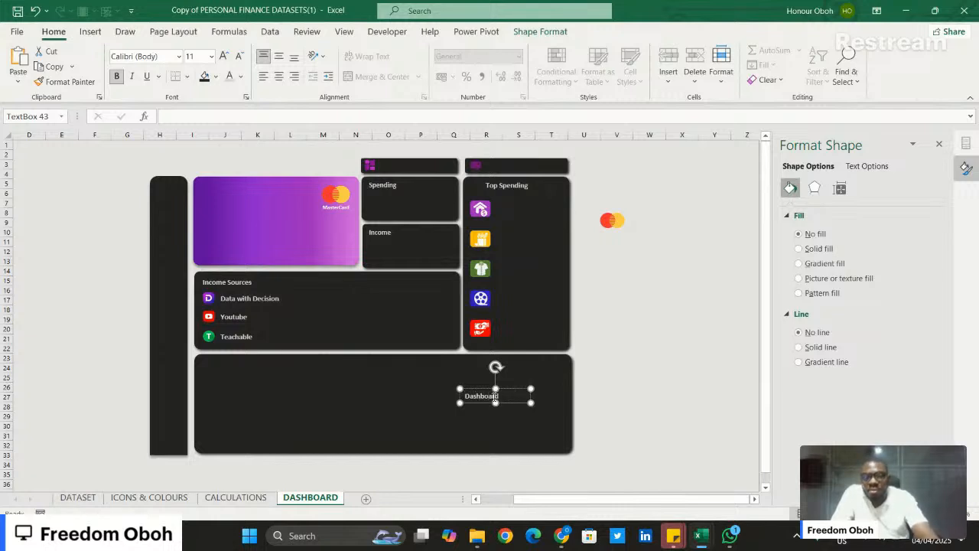
- Colour the Dashboard label text with the recently used purple and undo the stray move of the bottom tile
click(241, 77)
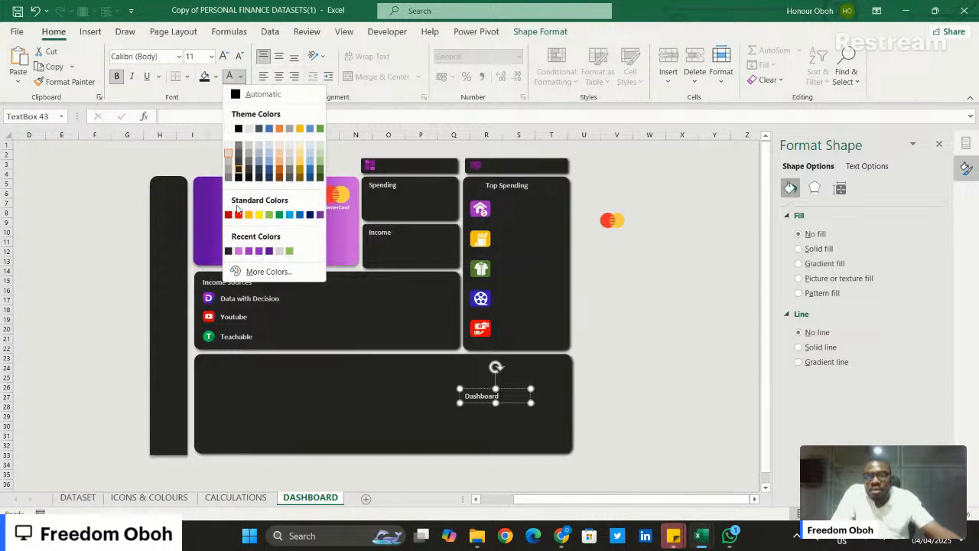
click(249, 251)
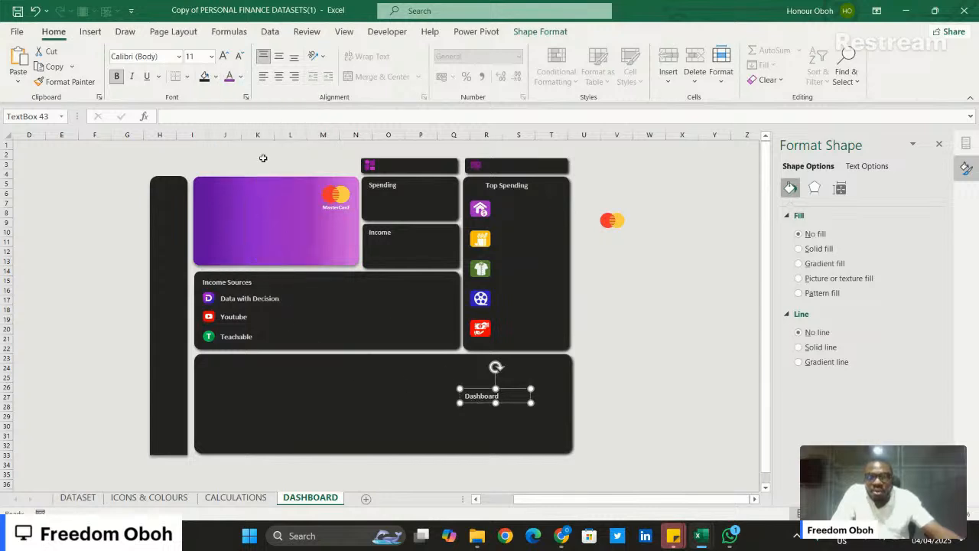
click(229, 76)
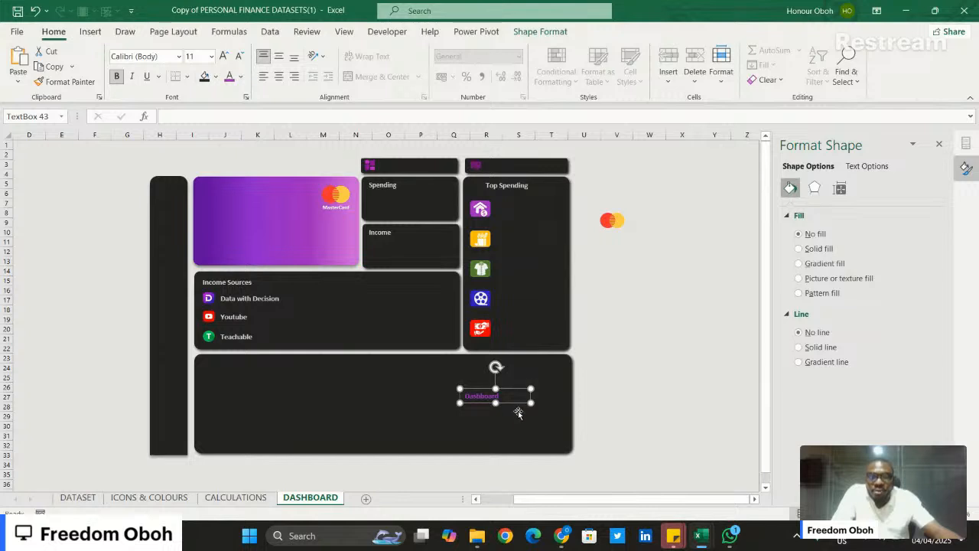
drag(517, 405, 515, 389)
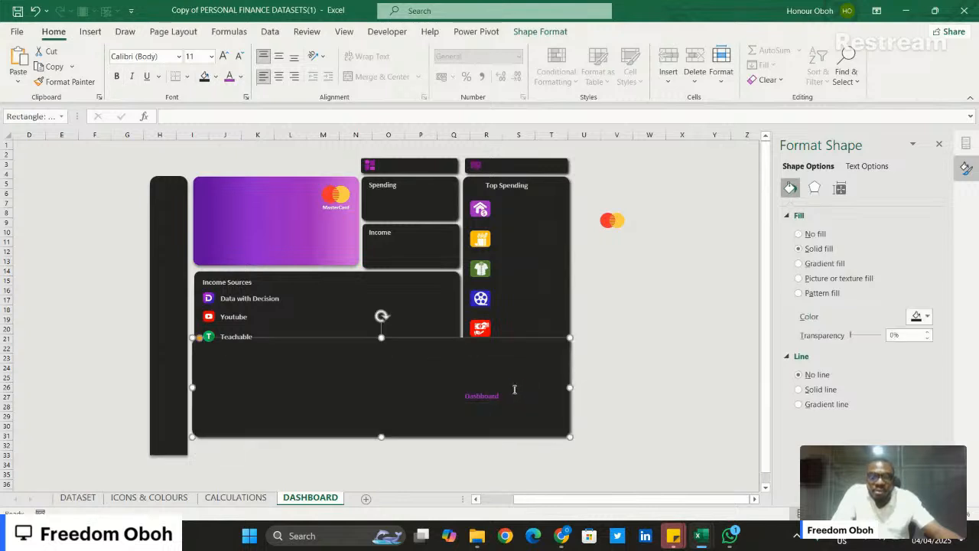
key(ctrl+z)
- Duplicate the purple Dashboard label, place the copy just below it, and change its text to "Spreedsheet"
click(494, 390)
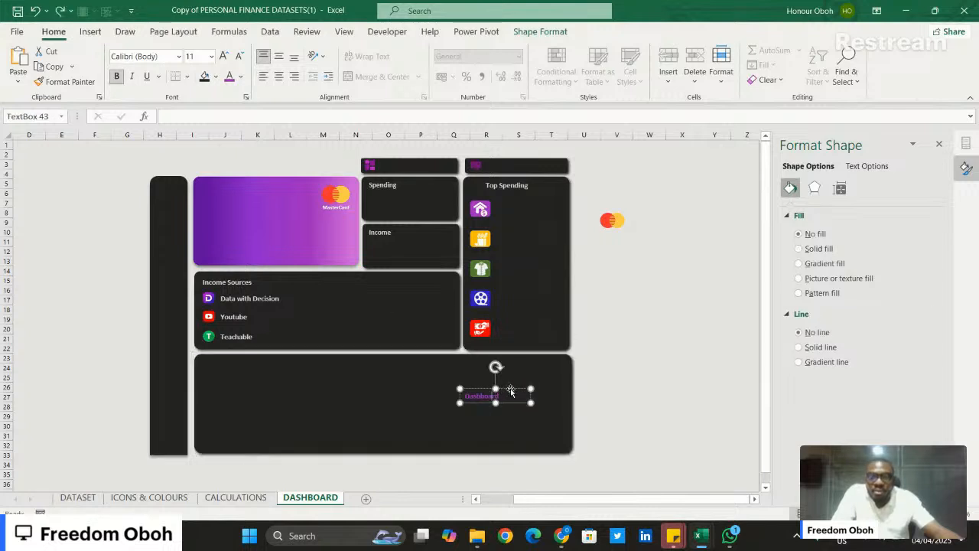
key(ctrl+d)
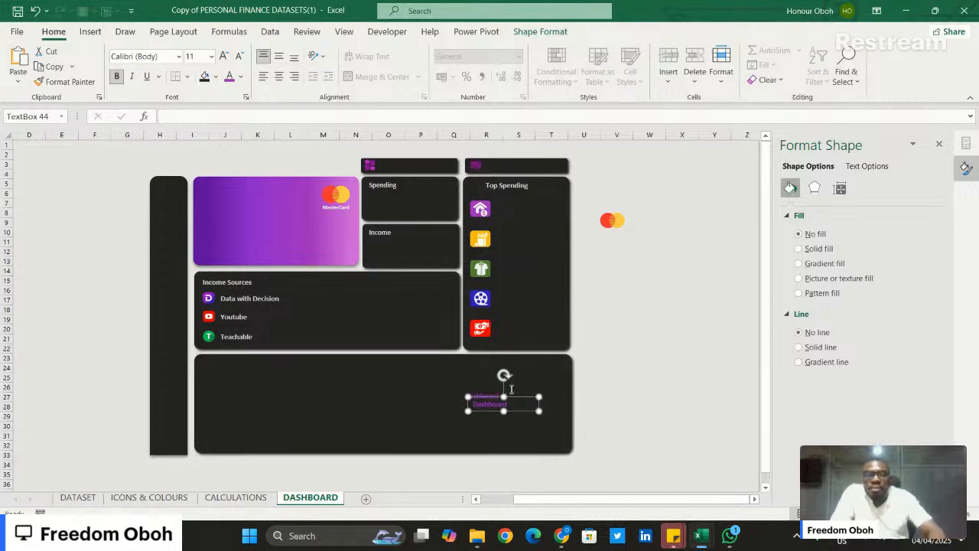
drag(514, 401, 514, 404)
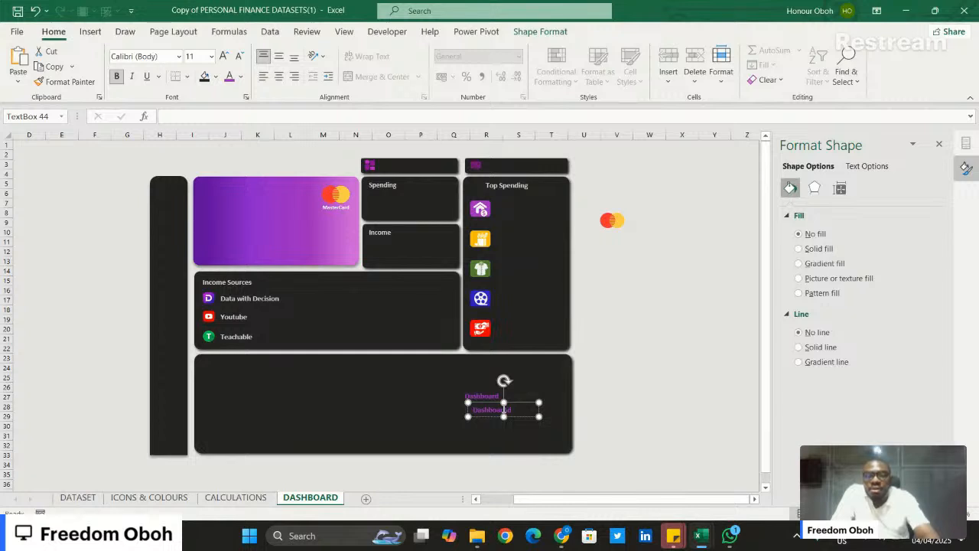
double_click(504, 410)
text(Us)
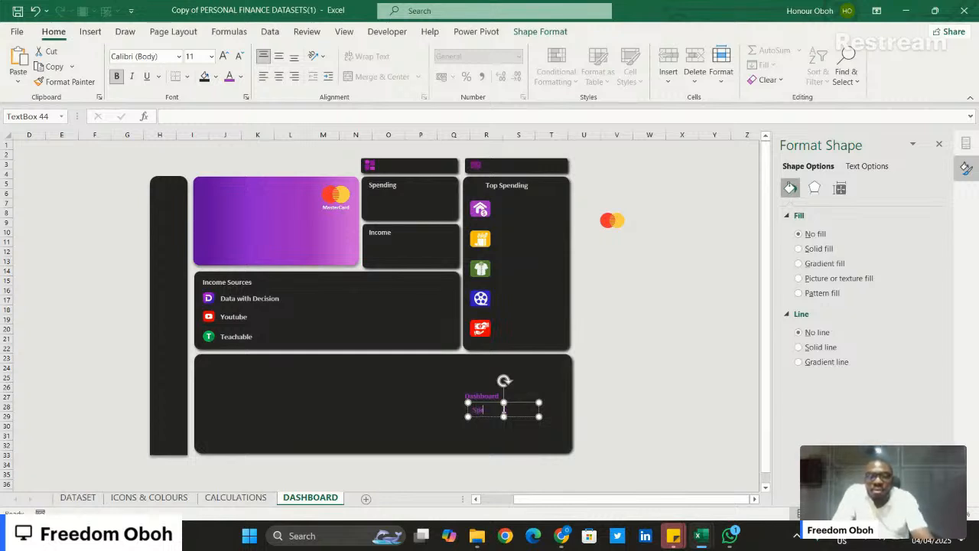
text(end)
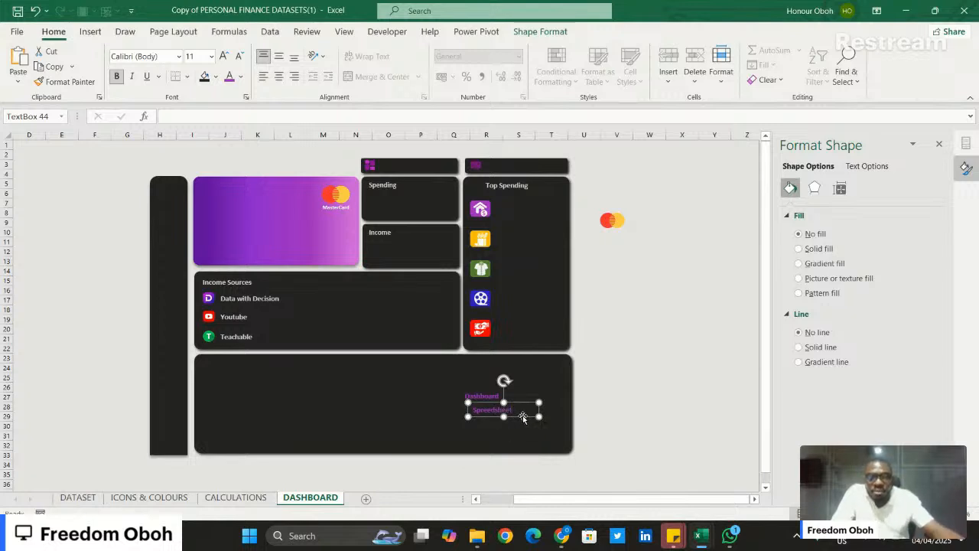
- Move the Spreedsheet label onto the bar above Top Spending and the Dashboard label onto the bar above Spending
drag(522, 415, 539, 174)
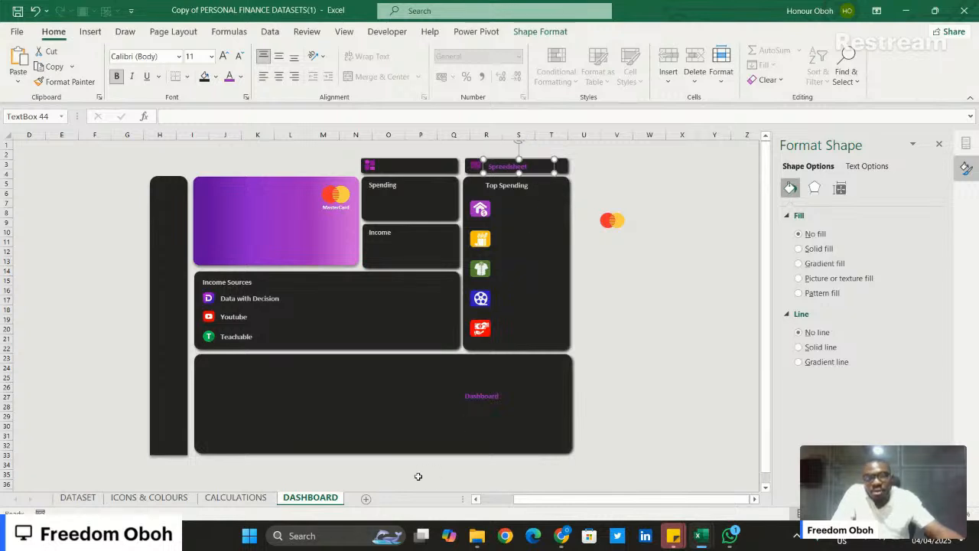
click(499, 397)
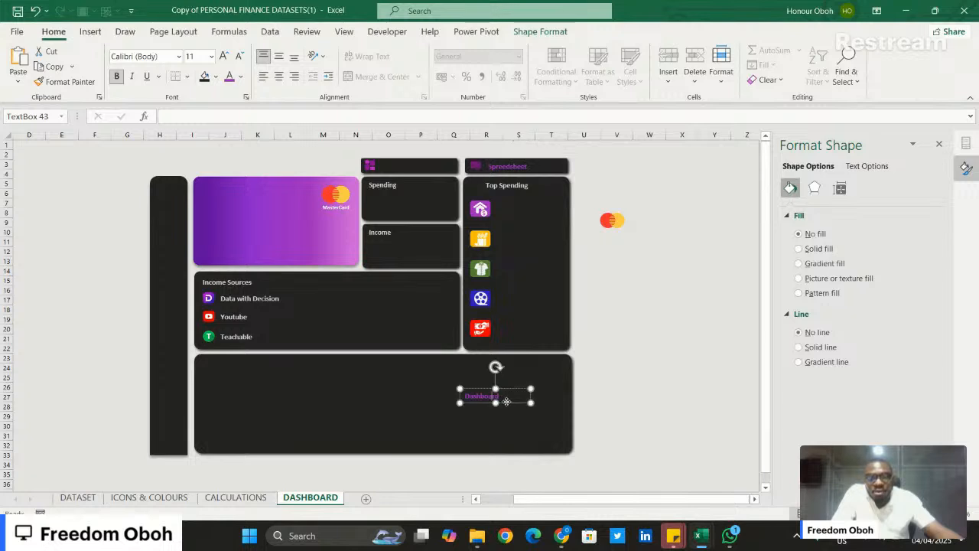
drag(506, 402, 427, 172)
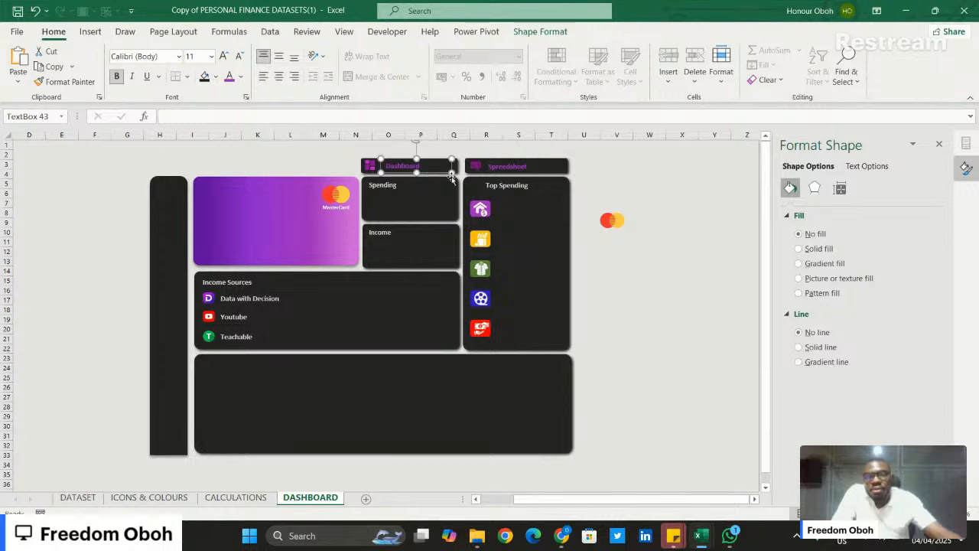
click(649, 164)
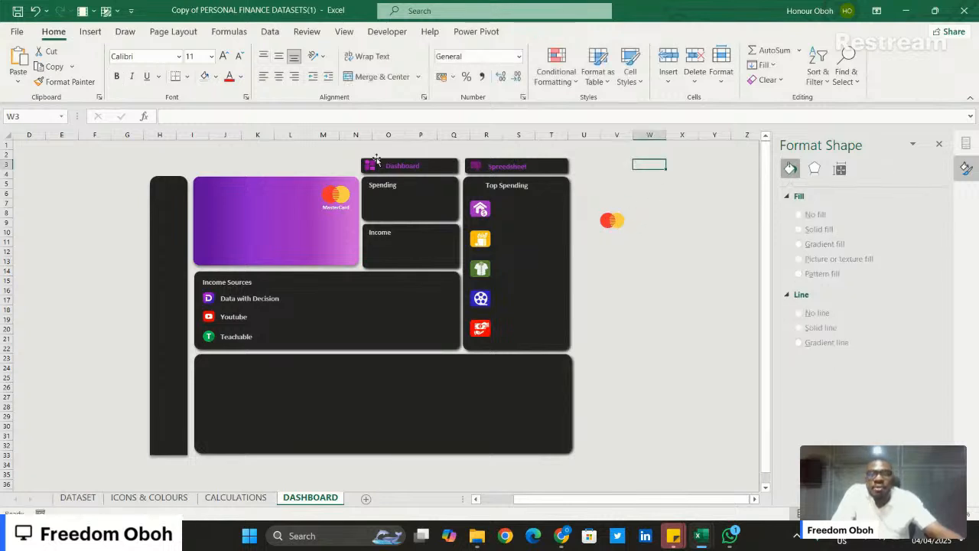
- Link the Dashboard label to cell A1 of the DASHBOARD sheet in this document and test the link
click(457, 166)
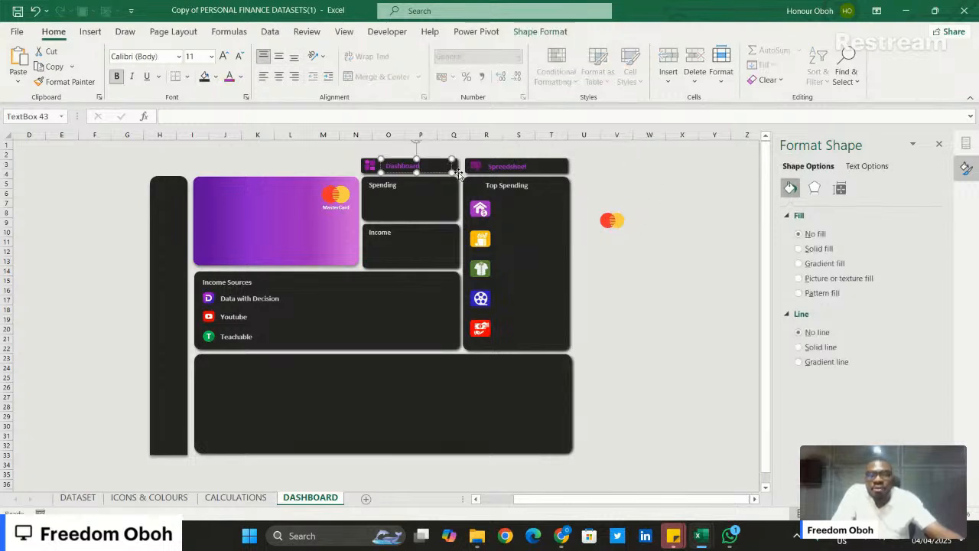
click(446, 166)
right_click(446, 166)
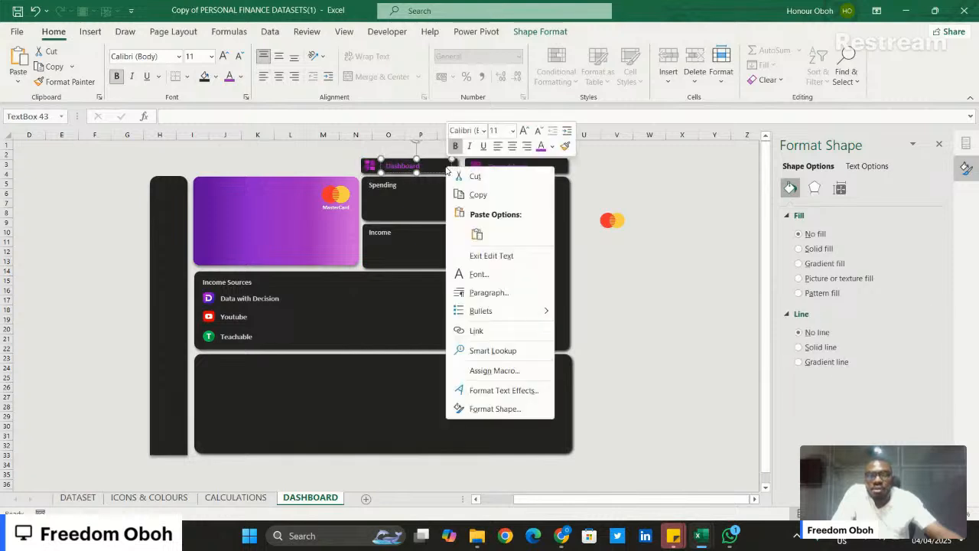
click(476, 330)
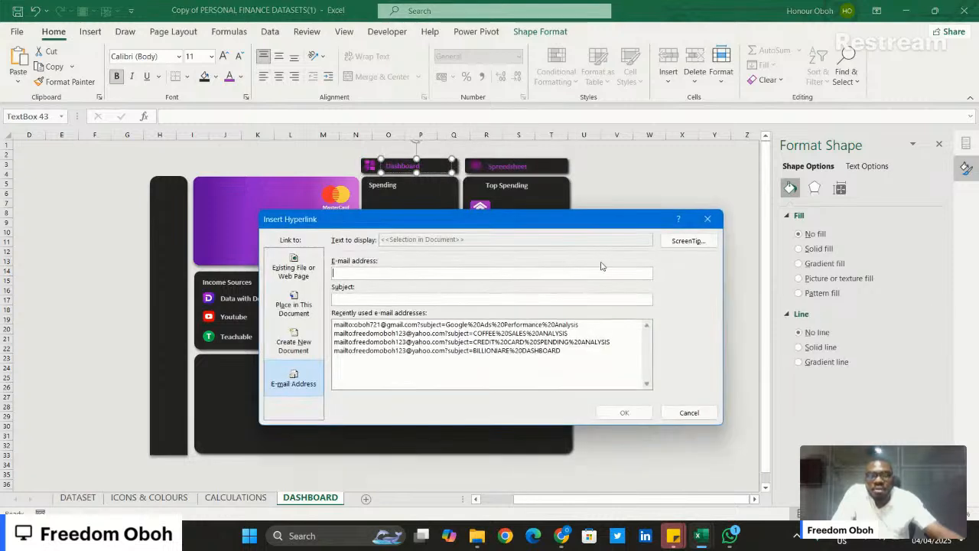
click(293, 306)
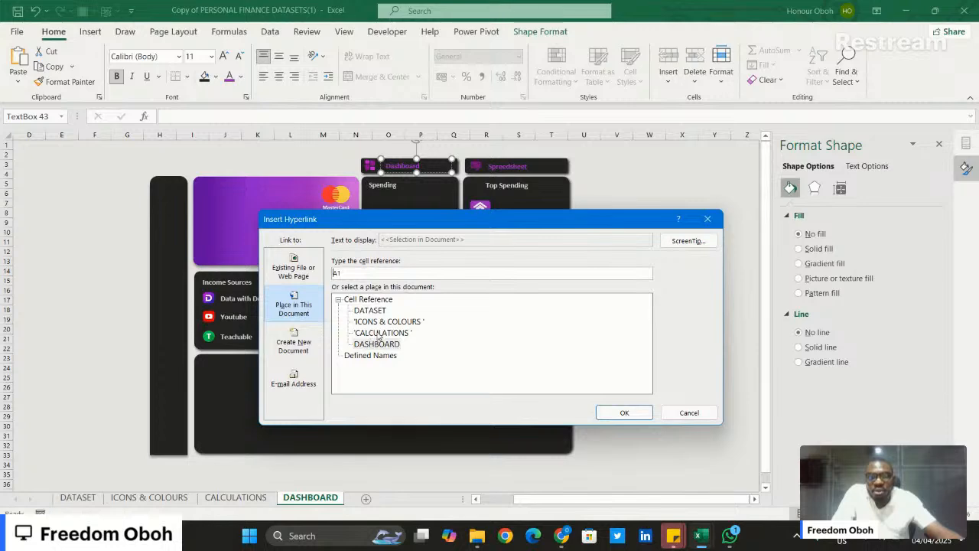
click(378, 345)
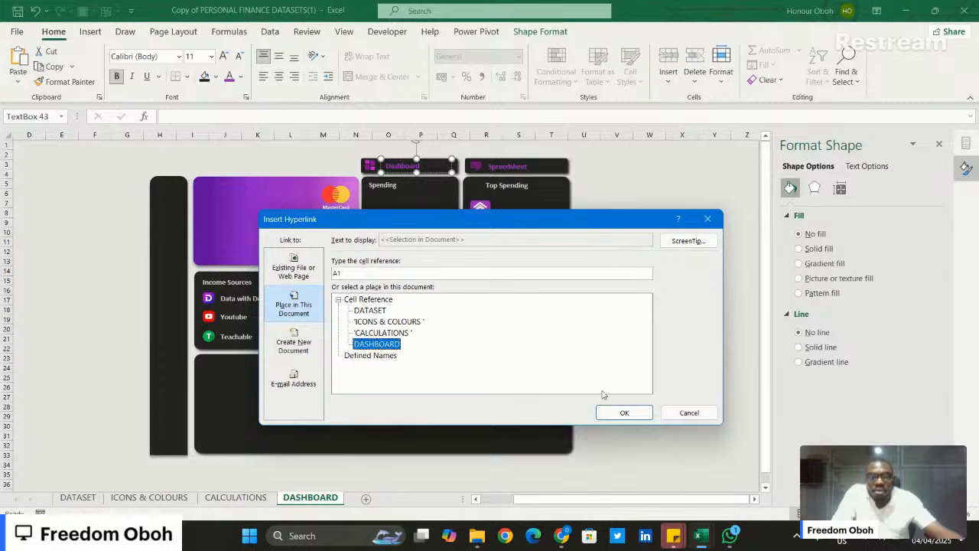
click(622, 412)
click(684, 192)
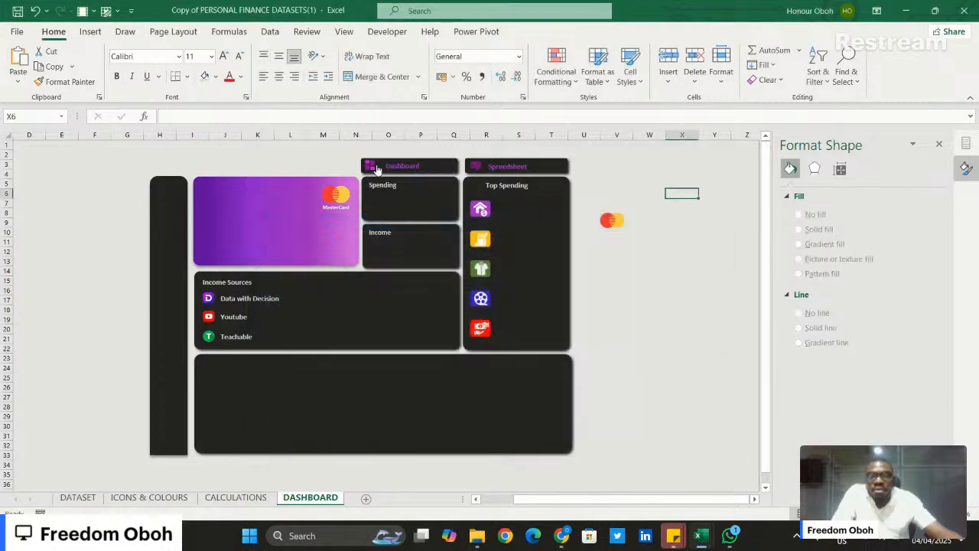
click(406, 166)
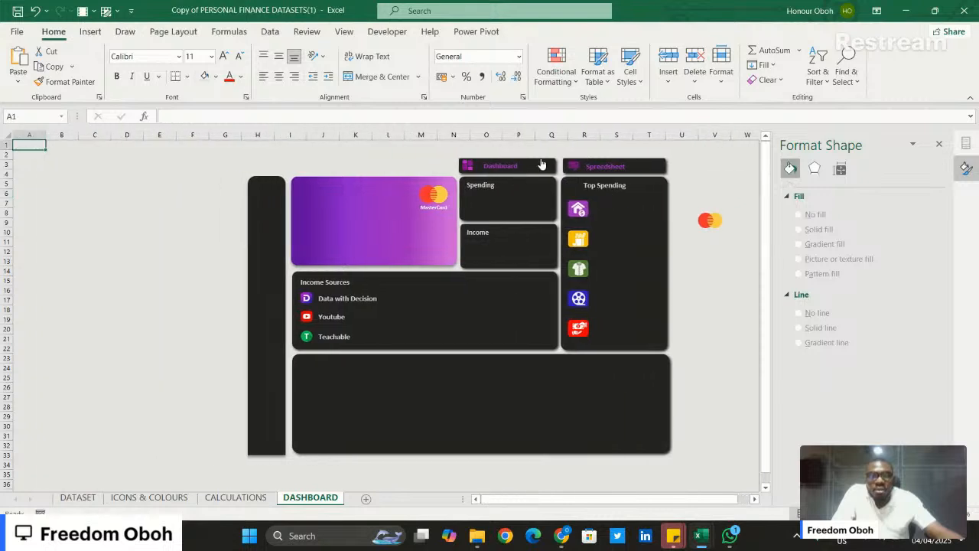
- Link the Spreedsheet label to cell A1 of the DATASET sheet, test the link, and return to the DASHBOARD sheet
click(651, 166)
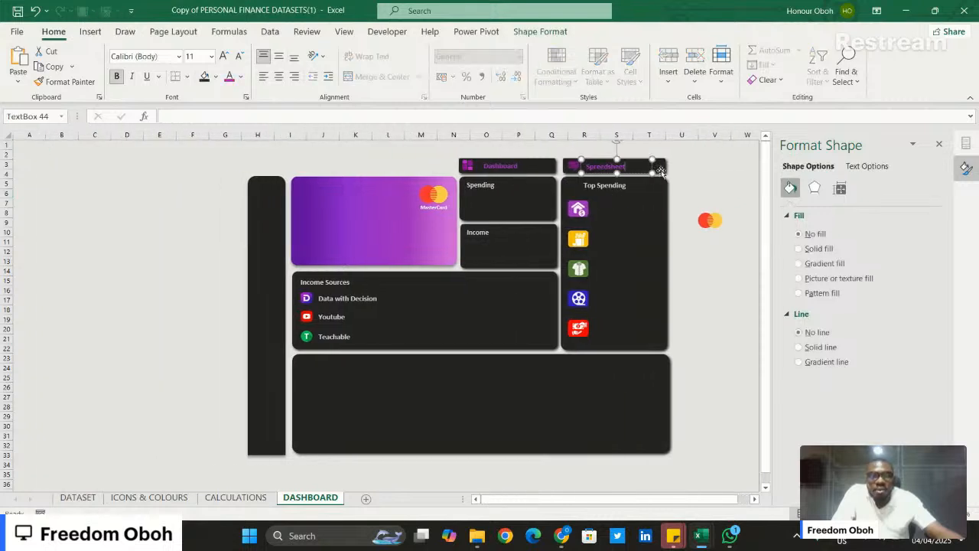
right_click(661, 172)
click(703, 161)
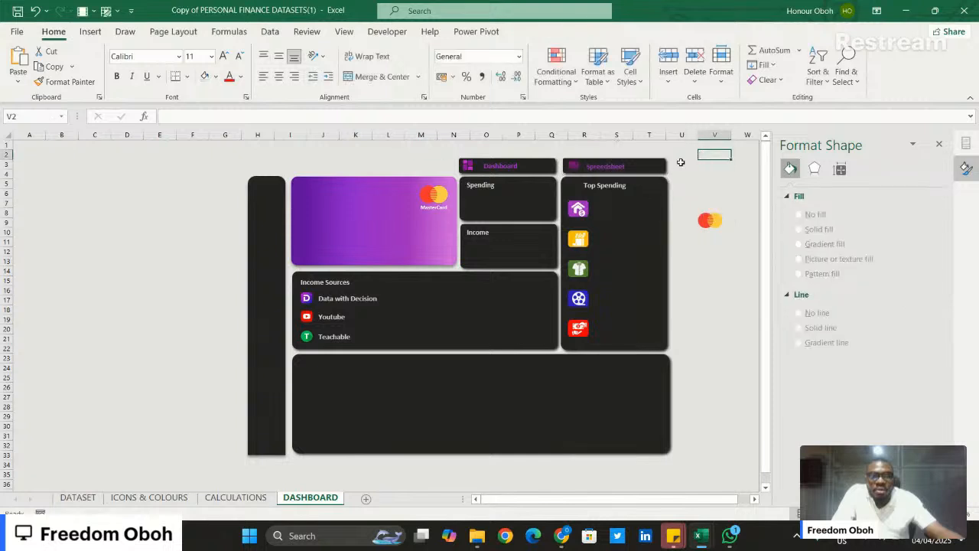
click(618, 166)
right_click(618, 167)
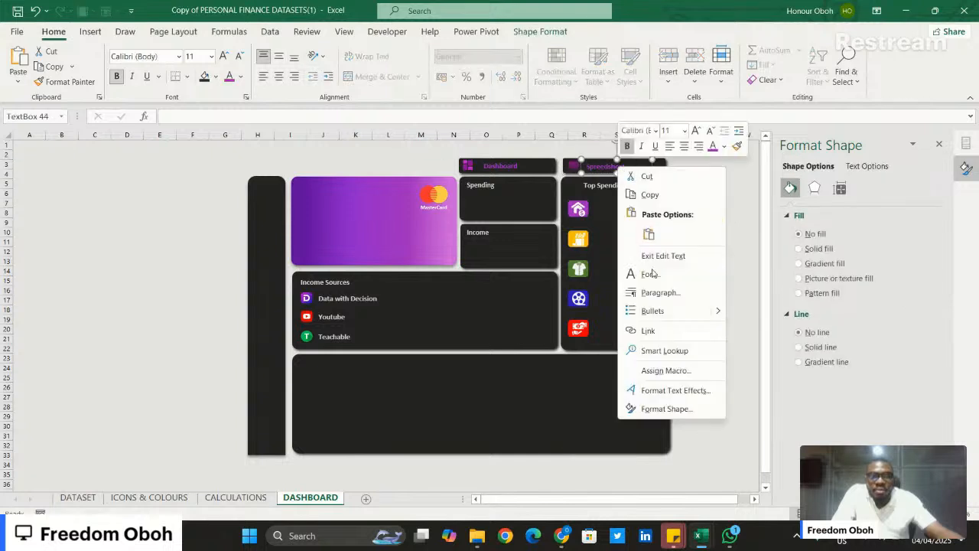
click(648, 331)
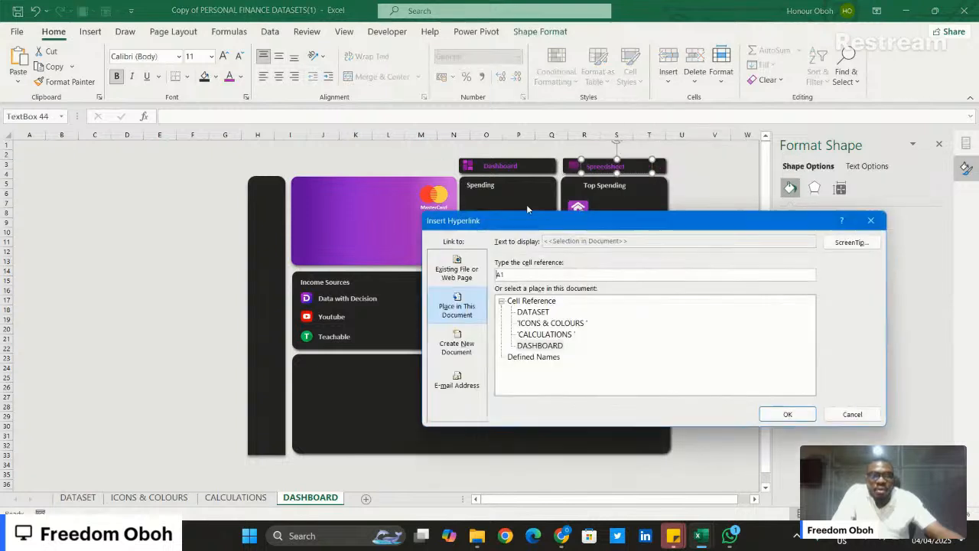
click(550, 334)
click(542, 313)
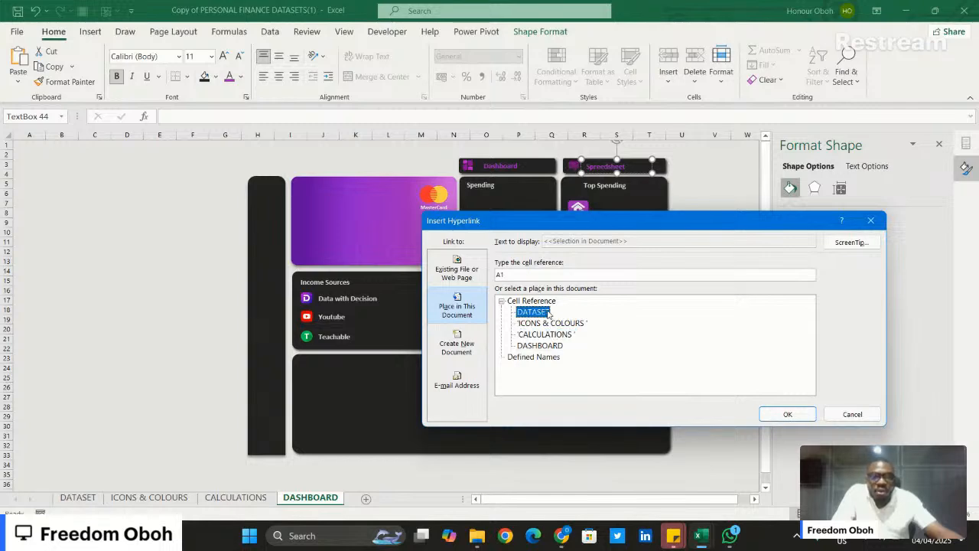
click(787, 414)
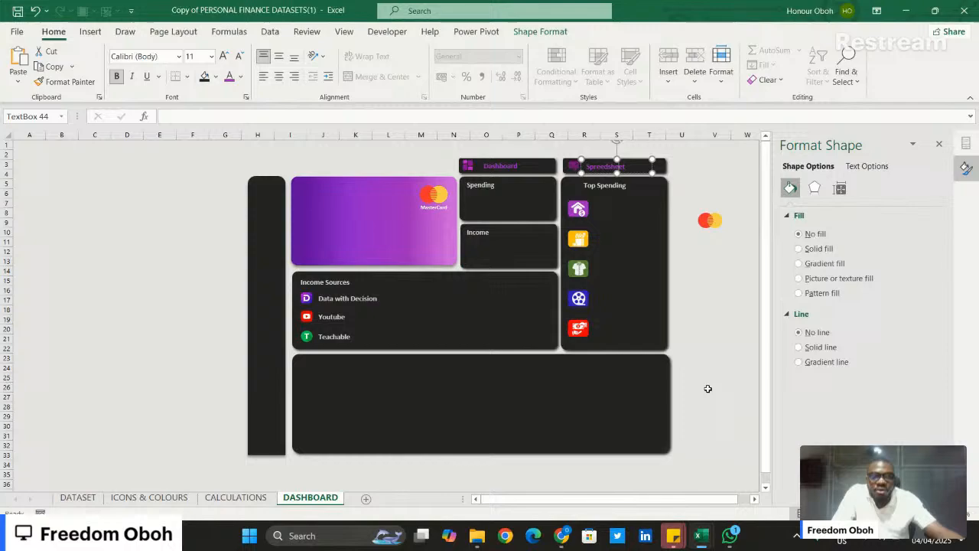
click(713, 335)
click(643, 173)
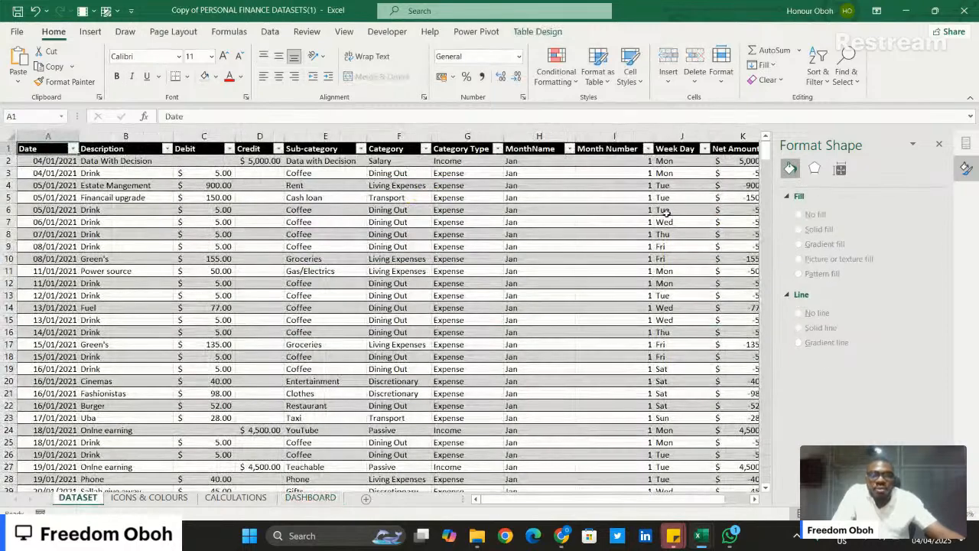
click(319, 492)
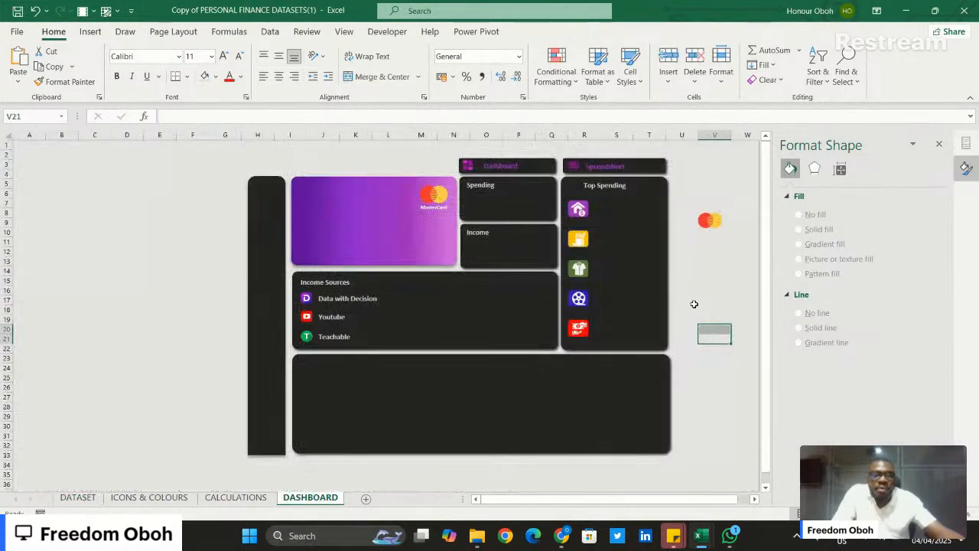
- Close the Format Shape pane and delete the spare Mastercard logo lying outside the dashboard tiles
click(966, 169)
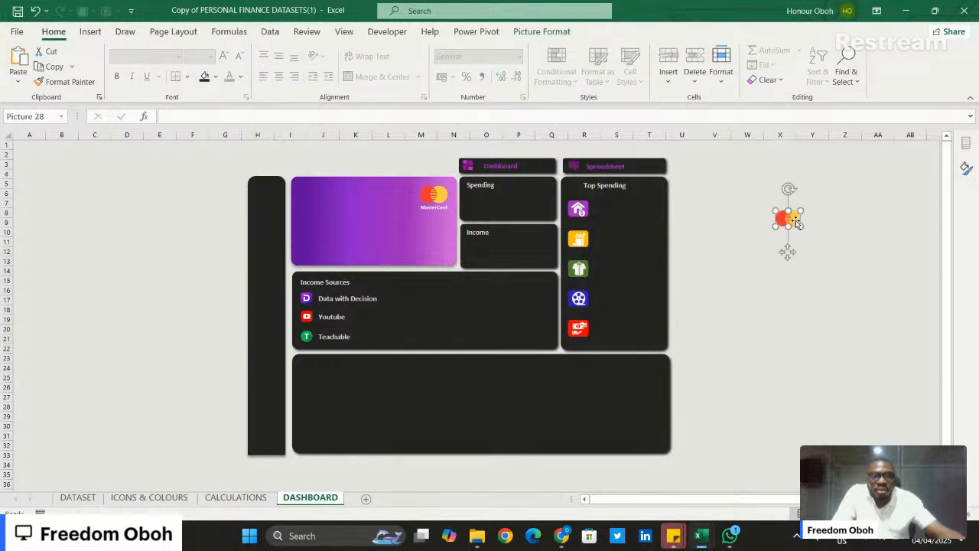
key(Escape)
click(804, 337)
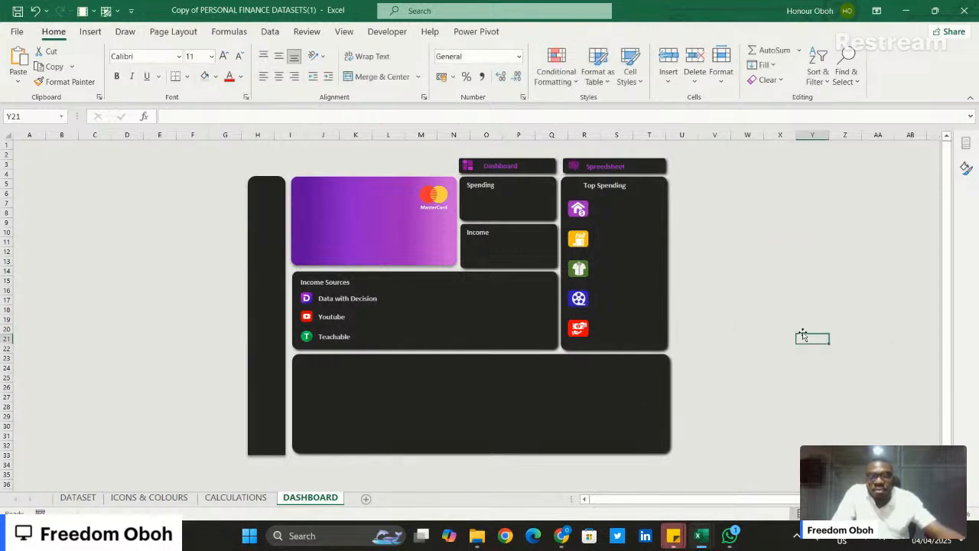
- Paste a copy of the purple Dashboard label into the empty area beside the tiles and change its text to "Weekly Trend Income and Spending"
key(ctrl+v)
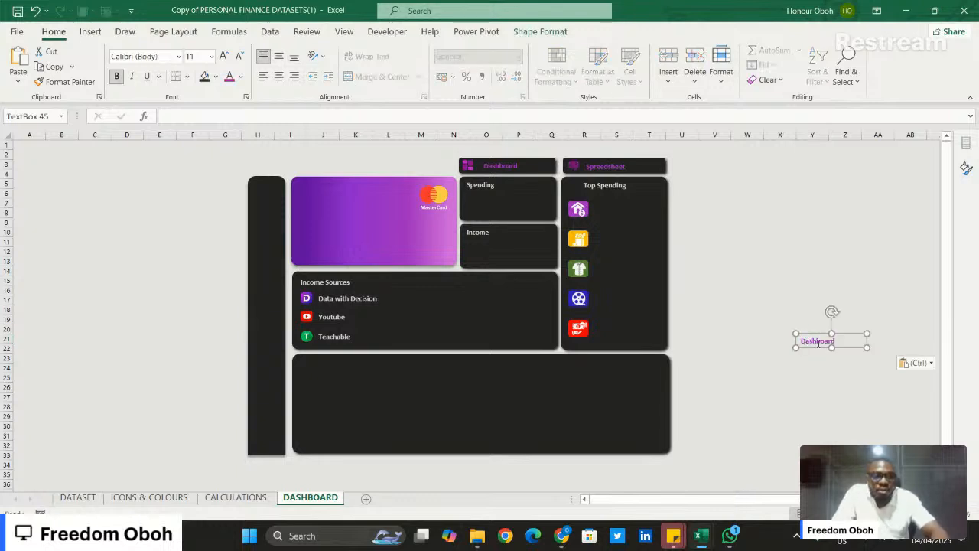
double_click(819, 341)
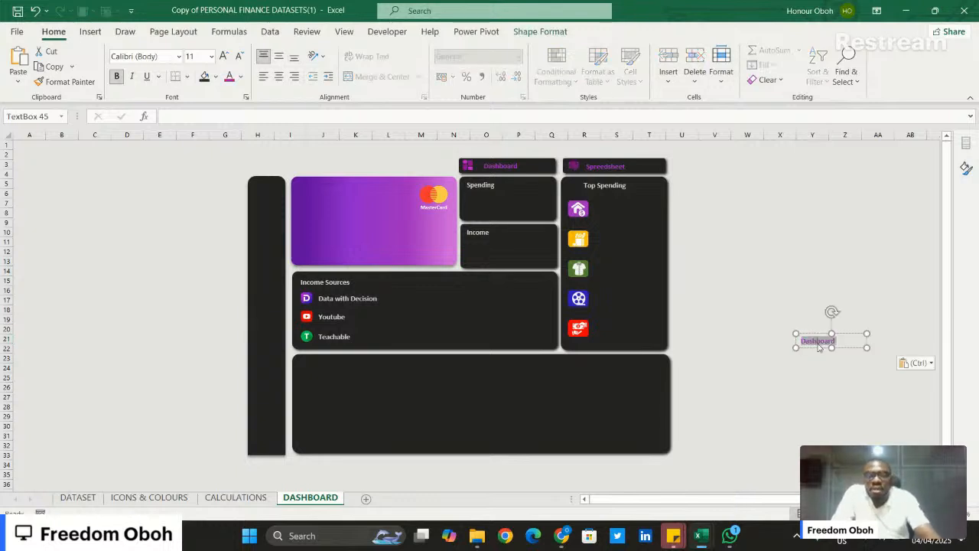
text(Weekly Tr)
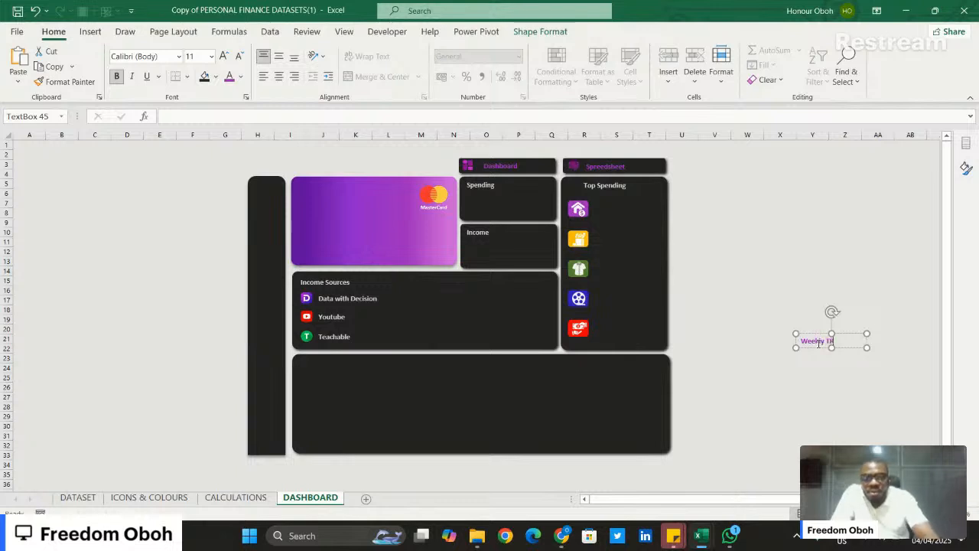
key(BackSpace)
key(BackSpace)
key(BackSpace)
key(BackSpace)
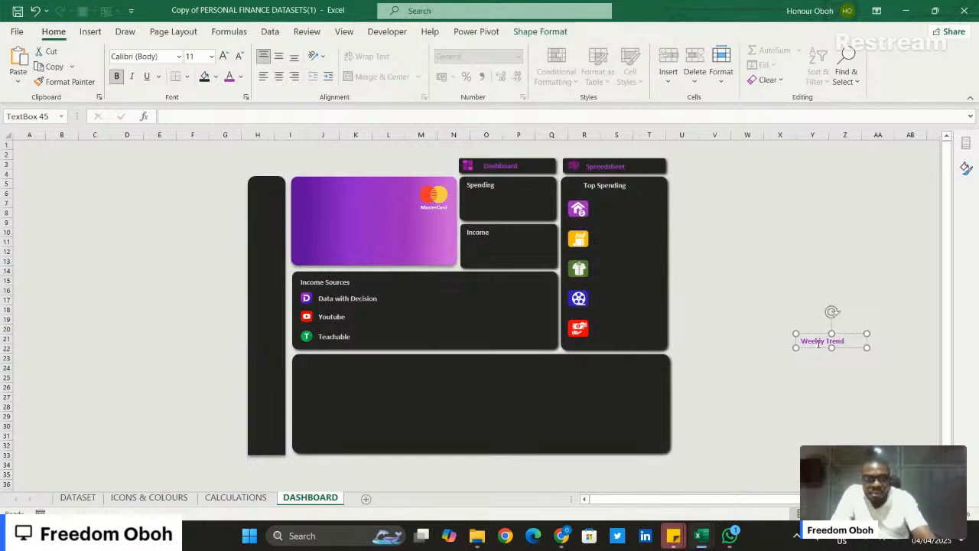
text(rend INco)
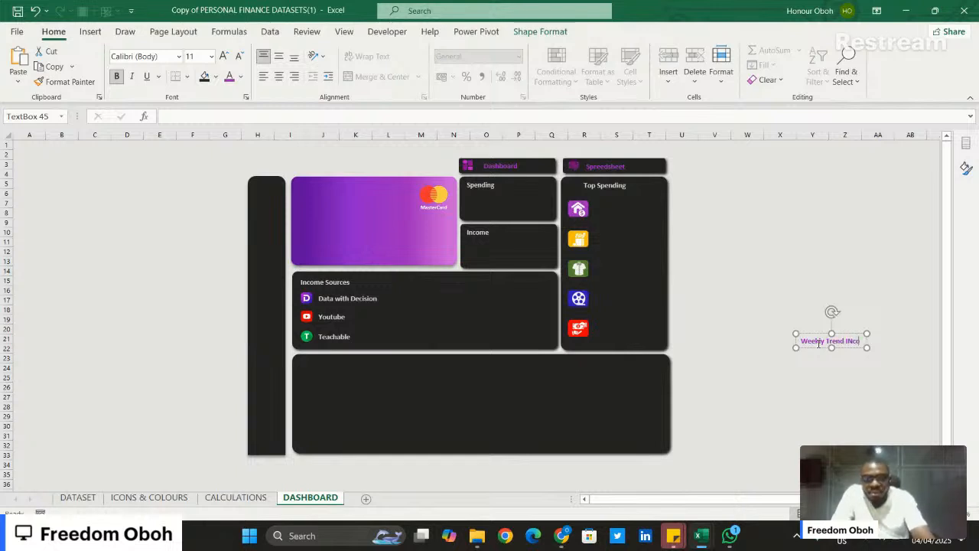
text(me)
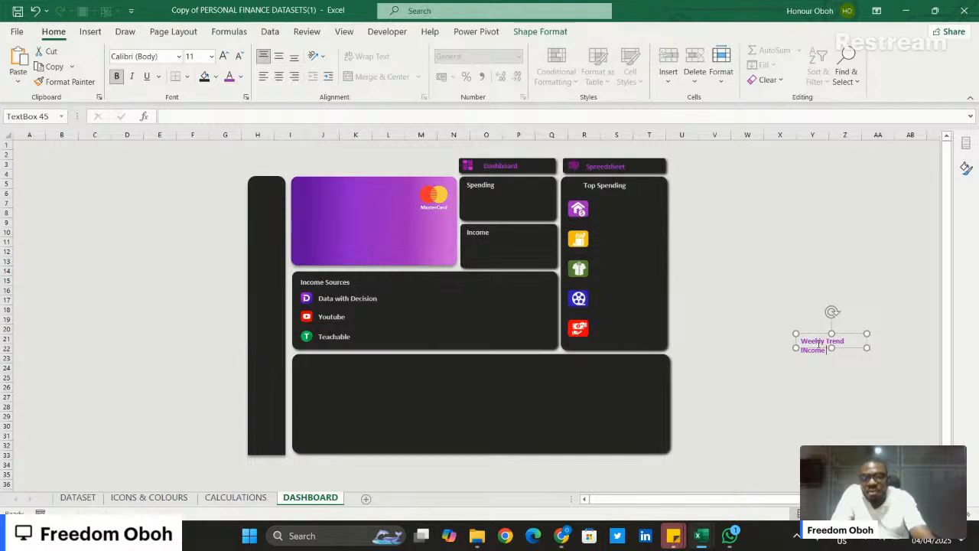
key(Home)
text(Ex)
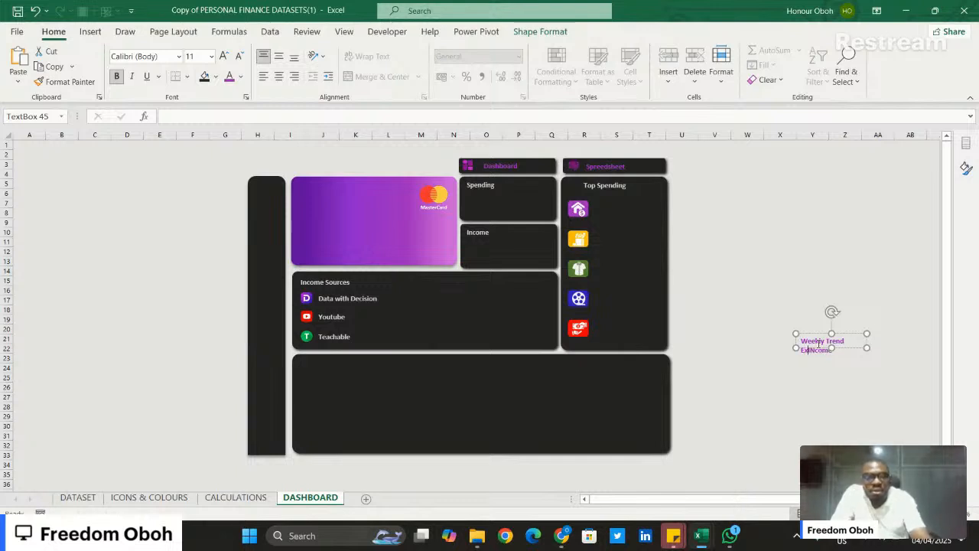
key(BackSpace)
key(BackSpace)
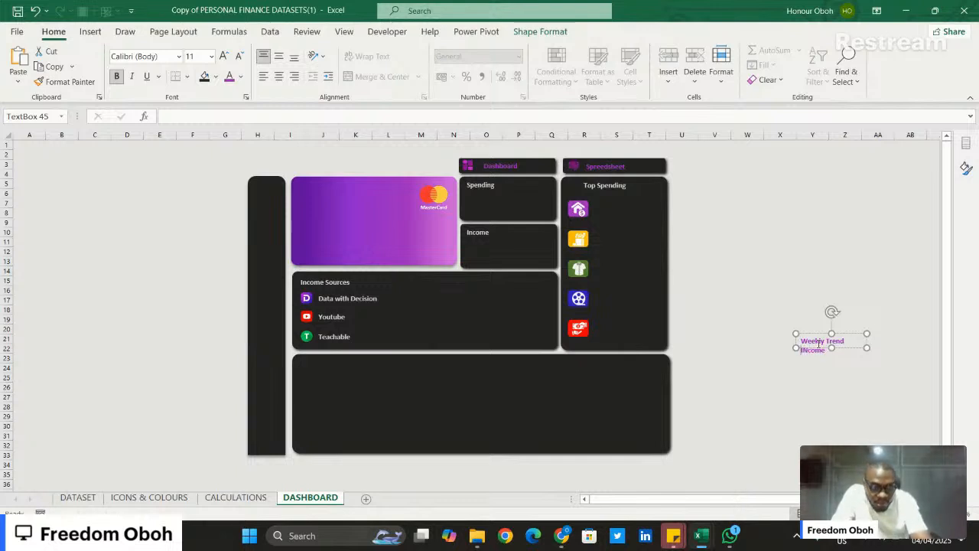
key(ctrl+shift+Right)
key(BackSpace)
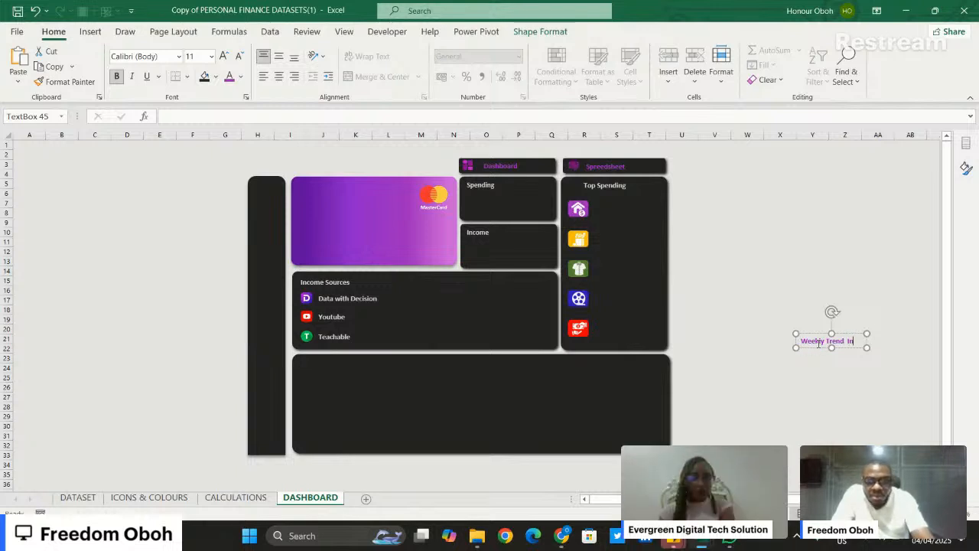
text(Income an)
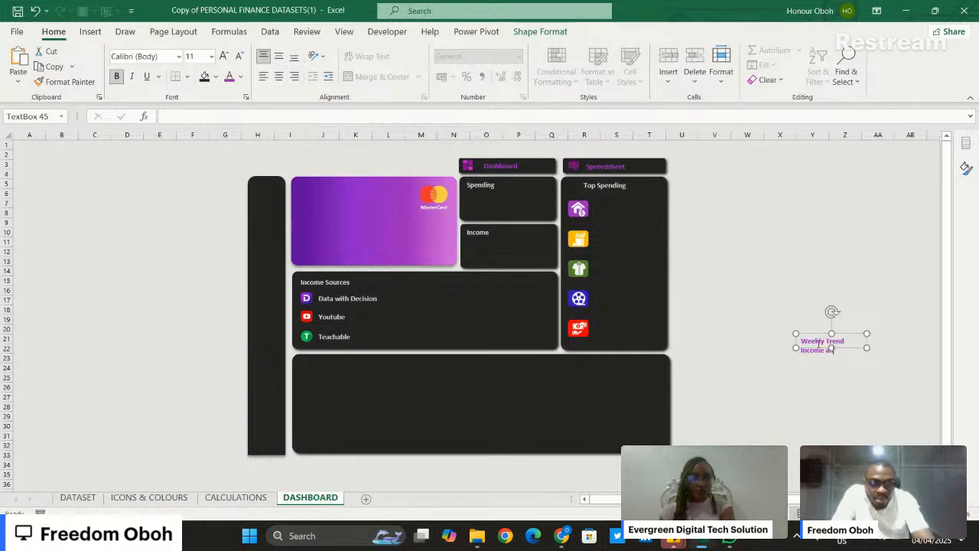
text(d Spedniu)
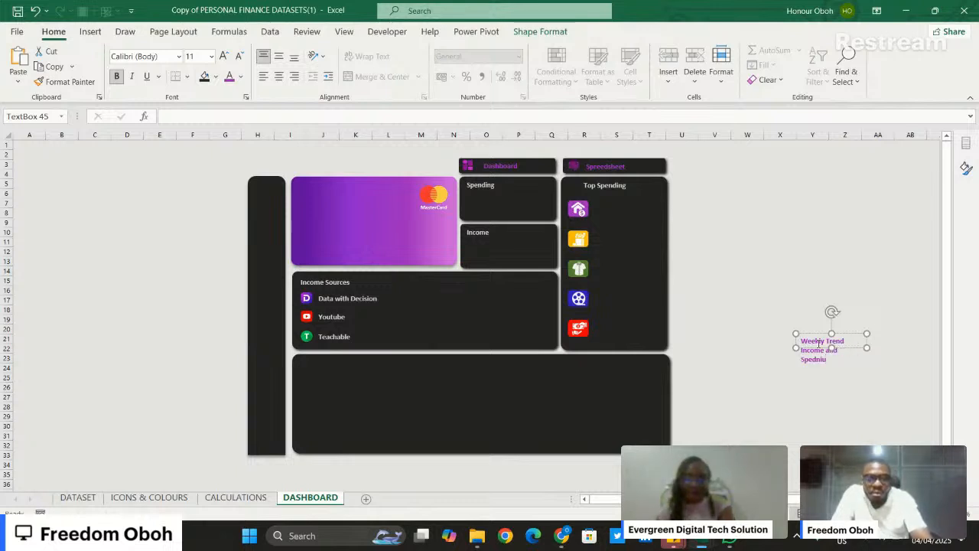
key(BackSpace)
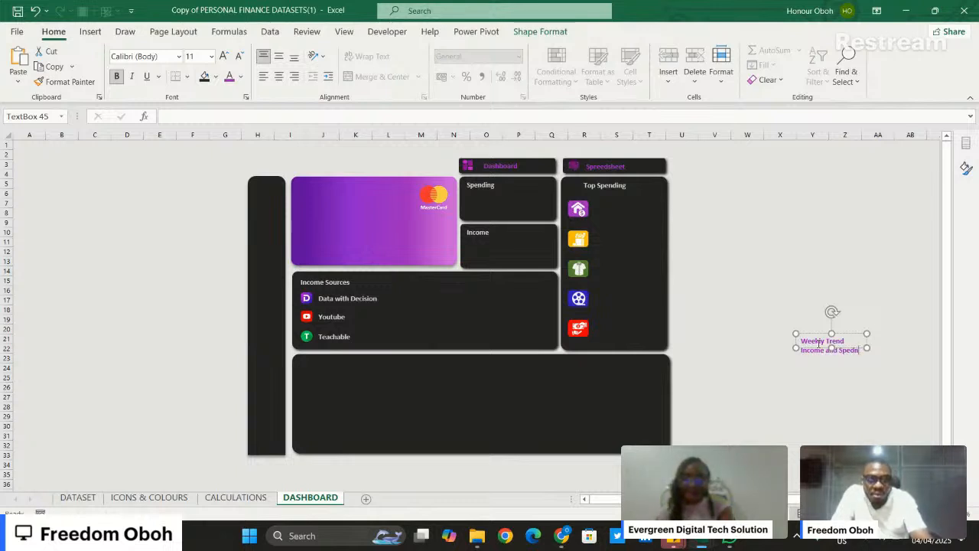
key(BackSpace)
key(BackSpace)
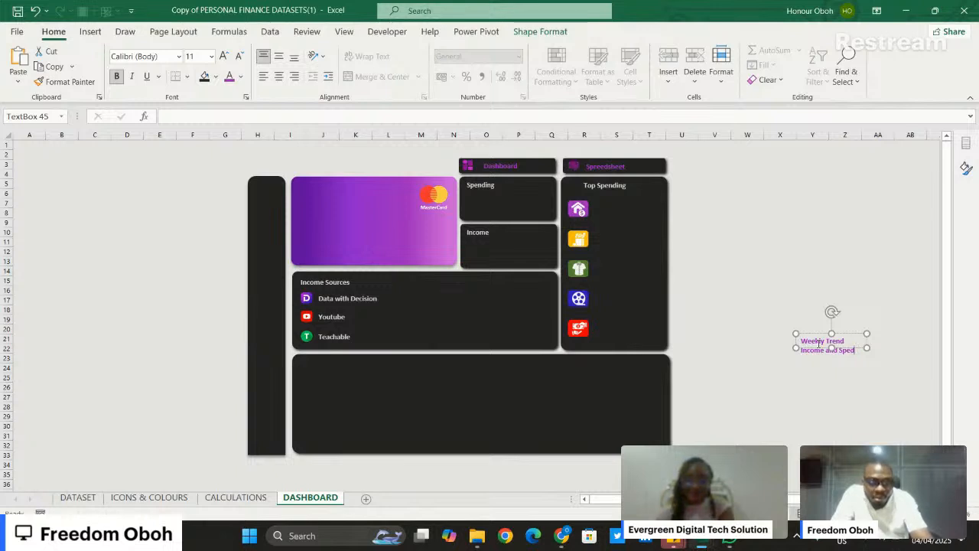
text(nding)
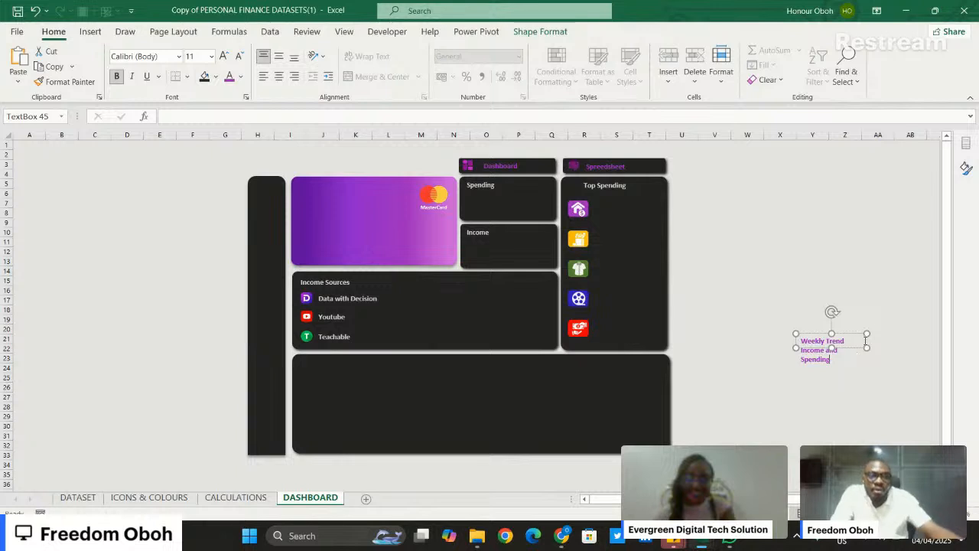
- Widen the "Weekly Trend Income and Spending" text box to fit its text on one line and recolour the text a very light grey
drag(865, 349, 845, 355)
click(838, 363)
click(829, 349)
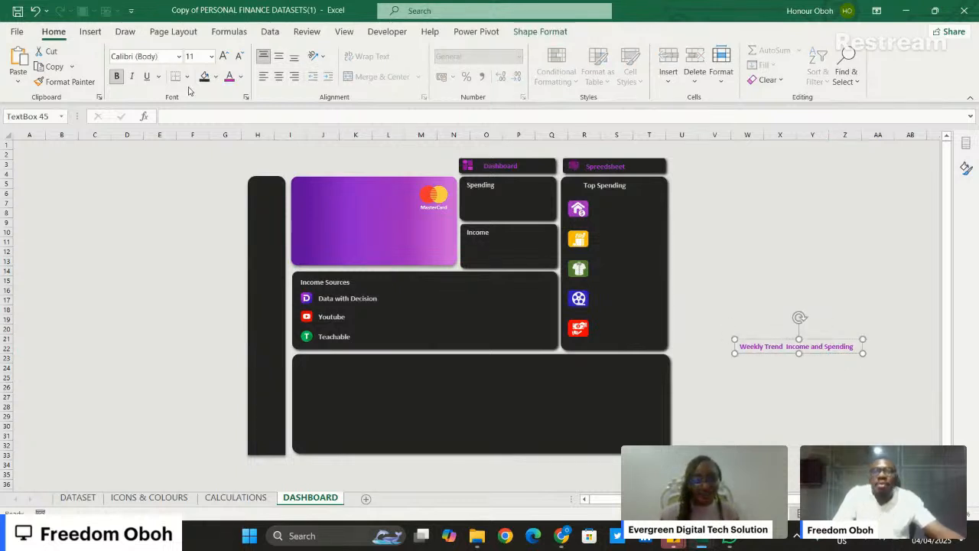
click(240, 78)
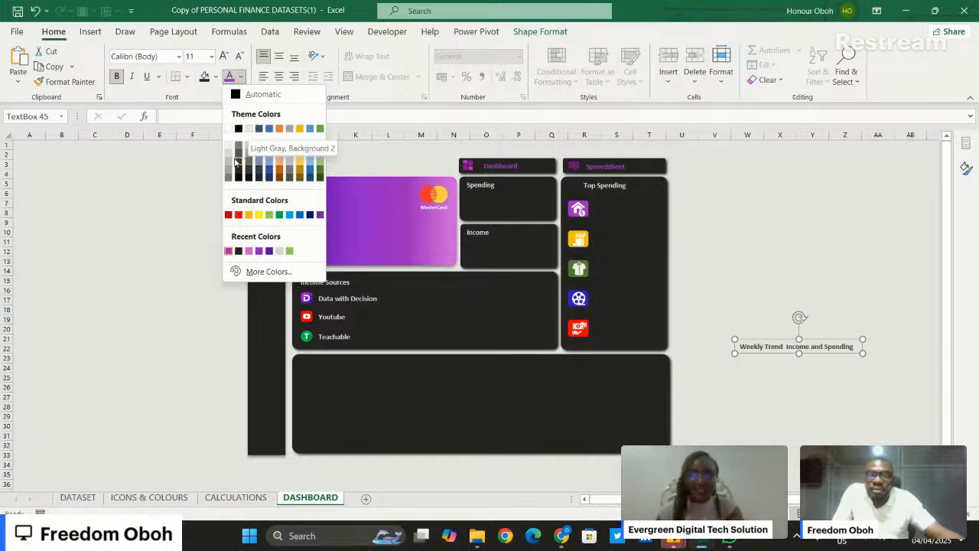
click(230, 155)
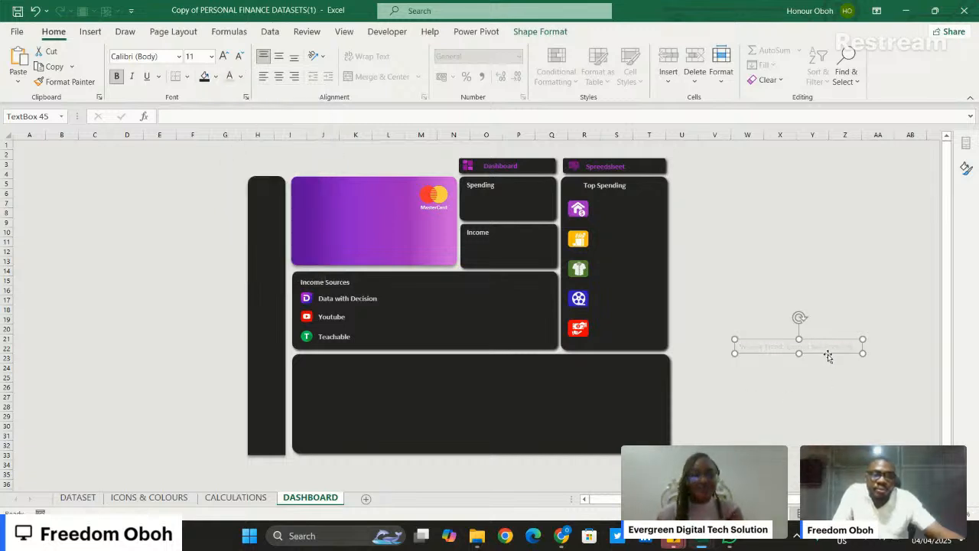
- Place the weekly trend heading in the upper-right area of the dark bottom tile and reduce its font size to 10
drag(828, 352, 625, 367)
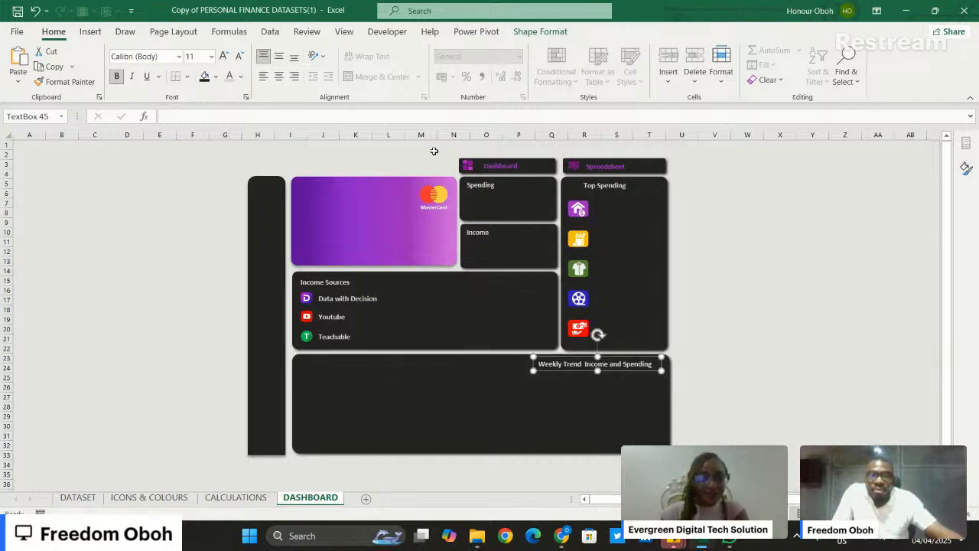
click(238, 58)
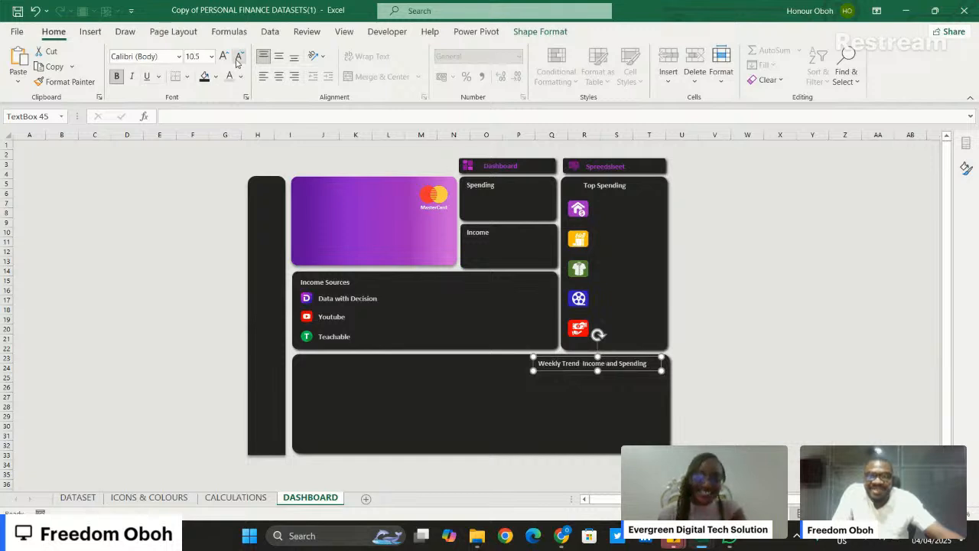
click(238, 58)
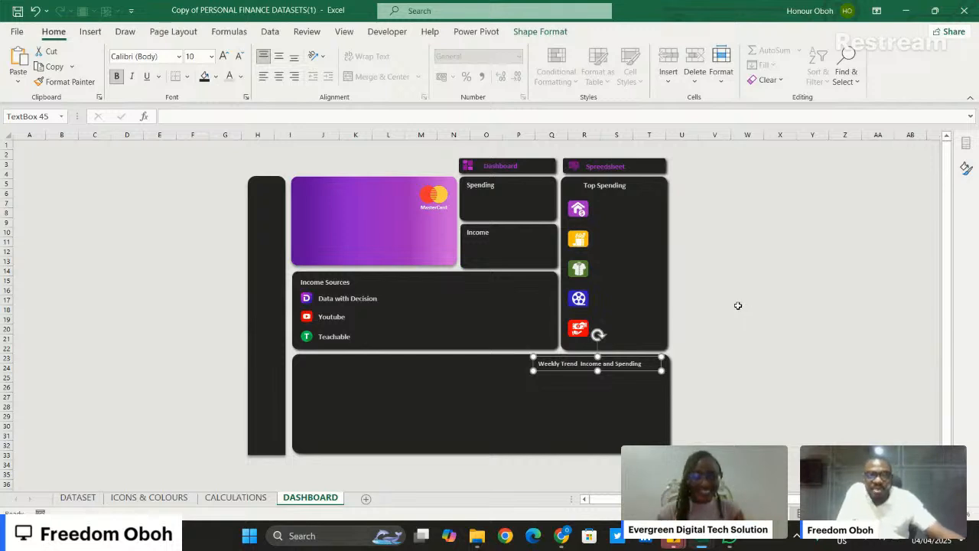
- Duplicate the weekly trend heading, place the copy at the bottom tile's upper-left, and change its text to "Monhtly Trend Income and Spending"
key(ctrl+d)
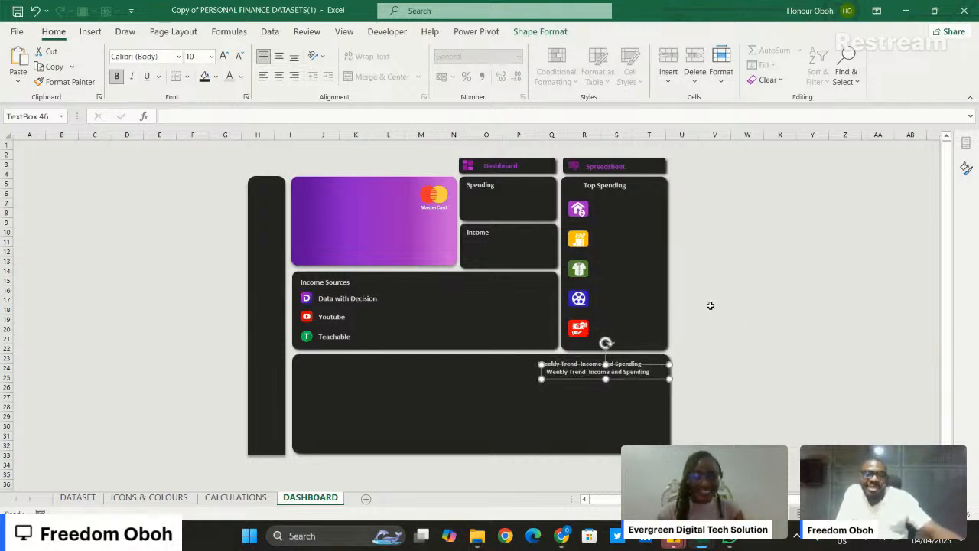
drag(632, 377, 393, 371)
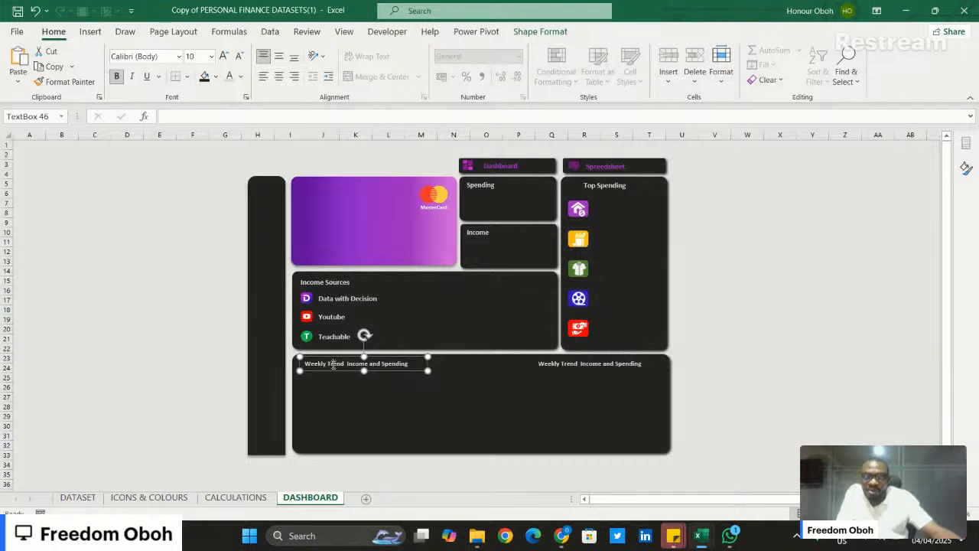
double_click(320, 365)
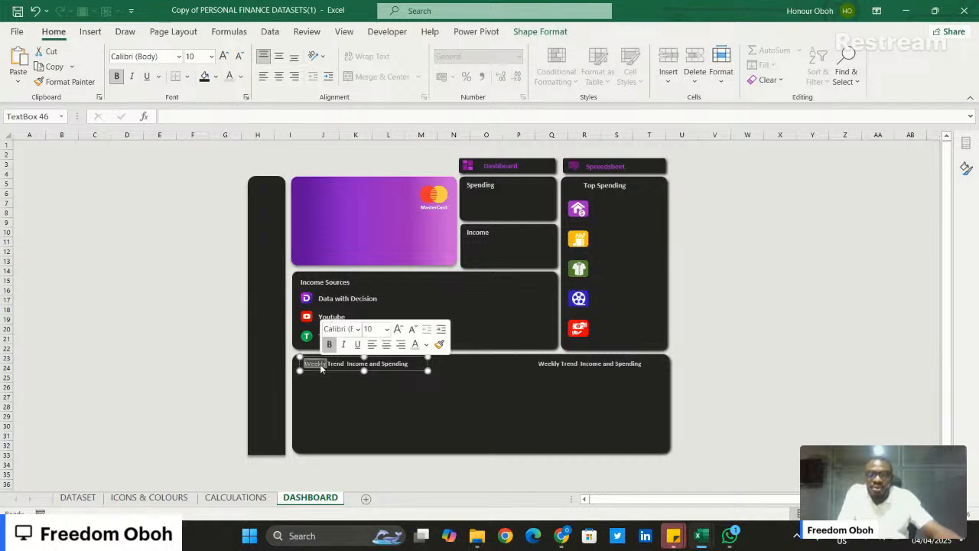
text(Month)
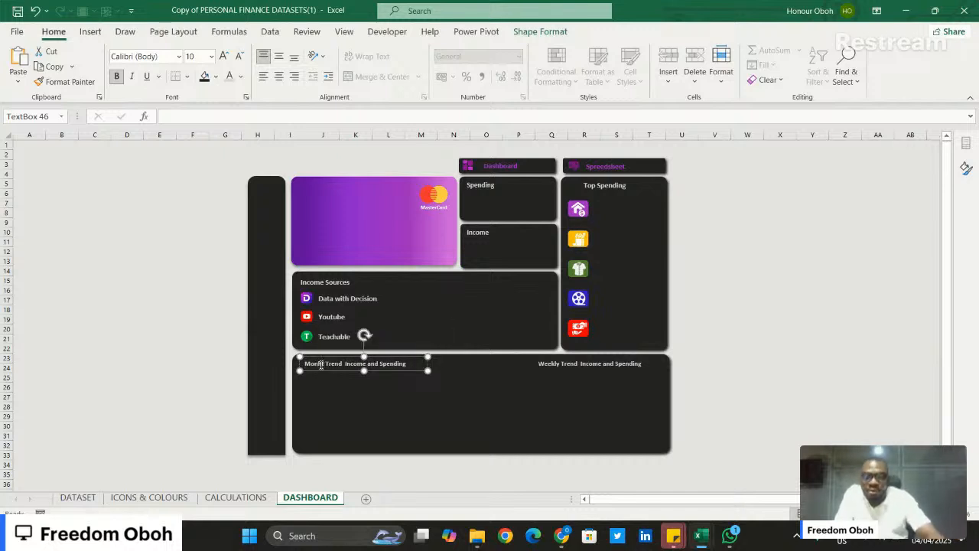
text(ly)
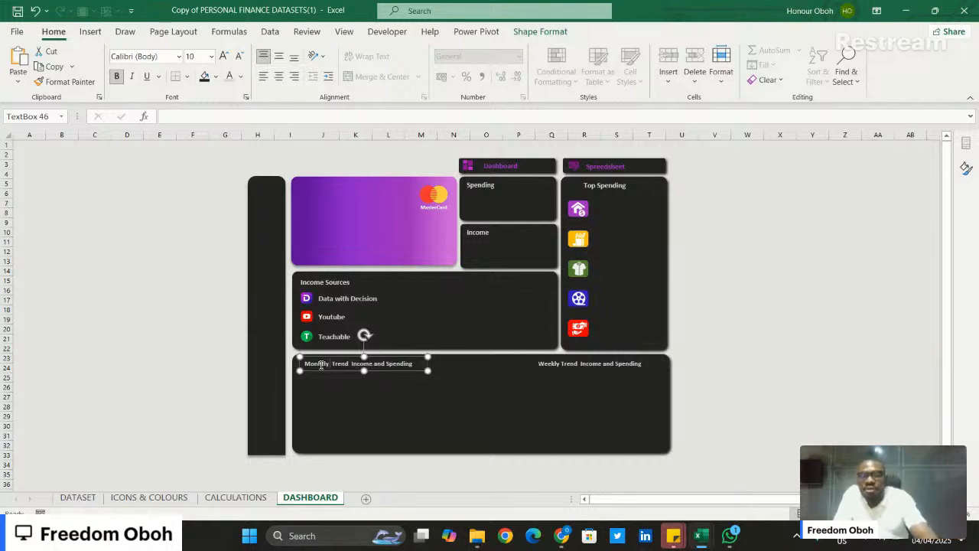
key(XF86AudioLowerVolume)
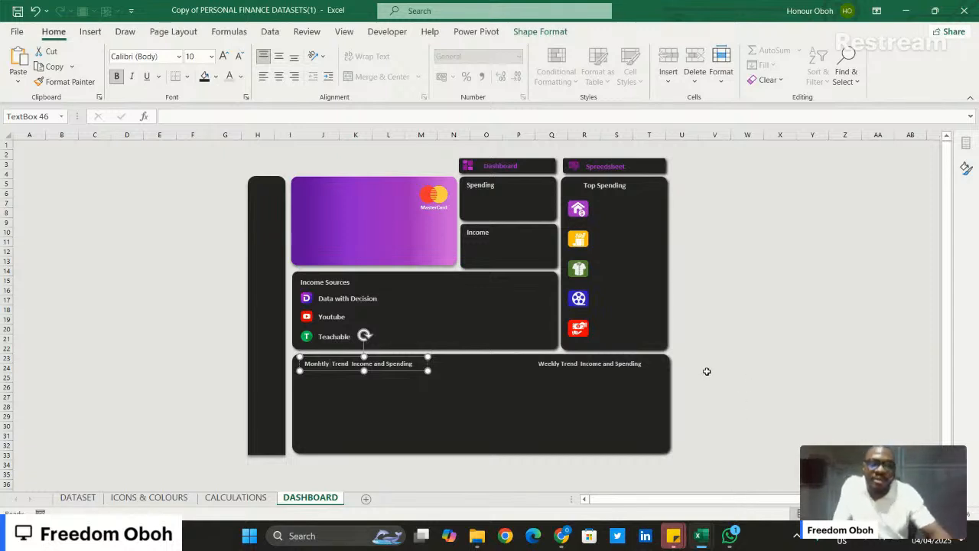
key(BackSpace)
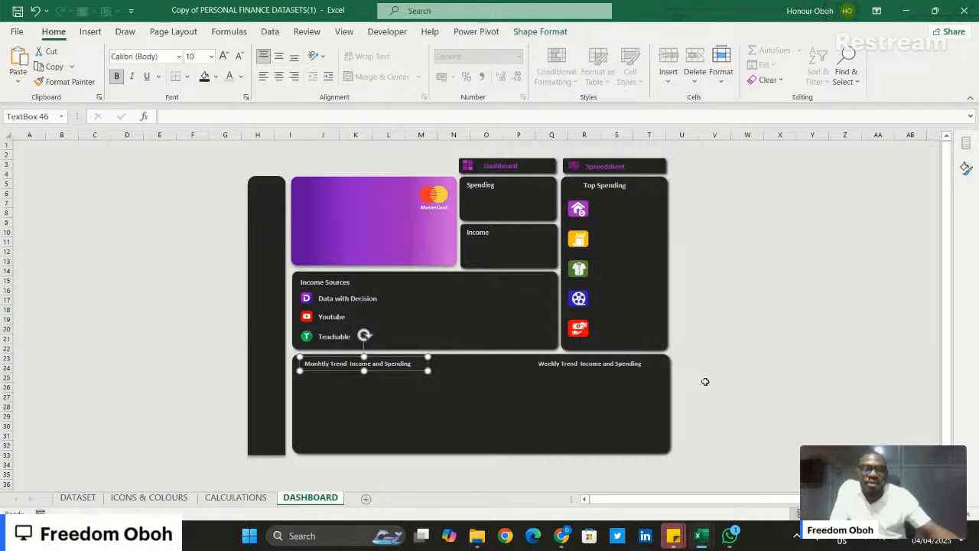
click(771, 370)
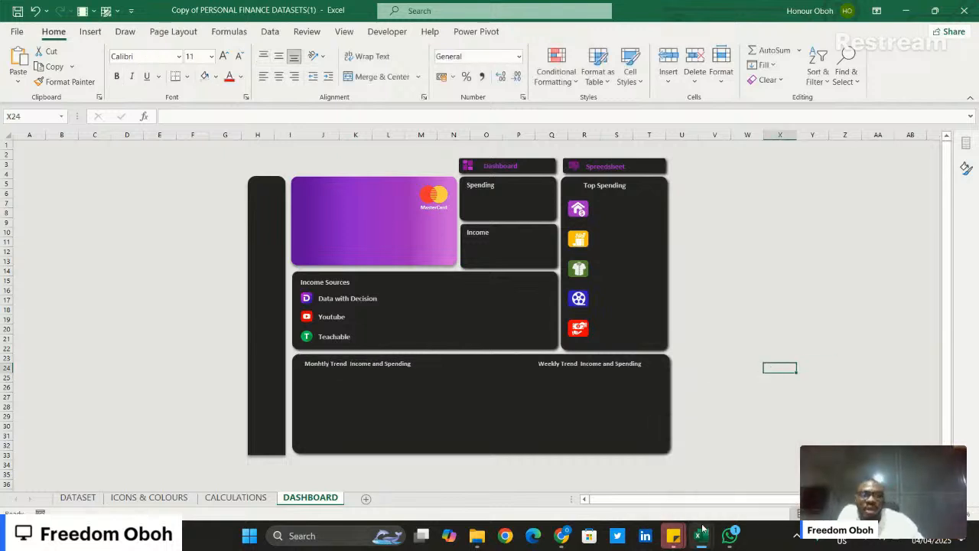
- Switch to the Personal Finance workbook to examine the finished dashboard as a reference
mouse_move(702, 527)
click(754, 474)
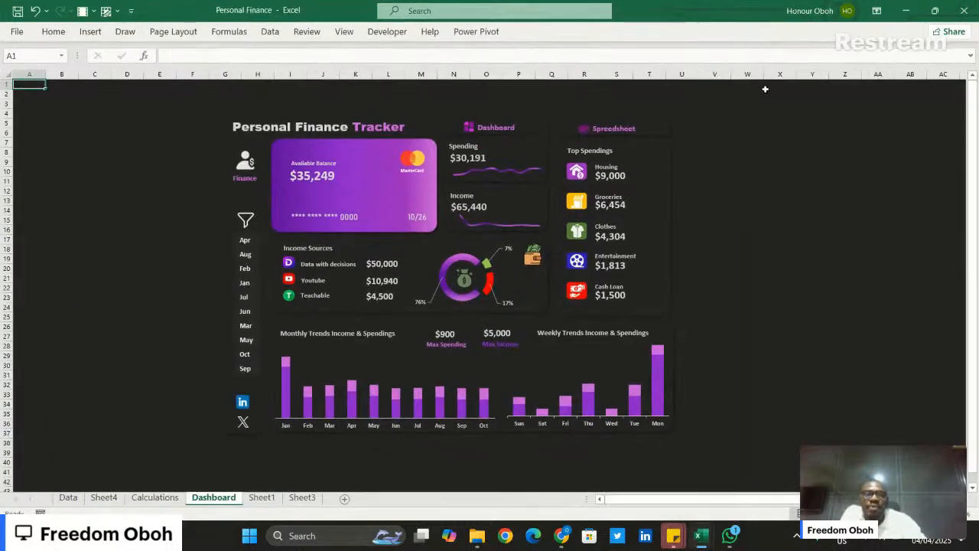
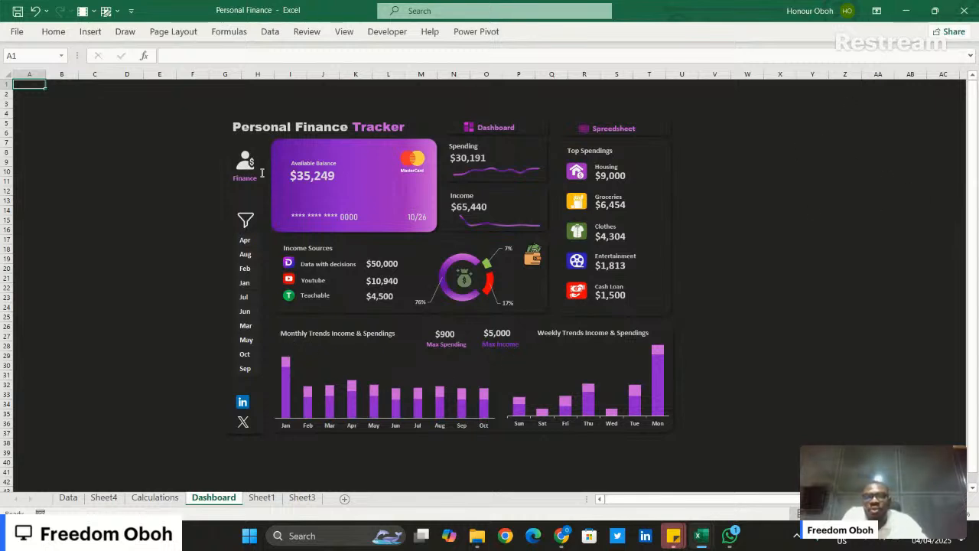
- Back in the dataset workbook, duplicate the Top Spending heading beside the house icon as "Housing", with font size 10.5 and a narrower box
click(906, 10)
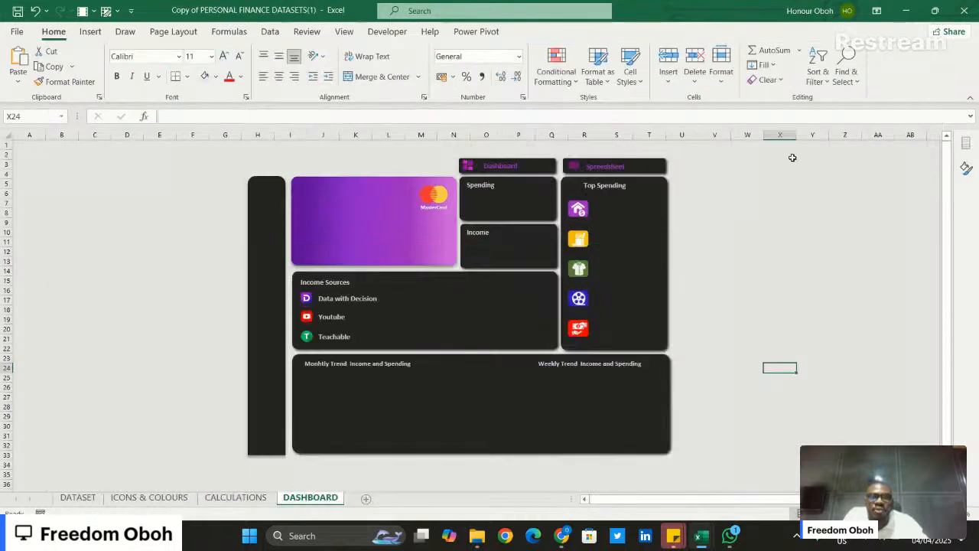
click(612, 186)
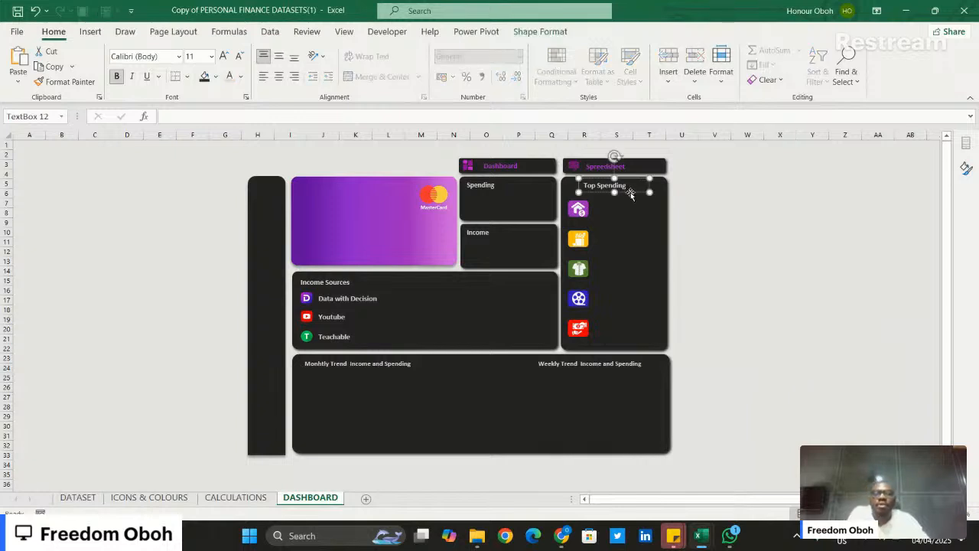
key(ctrl+d)
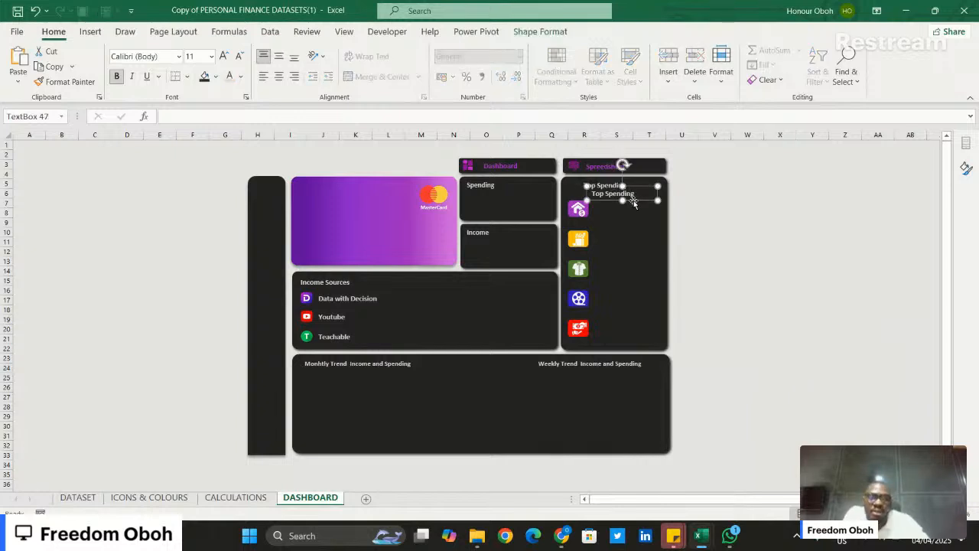
drag(631, 193, 637, 210)
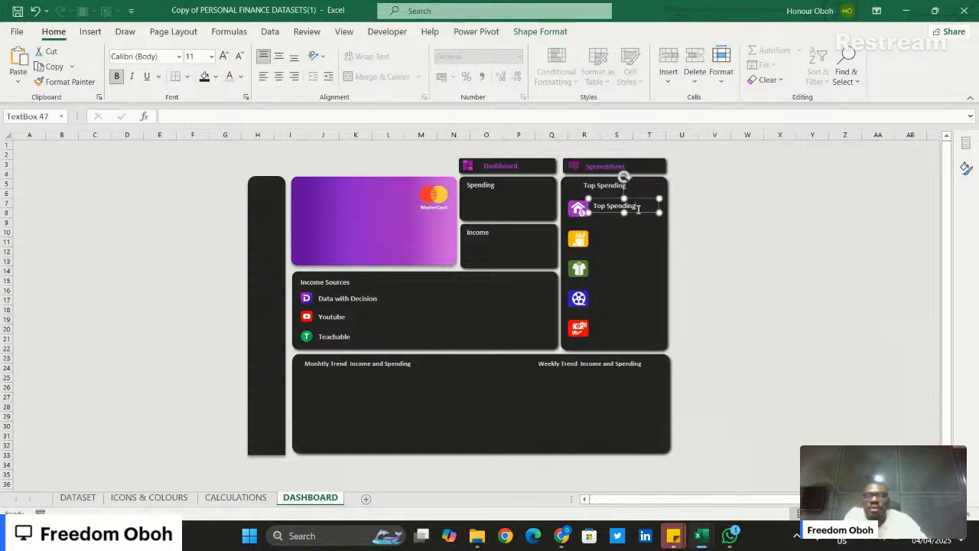
text(Ho)
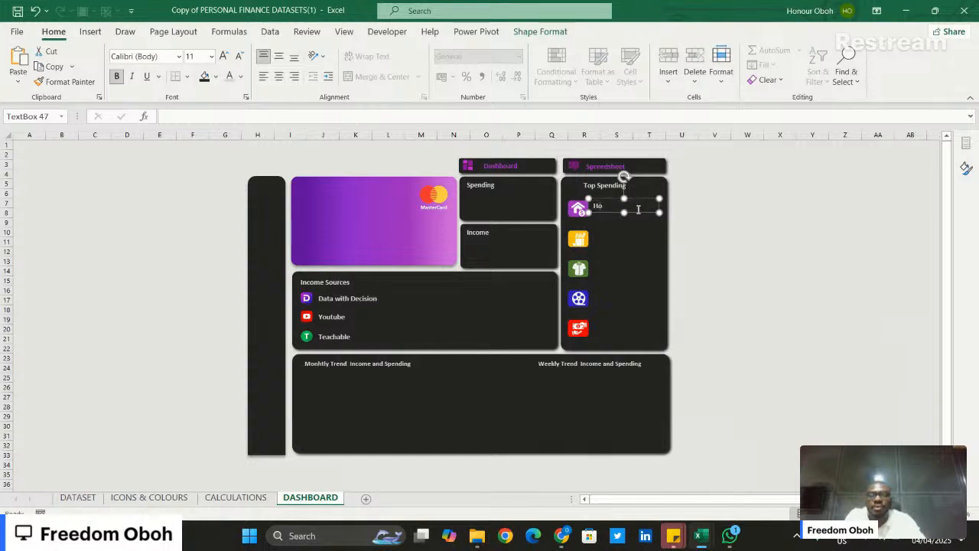
text(using)
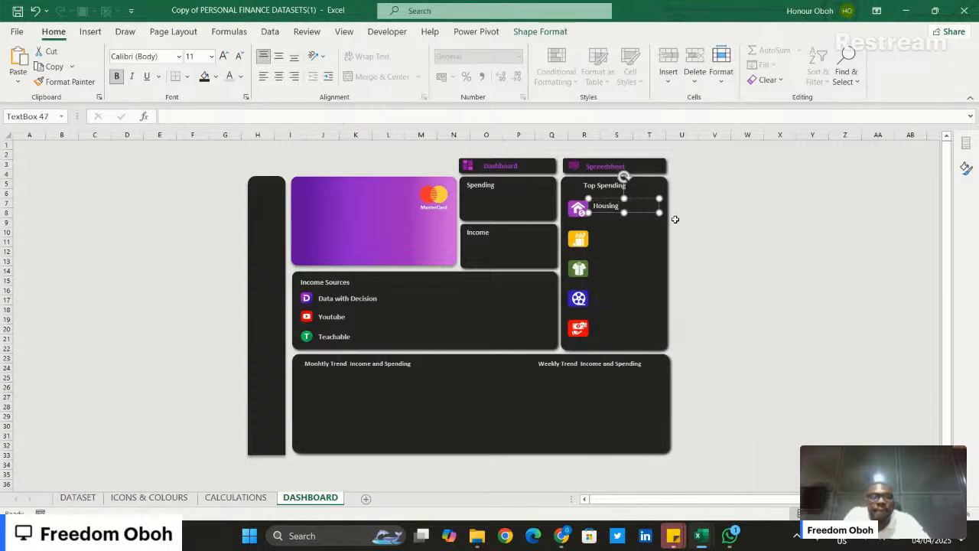
click(240, 57)
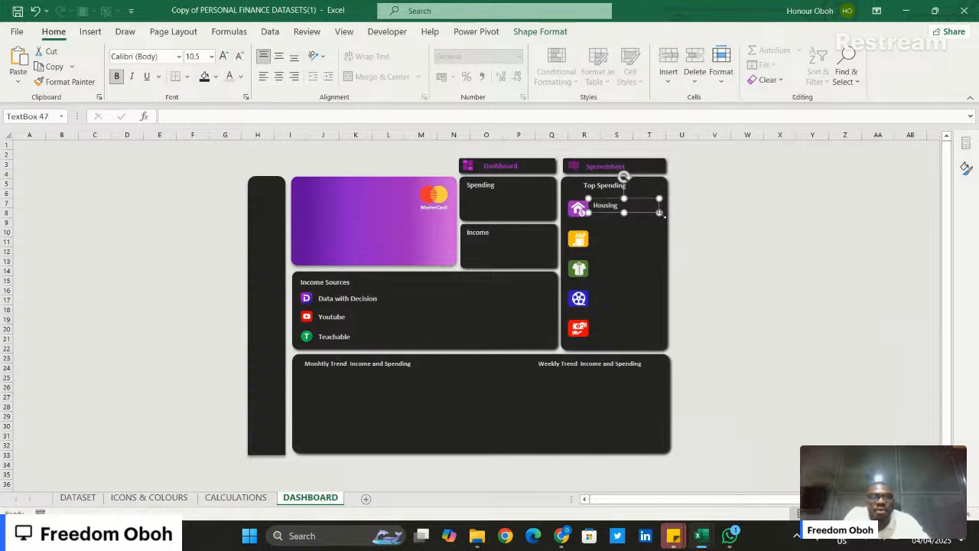
drag(659, 213, 636, 214)
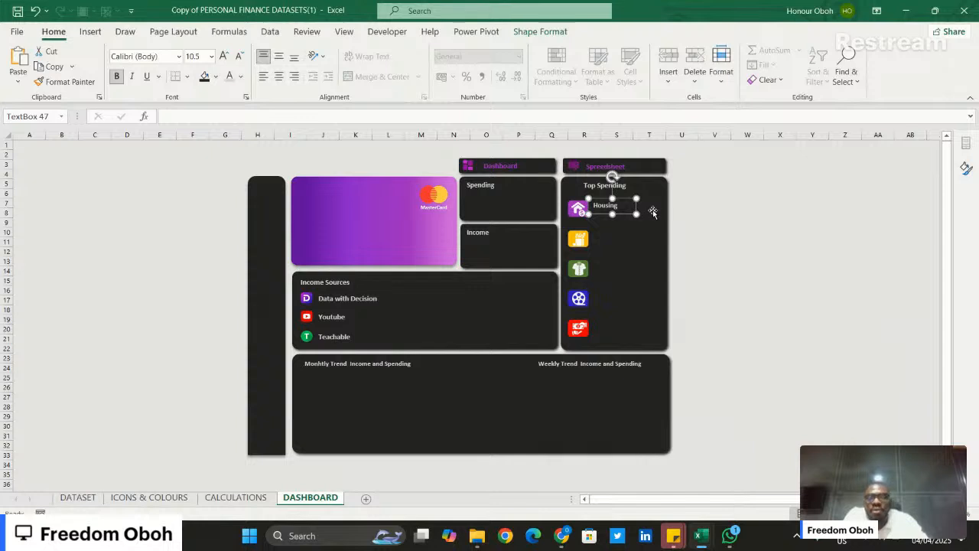
- Duplicate the Housing label, place the copy beside the yellow groceries icon, and change its text to "Groceries"
key(ctrl+d)
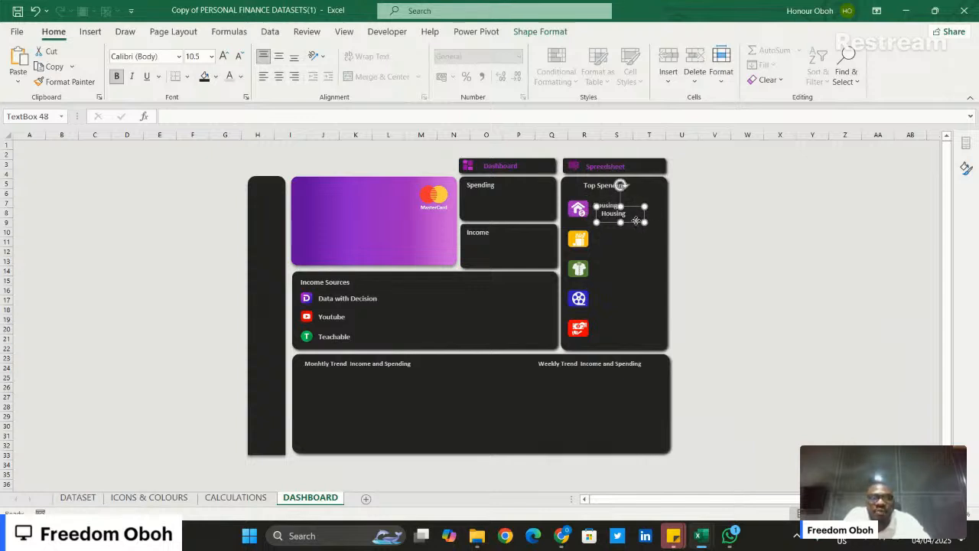
drag(636, 221, 629, 244)
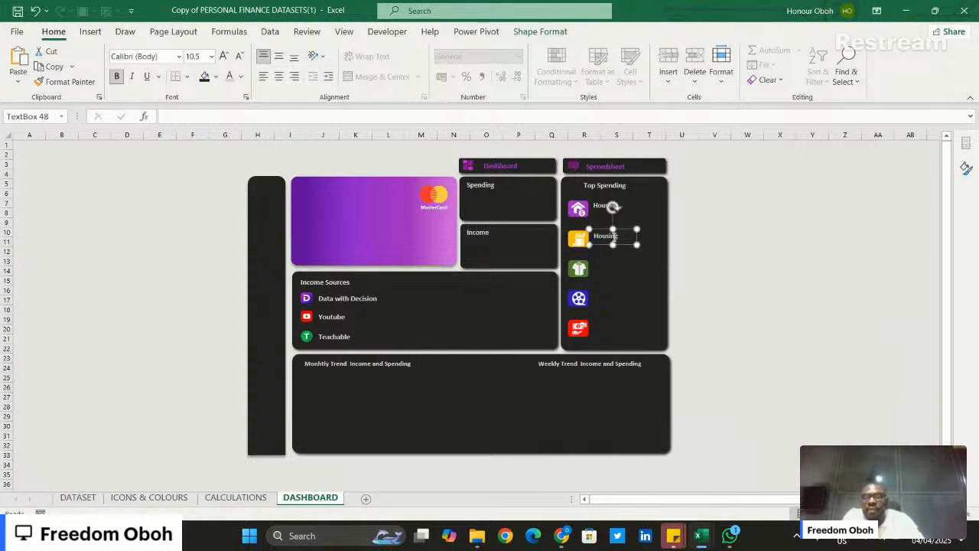
double_click(614, 237)
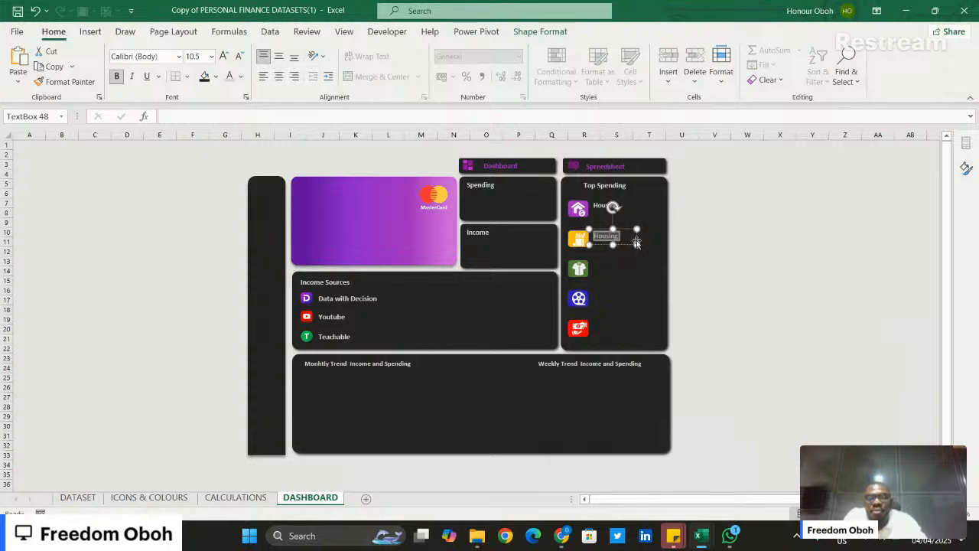
text(G)
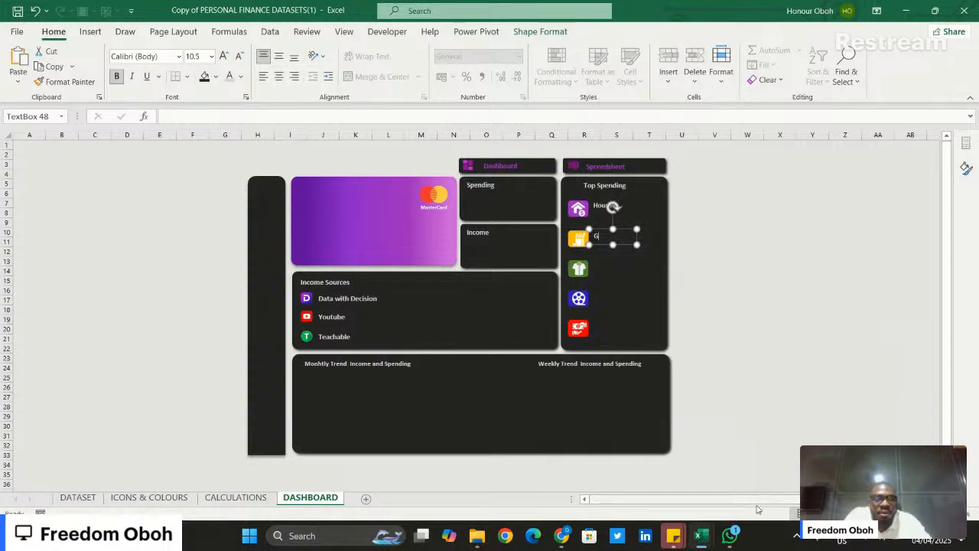
mouse_move(701, 535)
mouse_move(758, 469)
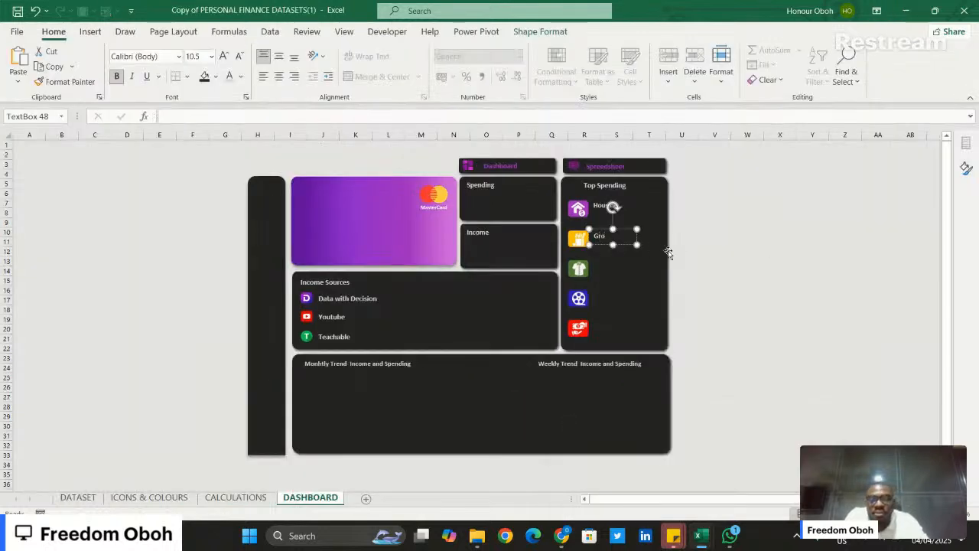
text(ceries)
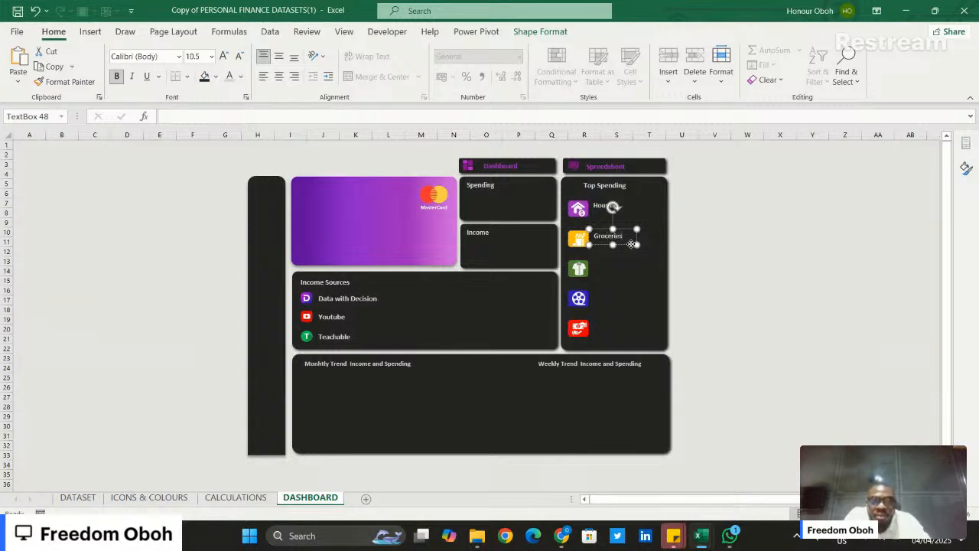
- Duplicate the Groceries label, place the copy beside the green shirt icon, and change its text to "Clothes"
drag(635, 249, 622, 273)
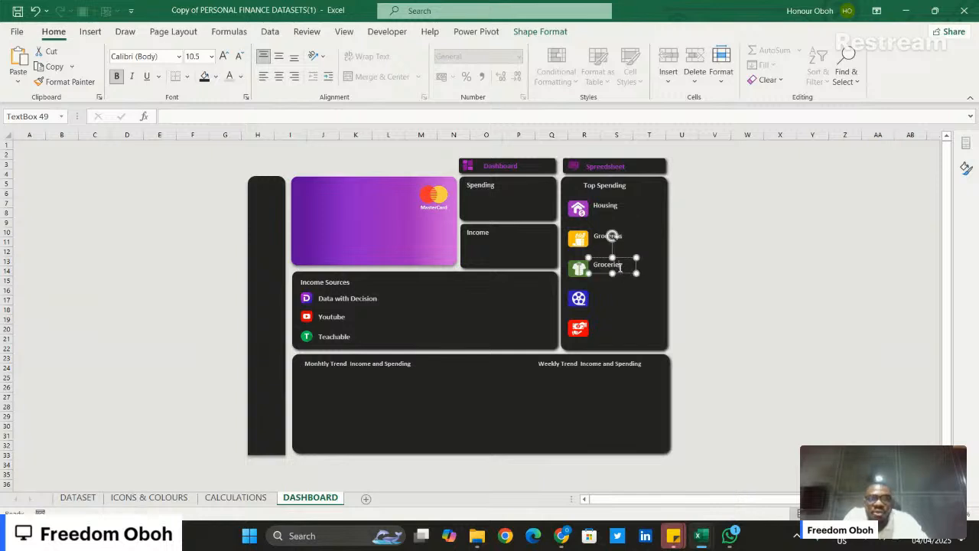
double_click(620, 267)
text(Clothes)
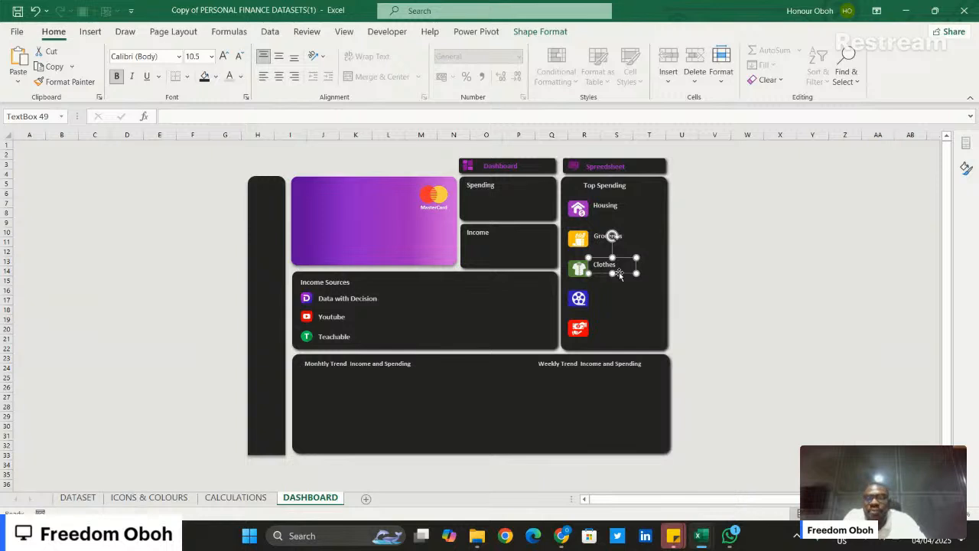
- Duplicate the Clothes label beside the blue film reel icon, change its text to "Entertainment", and widen the box to fit one line
key(ctrl+d)
drag(634, 286, 629, 293)
key(Delete)
key(ctrl+z)
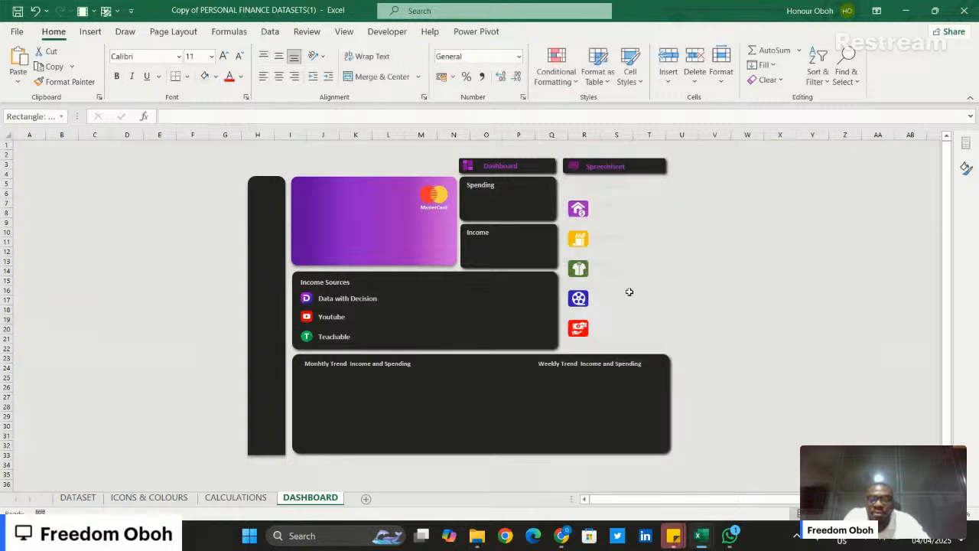
click(620, 279)
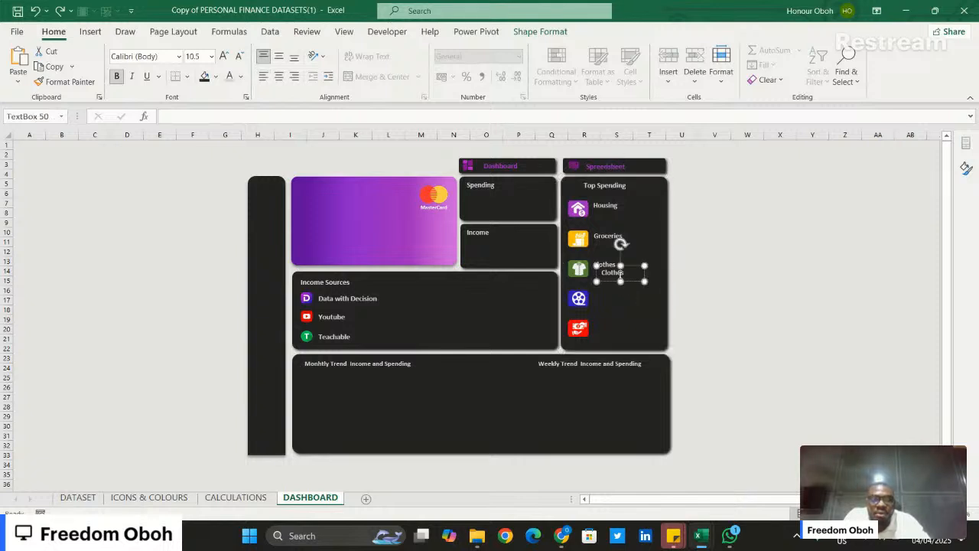
drag(628, 284, 619, 304)
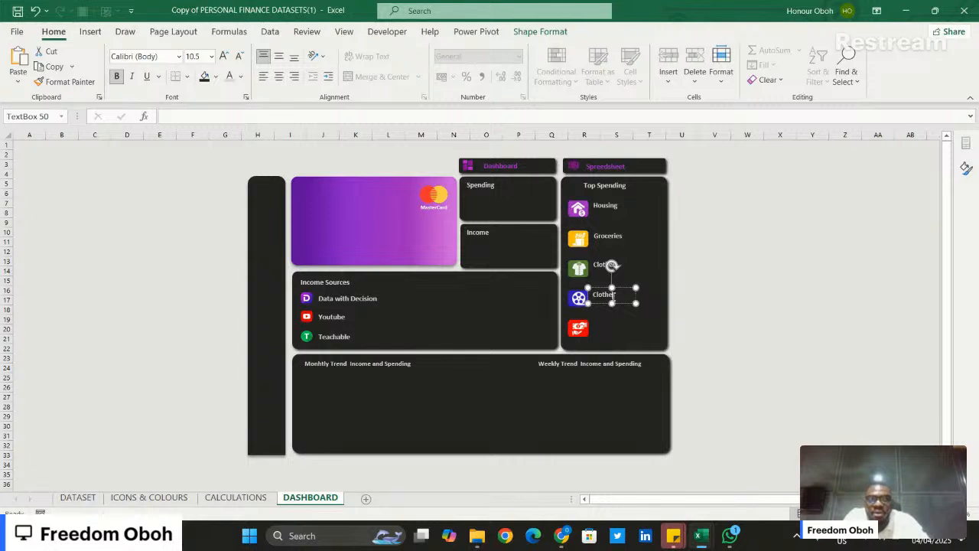
double_click(612, 297)
text(Entertain)
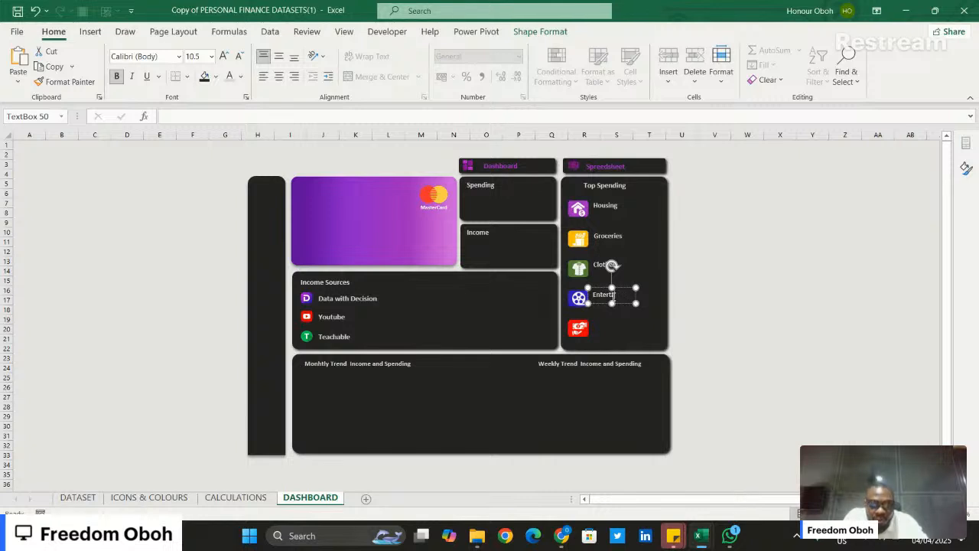
text(ment)
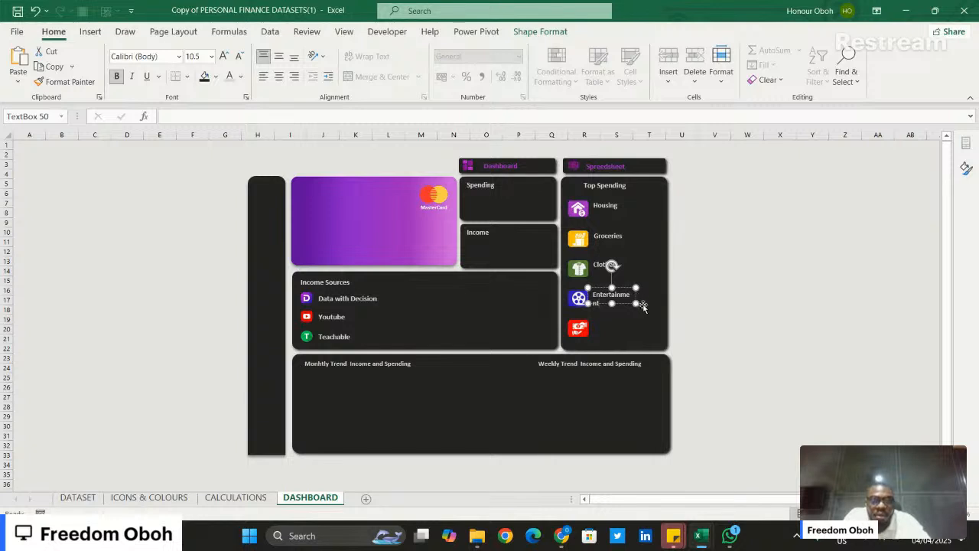
drag(636, 303, 646, 304)
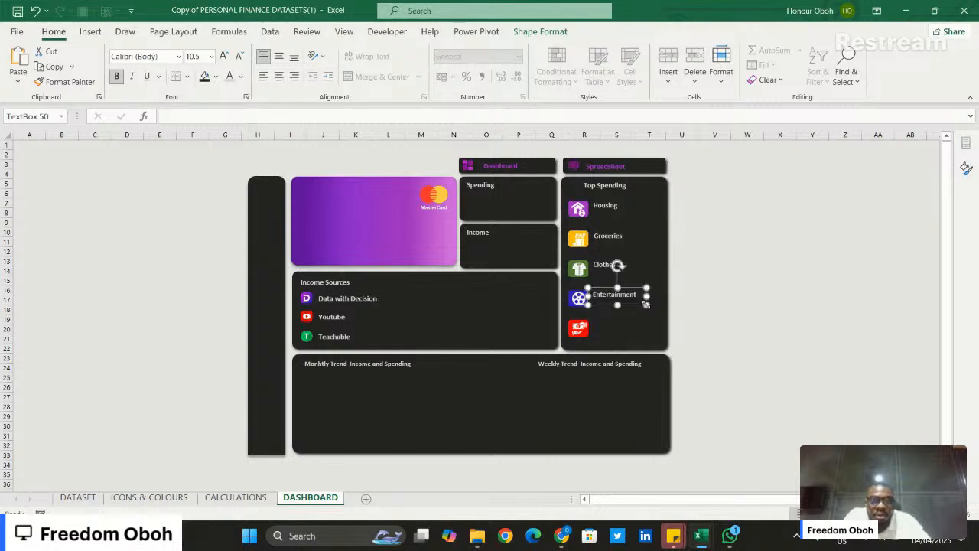
- Duplicate the Entertainment label, place the copy beside the red cash icon, and change its text to "Cash Loan"
key(ctrl+d)
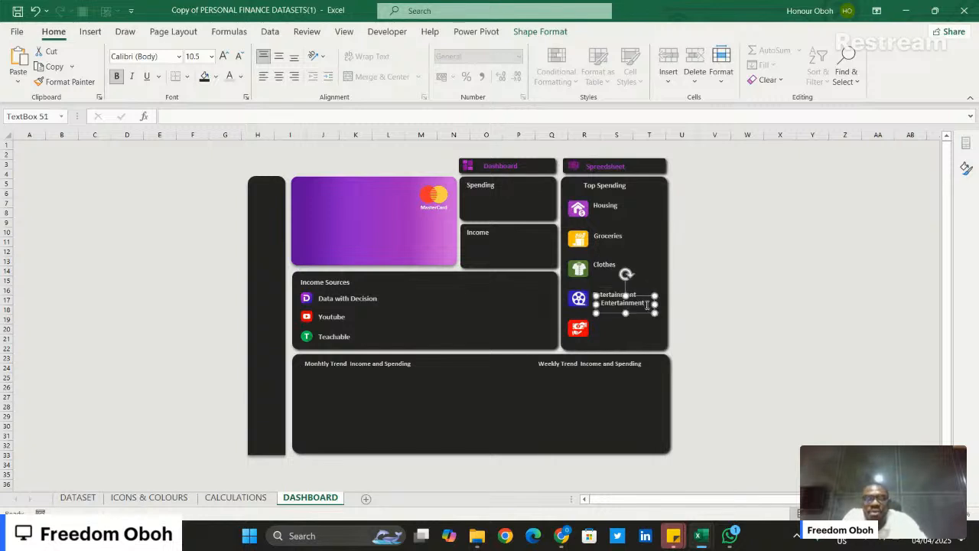
drag(640, 314, 632, 332)
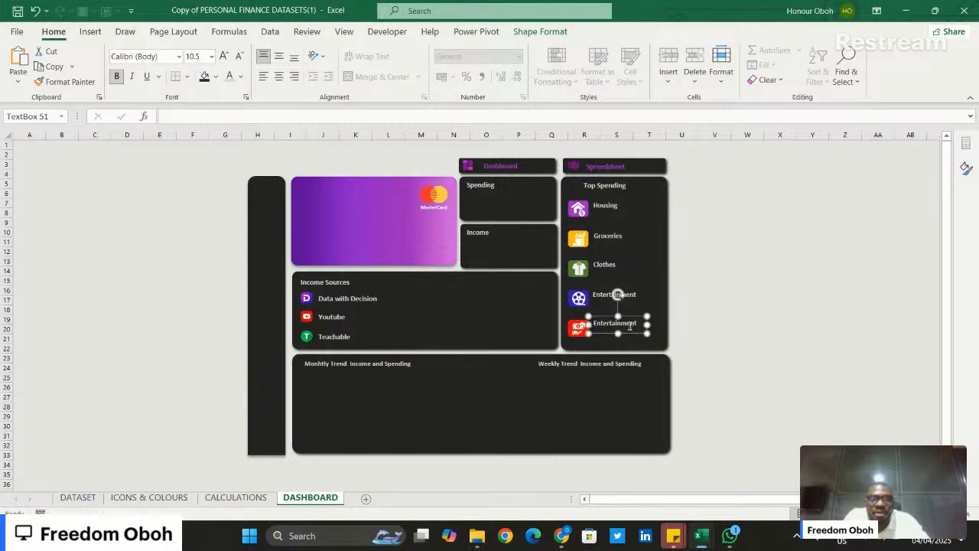
double_click(628, 319)
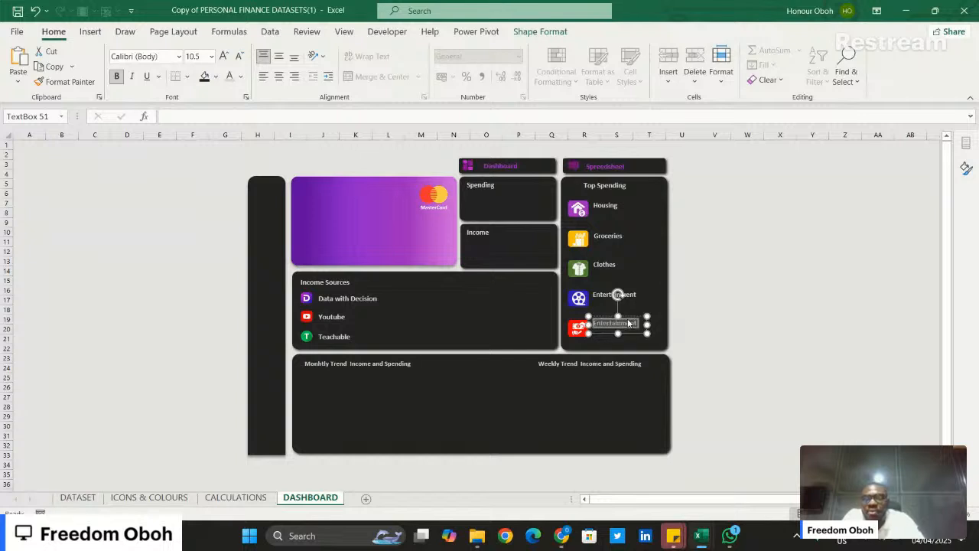
text(Cash )
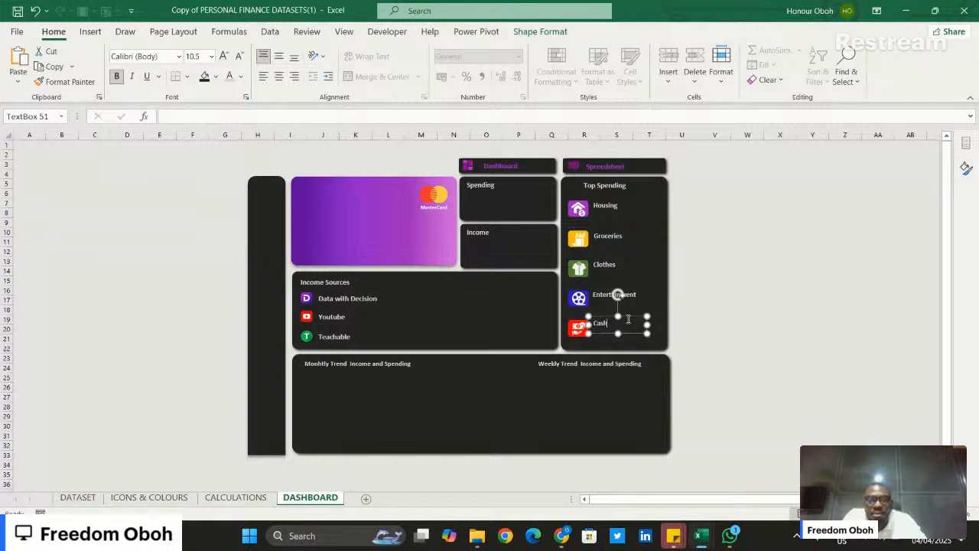
text(U)
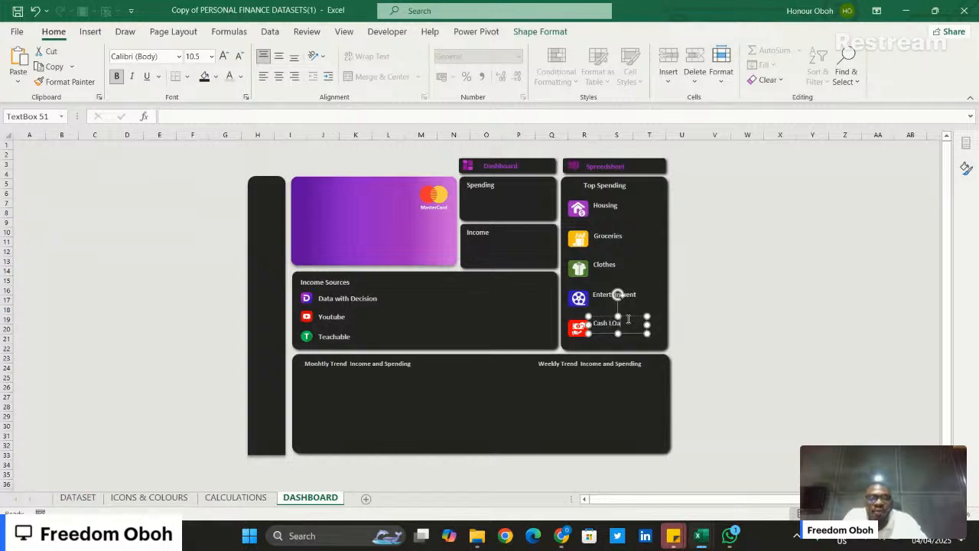
text(oan)
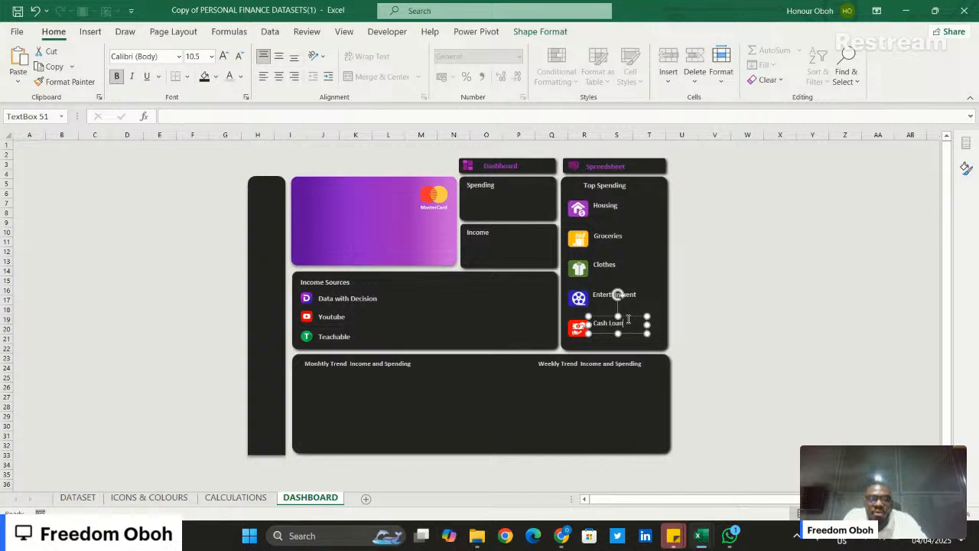
click(716, 340)
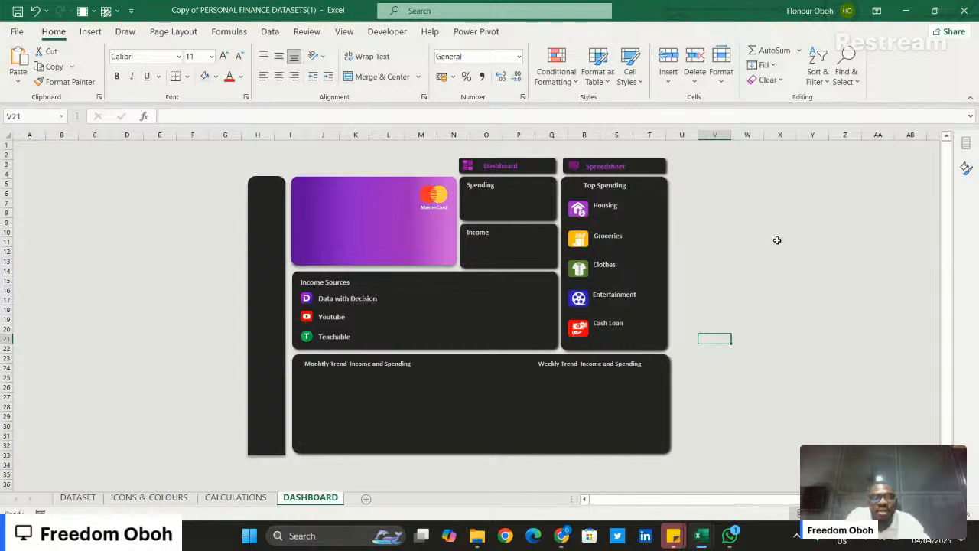
- Copy the white person-with-dollar icon from the ICONS & COLOURS sheet to the upper end of the DASHBOARD sheet's narrow vertical tile
click(177, 500)
click(416, 321)
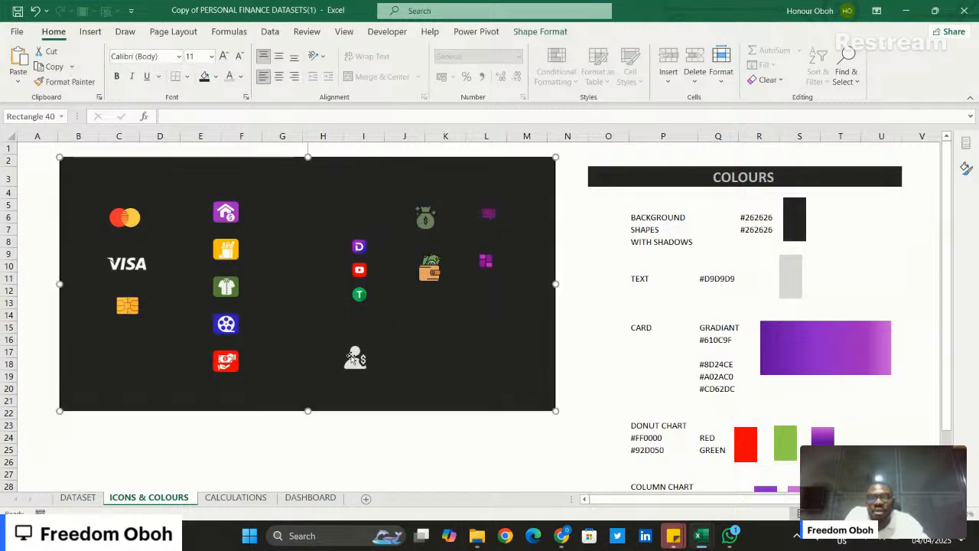
click(354, 358)
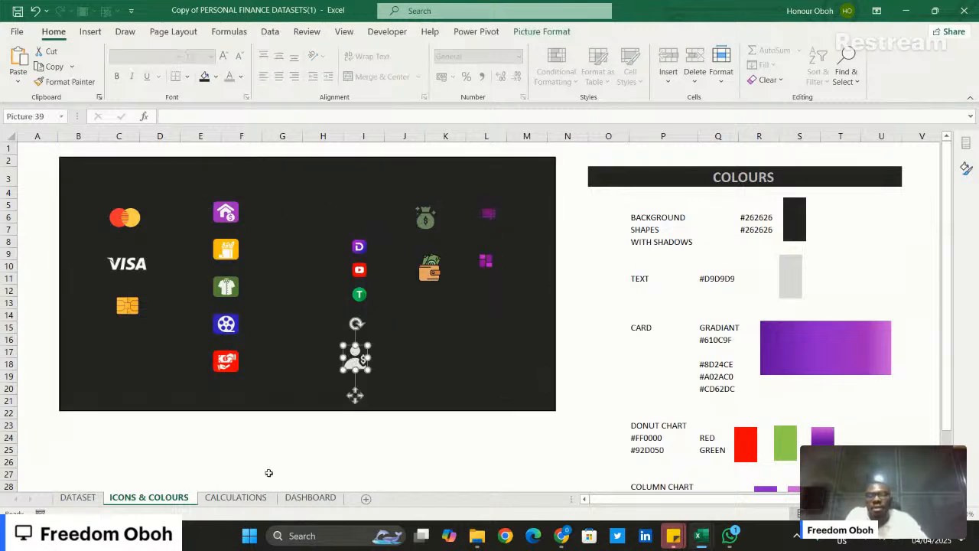
click(298, 498)
click(847, 209)
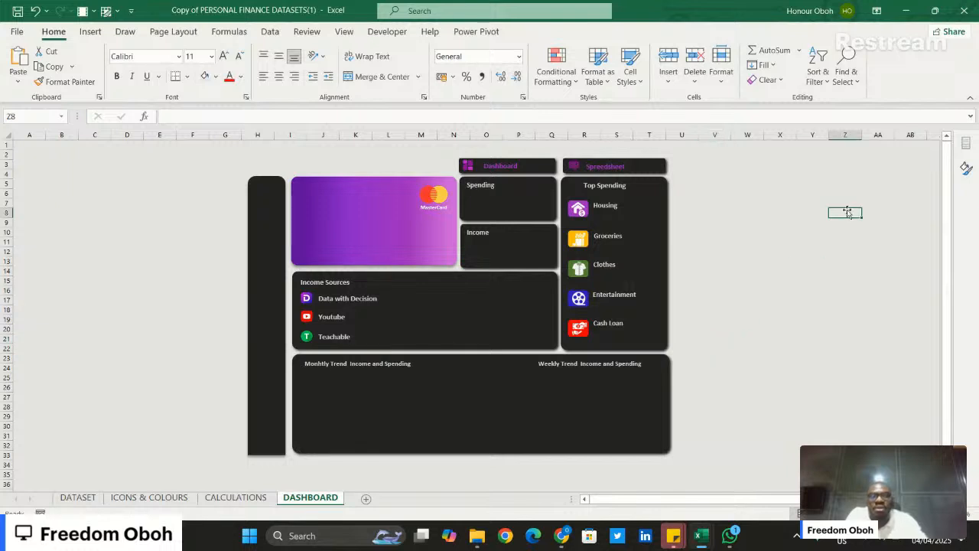
key(ctrl+v)
drag(847, 209, 266, 195)
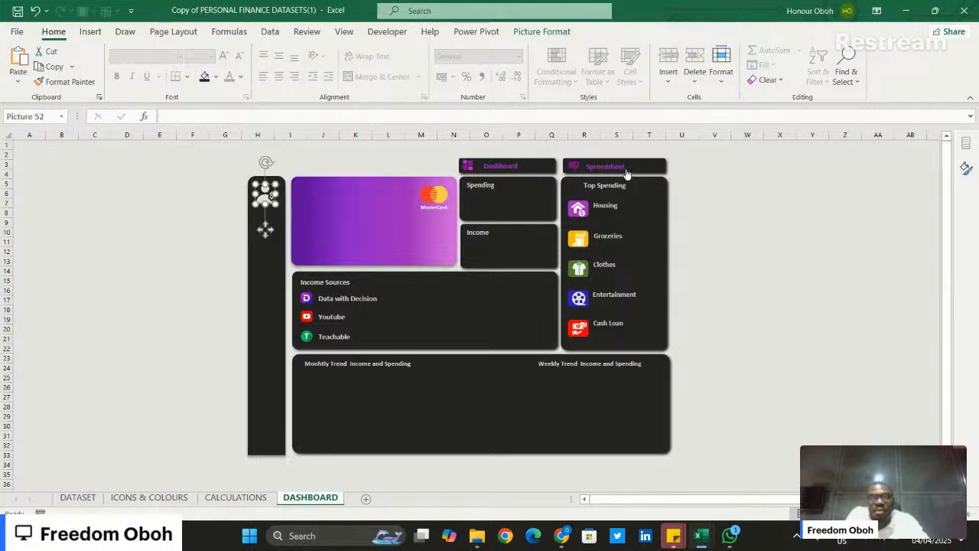
- Duplicate the Cash Loan label and move the original text box to the blank area beside the Top Spending tile
drag(782, 259, 680, 315)
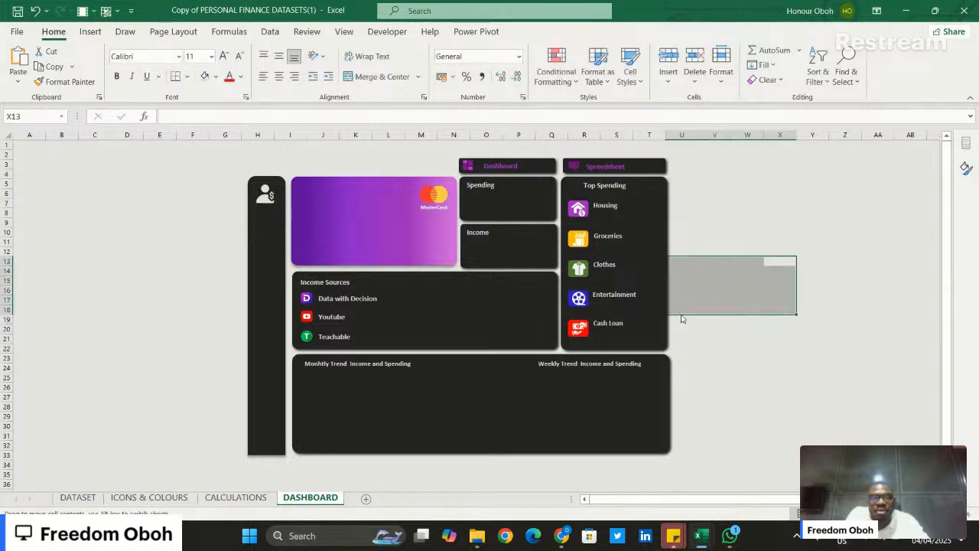
click(618, 325)
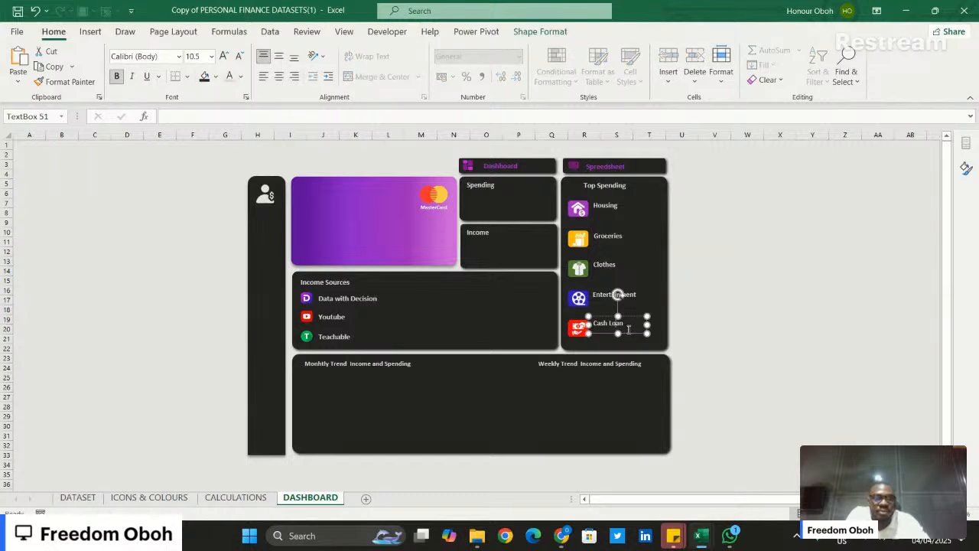
key(ctrl+d)
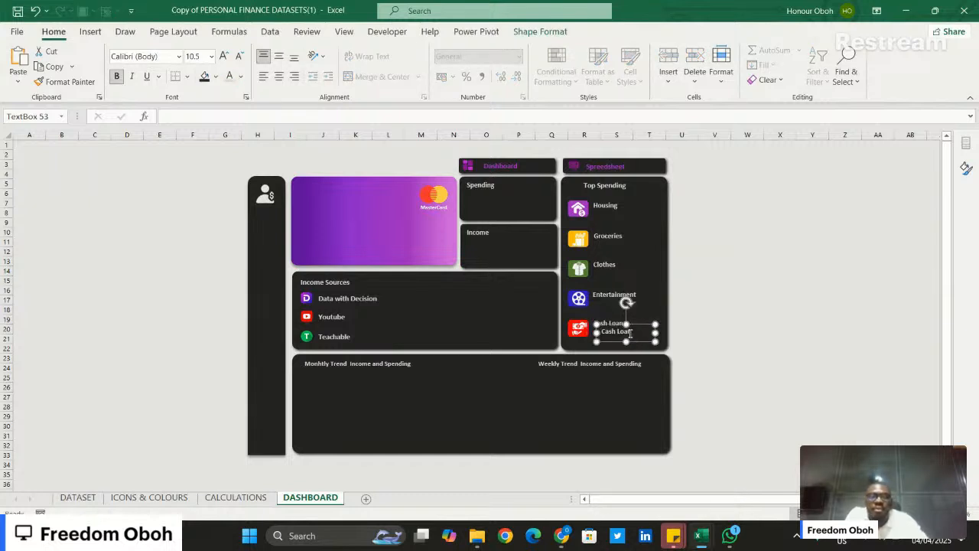
click(642, 321)
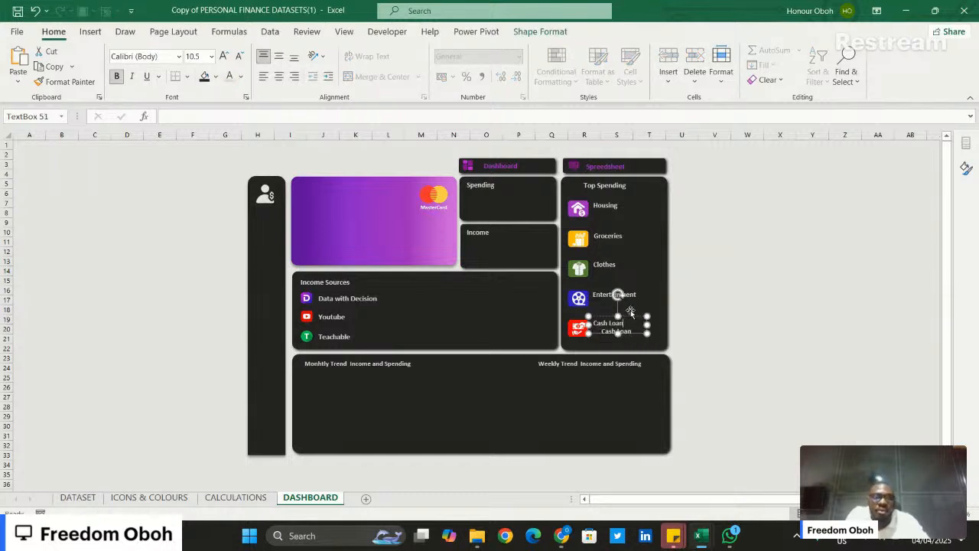
drag(630, 315, 737, 304)
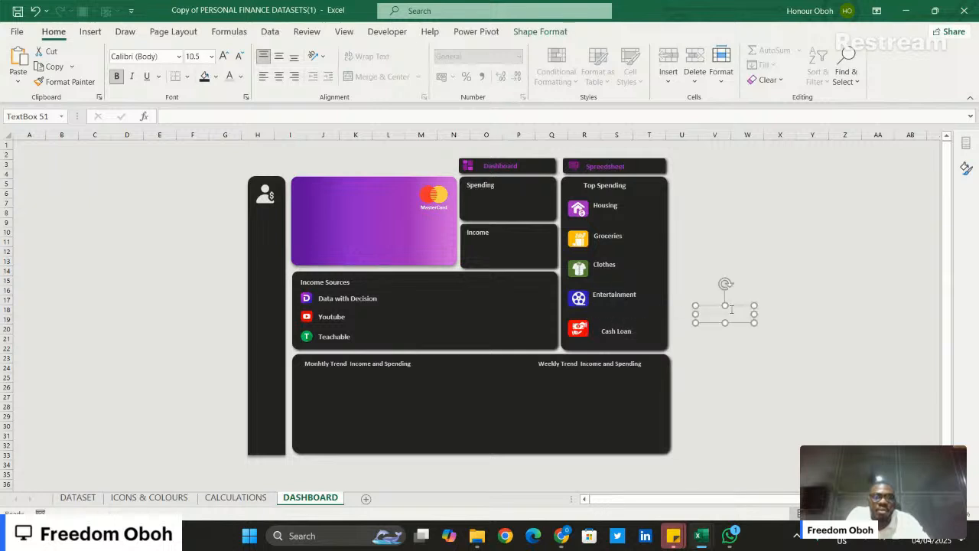
- Change the moved label's text to "Finance", colour it purple, and place it beneath the person-with-dollar icon in the sidebar
triple_click(730, 312)
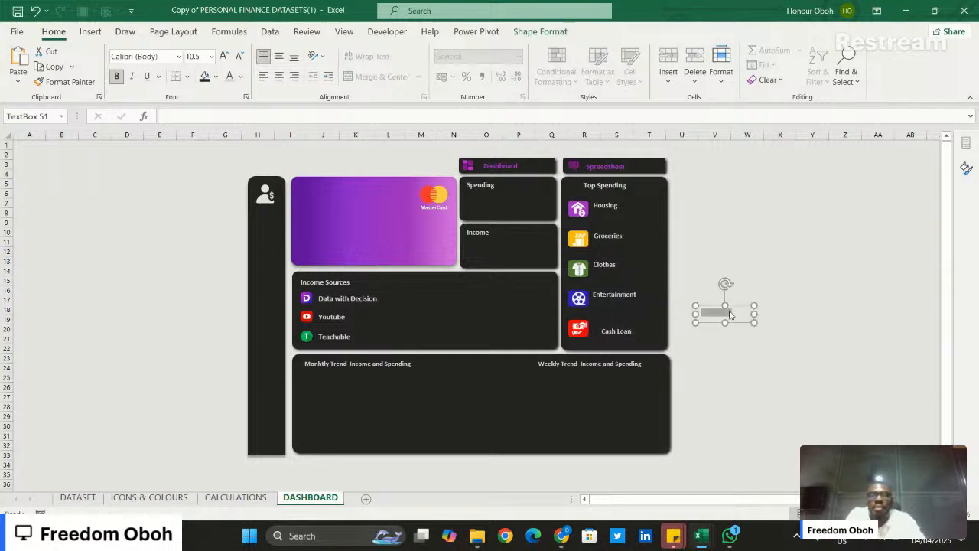
key(BackSpace)
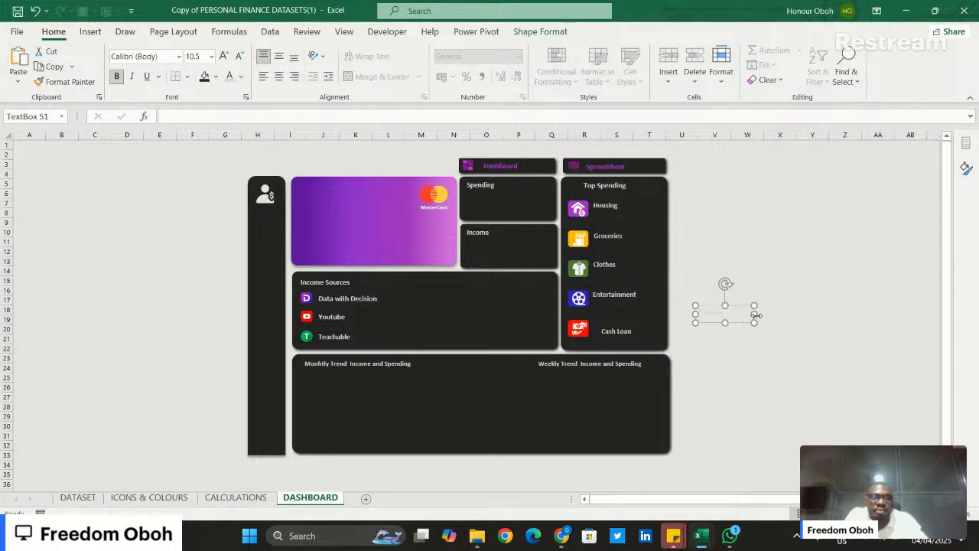
drag(754, 315, 475, 268)
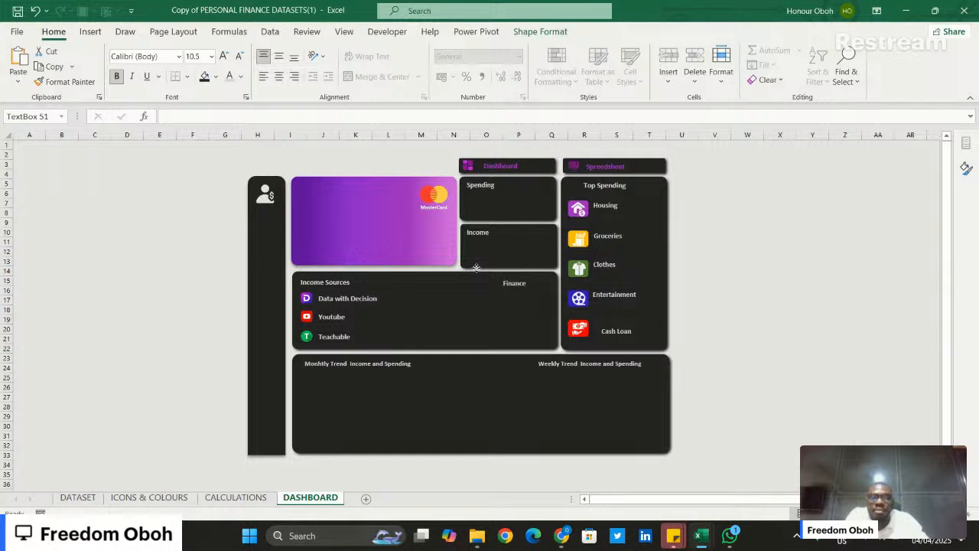
drag(476, 268, 377, 242)
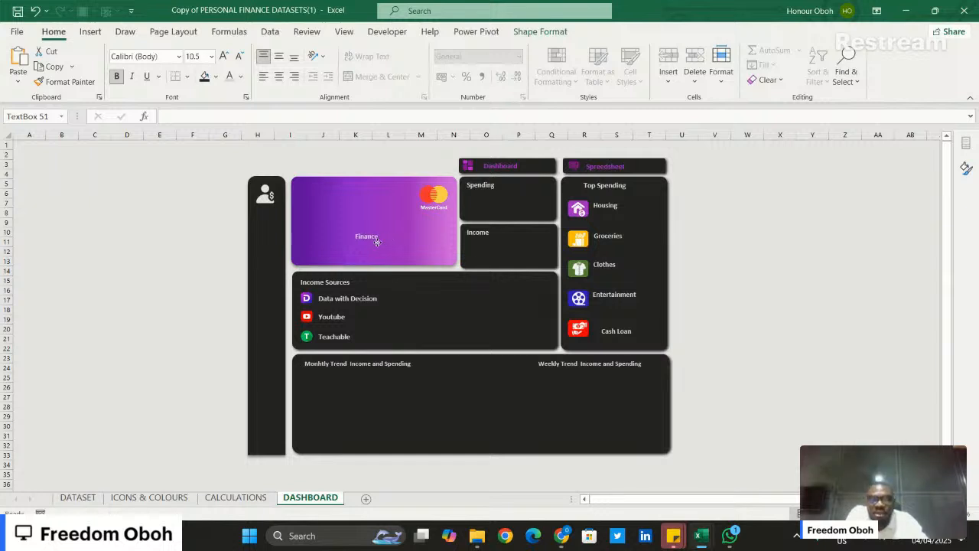
key(Delete)
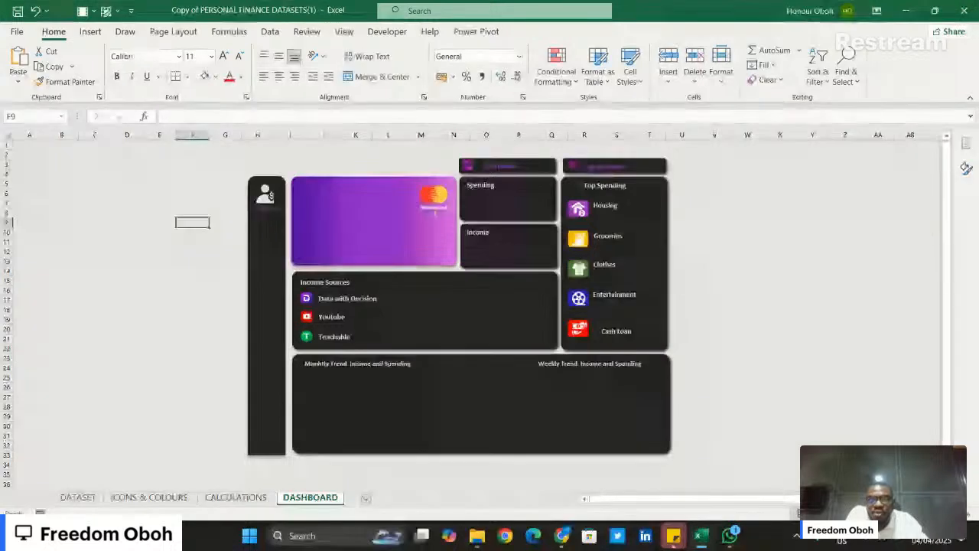
- Paste a Cash Loan label copy onto the purple card, change its text to "Available Balance", and widen the box to fit one line
key(ctrl+v)
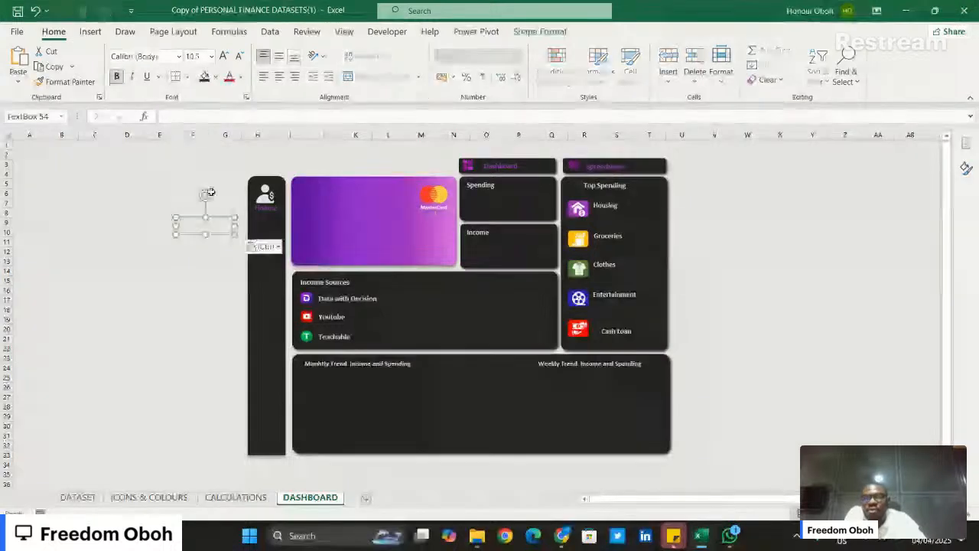
drag(219, 235, 344, 202)
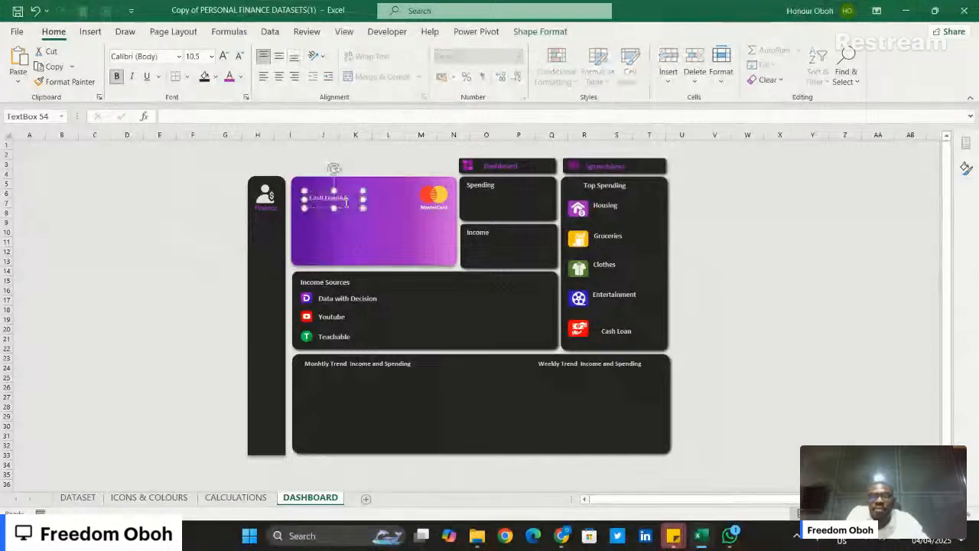
key(BackSpace)
key(BackSpace)
key(BackSpace)
key(BackSpace)
key(BackSpace)
key(BackSpace)
key(BackSpace)
key(BackSpace)
key(BackSpace)
text(Ava)
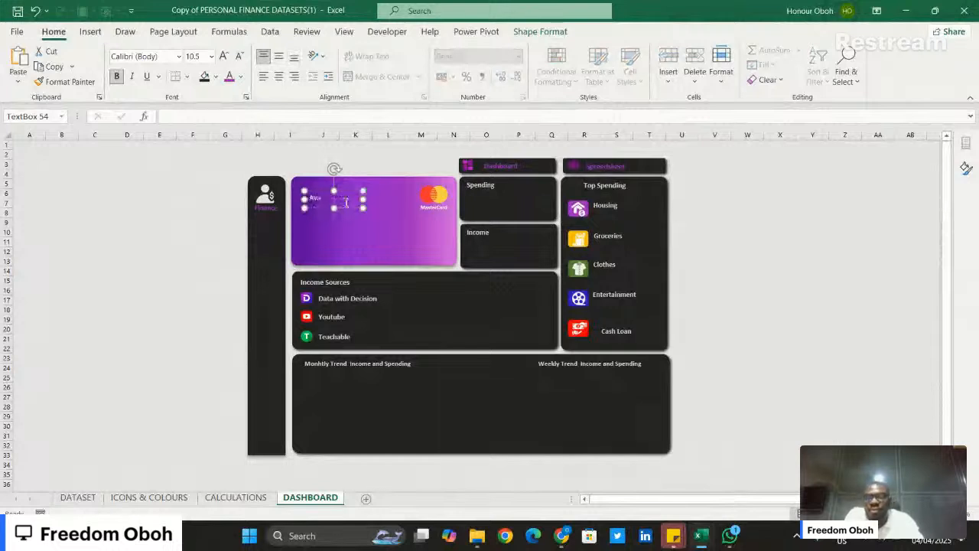
text(ilabl)
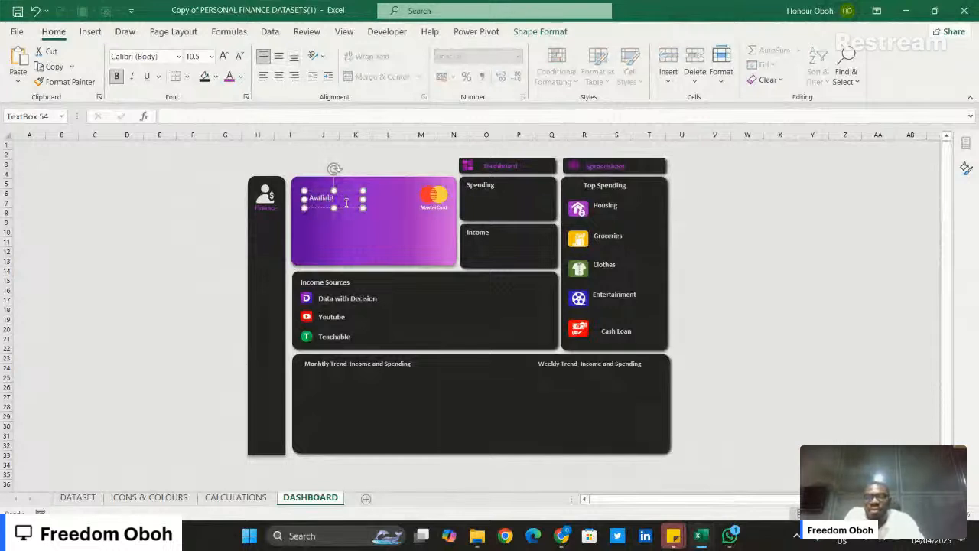
text(e Balance)
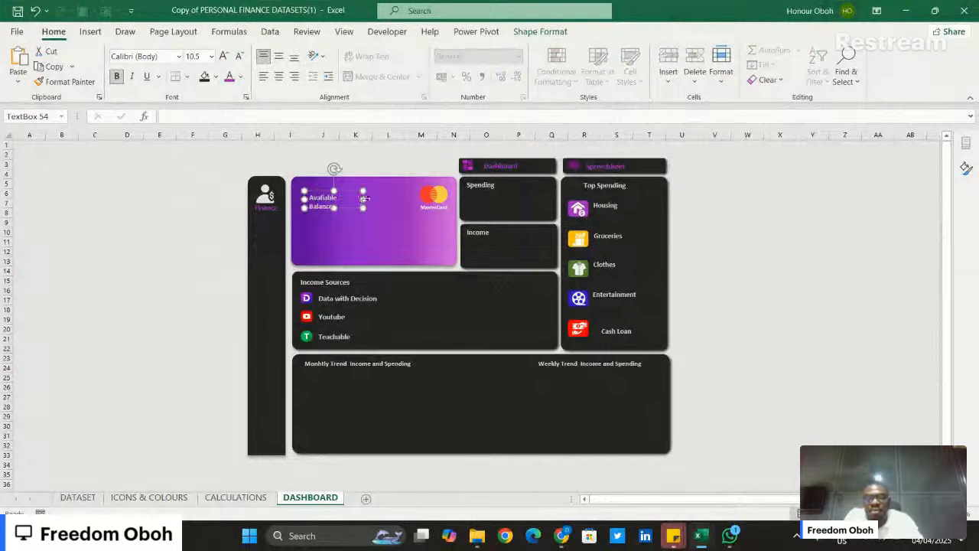
drag(363, 200, 372, 199)
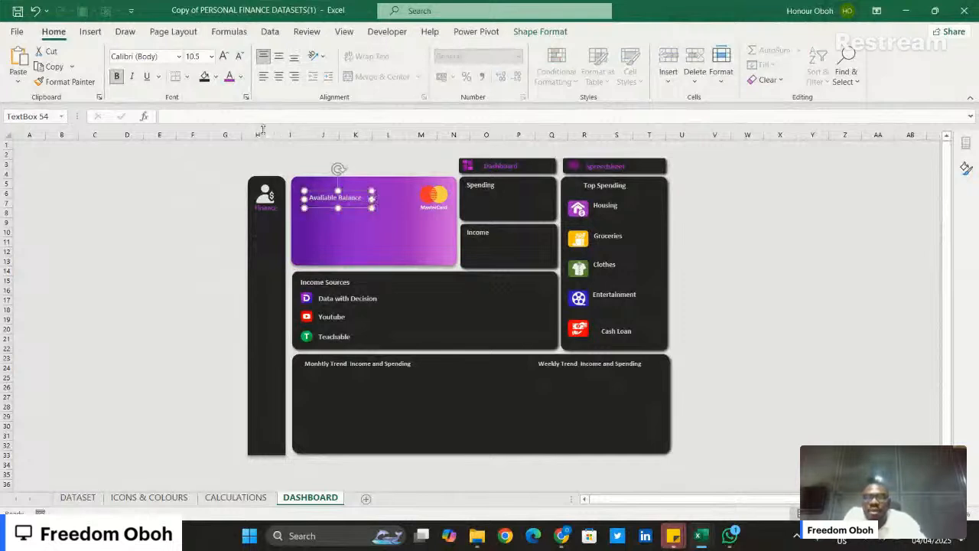
- Set the Available Balance label's font size to 10 and place another Cash Loan label copy just beneath it on the purple card
click(239, 55)
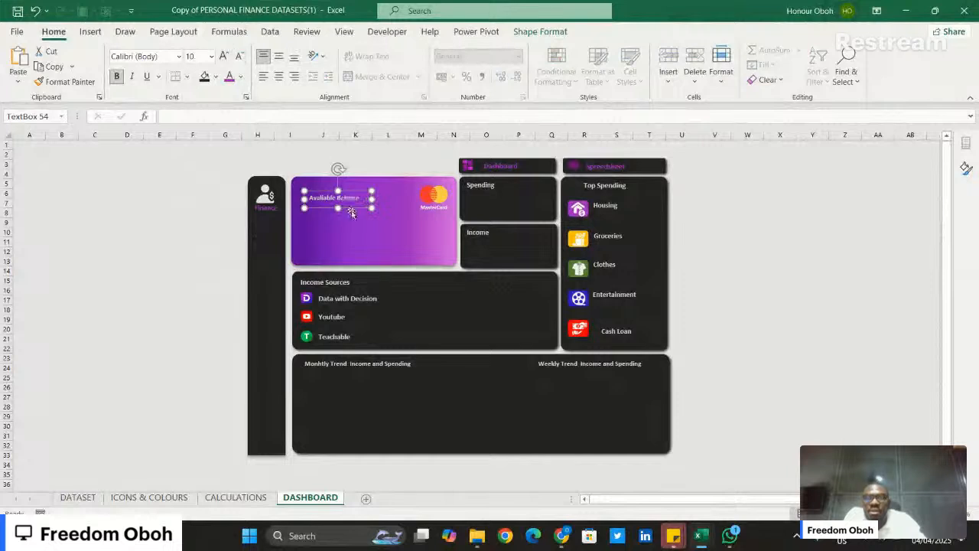
drag(352, 209, 358, 225)
click(348, 220)
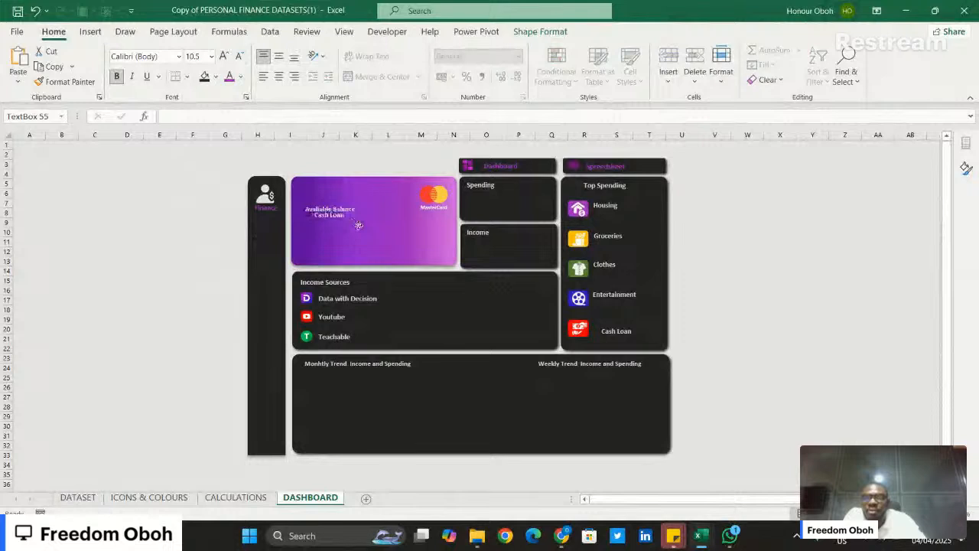